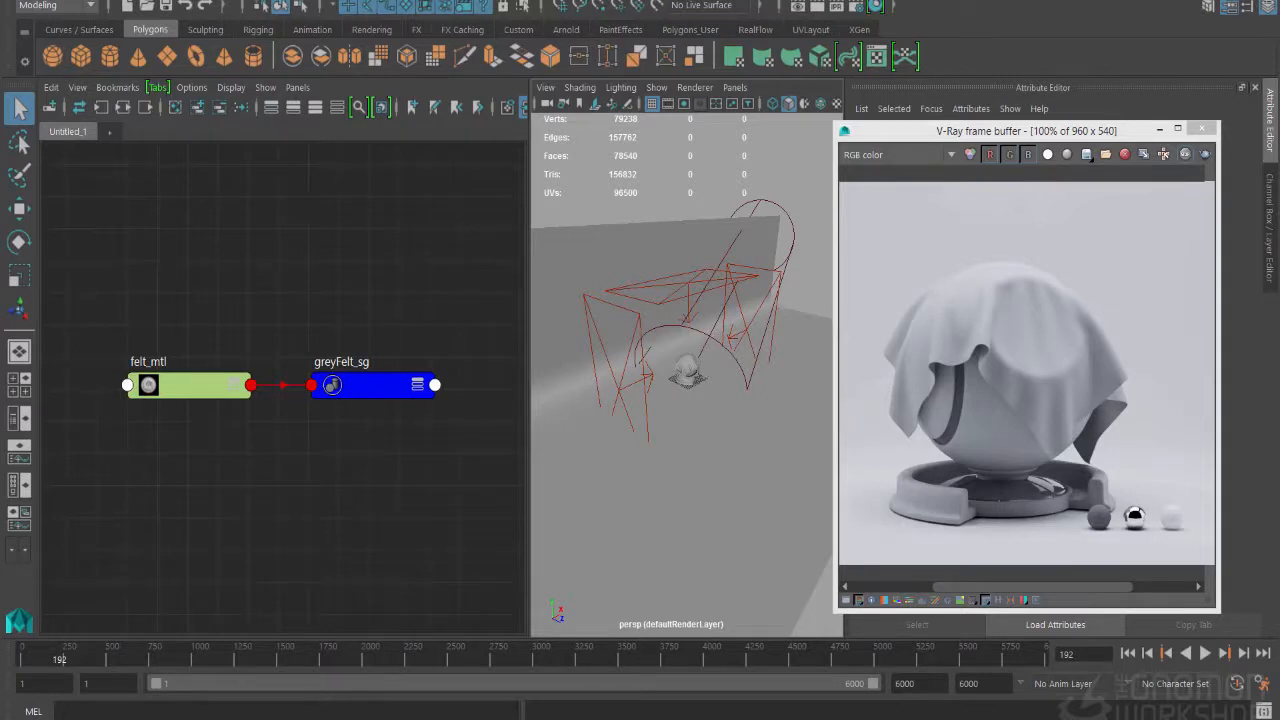
# Step: Widen the node editor and move the V-Ray frame buffer over the perspective viewport
pyautogui.click(1000, 375)
pyautogui.scroll(-2, 1000, 375)
pyautogui.scroll(2, 1000, 375)
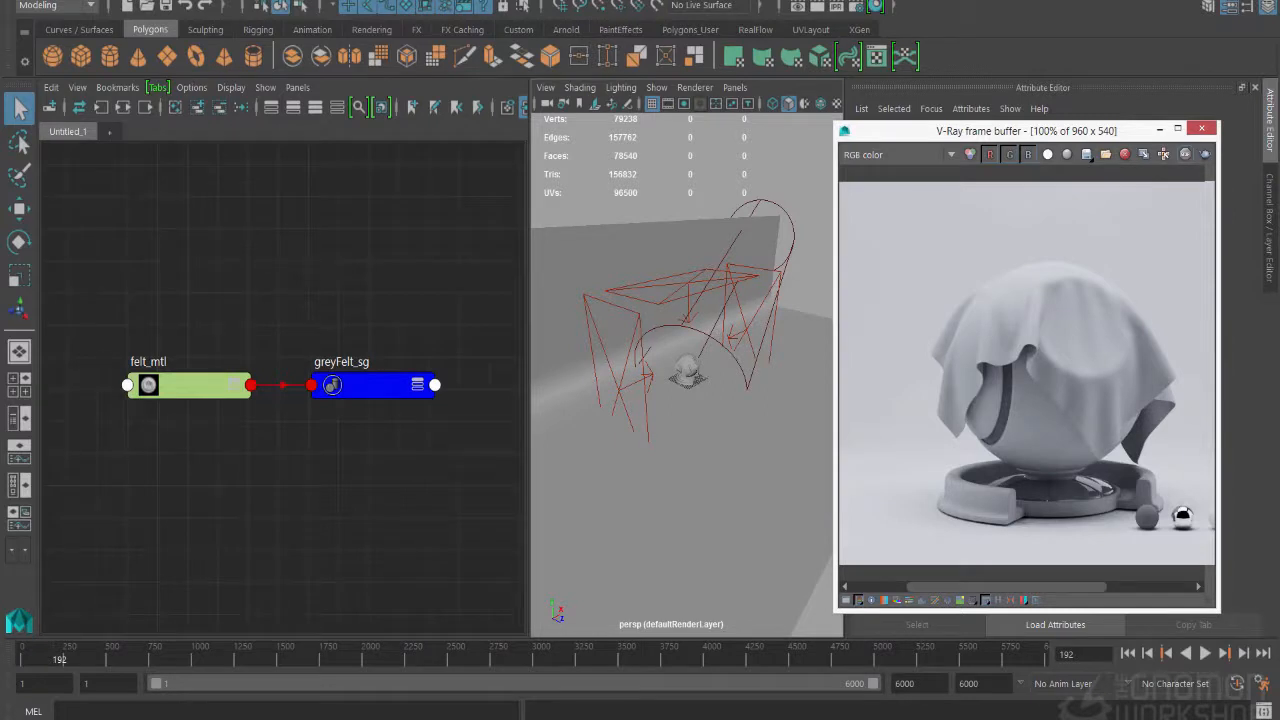
pyautogui.moveTo(530, 400); pyautogui.dragTo(642, 400)
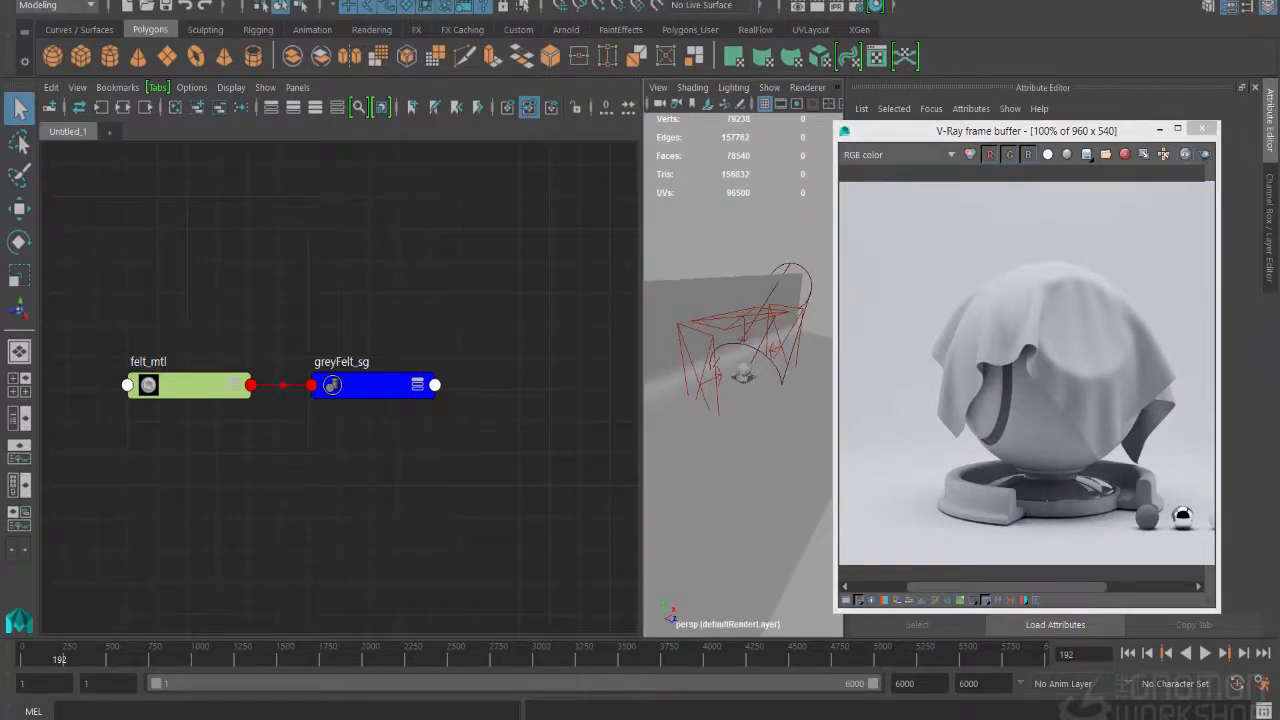
pyautogui.moveTo(1000, 131); pyautogui.dragTo(735, 132)
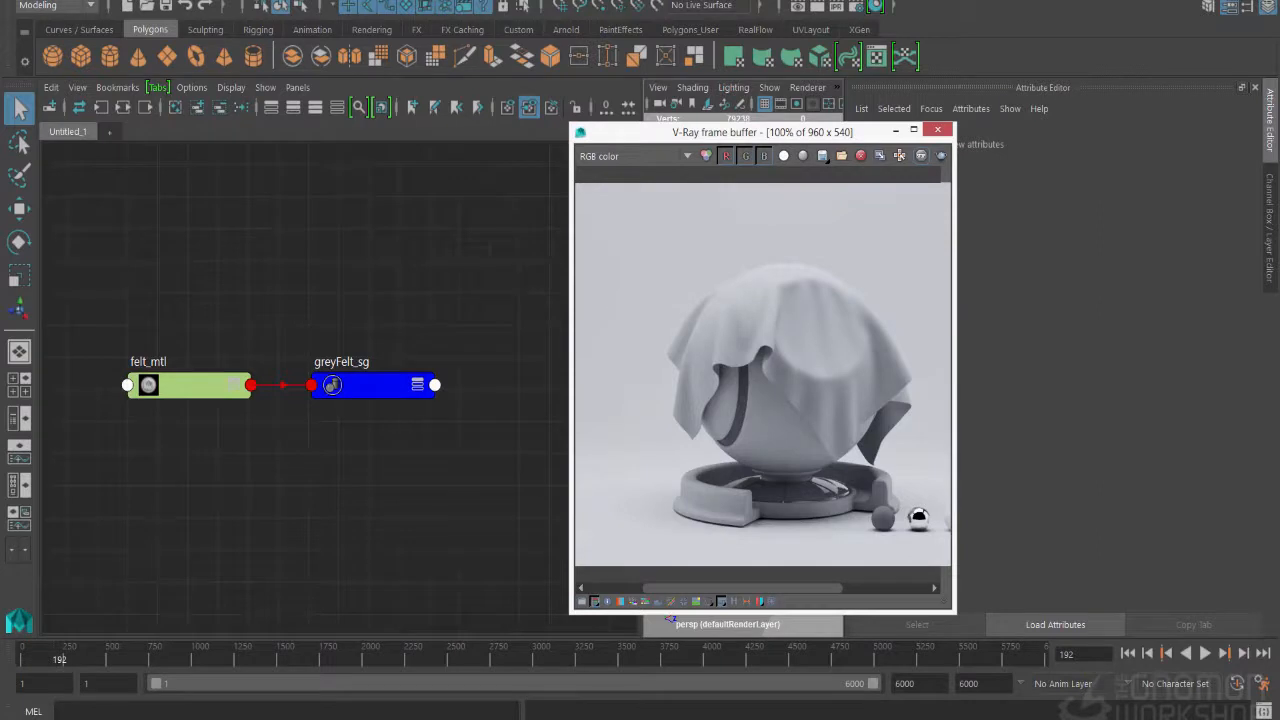
pyautogui.moveTo(800, 131); pyautogui.dragTo(813, 162)
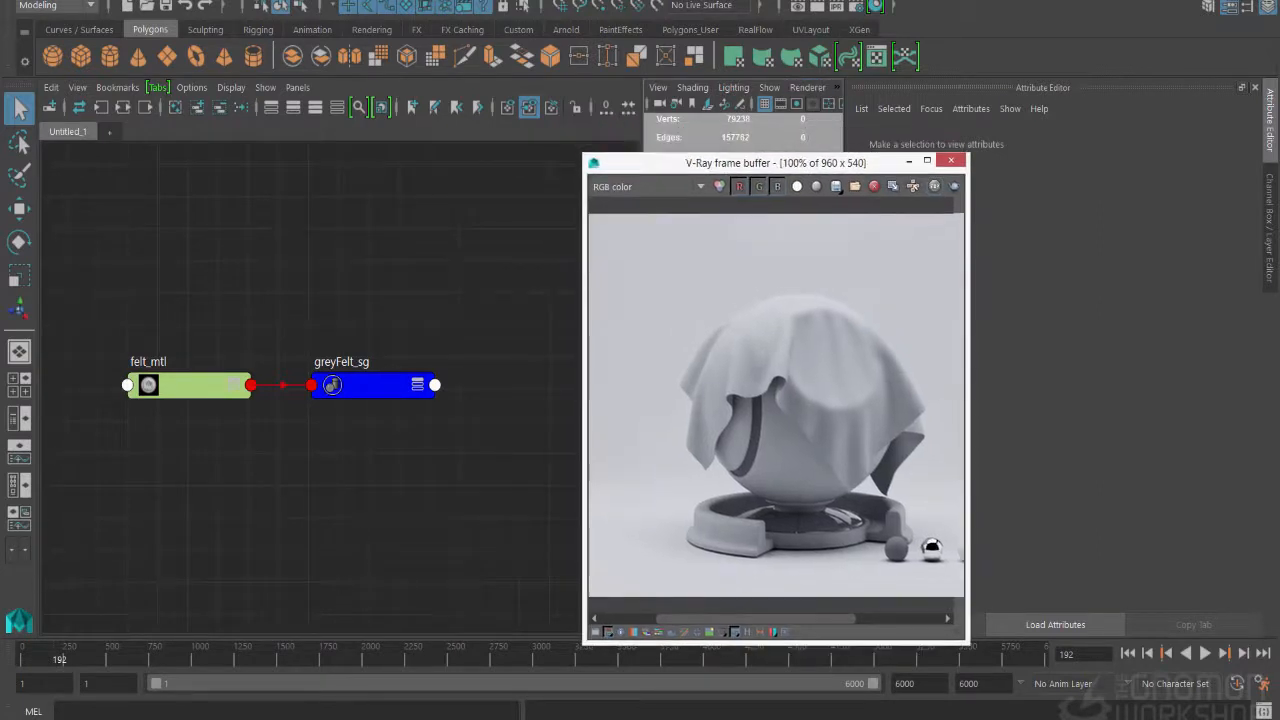
# Step: Set the viewport to look through shotCam and move the V-Ray frame buffer off it
pyautogui.click(837, 88)
pyautogui.moveTo(868, 104)
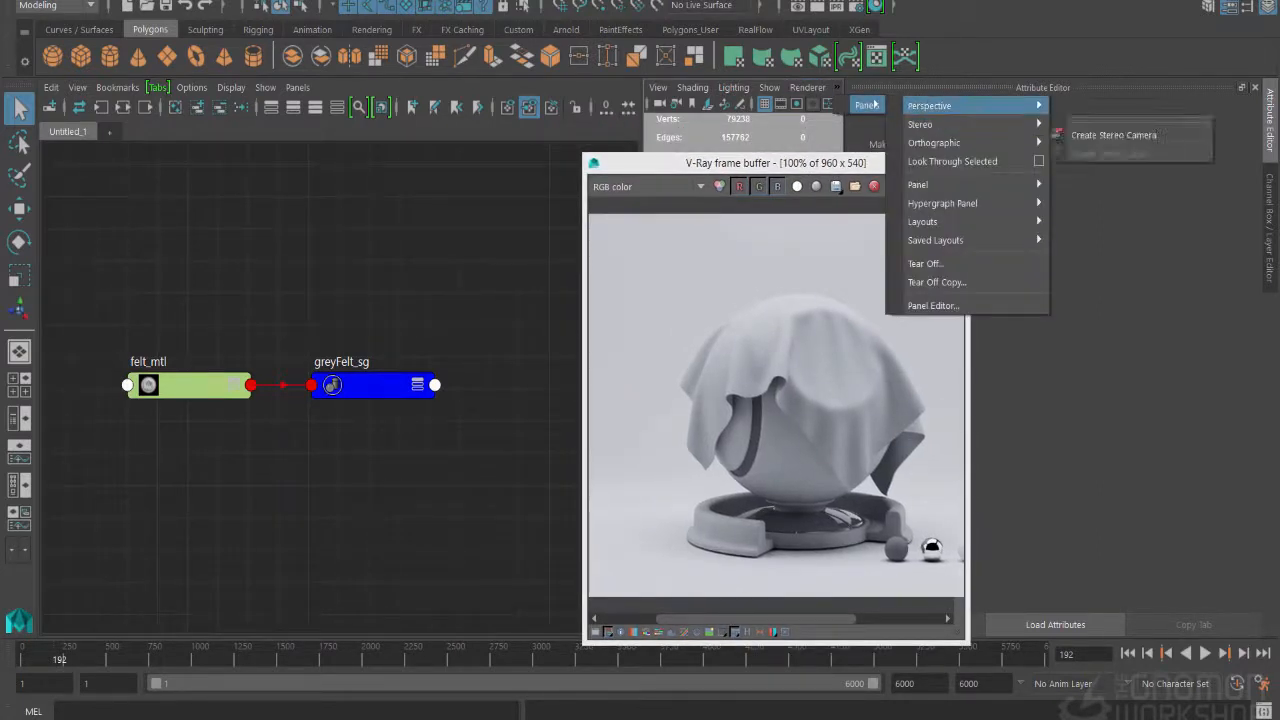
pyautogui.moveTo(940, 106)
pyautogui.click(1088, 125)
pyautogui.moveTo(760, 162); pyautogui.dragTo(1040, 157)
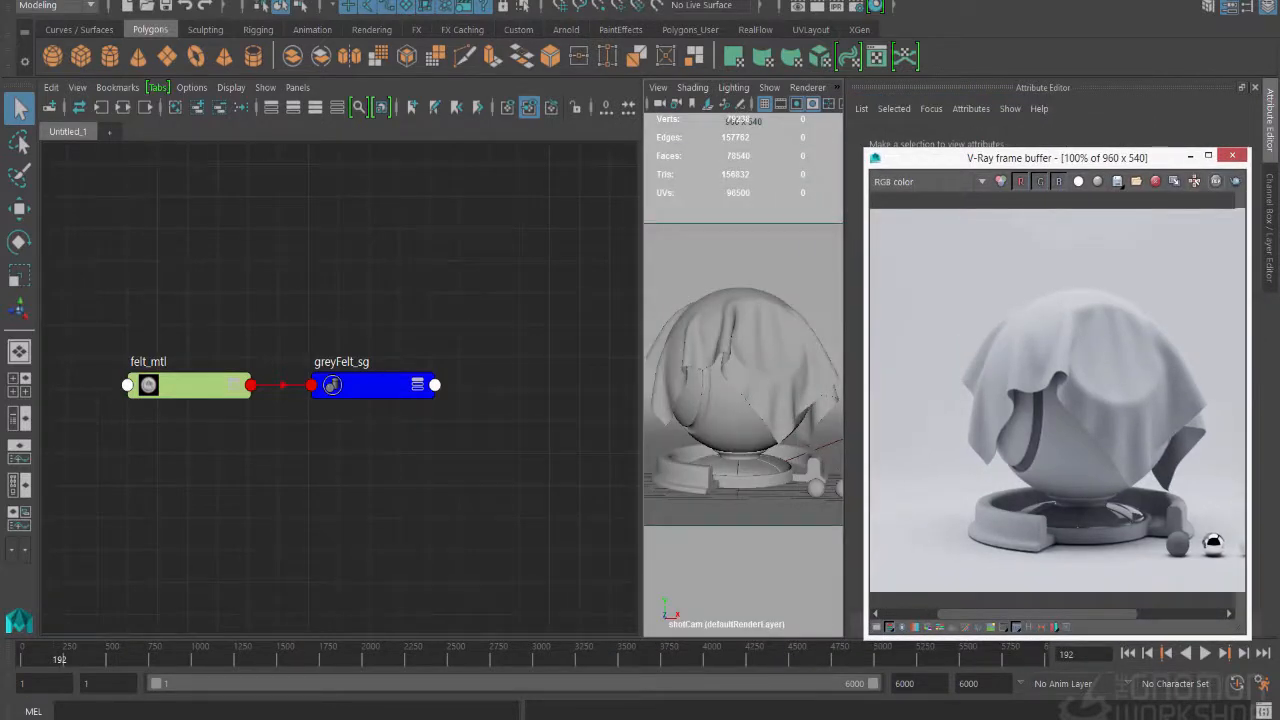
# Step: Enlarge the V-Ray frame buffer and define a render region around the cloth-covered shader ball
pyautogui.moveTo(866, 400); pyautogui.dragTo(758, 400)
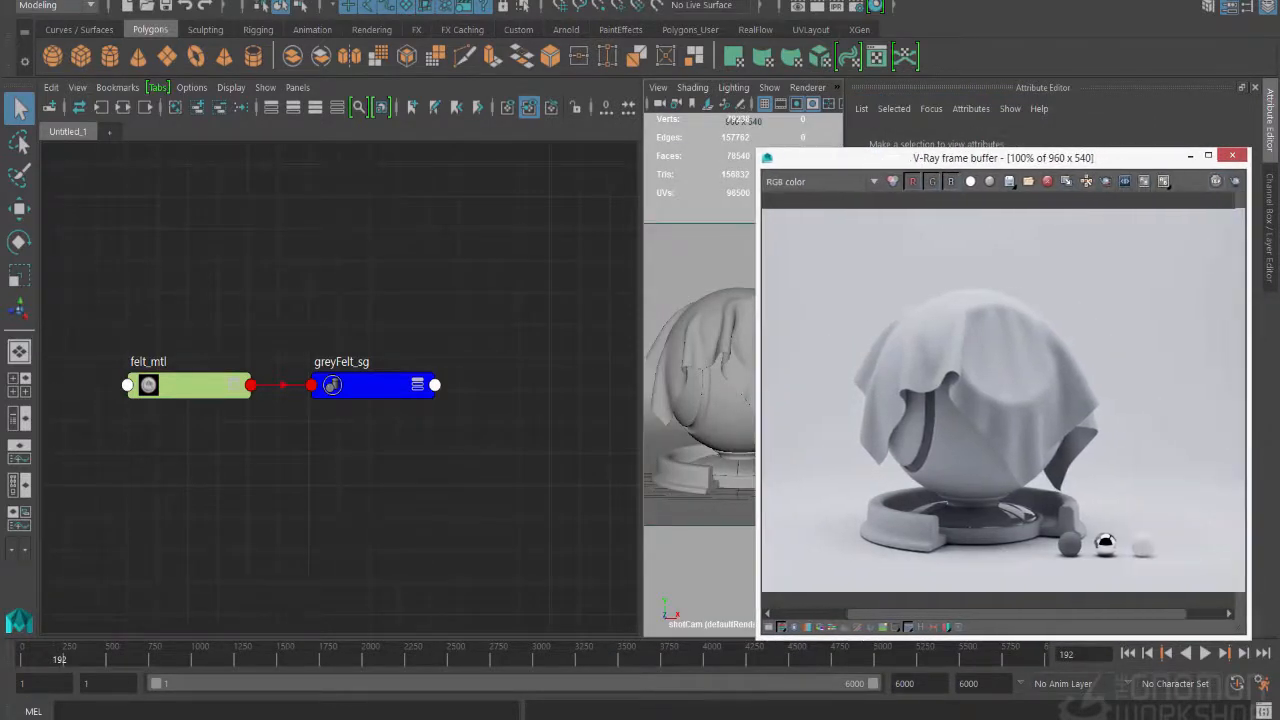
pyautogui.click(1106, 181)
pyautogui.moveTo(1102, 267); pyautogui.dragTo(859, 567)
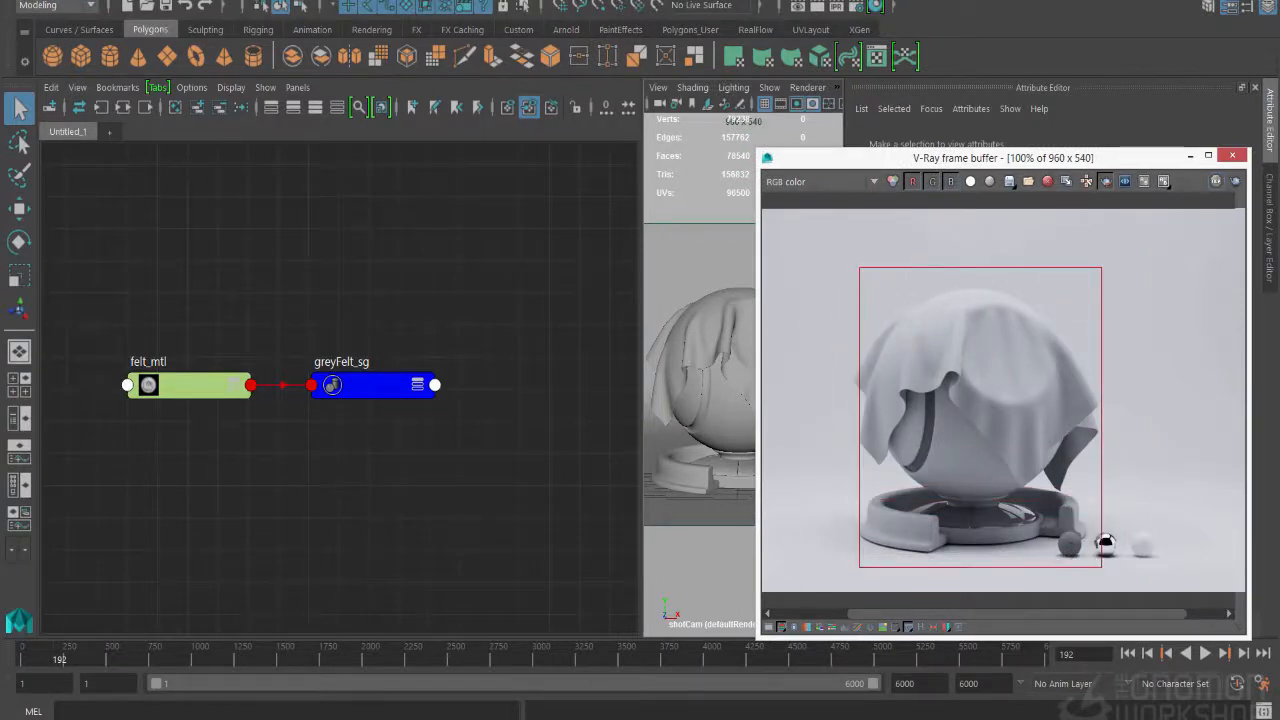
pyautogui.moveTo(847, 255); pyautogui.dragTo(1120, 570)
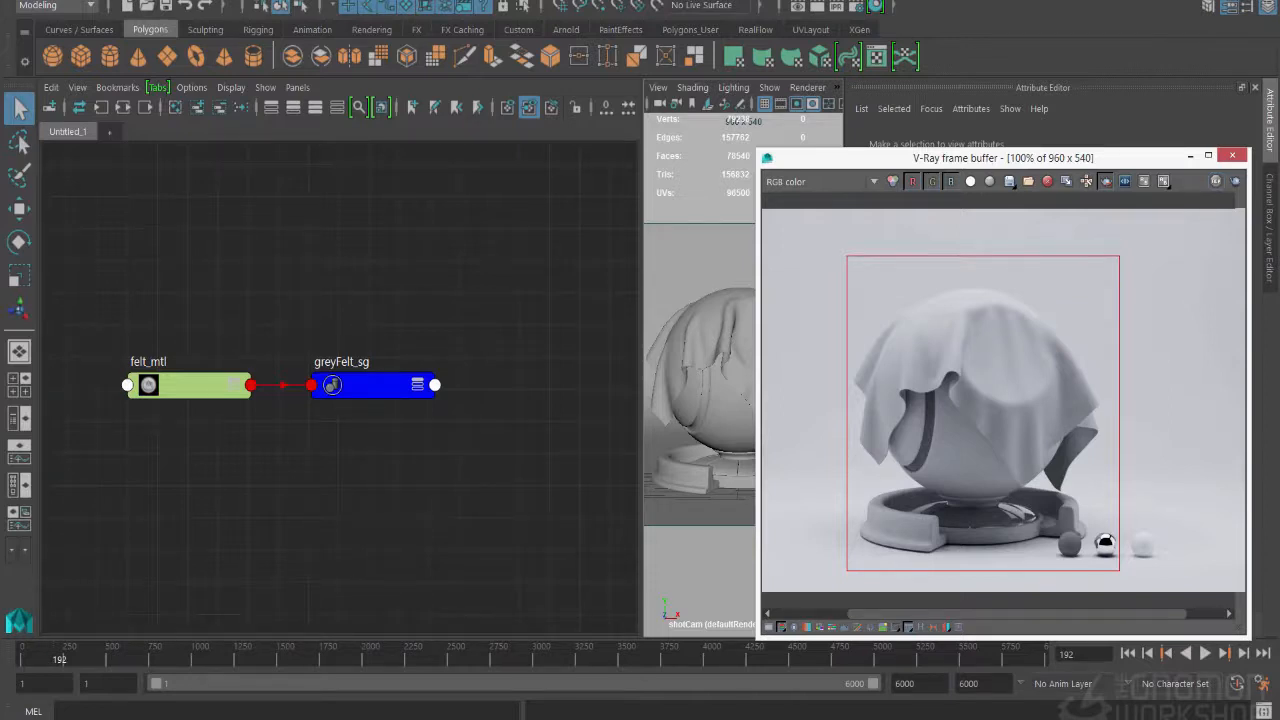
pyautogui.moveTo(880, 158); pyautogui.dragTo(809, 151)
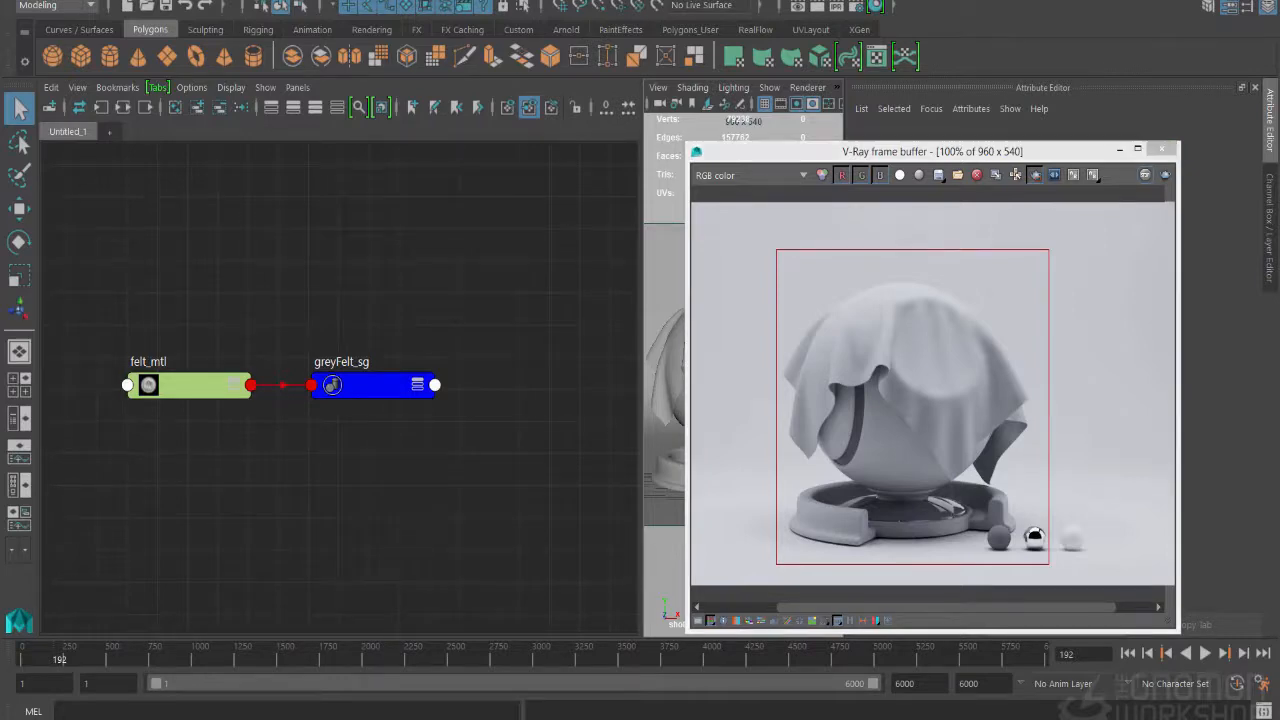
# Step: Check the computer's processor and memory in the System window, and close that window and the prefs folder
pyautogui.hotkey('alt', 'Tab')
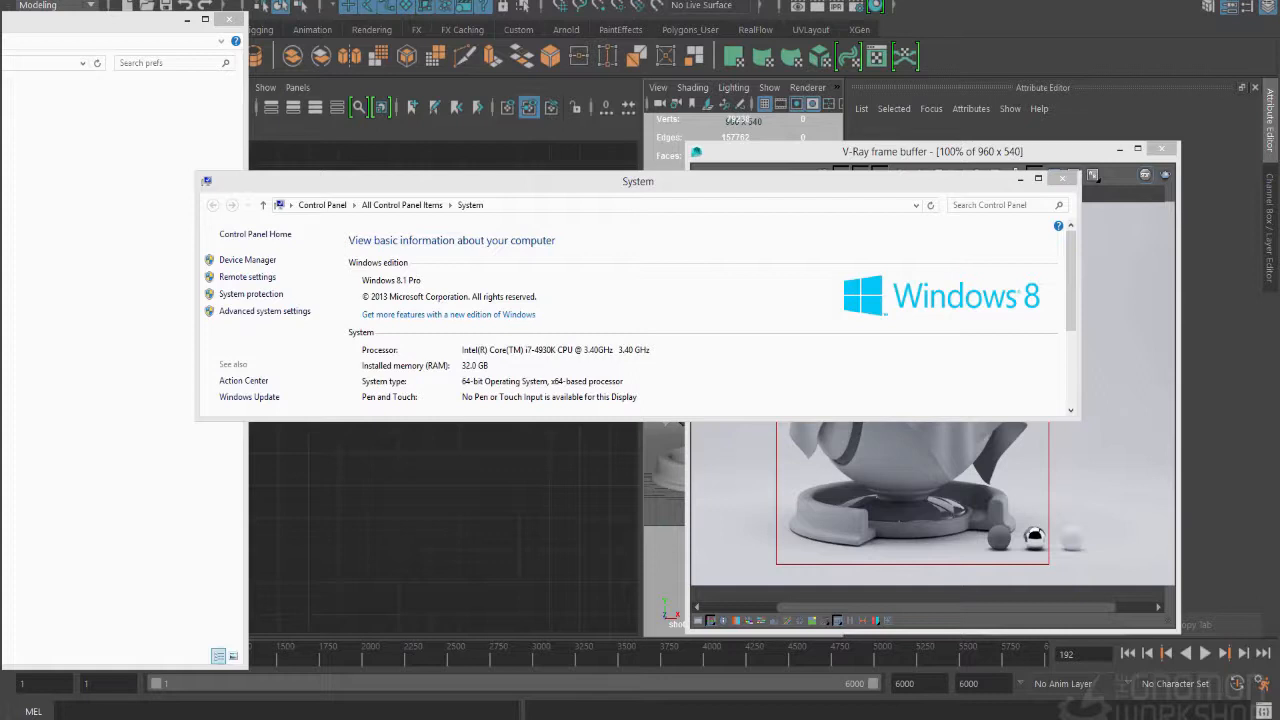
pyautogui.click(1062, 178)
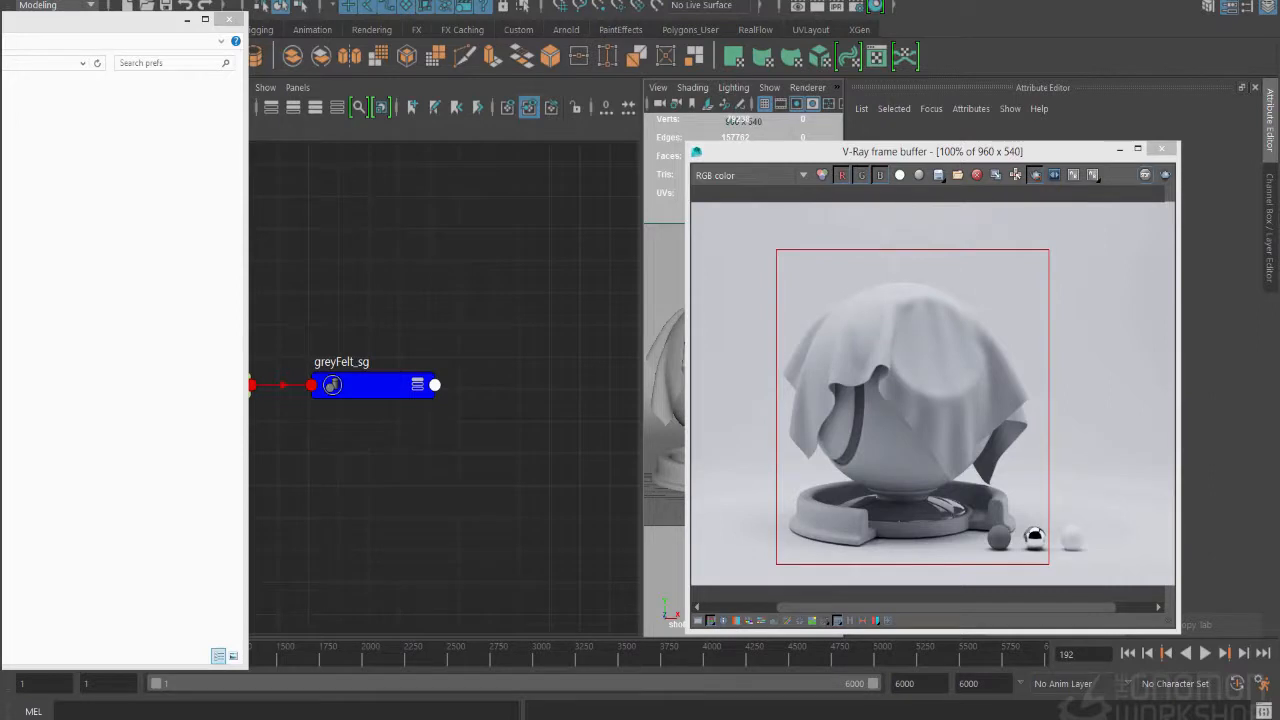
pyautogui.click(229, 19)
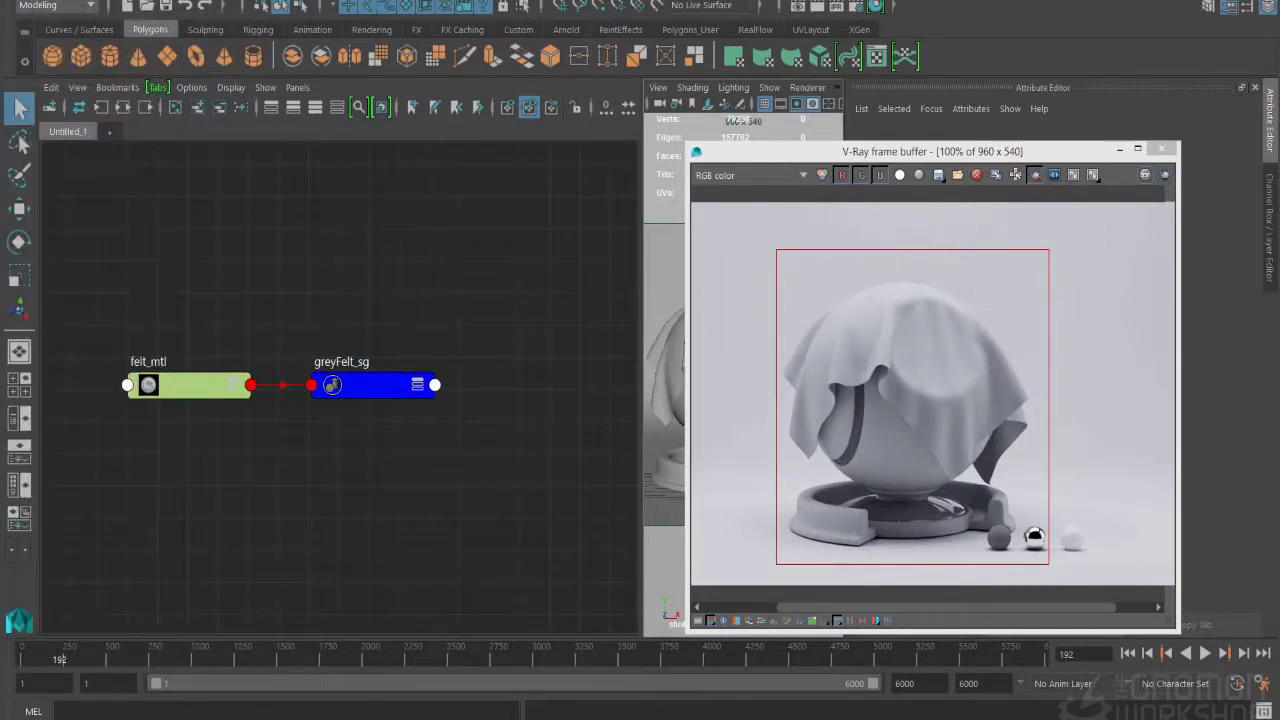
# Step: Start an interactive V-Ray render and shift the felt_mtl and greyFelt_sg nodes to free space in the graph
pyautogui.click(835, 6)
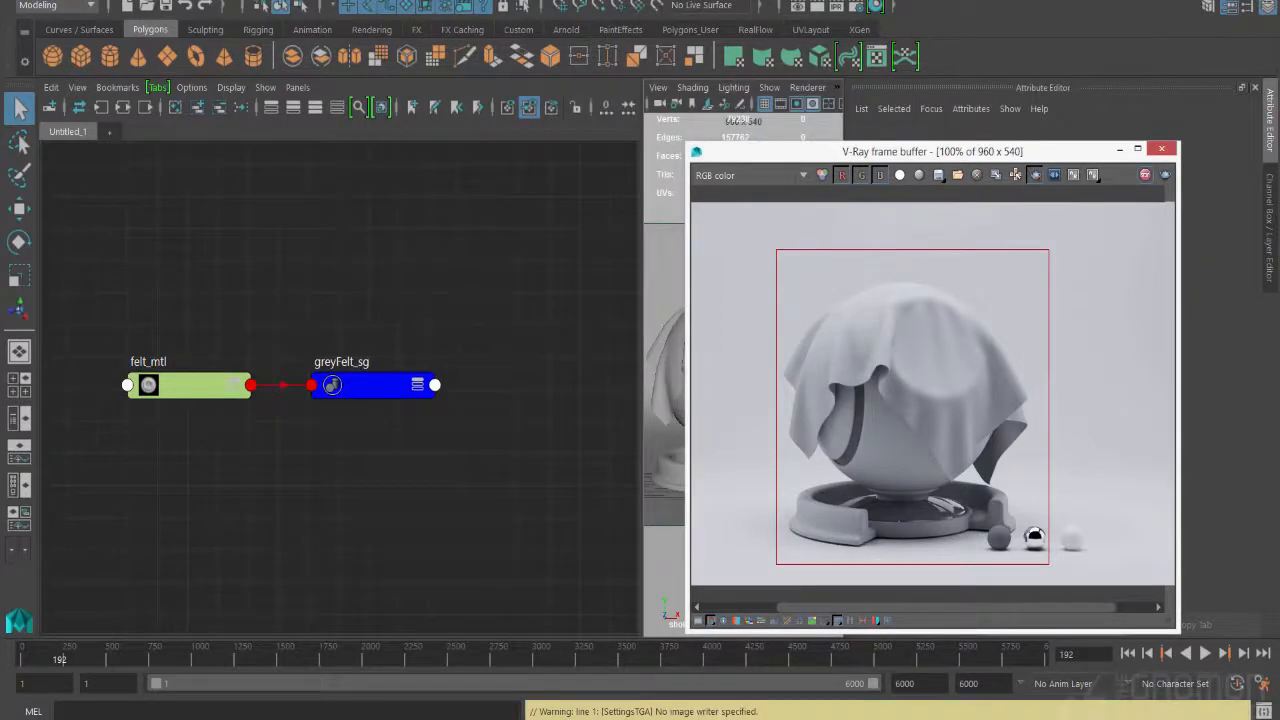
pyautogui.moveTo(555, 292); pyautogui.dragTo(104, 447)
pyautogui.moveTo(190, 386); pyautogui.dragTo(380, 348)
# Step: Create a file texture node with its 2D placement node below felt_mtl
pyautogui.click(400, 430)
pyautogui.press('Tab')
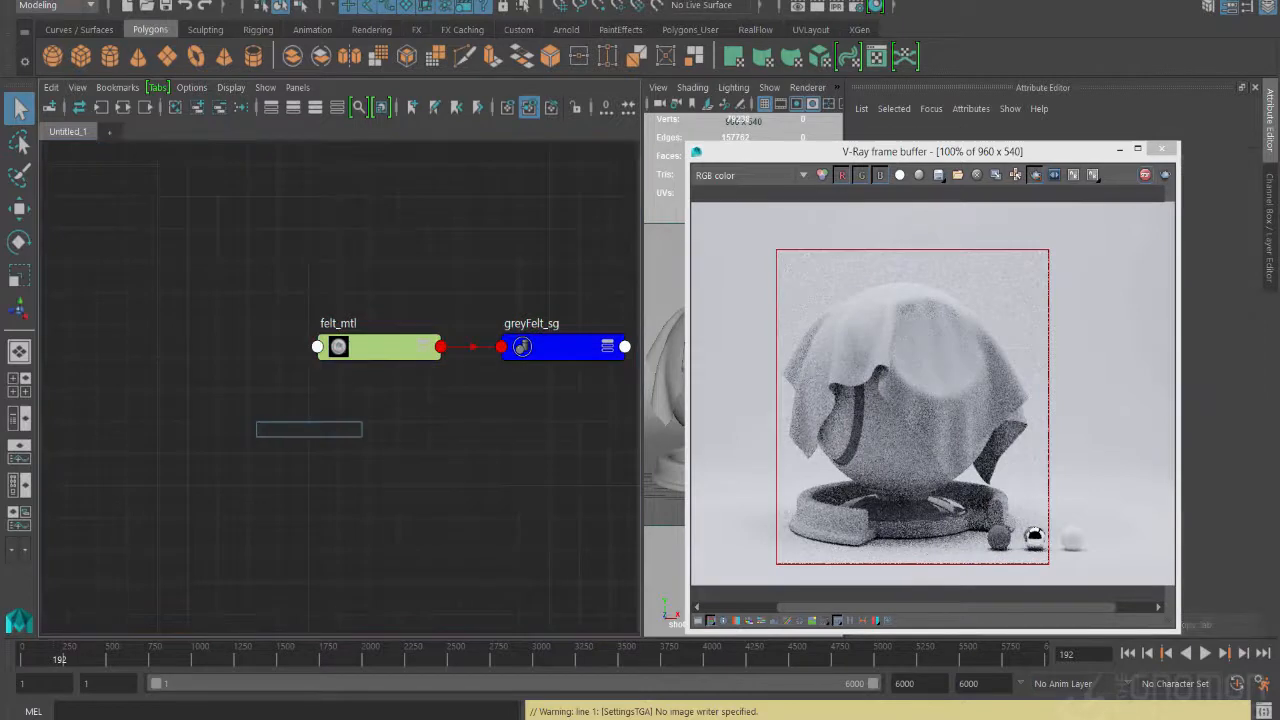
pyautogui.write('file')
pyautogui.press('Down')
pyautogui.press('Down')
pyautogui.press('Down')
pyautogui.press('Down')
pyautogui.press('Down')
pyautogui.press('Down')
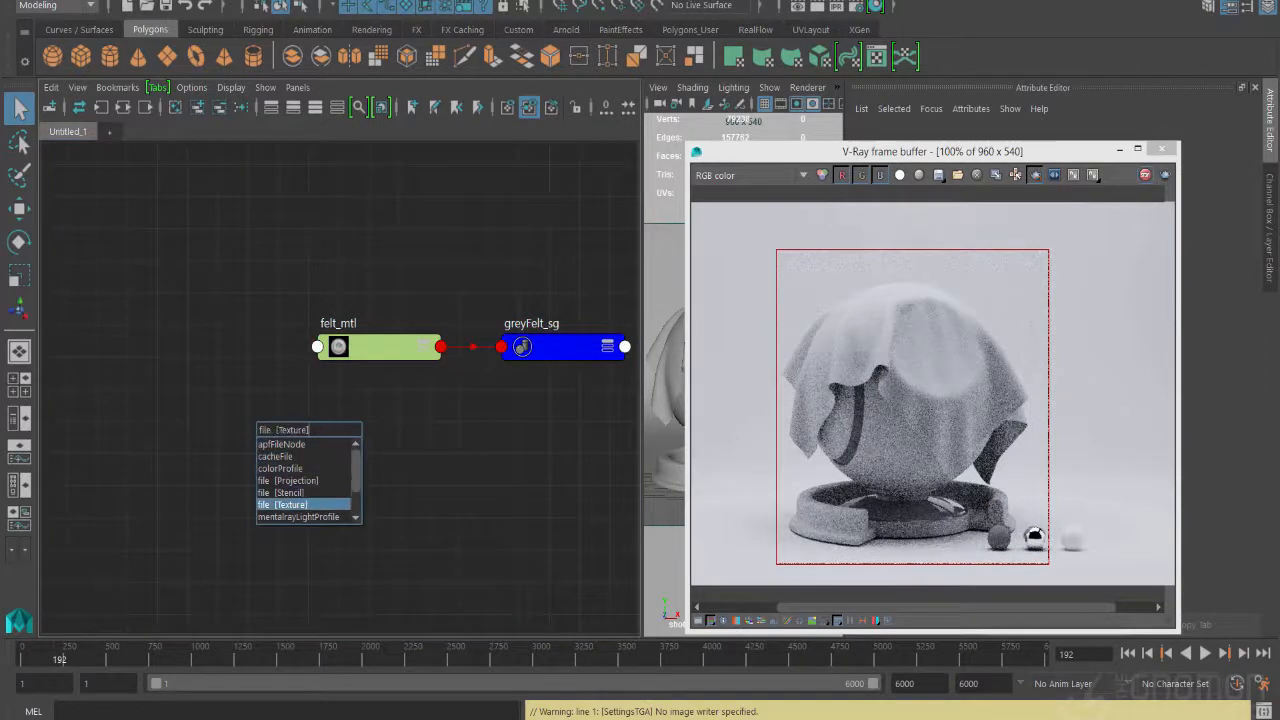
pyautogui.press('Return')
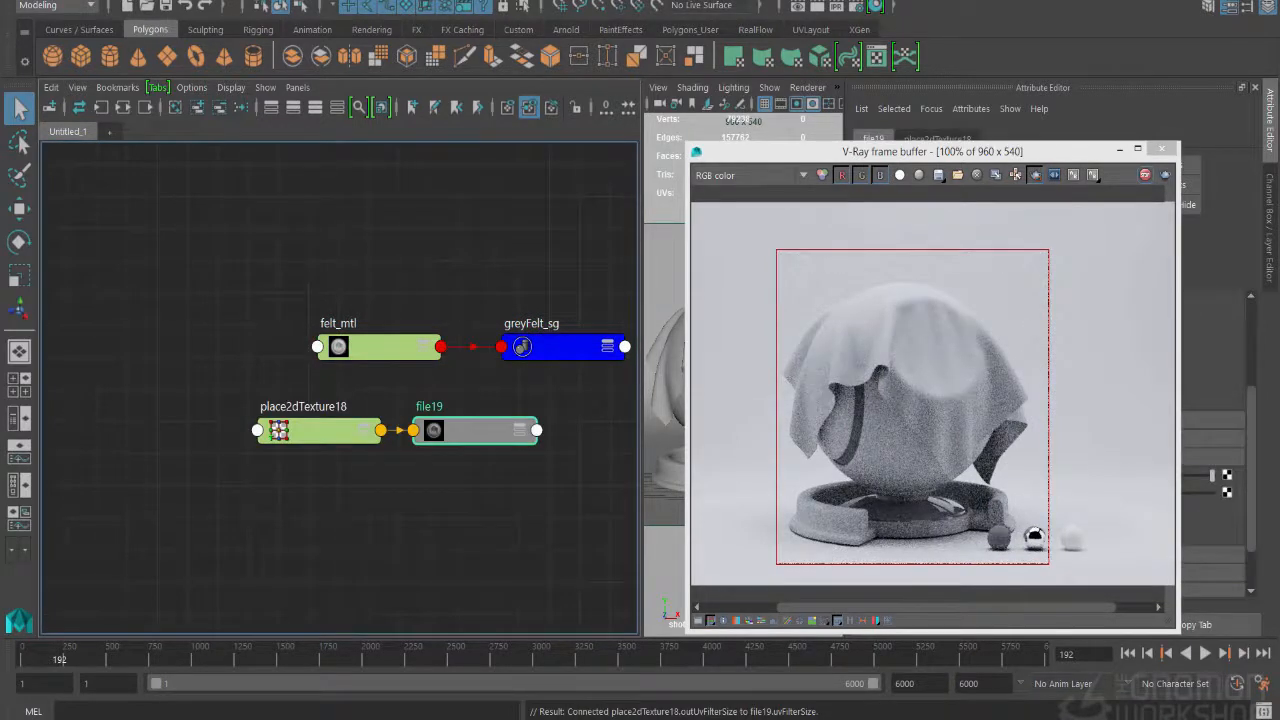
# Step: Narrow and reposition the V-Ray frame buffer so the attribute editor is uncovered, centring the ball in its view
pyautogui.moveTo(933, 152); pyautogui.dragTo(796, 138)
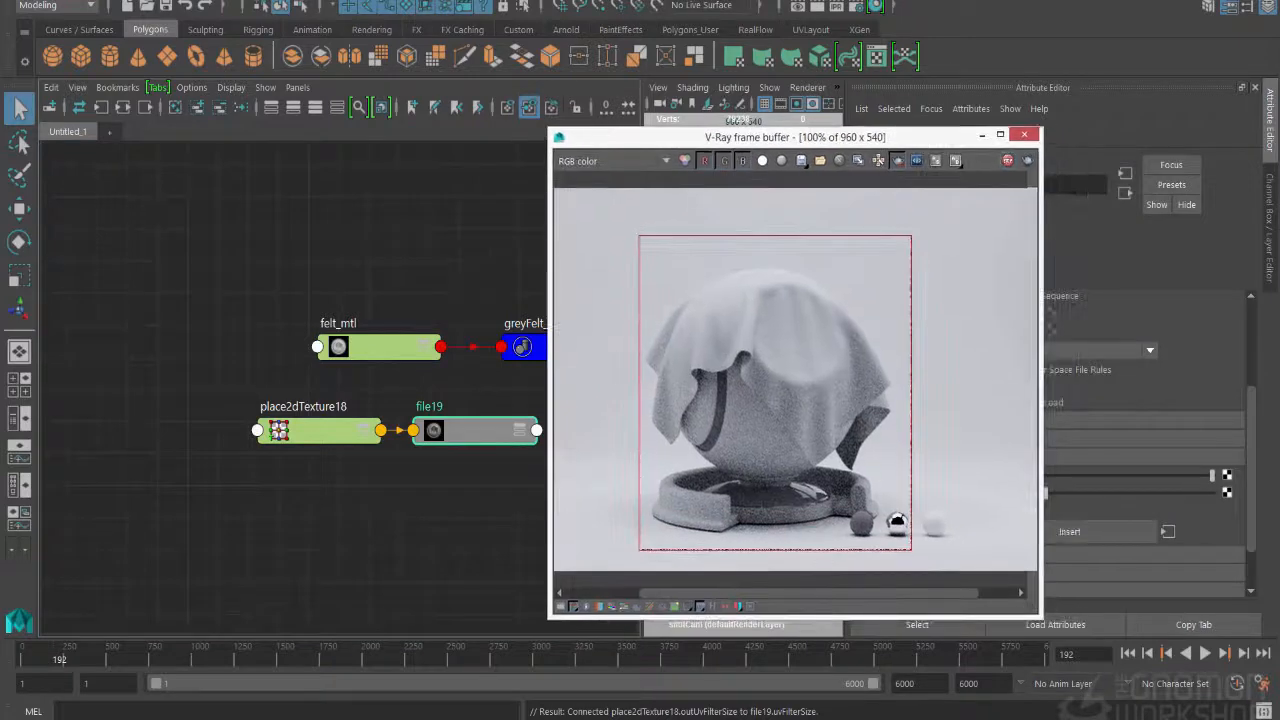
pyautogui.moveTo(549, 350); pyautogui.dragTo(778, 350)
pyautogui.moveTo(870, 137); pyautogui.dragTo(708, 128)
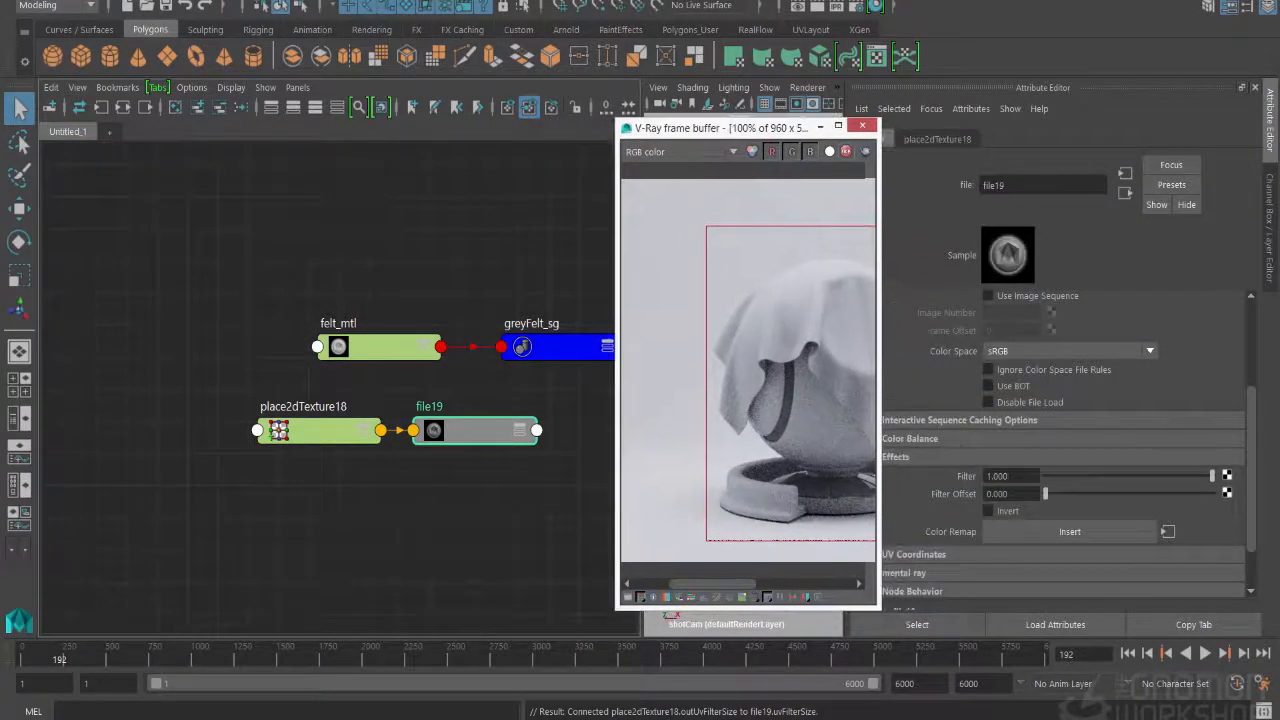
pyautogui.moveTo(780, 350); pyautogui.dragTo(687, 350, button='middle')
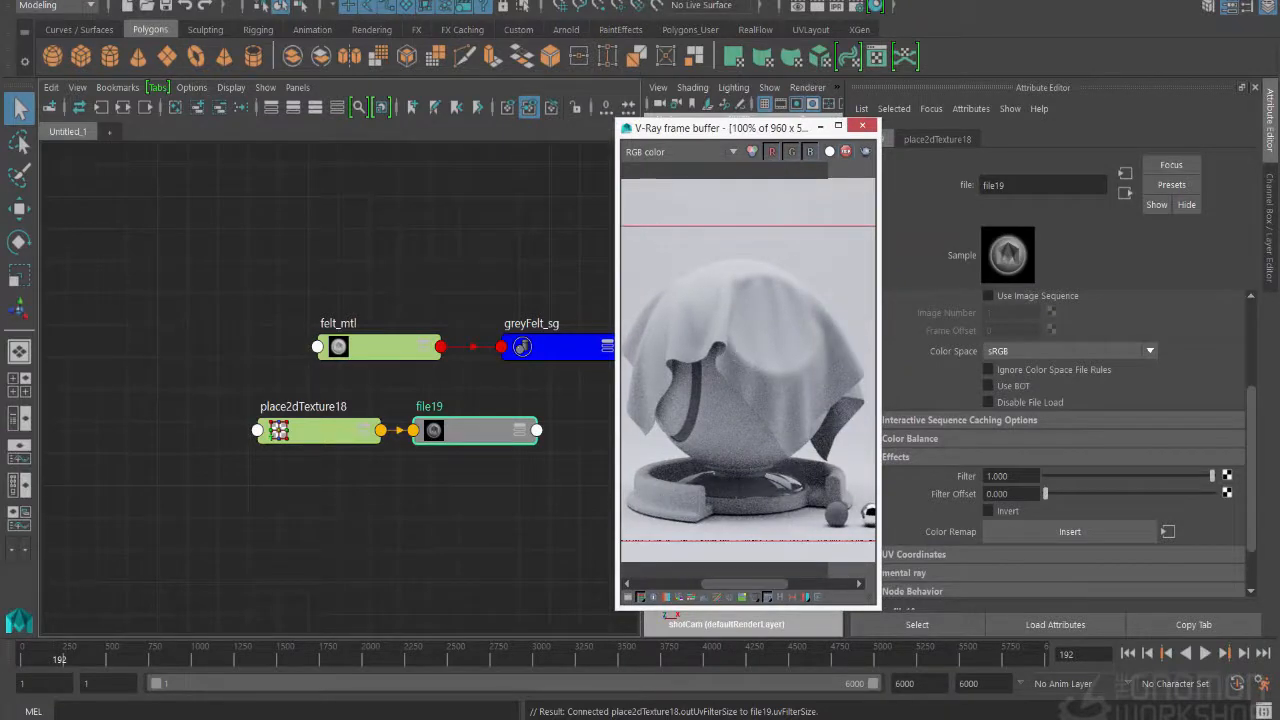
pyautogui.moveTo(847, 100); pyautogui.dragTo(904, 100)
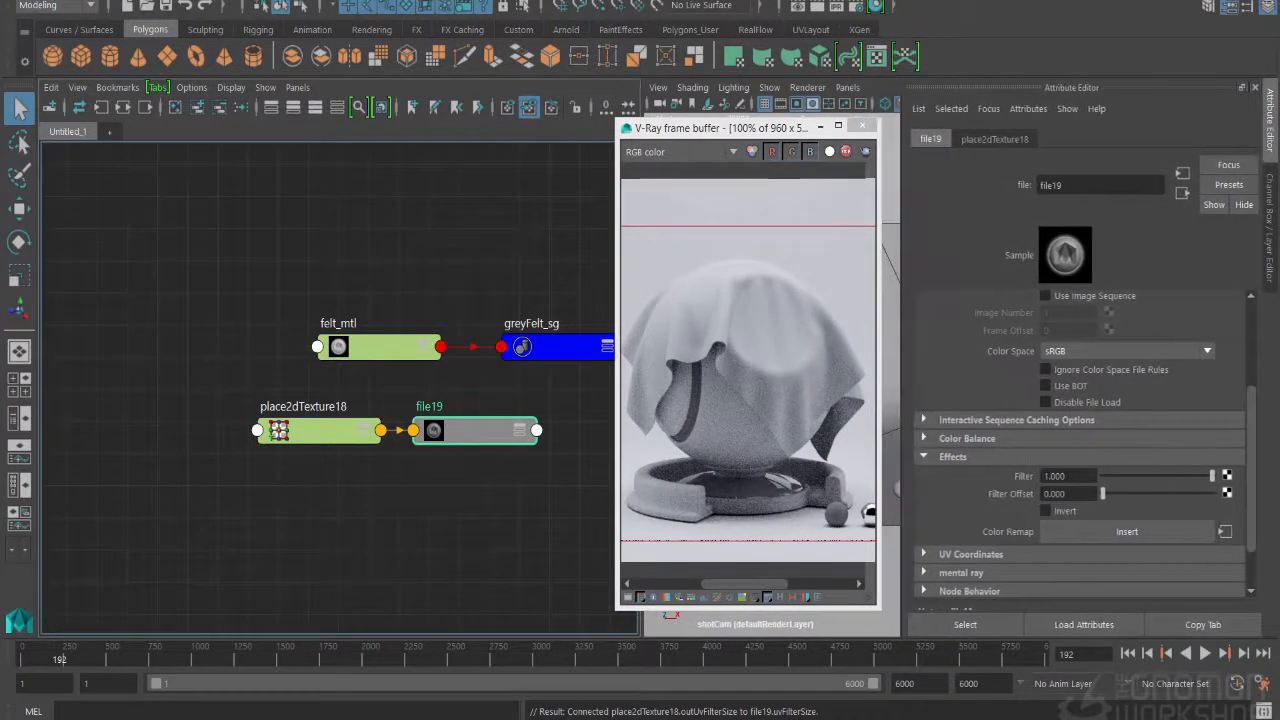
# Step: Preview the cloth images, load greyFelt.jpg into the file texture, and connect it to felt_mtl's diffuse color
pyautogui.scroll(3, 1080, 420)
pyautogui.click(1231, 377)
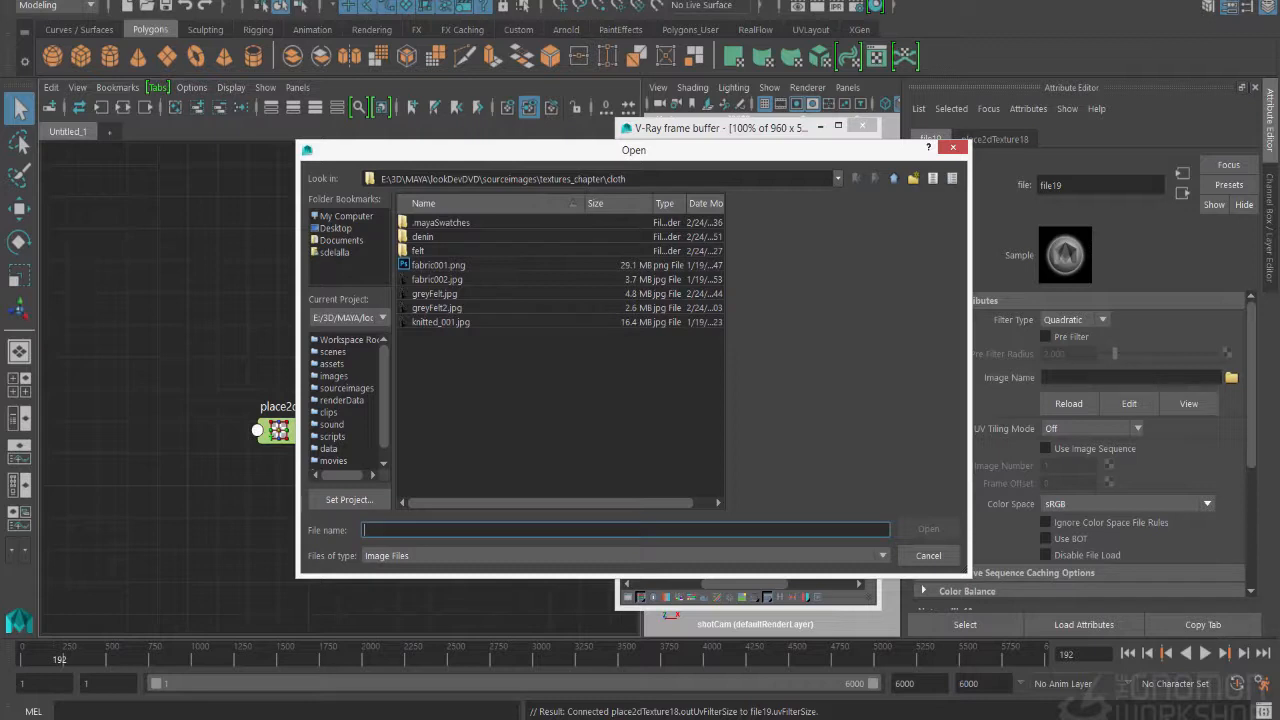
pyautogui.click(438, 265)
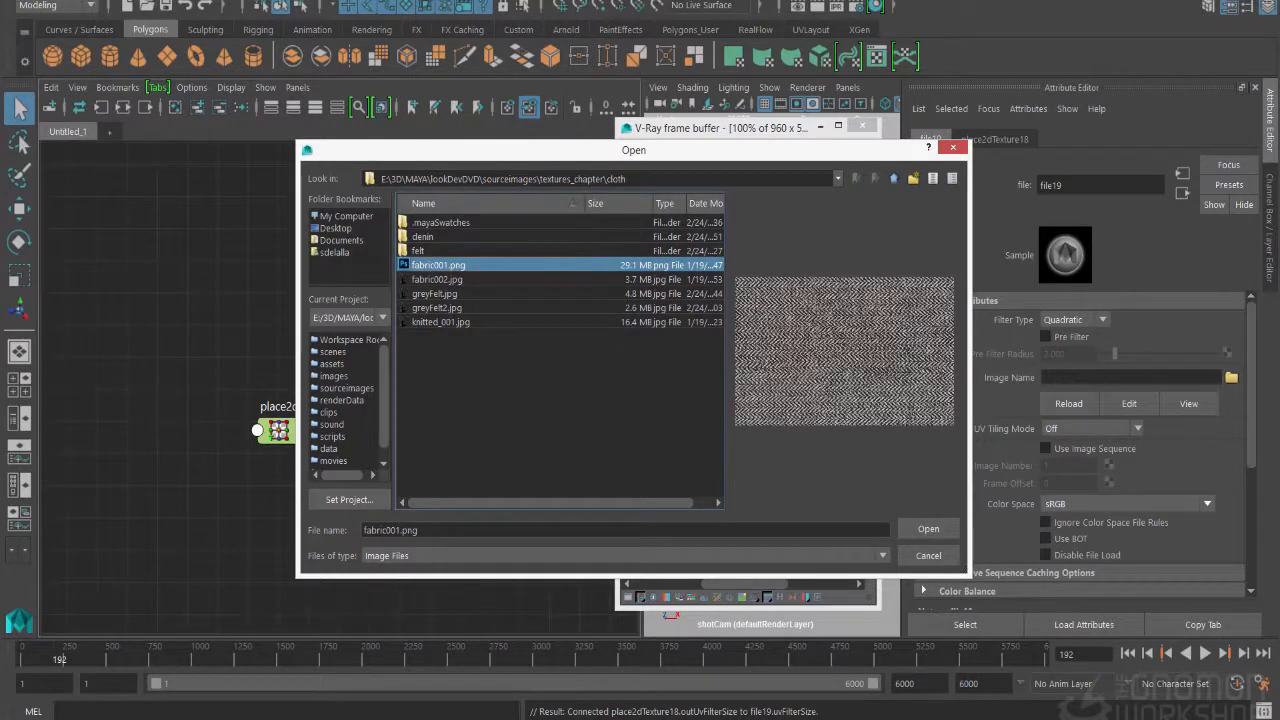
pyautogui.click(437, 308)
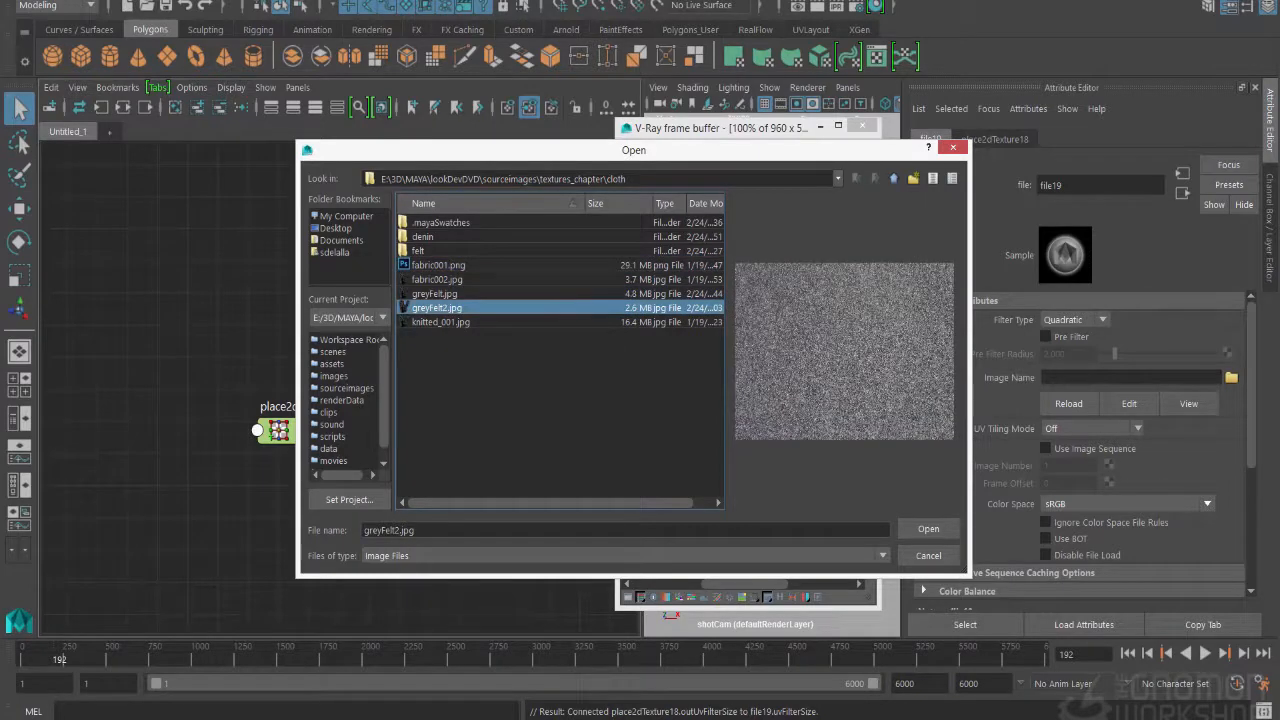
pyautogui.click(440, 322)
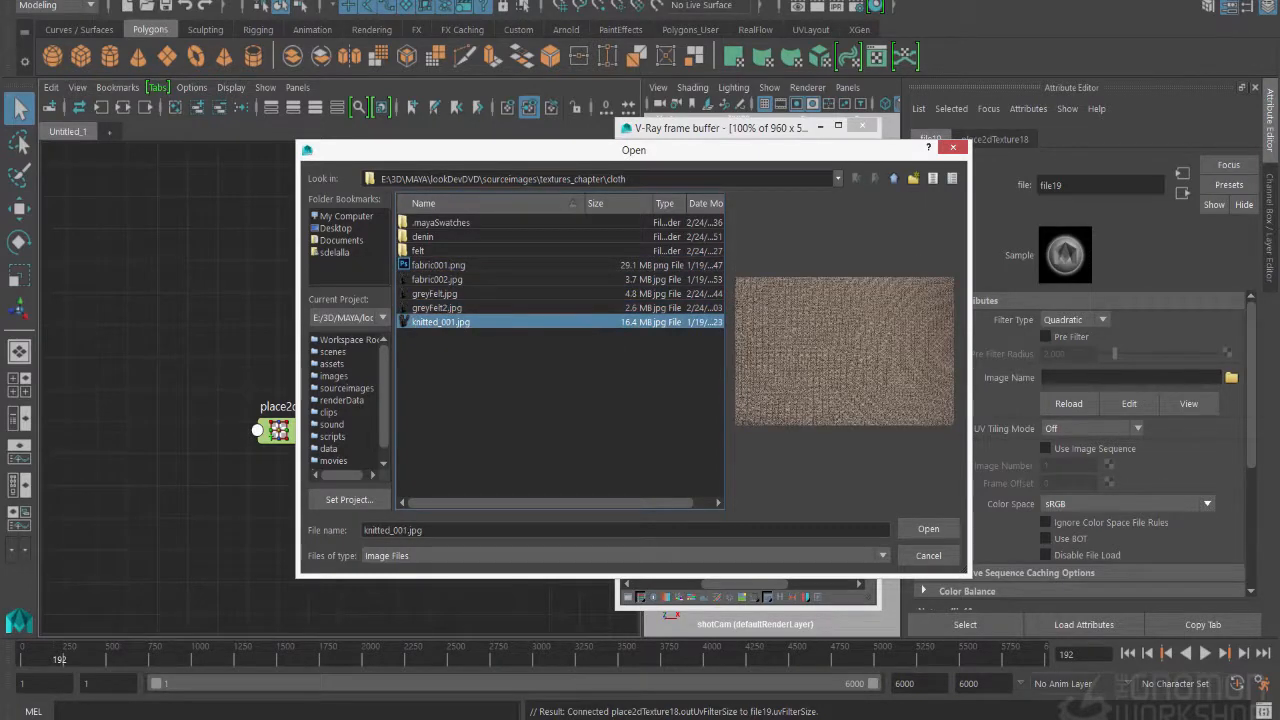
pyautogui.click(435, 294)
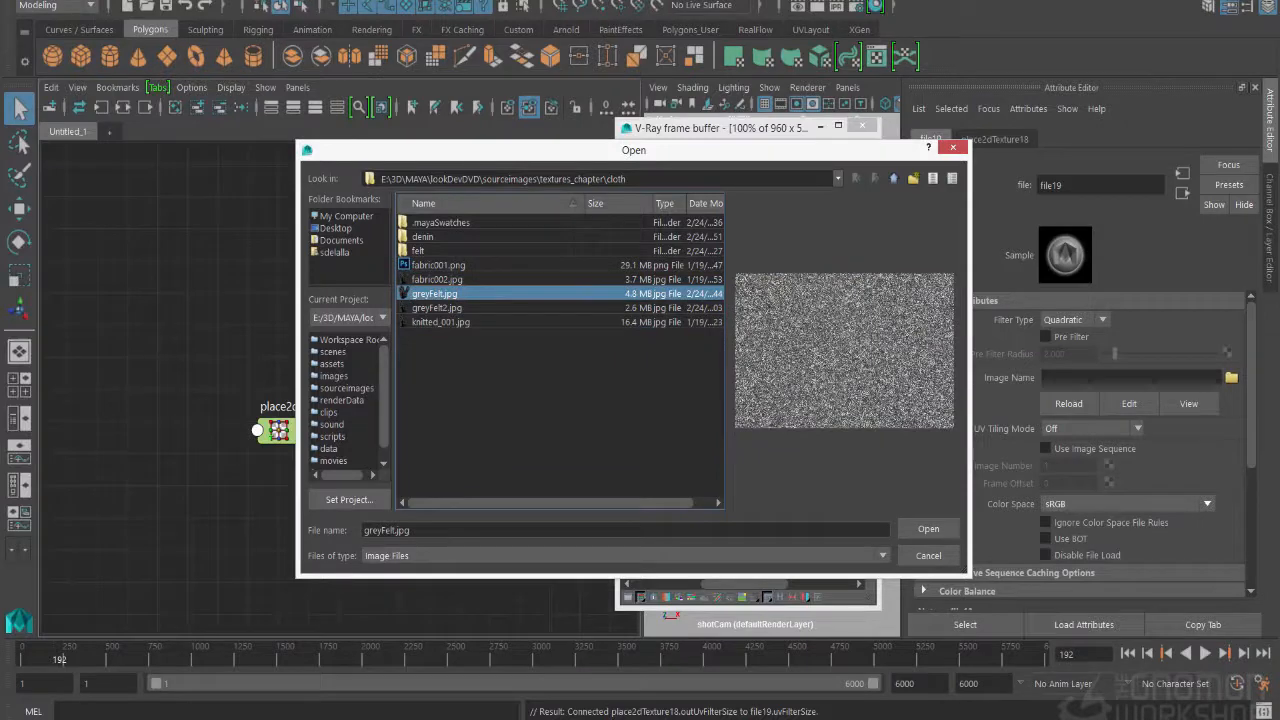
pyautogui.click(928, 529)
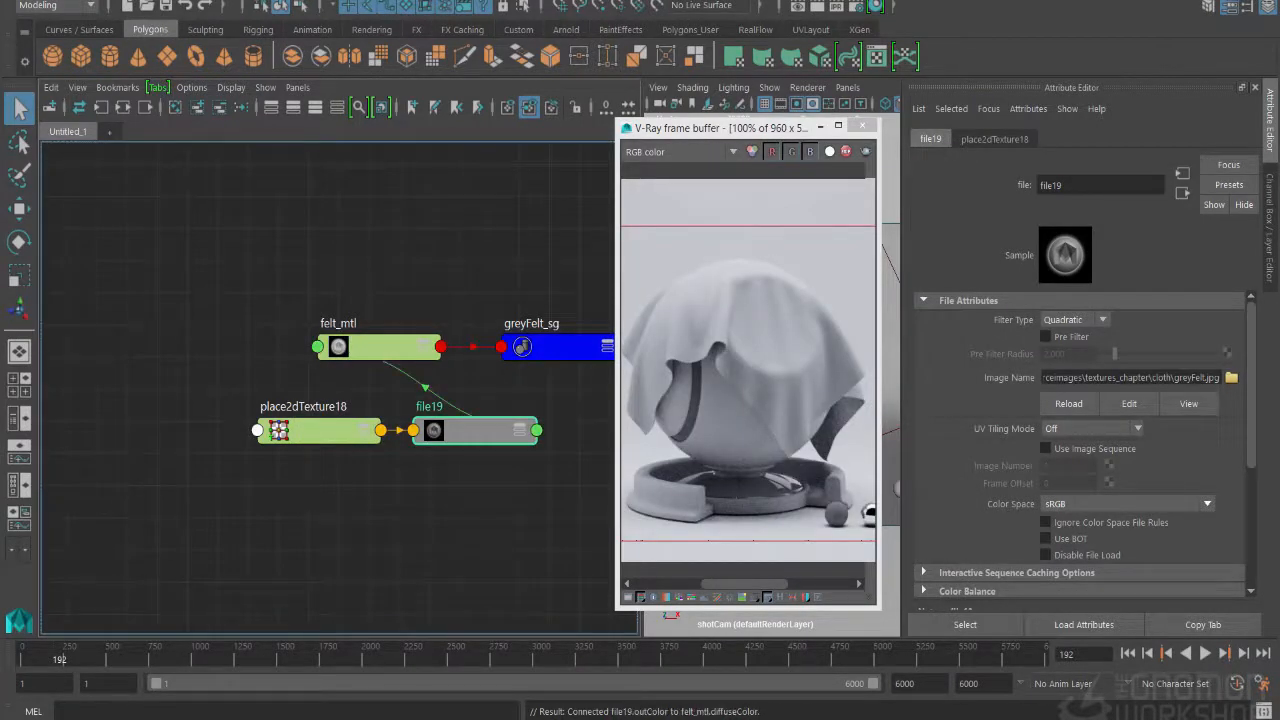
# Step: Move the file texture and its placement node ahead of felt_mtl, and add V-Ray's Texture input gamma to the file texture
pyautogui.click(320, 430)
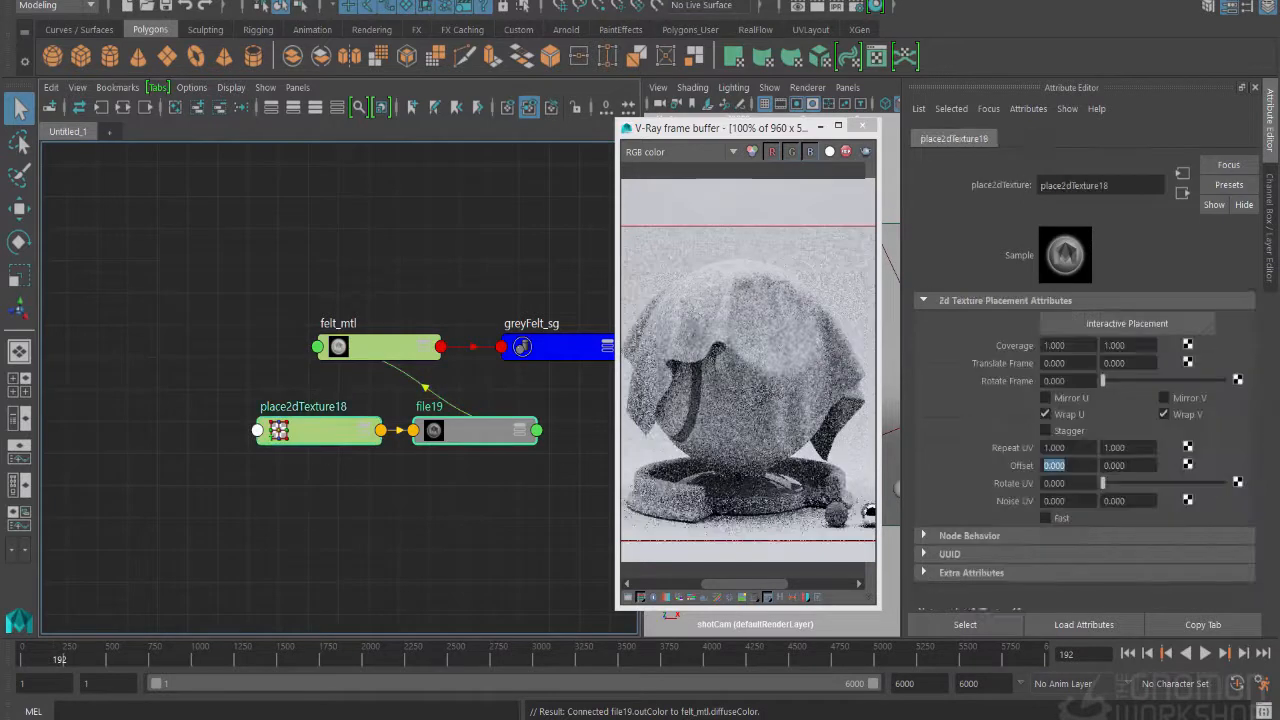
pyautogui.moveTo(320, 430); pyautogui.dragTo(156, 398)
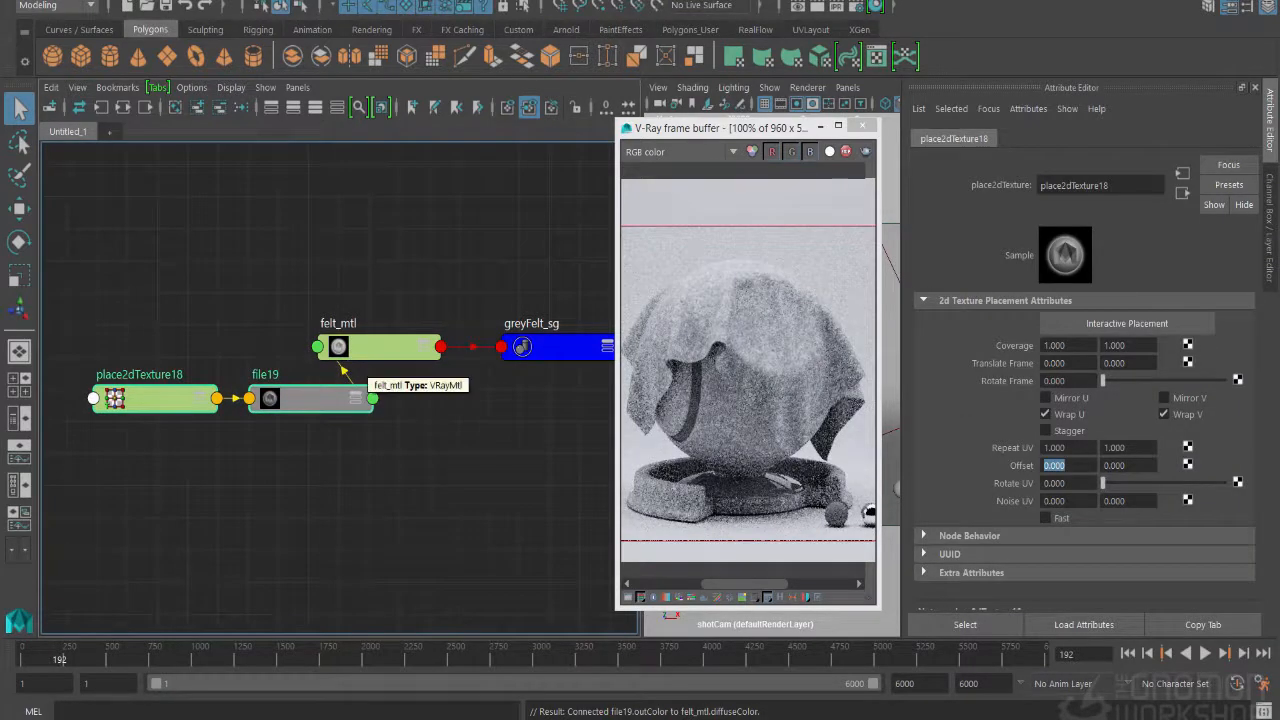
pyautogui.click(320, 398)
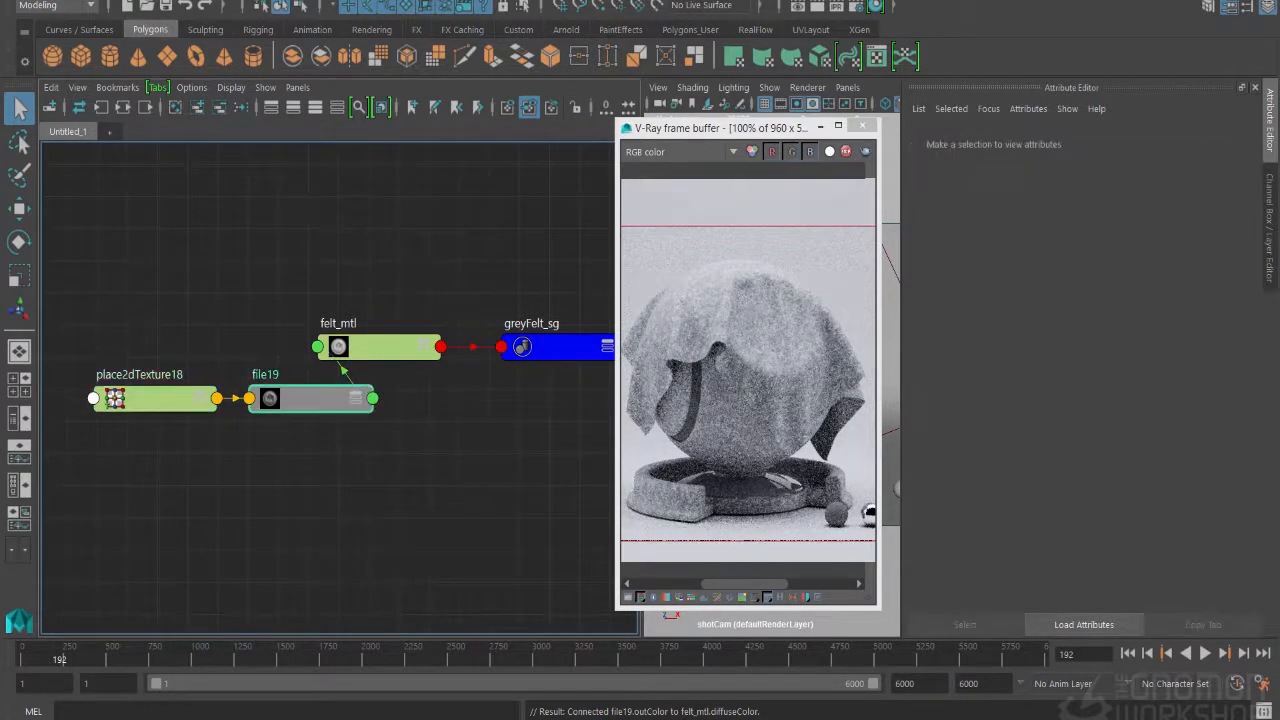
pyautogui.click(1028, 108)
pyautogui.moveTo(1045, 181)
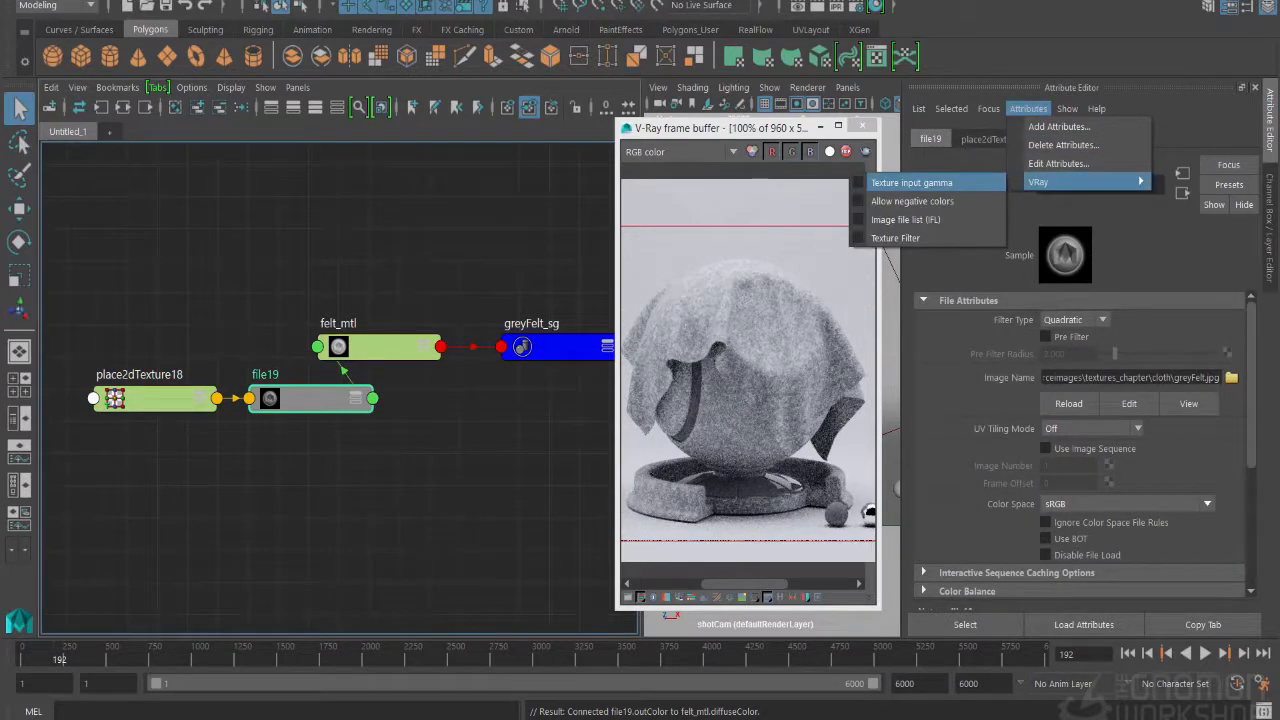
pyautogui.click(911, 183)
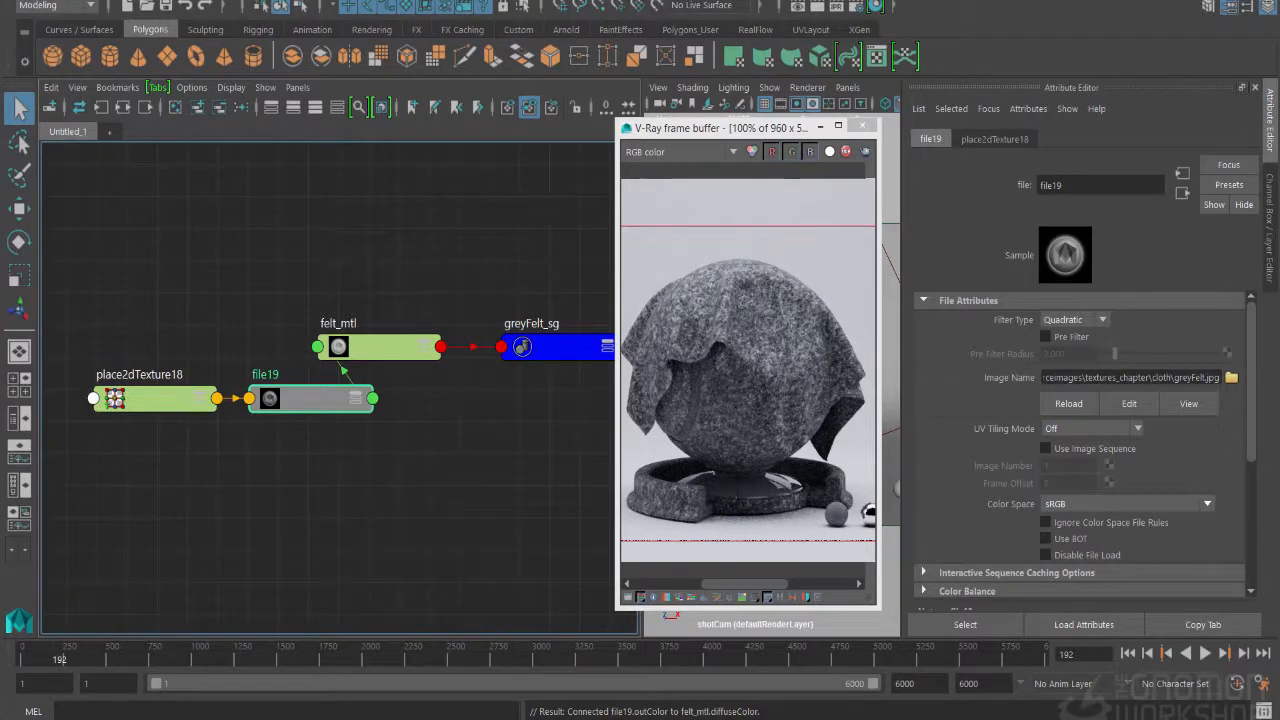
# Step: Duplicate the greyFelt.jpg file texture, connect place2dTexture18 to the copy, and place it below the original
pyautogui.hotkey('ctrl', 'd')
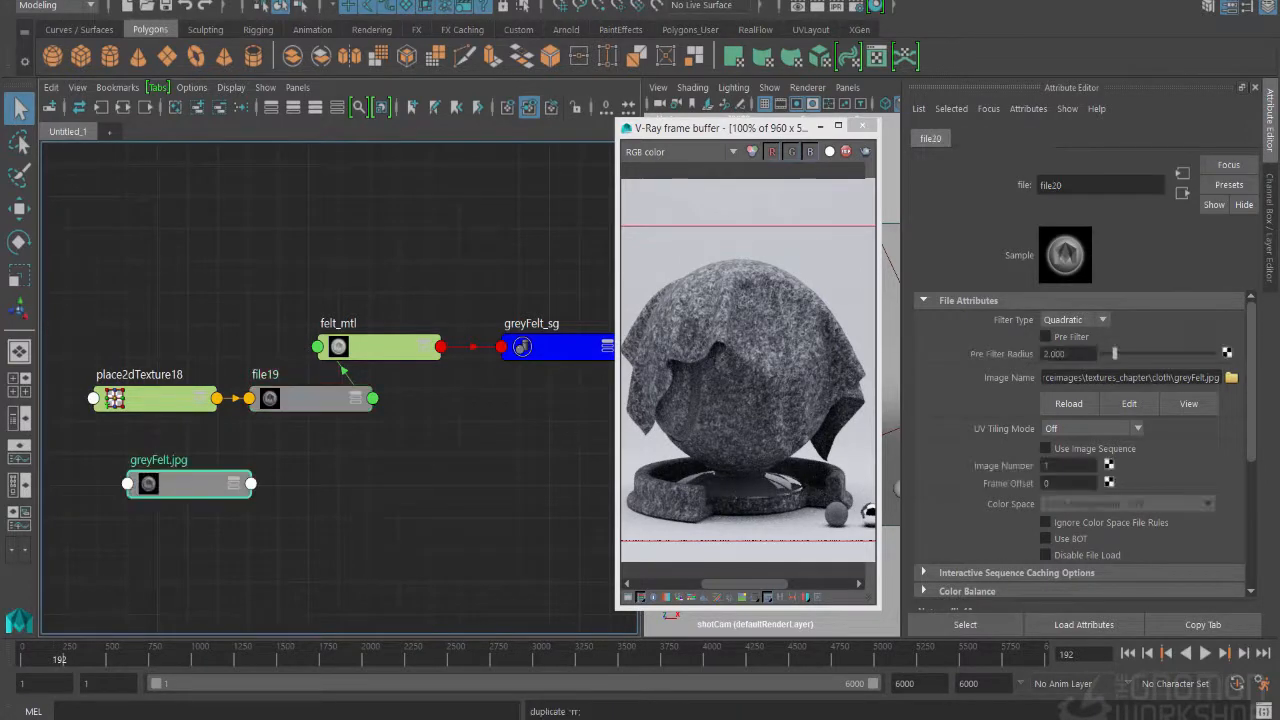
pyautogui.keyDown('ctrl'); pyautogui.moveTo(160, 399); pyautogui.dragTo(189, 484, button='middle'); pyautogui.keyUp('ctrl')
pyautogui.moveTo(189, 484); pyautogui.dragTo(332, 487)
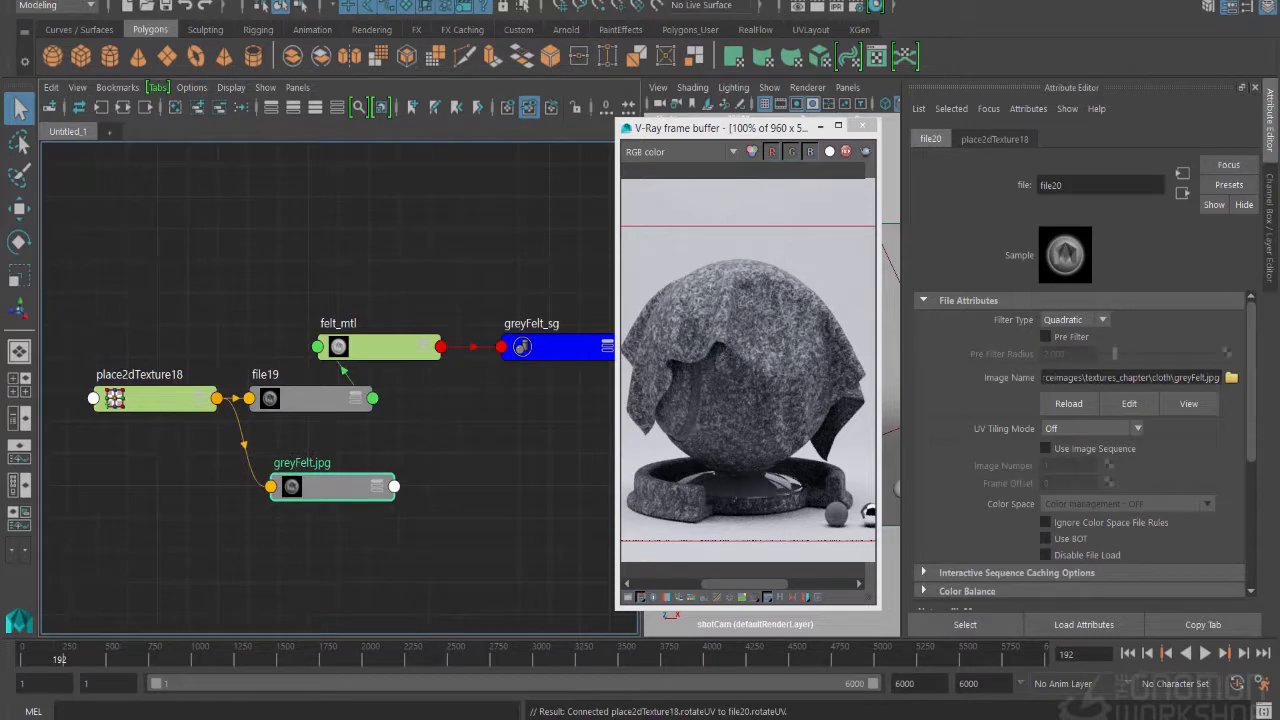
# Step: Turn off V-Ray's Texture input gamma on the duplicated greyFelt.jpg texture and connect the texture to felt_mtl's bump map
pyautogui.click(1028, 109)
pyautogui.moveTo(1042, 181)
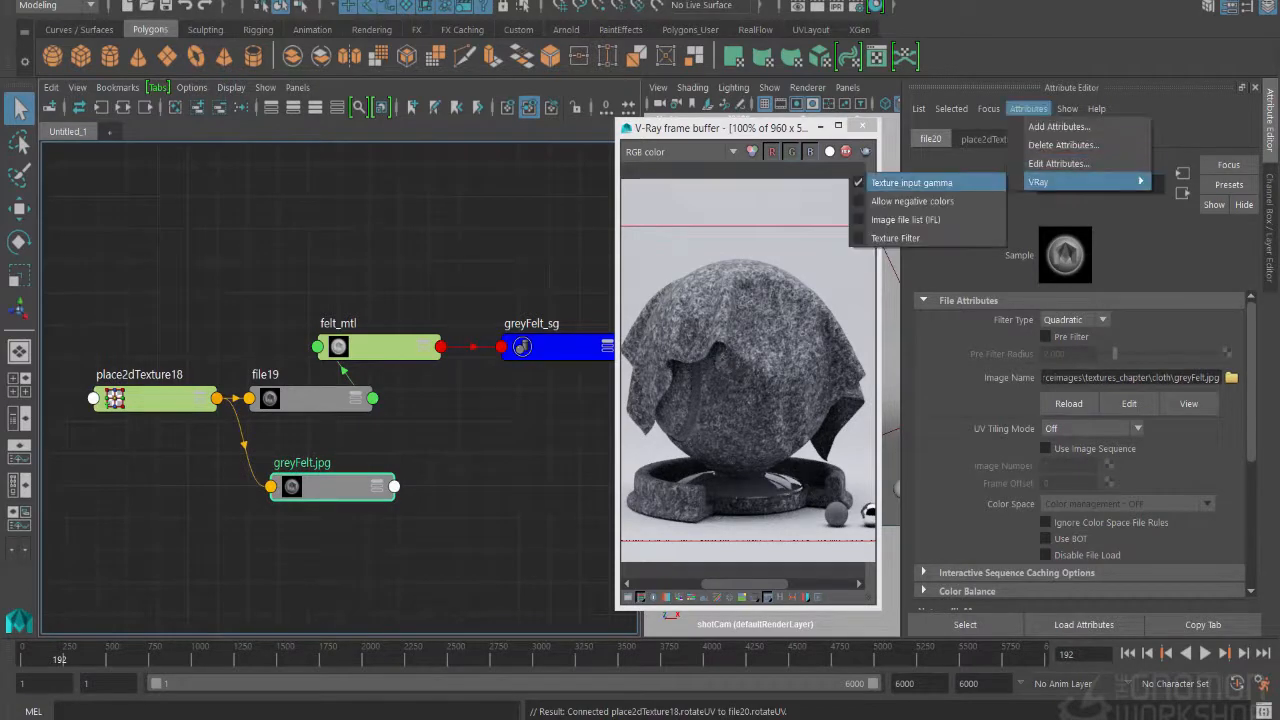
pyautogui.click(920, 182)
pyautogui.moveTo(382, 347); pyautogui.dragTo(448, 419)
pyautogui.scroll(-8, 1080, 440)
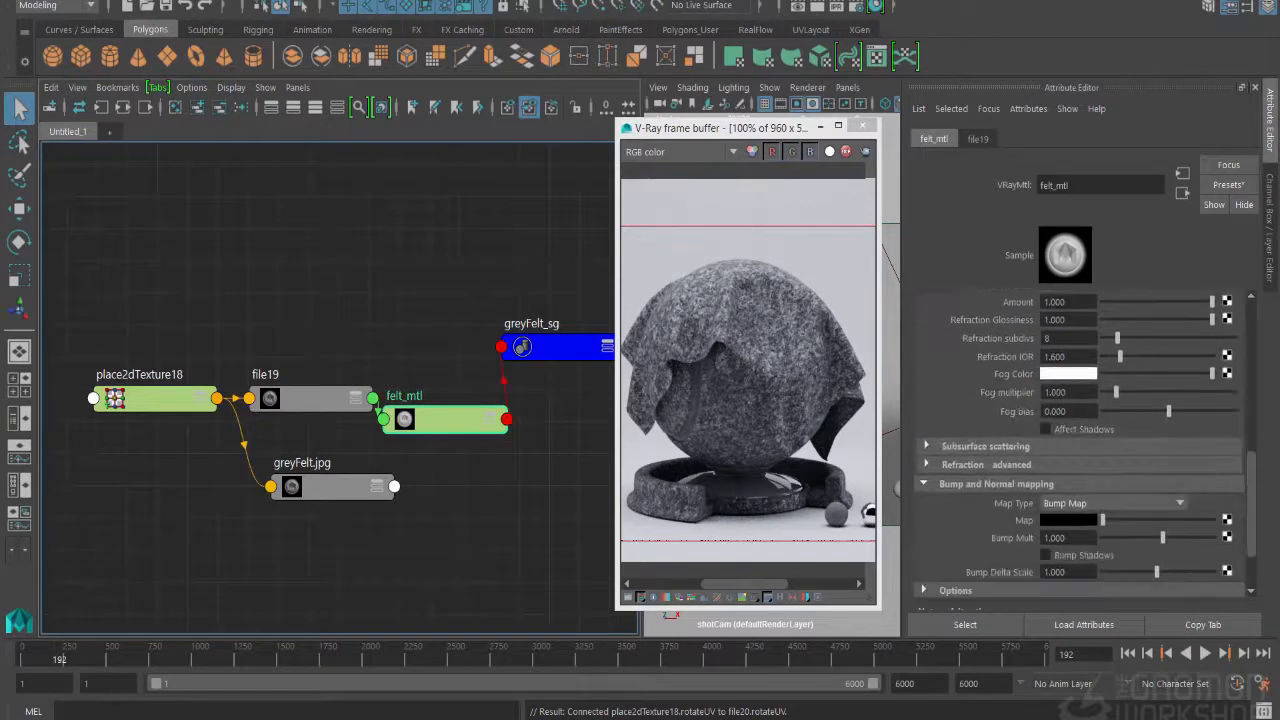
pyautogui.moveTo(334, 487); pyautogui.dragTo(1068, 521, button='middle')
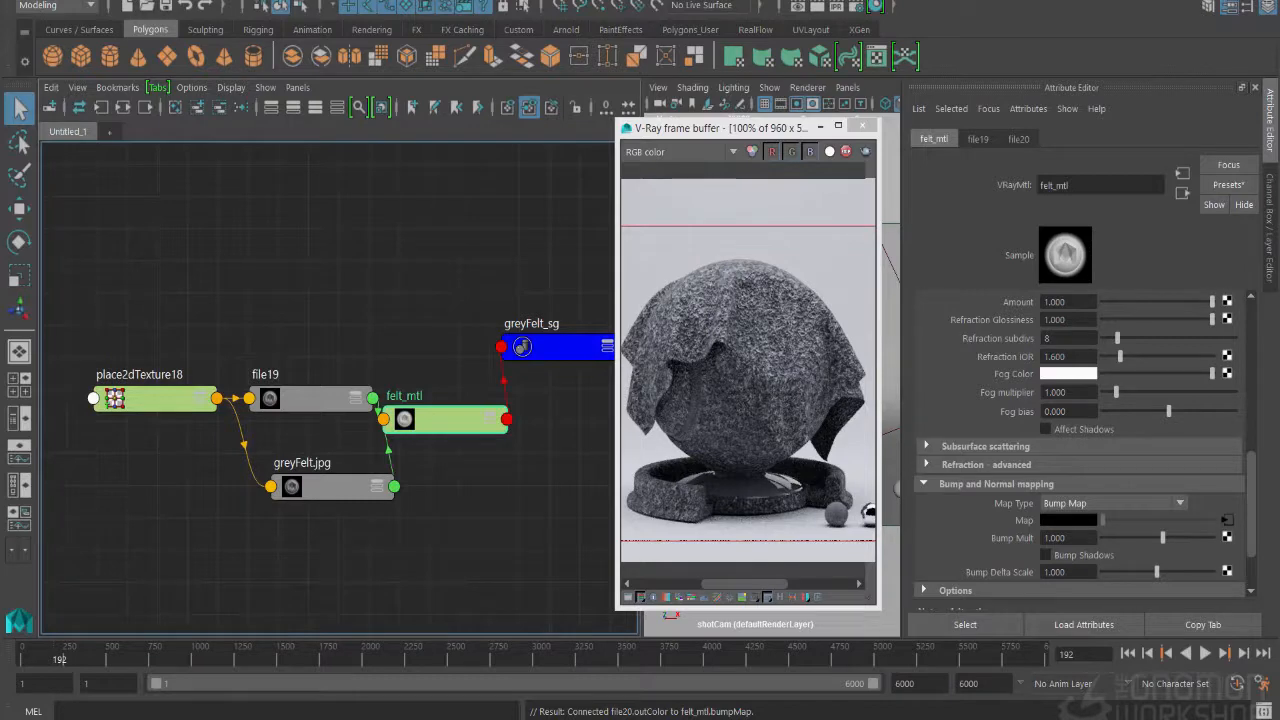
# Step: Space out place2dTexture18 and felt_mtl in the node graph, and set felt_mtl's Bump Mult to 0.25
pyautogui.moveTo(150, 398); pyautogui.dragTo(101, 425)
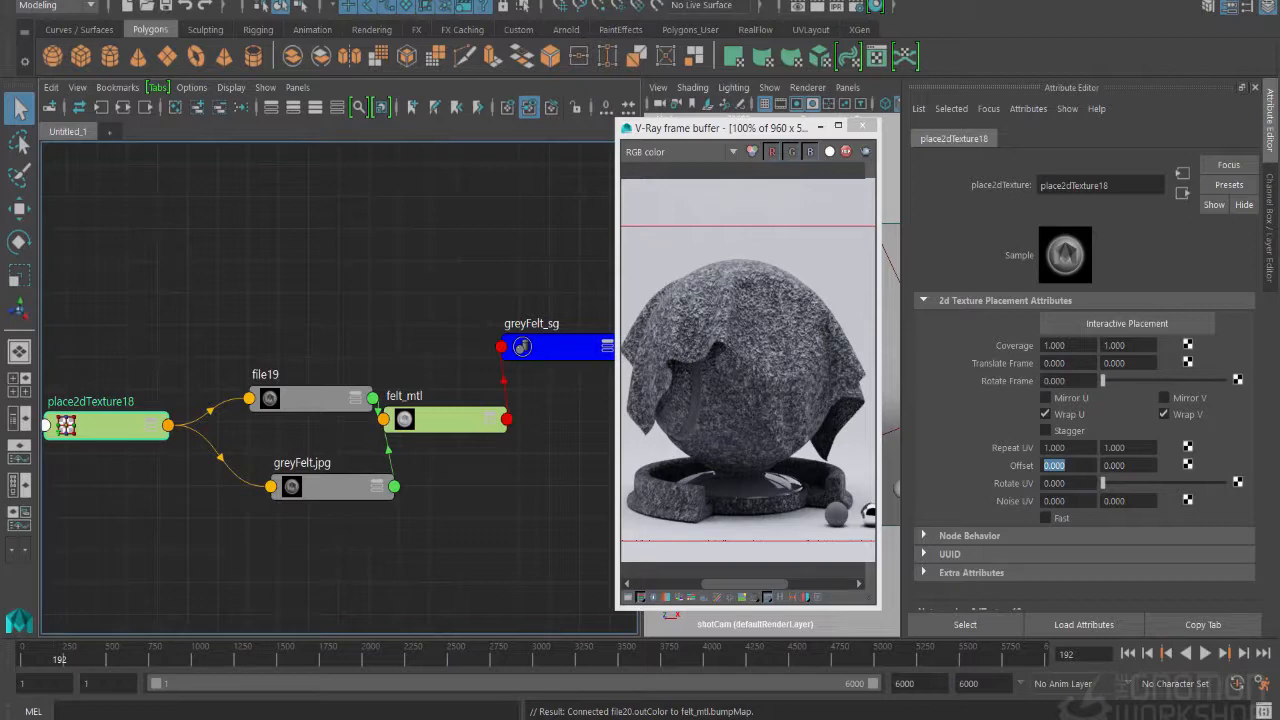
pyautogui.moveTo(445, 419); pyautogui.dragTo(477, 423)
pyautogui.click(330, 486)
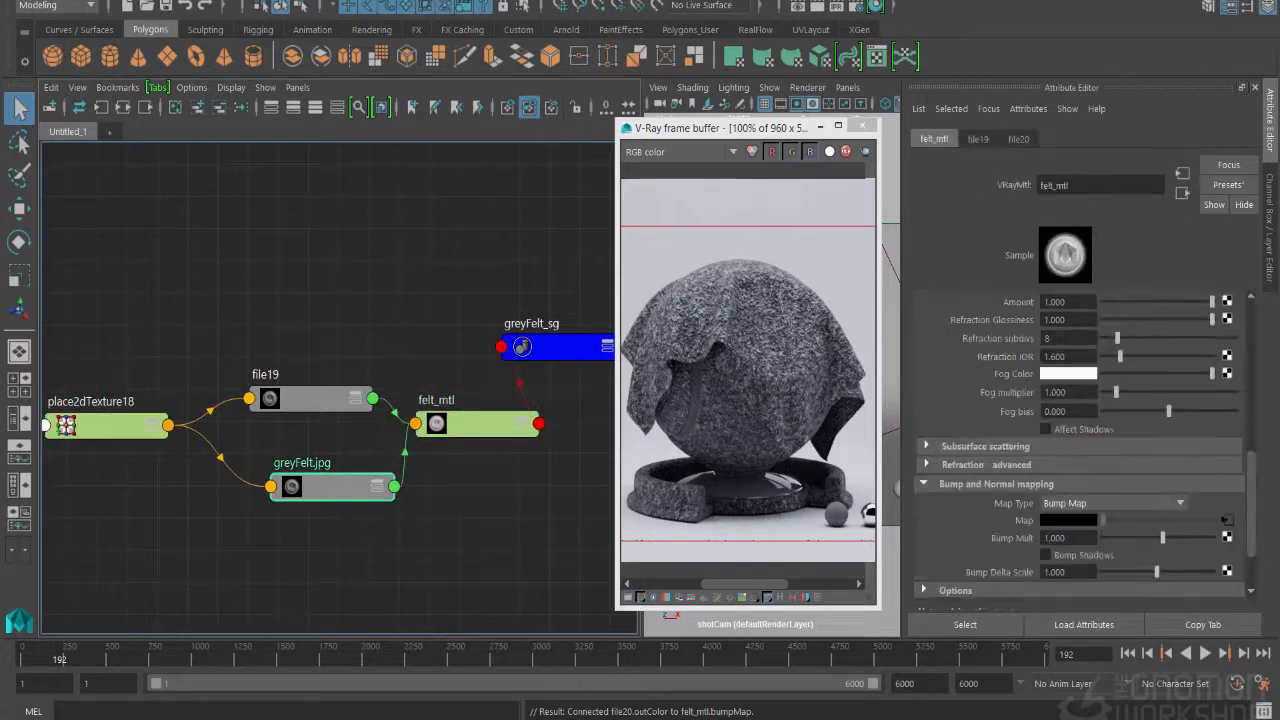
pyautogui.click(477, 424)
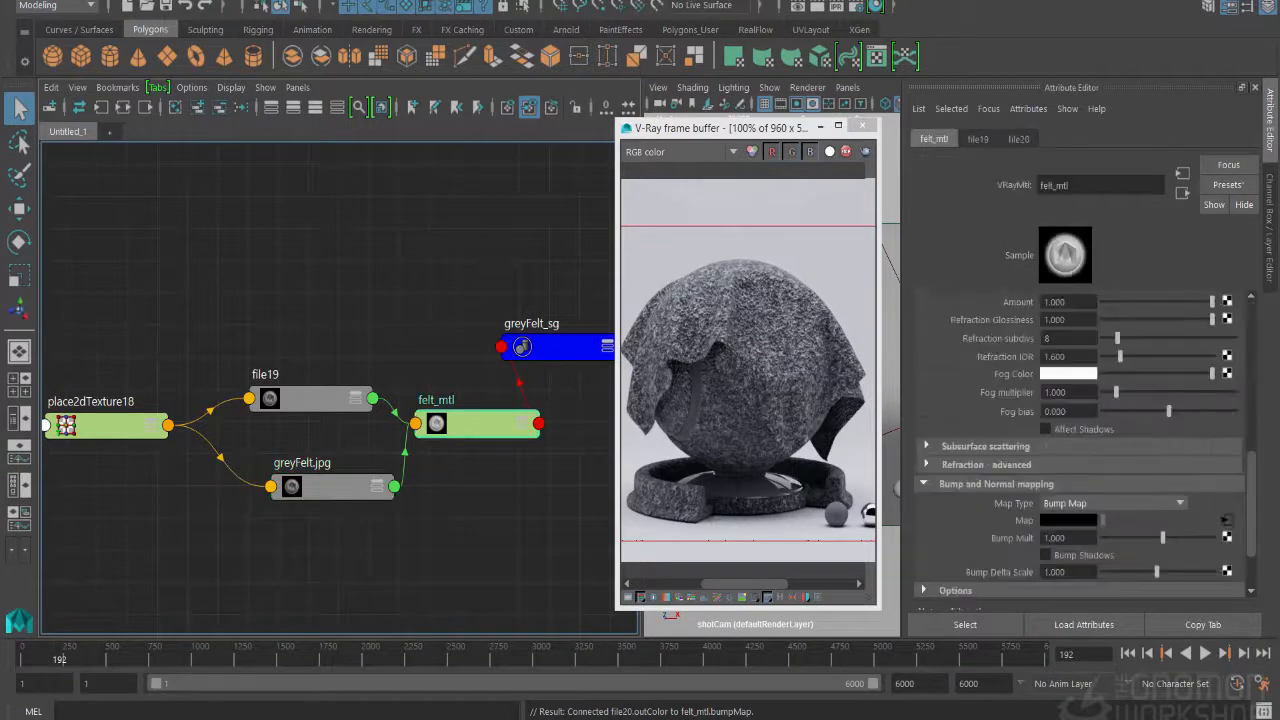
pyautogui.click(1052, 538)
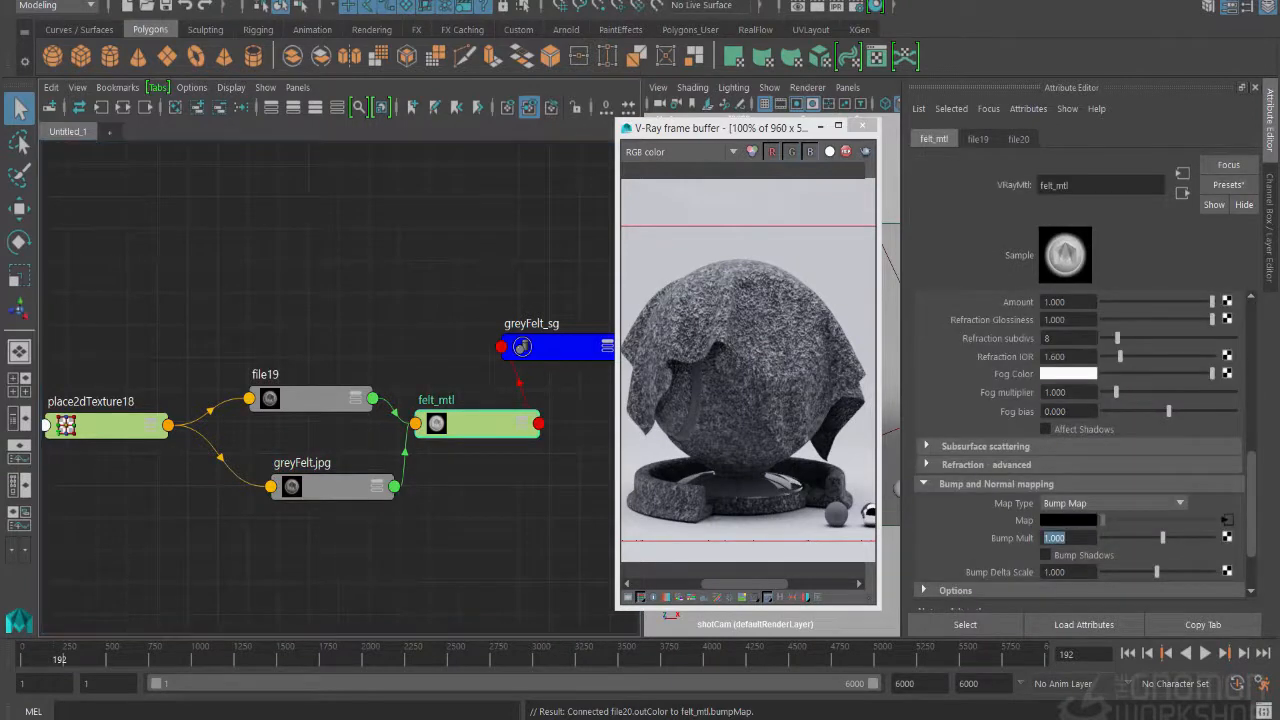
pyautogui.write('0.25')
pyautogui.press('Return')
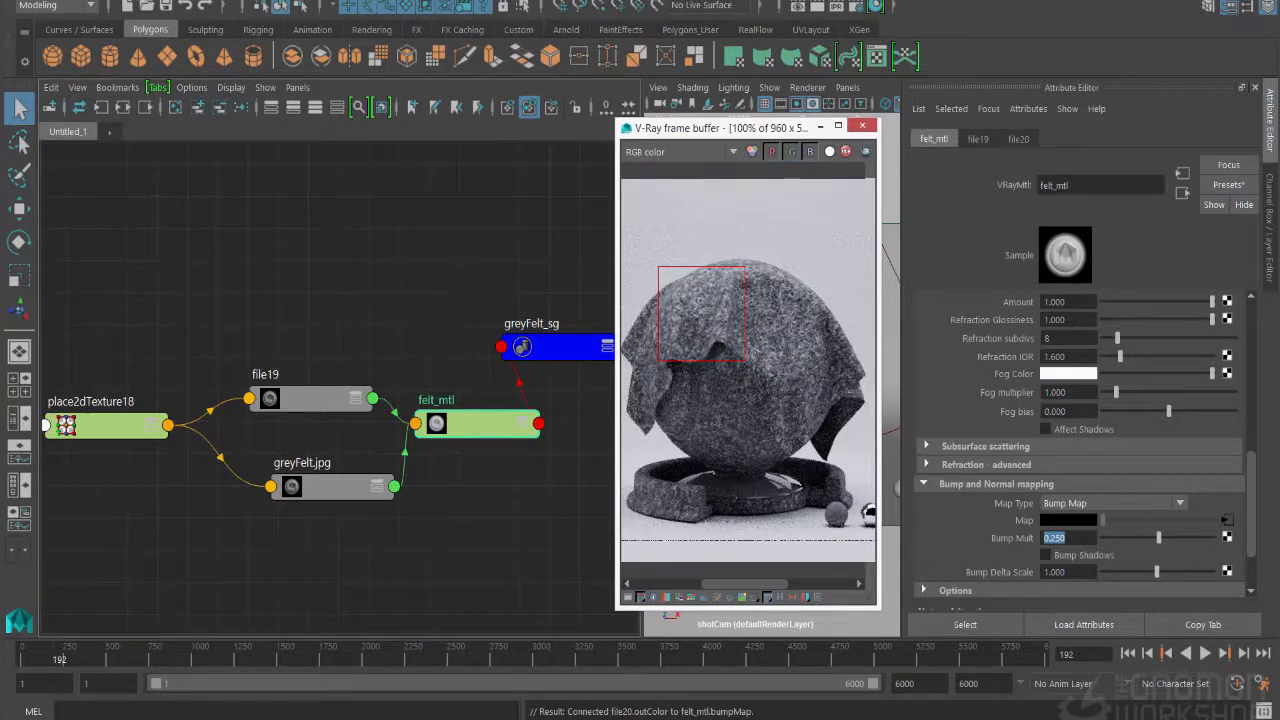
# Step: Set place2dTexture18's Repeat UV to 4 by 4 and enlarge the render region over most of the draped ball
pyautogui.click(108, 425)
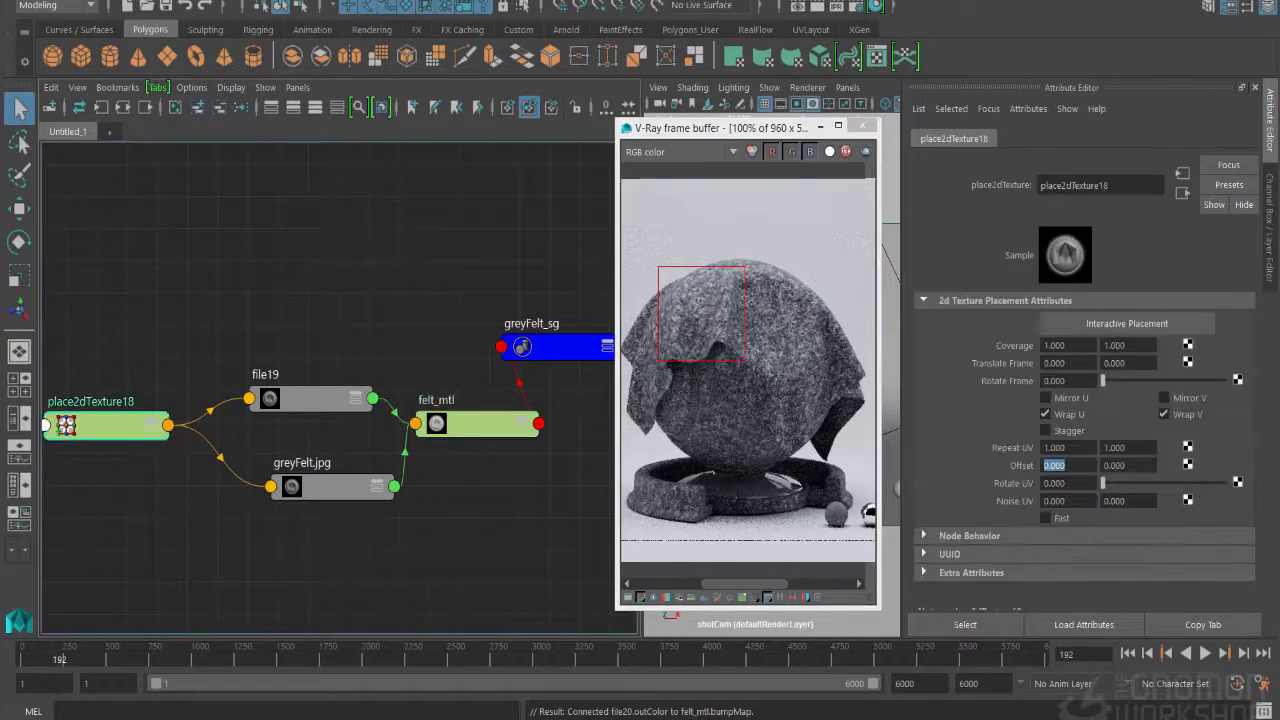
pyautogui.doubleClick(1055, 448)
pyautogui.write('4')
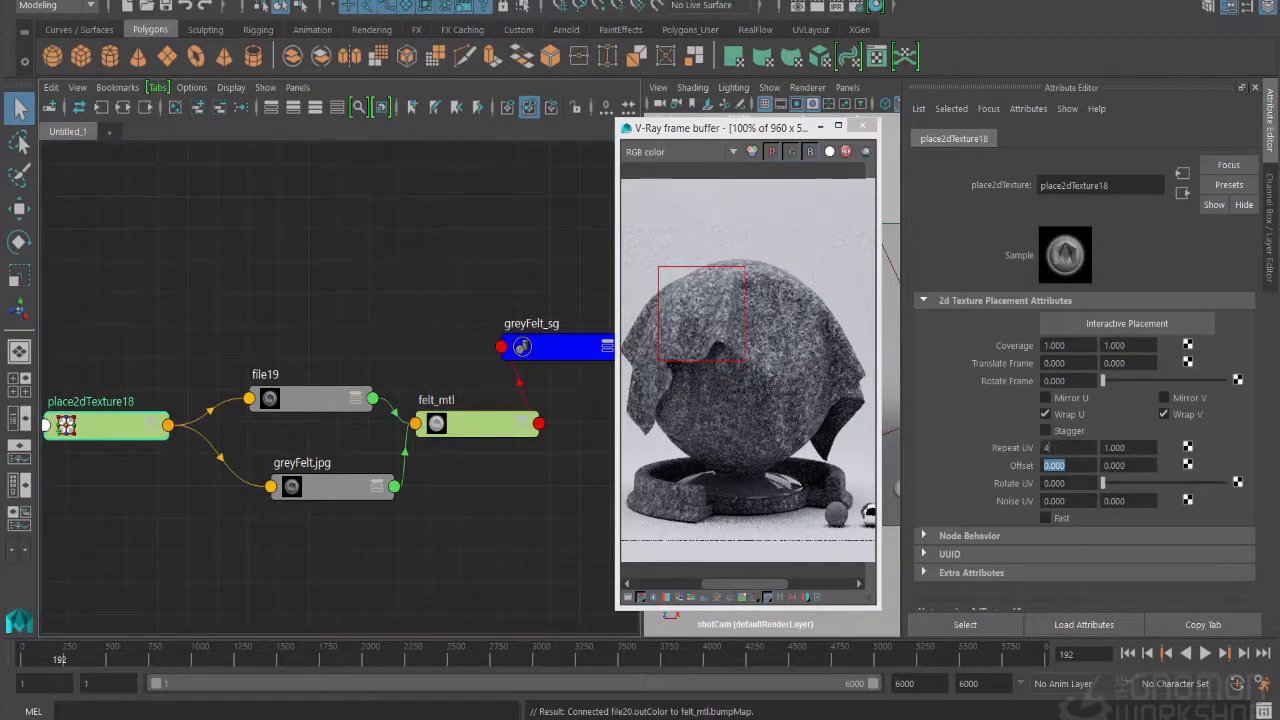
pyautogui.press('Tab')
pyautogui.write('4')
pyautogui.press('Return')
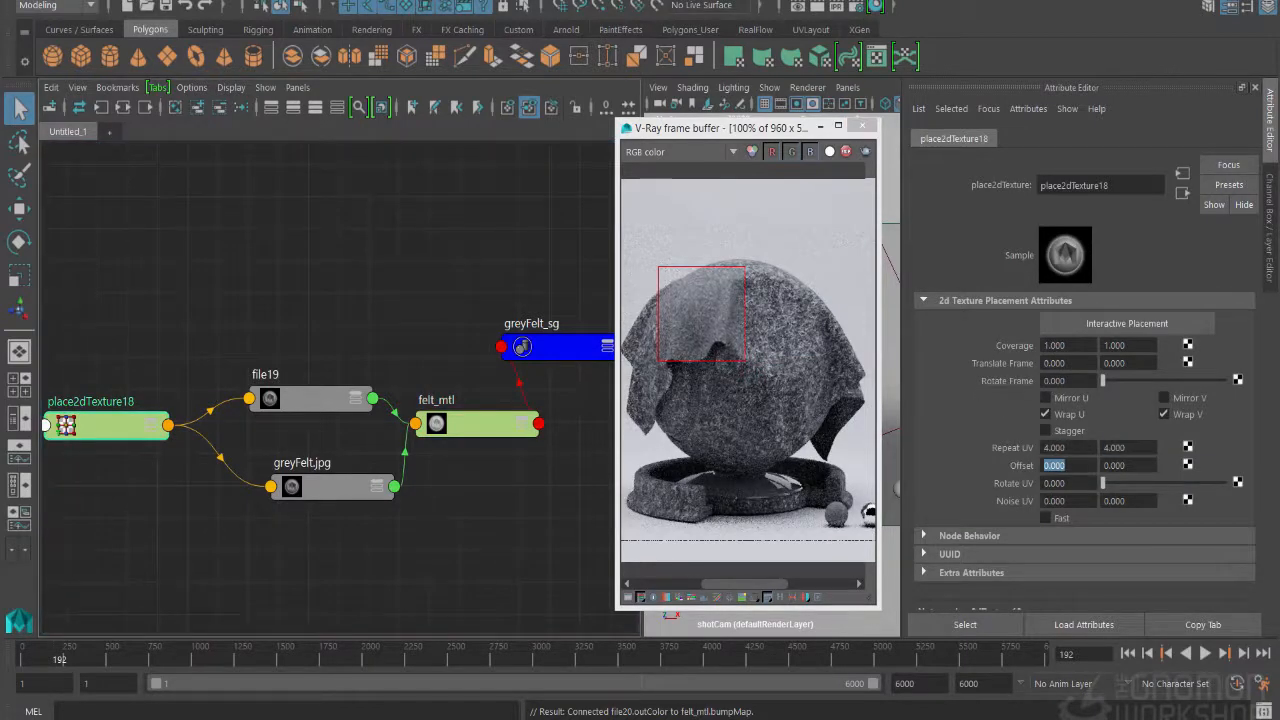
pyautogui.moveTo(646, 236); pyautogui.dragTo(816, 491)
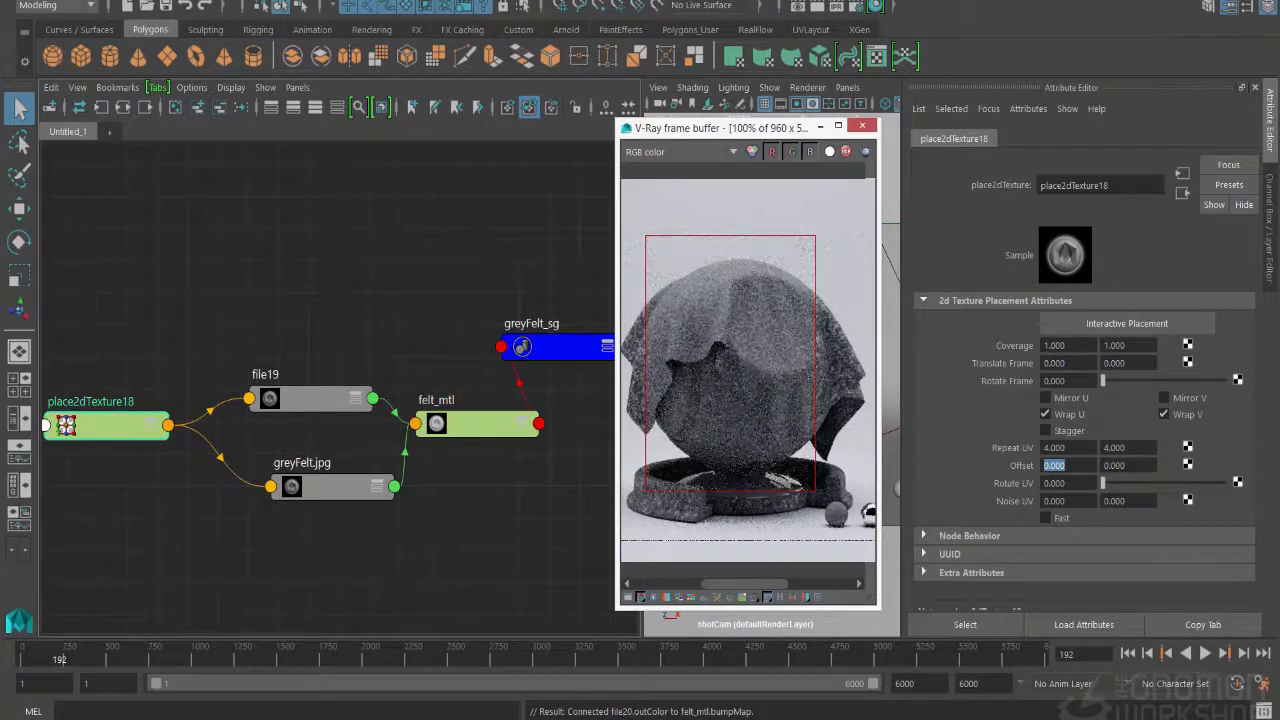
# Step: Try felt_mtl's roughness at its maximum, and set the Roughness Amount to 0.140
pyautogui.click(477, 424)
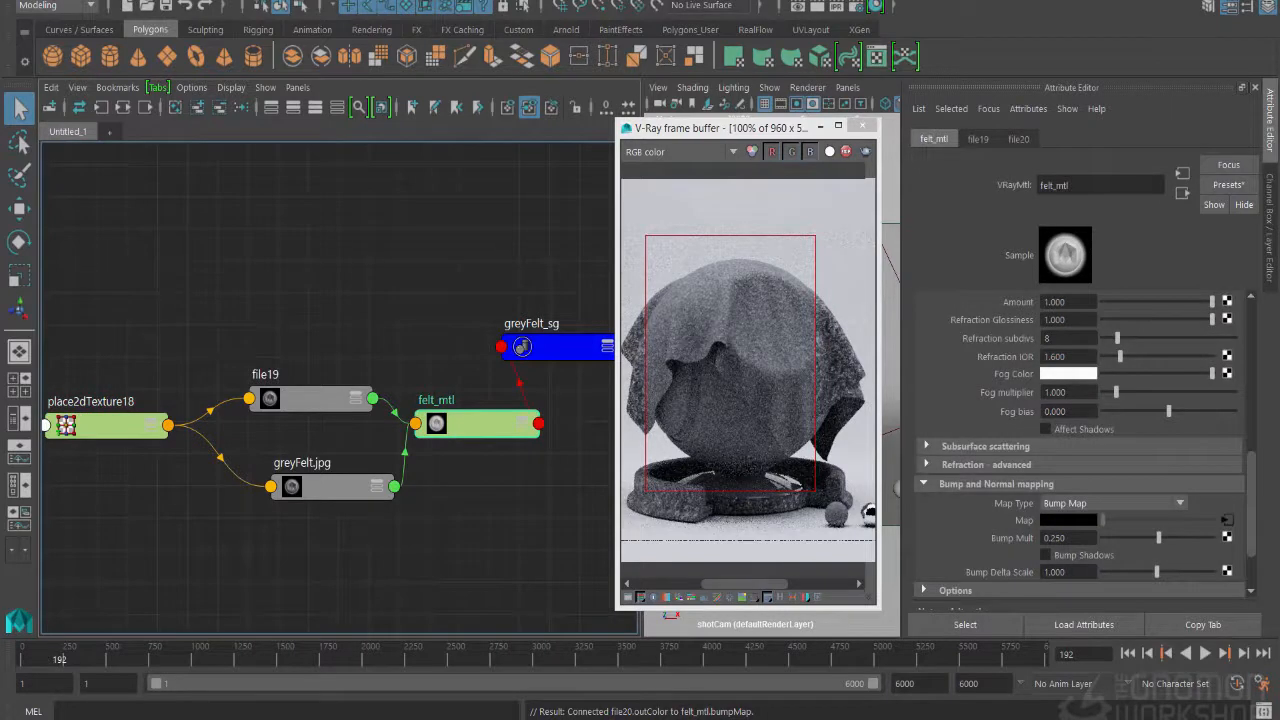
pyautogui.scroll(6, 1080, 450)
pyautogui.scroll(2, 1085, 443)
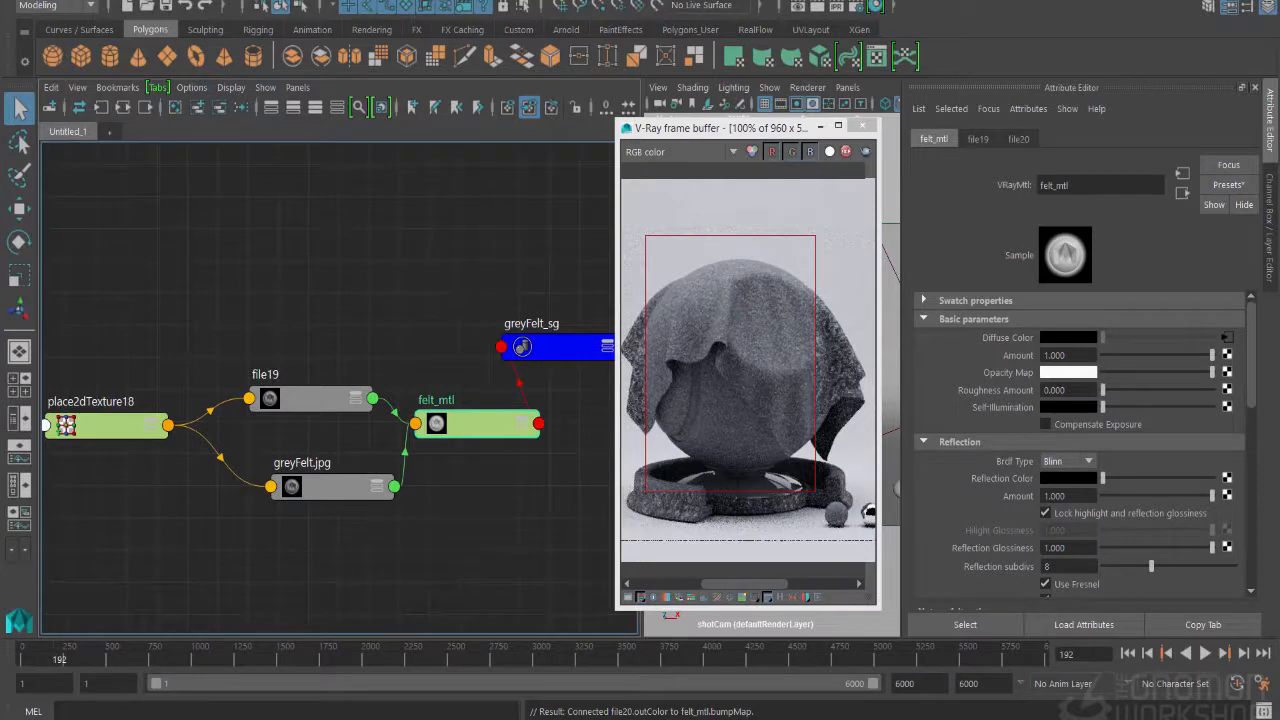
pyautogui.moveTo(1102, 390); pyautogui.dragTo(1111, 390)
pyautogui.moveTo(1110, 390); pyautogui.dragTo(1212, 390)
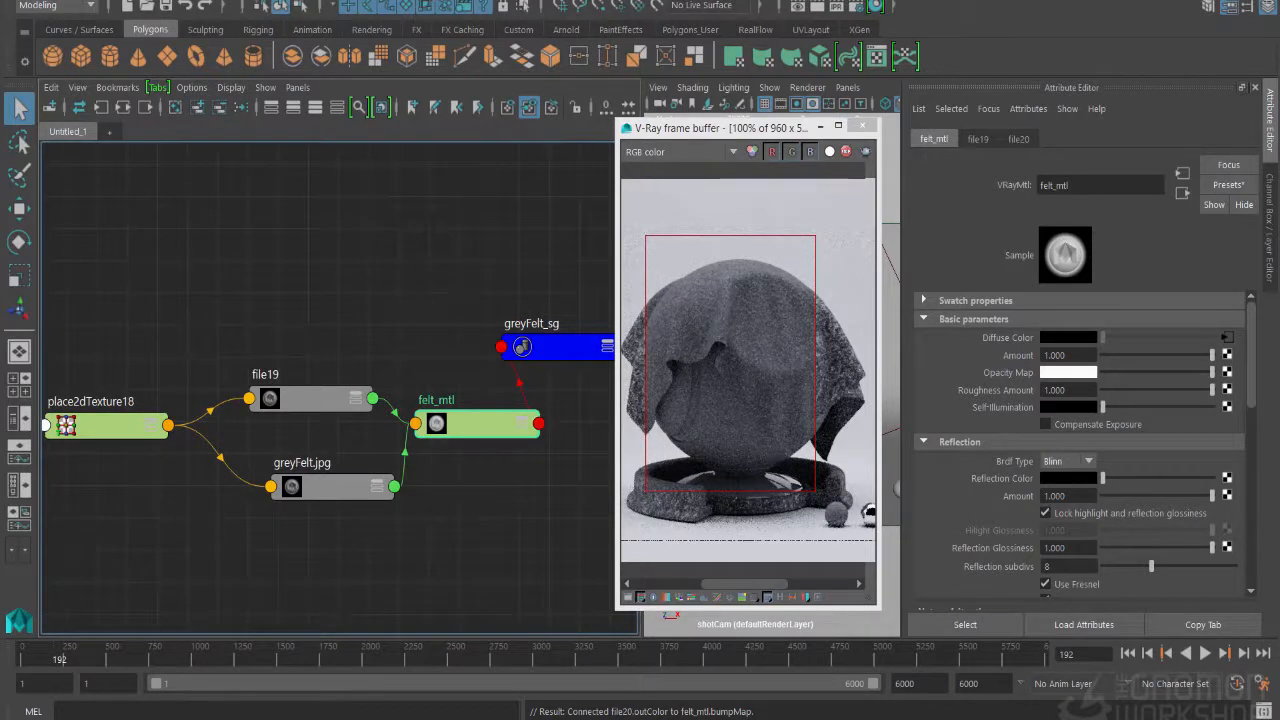
pyautogui.moveTo(1212, 390); pyautogui.dragTo(1118, 390)
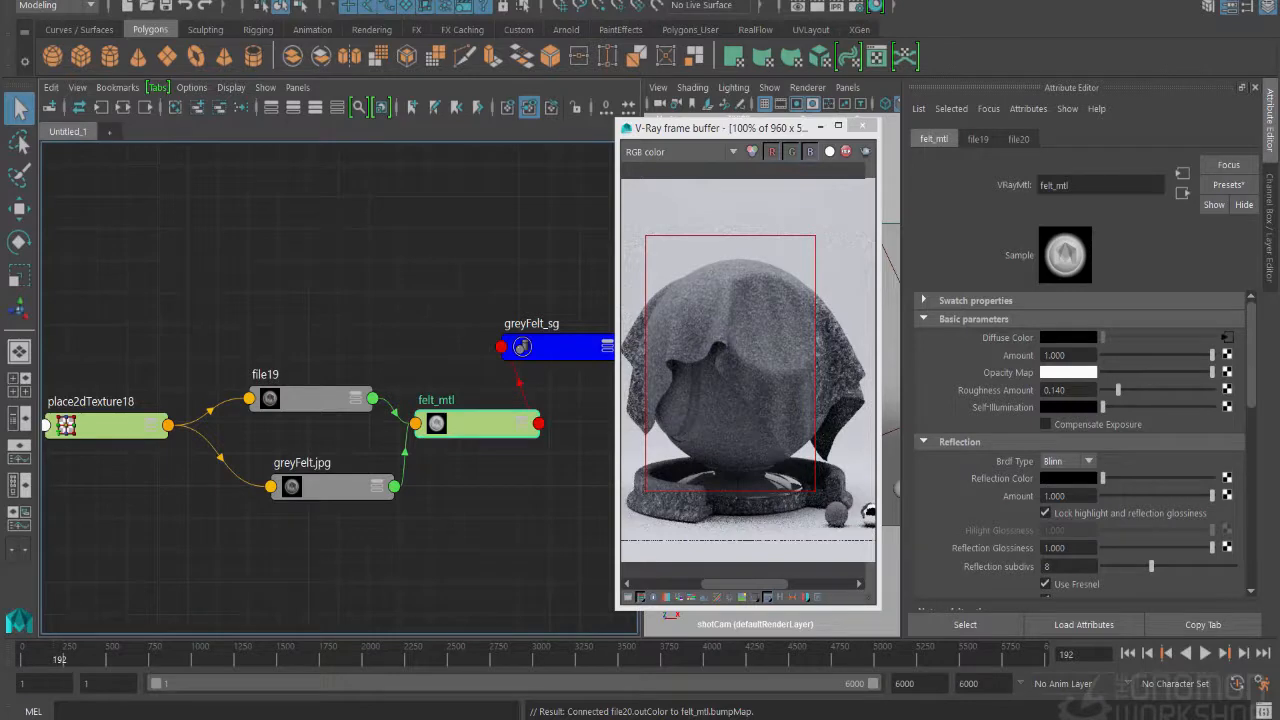
# Step: Set felt_mtl's reflection color to white and its reflection glossiness to 0.341
pyautogui.moveTo(1103, 479); pyautogui.dragTo(1213, 479)
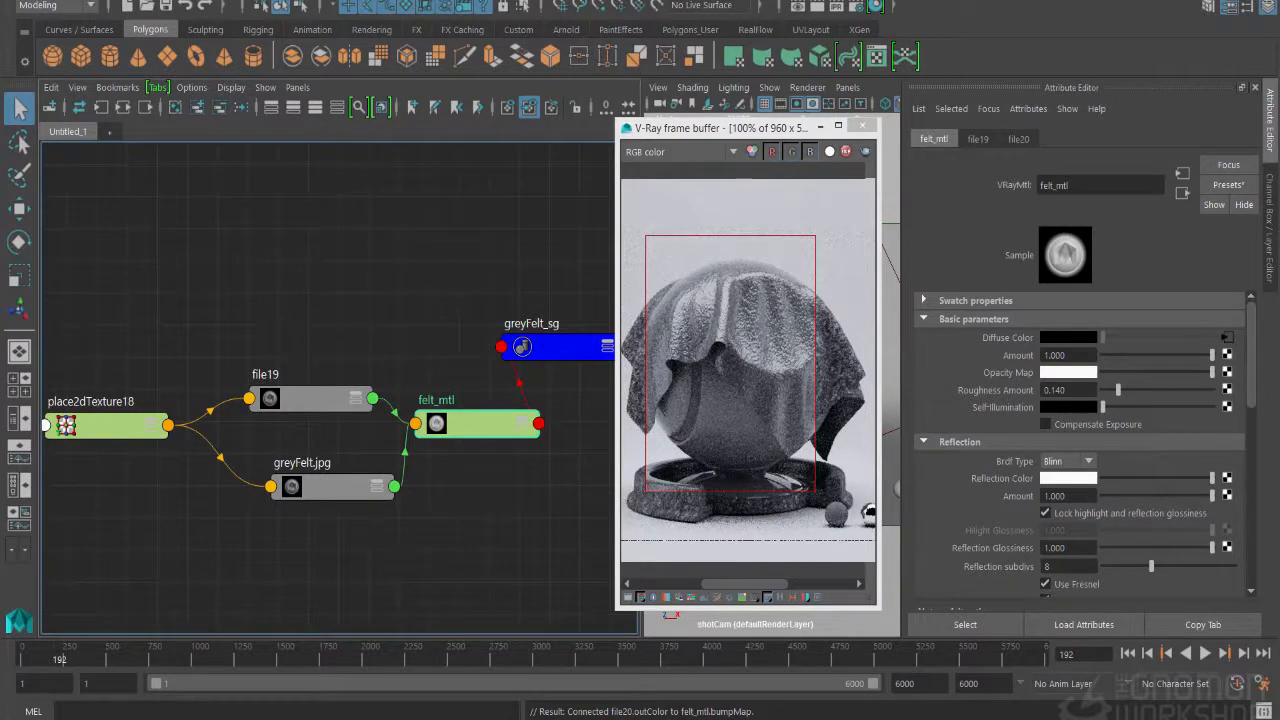
pyautogui.moveTo(1212, 547); pyautogui.dragTo(1140, 547)
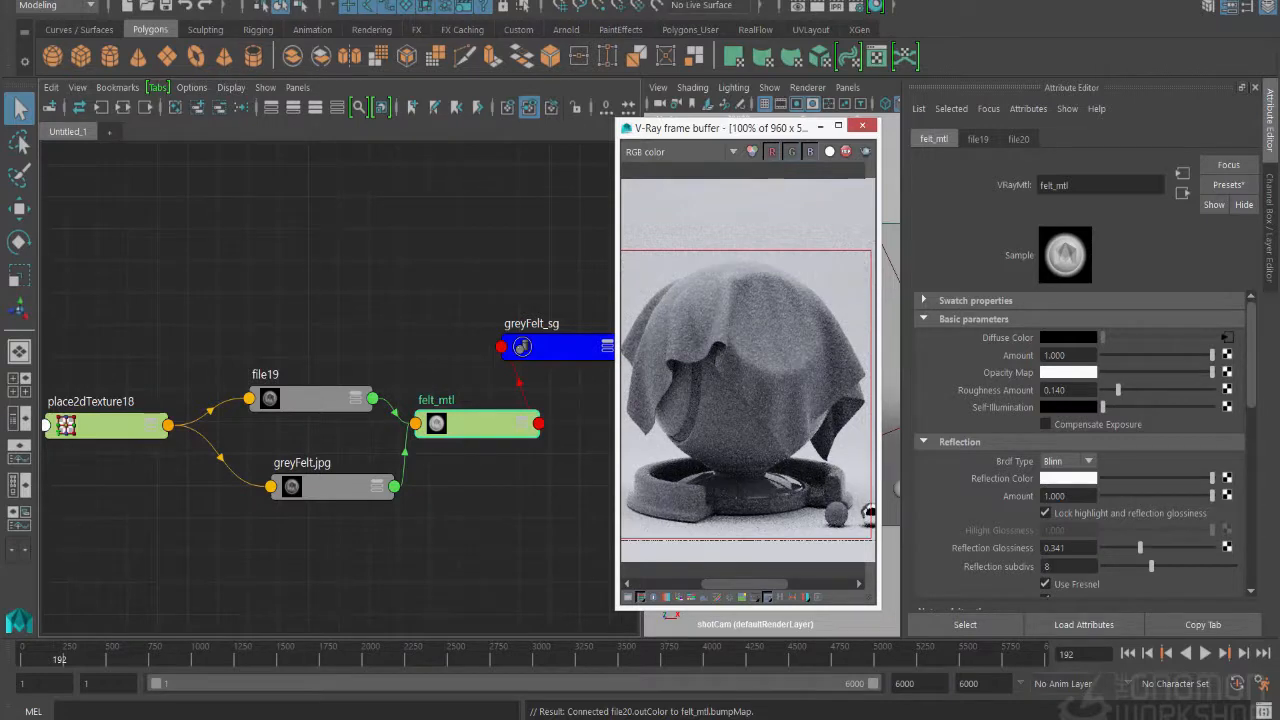
# Step: Try the Phong BRDF type for felt_mtl's reflection and switch back to Blinn
pyautogui.click(1068, 461)
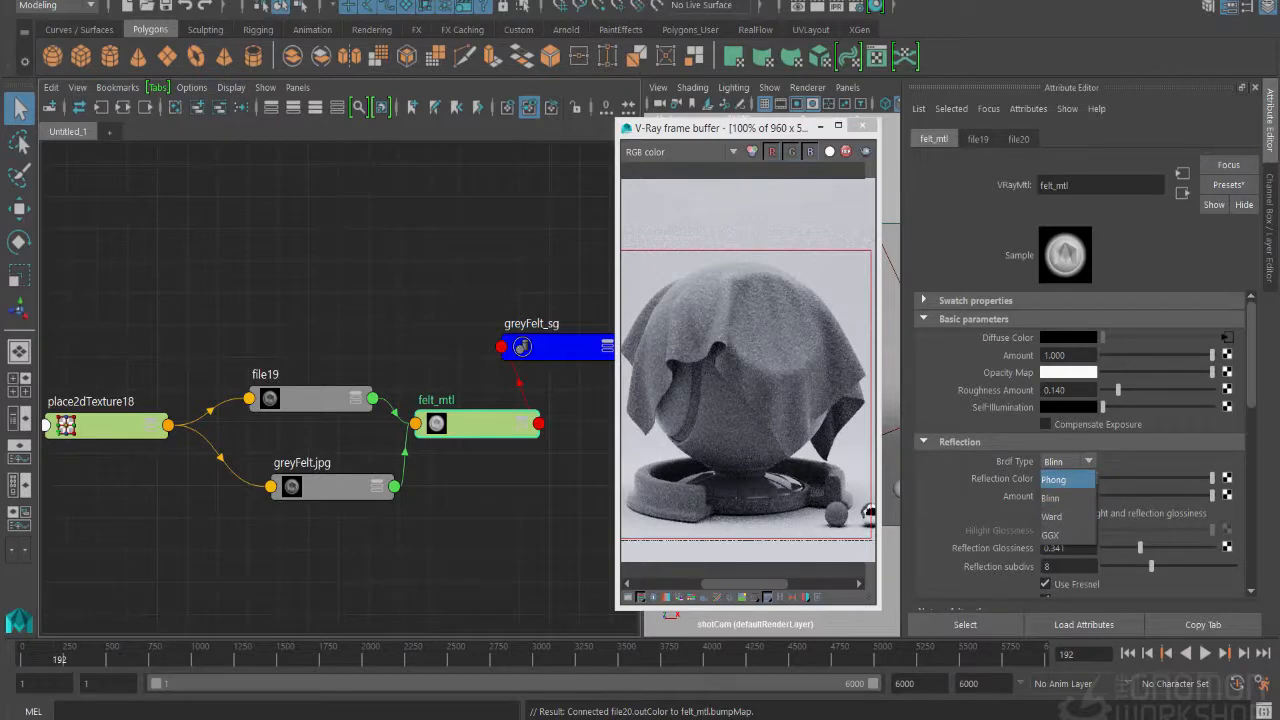
pyautogui.click(1058, 480)
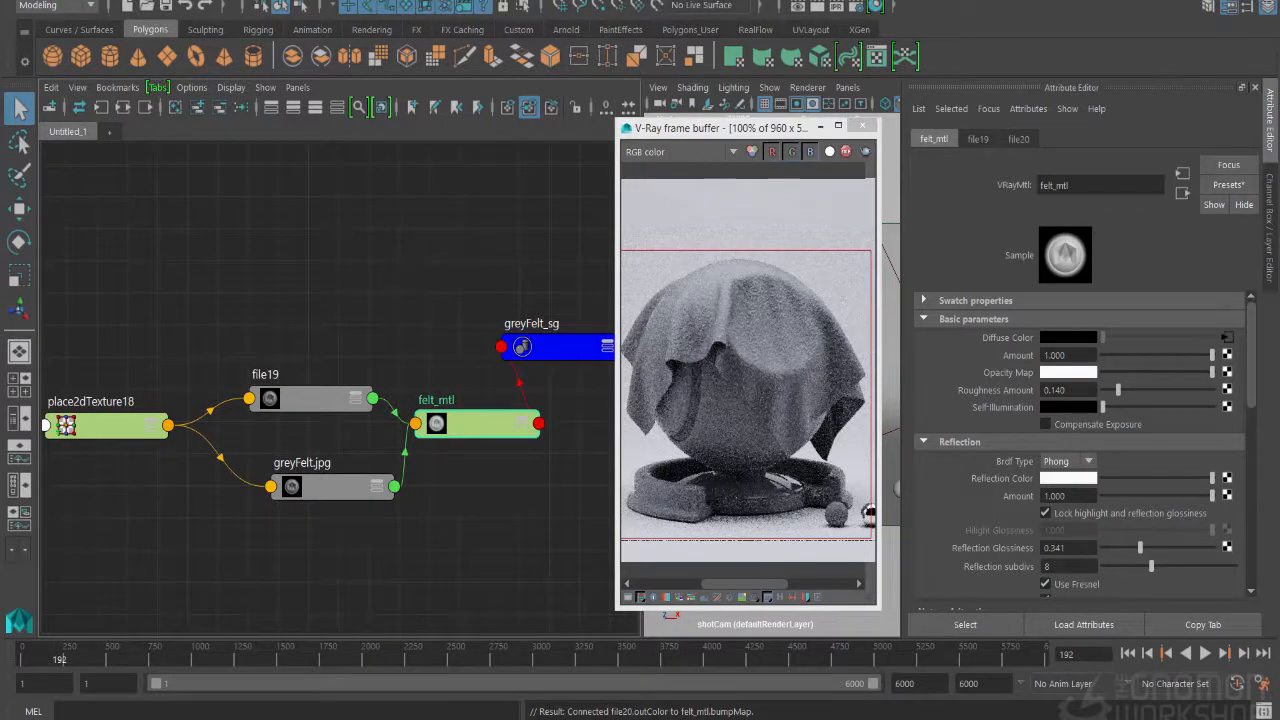
pyautogui.click(1070, 461)
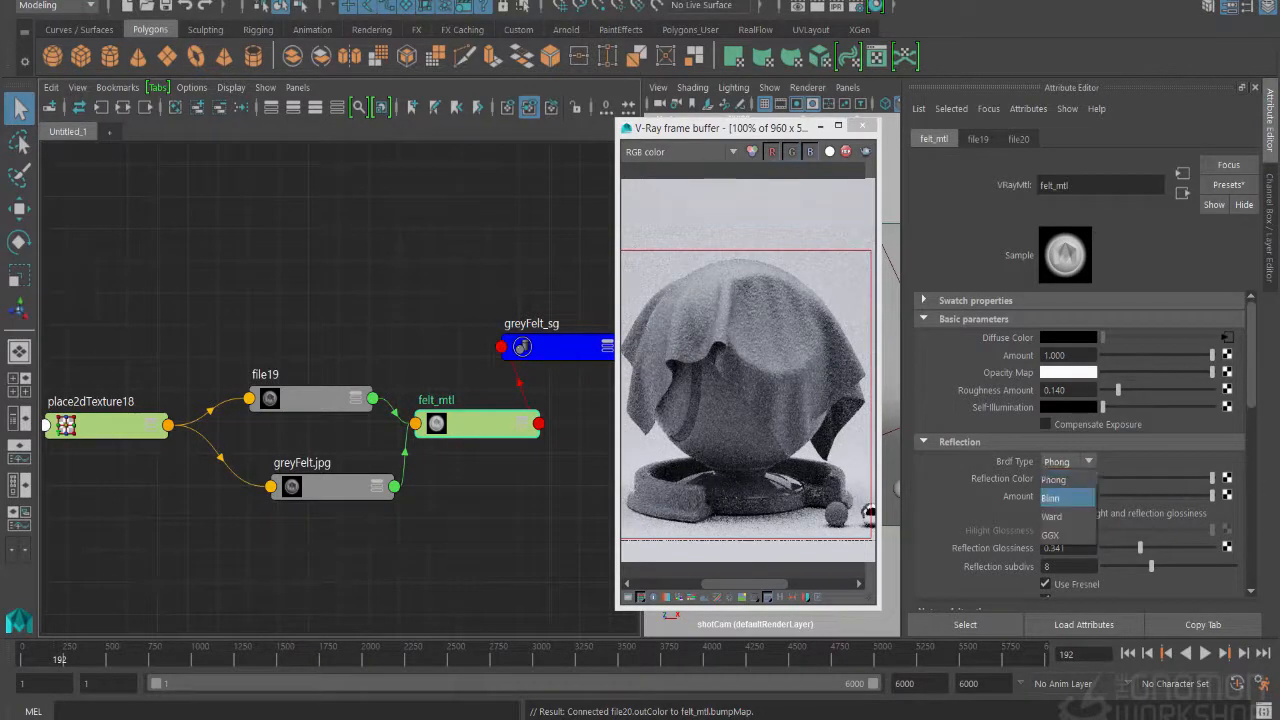
pyautogui.click(1068, 496)
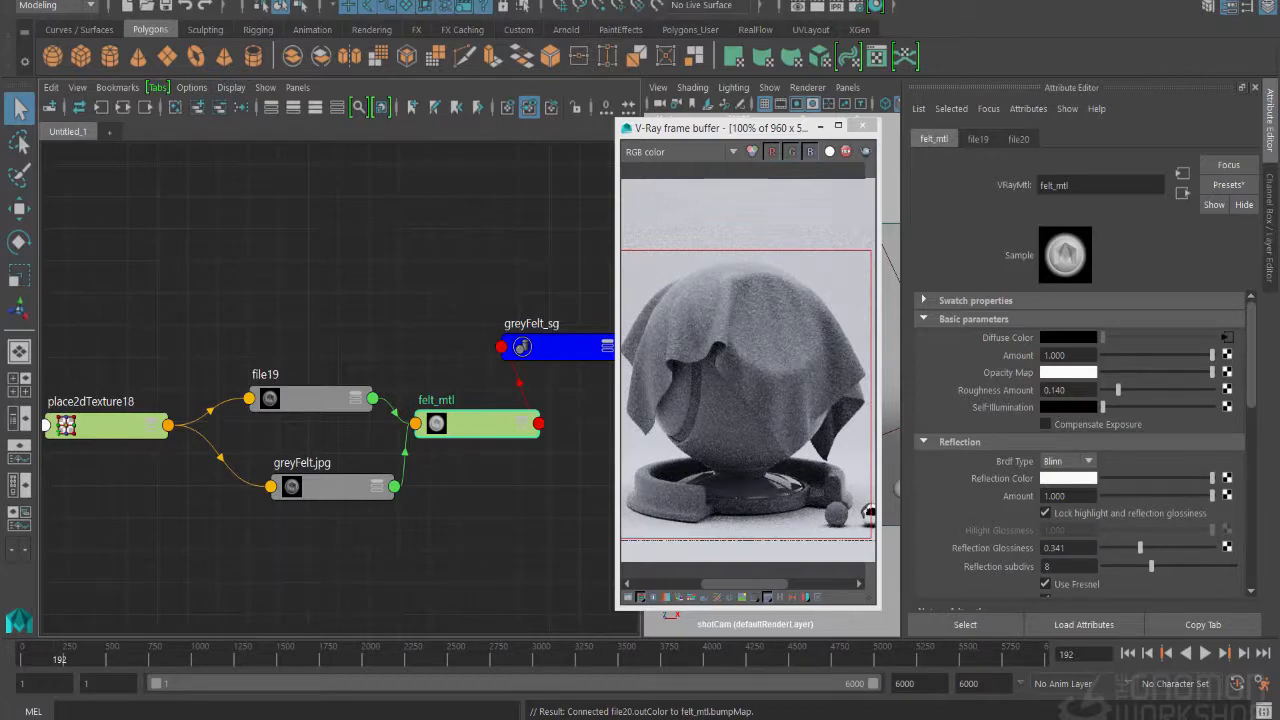
# Step: Widen the V-Ray frame buffer slightly, and create a samplerInfo node below felt_mtl in the node graph
pyautogui.moveTo(616, 365); pyautogui.dragTo(594, 365)
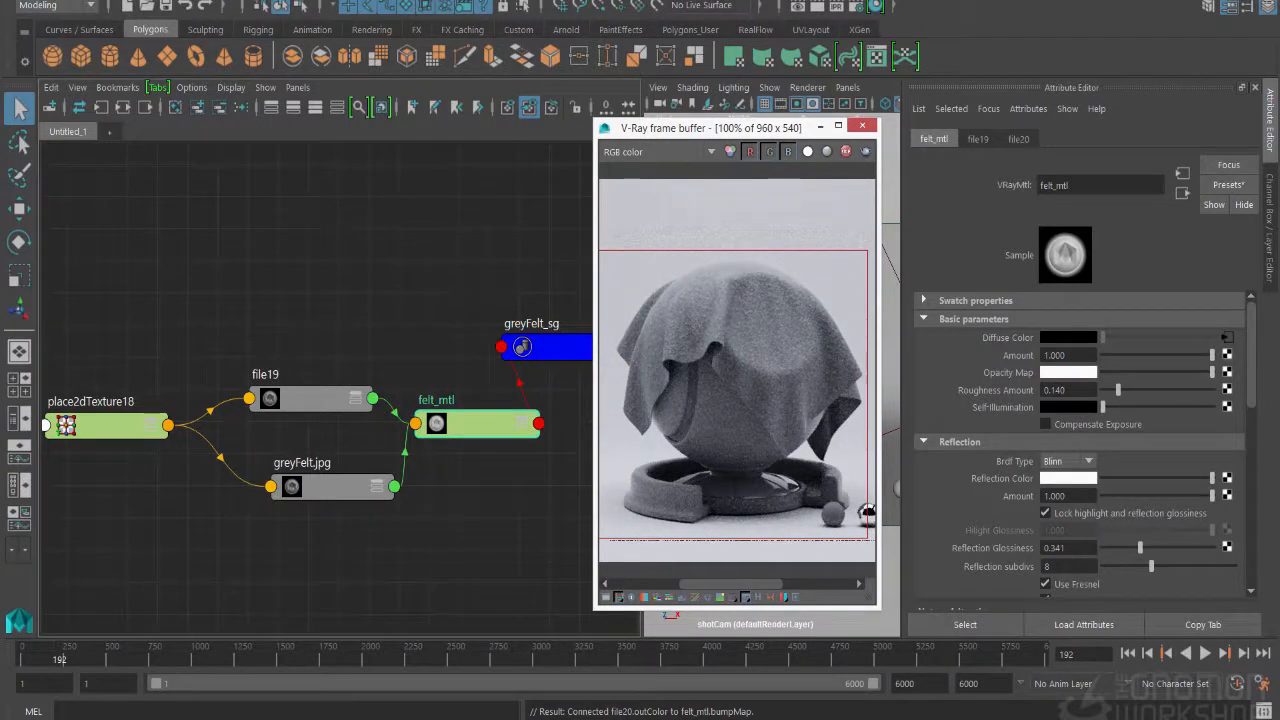
pyautogui.moveTo(108, 426); pyautogui.dragTo(99, 432)
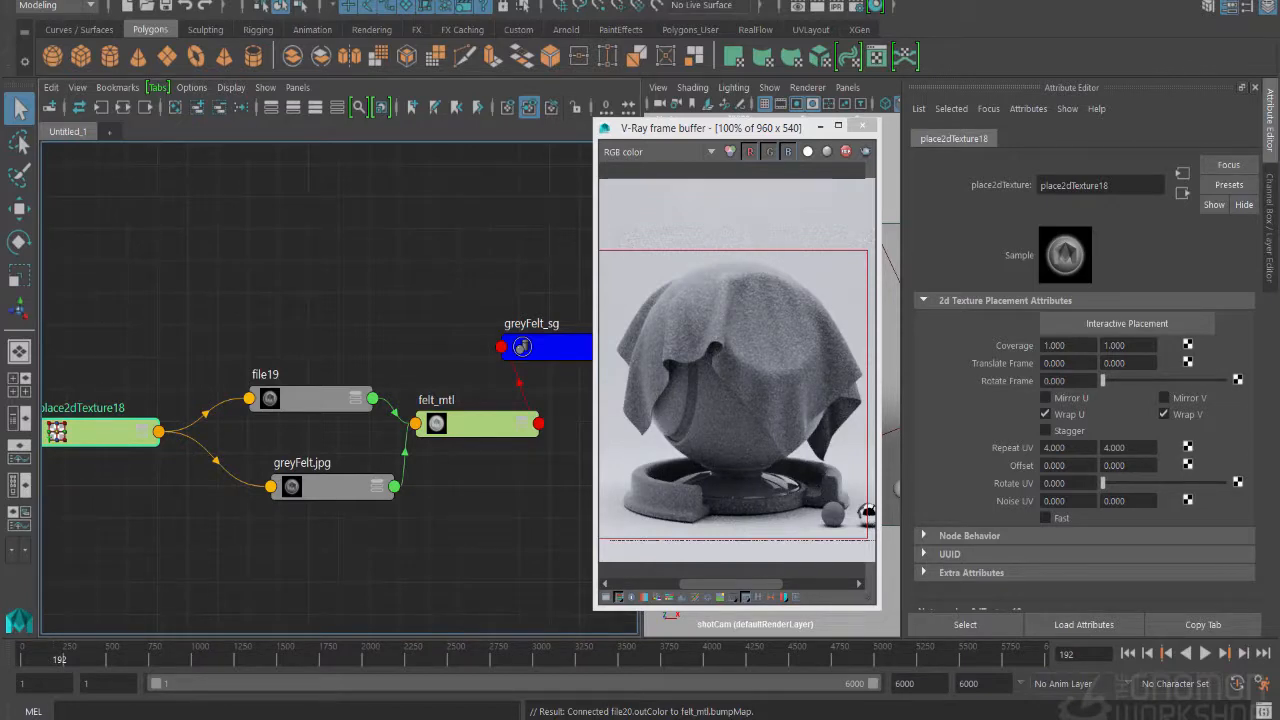
pyautogui.click(212, 540)
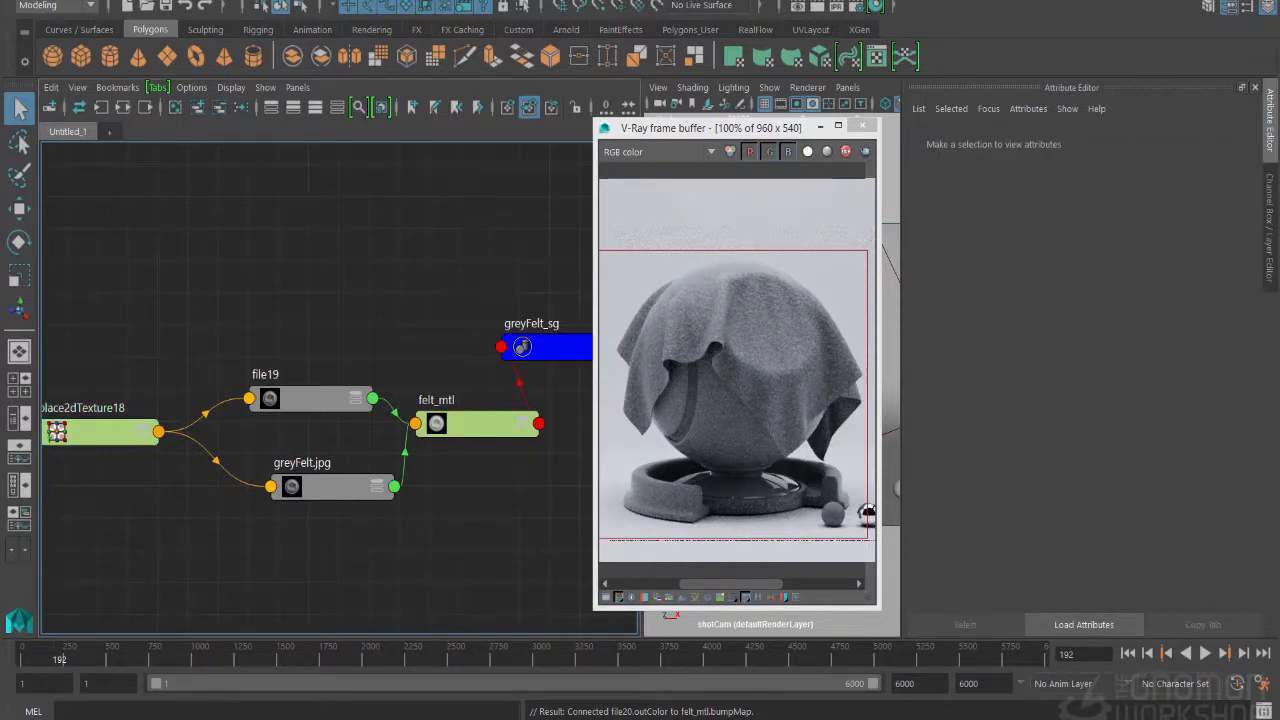
pyautogui.press('Tab')
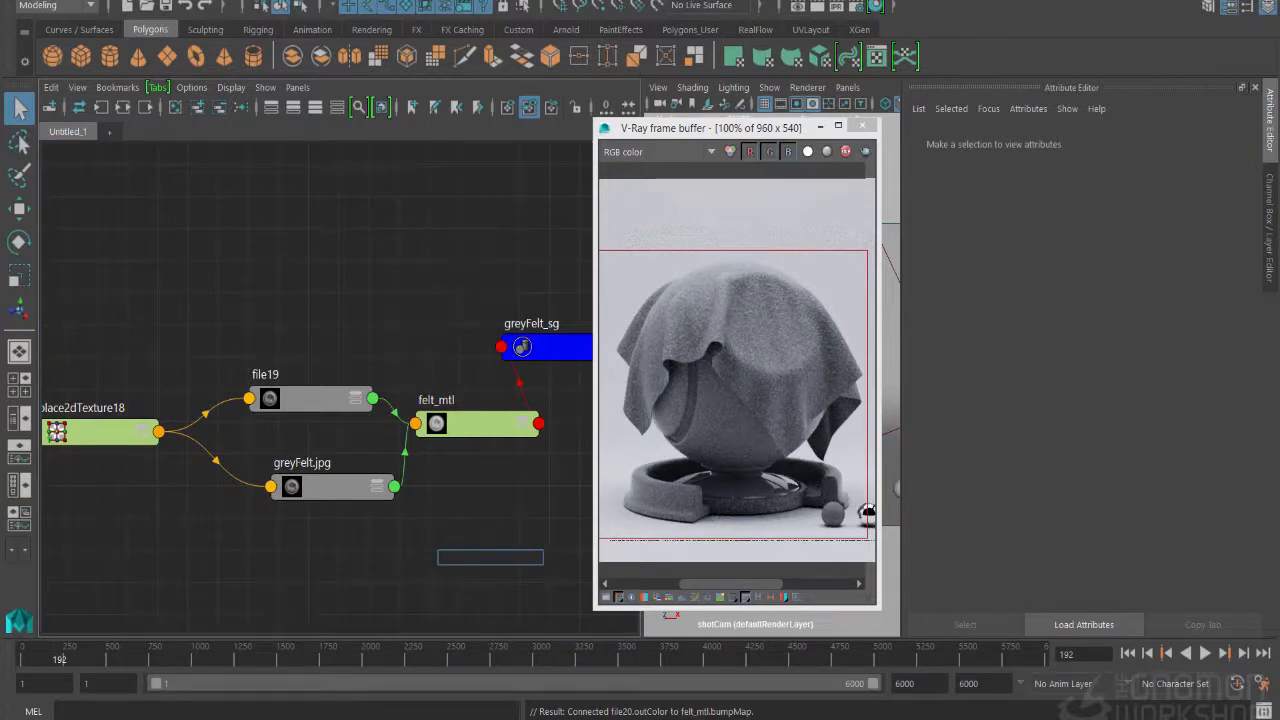
pyautogui.write('sa')
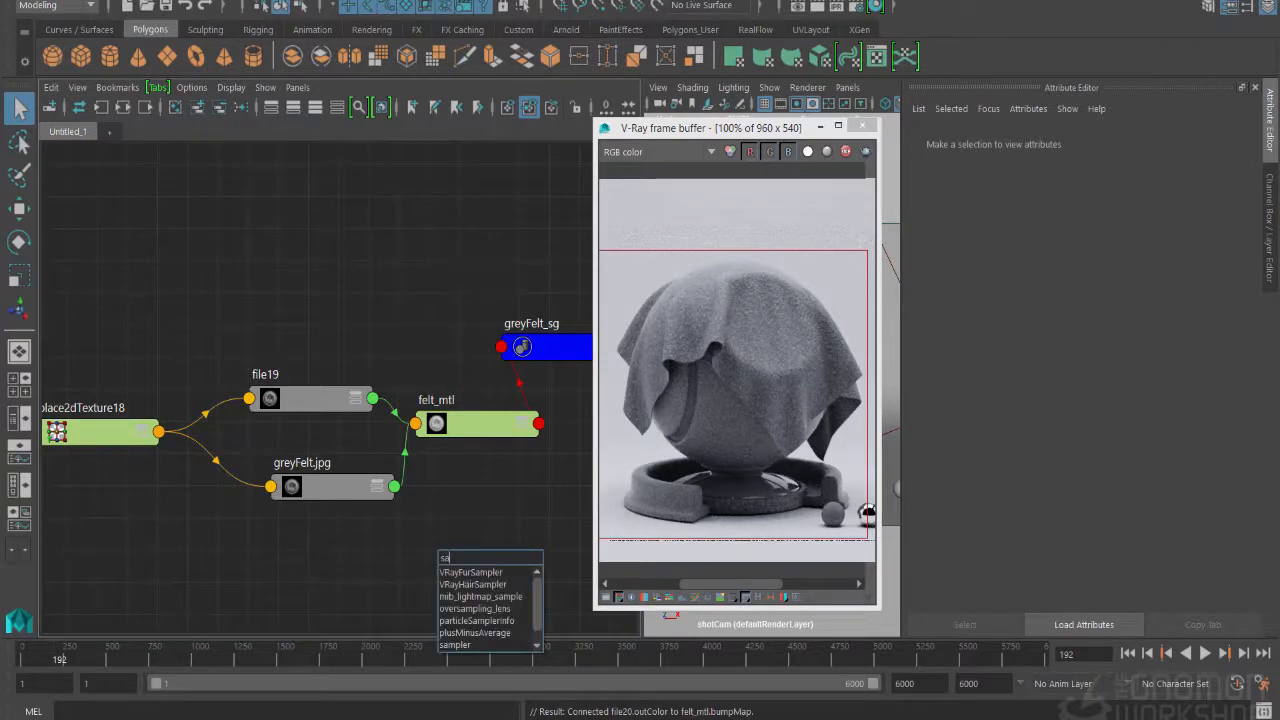
pyautogui.write('mpl')
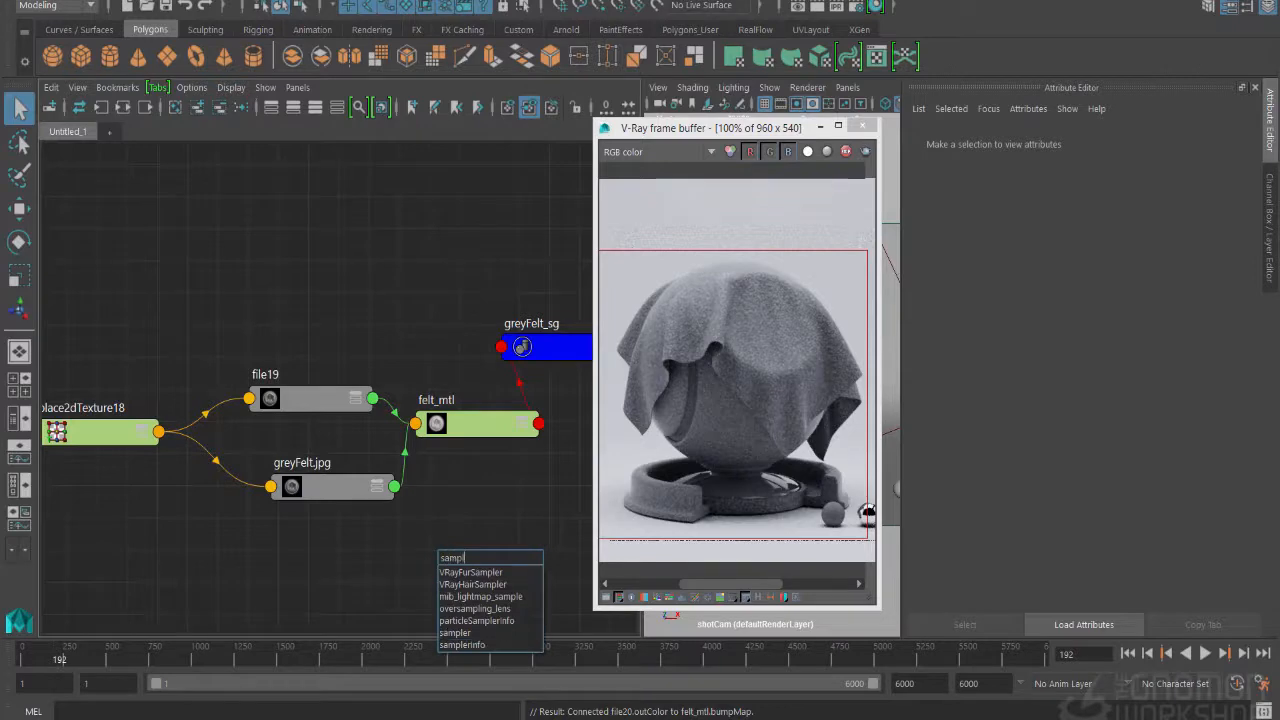
pyautogui.write('er')
pyautogui.press('Down')
pyautogui.press('Down')
pyautogui.press('Down')
pyautogui.press('Down')
pyautogui.press('Down')
pyautogui.press('Return')
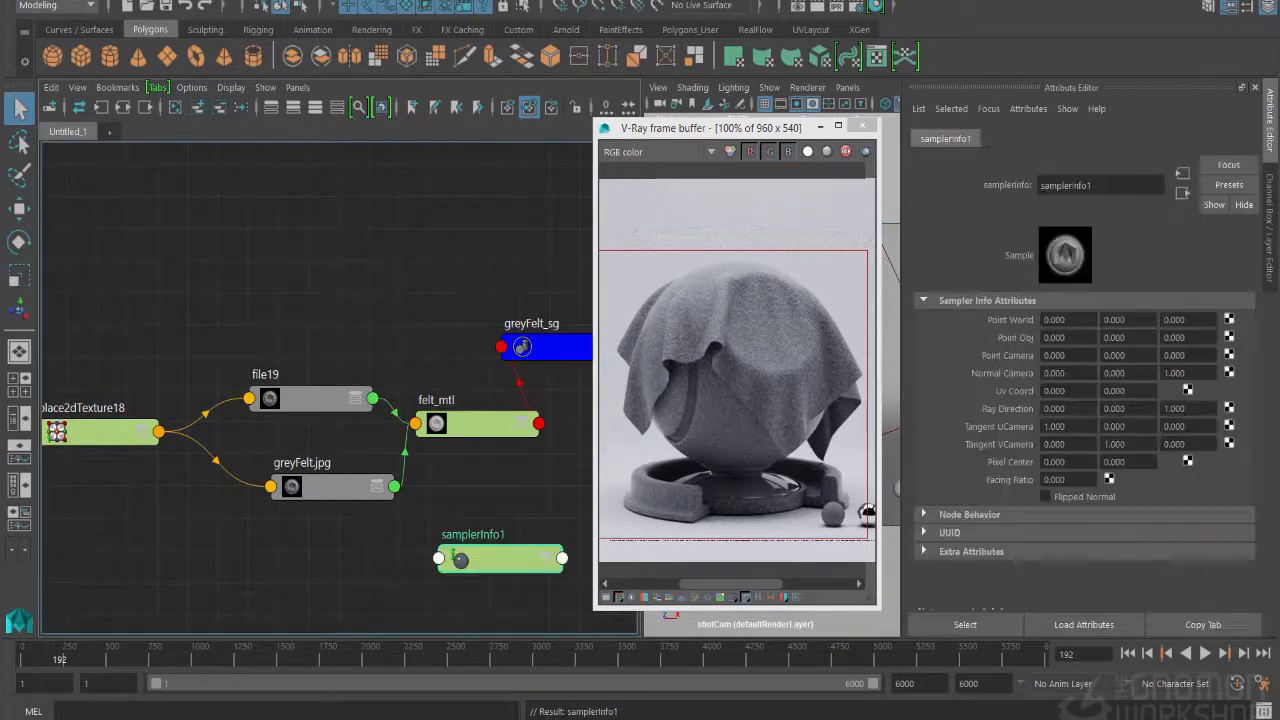
pyautogui.keyDown('alt'); pyautogui.moveTo(500, 555); pyautogui.dragTo(453, 515, button='middle'); pyautogui.keyUp('alt')
pyautogui.moveTo(453, 518)
pyautogui.mouseDown()
pyautogui.moveTo(442, 503)
pyautogui.moveTo(449, 514)
pyautogui.mouseUp()
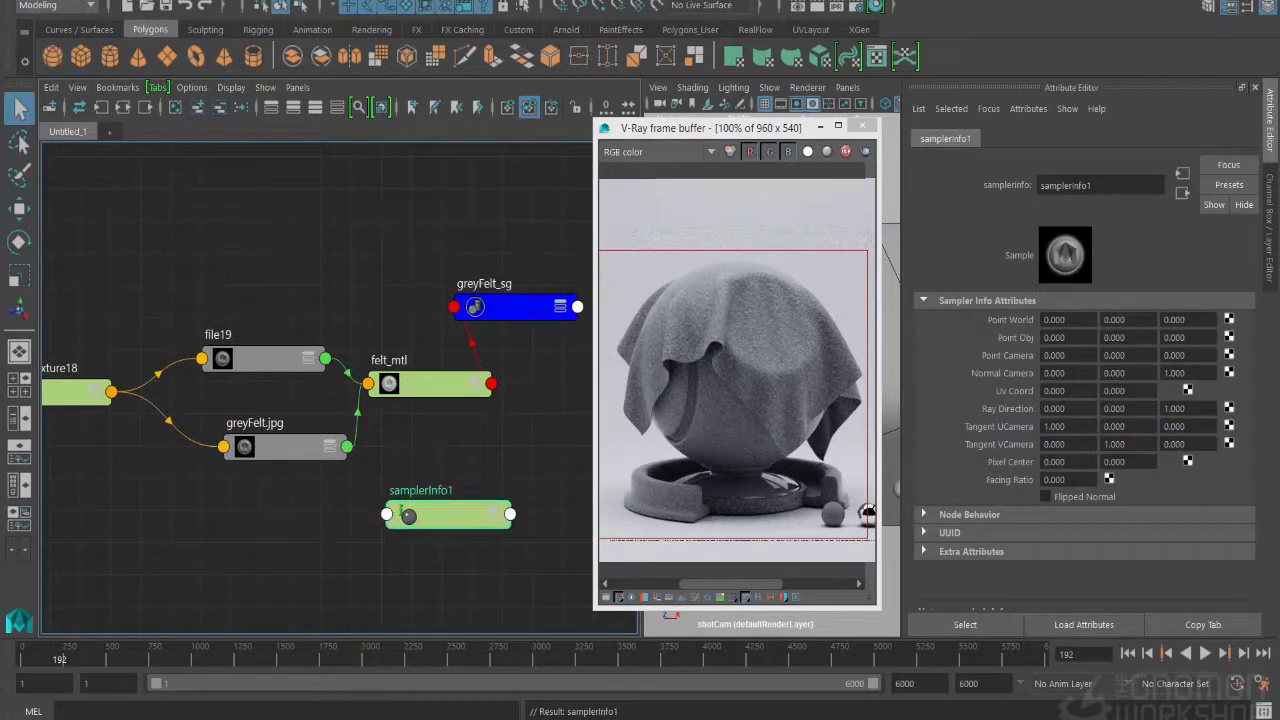
# Step: Create a ramp texture node and place it to the right of samplerInfo1
pyautogui.click(466, 563)
pyautogui.press('Tab')
pyautogui.write('ramp')
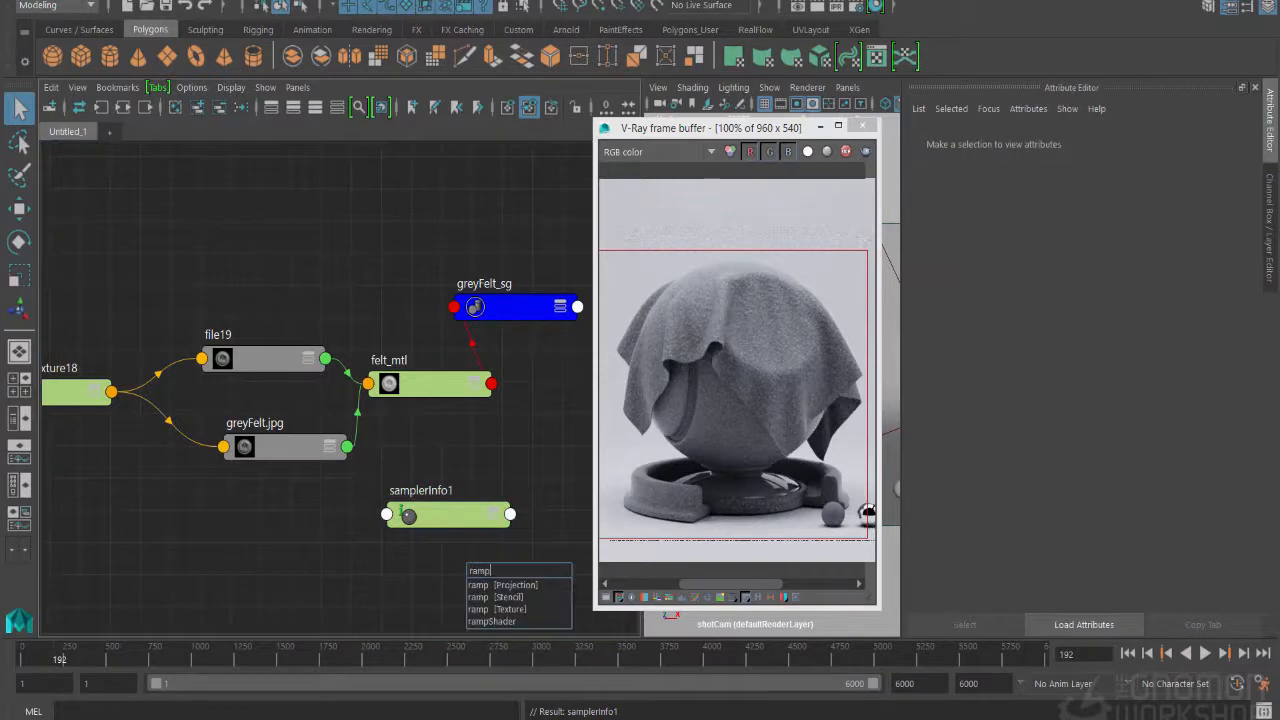
pyautogui.press('Down')
pyautogui.press('Down')
pyautogui.press('Down')
pyautogui.press('Return')
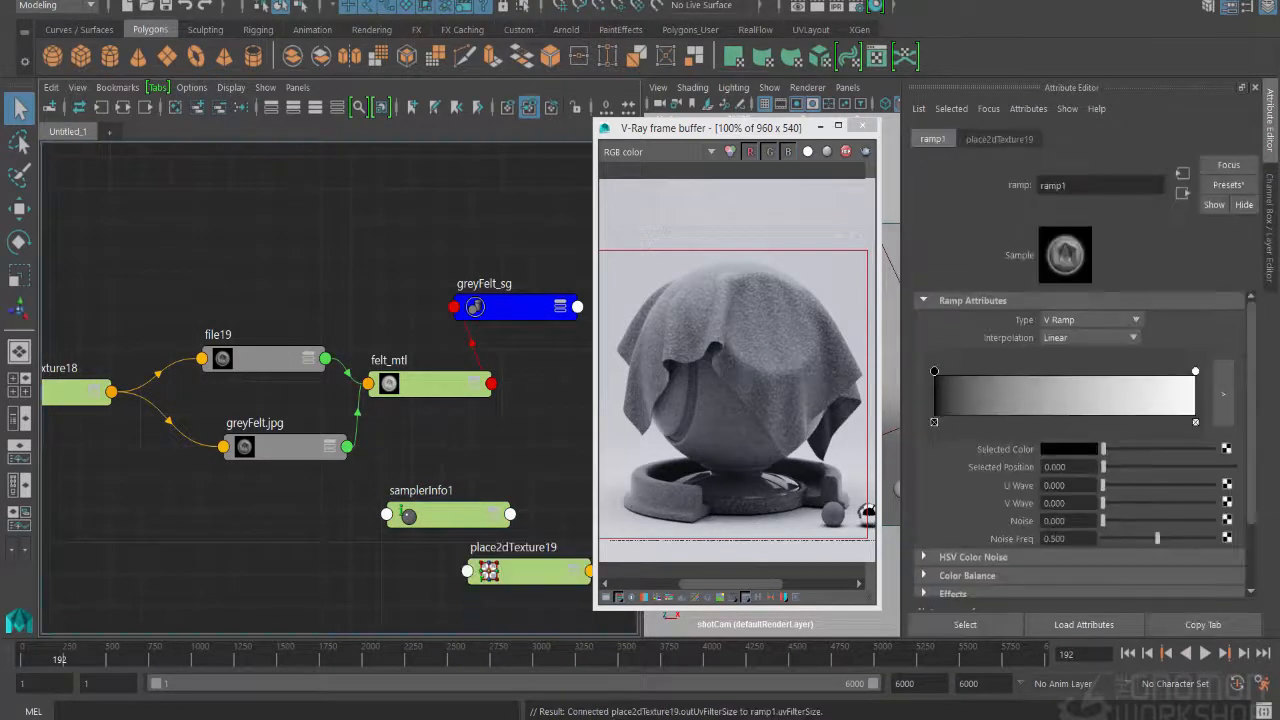
pyautogui.keyDown('alt'); pyautogui.moveTo(490, 470); pyautogui.dragTo(369, 449, button='middle'); pyautogui.keyUp('alt')
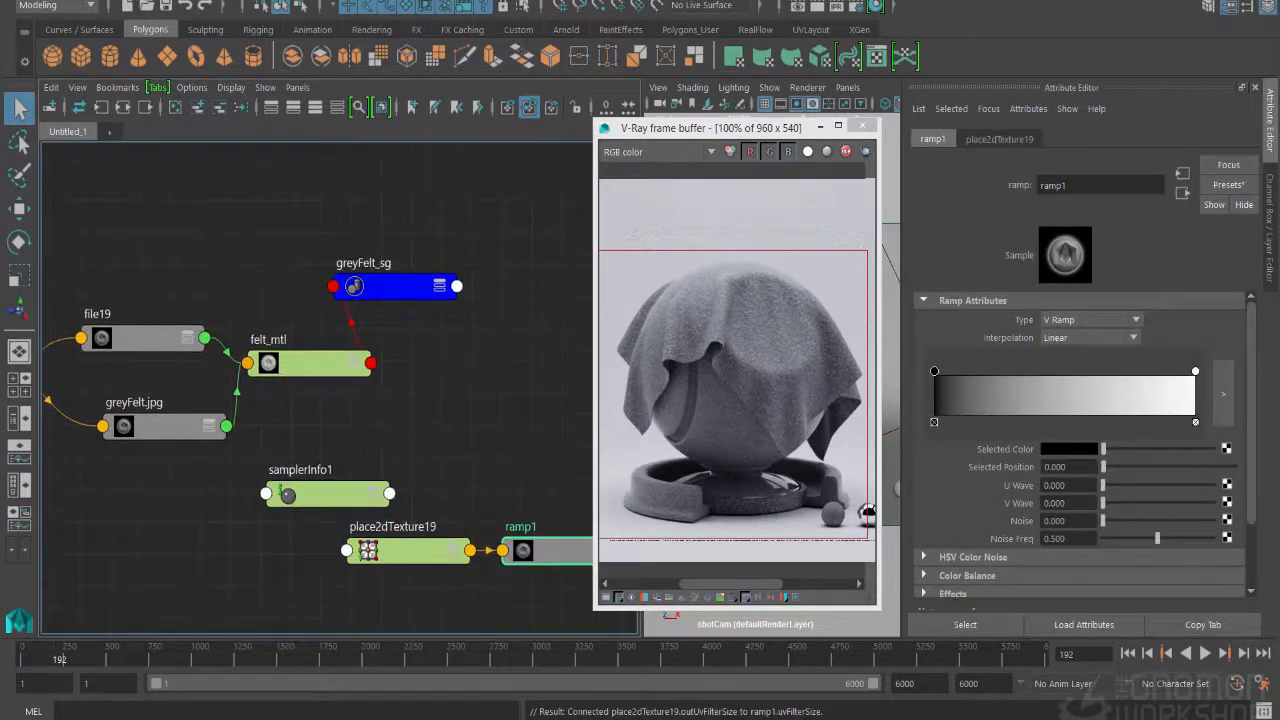
pyautogui.moveTo(548, 550); pyautogui.dragTo(539, 488)
# Step: Delete the ramp's place2dTexture19 node and move ramp1 directly beside samplerInfo1
pyautogui.moveTo(420, 550); pyautogui.dragTo(397, 567)
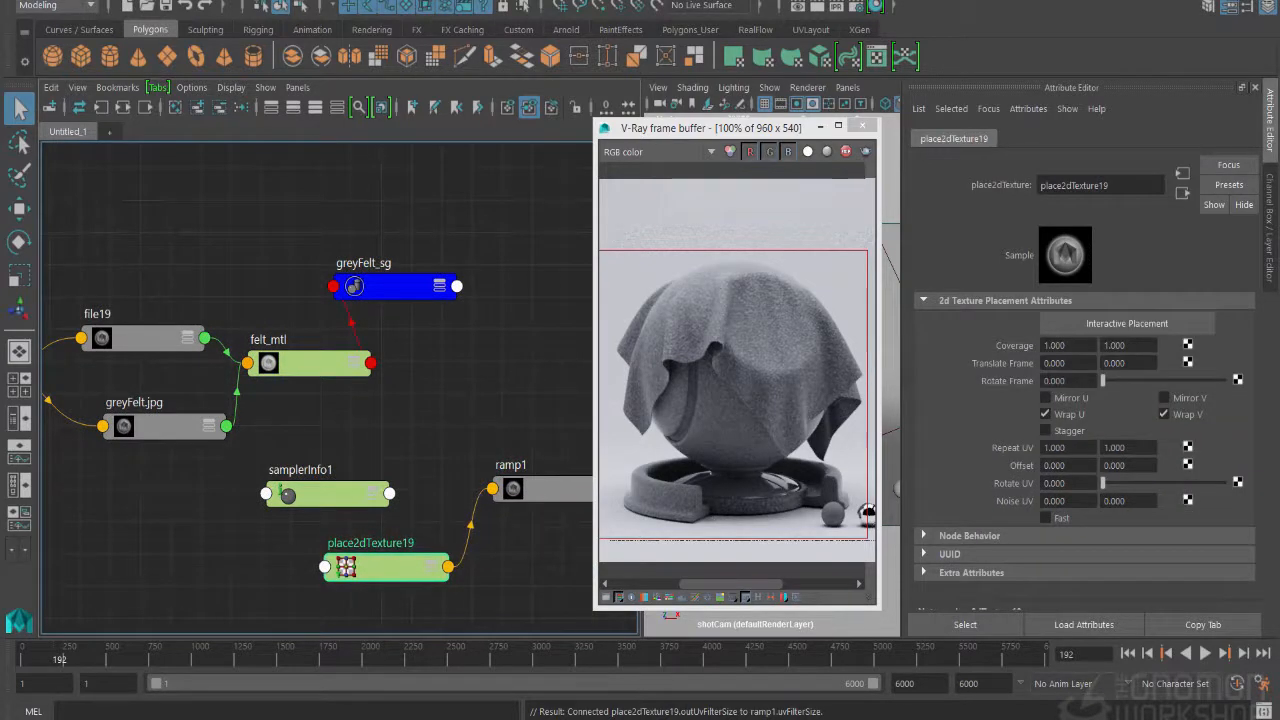
pyautogui.press('Delete')
pyautogui.moveTo(545, 488); pyautogui.dragTo(467, 487)
pyautogui.click(389, 493)
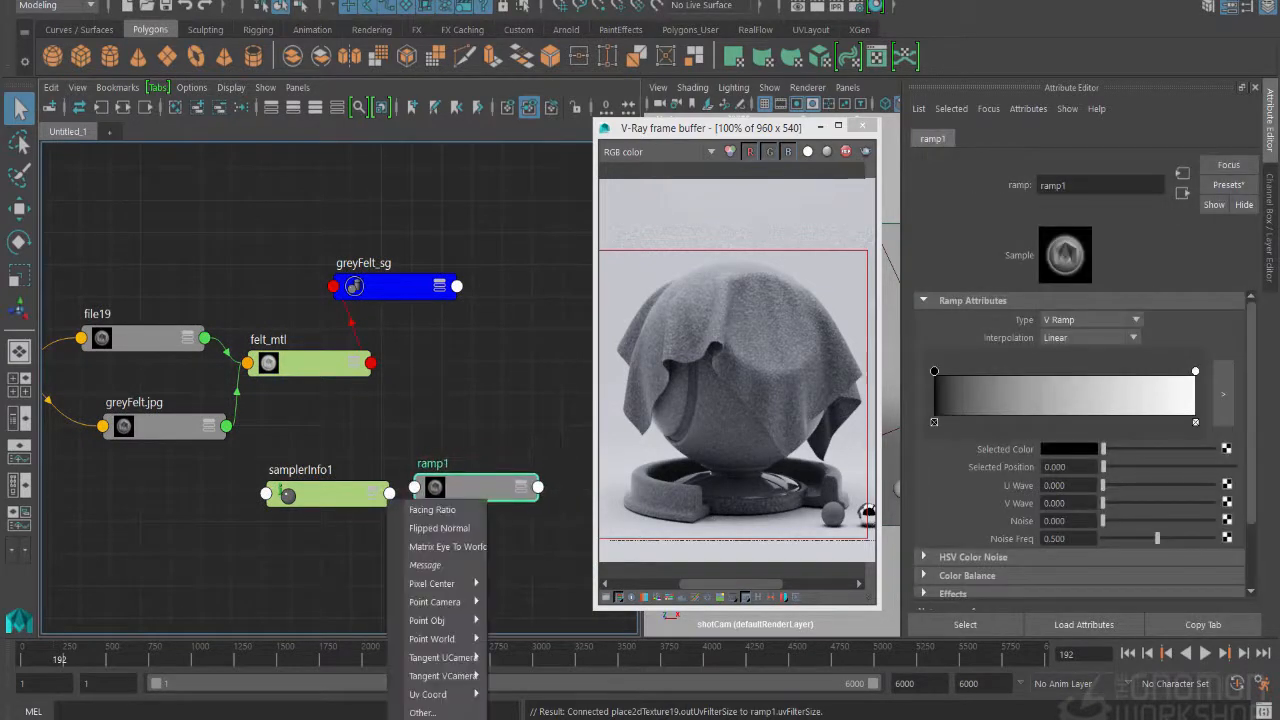
pyautogui.click(432, 509)
pyautogui.click(414, 487)
pyautogui.moveTo(465, 553)
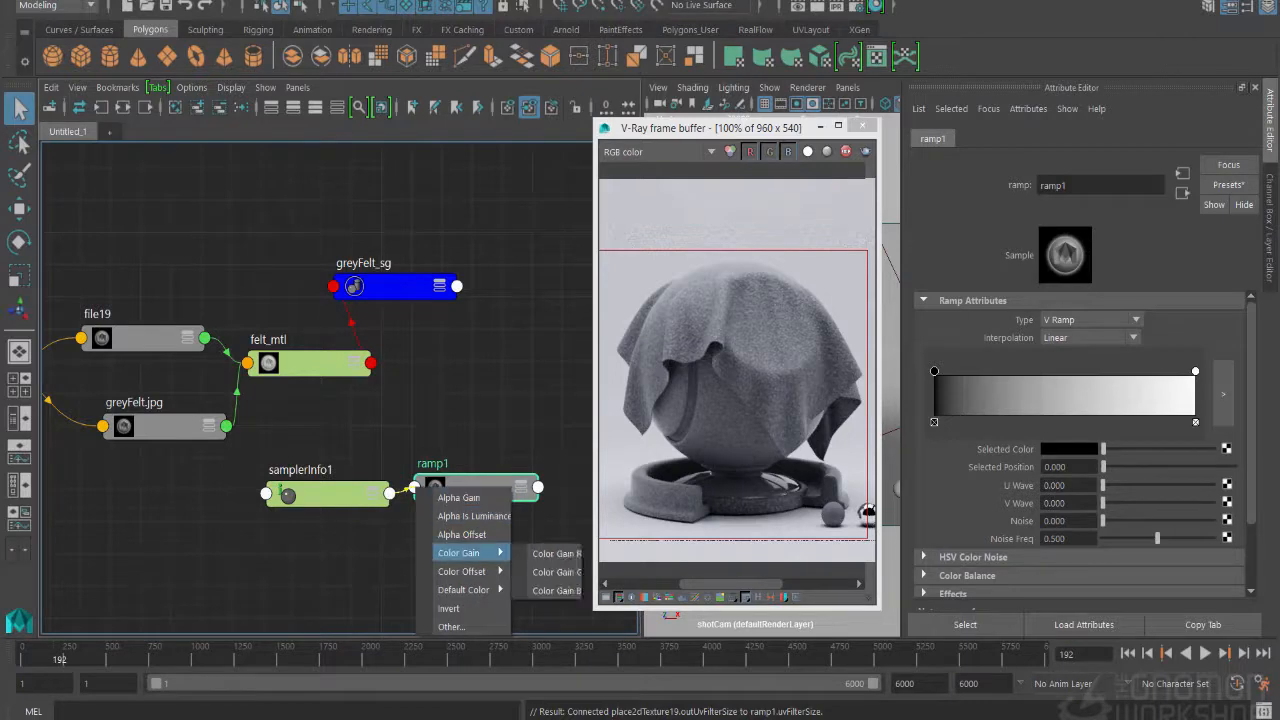
pyautogui.click(480, 430)
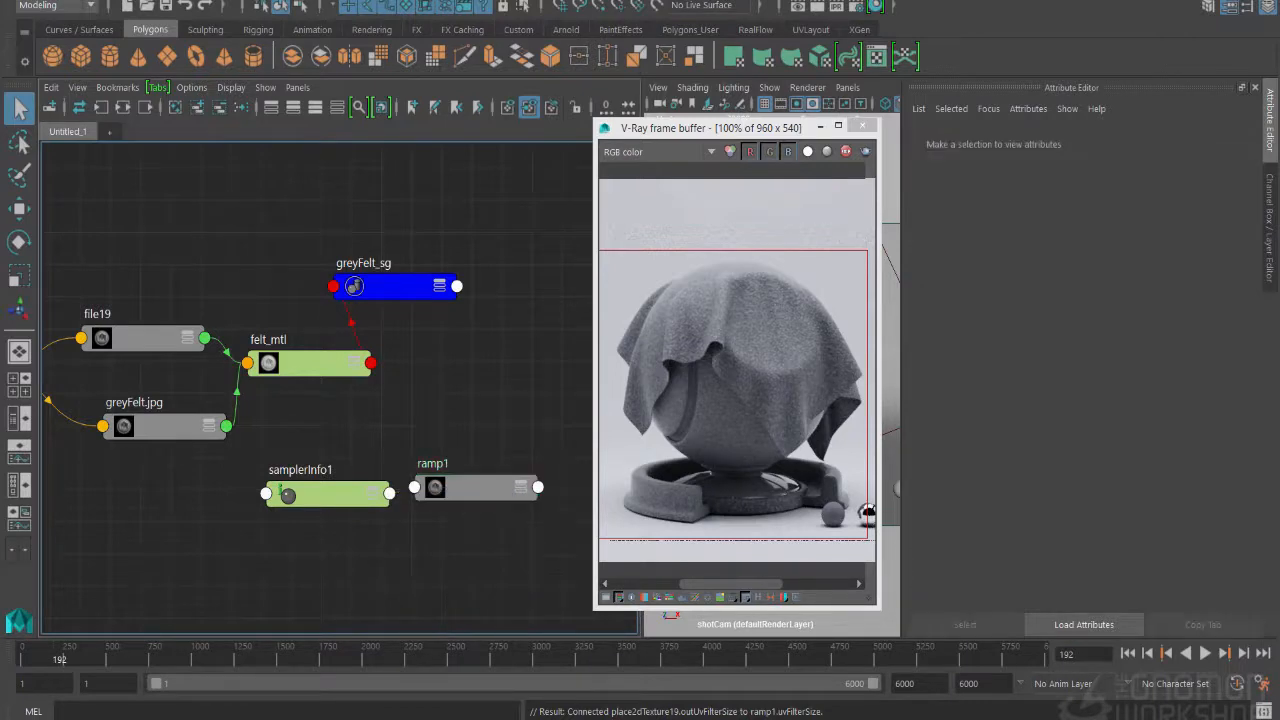
# Step: Connect samplerInfo1's facingRatio output to ramp1's vCoord input
pyautogui.click(389, 493)
pyautogui.click(435, 507)
pyautogui.click(414, 487)
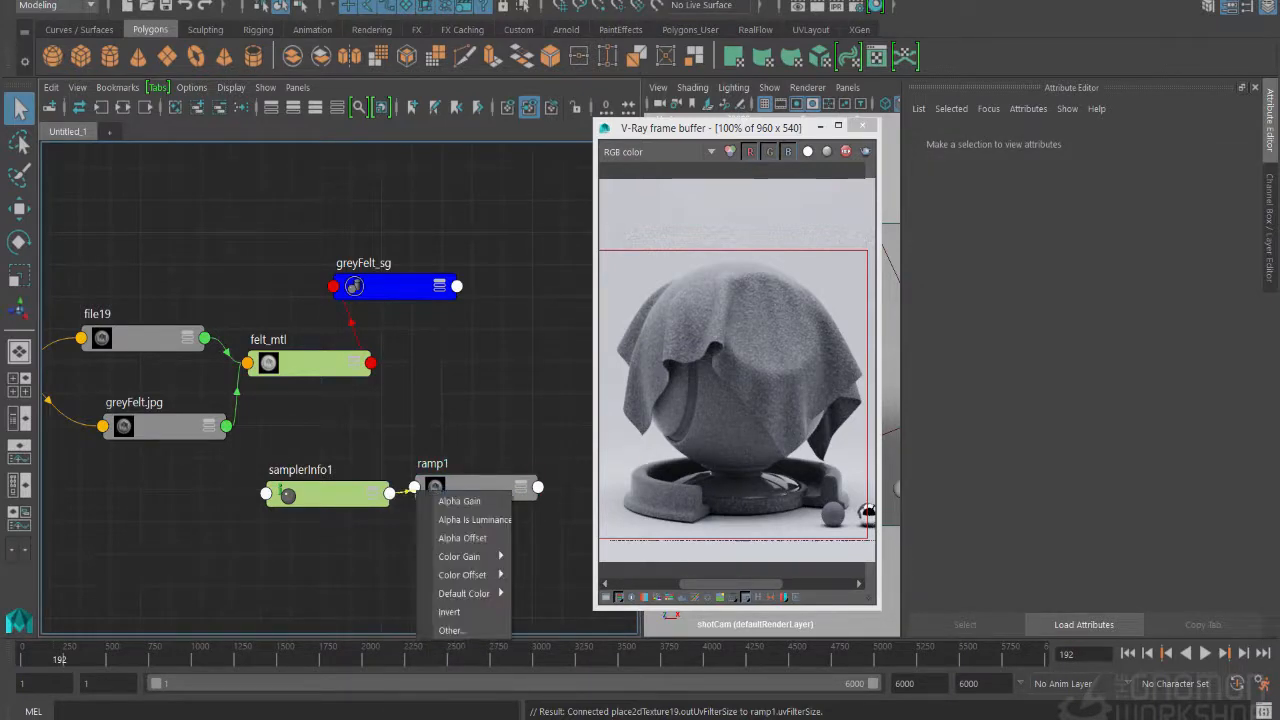
pyautogui.click(456, 629)
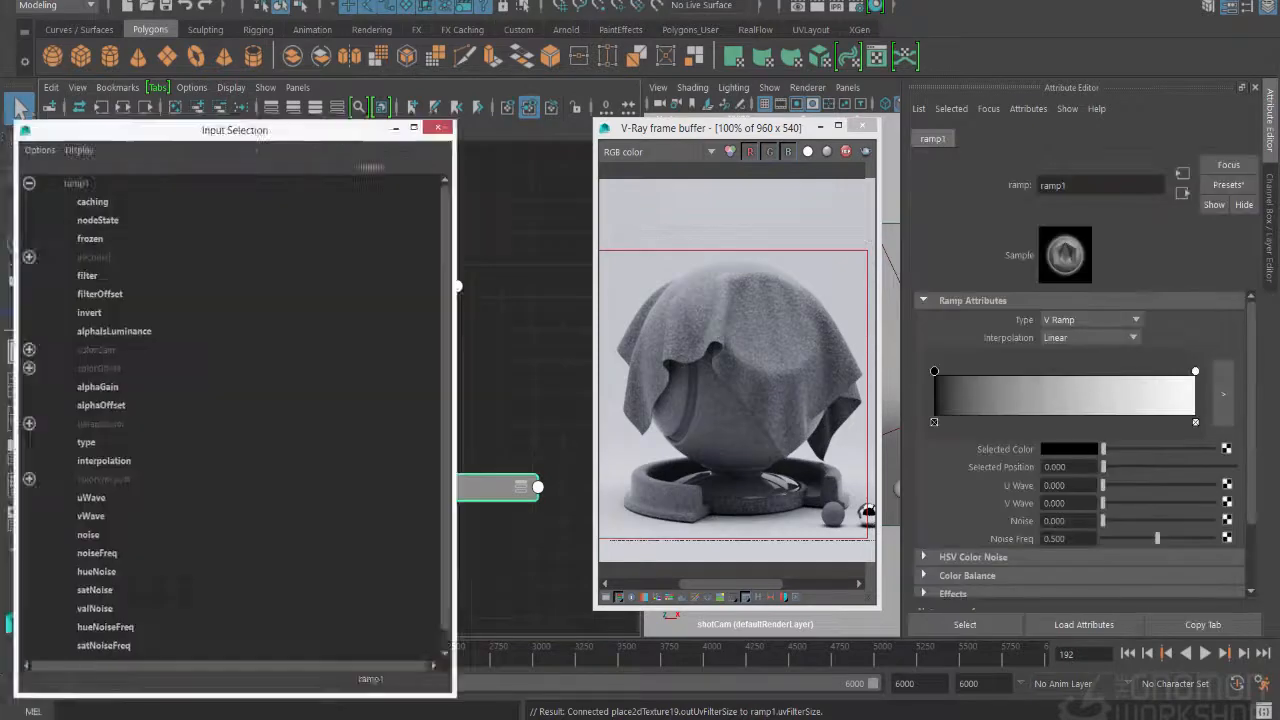
pyautogui.click(335, 231)
pyautogui.click(405, 268)
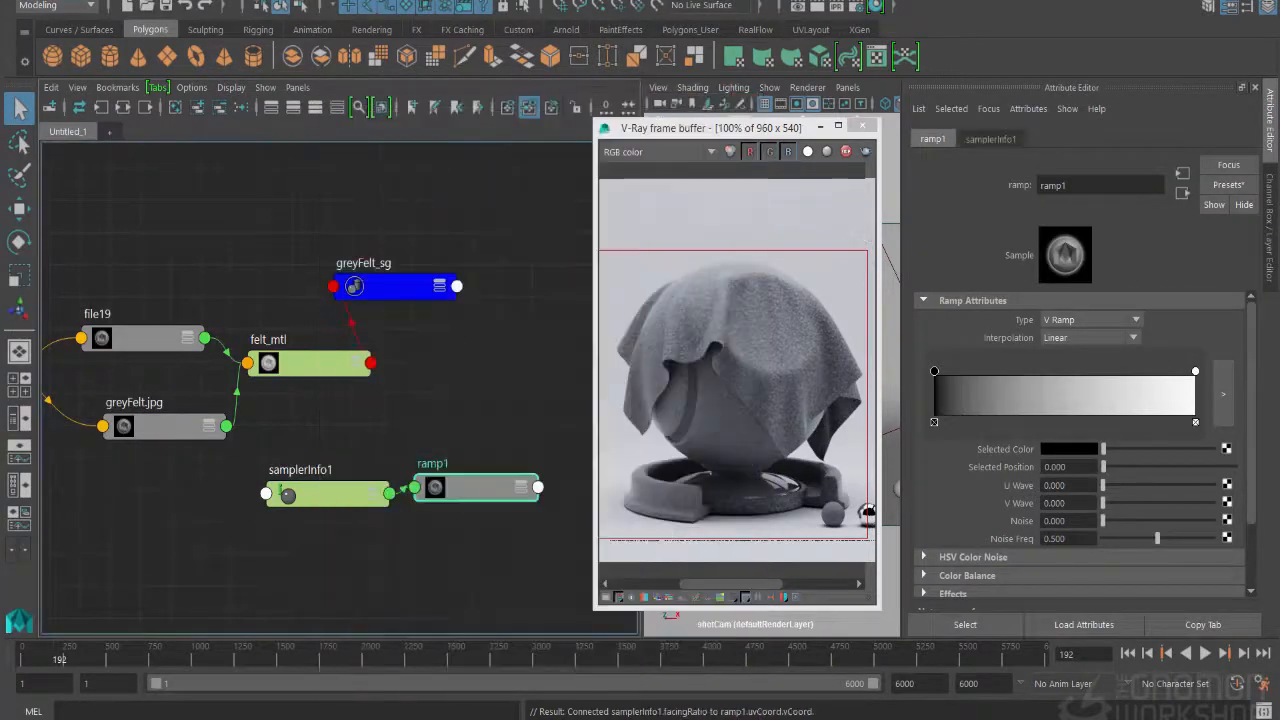
# Step: Keep ramp1's interpolation at Linear and connect its outColor to felt_mtl's diffuse color
pyautogui.click(1090, 338)
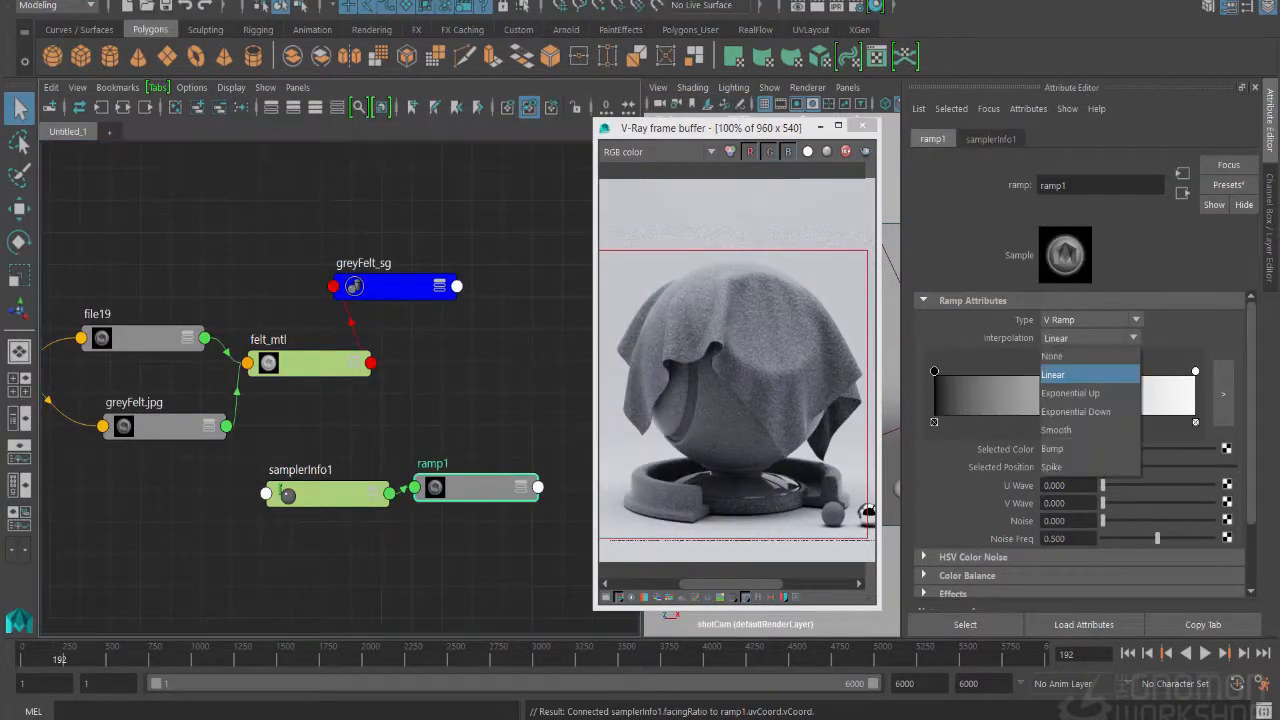
pyautogui.click(1066, 374)
pyautogui.click(500, 410)
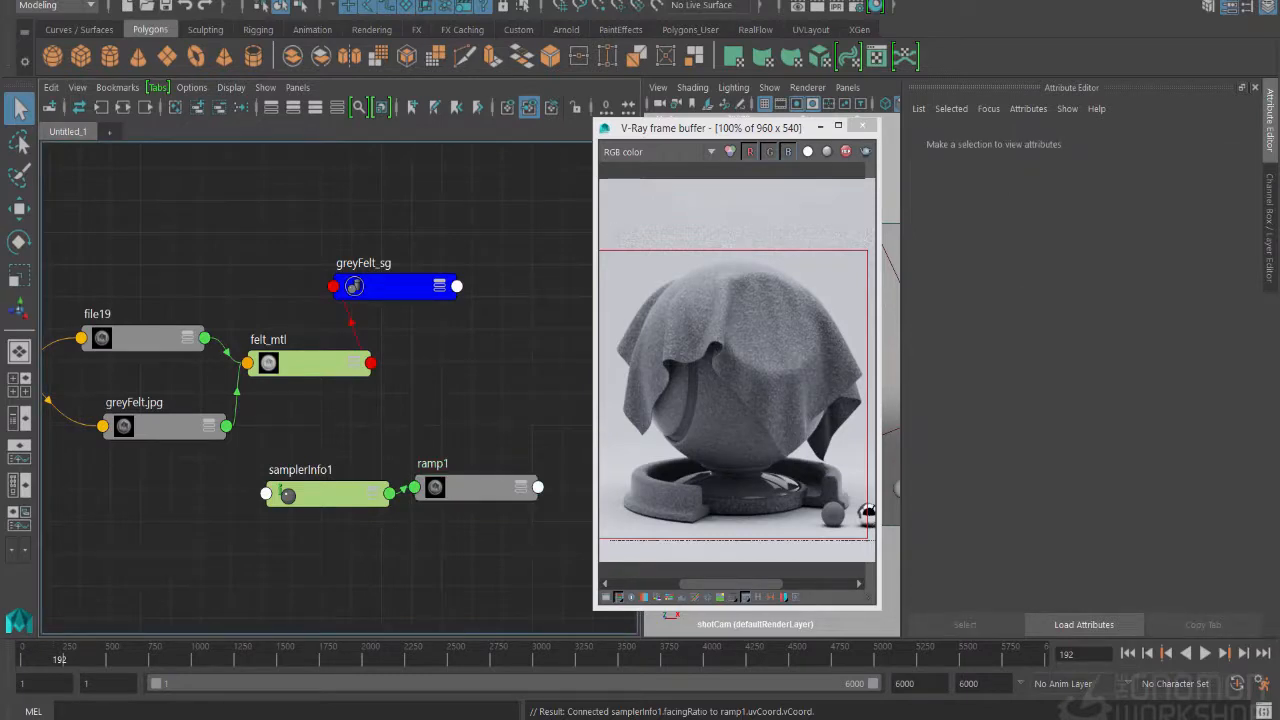
pyautogui.keyDown('ctrl'); pyautogui.moveTo(472, 488); pyautogui.dragTo(312, 363, button='middle'); pyautogui.keyUp('ctrl')
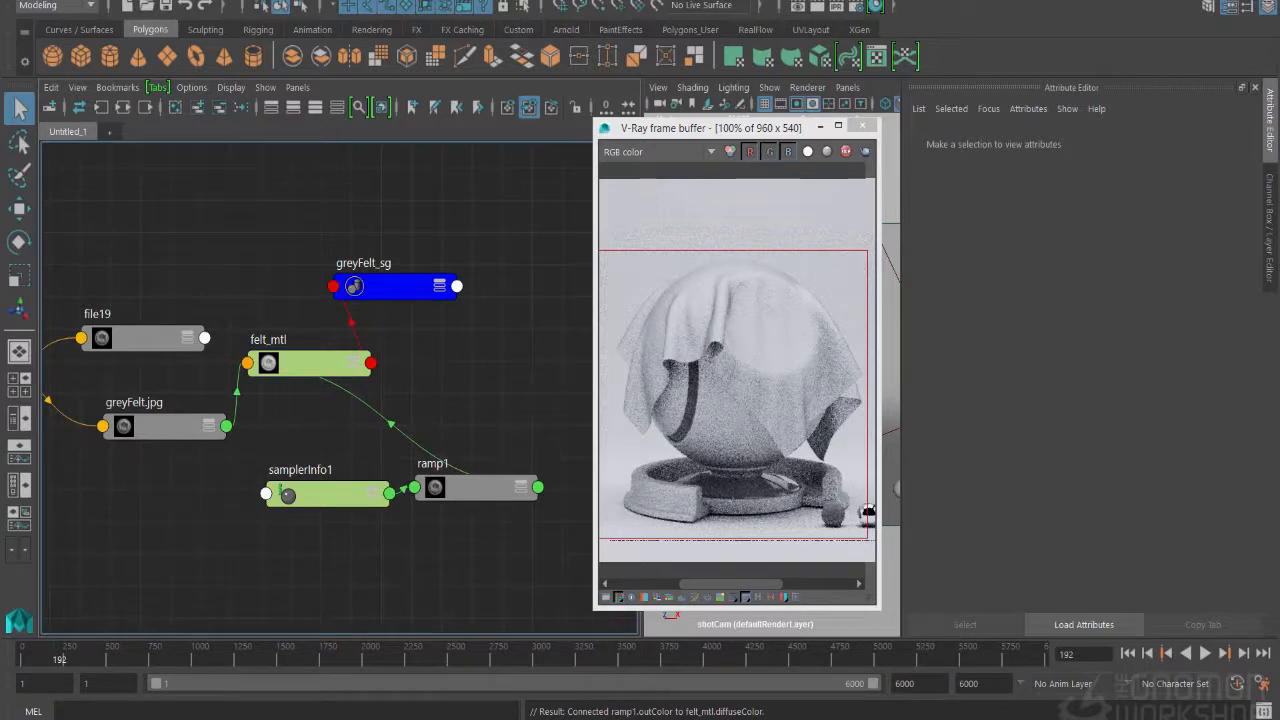
# Step: Reverse ramp1's gradient, placing the white entry at position 0.000 and the black entry at position 1.000
pyautogui.click(472, 488)
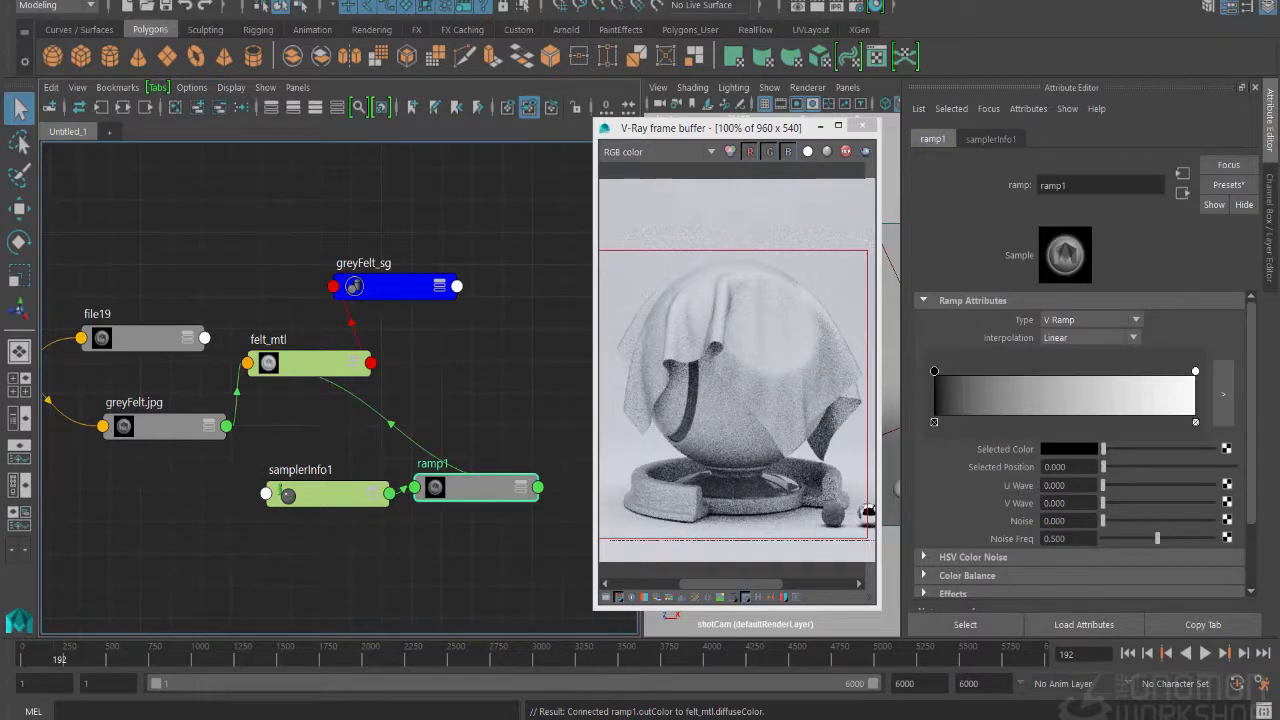
pyautogui.moveTo(1195, 371); pyautogui.dragTo(1165, 371)
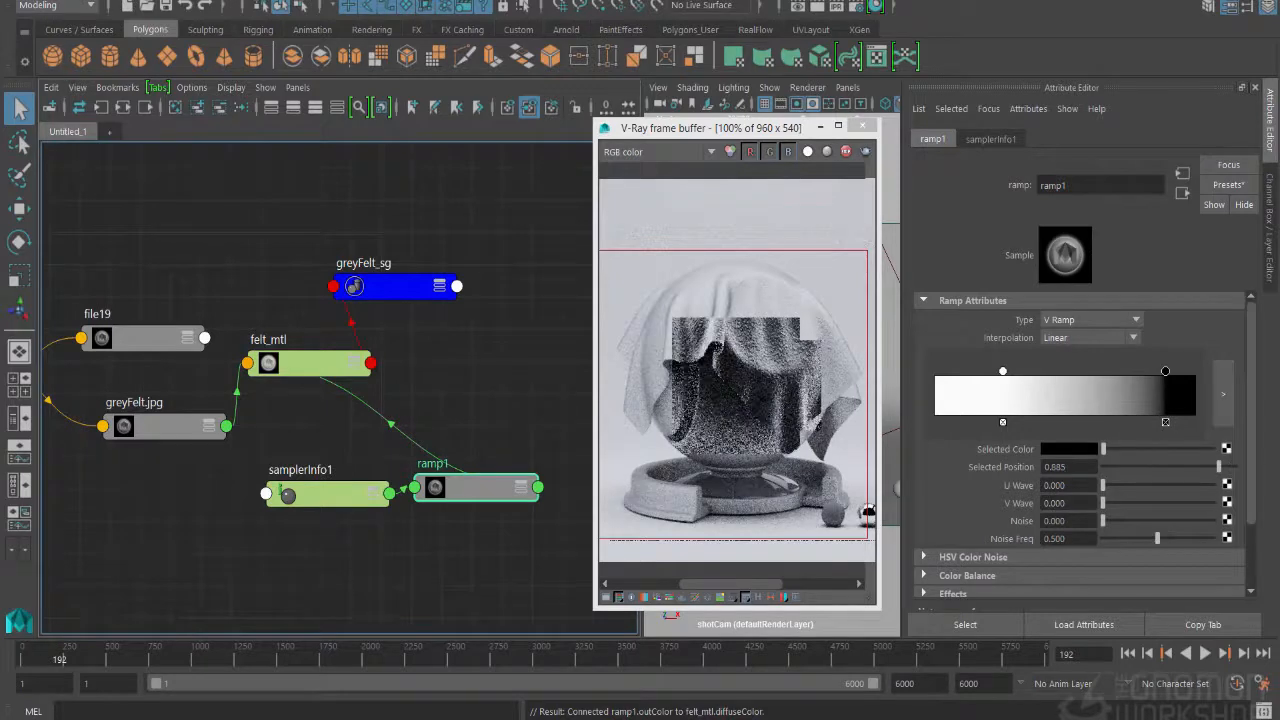
pyautogui.moveTo(1003, 371); pyautogui.dragTo(934, 371)
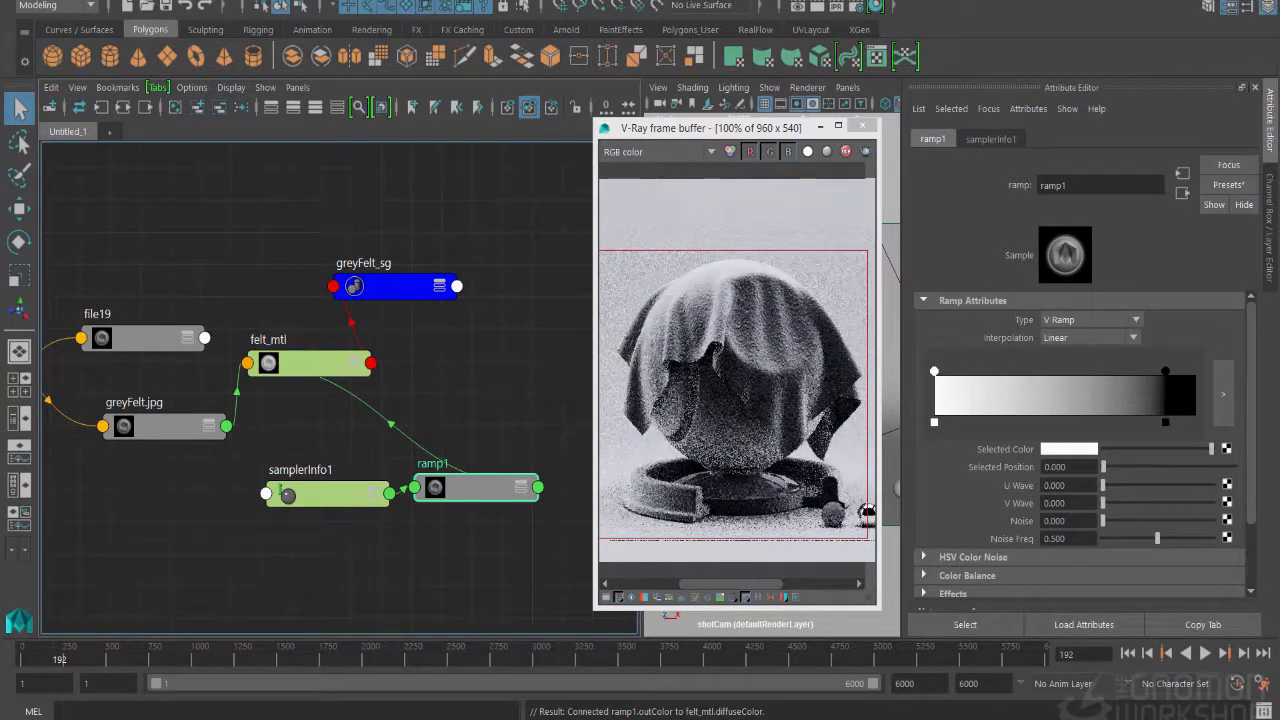
pyautogui.click(1165, 371)
pyautogui.moveTo(1165, 371); pyautogui.dragTo(1195, 371)
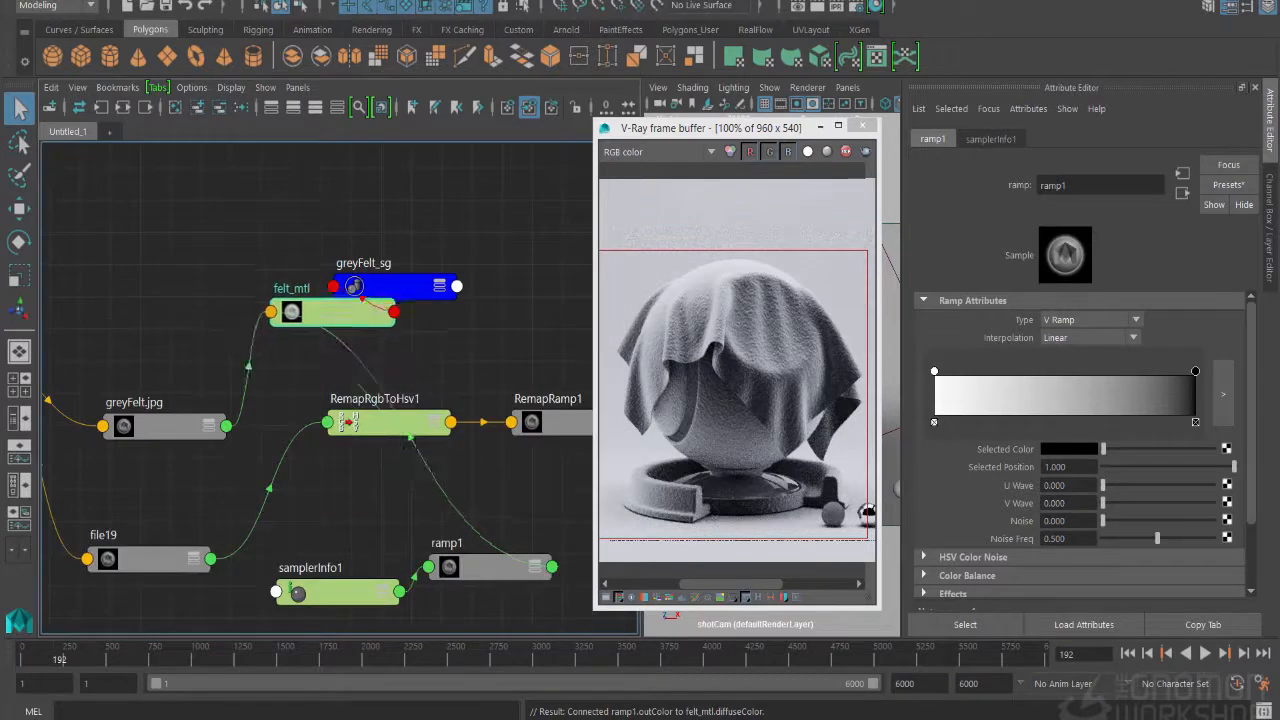
# Step: Rearrange felt_mtl and the RemapRgbToHsv1 and RemapRamp1 nodes into a readable layout between file19 and greyFelt_sg
pyautogui.moveTo(325, 310); pyautogui.dragTo(325, 360)
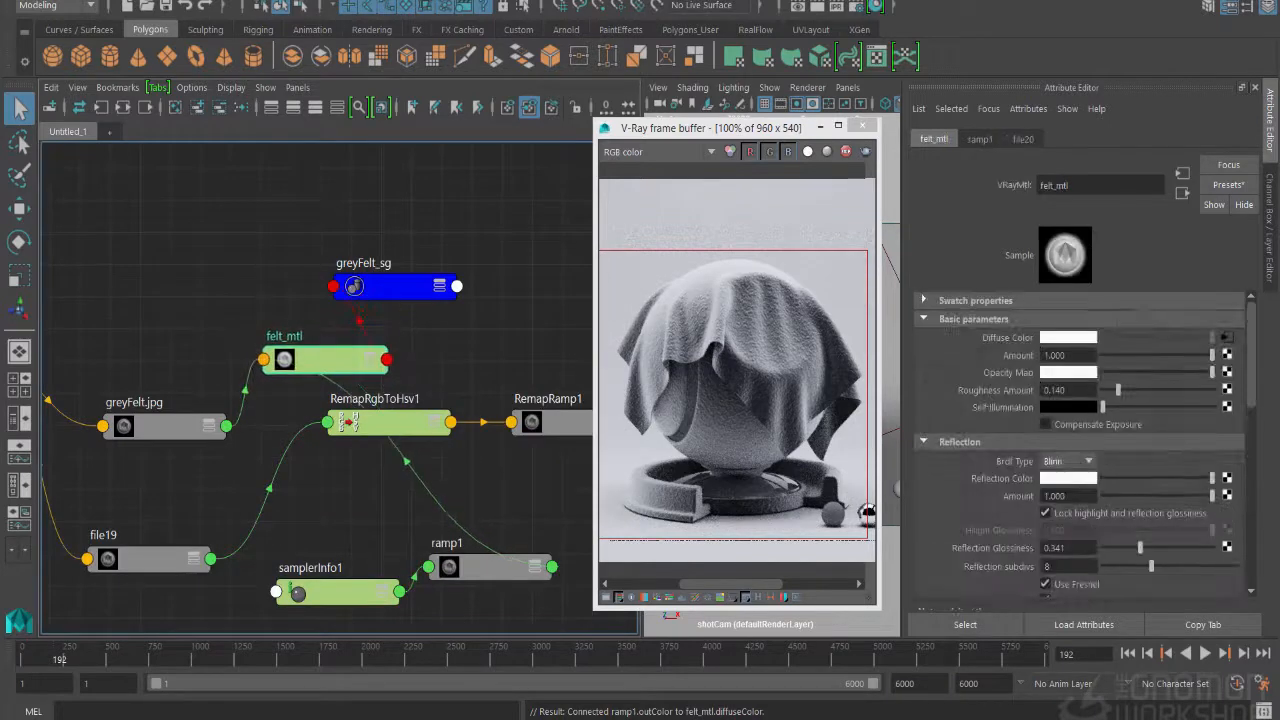
pyautogui.click(315, 618)
pyautogui.moveTo(562, 423); pyautogui.dragTo(530, 460)
pyautogui.keyDown('alt'); pyautogui.moveTo(530, 460); pyautogui.dragTo(491, 461, button='middle'); pyautogui.keyUp('alt')
pyautogui.moveTo(350, 423); pyautogui.dragTo(263, 520)
pyautogui.keyDown('alt'); pyautogui.moveTo(263, 520); pyautogui.dragTo(328, 471, button='middle'); pyautogui.keyUp('alt')
pyautogui.click(175, 511)
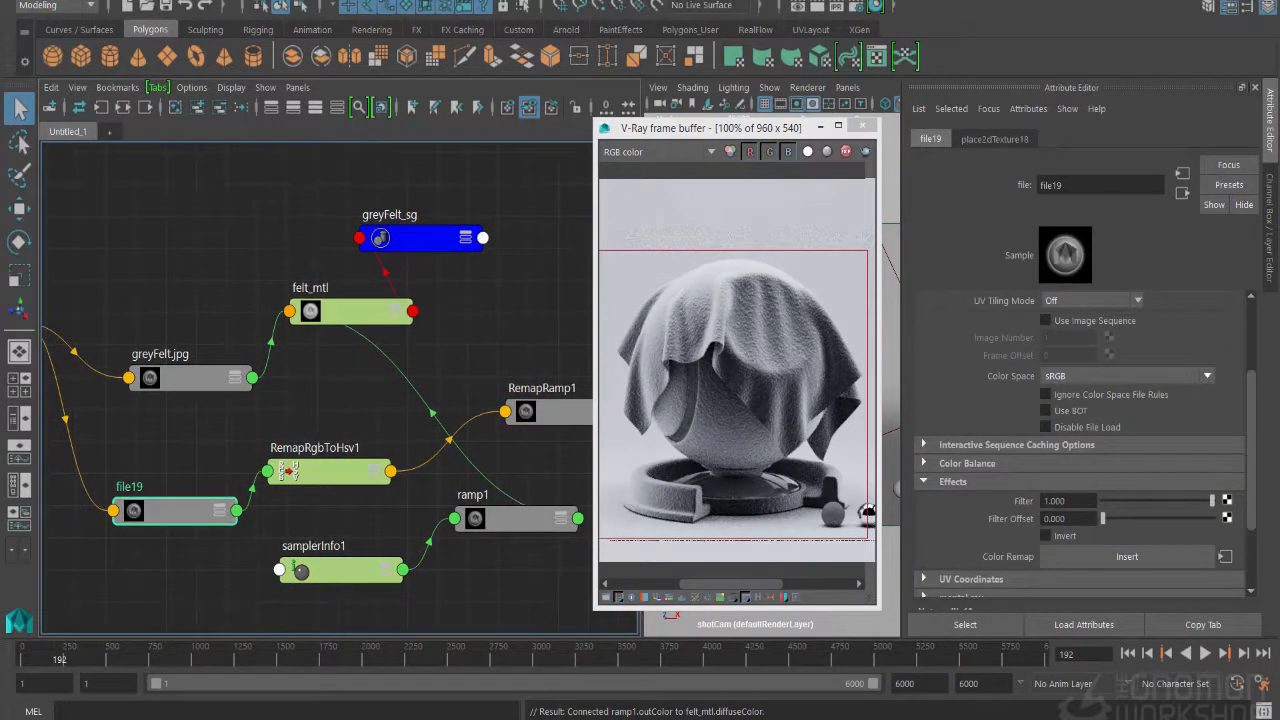
pyautogui.moveTo(375, 470); pyautogui.dragTo(395, 471)
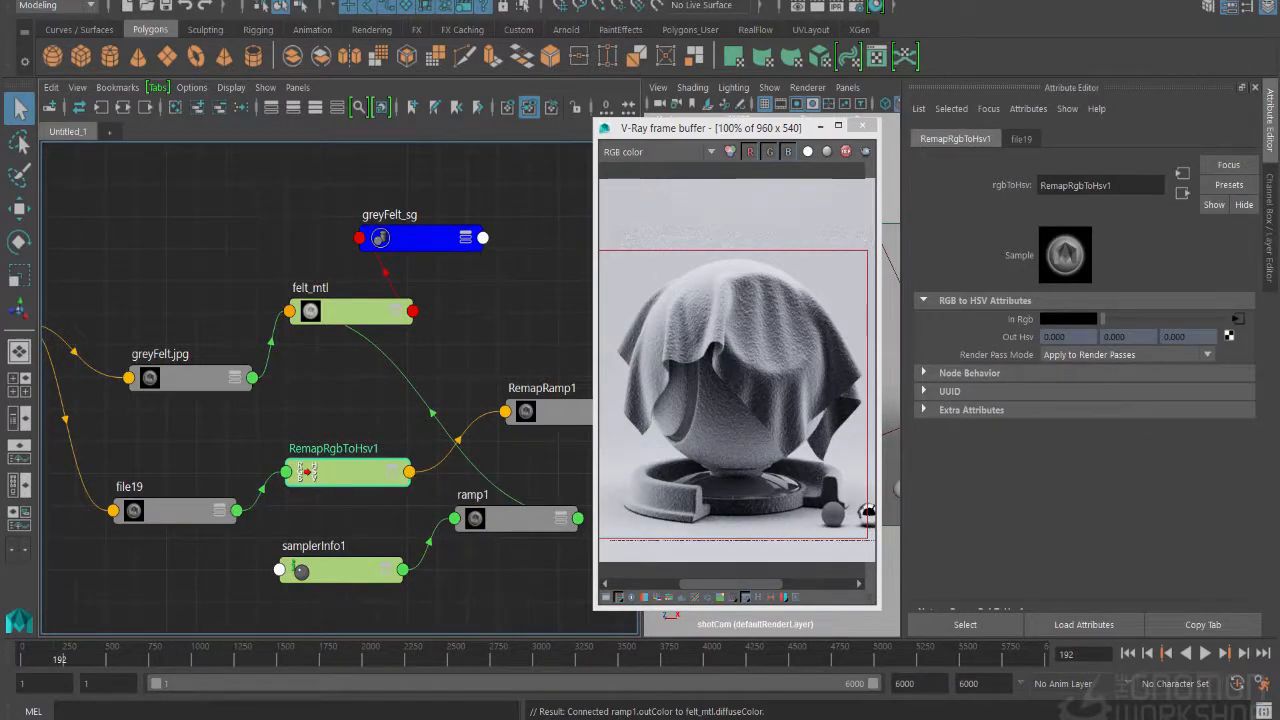
# Step: Connect RemapRamp1's outColor to felt_mtl's diffuse color, replacing the ramp1 connection
pyautogui.click(556, 412)
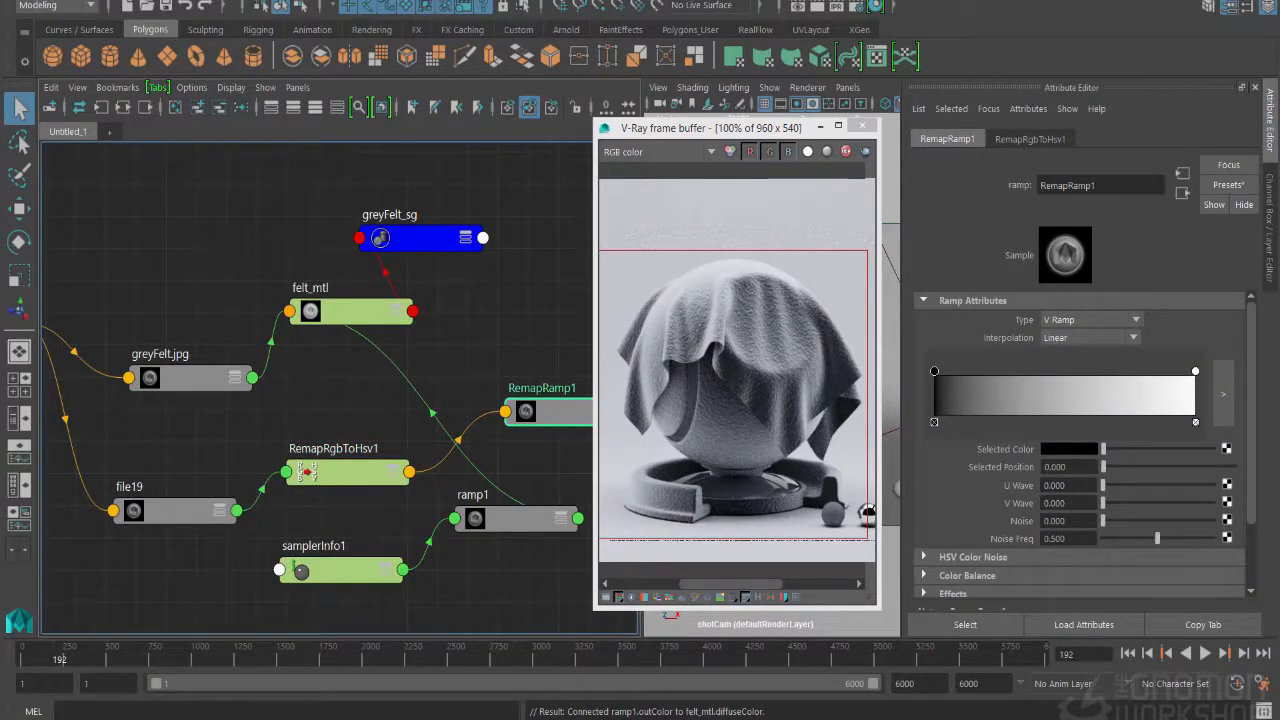
pyautogui.click(1069, 449)
pyautogui.click(530, 325)
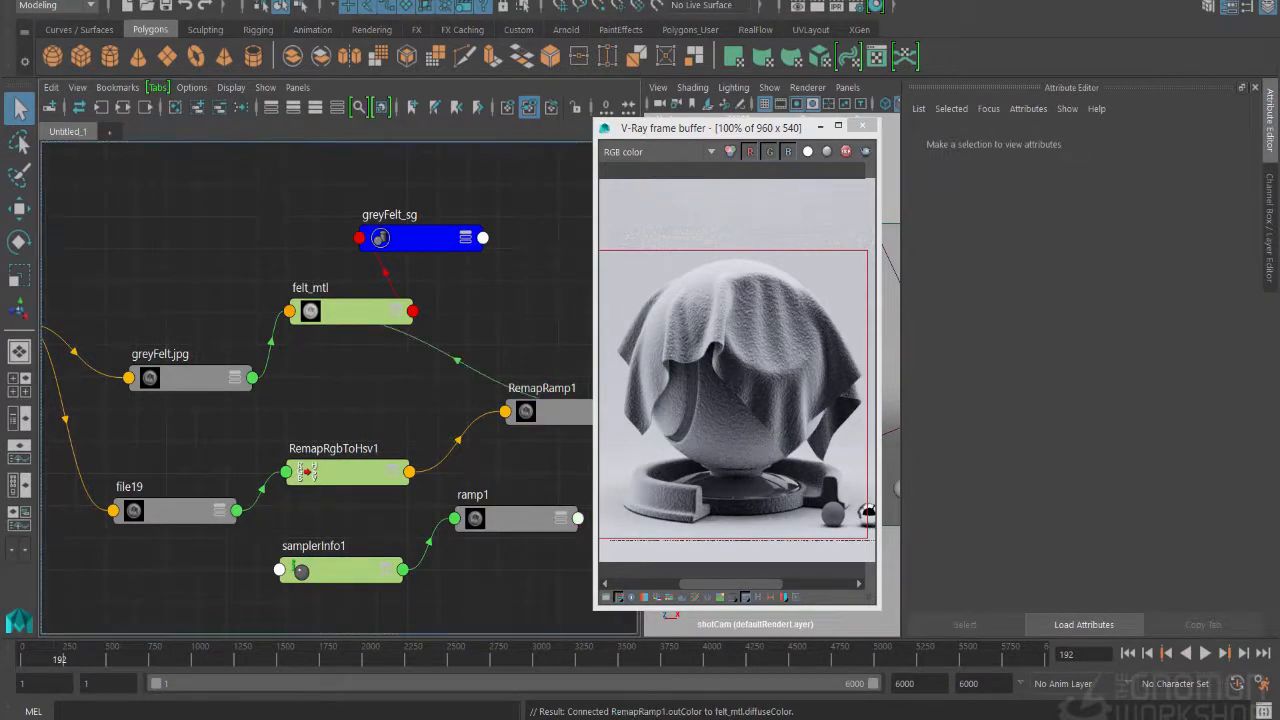
# Step: Change RemapRamp1's black color entry at position 0.000 to a dark blue
pyautogui.click(560, 412)
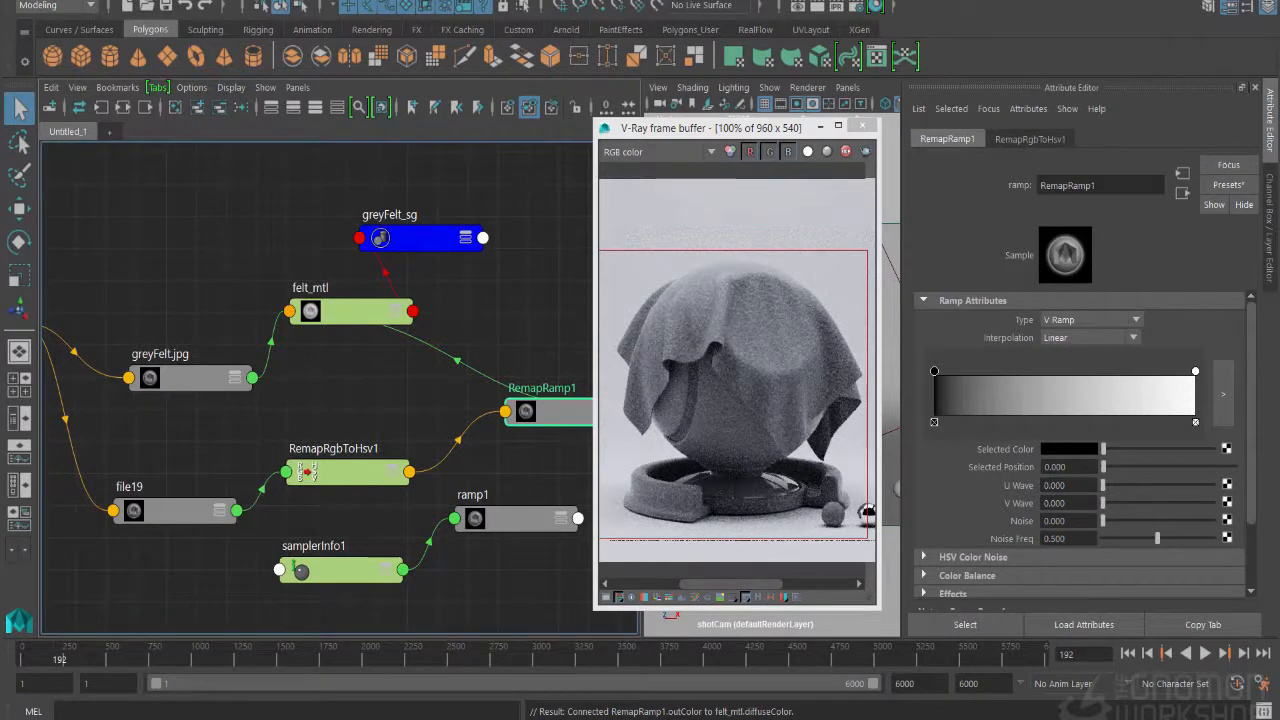
pyautogui.click(1070, 449)
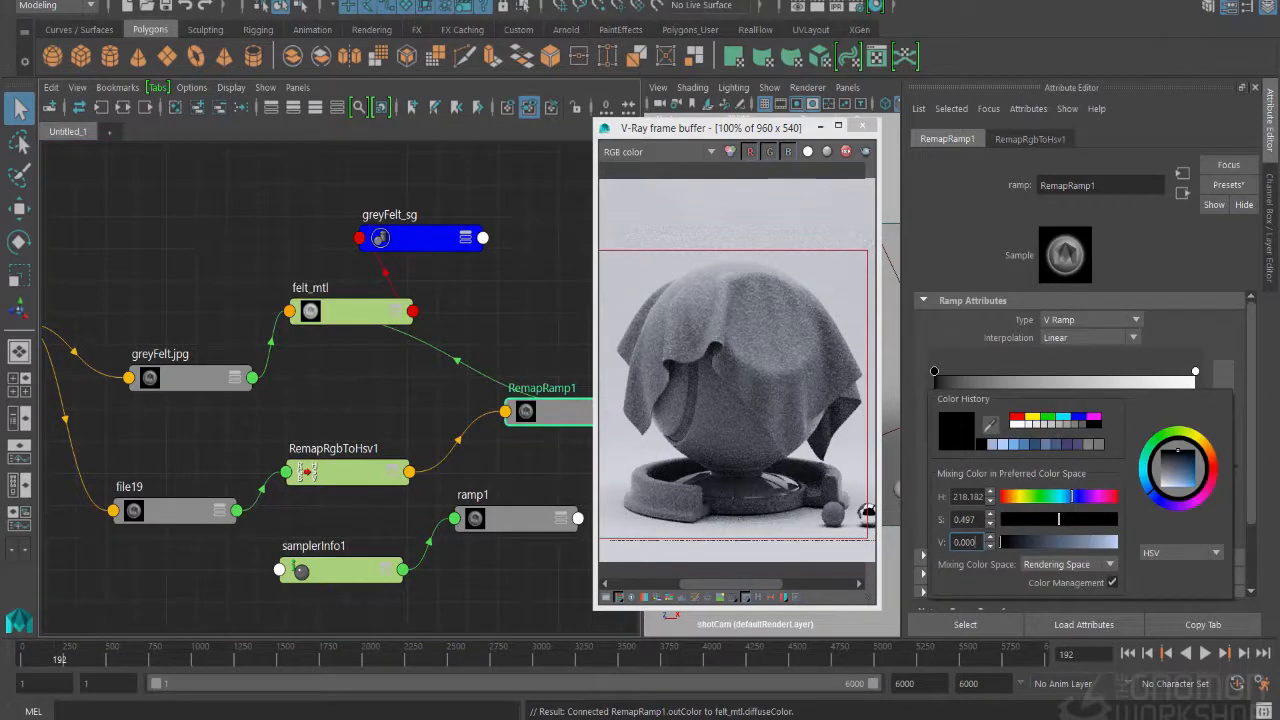
pyautogui.click(1036, 444)
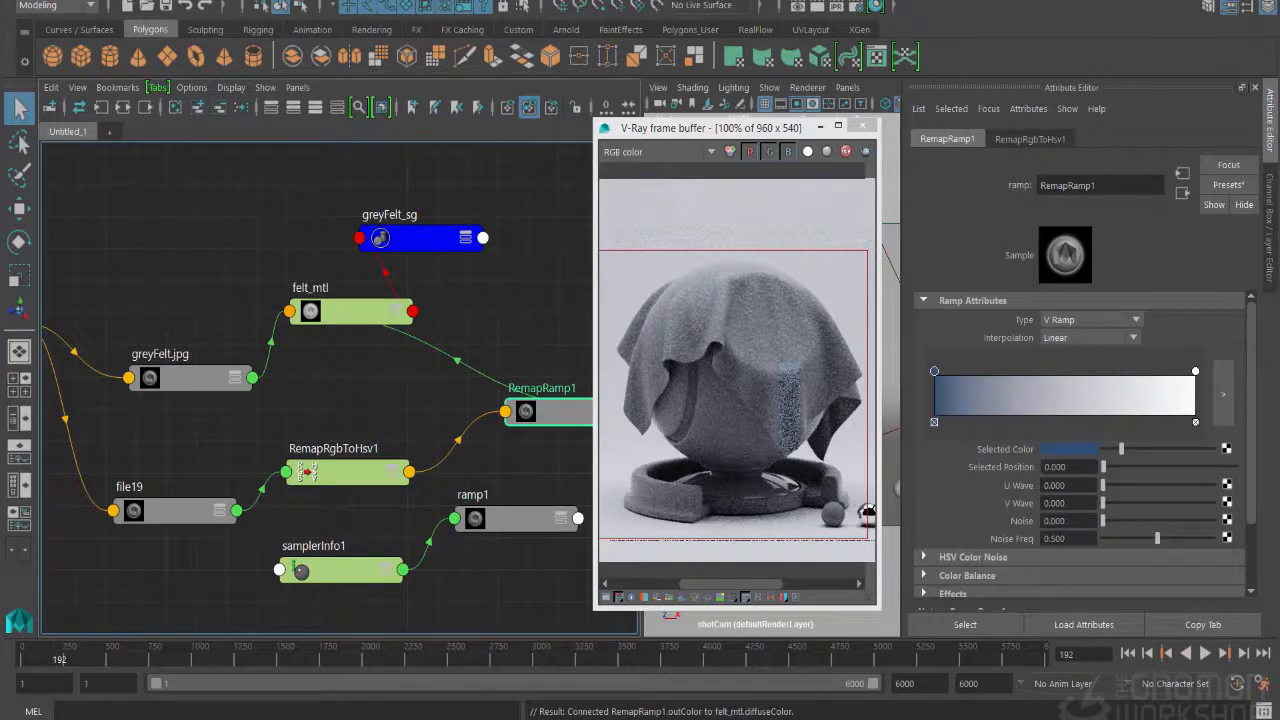
# Step: Change RemapRamp1's white color entry at position 1.000 to blue, and brighten it to a light blue
pyautogui.click(1195, 371)
pyautogui.click(1070, 449)
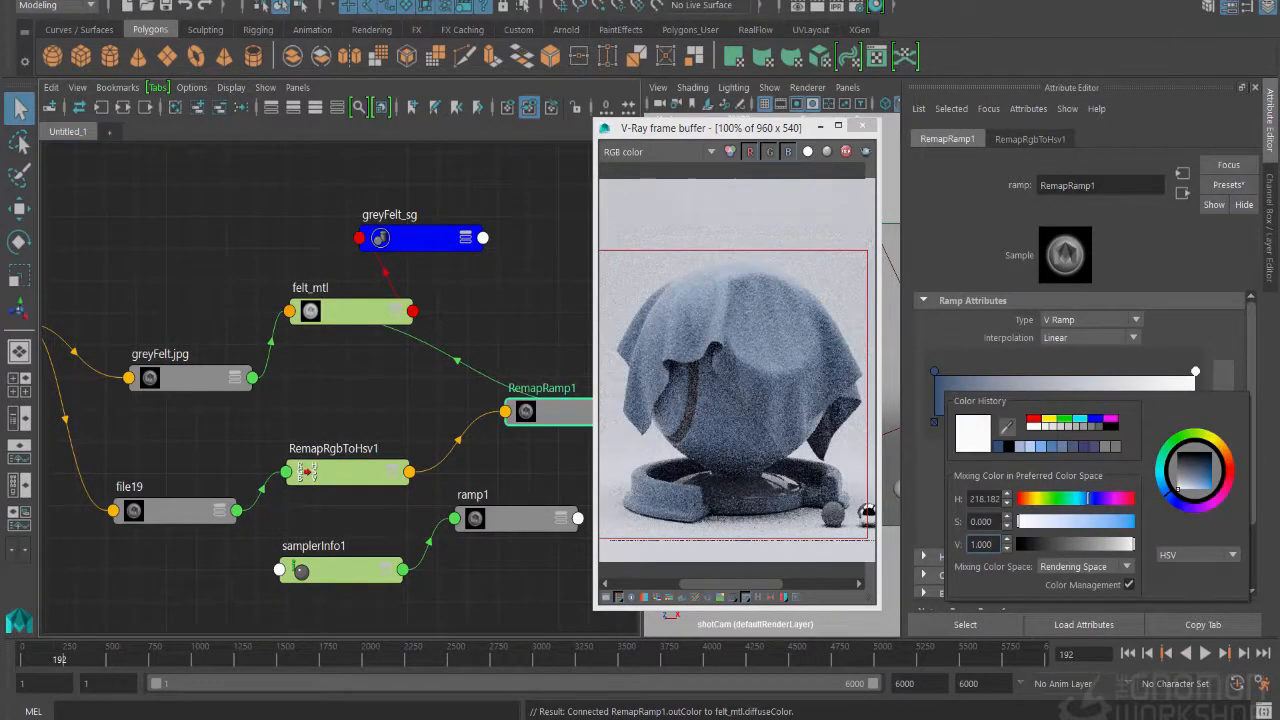
pyautogui.click(1052, 447)
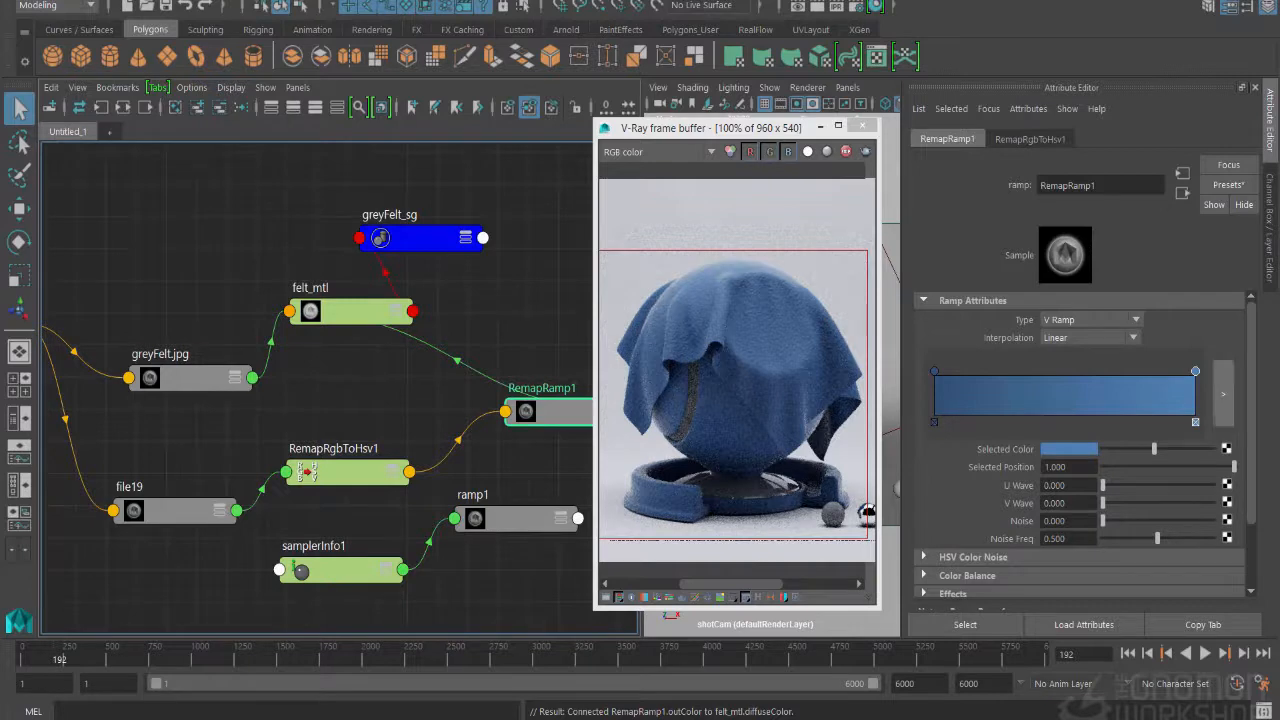
pyautogui.click(1069, 449)
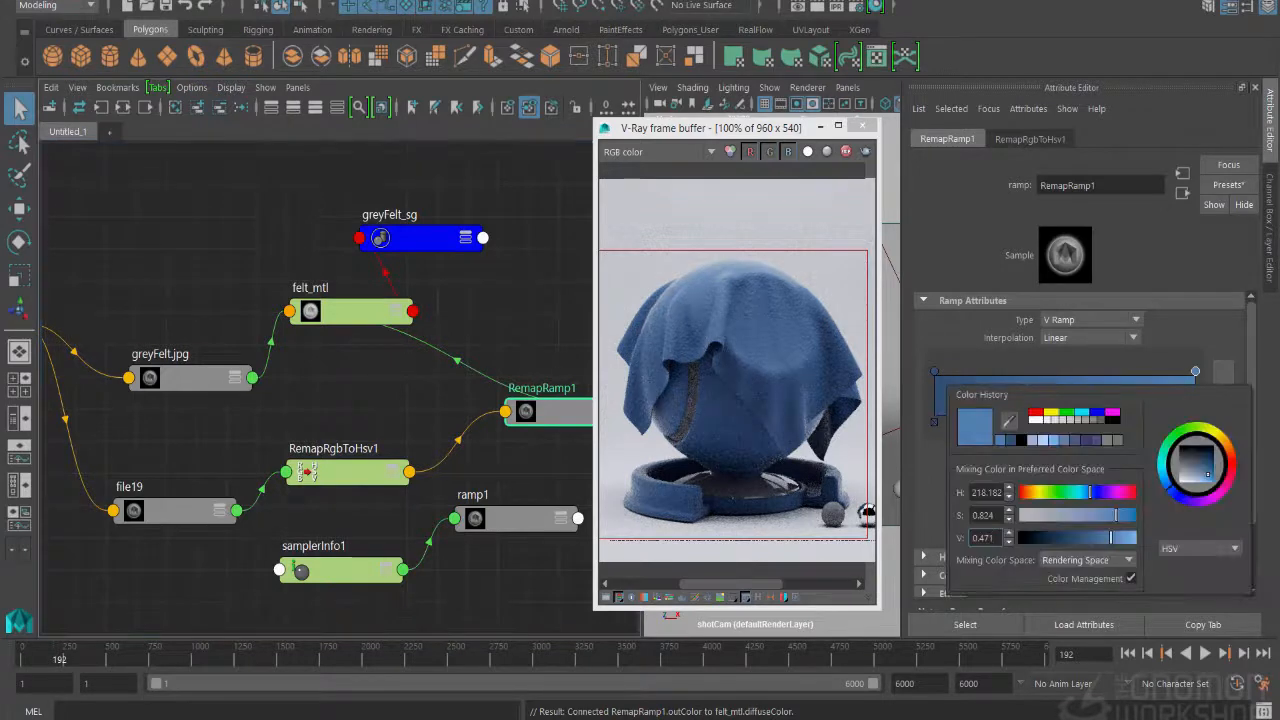
pyautogui.moveTo(1116, 515); pyautogui.dragTo(1136, 538)
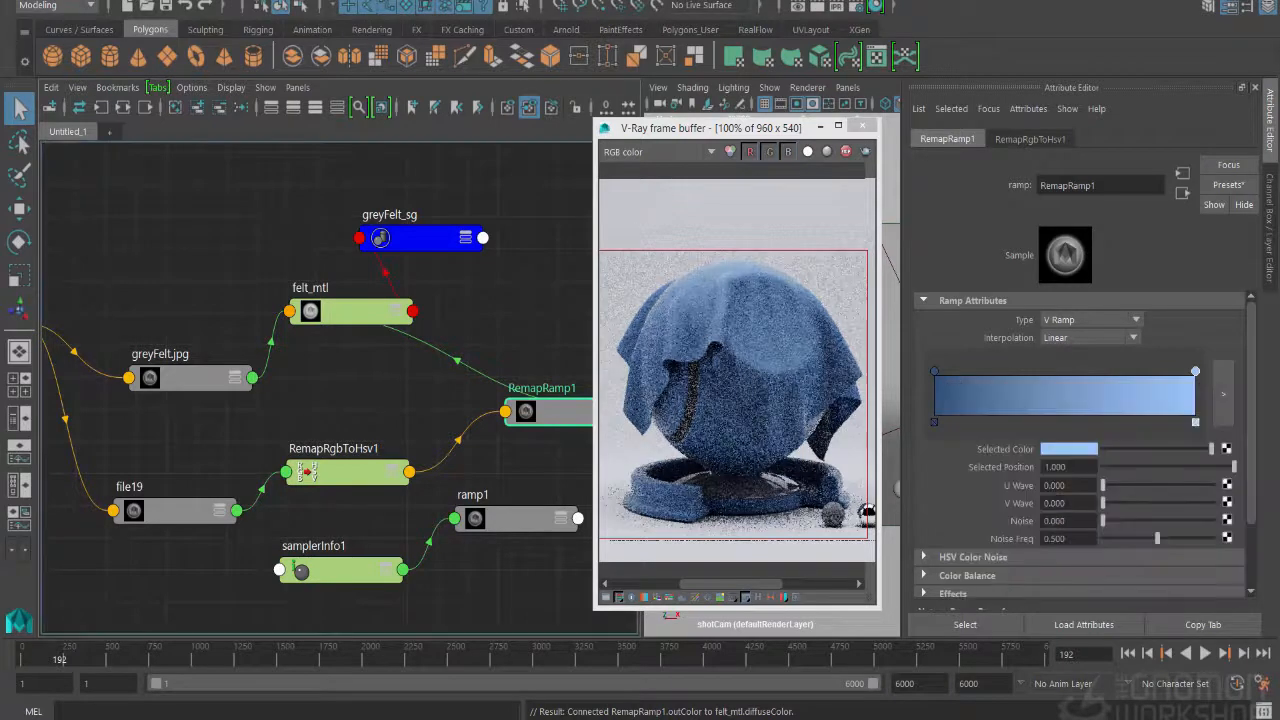
# Step: Try different positions for RemapRamp1's two blues, leaving dark blue at 0.000 and light blue at 0.587
pyautogui.moveTo(949, 371); pyautogui.dragTo(1020, 371)
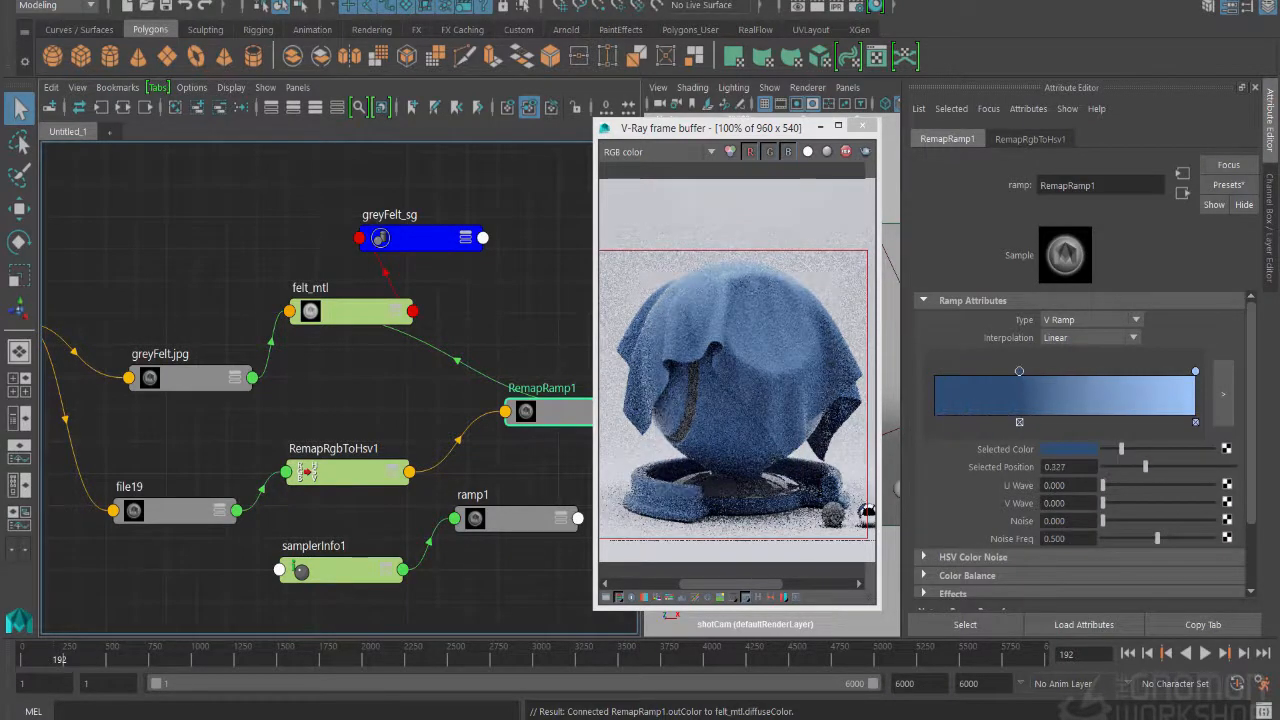
pyautogui.moveTo(1195, 371); pyautogui.dragTo(1092, 371)
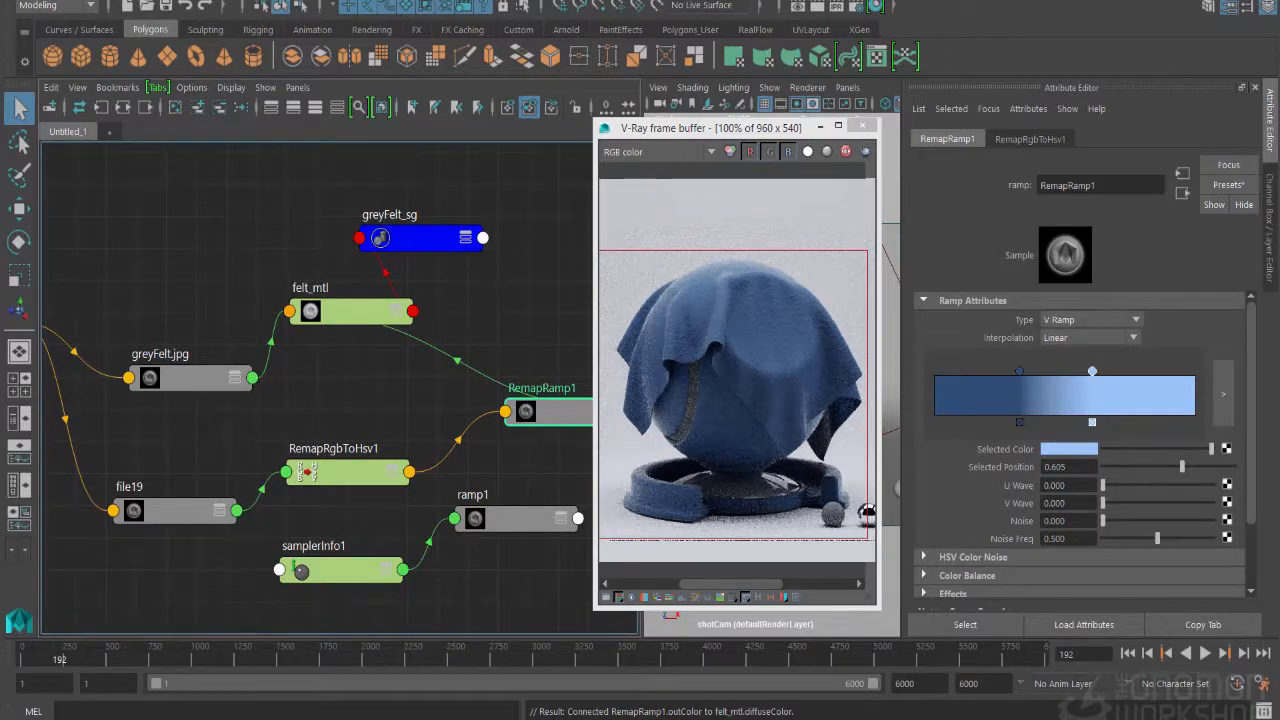
pyautogui.moveTo(1019, 371); pyautogui.dragTo(977, 371)
pyautogui.moveTo(1092, 371); pyautogui.dragTo(1023, 371)
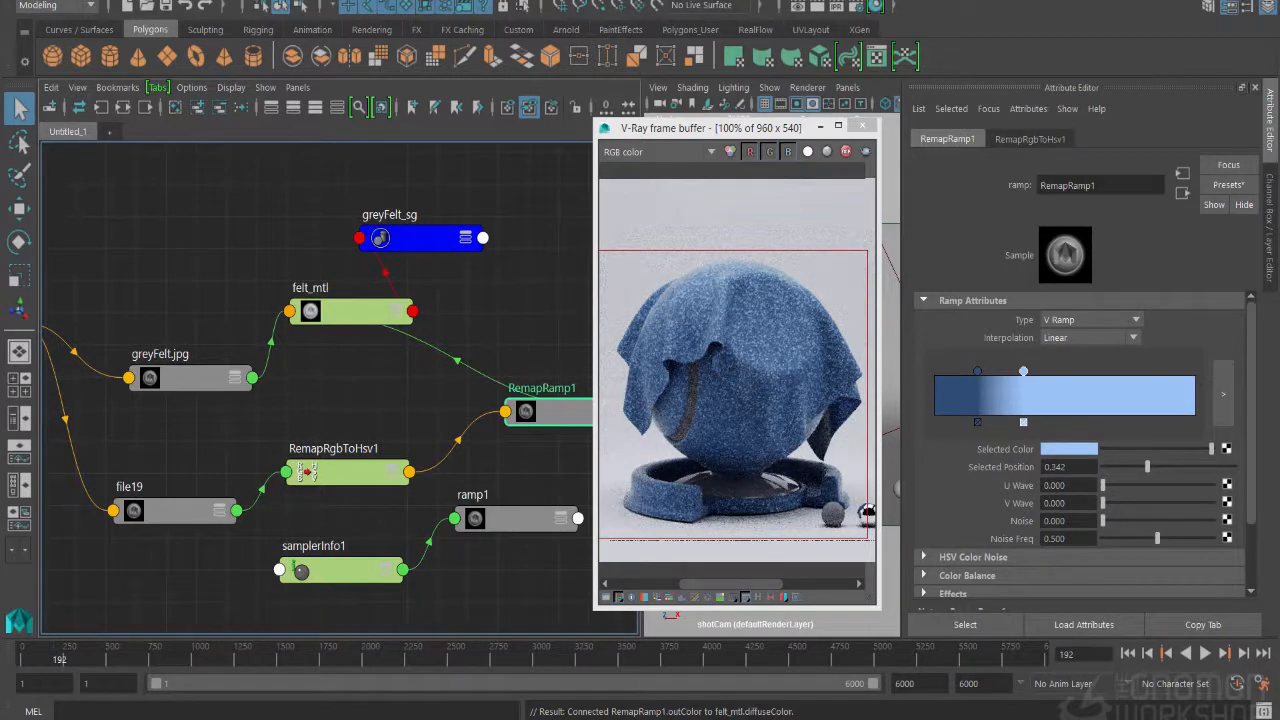
pyautogui.moveTo(1023, 371); pyautogui.dragTo(1087, 371)
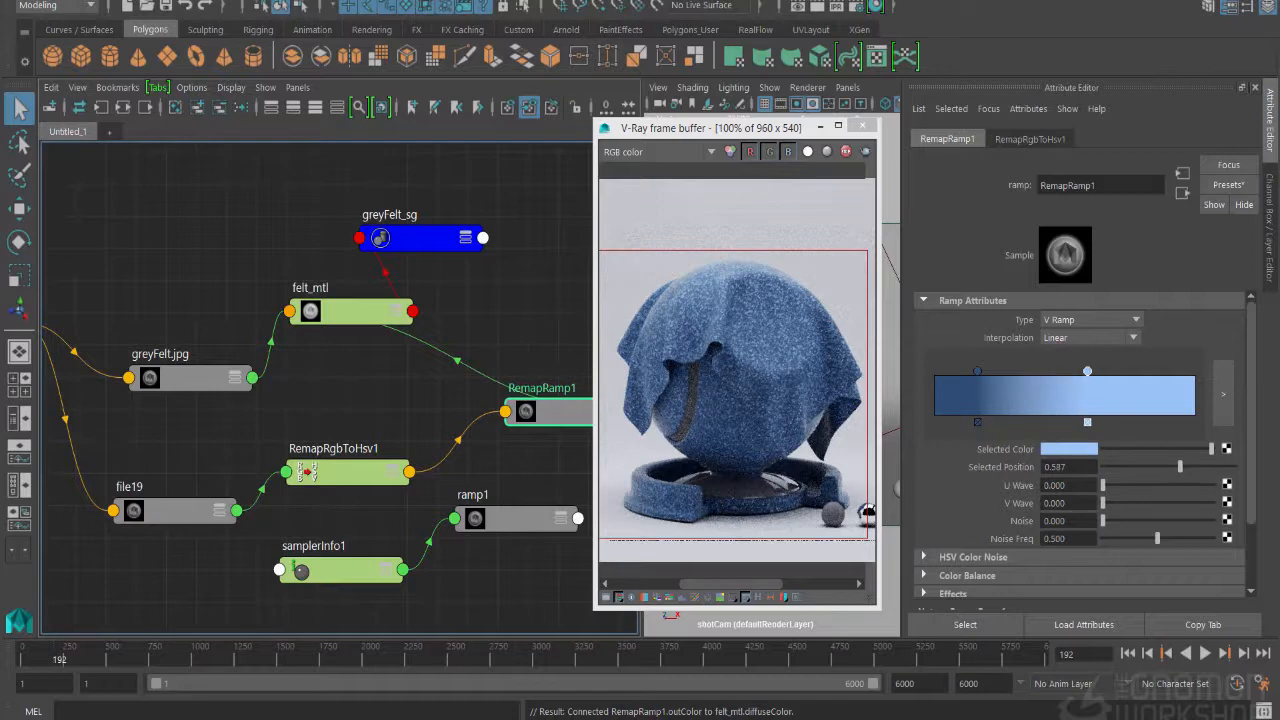
pyautogui.moveTo(978, 371); pyautogui.dragTo(934, 371)
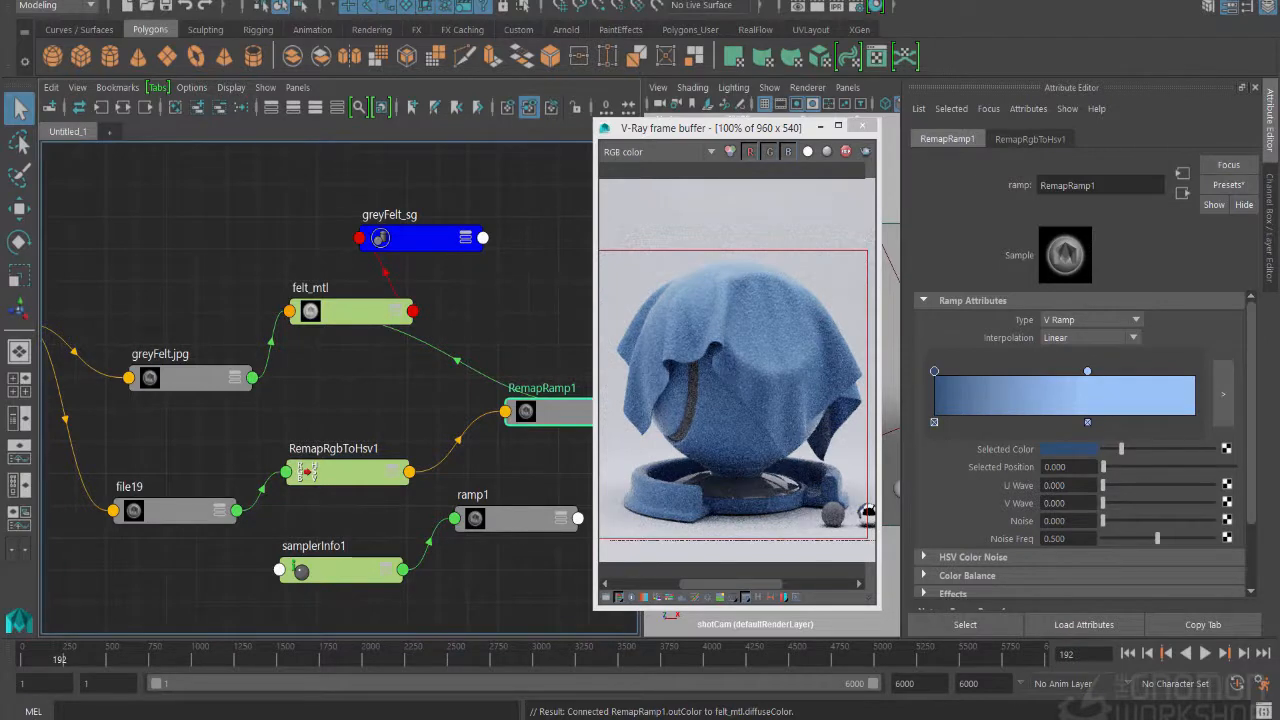
# Step: Connect RemapRamp1 to the color of ramp1's white entry at position 0.000
pyautogui.click(515, 518)
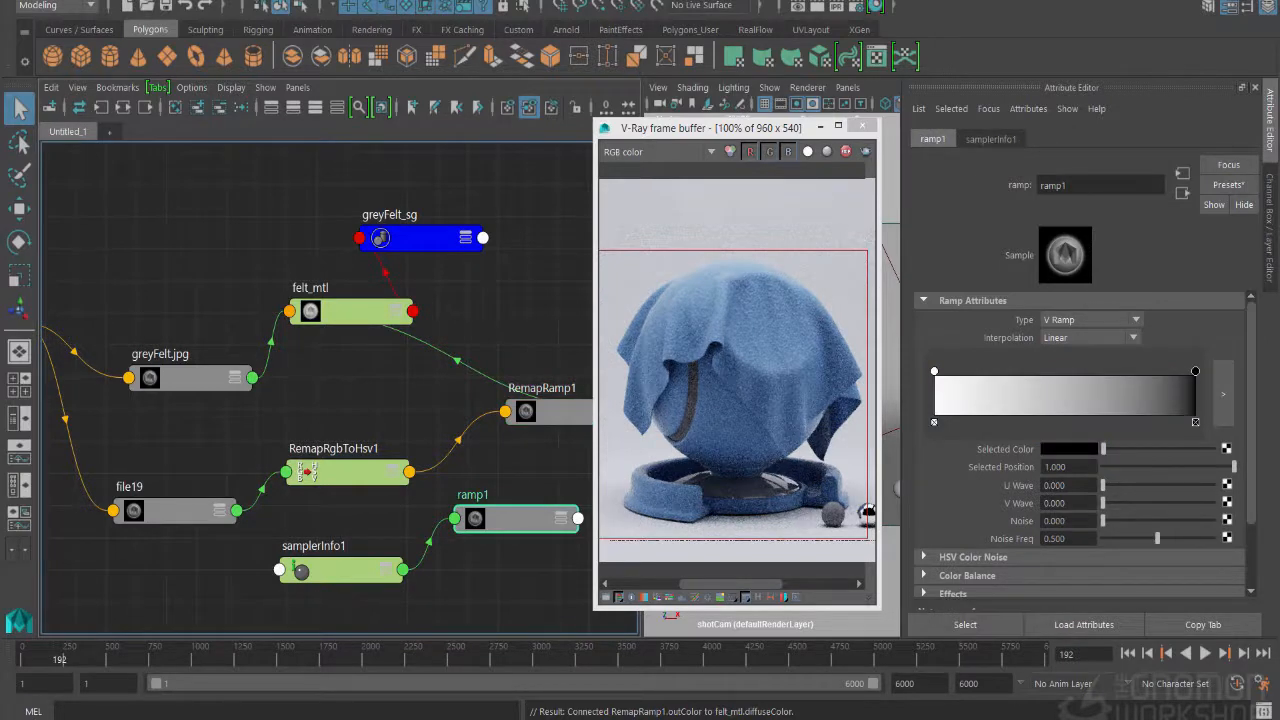
pyautogui.click(934, 422)
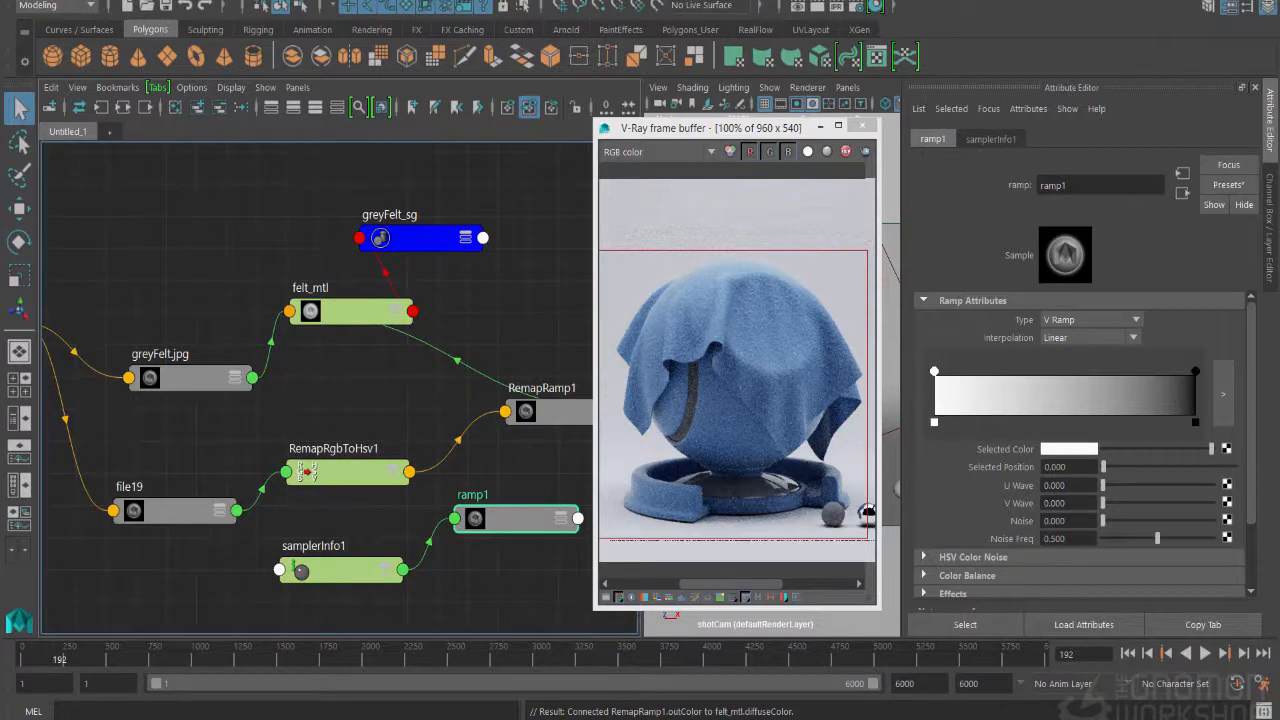
pyautogui.moveTo(548, 411); pyautogui.dragTo(1066, 449, button='middle')
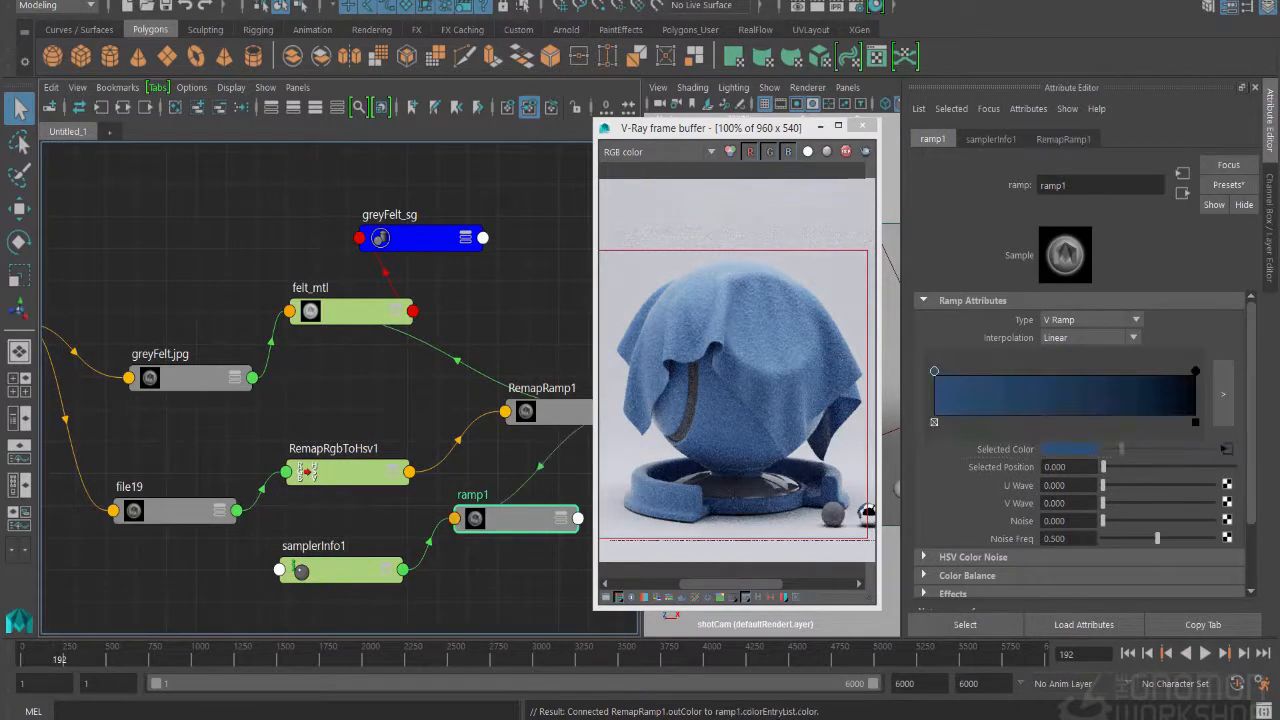
# Step: Duplicate RemapRamp1 once with its input connections kept, and place the copy between RemapRgbToHsv1 and ramp1 in the graph
pyautogui.click(556, 411)
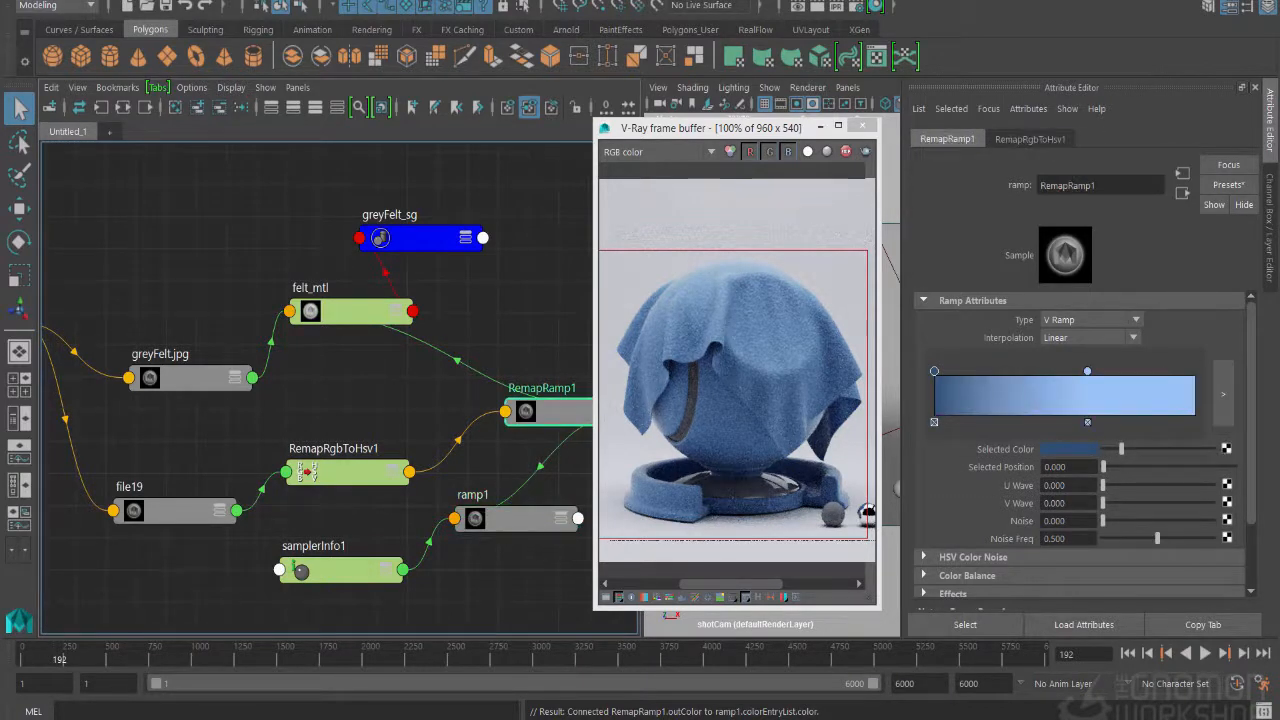
pyautogui.click(38, 1)
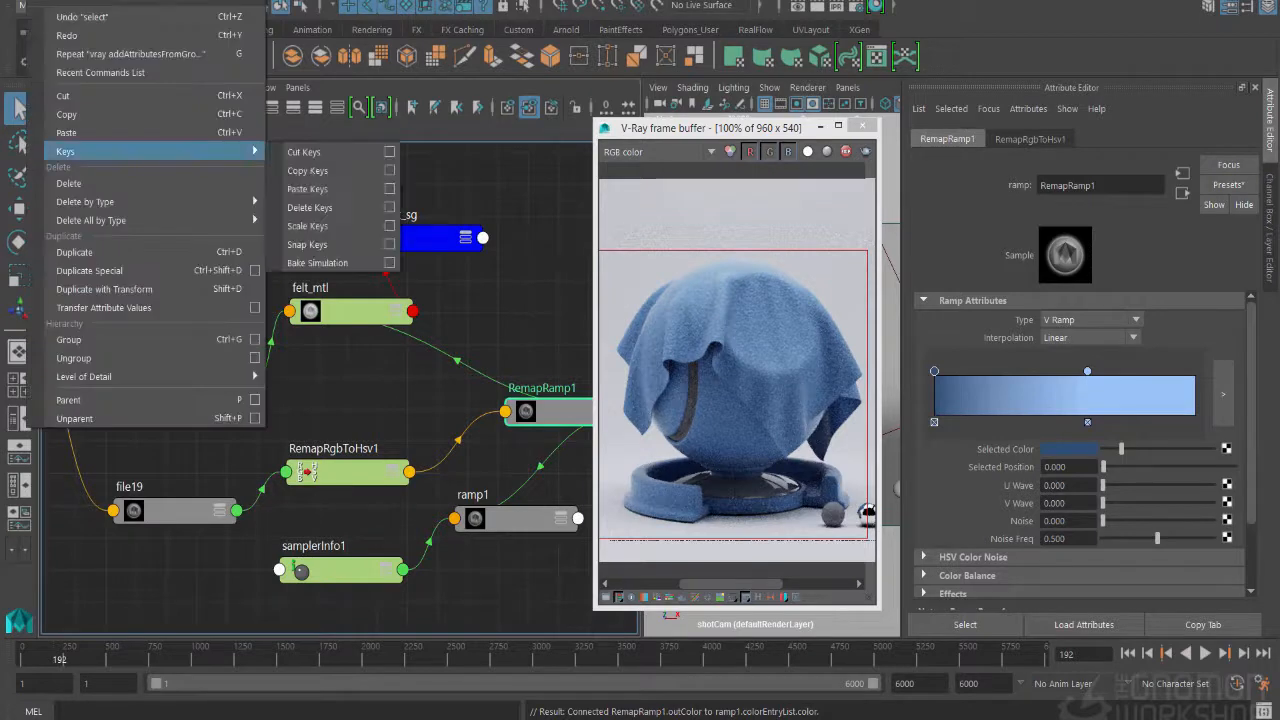
pyautogui.click(255, 270)
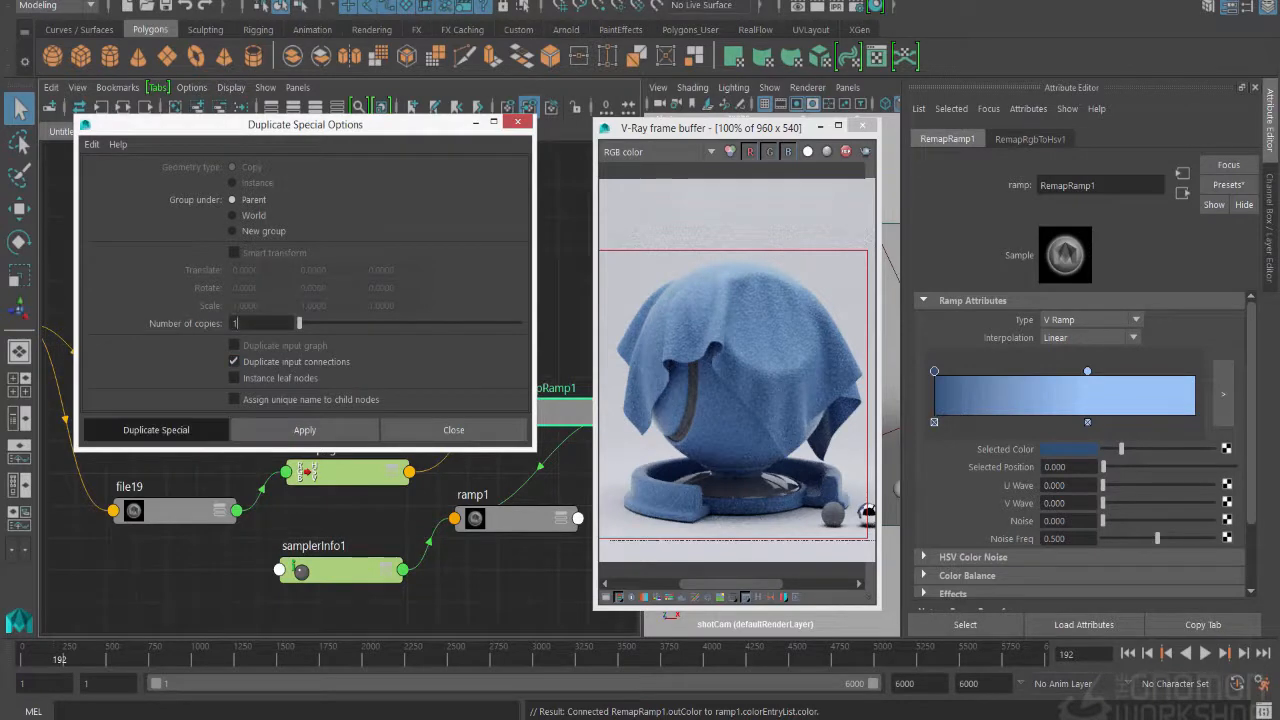
pyautogui.click(156, 430)
pyautogui.moveTo(575, 443); pyautogui.dragTo(502, 461)
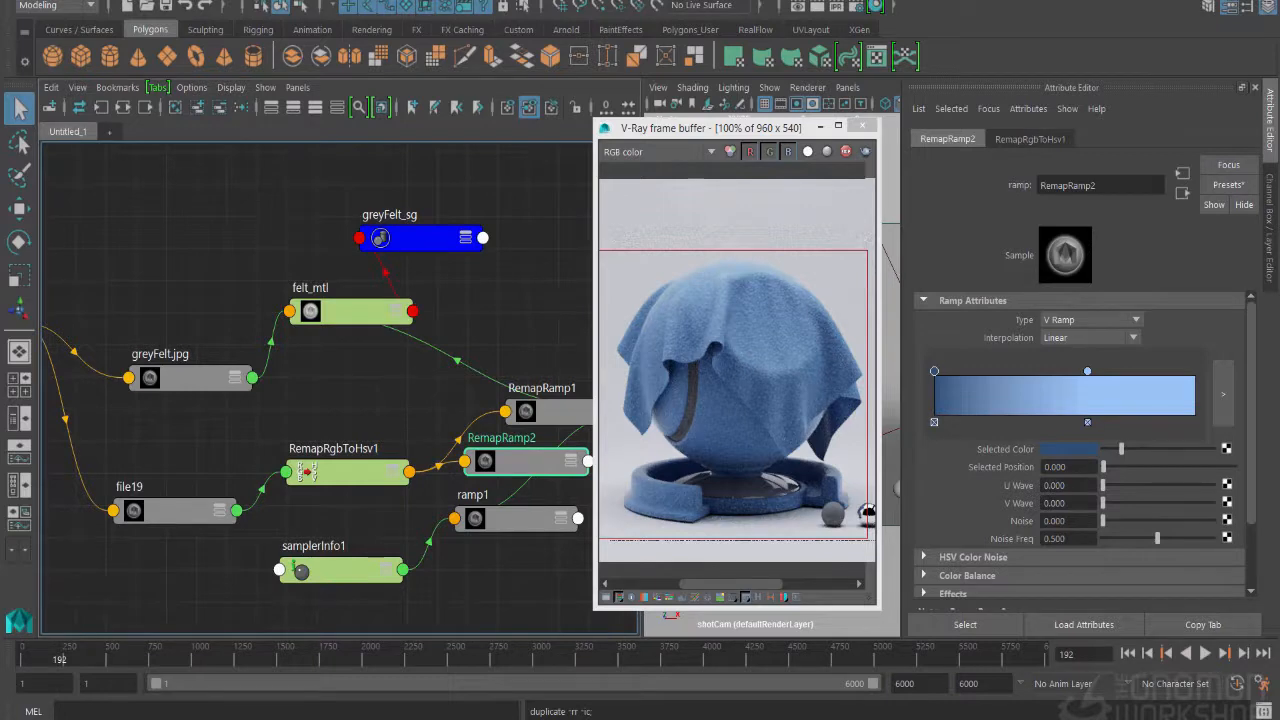
# Step: Darken RemapRamp2's light blue at position 0.587 to a medium blue, and make its blue at 0.000 darker and more saturated
pyautogui.click(1087, 371)
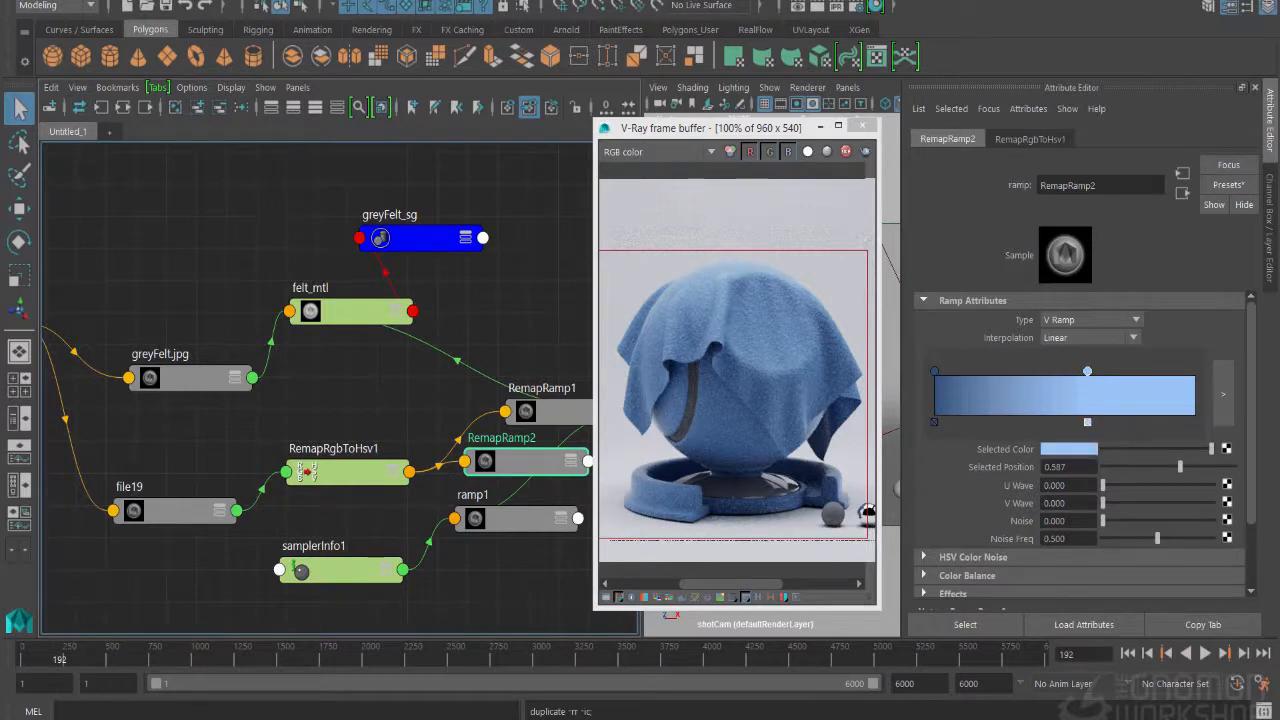
pyautogui.click(1069, 449)
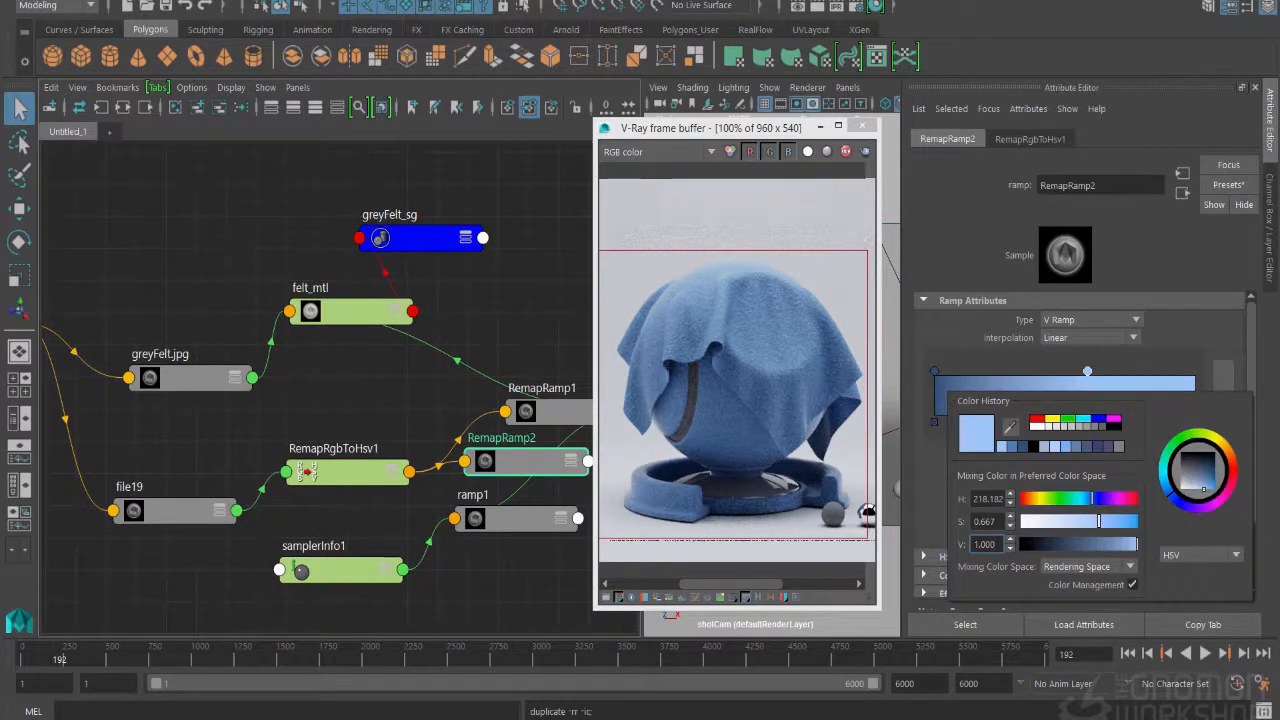
pyautogui.moveTo(1136, 544); pyautogui.dragTo(1114, 521)
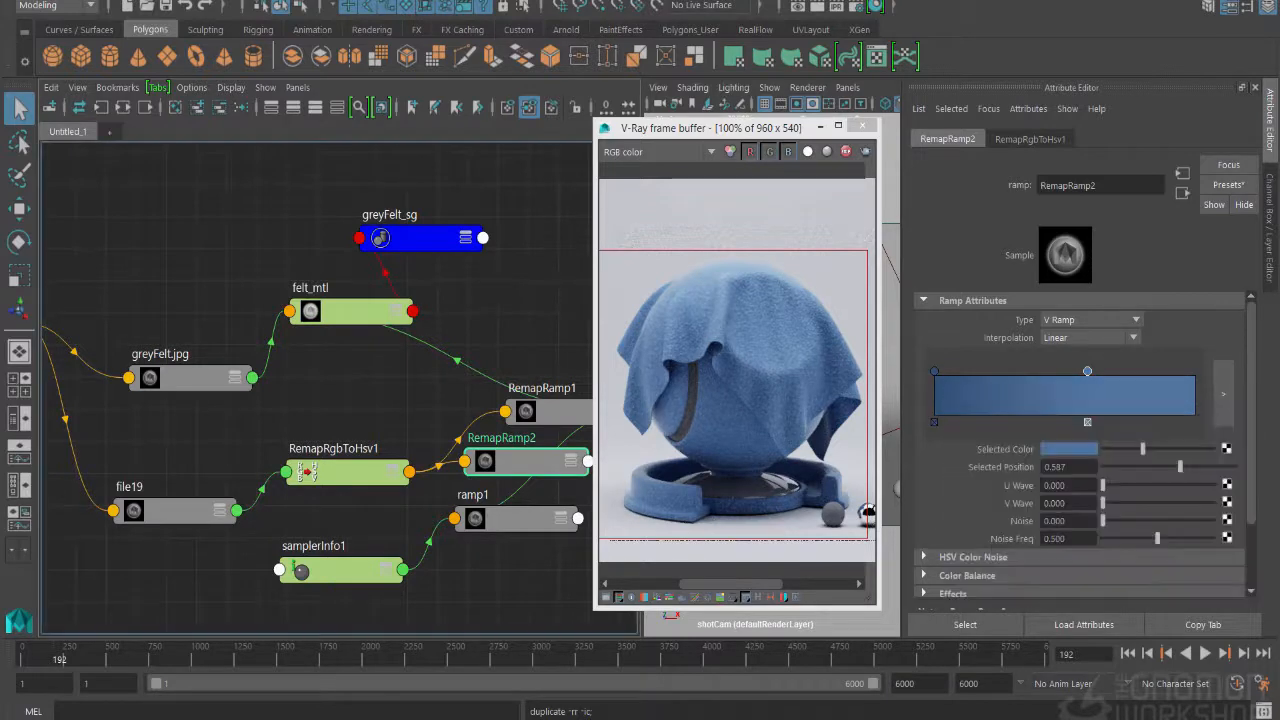
pyautogui.click(1069, 449)
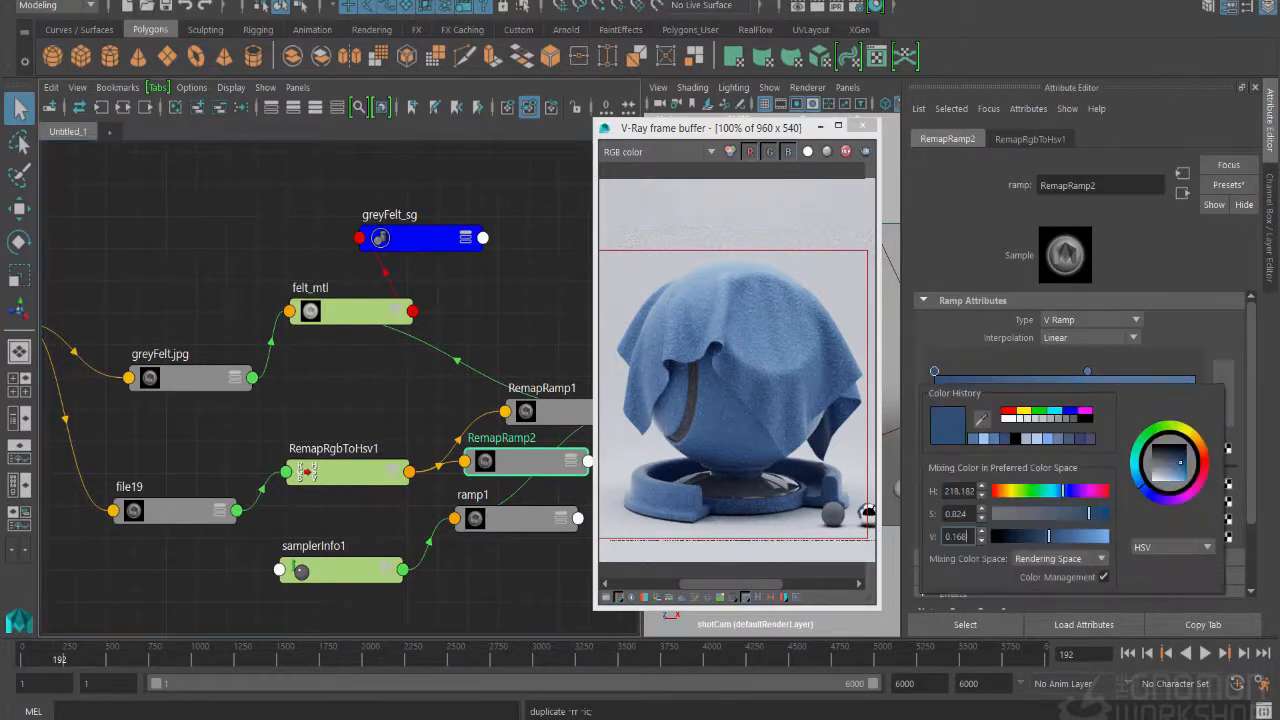
pyautogui.moveTo(1044, 536); pyautogui.dragTo(1102, 513)
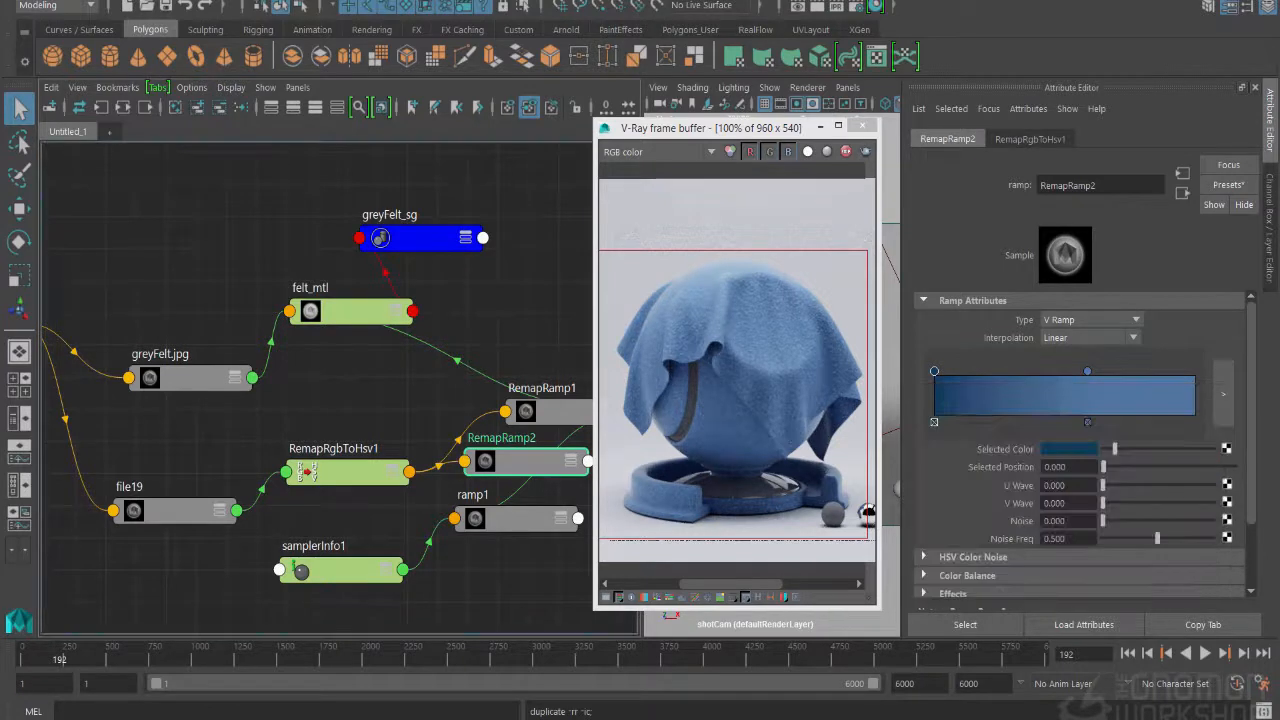
# Step: Connect RemapRamp2 to the color of ramp1's black entry at position 1.000
pyautogui.moveTo(528, 462); pyautogui.dragTo(522, 454)
pyautogui.click(516, 519)
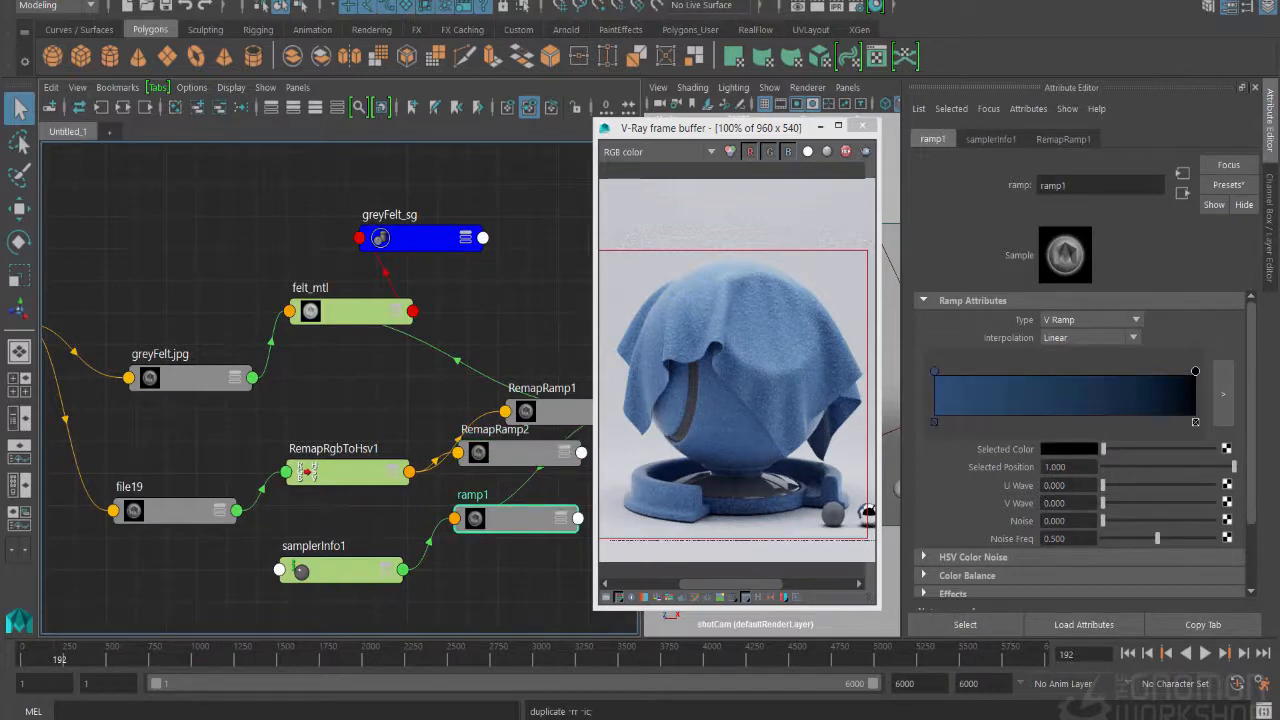
pyautogui.moveTo(522, 454); pyautogui.dragTo(1069, 449, button='middle')
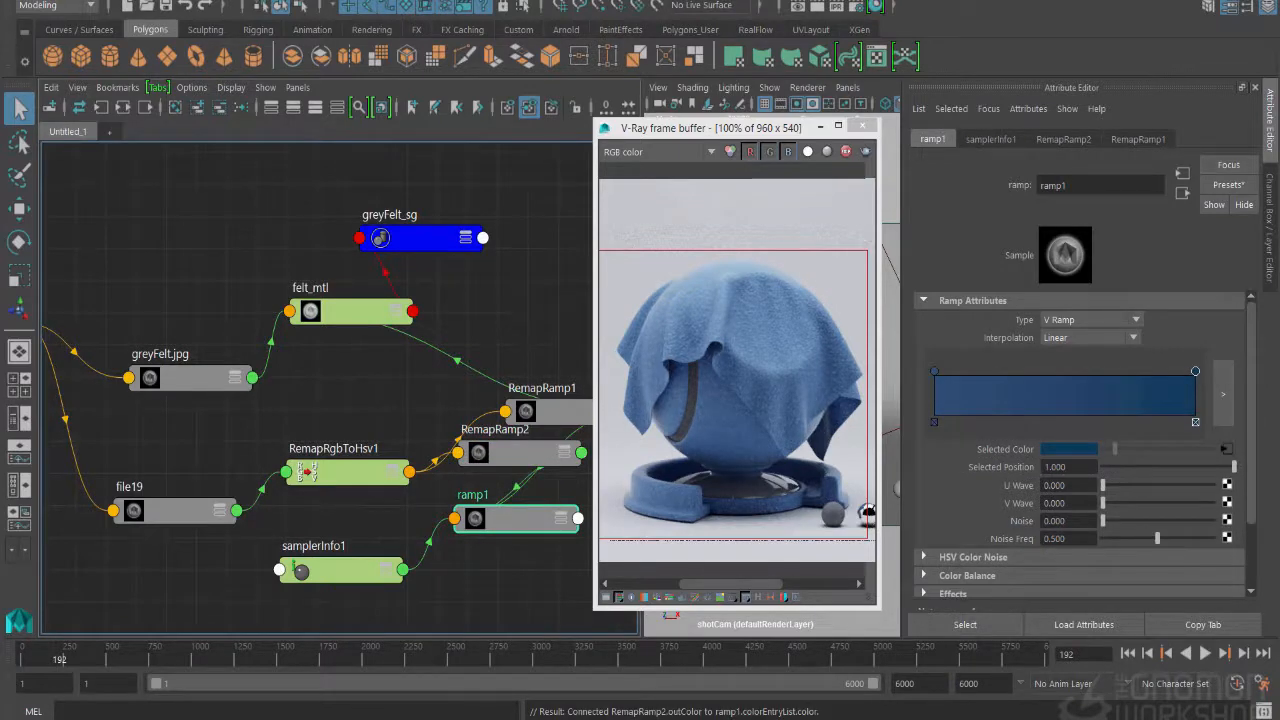
# Step: Connect ramp1's output color to felt_mtl's diffuse color, and graph the material's input network
pyautogui.moveTo(578, 518); pyautogui.dragTo(290, 311, button='middle')
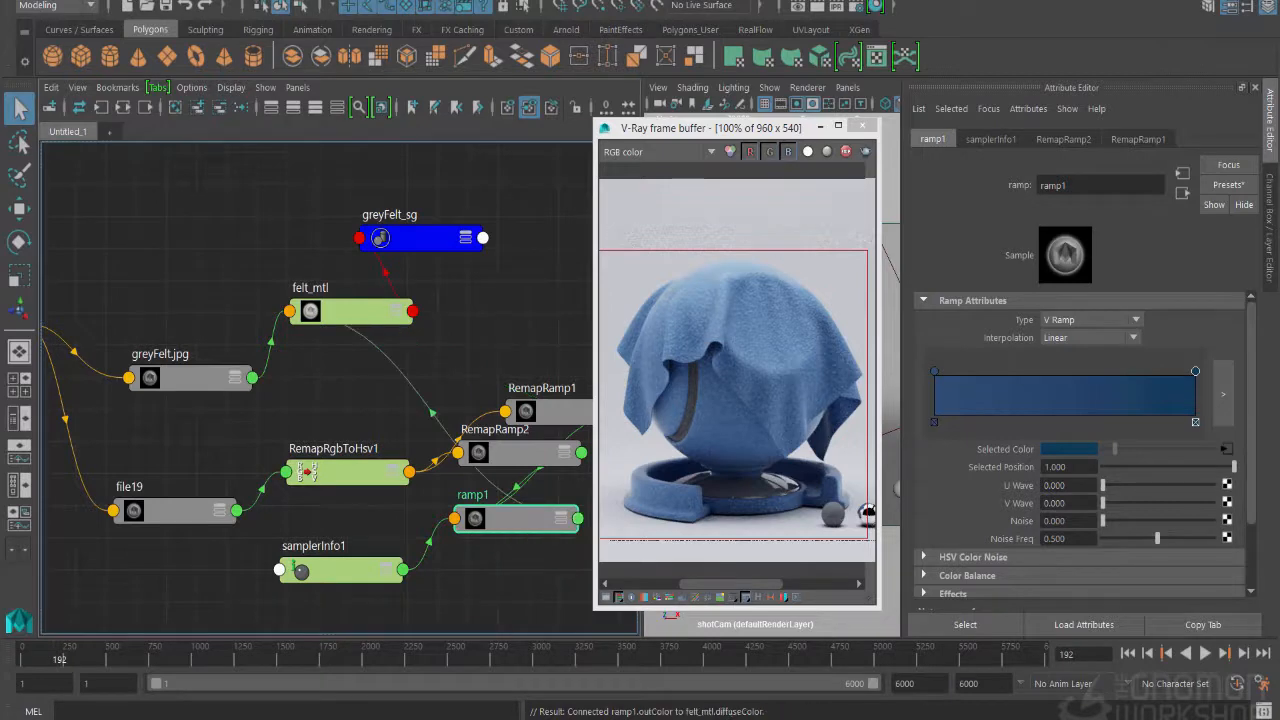
pyautogui.click(350, 311)
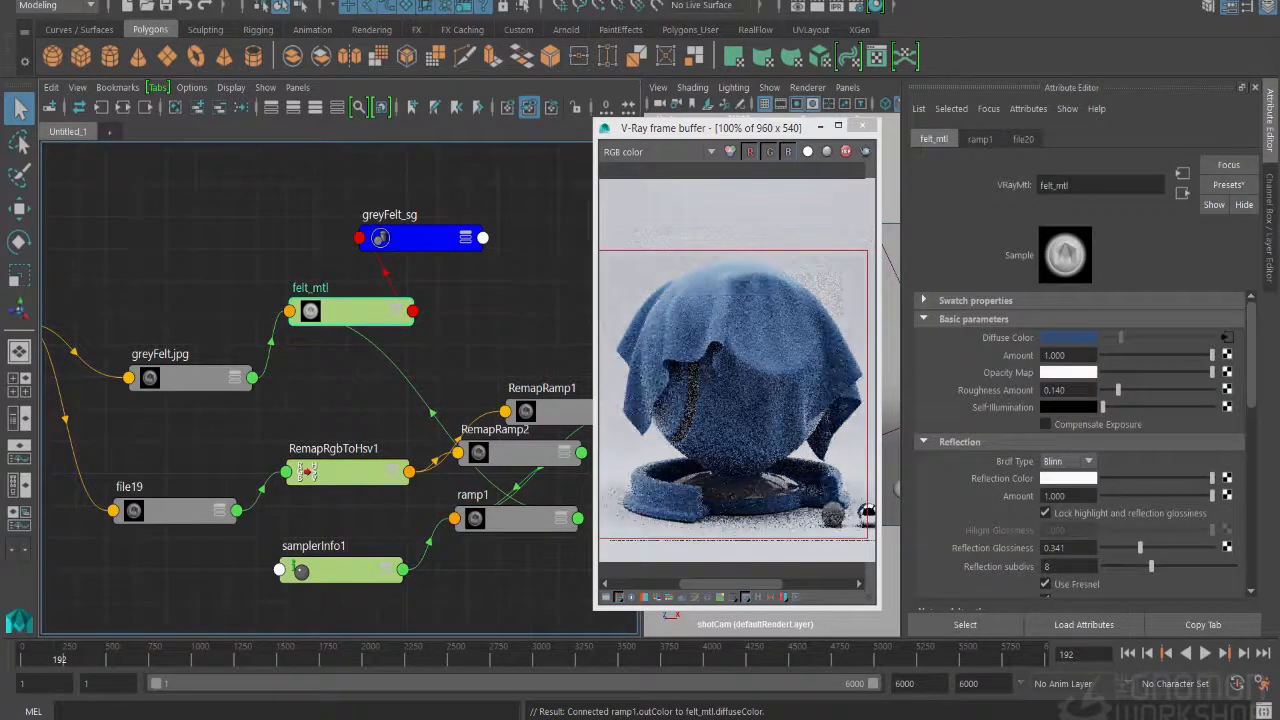
pyautogui.click(101, 107)
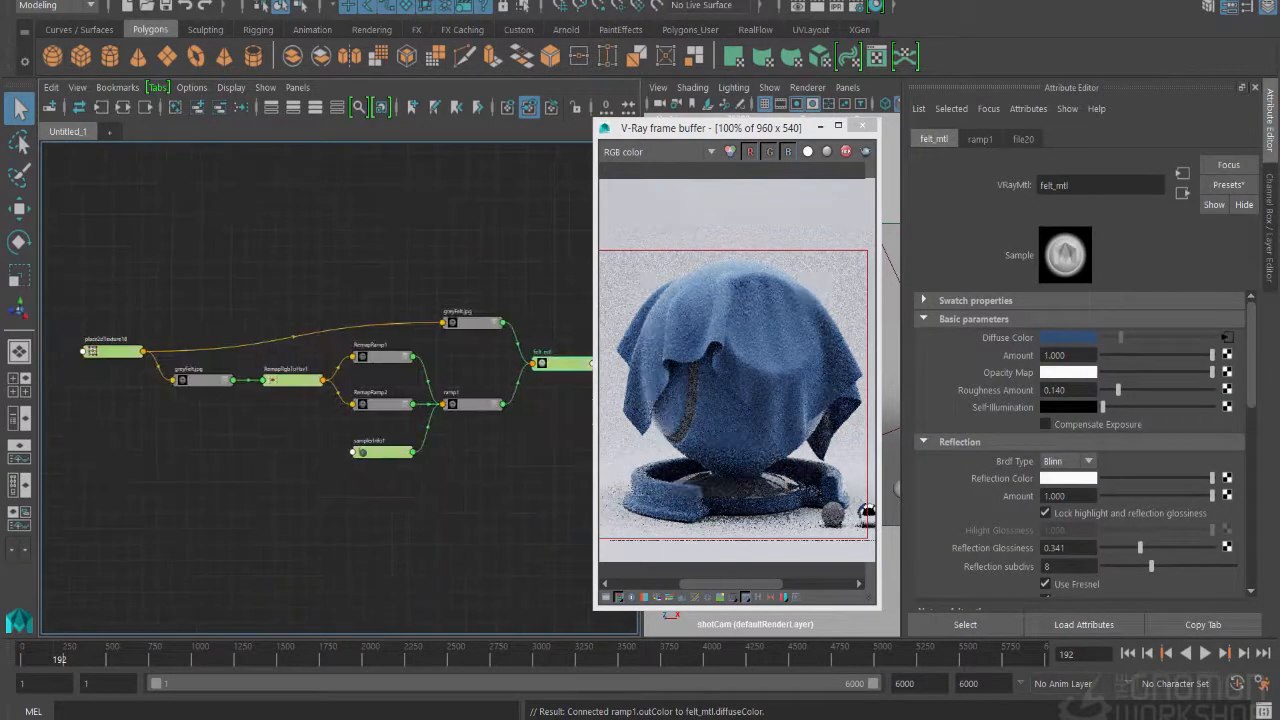
pyautogui.scroll(1, 362, 498)
pyautogui.keyDown('alt'); pyautogui.moveTo(452, 484); pyautogui.dragTo(378, 500, button='middle'); pyautogui.keyUp('alt')
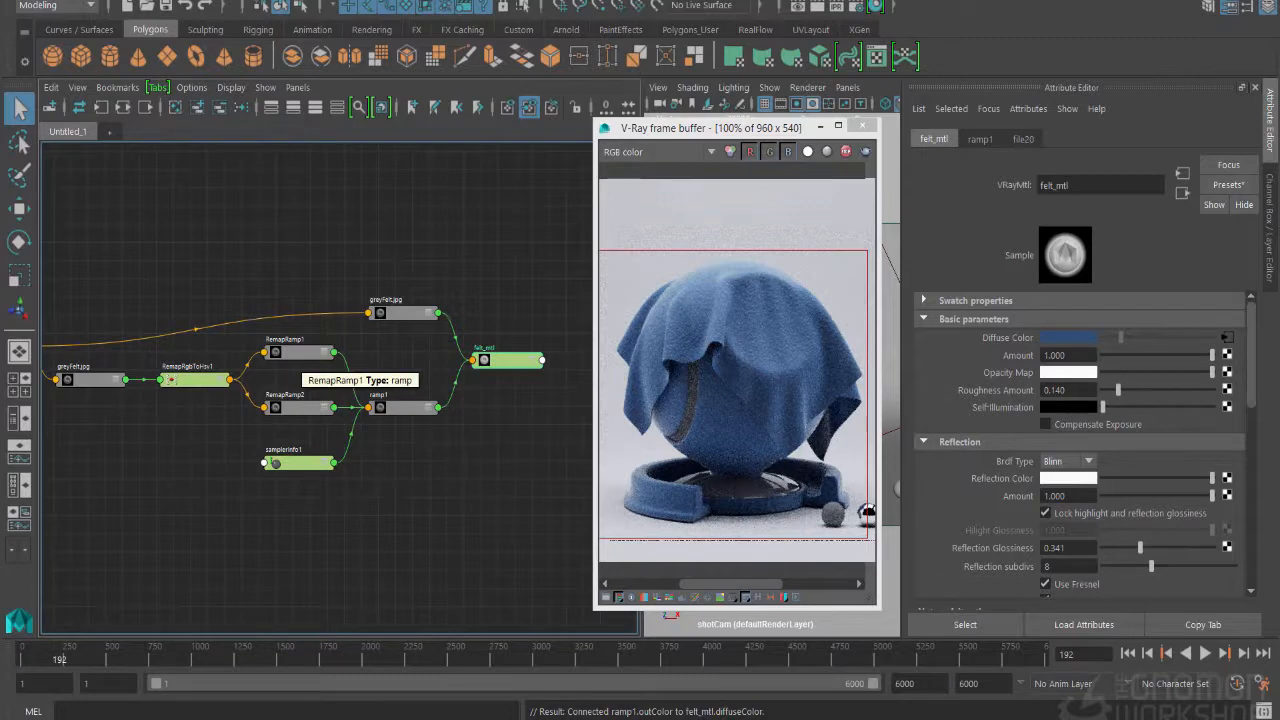
# Step: Brighten RemapRamp2's dark blue at position 0.000 slightly, and move its lighter blue entry to position 0.957
pyautogui.click(300, 353)
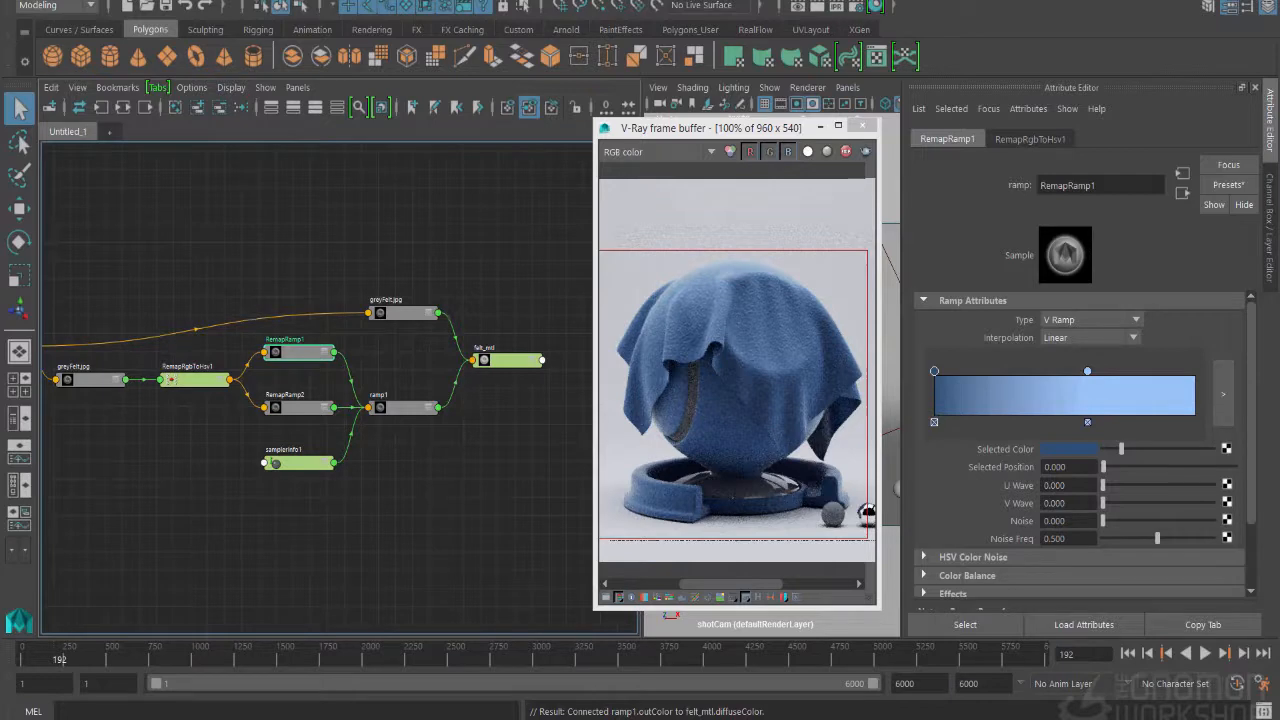
pyautogui.click(305, 408)
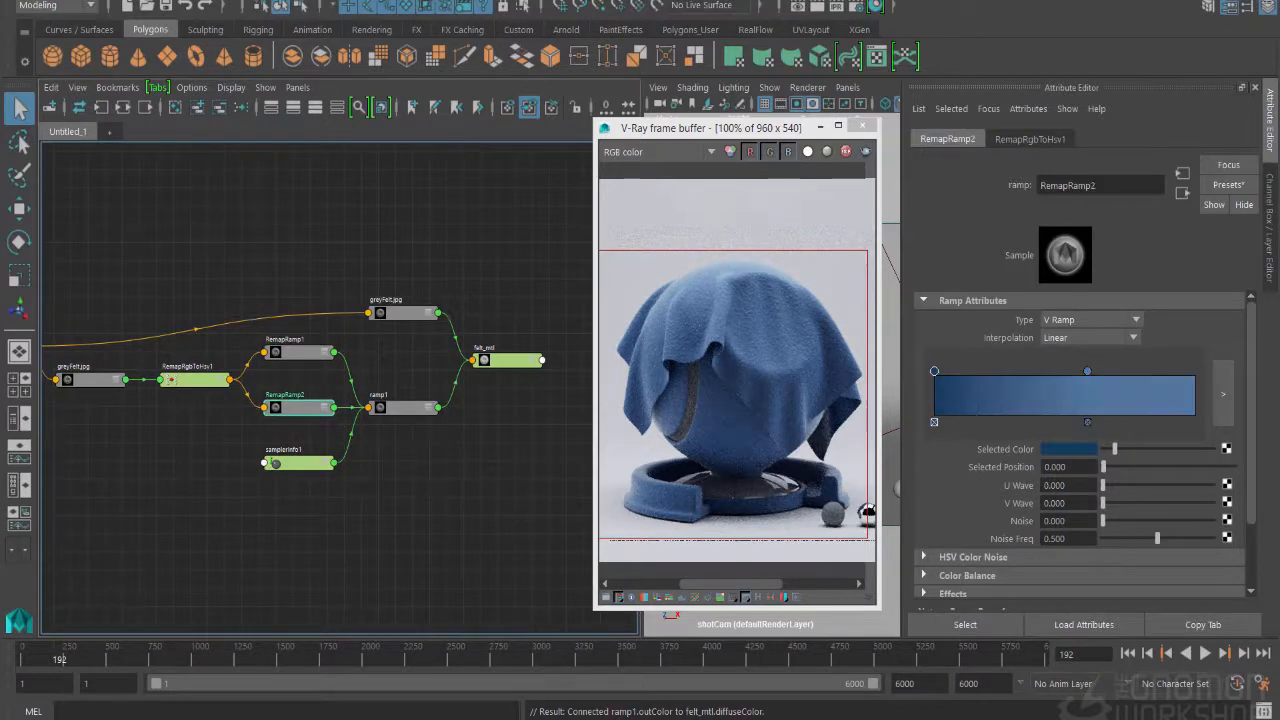
pyautogui.moveTo(1115, 449); pyautogui.dragTo(1120, 449)
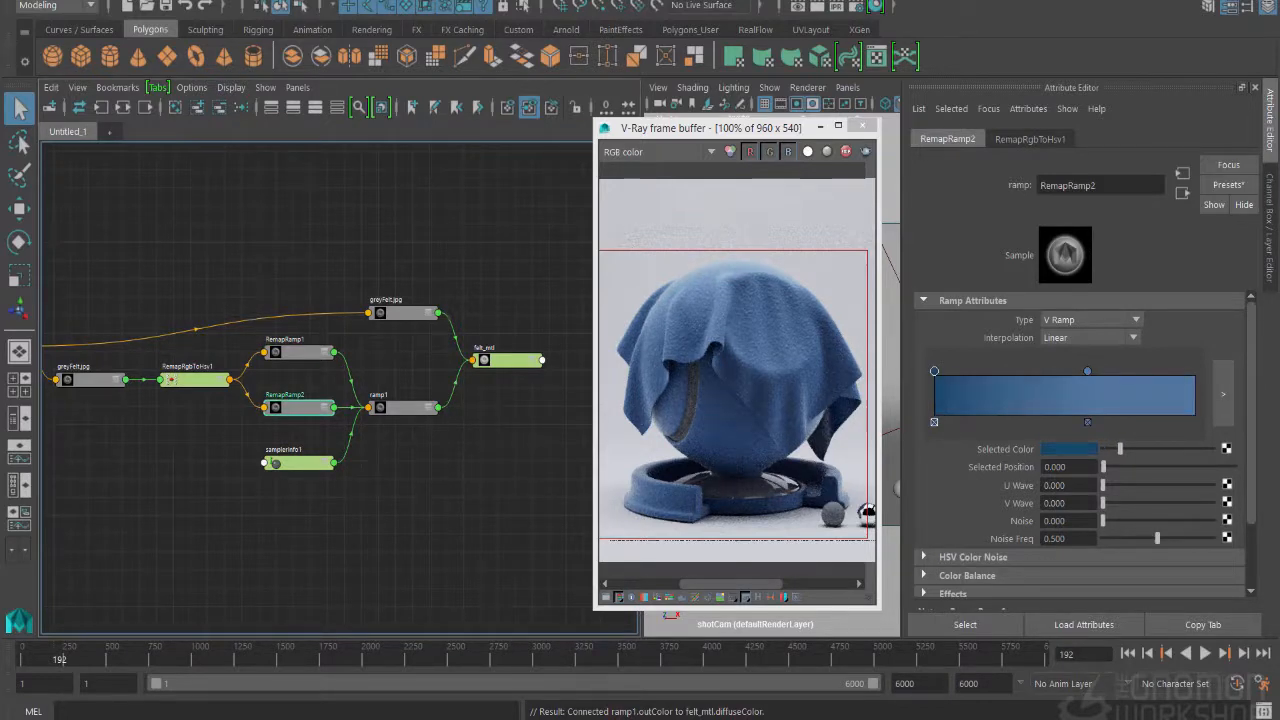
pyautogui.click(1068, 449)
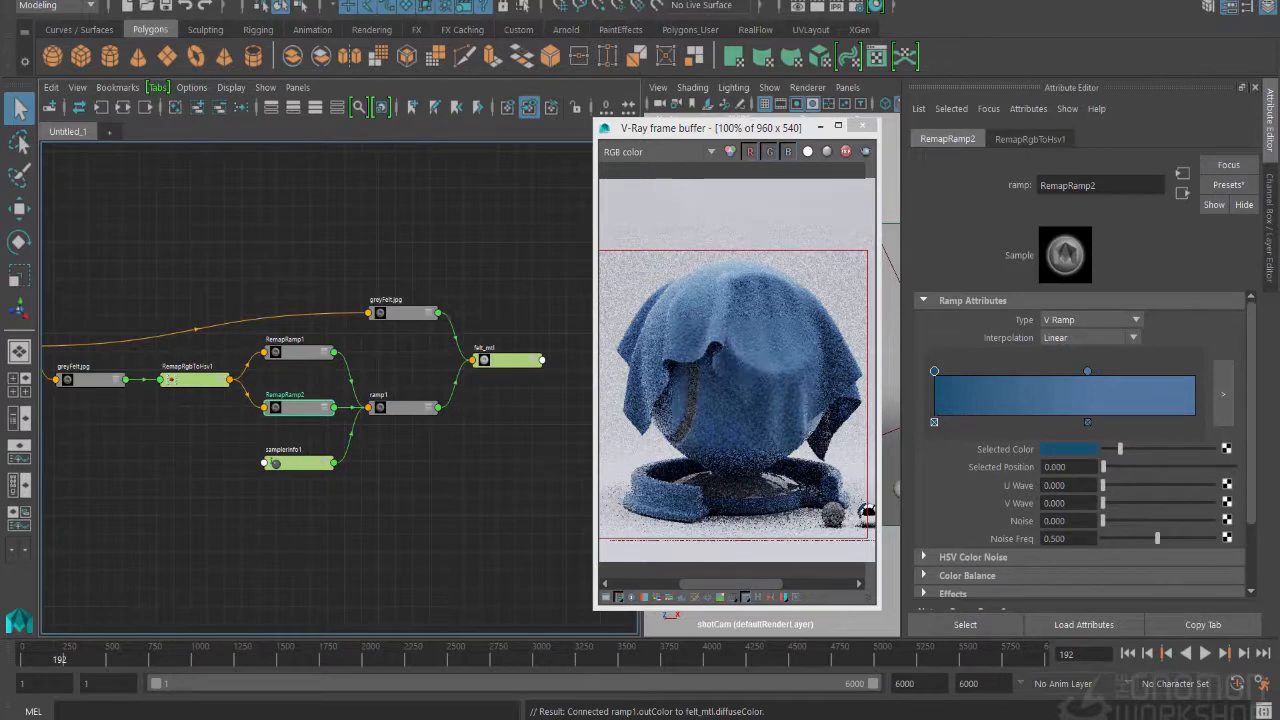
pyautogui.moveTo(1087, 371); pyautogui.dragTo(1184, 371)
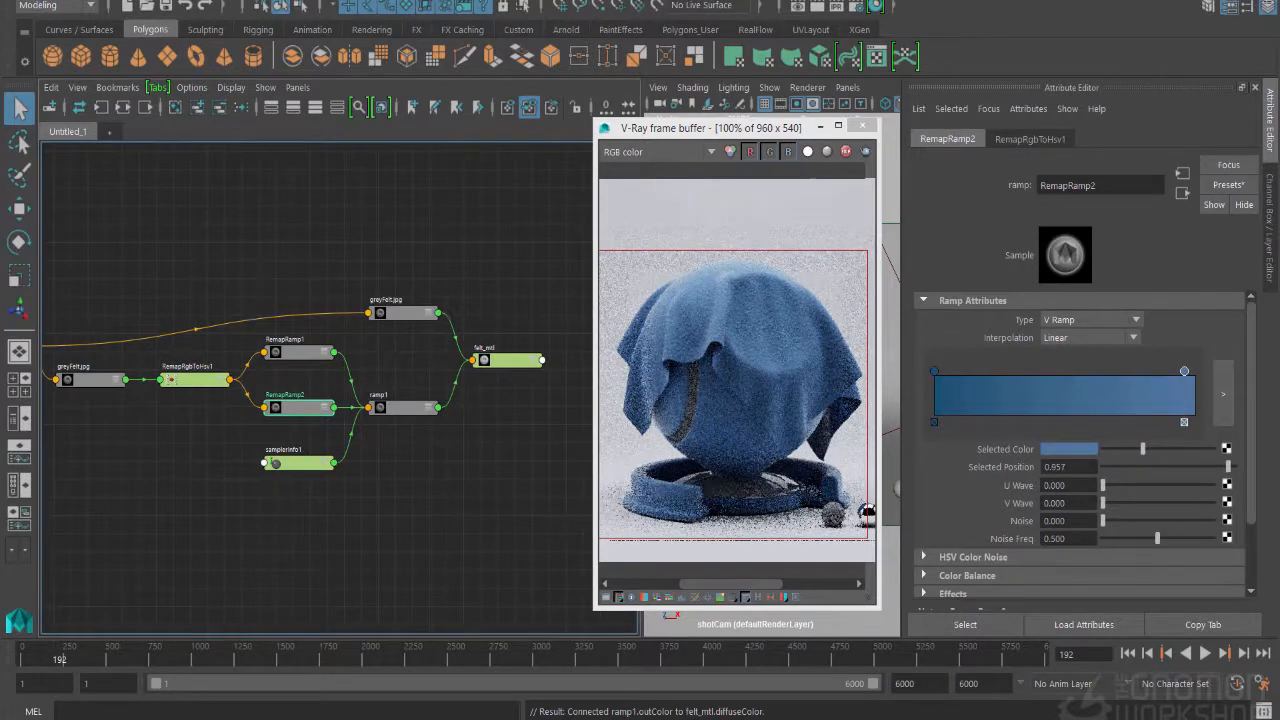
# Step: Change RemapRamp2's blue at position 0.000 to a brighter, more saturated blue
pyautogui.click(934, 371)
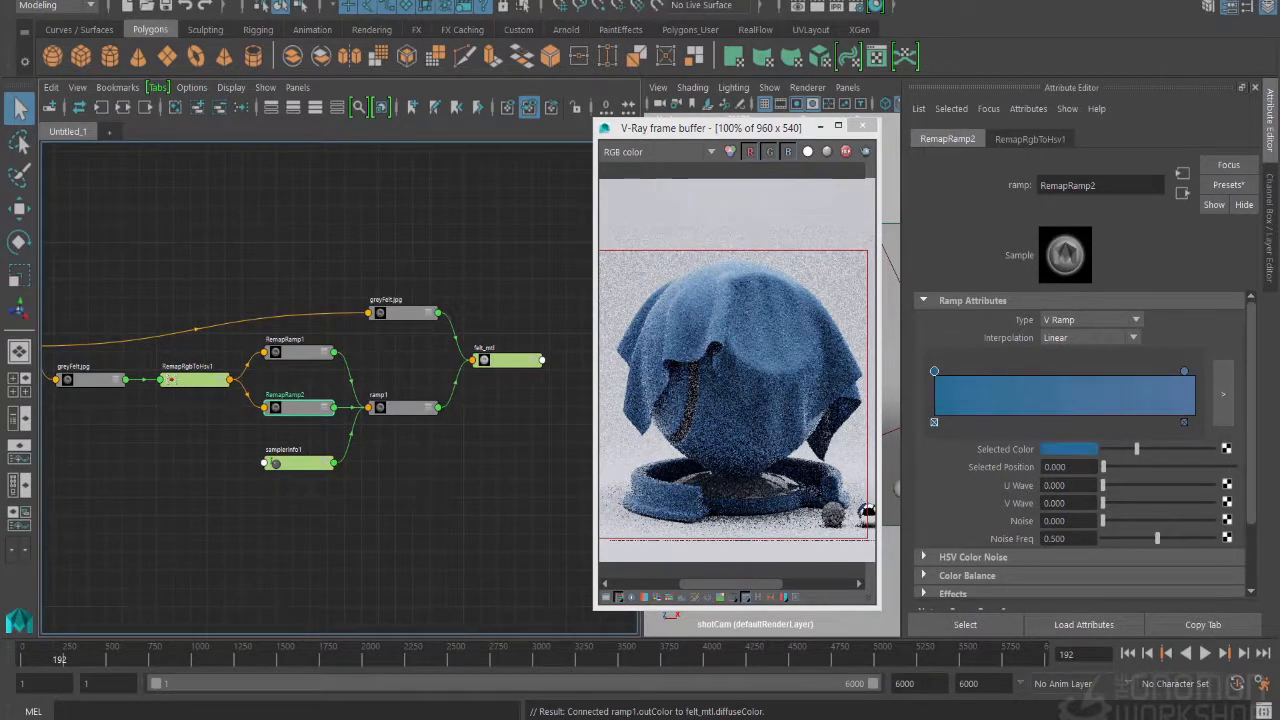
pyautogui.click(1069, 449)
pyautogui.moveTo(1128, 514); pyautogui.dragTo(1140, 514)
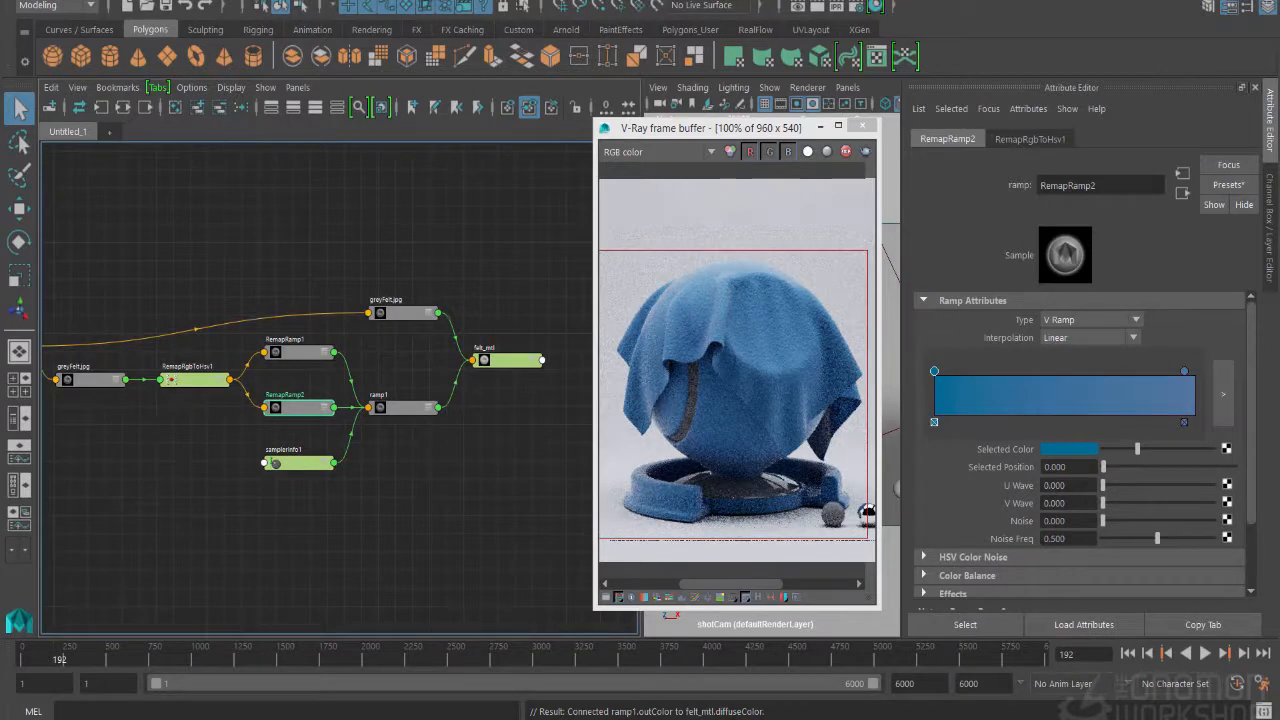
# Step: Set felt_mtl's bump multiplier to 0.15
pyautogui.click(510, 361)
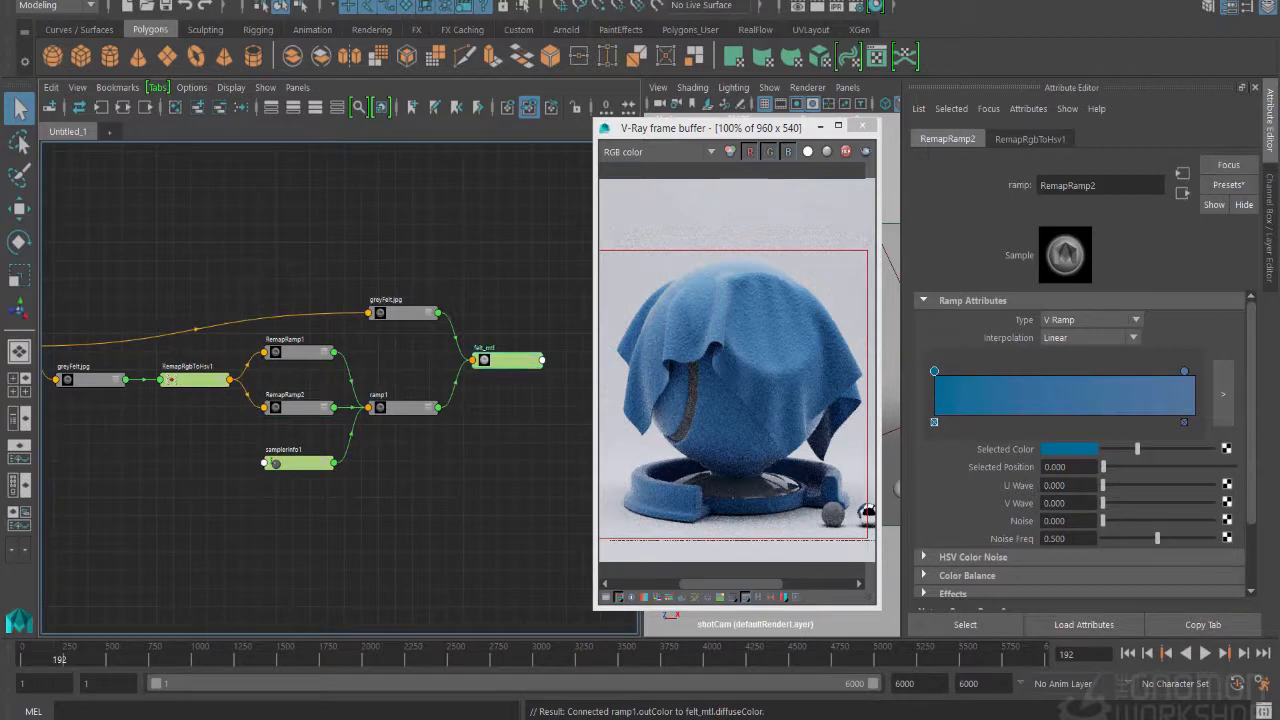
pyautogui.scroll(-2, 1080, 445)
pyautogui.scroll(-3, 1080, 445)
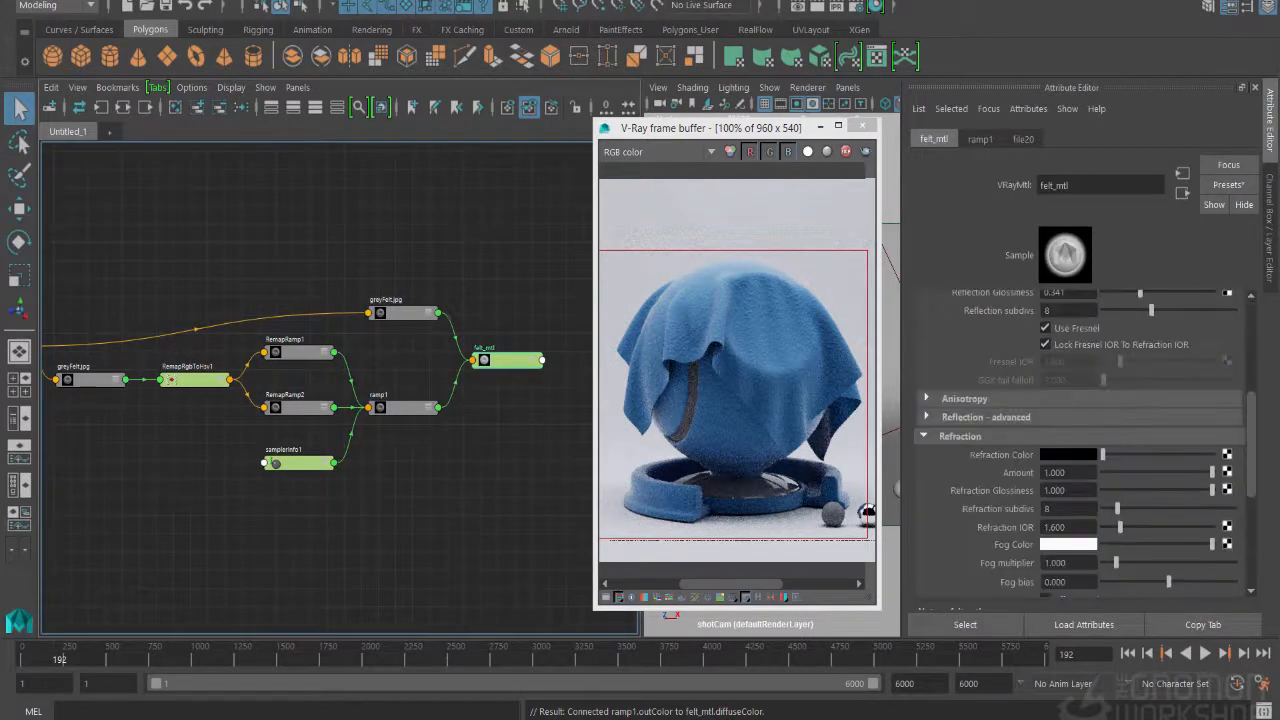
pyautogui.scroll(-4, 1080, 445)
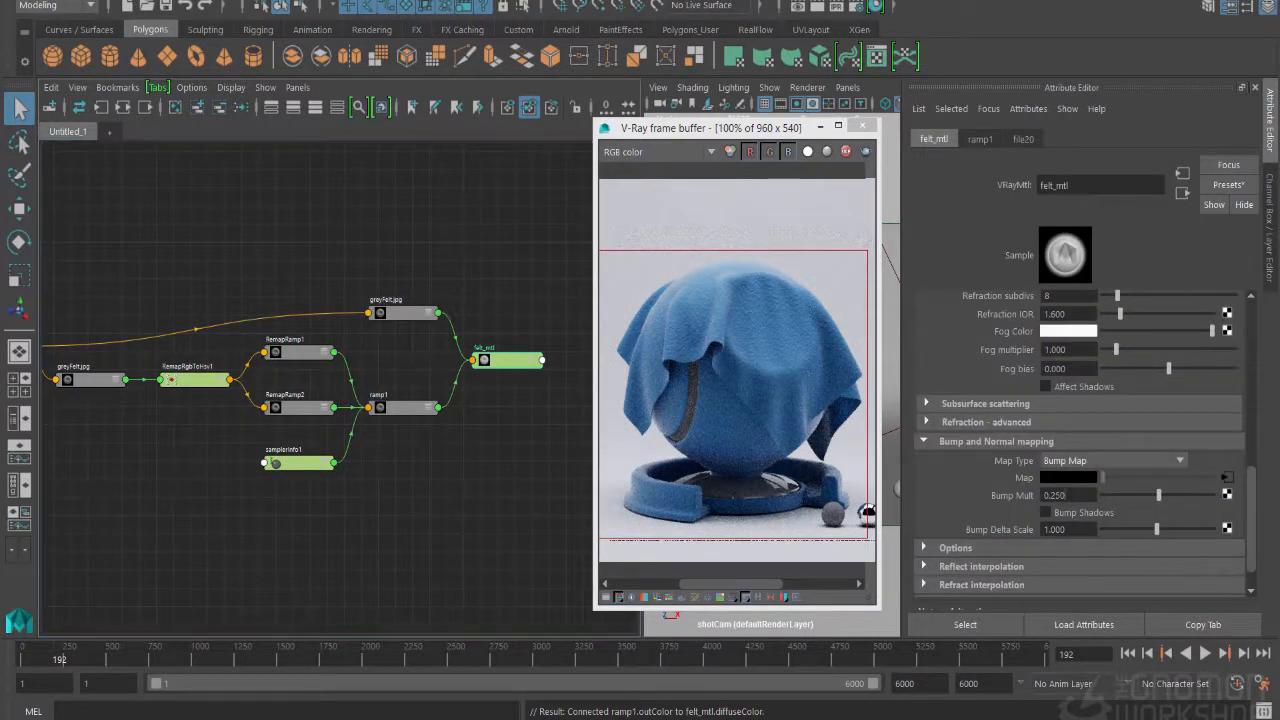
pyautogui.doubleClick(1064, 495)
pyautogui.write('.15')
pyautogui.press('Return')
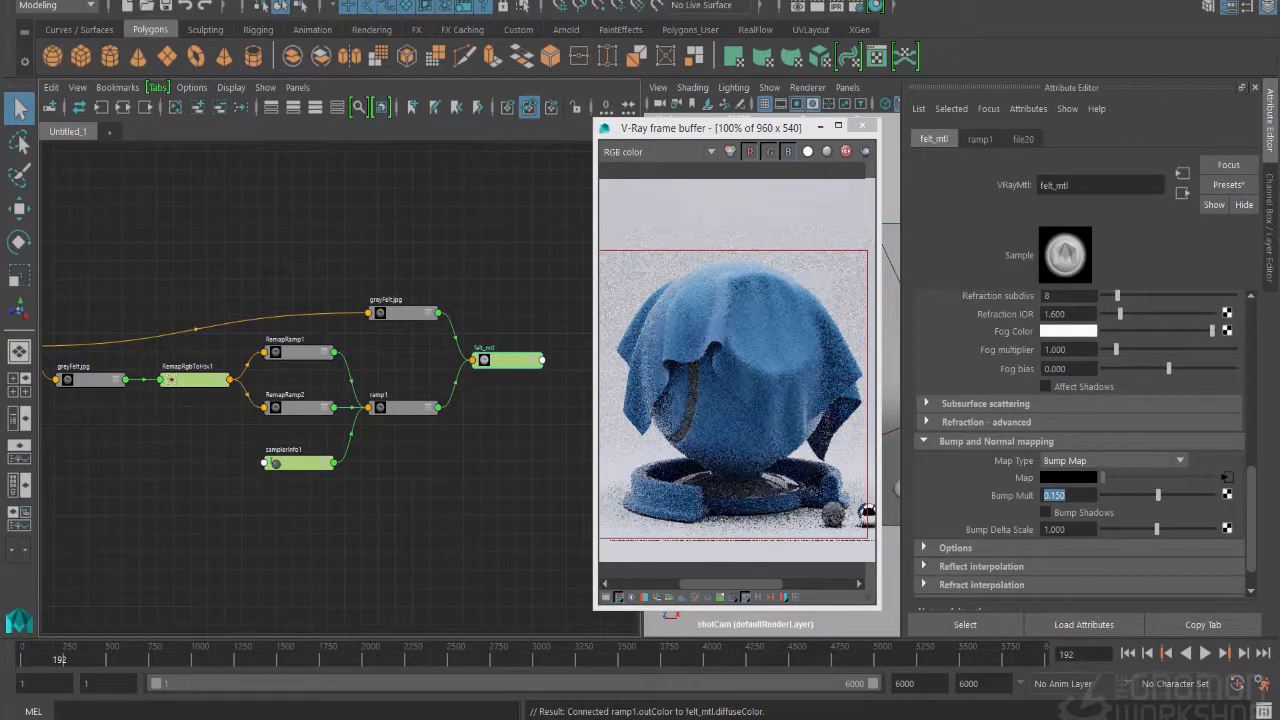
# Step: Brighten RemapRamp1's dark blue at position 0.000 in stages to a medium blue
pyautogui.click(302, 352)
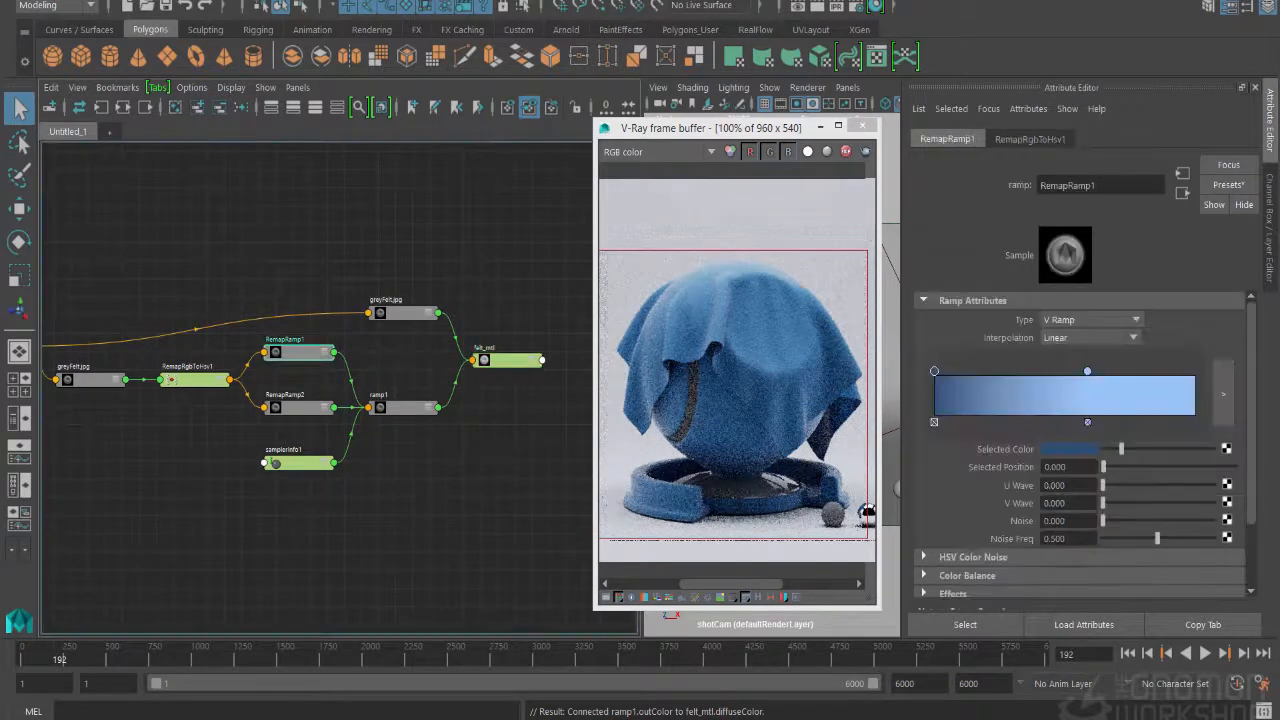
pyautogui.moveTo(1121, 449); pyautogui.dragTo(1130, 449)
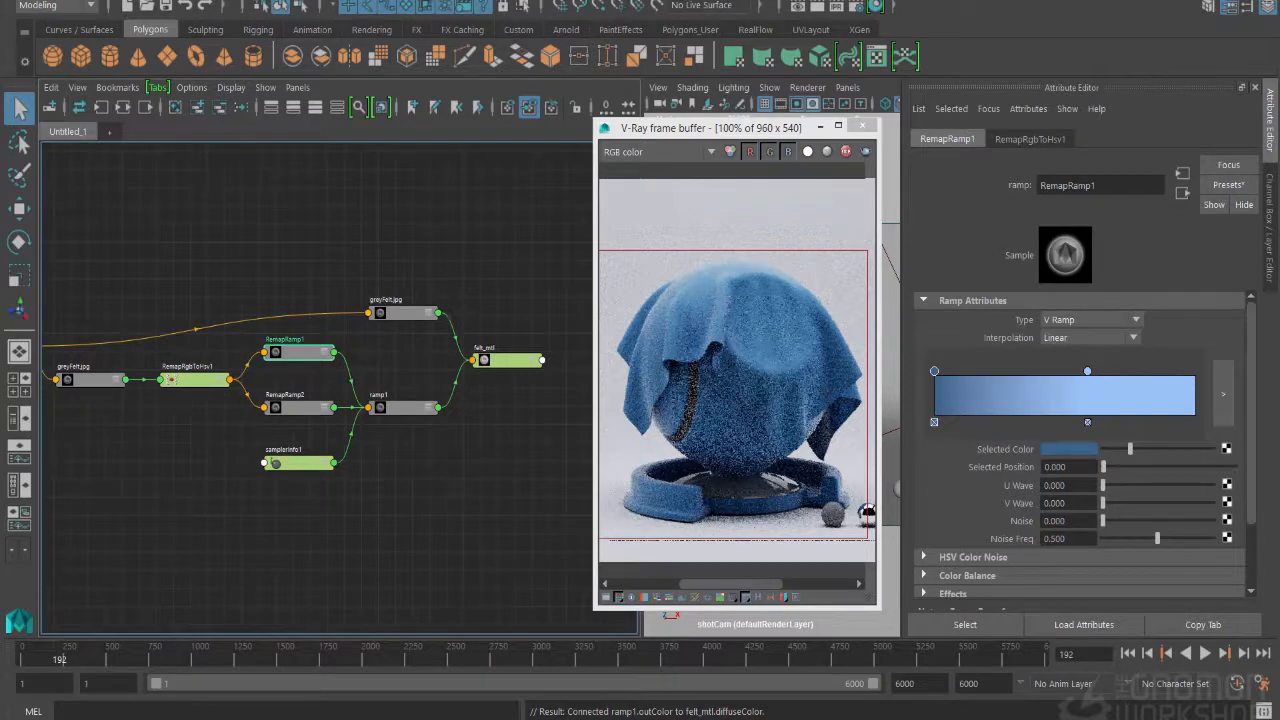
pyautogui.moveTo(1130, 449); pyautogui.dragTo(1138, 449)
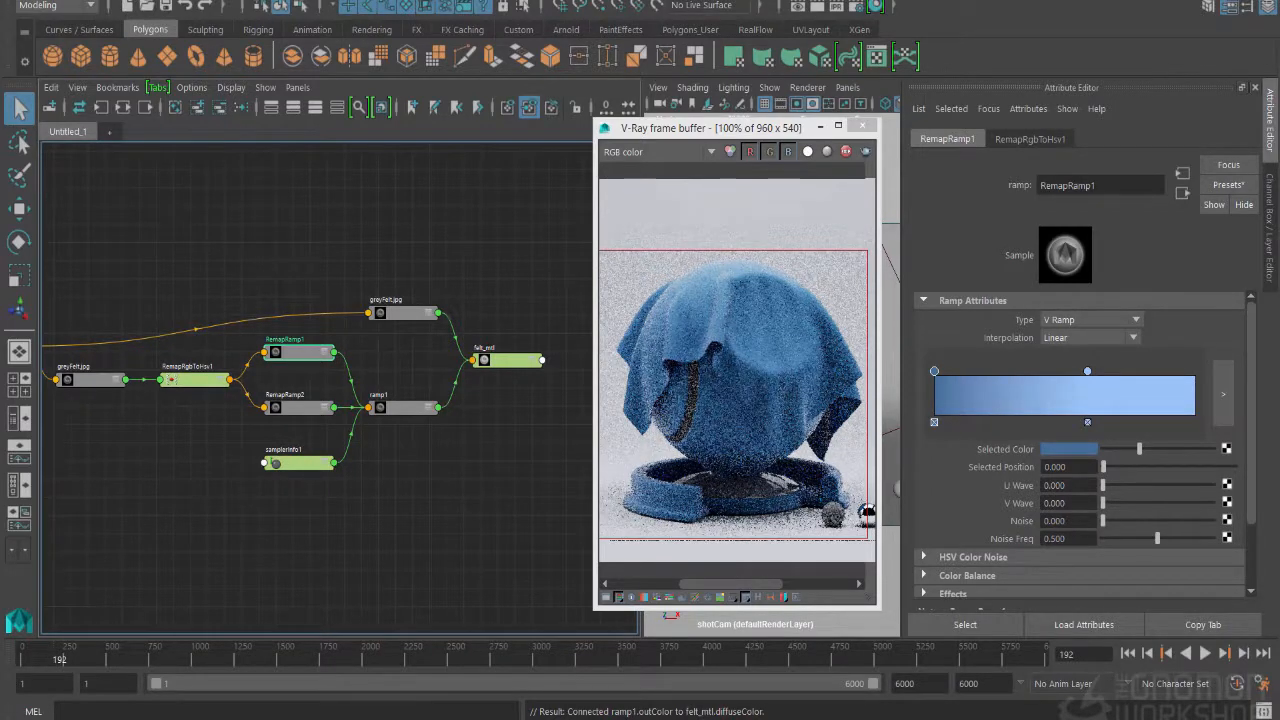
pyautogui.moveTo(1138, 449); pyautogui.dragTo(1152, 449)
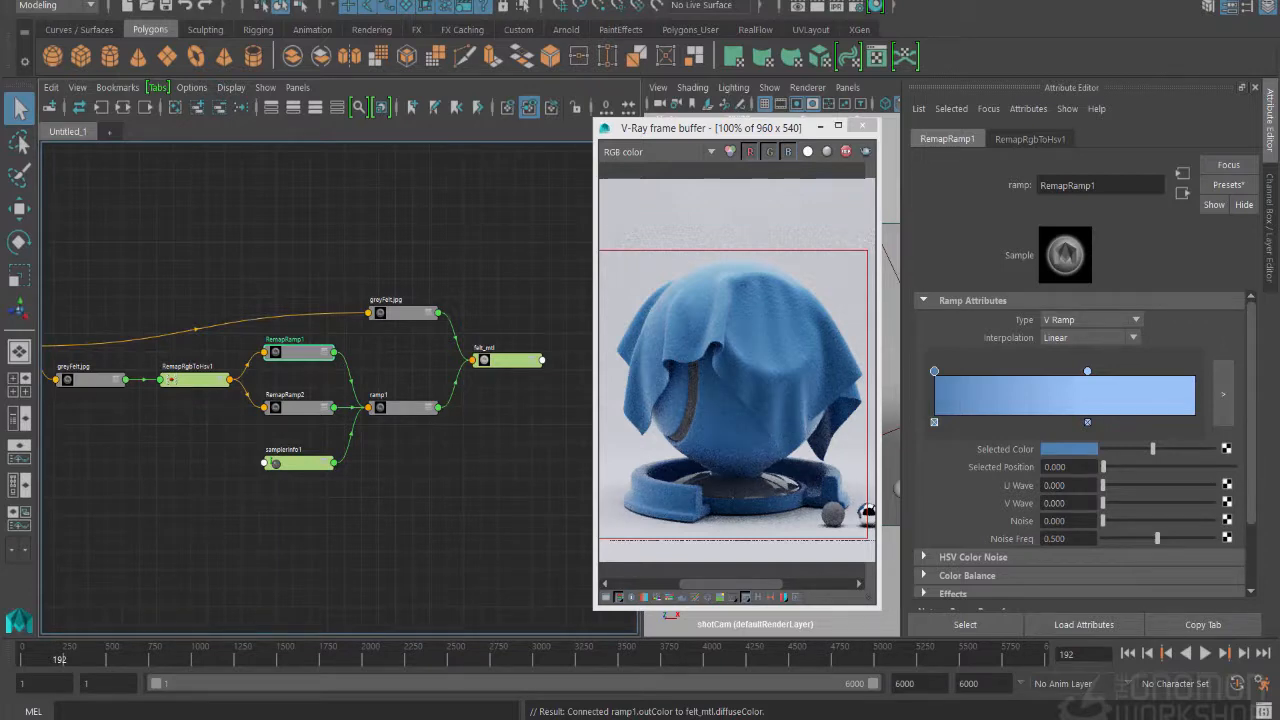
# Step: Raise felt_mtl's reflection glossiness to 0.445
pyautogui.click(510, 361)
pyautogui.scroll(2, 1080, 450)
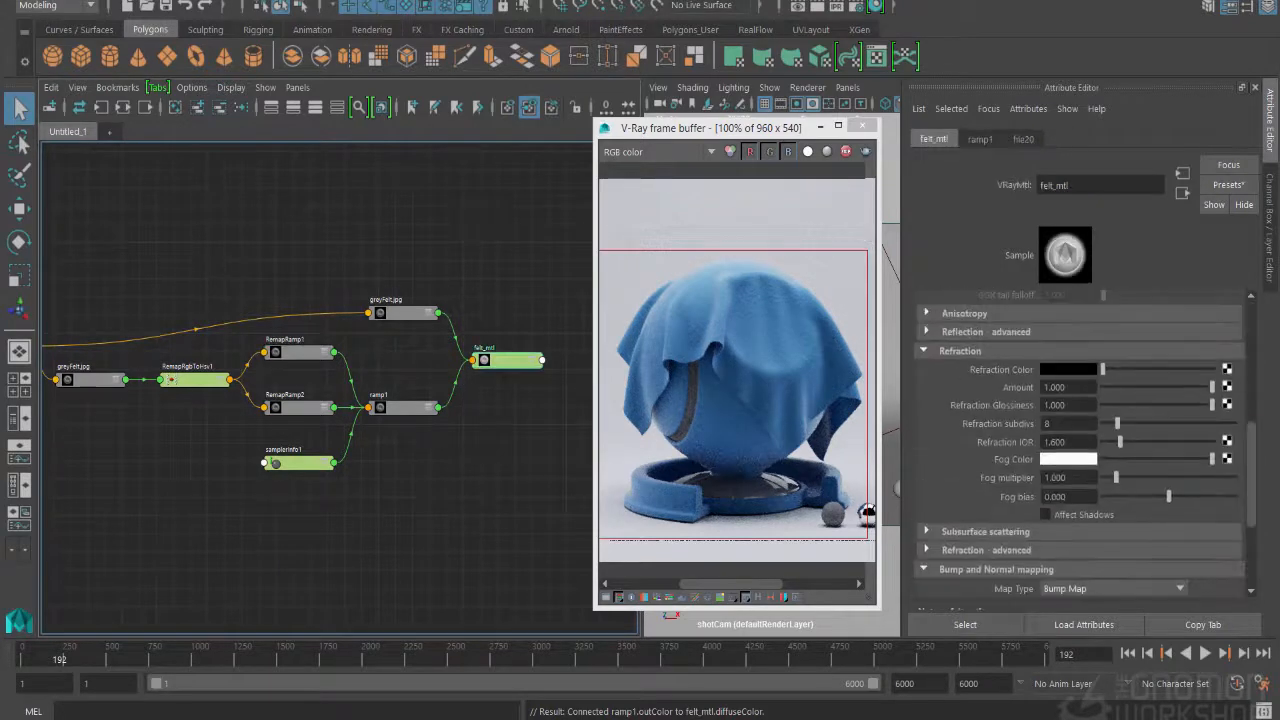
pyautogui.scroll(3, 1080, 450)
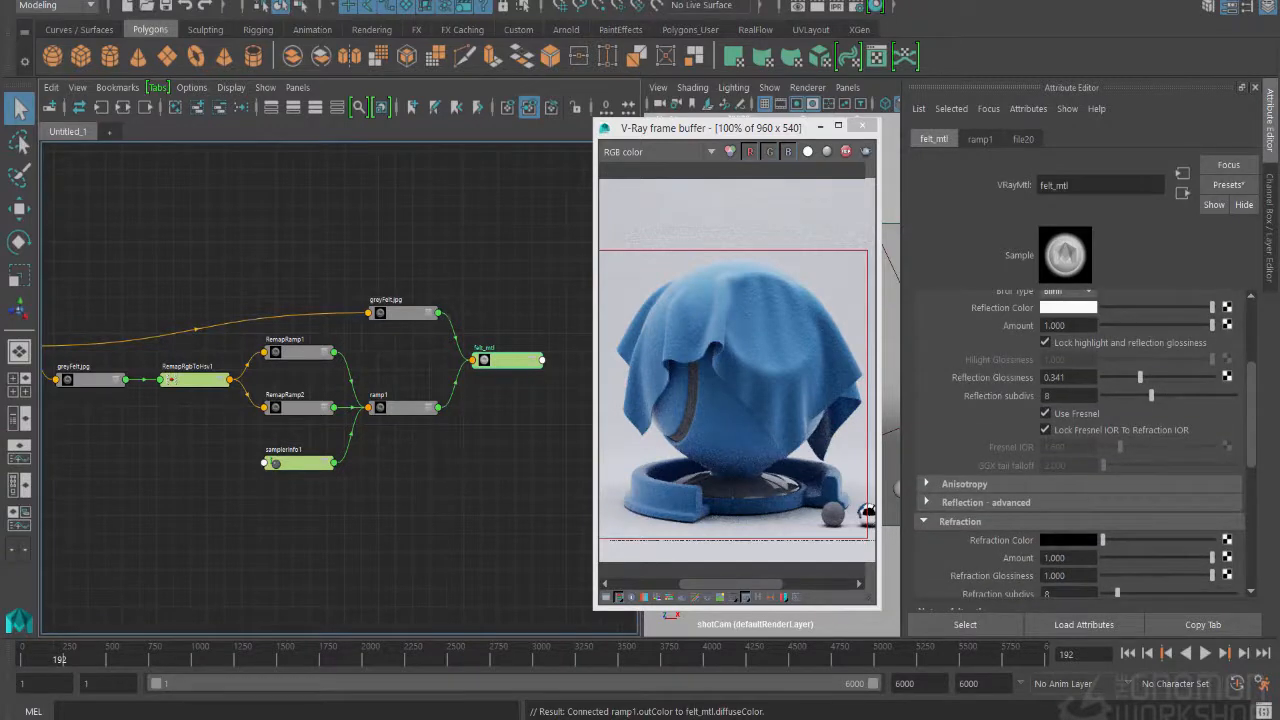
pyautogui.scroll(2, 1080, 450)
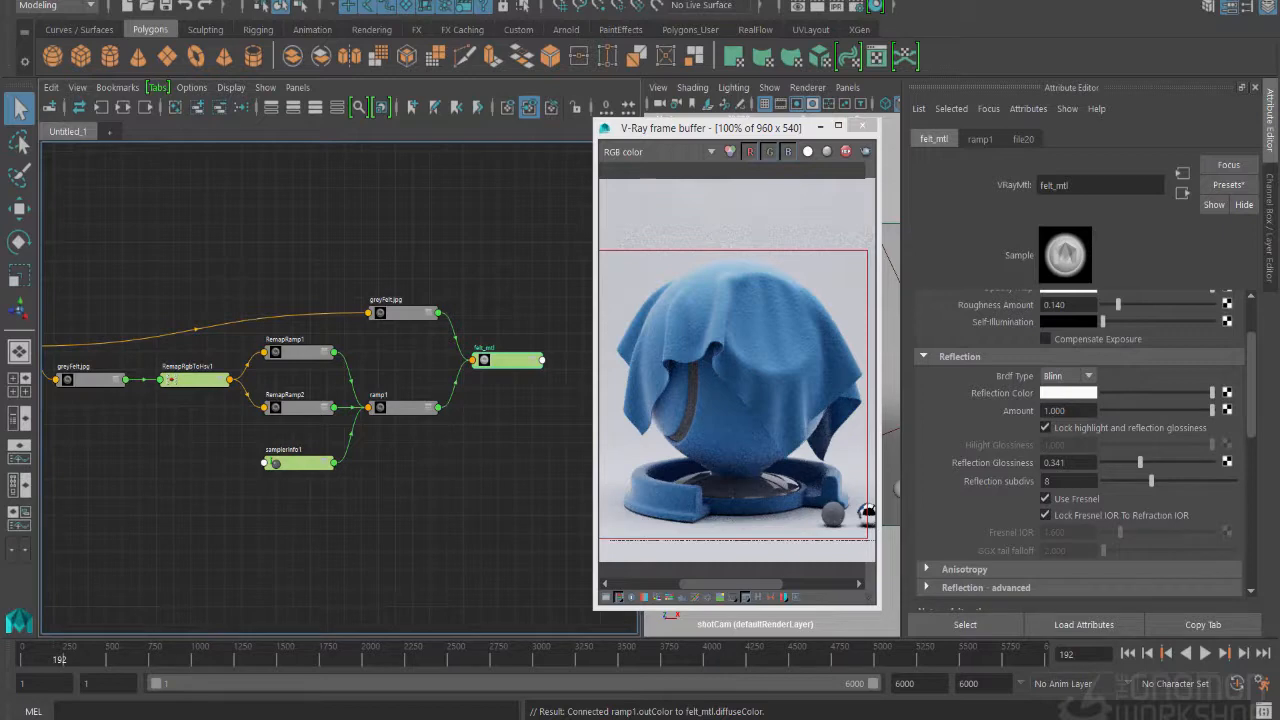
pyautogui.moveTo(1140, 462); pyautogui.dragTo(1151, 462)
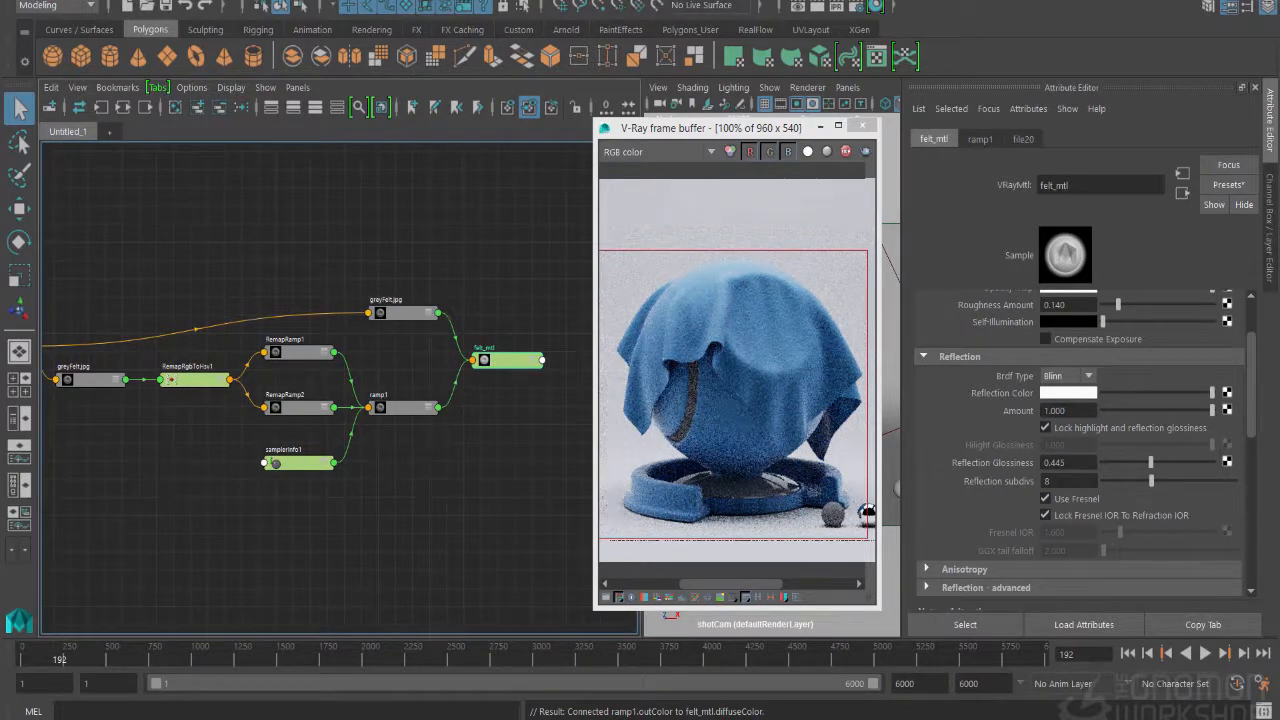
# Step: Unlock felt_mtl's Fresnel IOR from the refraction IOR, try 1.33, and settle on a Fresnel IOR of 1.5
pyautogui.click(1045, 515)
pyautogui.doubleClick(1056, 532)
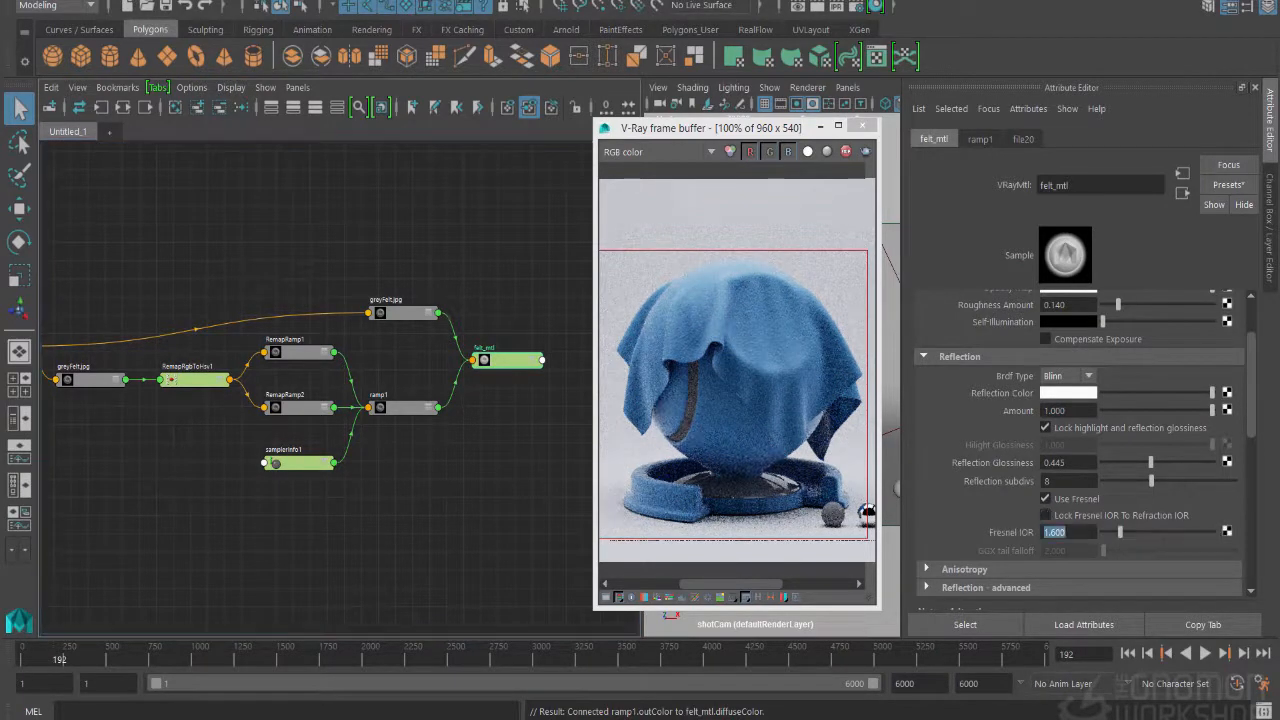
pyautogui.write('1.33')
pyautogui.press('Return')
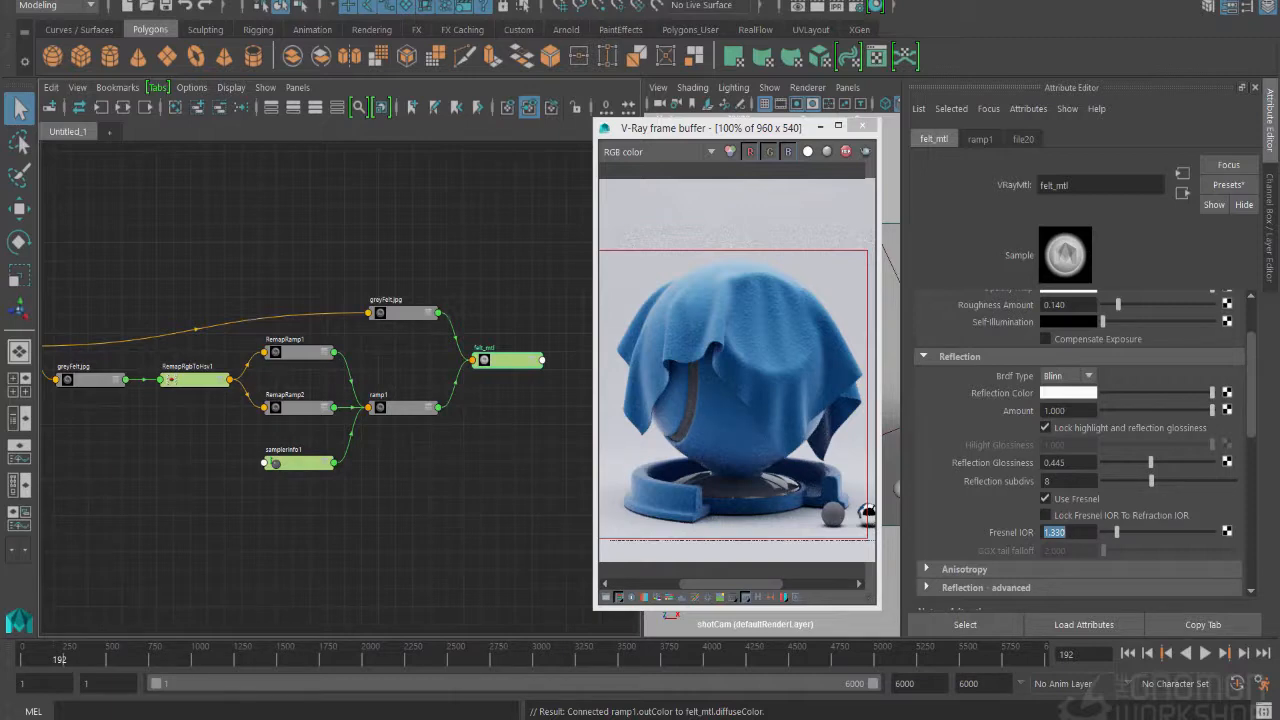
pyautogui.write('1.5')
pyautogui.press('Return')
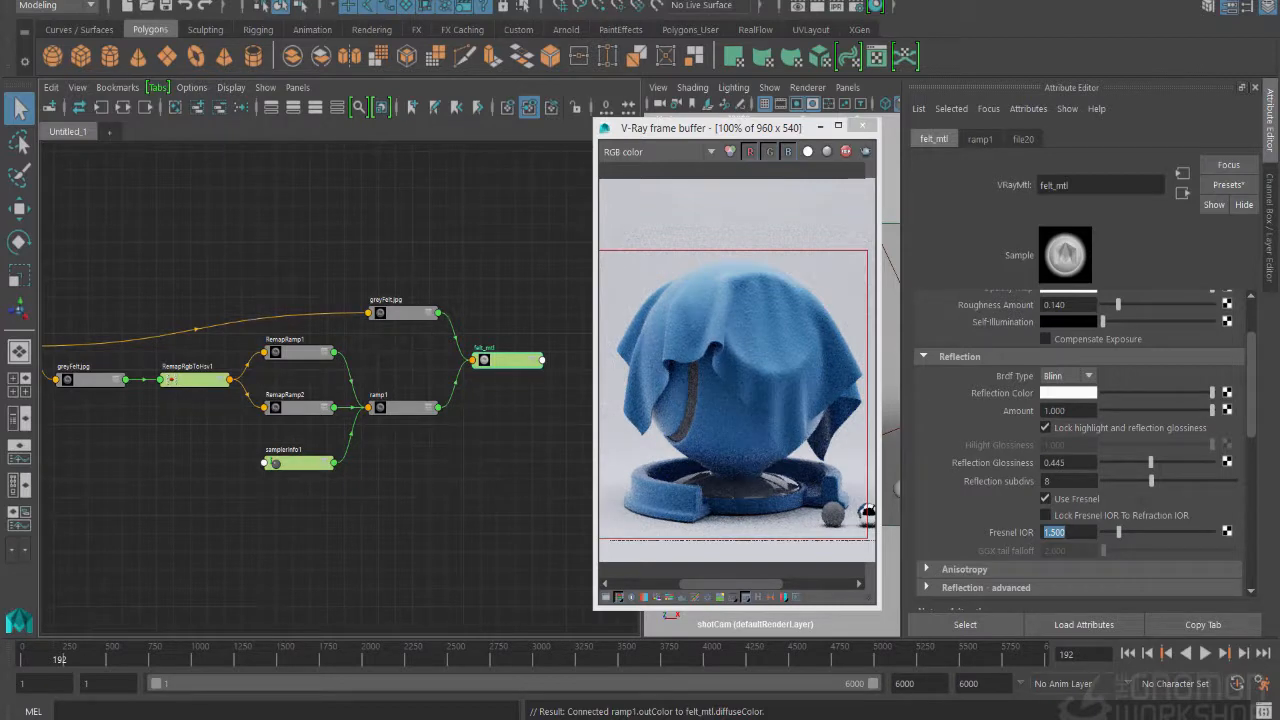
# Step: Change RemapRamp2's blue at position 0.000 to a brighter, less saturated blue with a slightly shifted hue
pyautogui.click(300, 407)
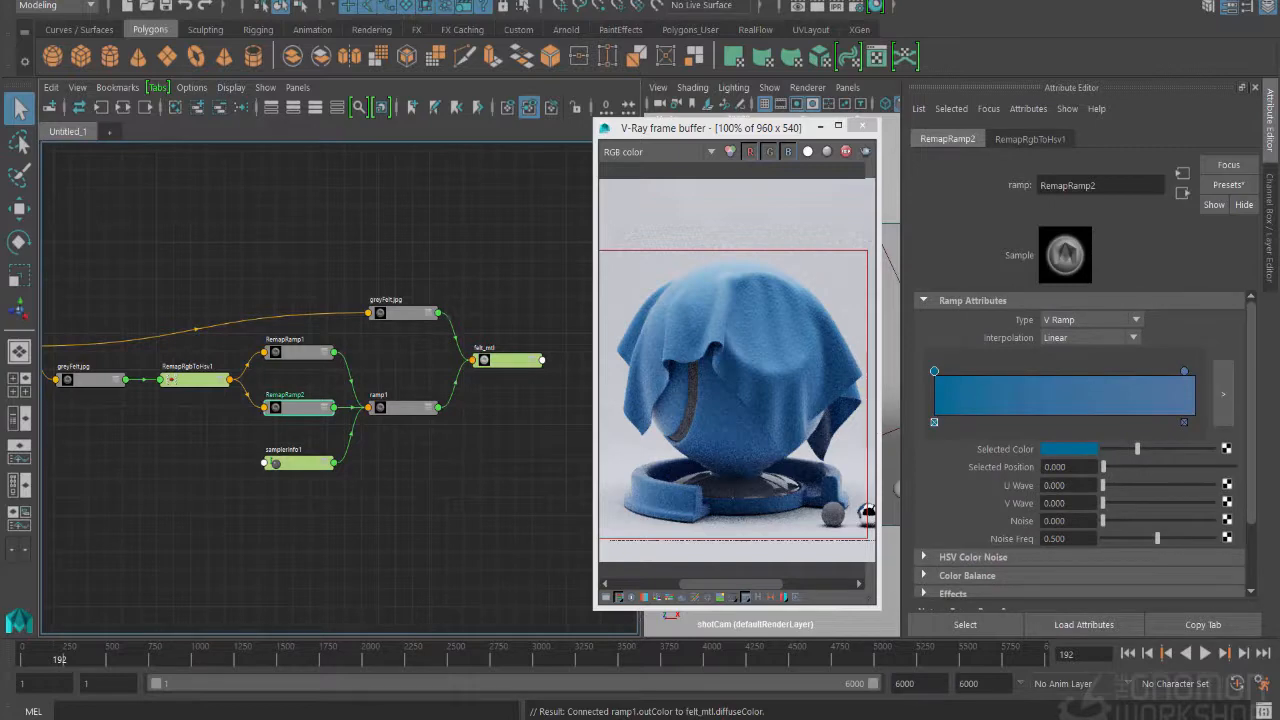
pyautogui.click(1068, 449)
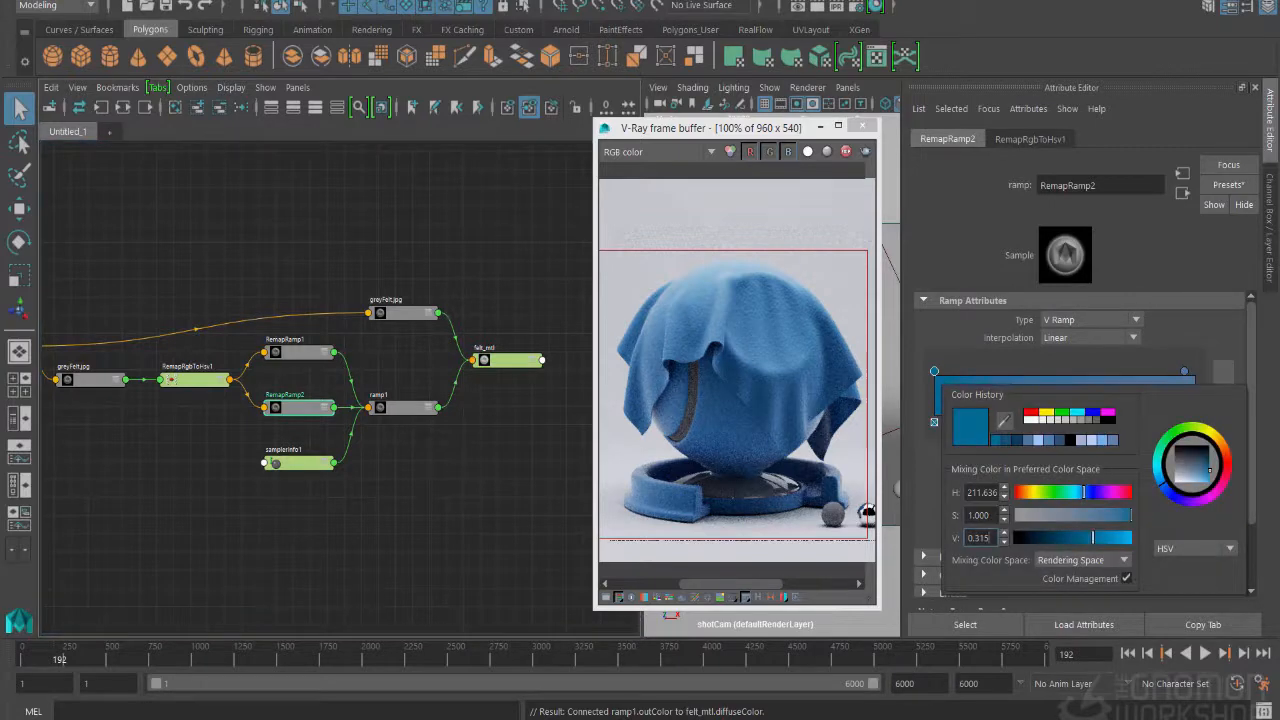
pyautogui.moveTo(1083, 492); pyautogui.dragTo(1085, 492)
pyautogui.moveTo(1093, 538); pyautogui.dragTo(1121, 515)
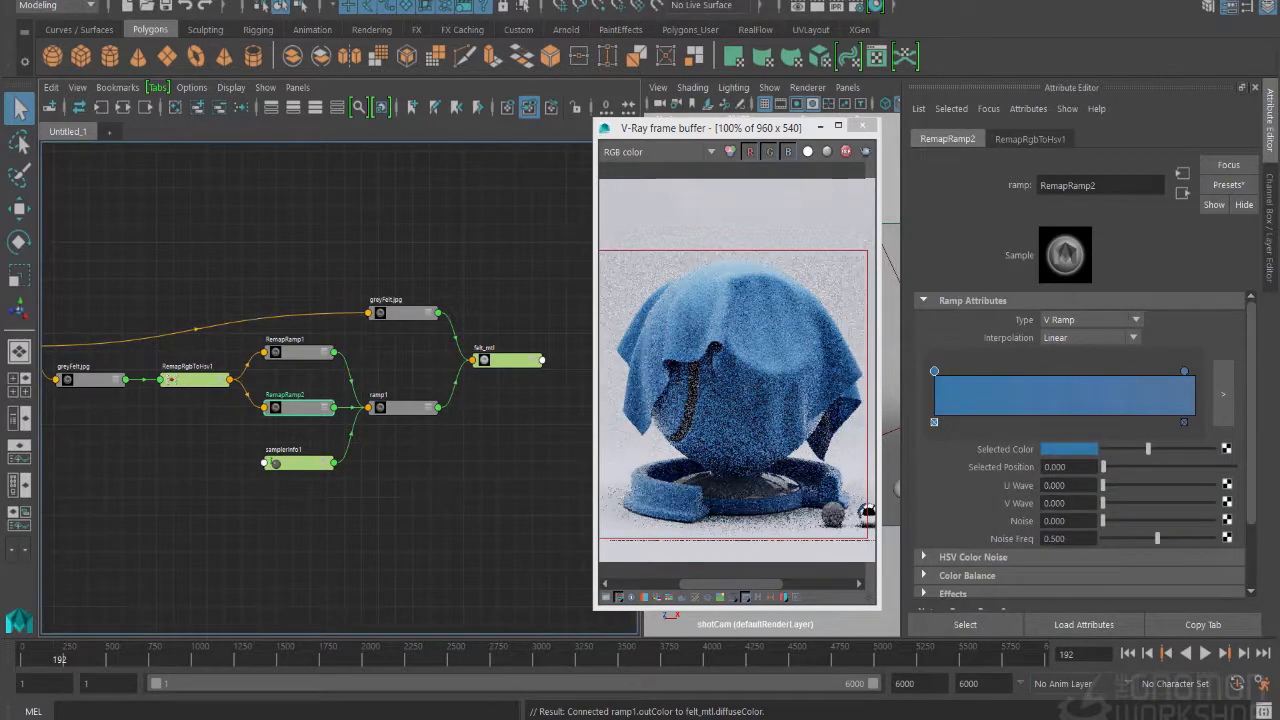
pyautogui.click(1184, 371)
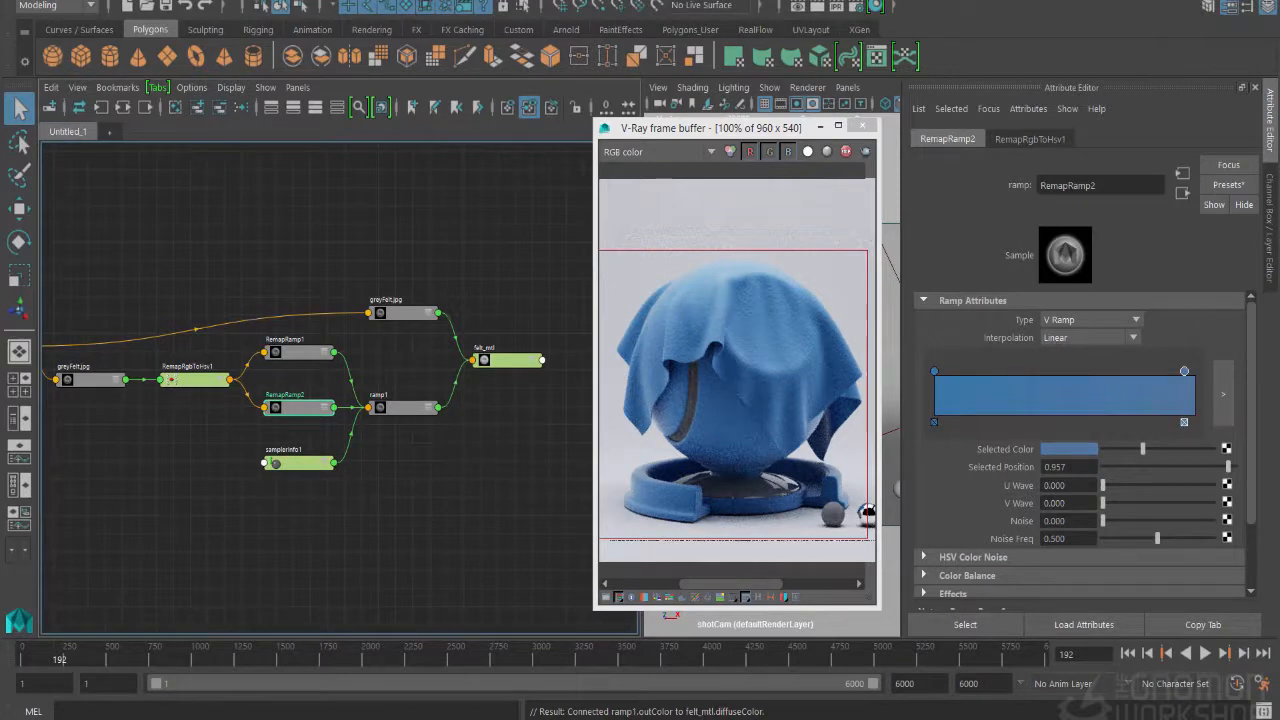
pyautogui.keyDown('alt'); pyautogui.moveTo(300, 500); pyautogui.dragTo(339, 491, button='middle'); pyautogui.keyUp('alt')
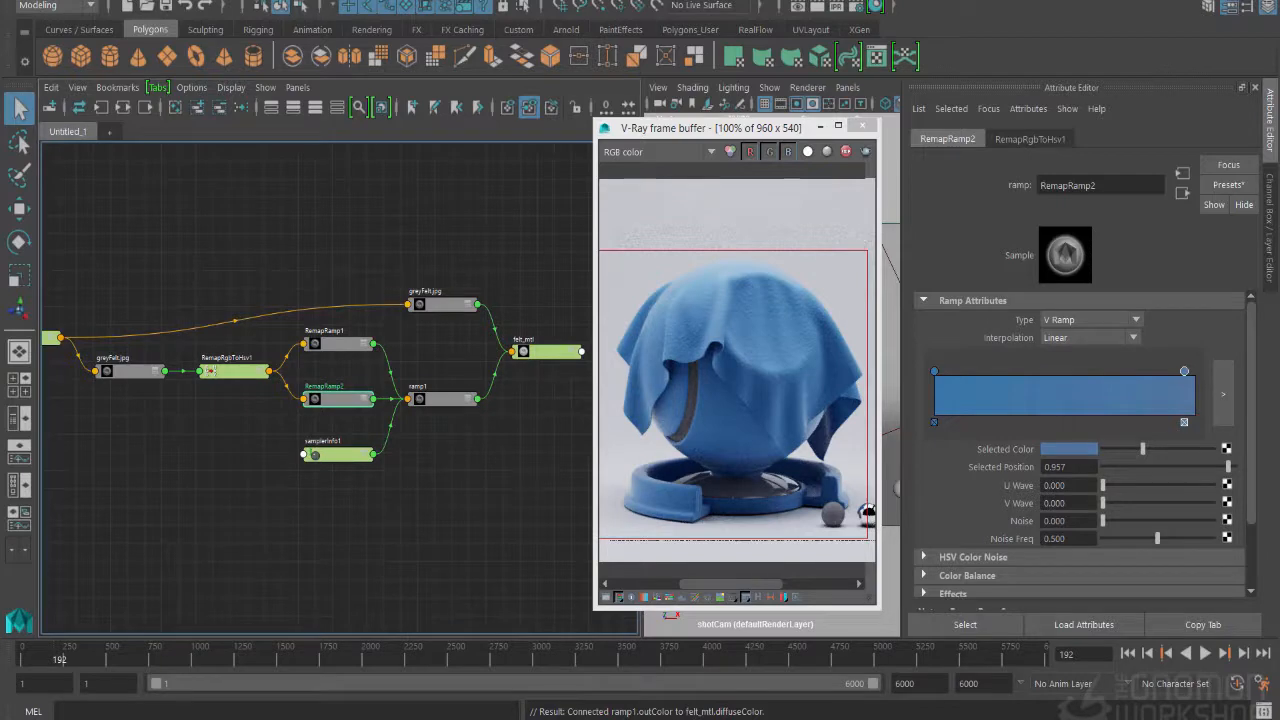
pyautogui.click(934, 371)
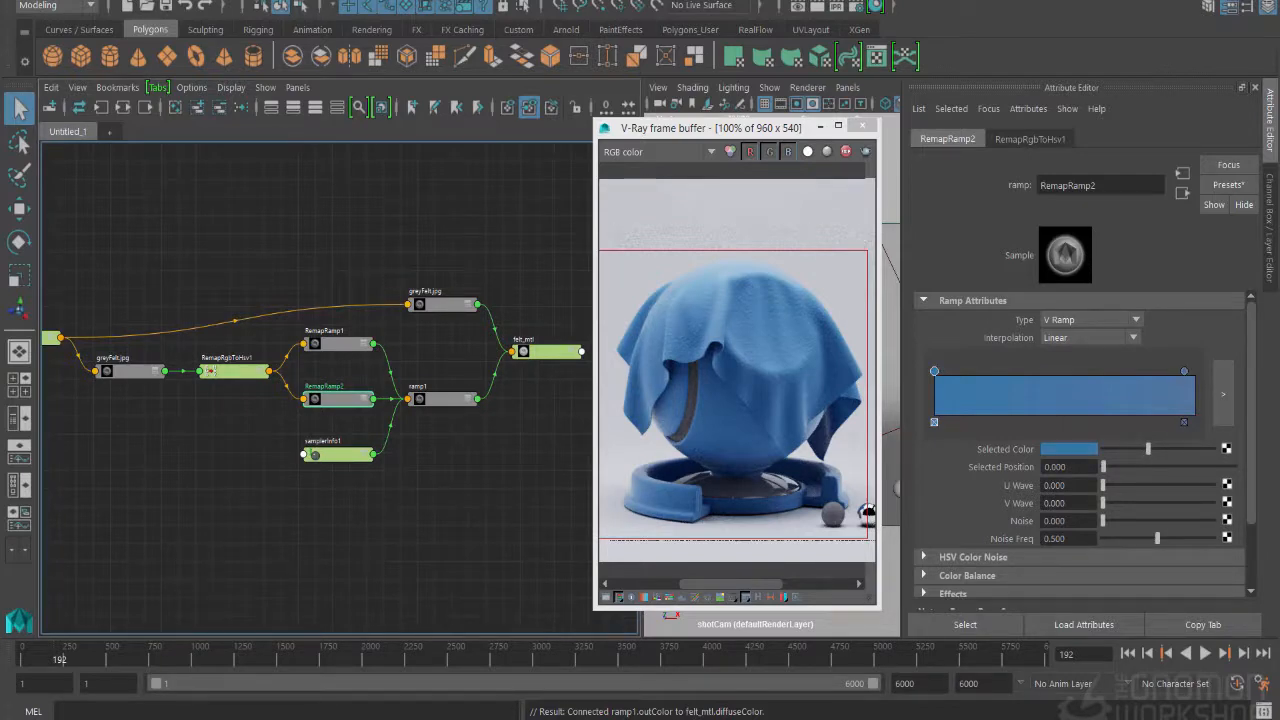
pyautogui.scroll(-2, 1080, 445)
pyautogui.click(952, 512)
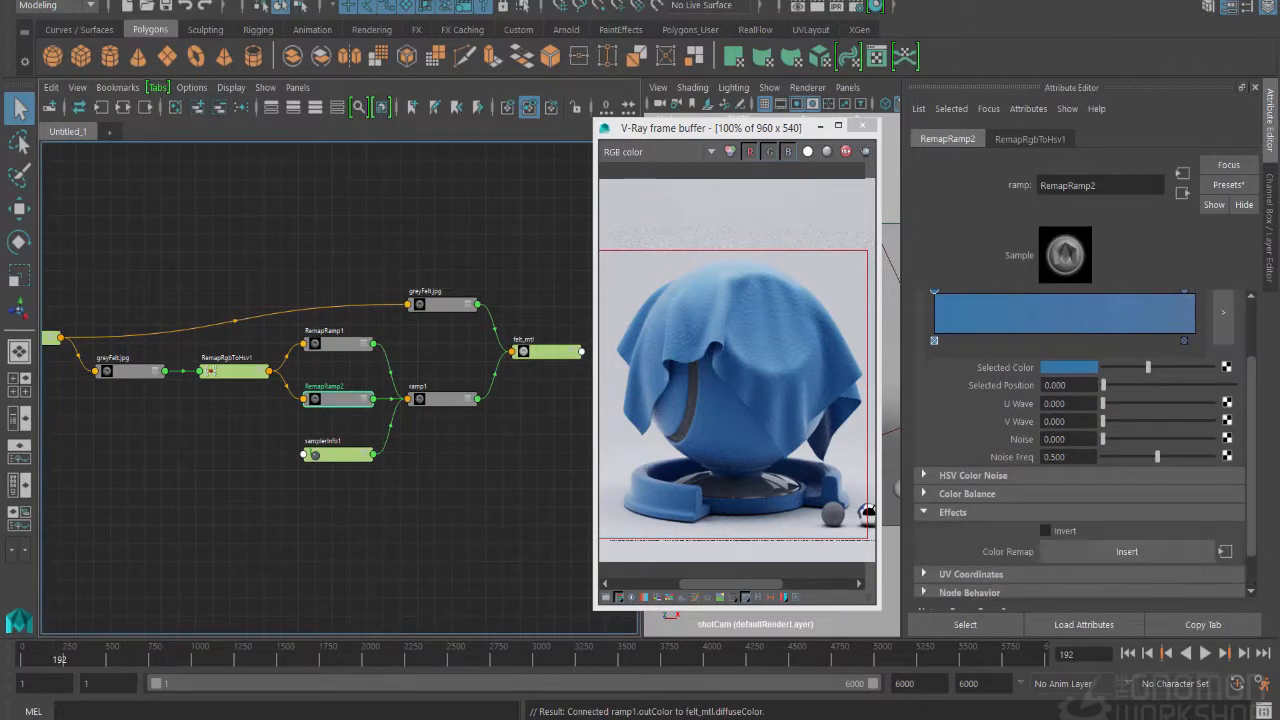
pyautogui.scroll(2, 1080, 445)
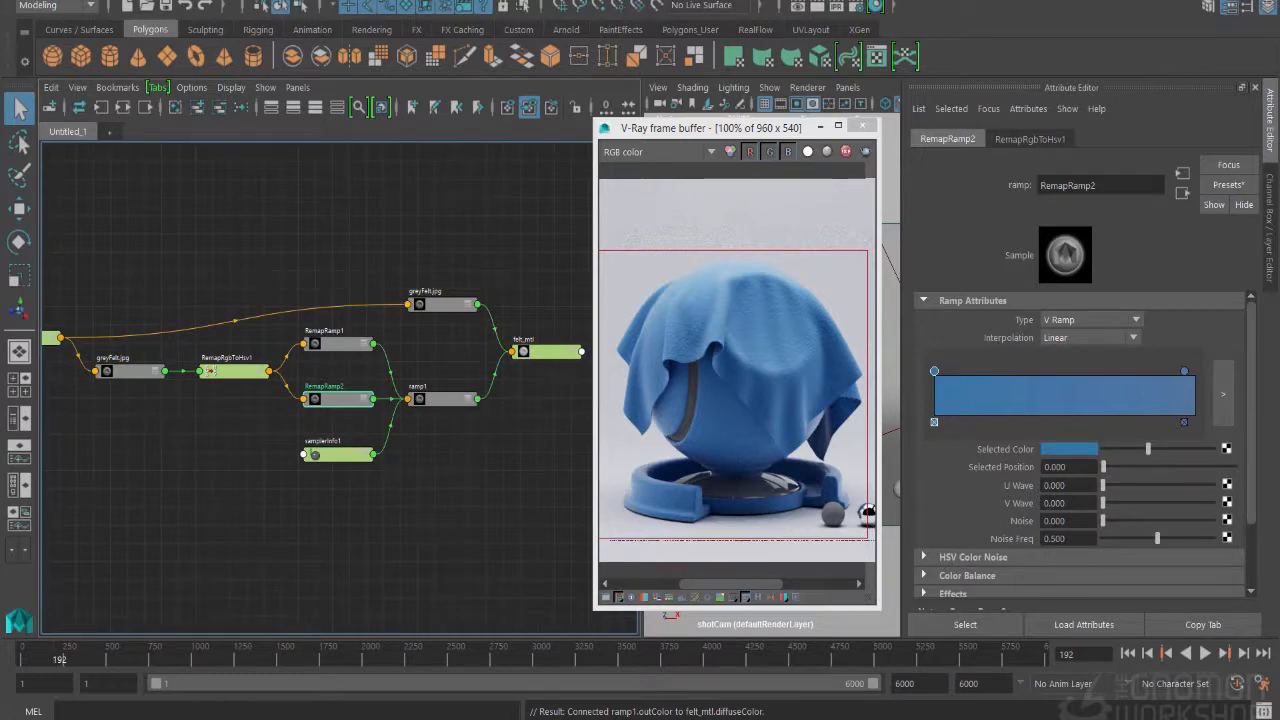
# Step: Tint felt_mtl's white reflection color to a light blue by raising its saturation
pyautogui.click(548, 352)
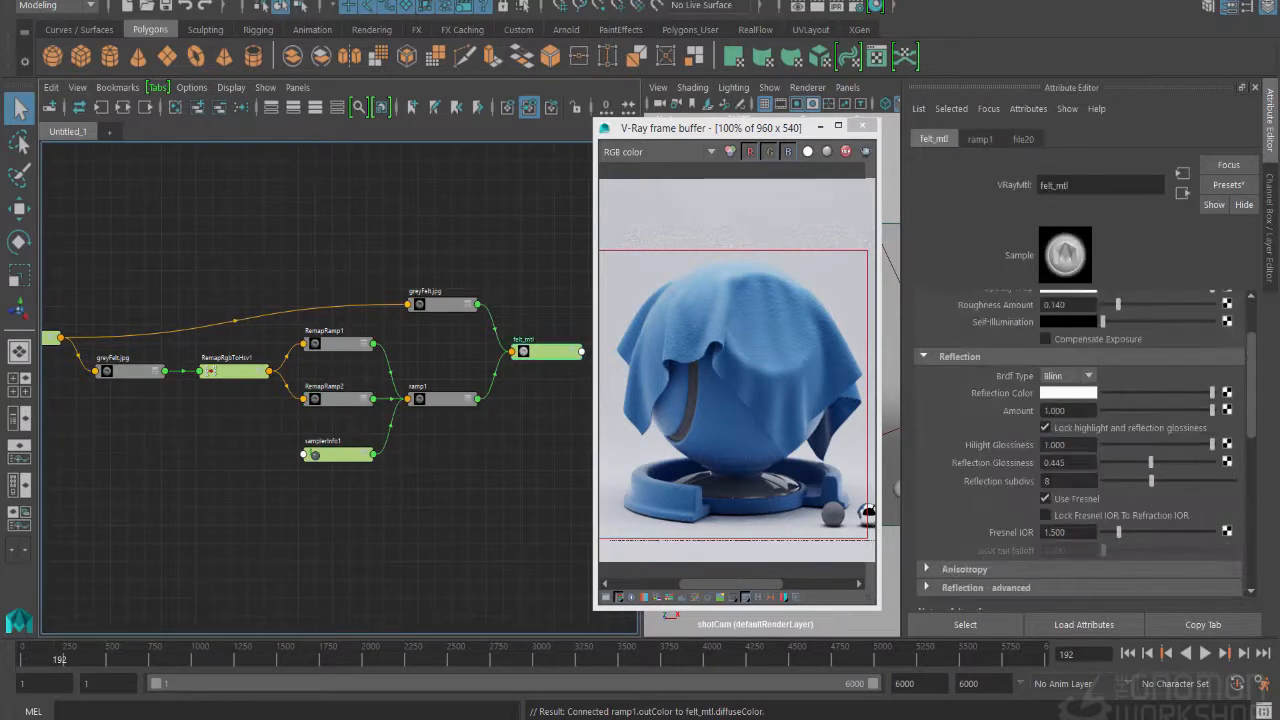
pyautogui.scroll(2, 1080, 445)
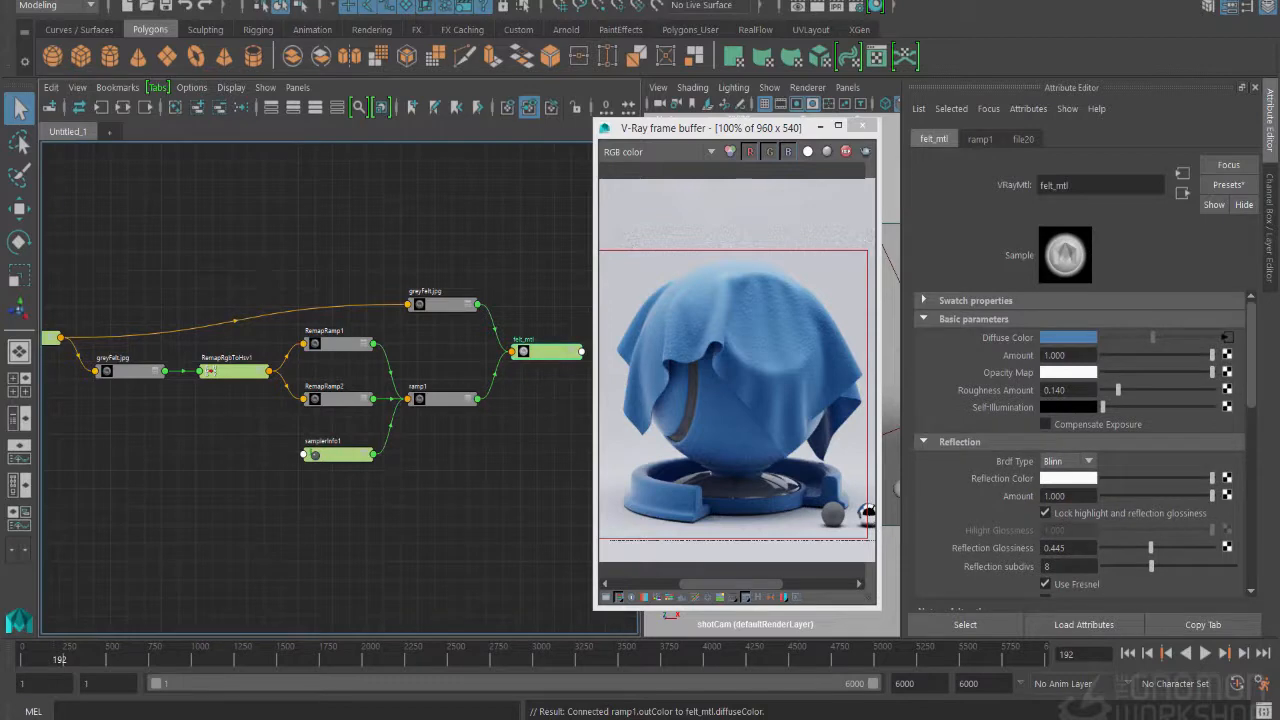
pyautogui.click(1074, 478)
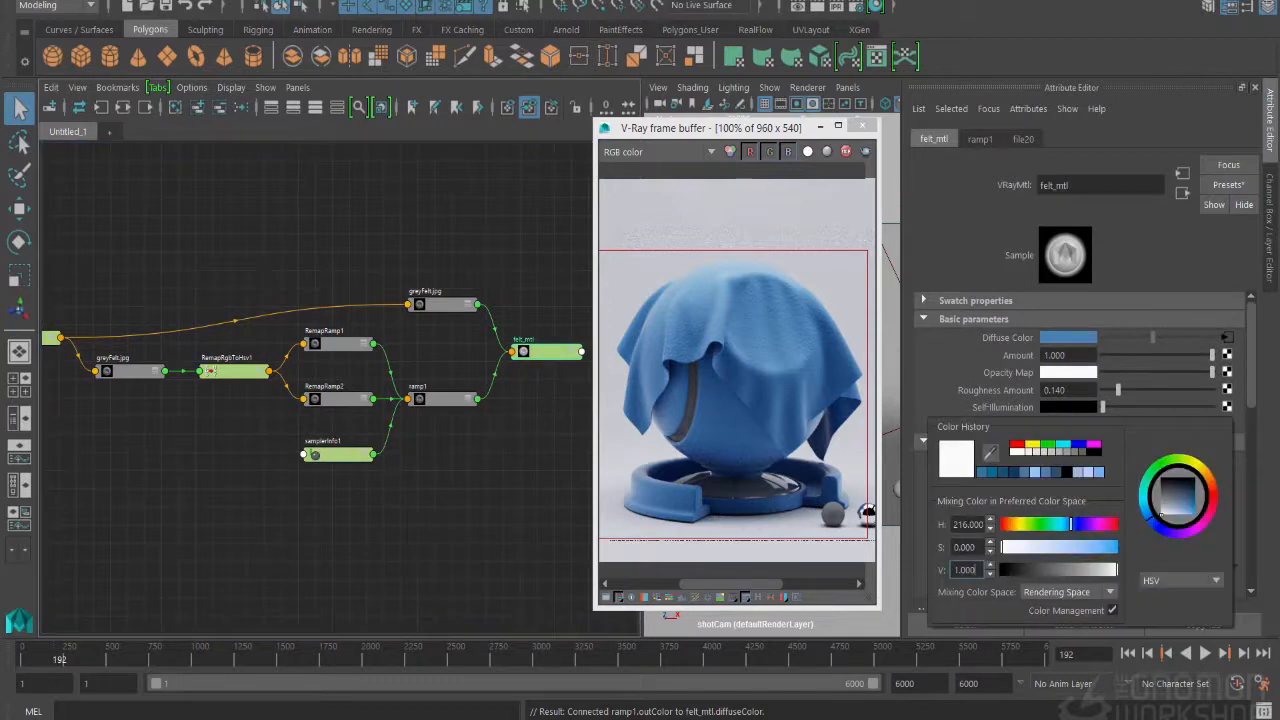
pyautogui.moveTo(1066, 547); pyautogui.dragTo(1080, 547)
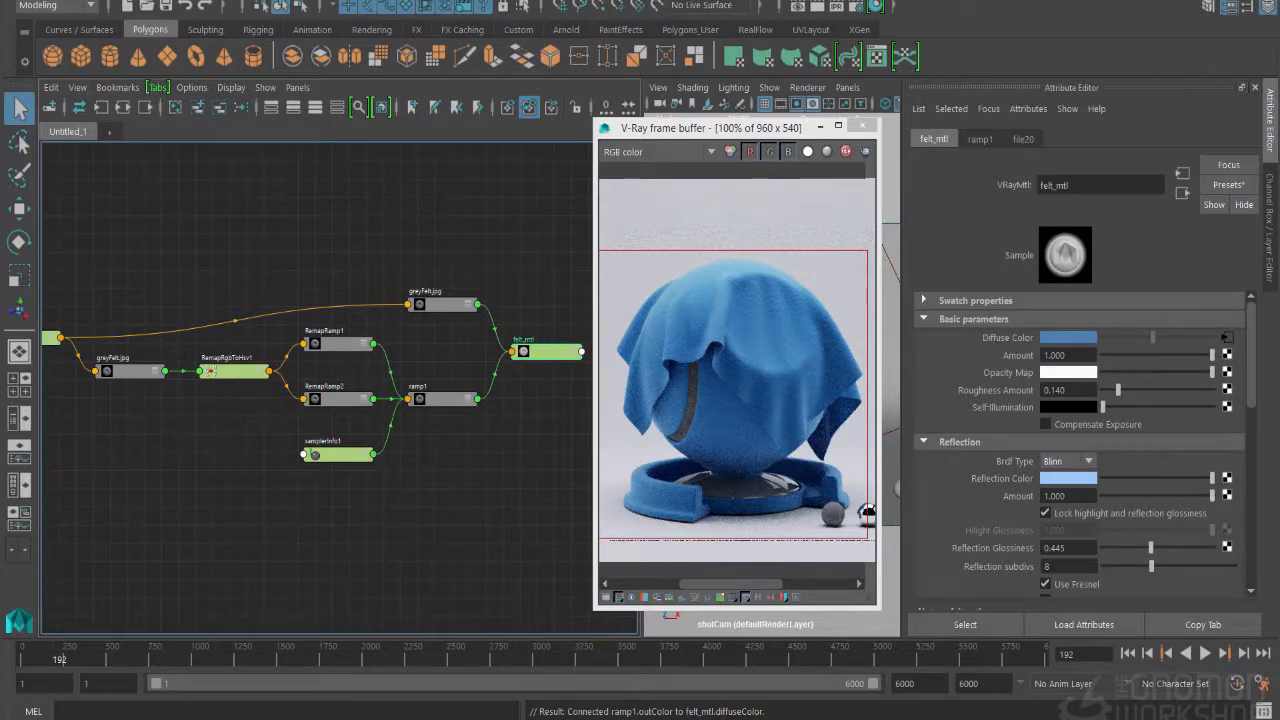
# Step: Set felt_mtl's bump multiplier to 0.1
pyautogui.scroll(-3, 1080, 450)
pyautogui.scroll(-8, 1080, 440)
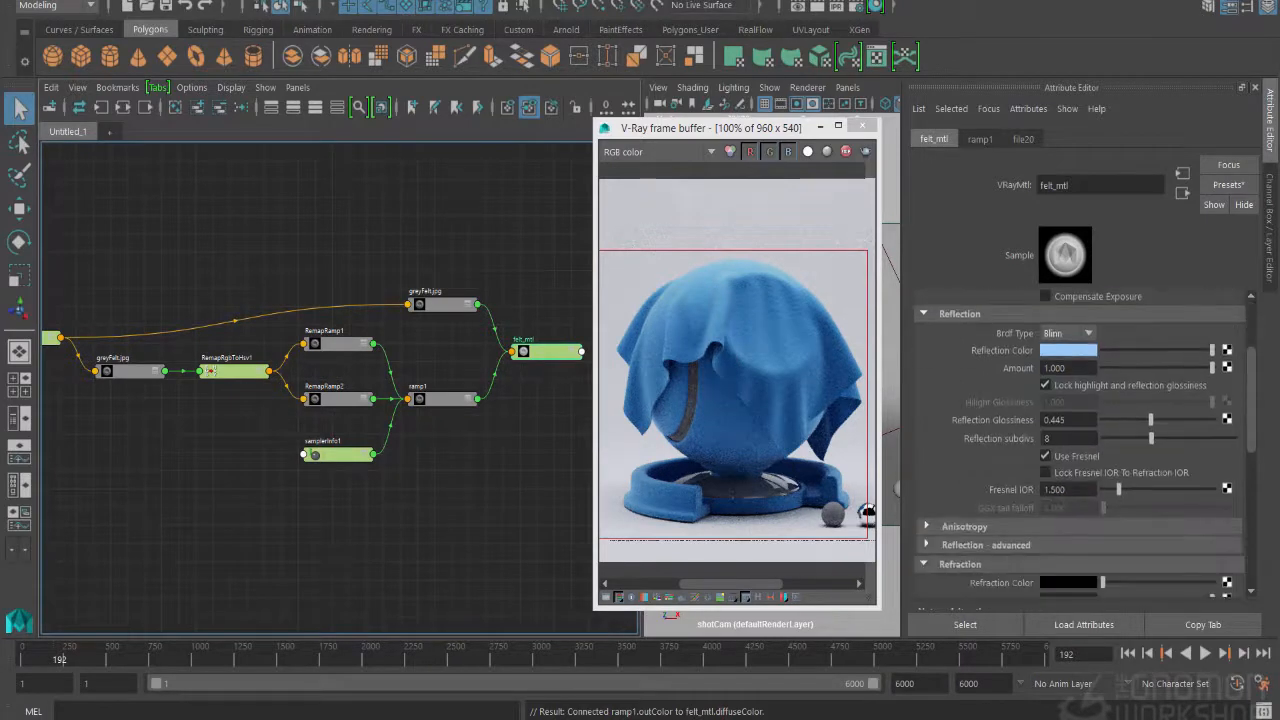
pyautogui.scroll(-3, 1056, 470)
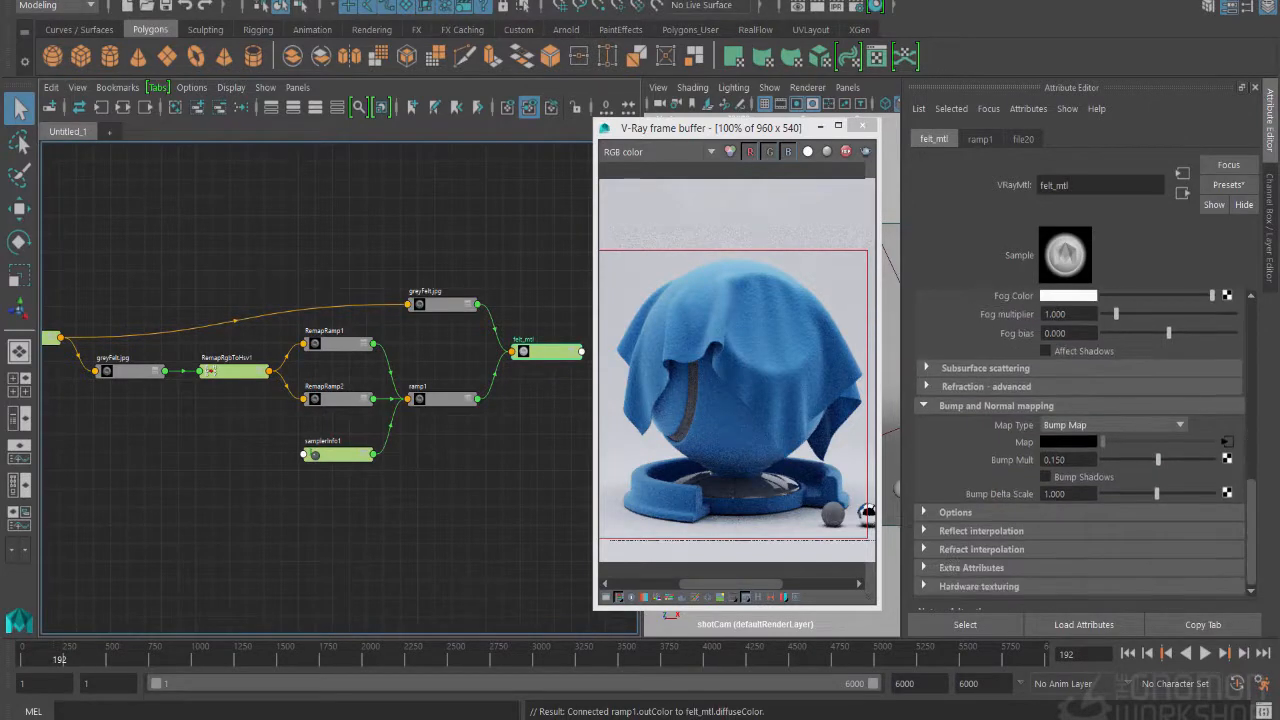
pyautogui.doubleClick(1056, 460)
pyautogui.write('.1')
pyautogui.press('Return')
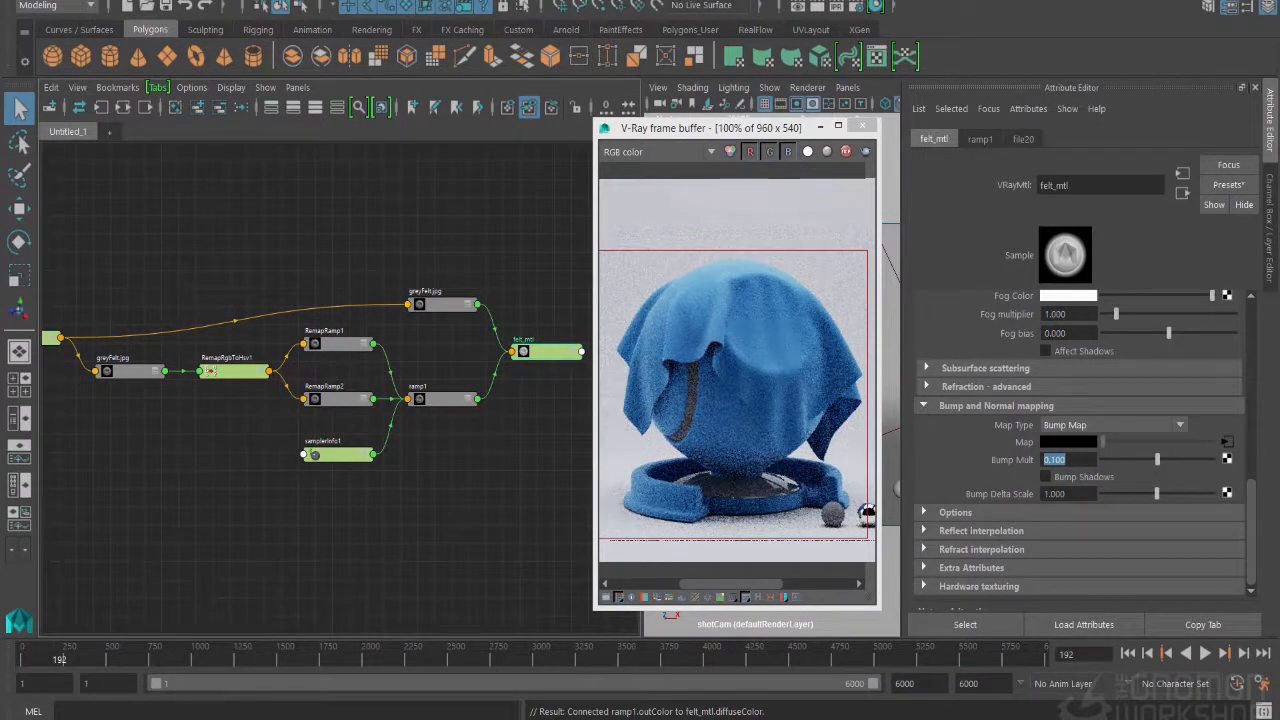
# Step: Duplicate felt_mtl together with its upstream shading network using Duplicate Special
pyautogui.click(548, 352)
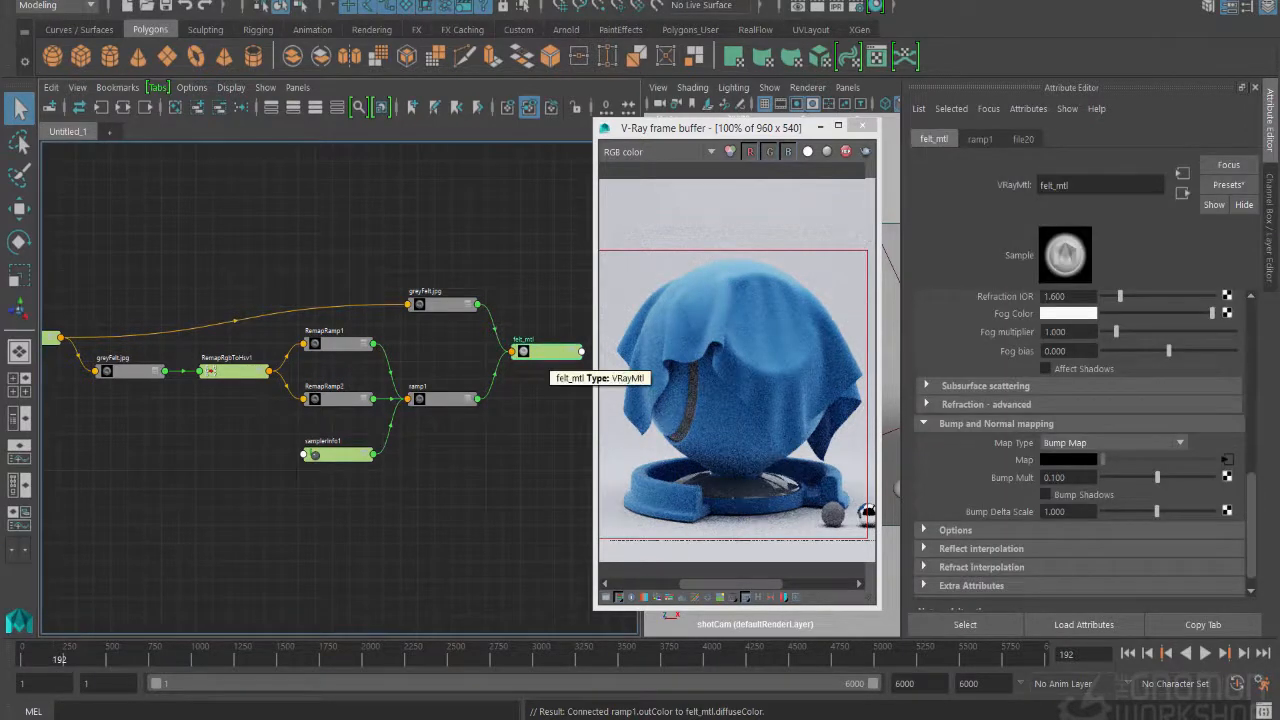
pyautogui.click(38, 1)
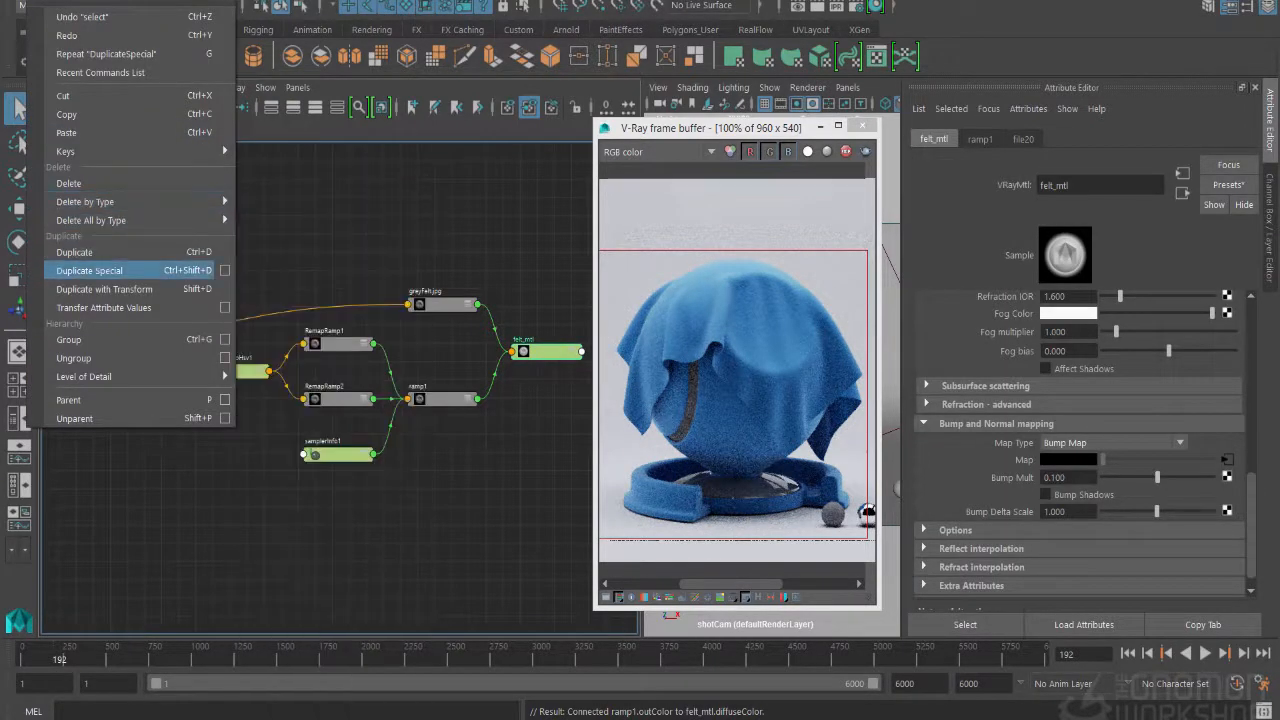
pyautogui.click(89, 270)
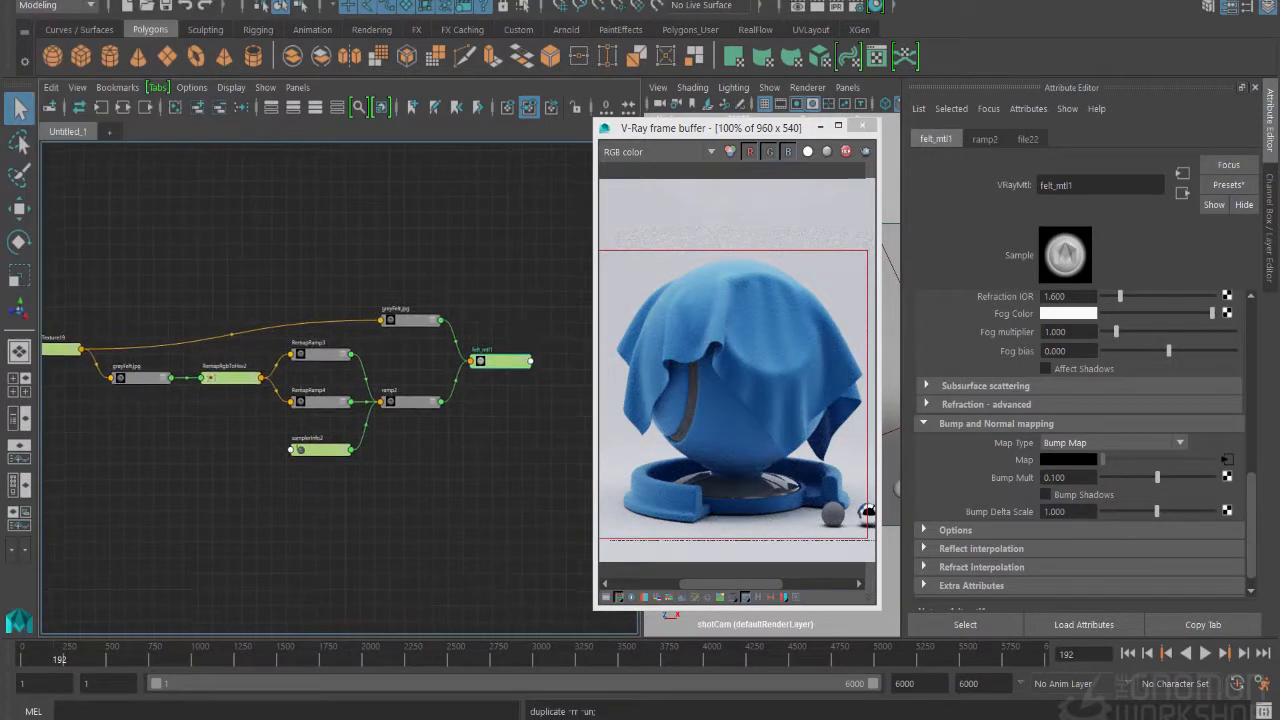
# Step: Examine the duplicated felt_mtl1 shading network, including its bump texture node, remap ramps and material settings
pyautogui.moveTo(411, 320); pyautogui.dragTo(400, 328)
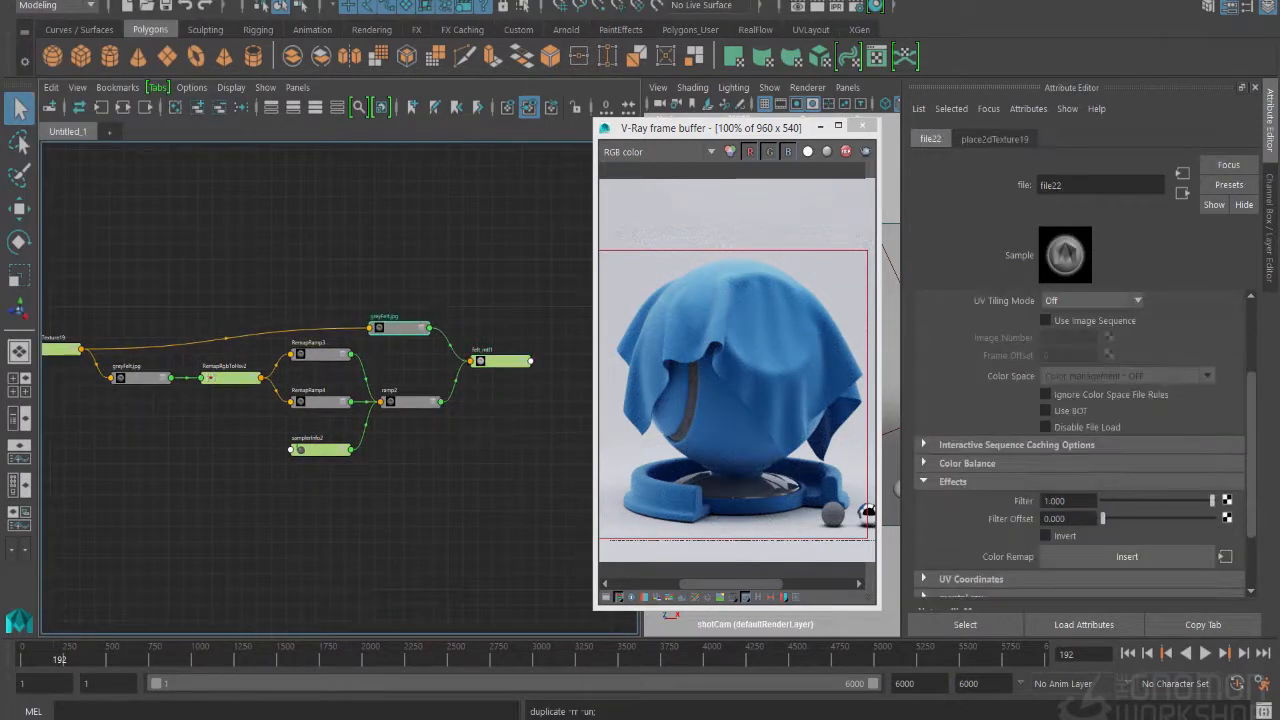
pyautogui.click(505, 361)
pyautogui.keyDown('shift'); pyautogui.click(400, 328); pyautogui.keyUp('shift')
pyautogui.click(123, 107)
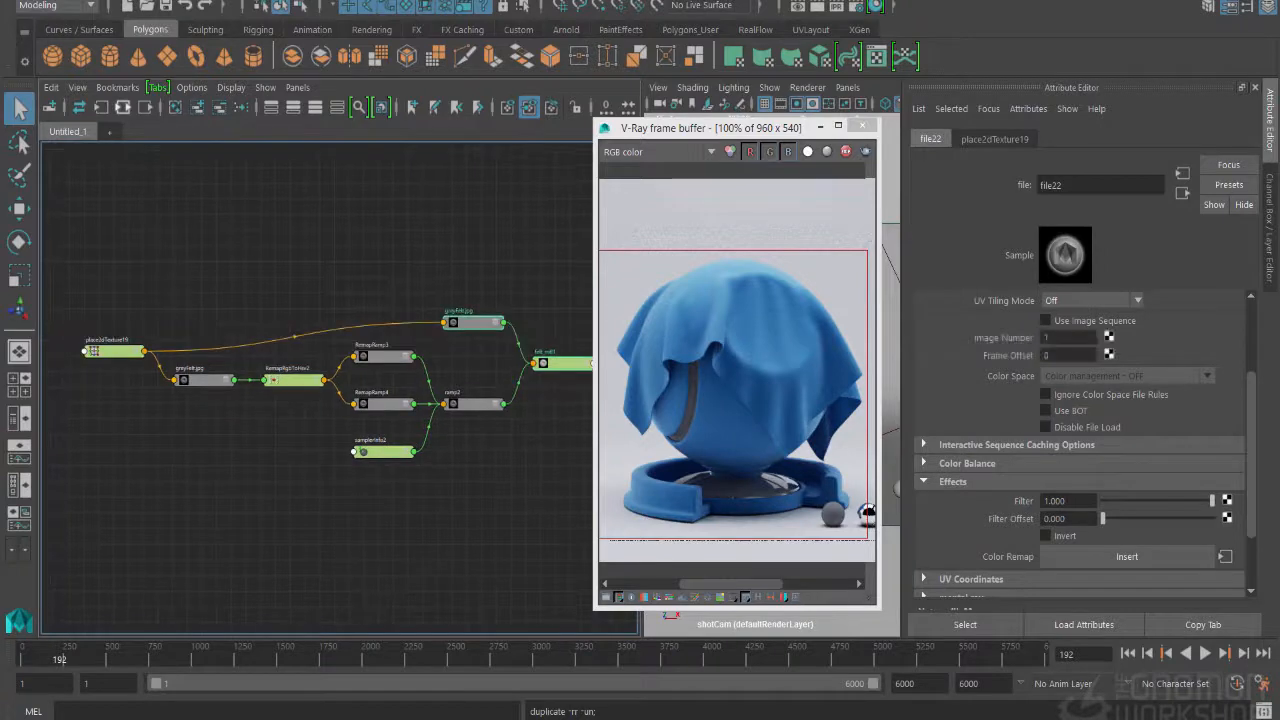
pyautogui.moveTo(475, 323); pyautogui.dragTo(474, 322)
pyautogui.click(455, 260)
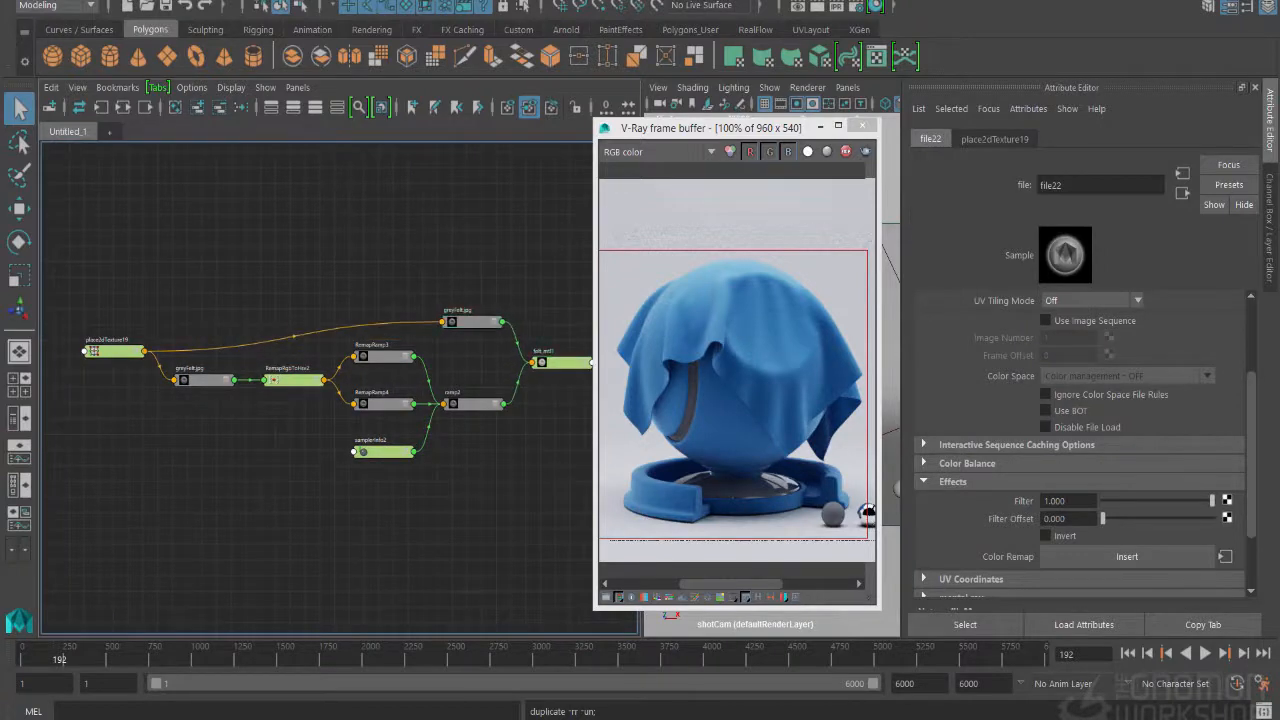
pyautogui.keyDown('alt'); pyautogui.moveTo(450, 396); pyautogui.dragTo(360, 387, button='middle'); pyautogui.keyUp('alt')
pyautogui.scroll(3, 360, 387)
pyautogui.click(393, 285)
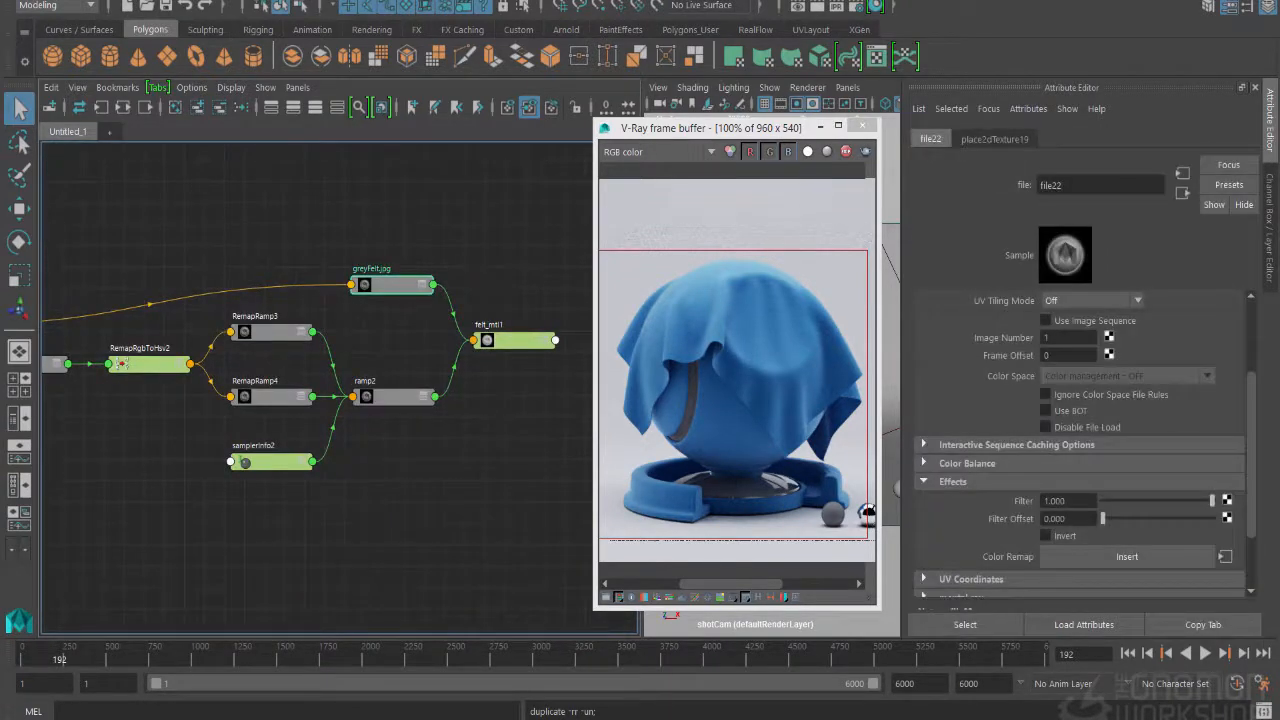
pyautogui.click(515, 341)
pyautogui.keyDown('alt'); pyautogui.moveTo(415, 445); pyautogui.dragTo(449, 427, button='middle'); pyautogui.keyUp('alt')
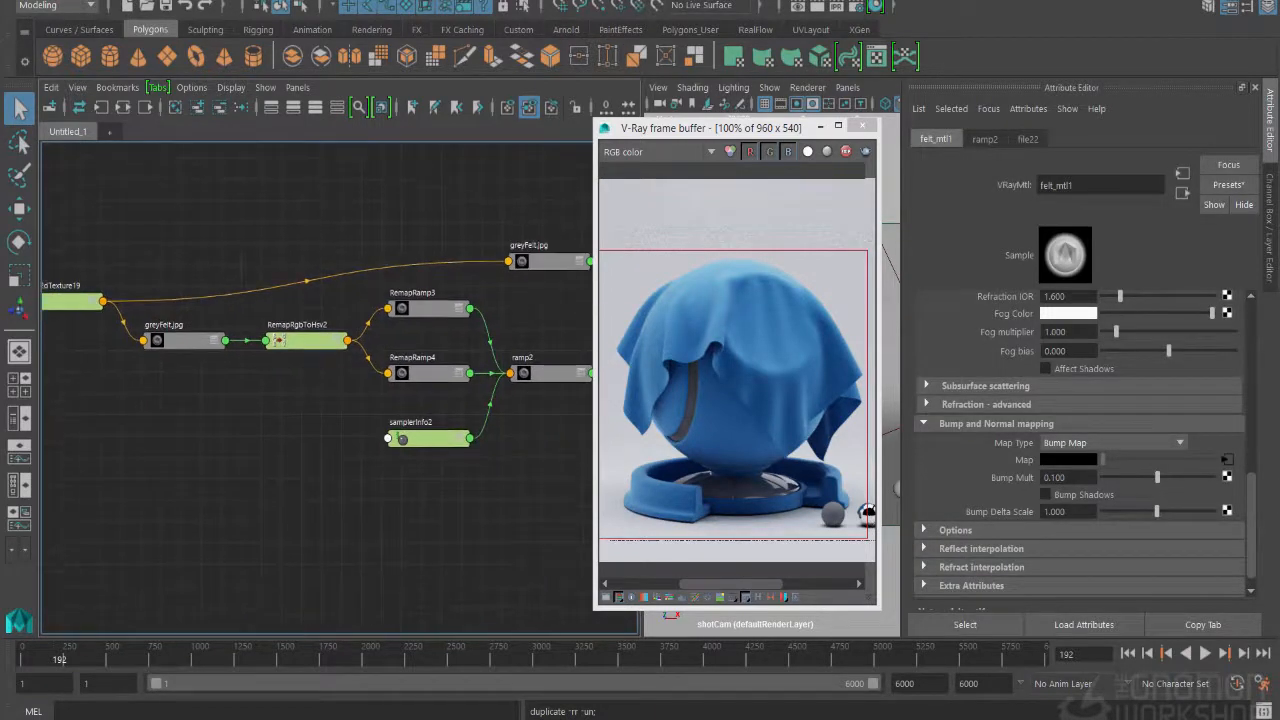
# Step: Replace the image of file21, the greyFelt.jpg texture feeding RemapRgbToHsv2, with knitted_001.jpg from the cloth folder
pyautogui.click(187, 341)
pyautogui.scroll(3, 1080, 420)
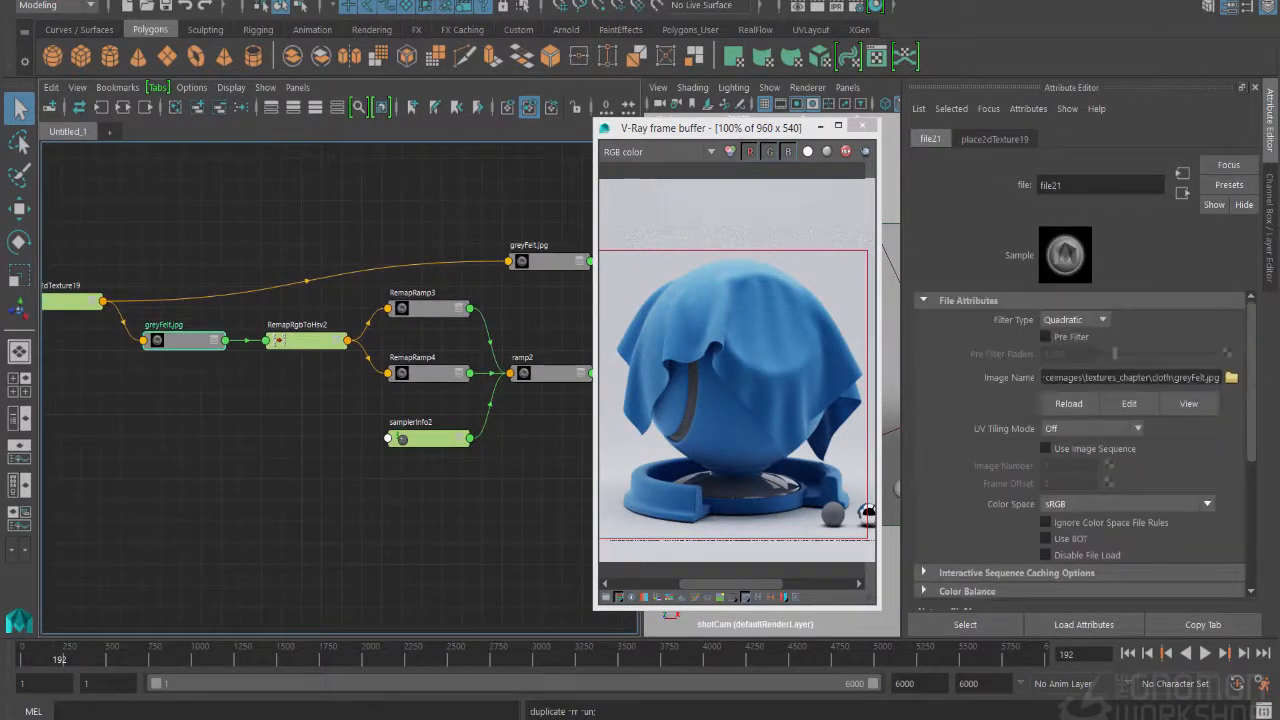
pyautogui.click(1231, 377)
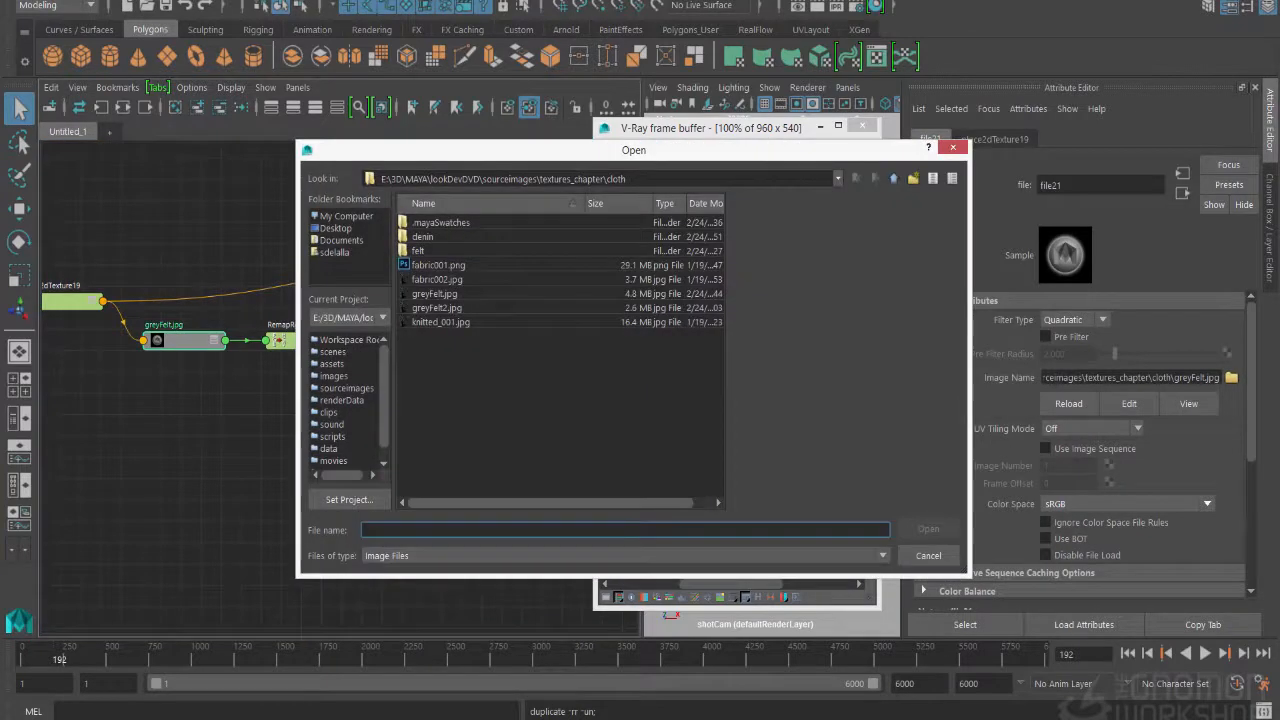
pyautogui.click(440, 322)
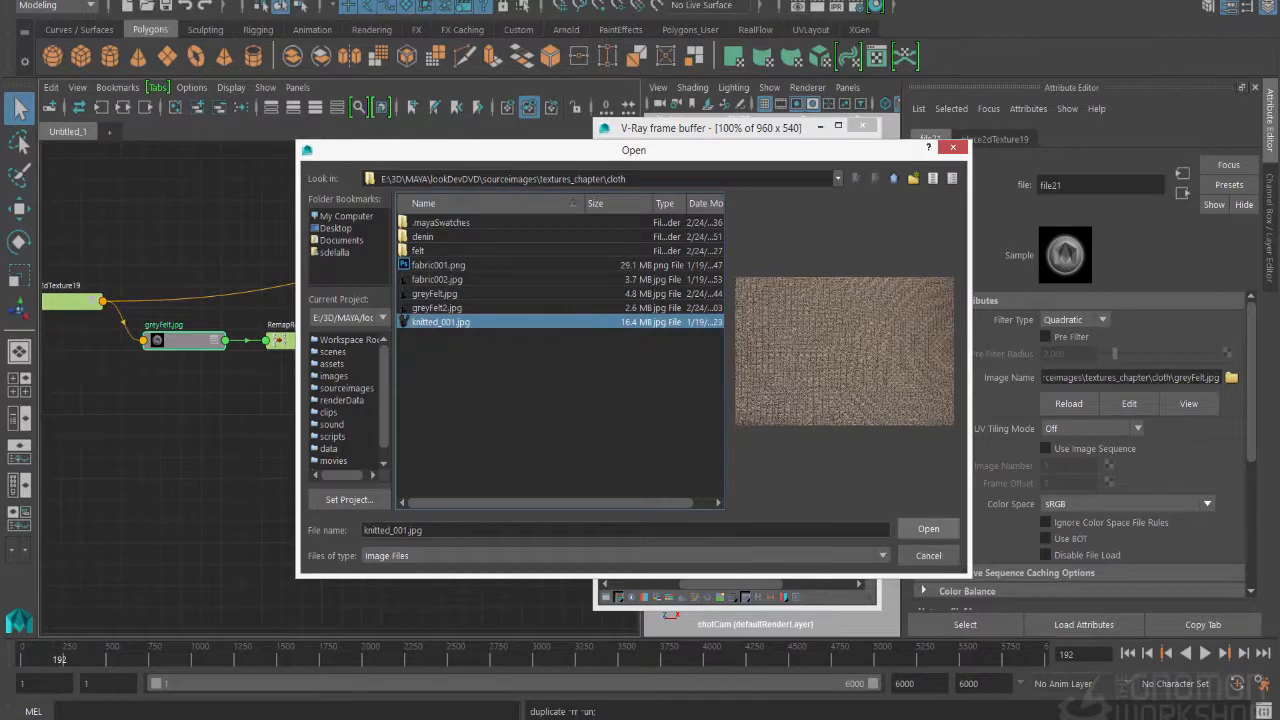
pyautogui.click(928, 528)
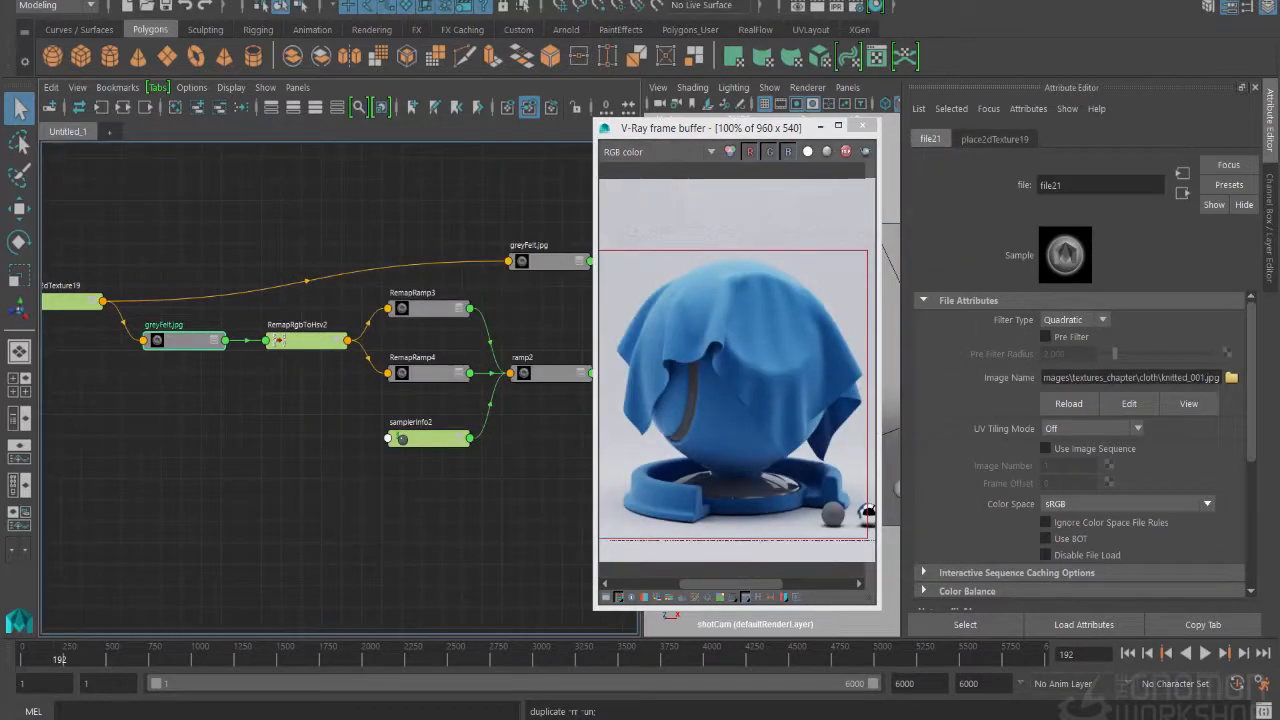
# Step: Replace the image of file22, the greyFelt.jpg bump texture connected to felt_mtl1, with knitted_001.jpg
pyautogui.keyDown('alt'); pyautogui.moveTo(465, 310); pyautogui.dragTo(423, 316, button='middle'); pyautogui.keyUp('alt')
pyautogui.click(508, 268)
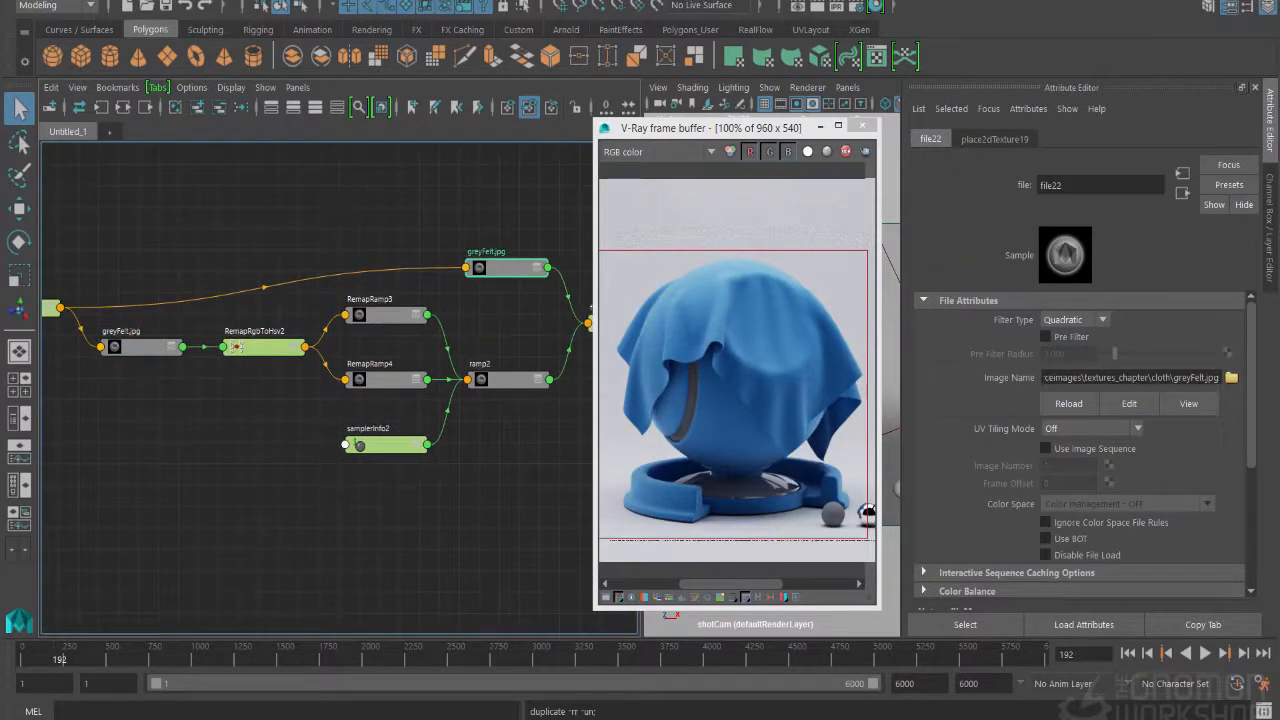
pyautogui.click(1231, 377)
pyautogui.click(440, 322)
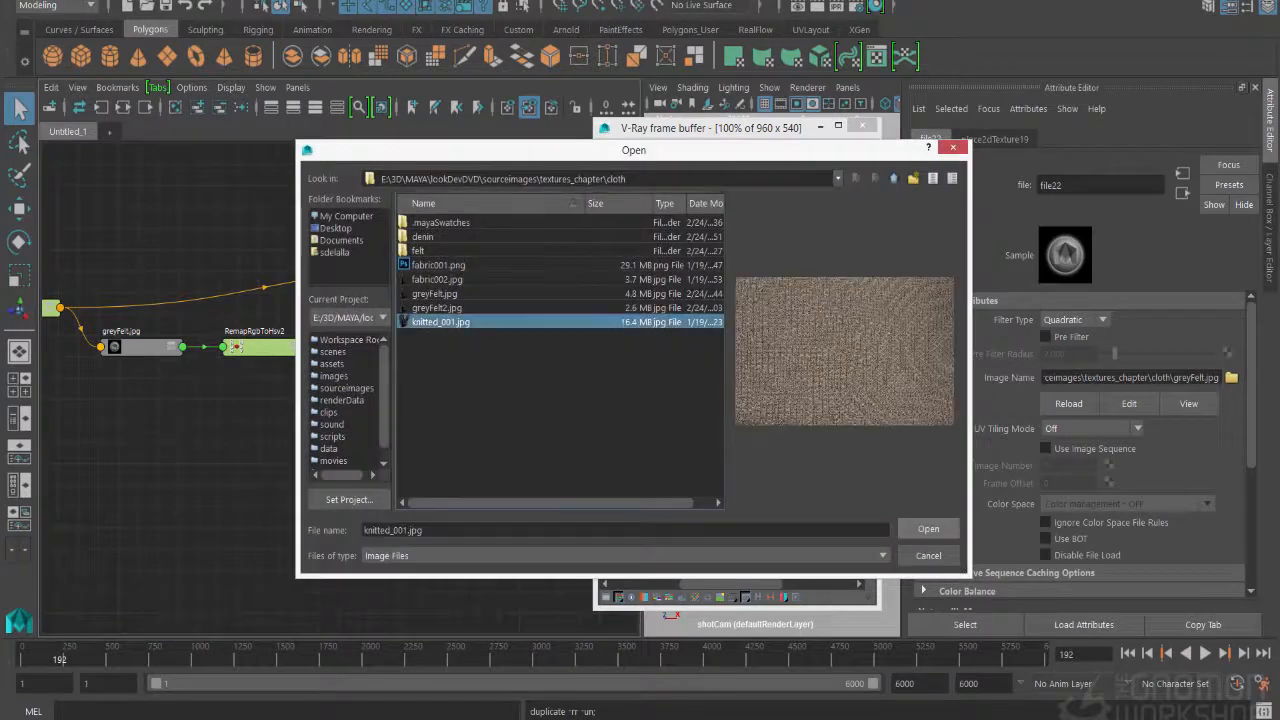
pyautogui.click(928, 528)
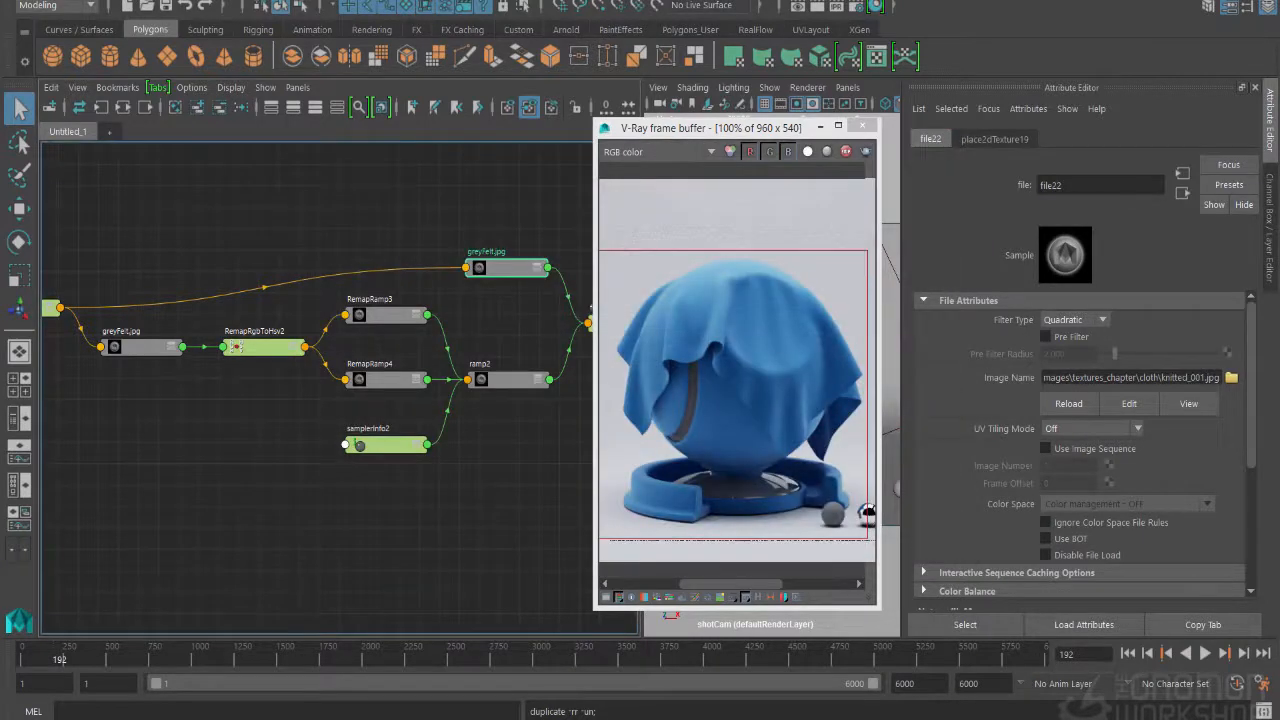
# Step: Save the scene and assign the duplicated felt_mtl1 material to the draped cloth mesh over the material sphere
pyautogui.moveTo(720, 128); pyautogui.dragTo(929, 145)
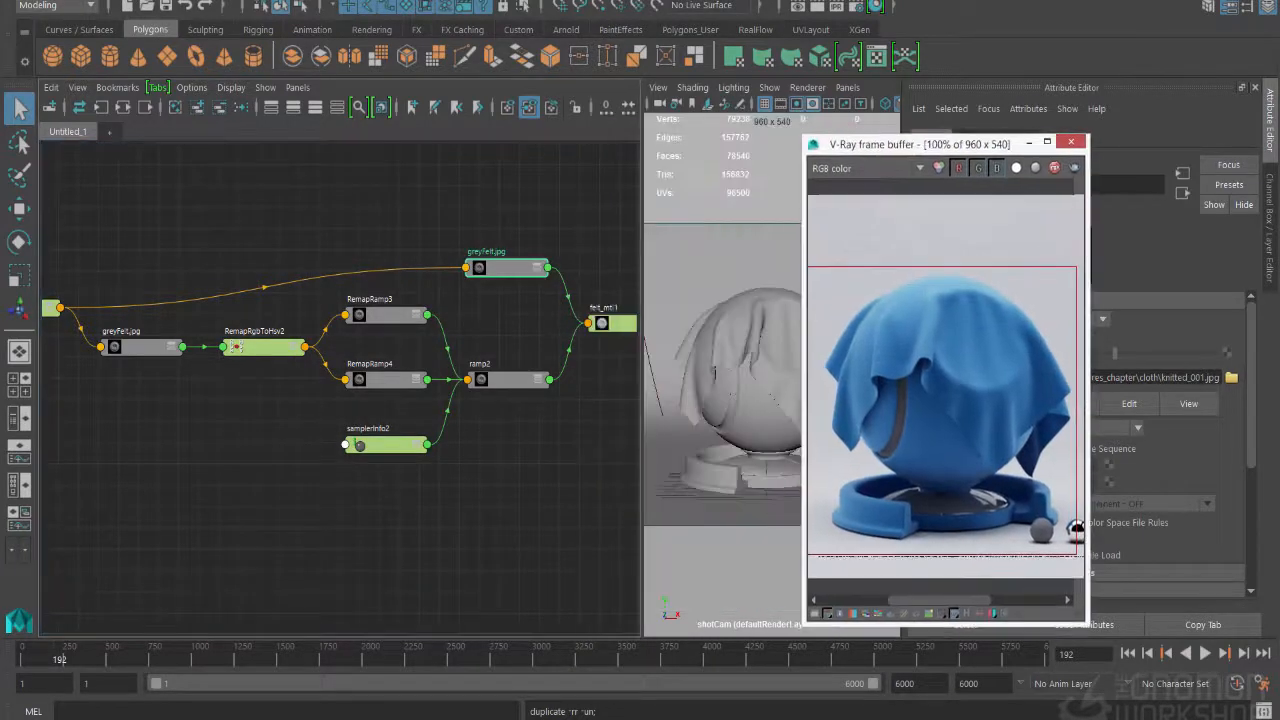
pyautogui.click(748, 338)
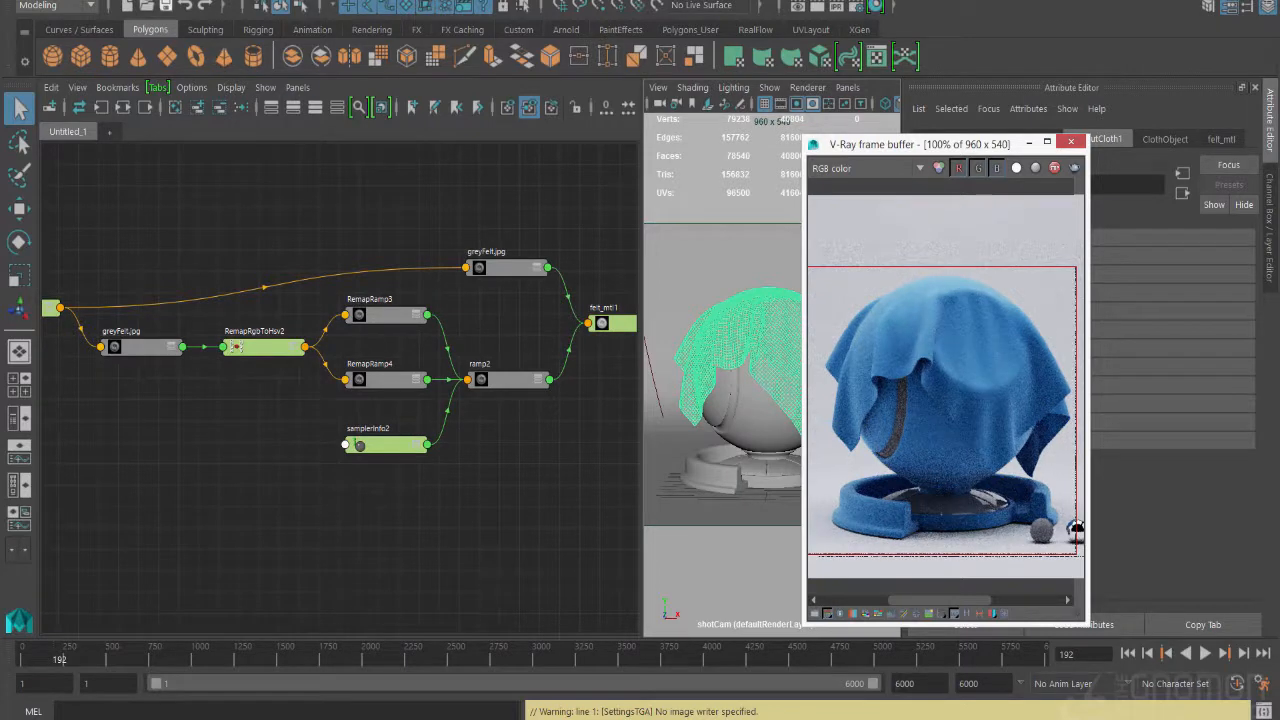
pyautogui.hotkey('ctrl', 's')
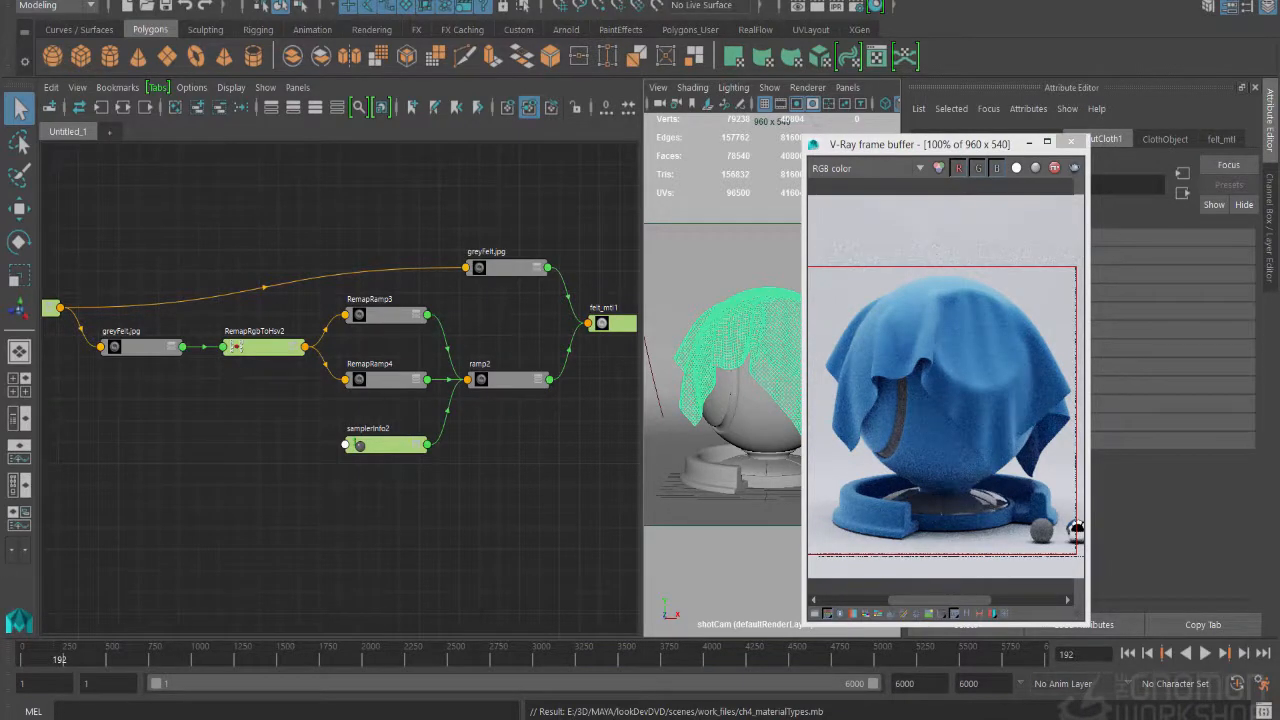
pyautogui.moveTo(920, 144); pyautogui.dragTo(892, 136)
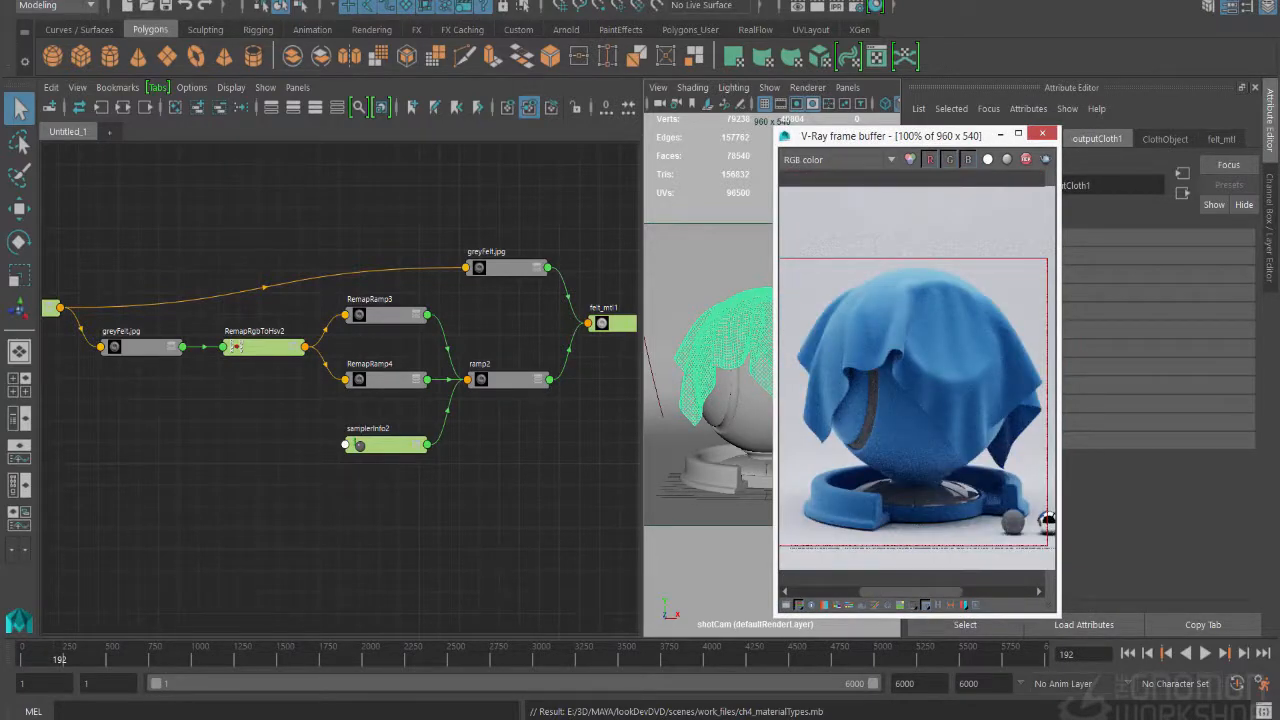
pyautogui.moveTo(603, 322); pyautogui.dragTo(614, 266, button='right')
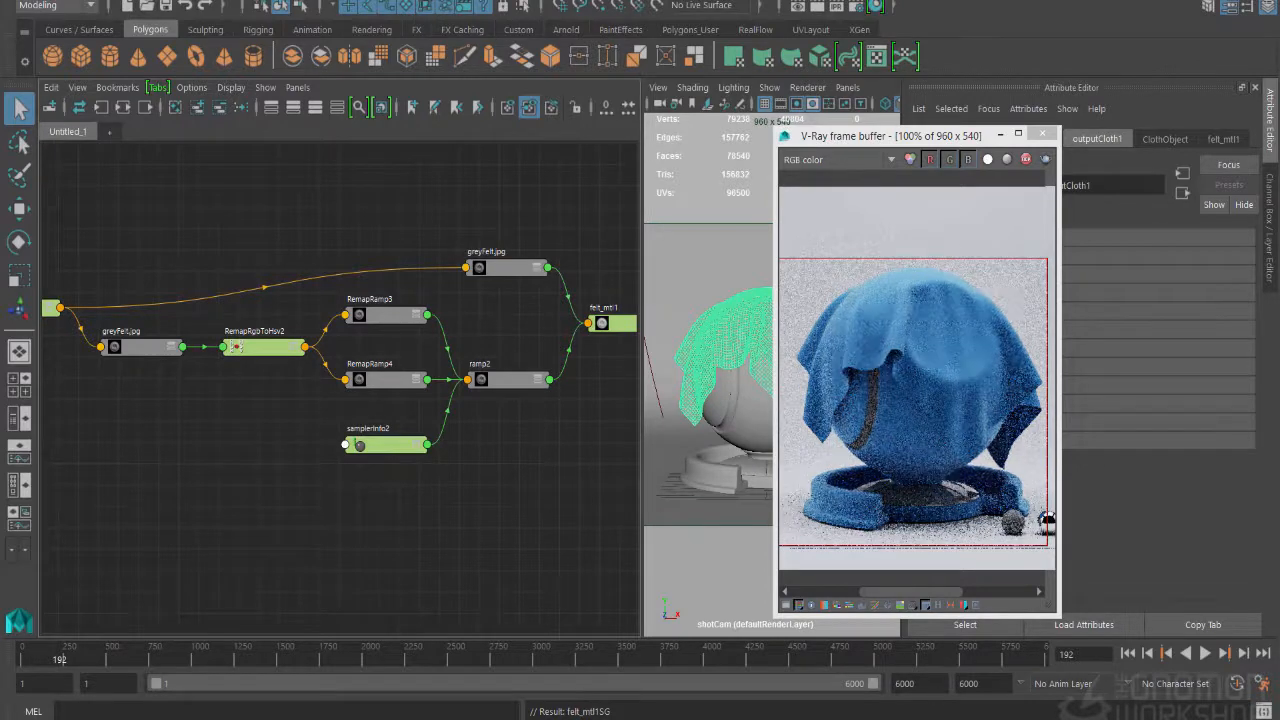
# Step: Set Repeat UV to 1 and 1 on place2dTexture19, the placement node feeding both knitted texture files
pyautogui.scroll(1, 920, 350)
pyautogui.scroll(-1, 935, 342)
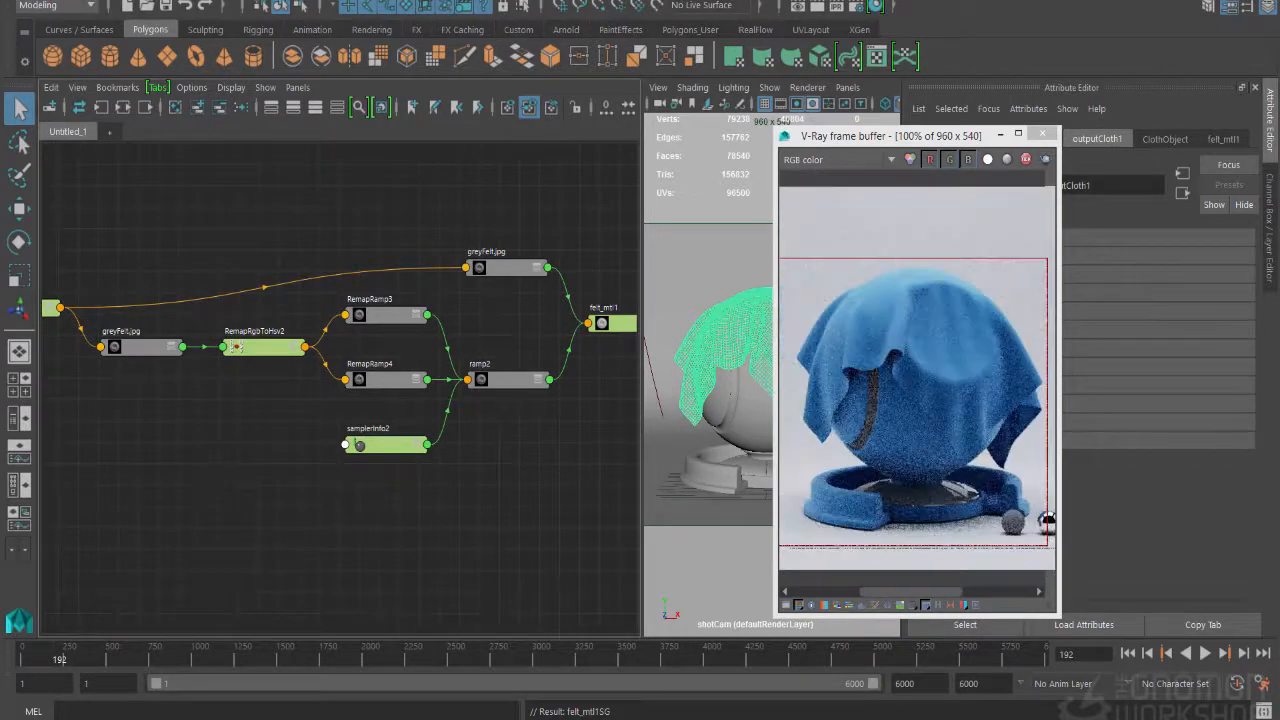
pyautogui.scroll(1, 950, 452)
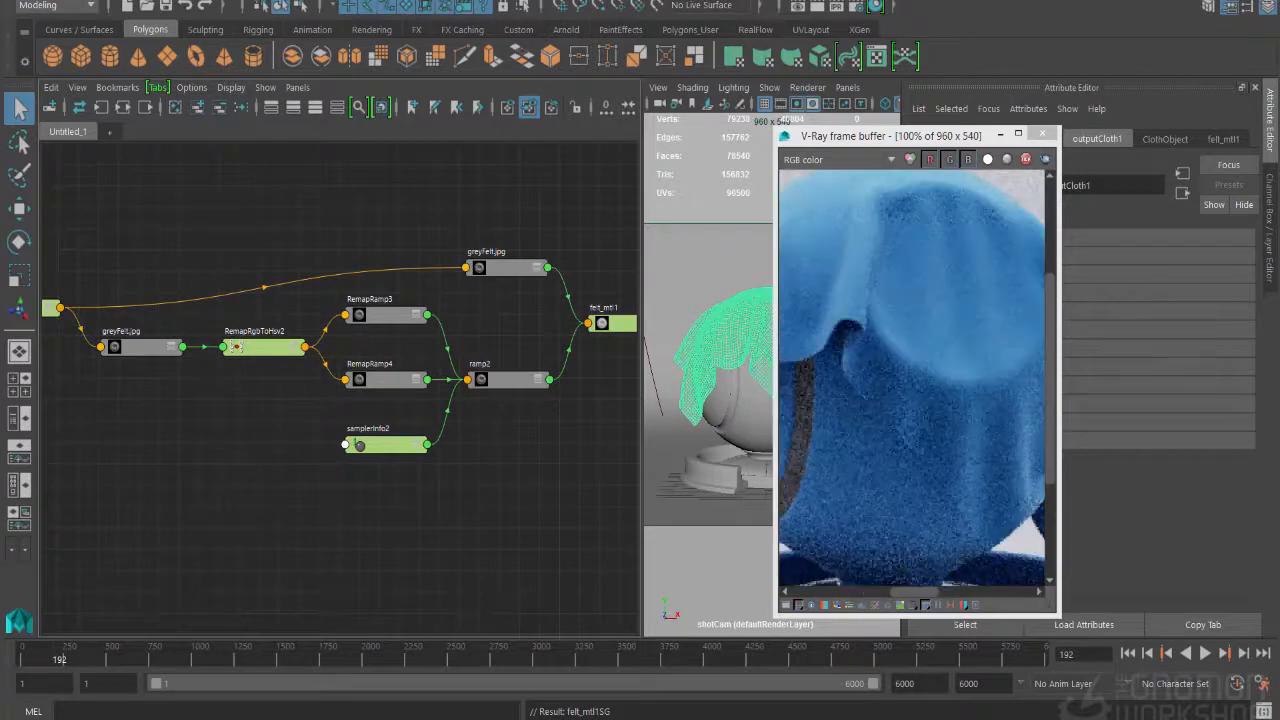
pyautogui.scroll(-1, 950, 452)
pyautogui.keyDown('alt'); pyautogui.moveTo(180, 390); pyautogui.dragTo(257, 402, button='middle'); pyautogui.keyUp('alt')
pyautogui.click(98, 320)
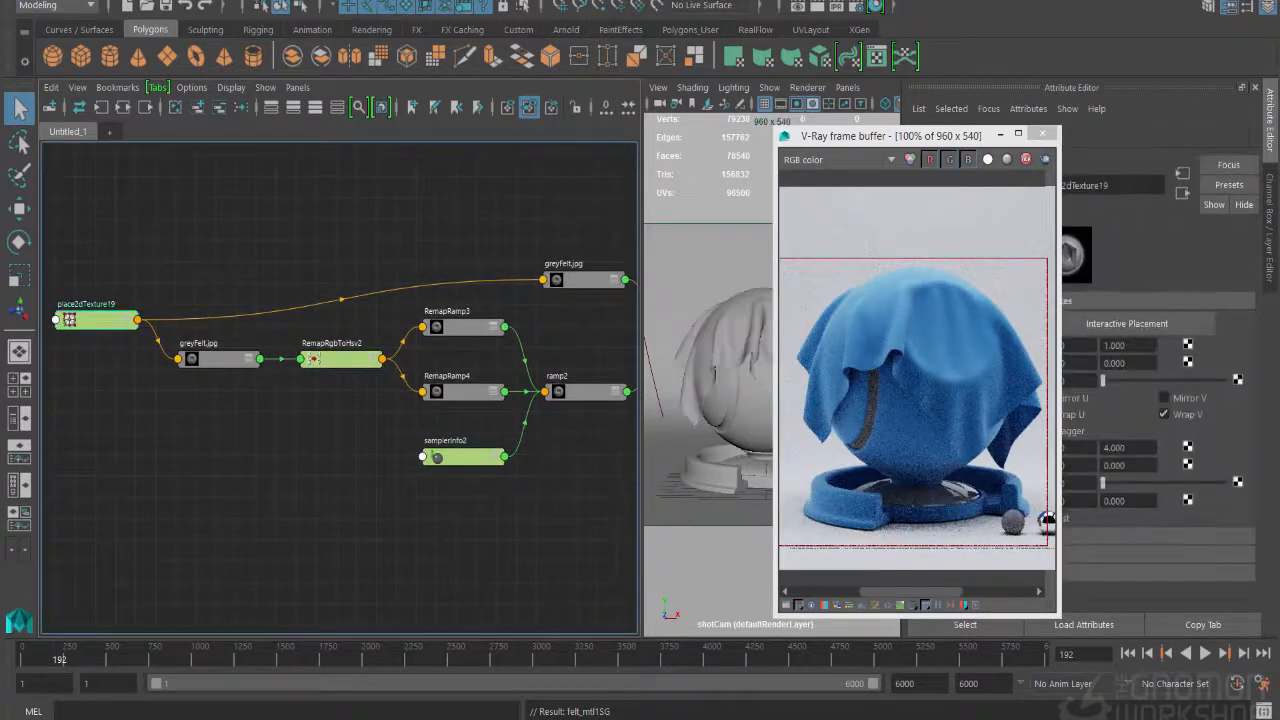
pyautogui.moveTo(930, 136); pyautogui.dragTo(802, 122)
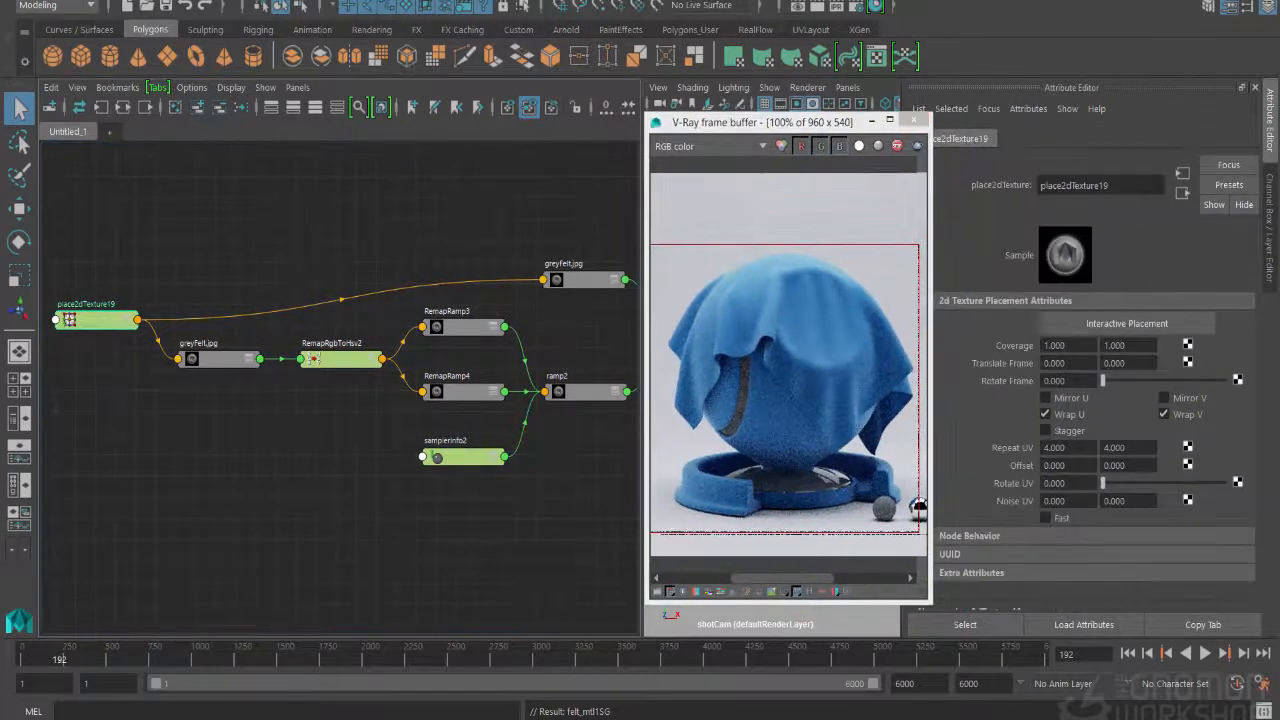
pyautogui.click(1055, 447)
pyautogui.write('1')
pyautogui.press('Tab')
pyautogui.write('1')
pyautogui.press('Tab')
# Step: Set the Bump Mult of felt_mtl1 to 0.5
pyautogui.scroll(1, 796, 317)
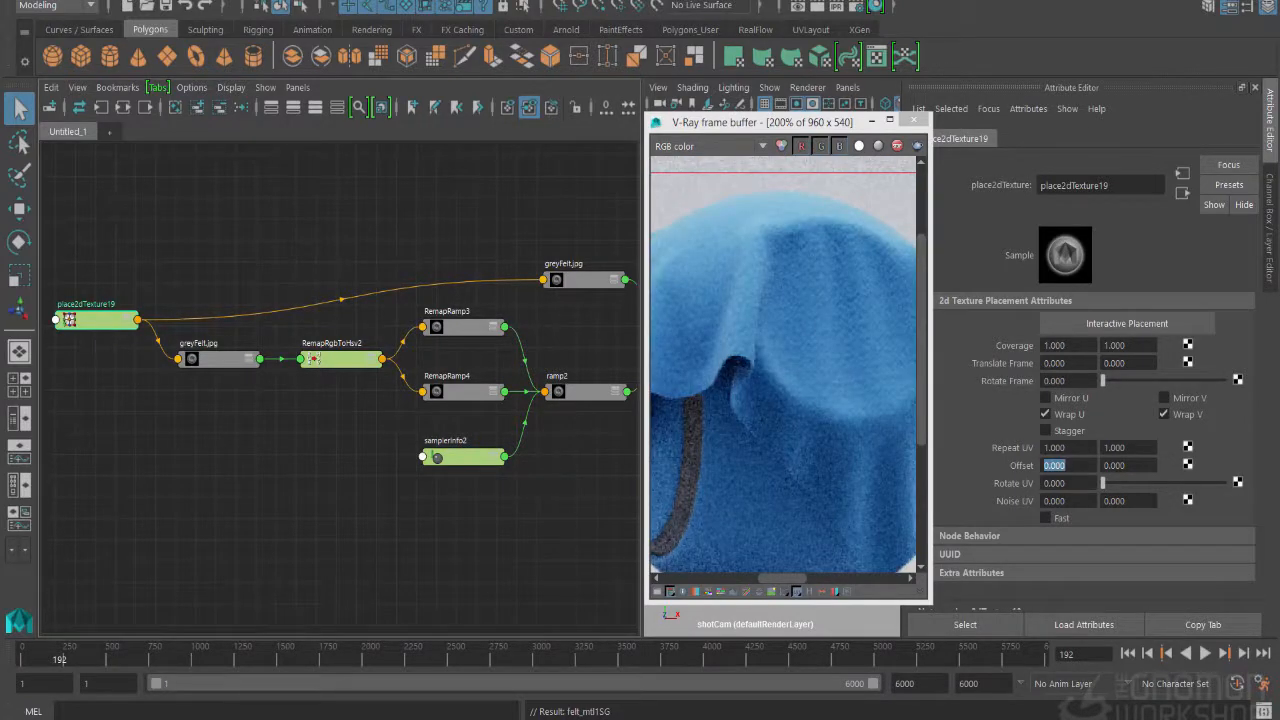
pyautogui.keyDown('alt'); pyautogui.moveTo(510, 430); pyautogui.dragTo(357, 434, button='middle'); pyautogui.keyUp('alt')
pyautogui.click(553, 339)
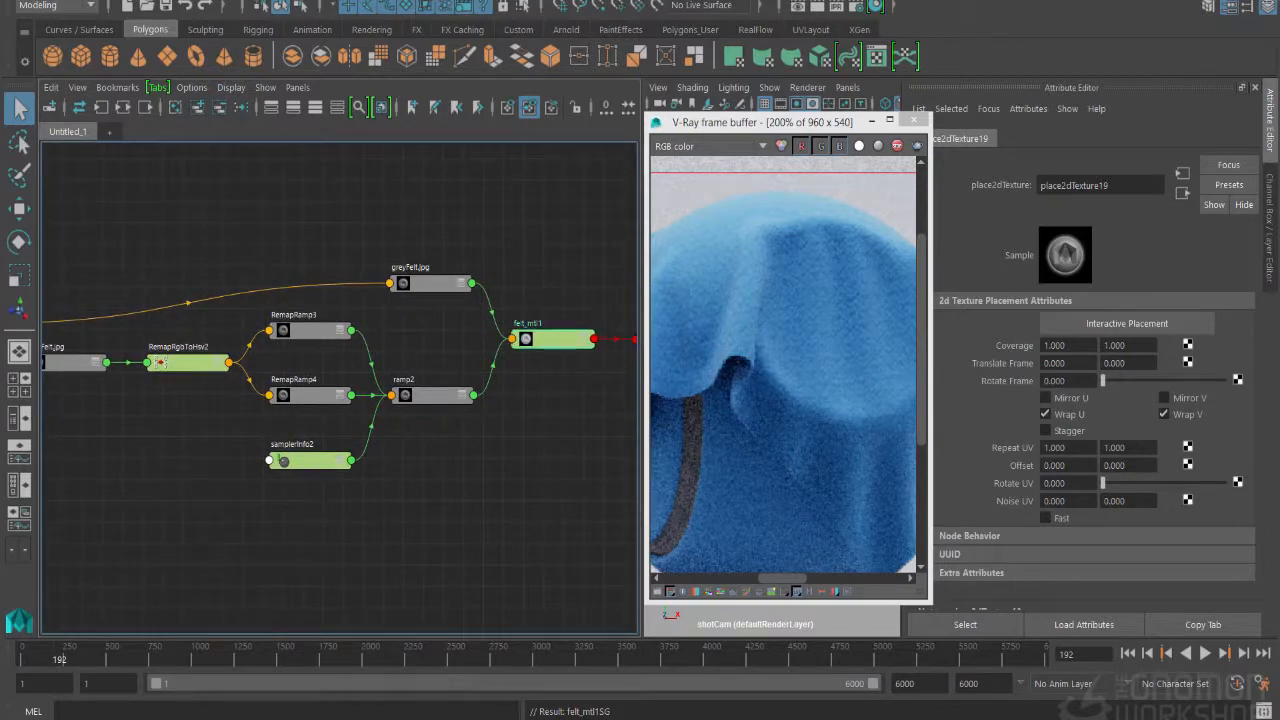
pyautogui.moveTo(430, 286); pyautogui.dragTo(398, 309, button='right')
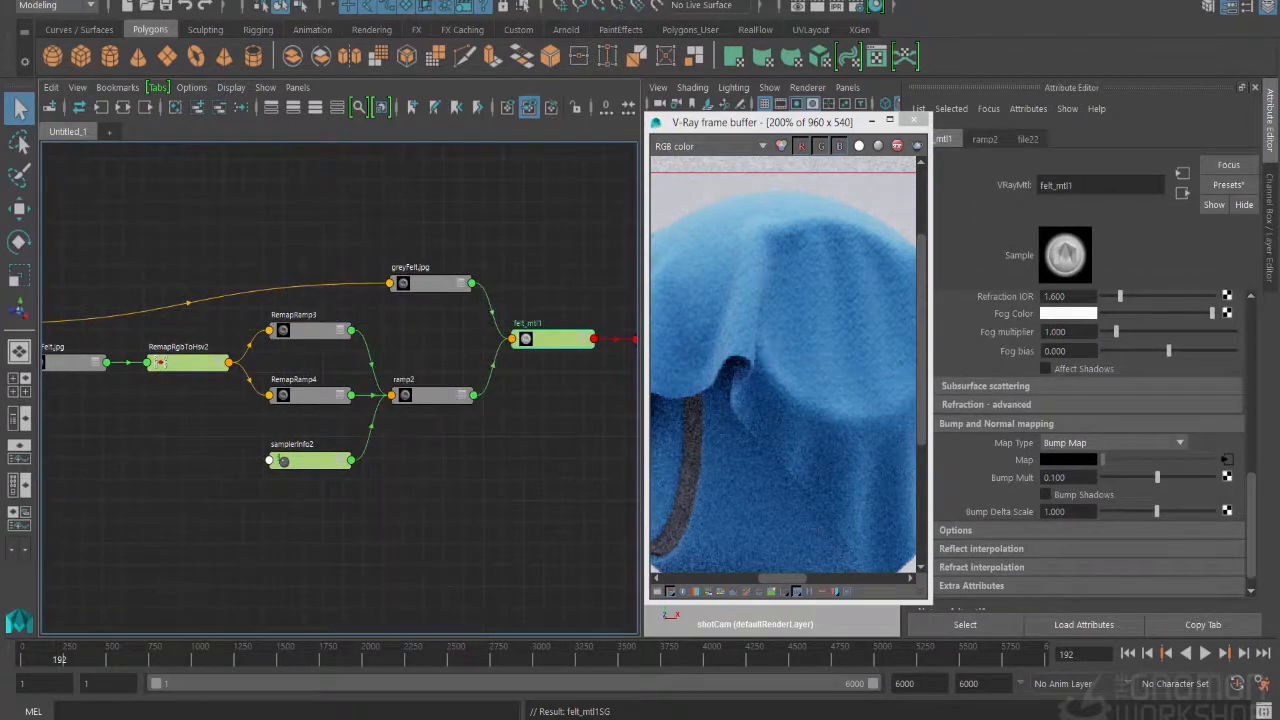
pyautogui.click(1054, 477)
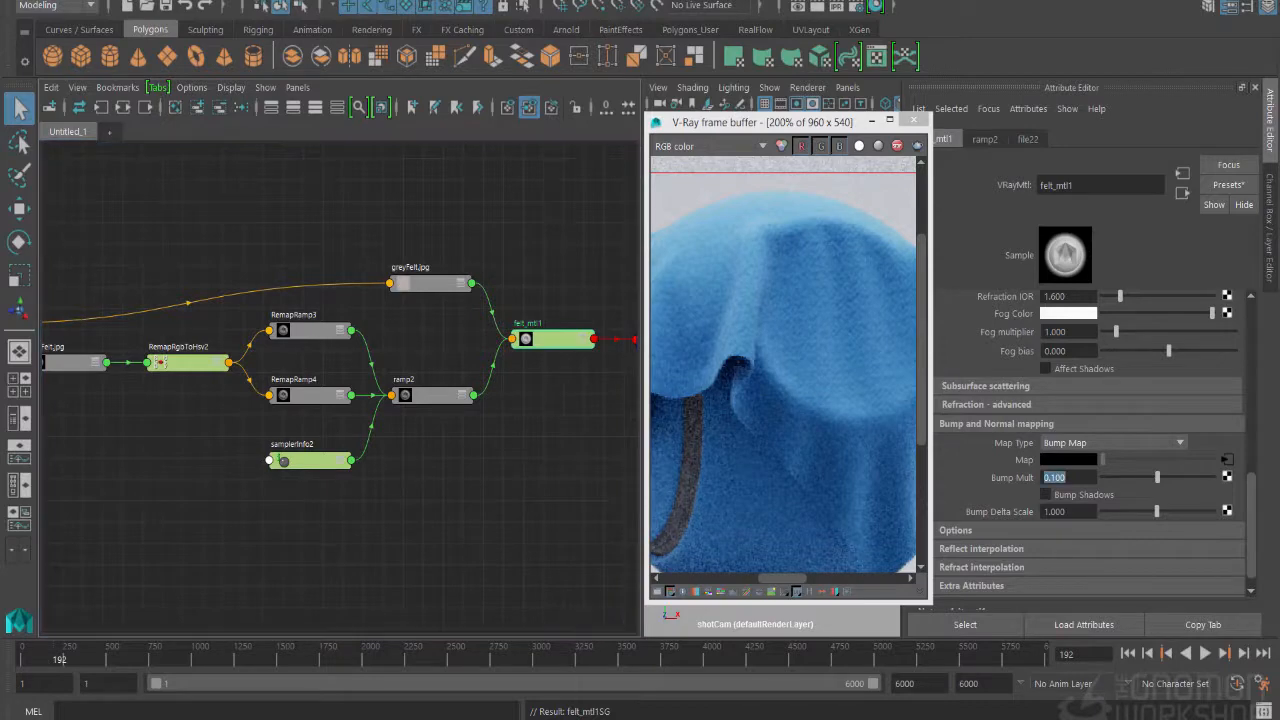
pyautogui.write('0.5')
pyautogui.press('Return')
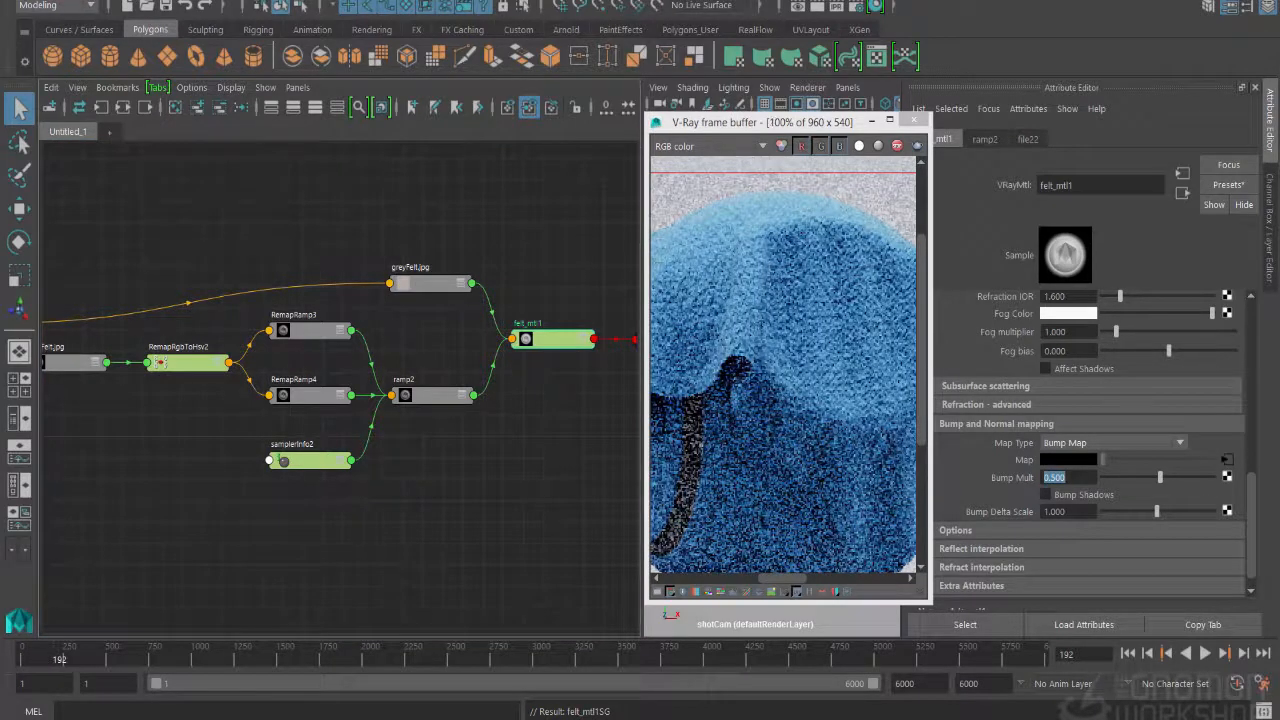
# Step: Assign felt_mtl1 to the material sphere, the outer base and the inside base ring as well
pyautogui.scroll(-1, 757, 317)
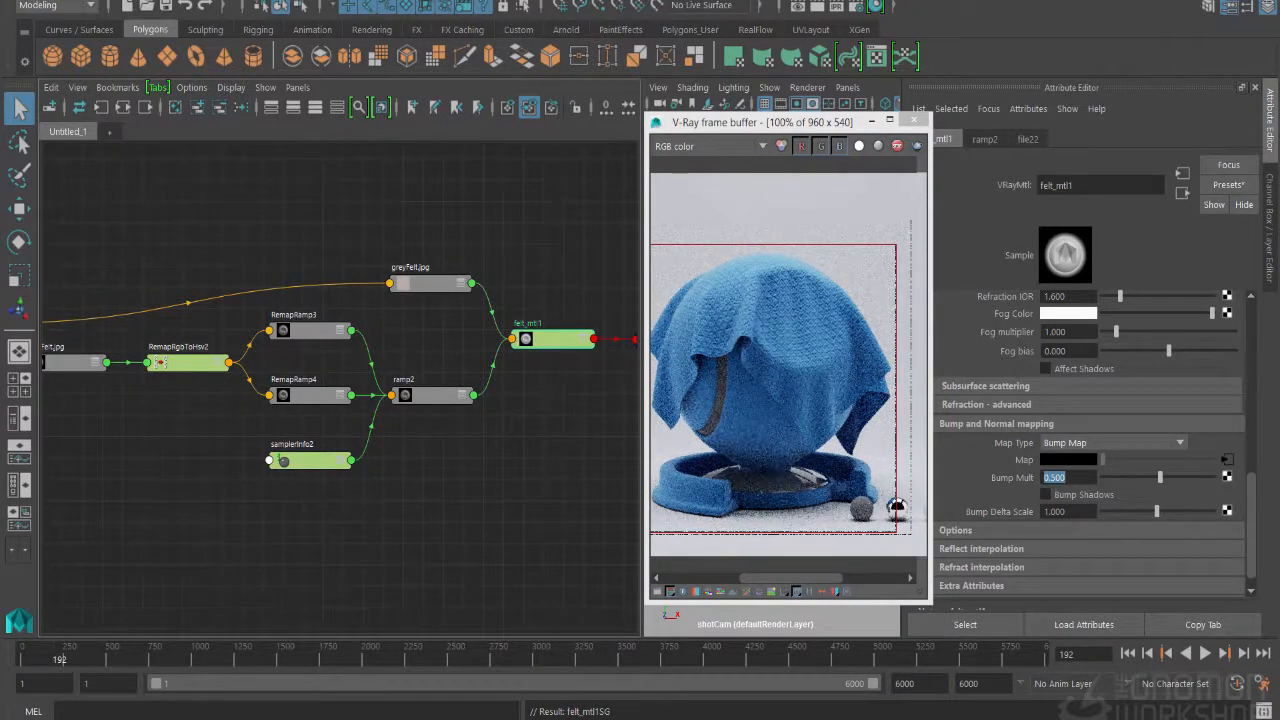
pyautogui.scroll(1, 745, 341)
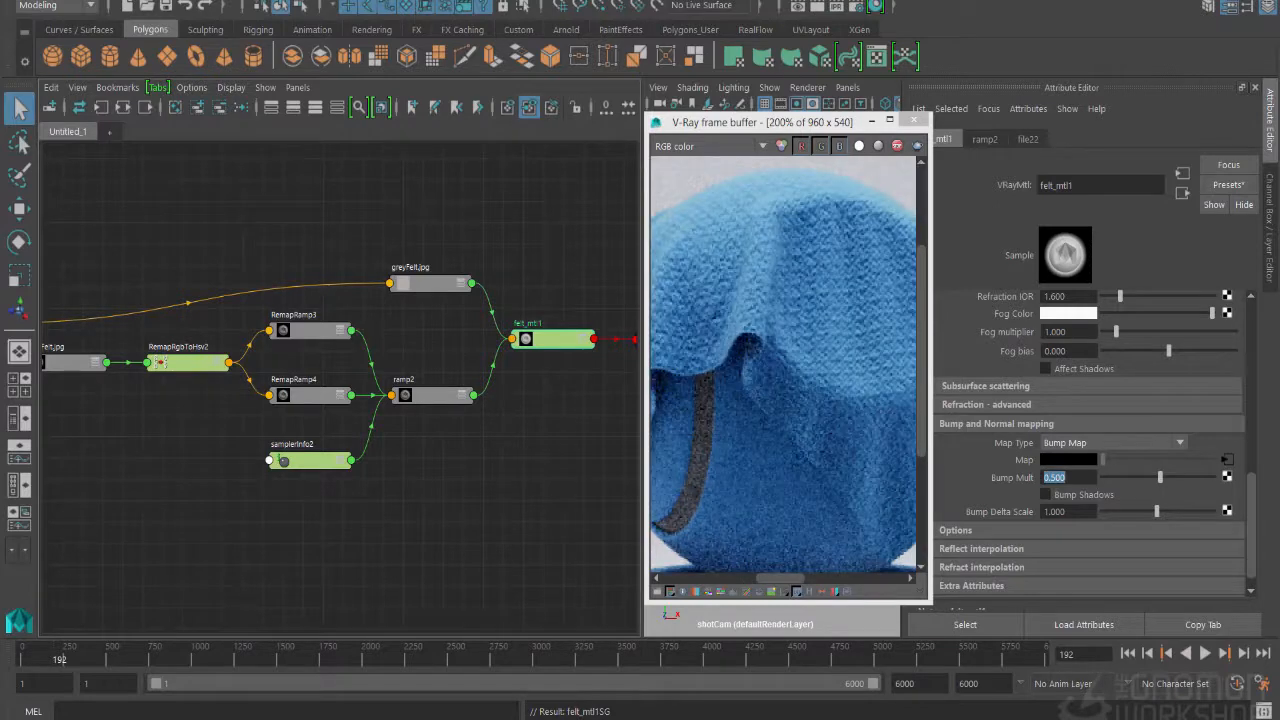
pyautogui.scroll(-1, 896, 507)
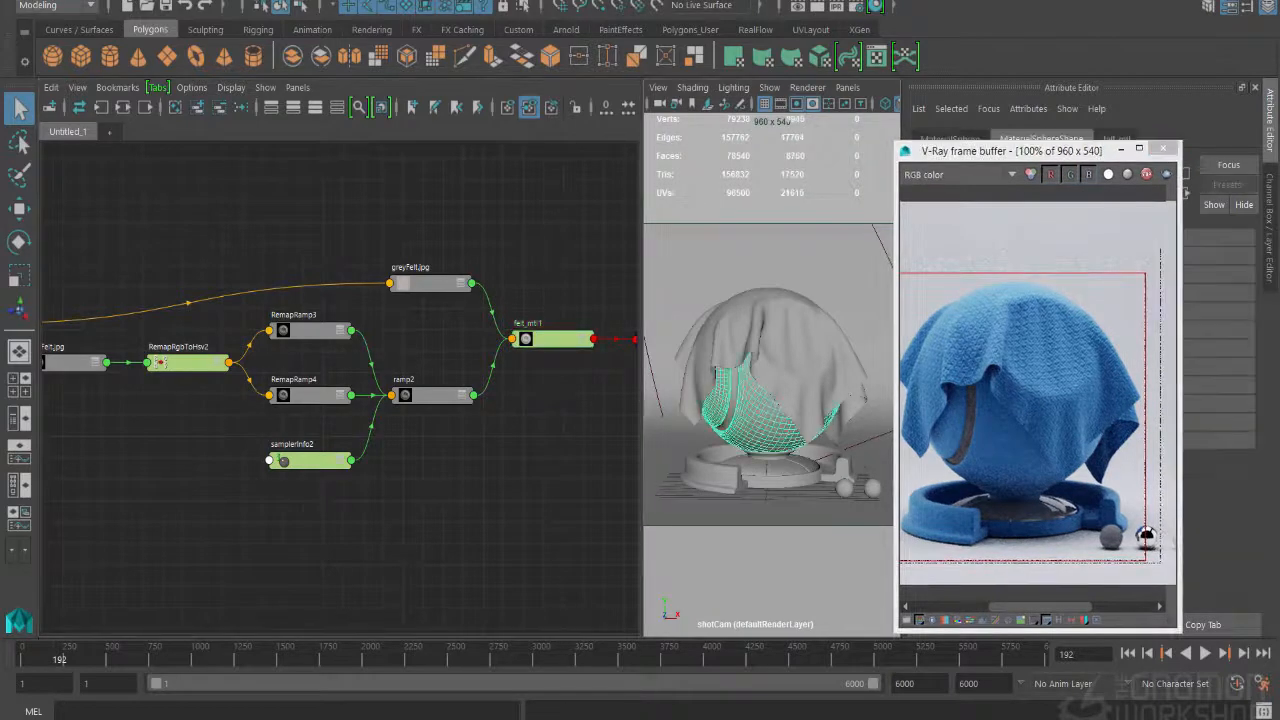
pyautogui.keyDown('shift'); pyautogui.click(714, 477); pyautogui.keyUp('shift')
pyautogui.keyDown('shift'); pyautogui.click(770, 481); pyautogui.keyUp('shift')
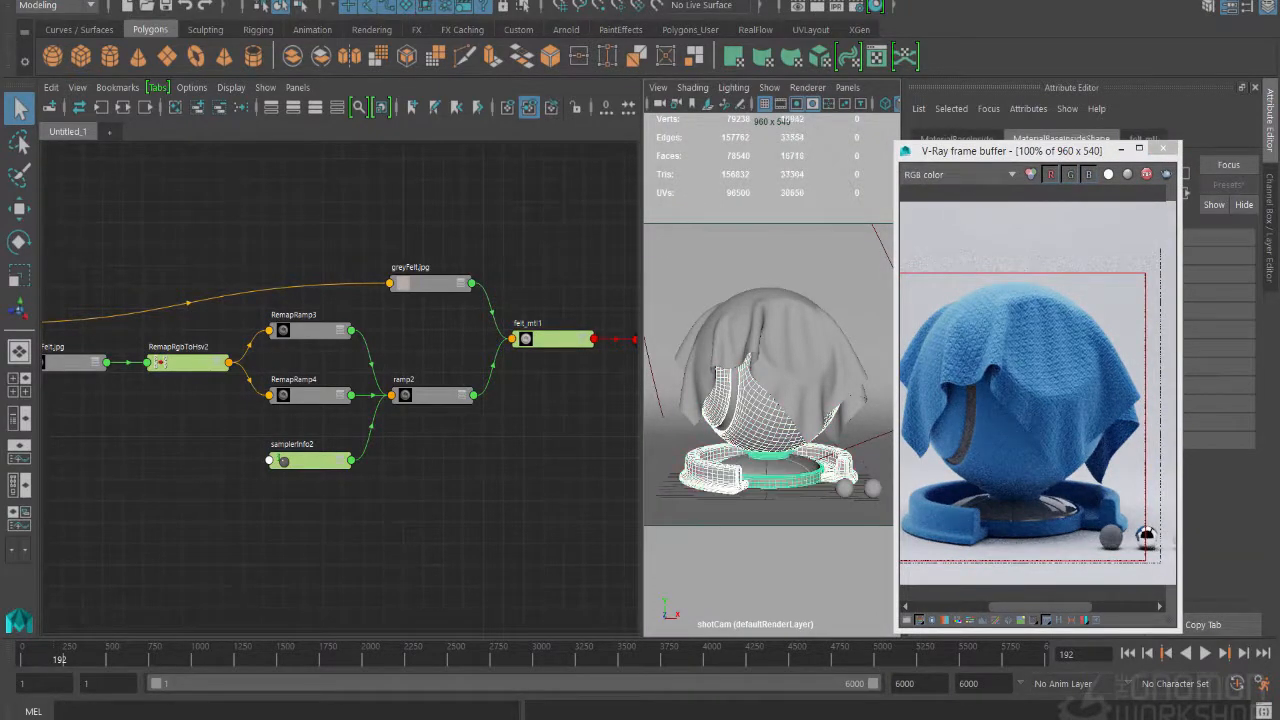
pyautogui.moveTo(542, 340); pyautogui.dragTo(538, 298, button='right')
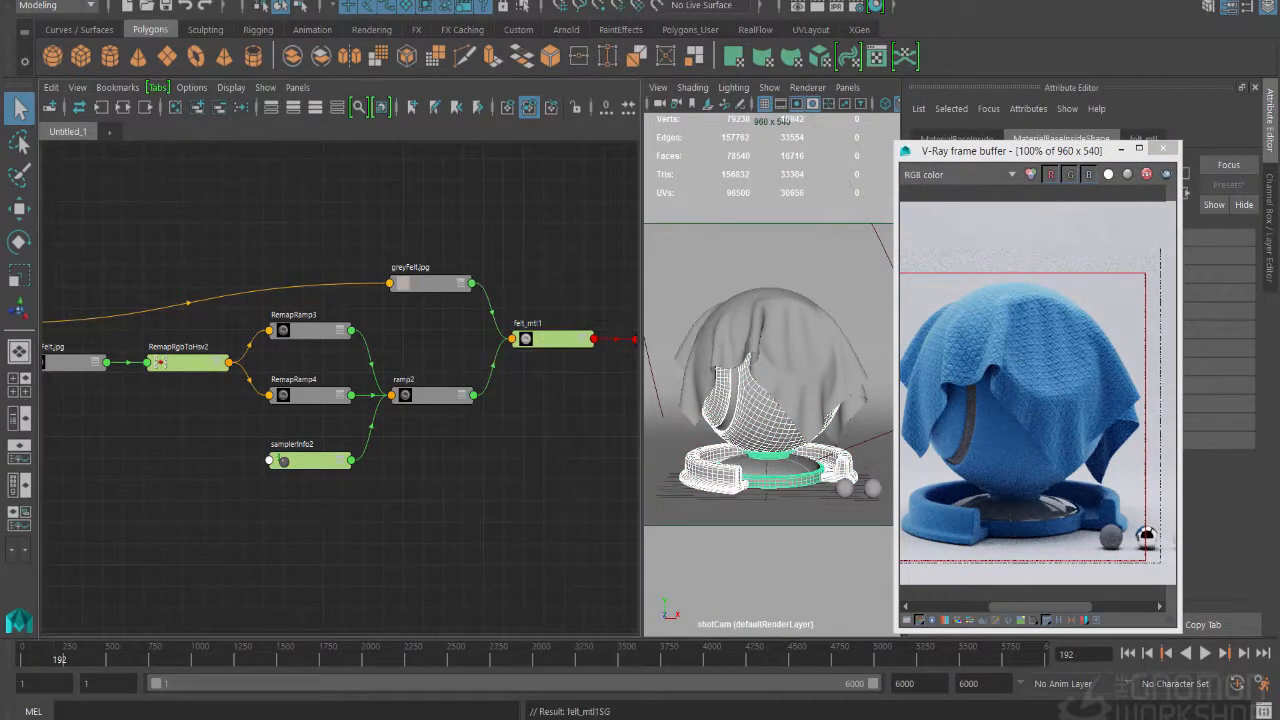
# Step: Try darkening the Reflection Color of felt_mtl1 and lowering its reflection Amount to 0.415, and return Amount to 1
pyautogui.moveTo(1010, 151); pyautogui.dragTo(822, 132)
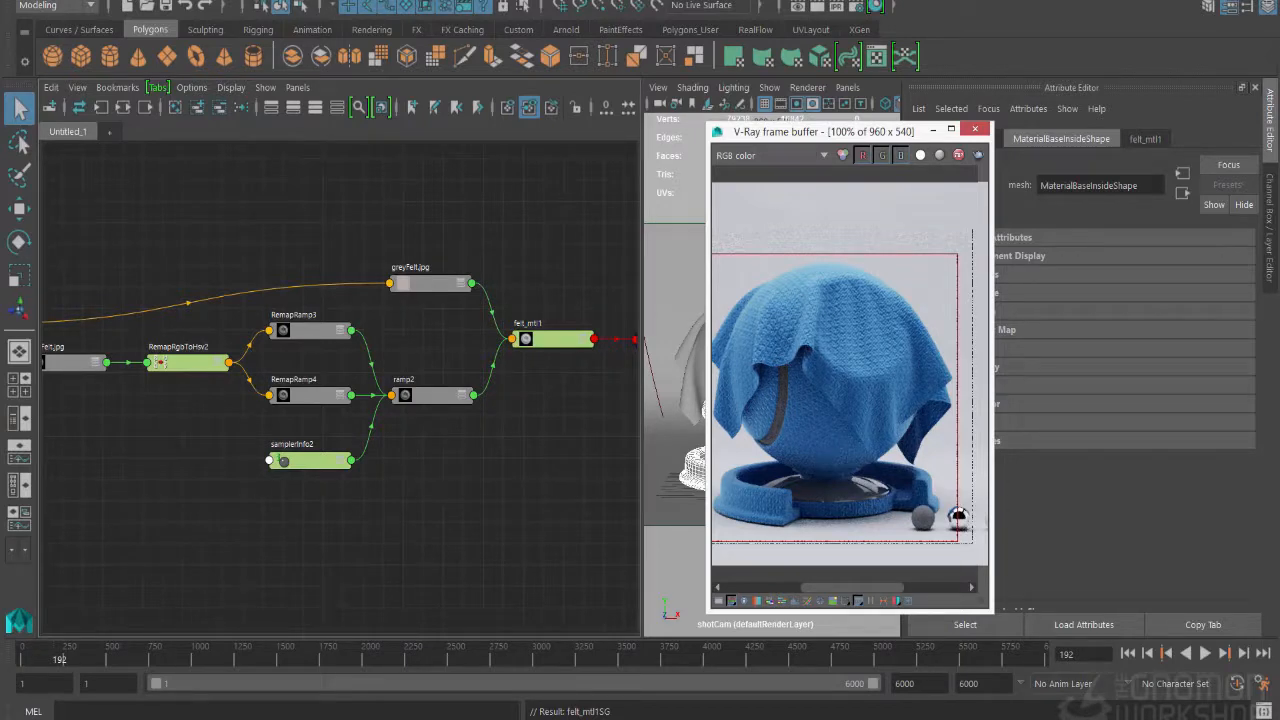
pyautogui.click(553, 339)
pyautogui.moveTo(850, 131); pyautogui.dragTo(767, 134)
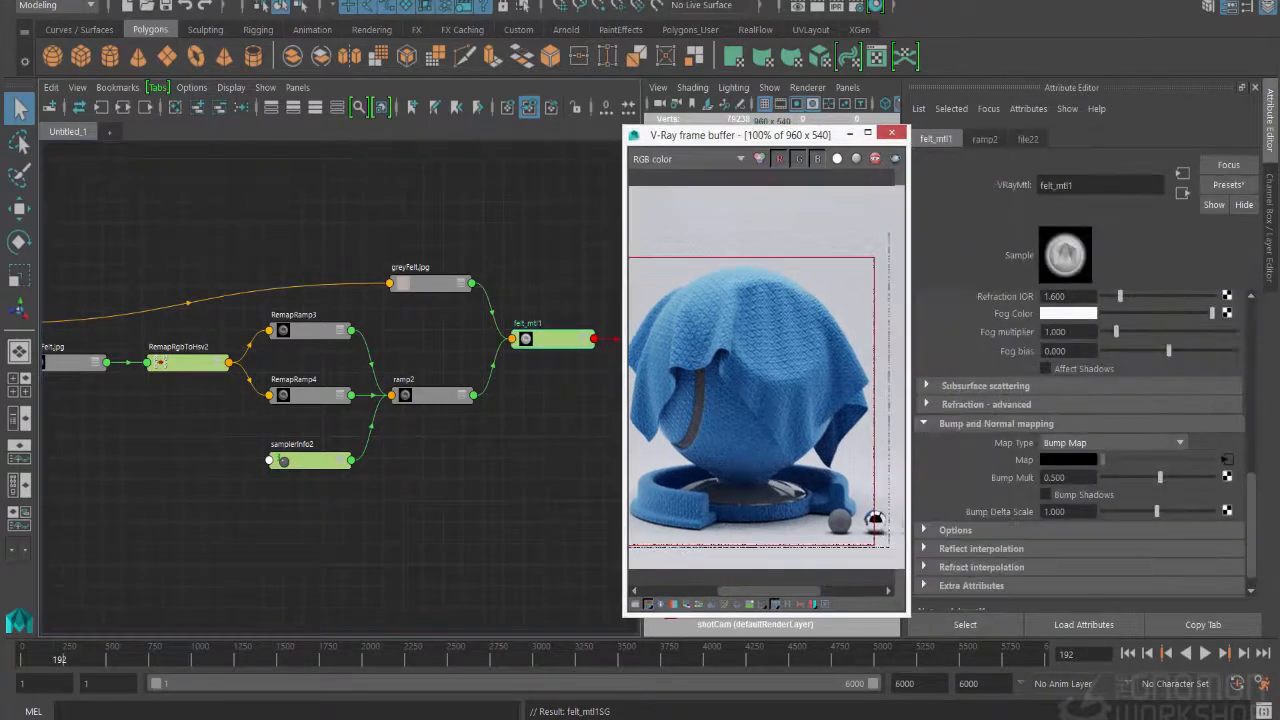
pyautogui.scroll(2, 1080, 450)
pyautogui.scroll(2, 1080, 445)
pyautogui.scroll(4, 1080, 445)
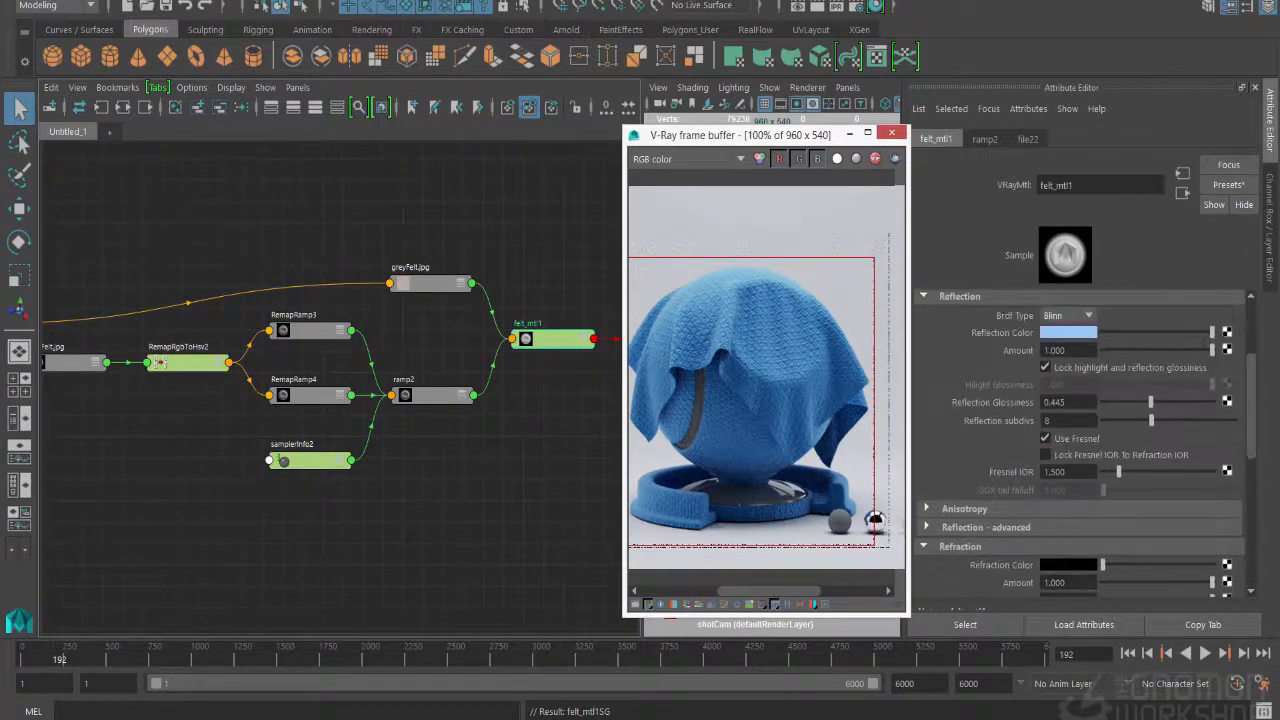
pyautogui.moveTo(1212, 332); pyautogui.dragTo(1175, 332)
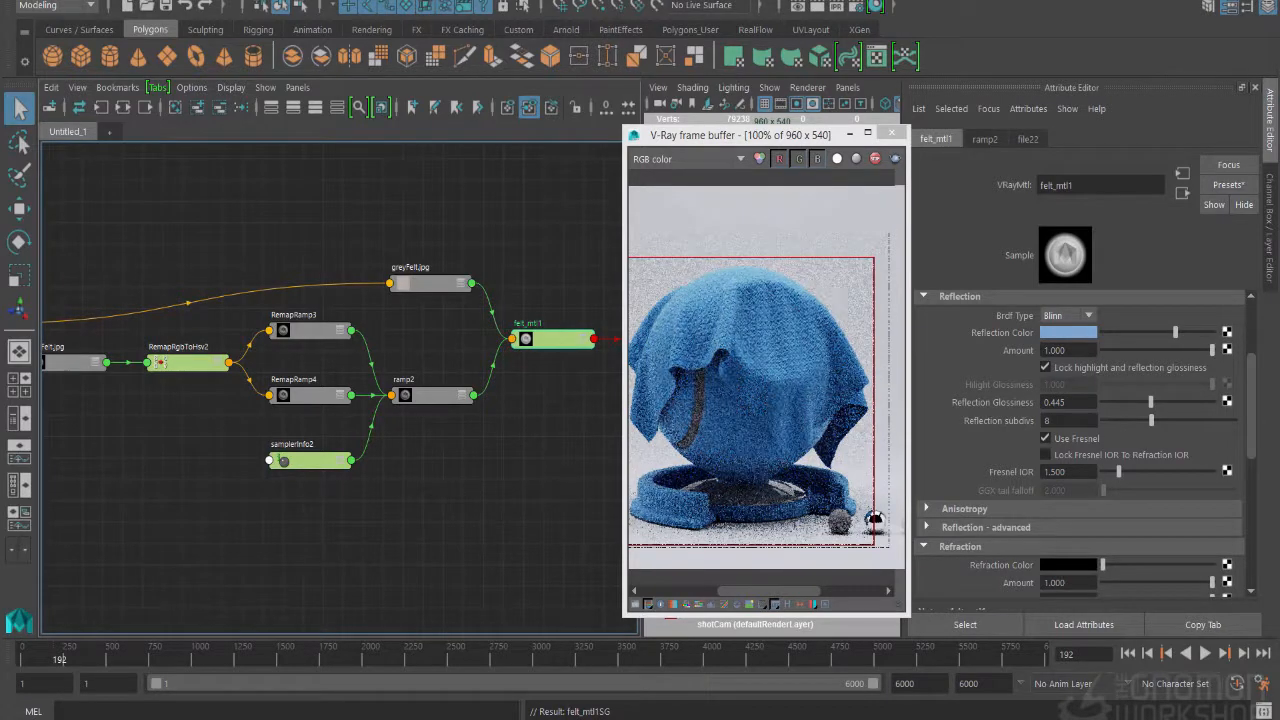
pyautogui.moveTo(1175, 332); pyautogui.dragTo(1147, 350)
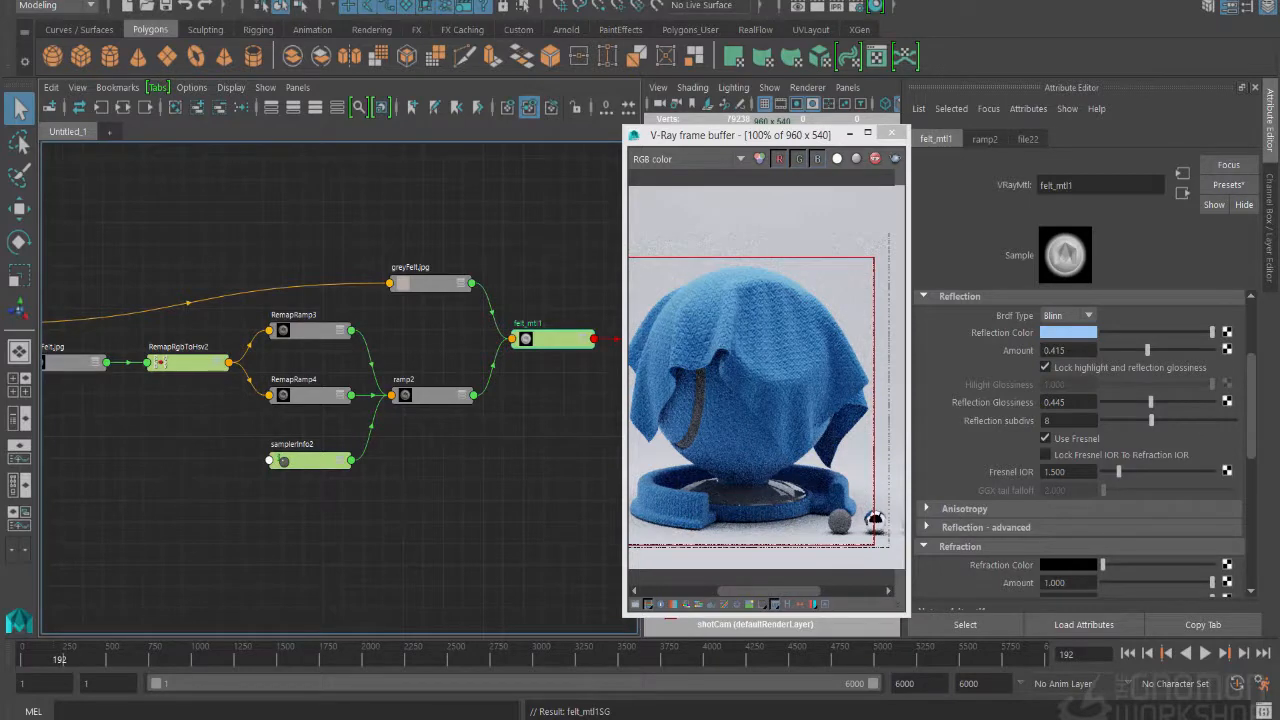
pyautogui.doubleClick(1055, 350)
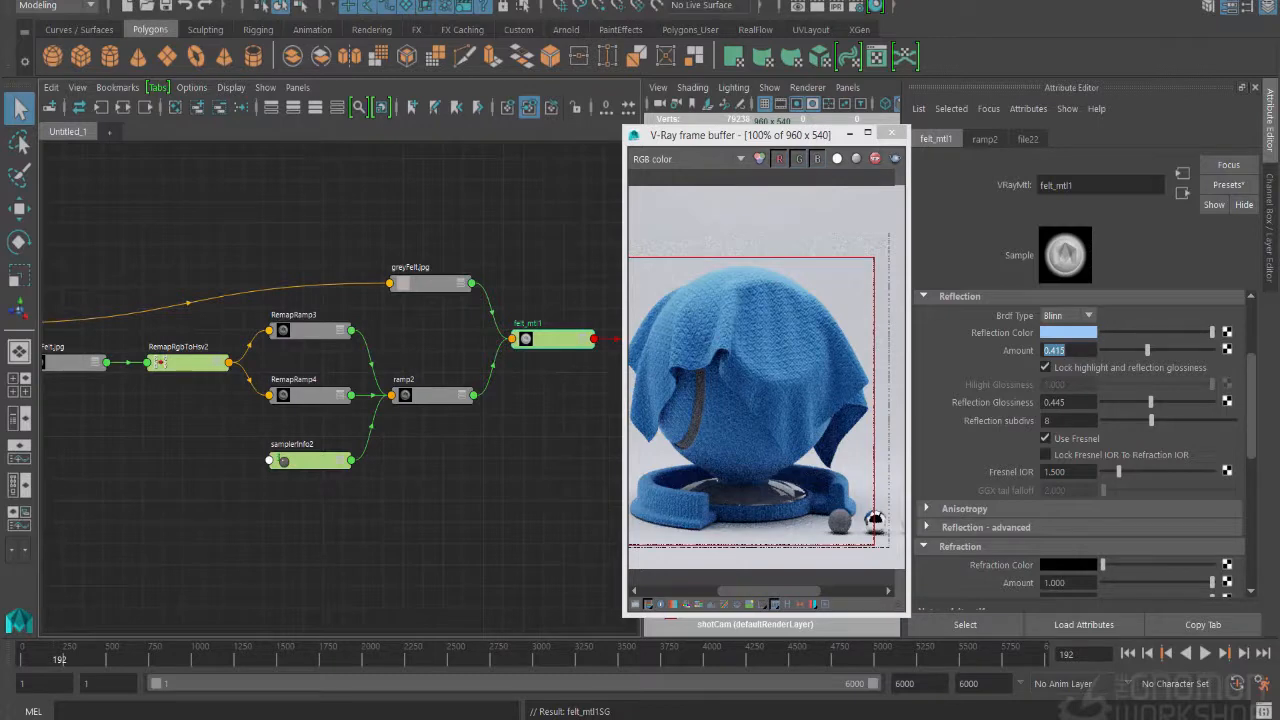
pyautogui.write('1')
pyautogui.press('Return')
# Step: Desaturate and darken the Reflection Color of felt_mtl1 and lower its reflection Amount to 0.780
pyautogui.click(1068, 332)
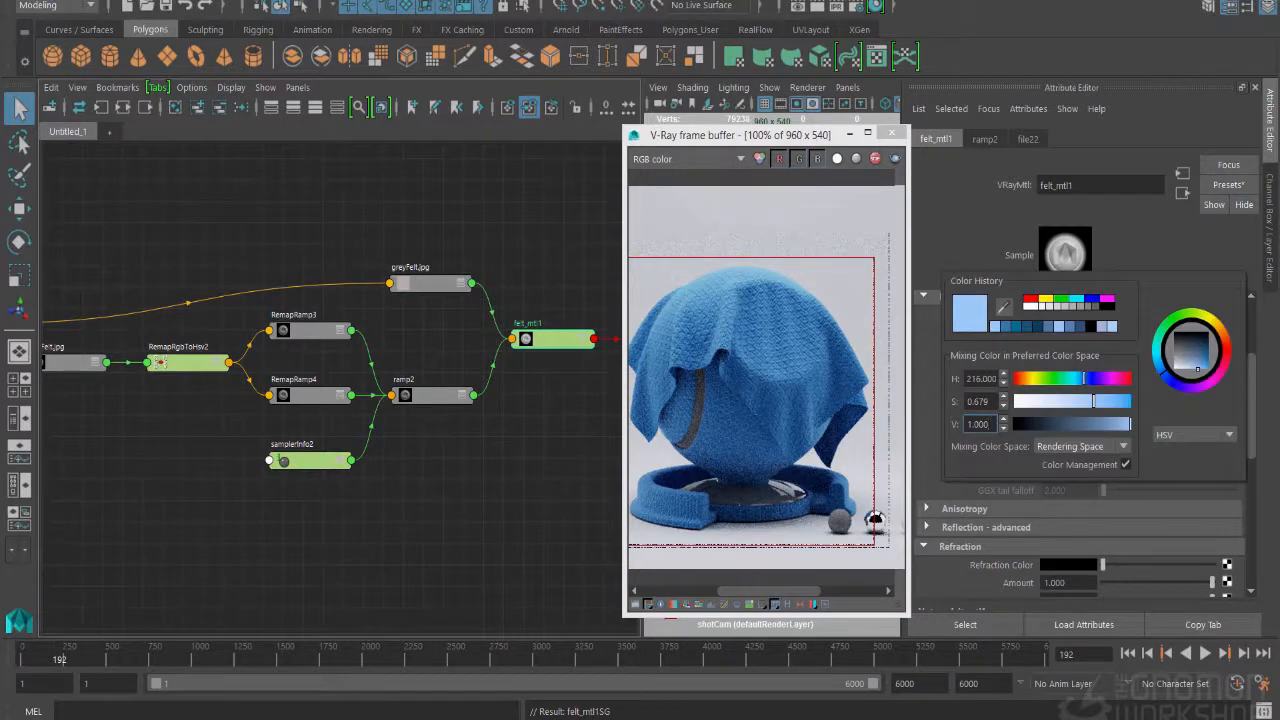
pyautogui.moveTo(1094, 401); pyautogui.dragTo(1064, 401)
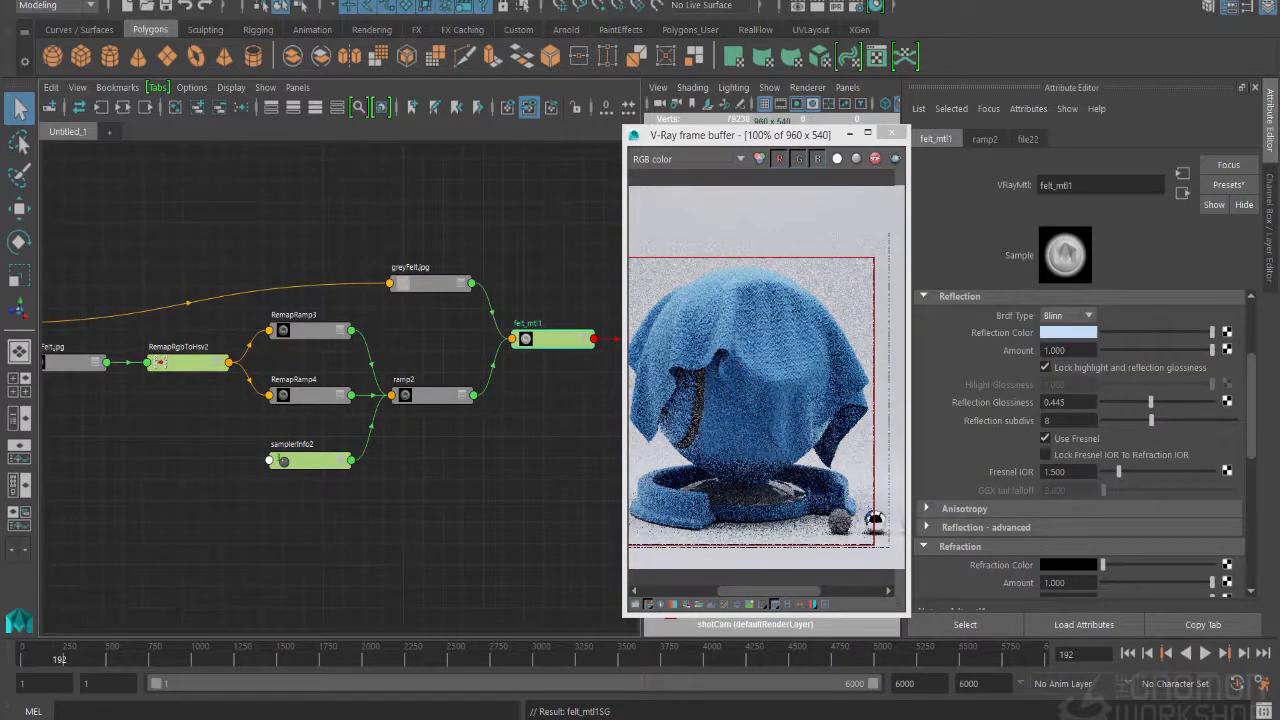
pyautogui.moveTo(1212, 332); pyautogui.dragTo(1160, 332)
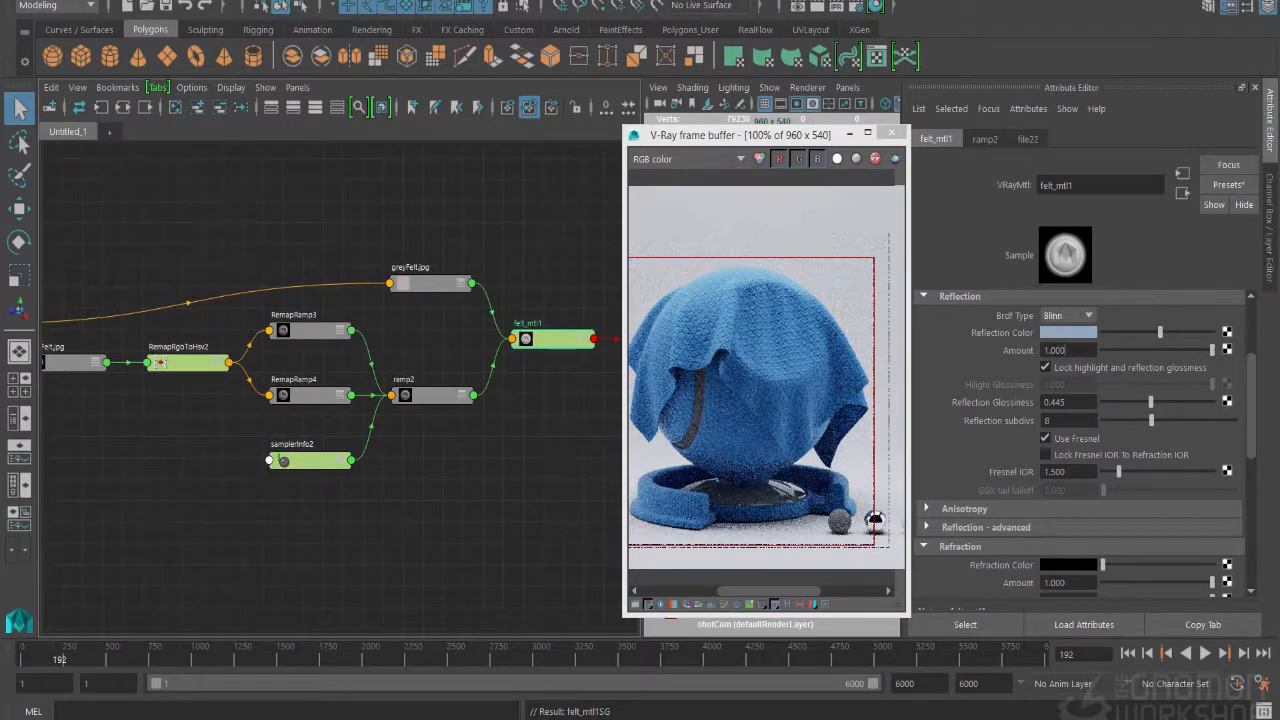
pyautogui.moveTo(1212, 350); pyautogui.dragTo(1165, 350)
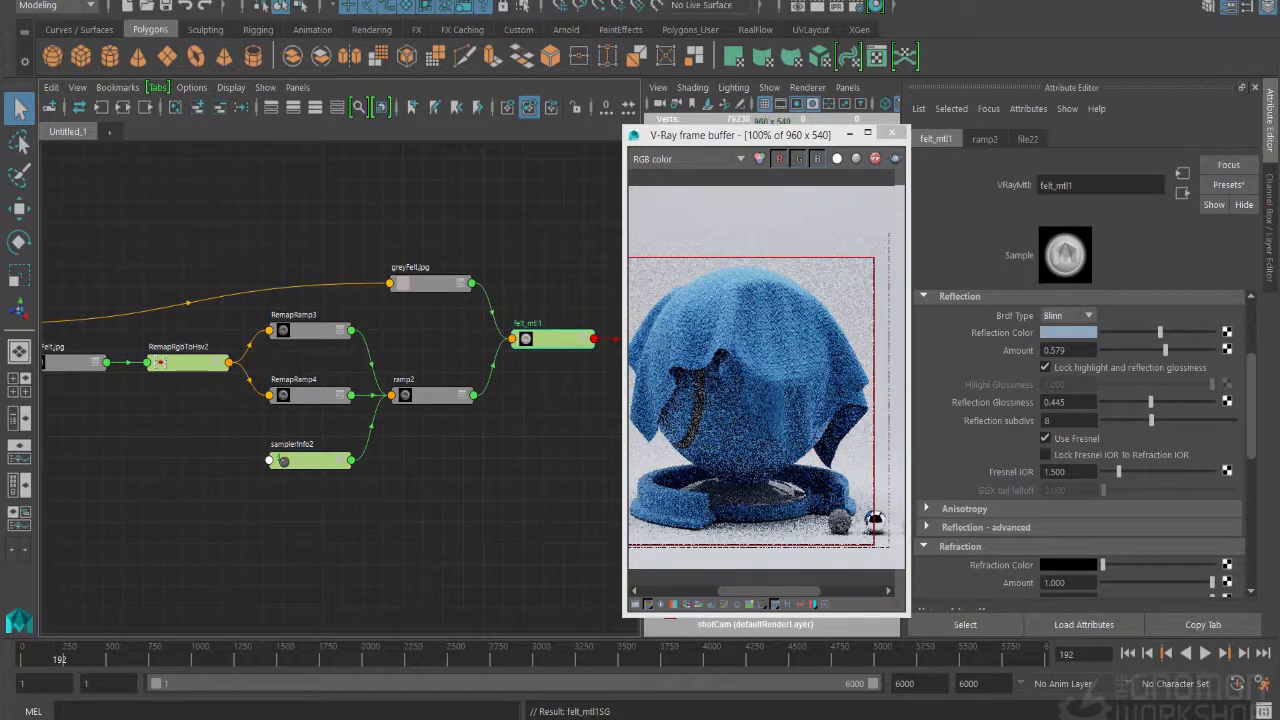
pyautogui.moveTo(1165, 350); pyautogui.dragTo(1187, 350)
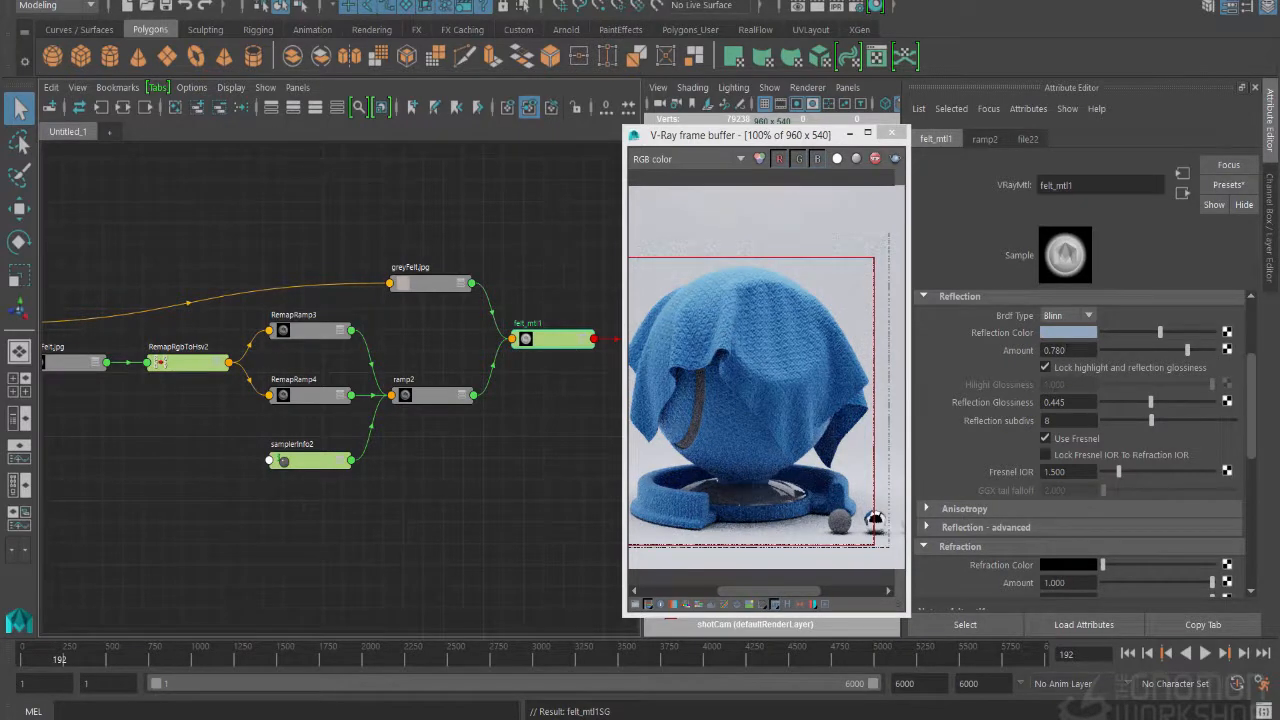
# Step: Change both color stops of RemapRamp3 to red, with the first stop's hue at 360
pyautogui.click(312, 330)
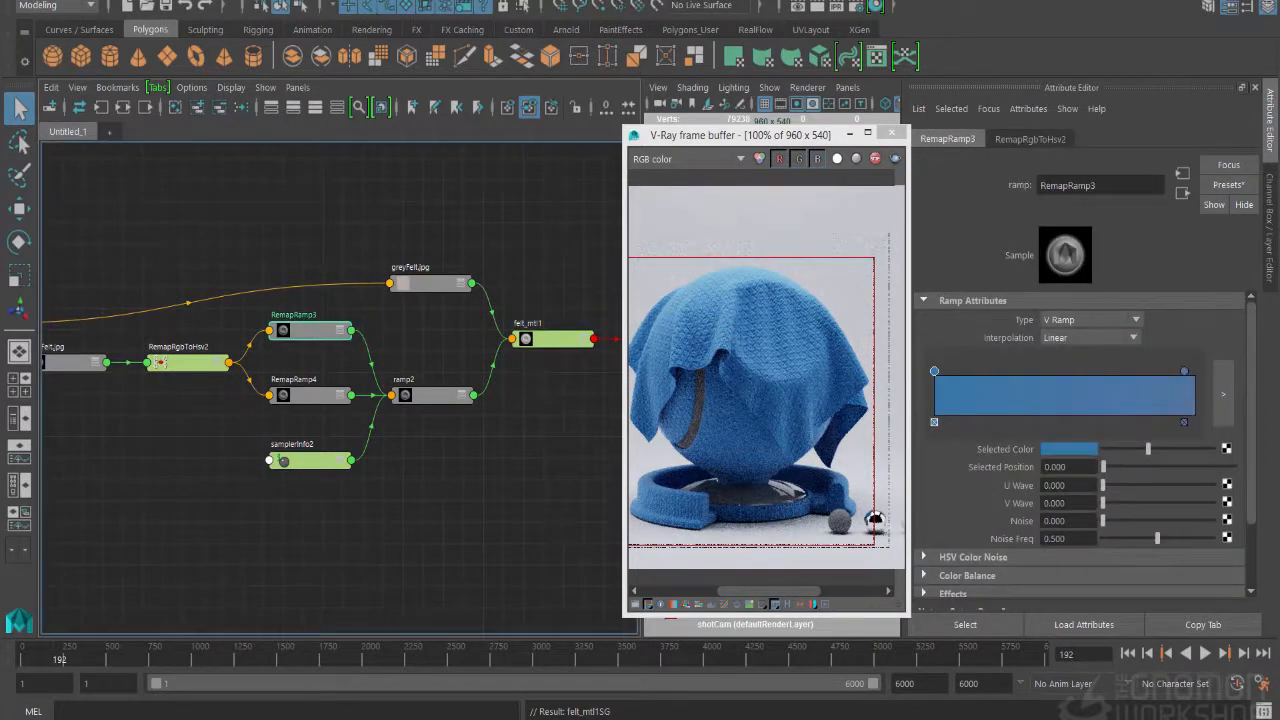
pyautogui.click(1068, 449)
pyautogui.moveTo(1074, 492); pyautogui.dragTo(1121, 492)
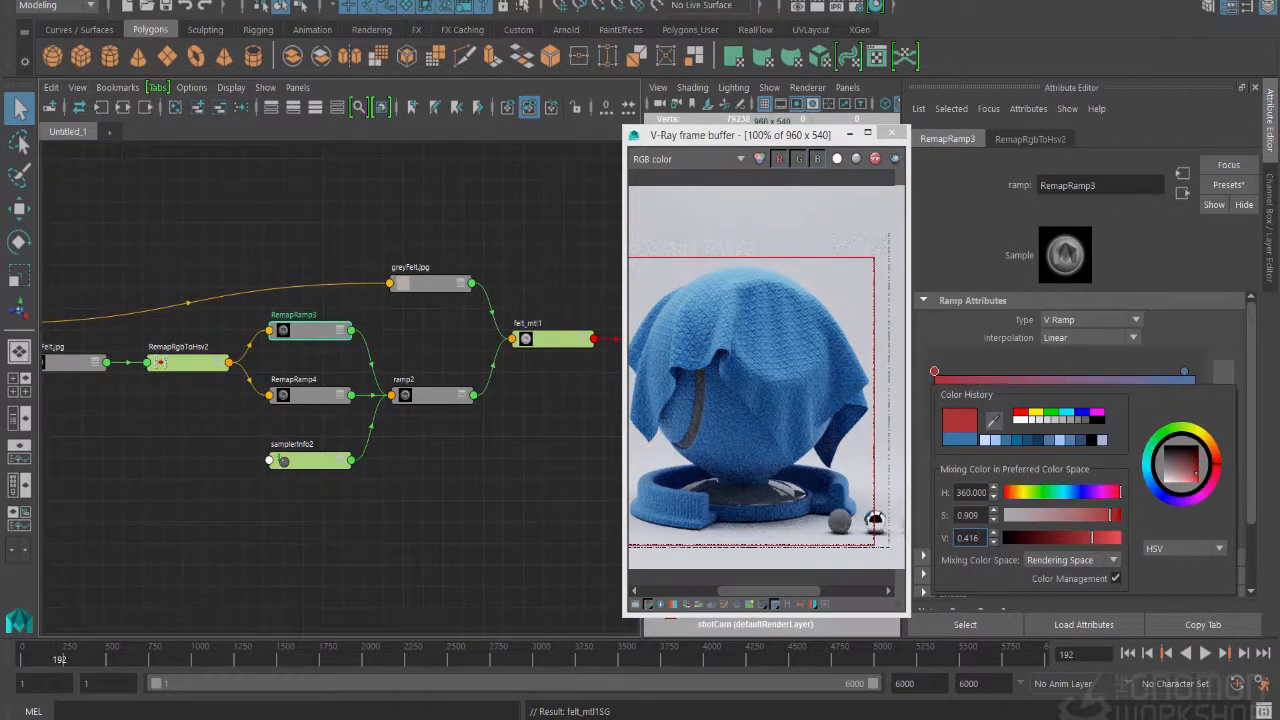
pyautogui.click(1184, 371)
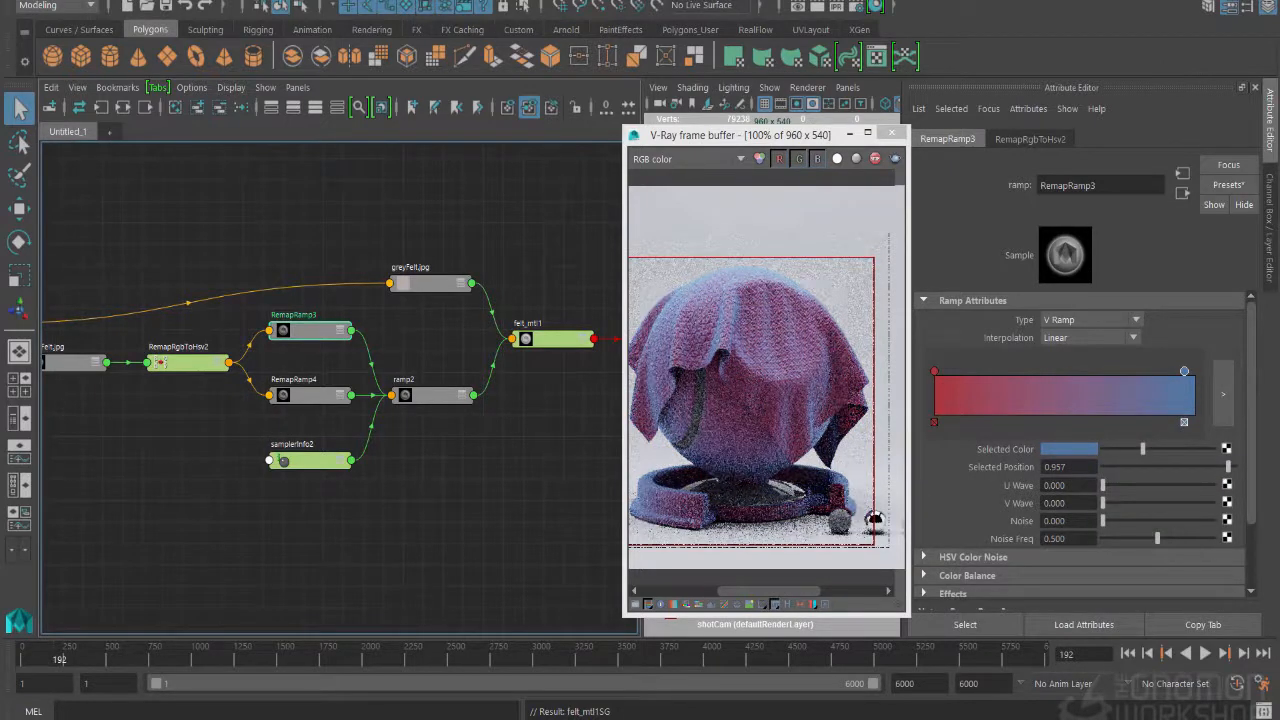
pyautogui.click(1069, 449)
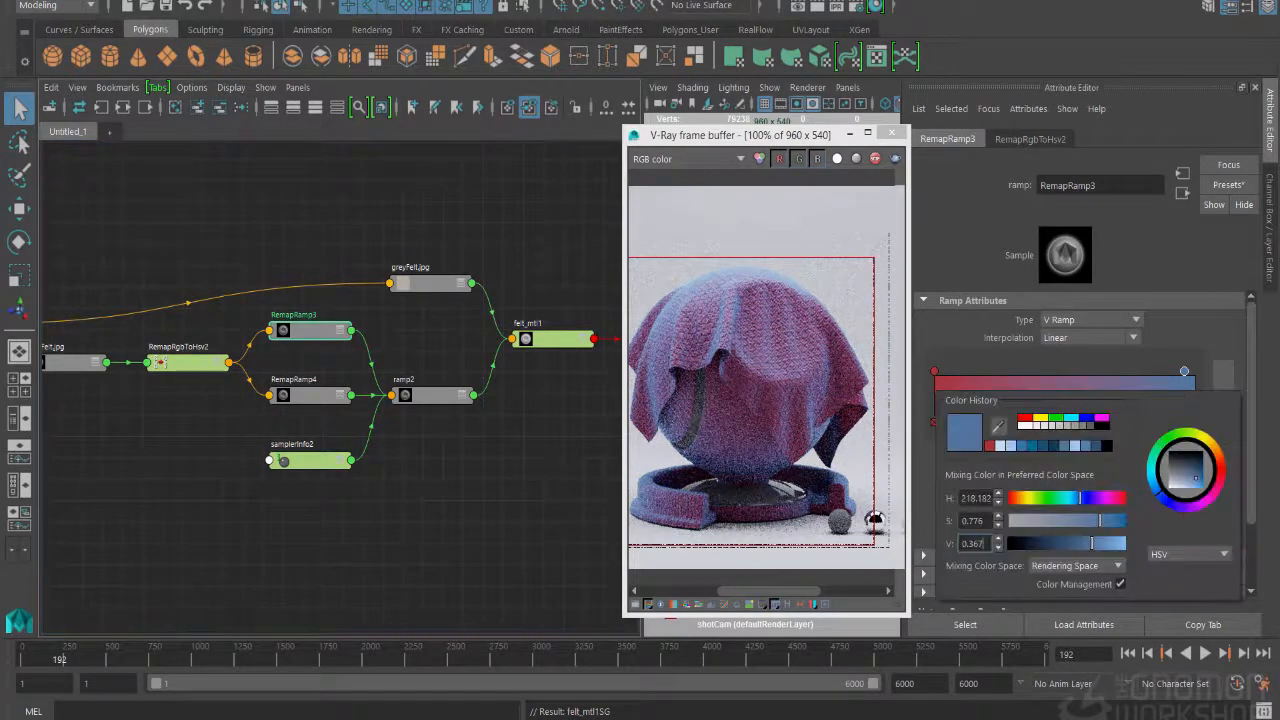
pyautogui.moveTo(1078, 498); pyautogui.dragTo(1125, 498)
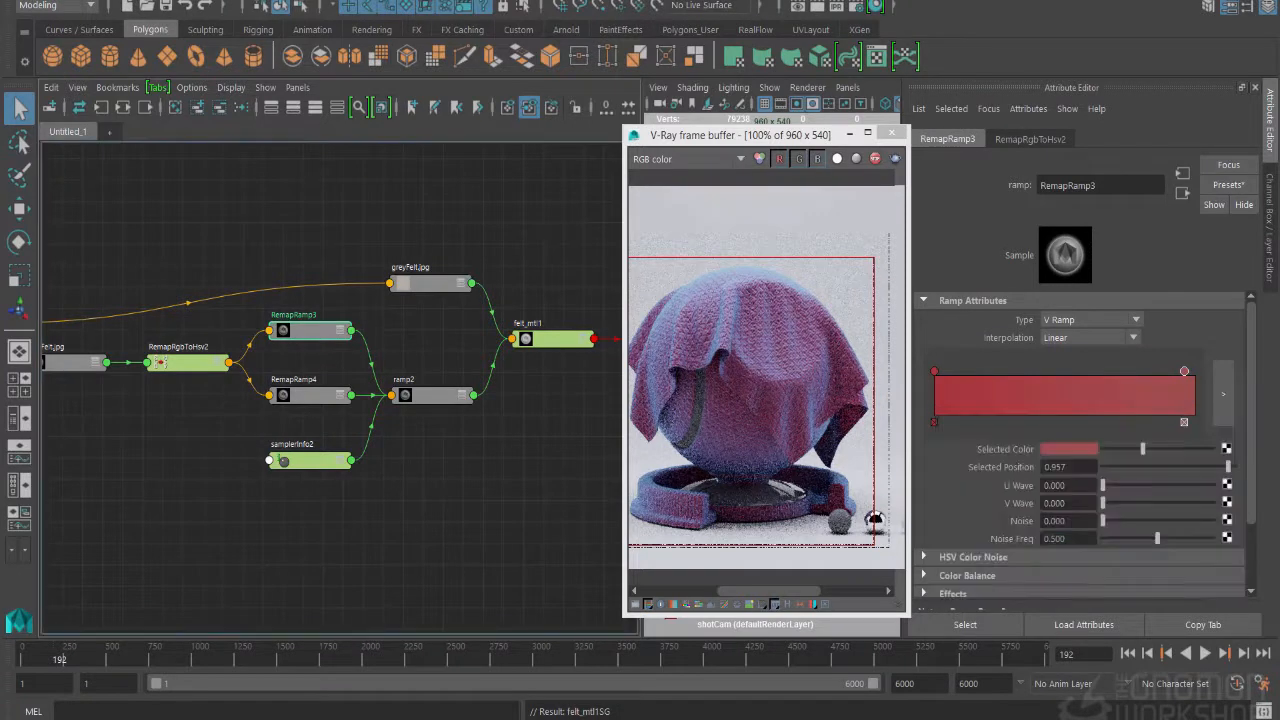
# Step: Change the first color stop of RemapRamp4 to orange-red and the second stop to light red with hue 360
pyautogui.click(305, 394)
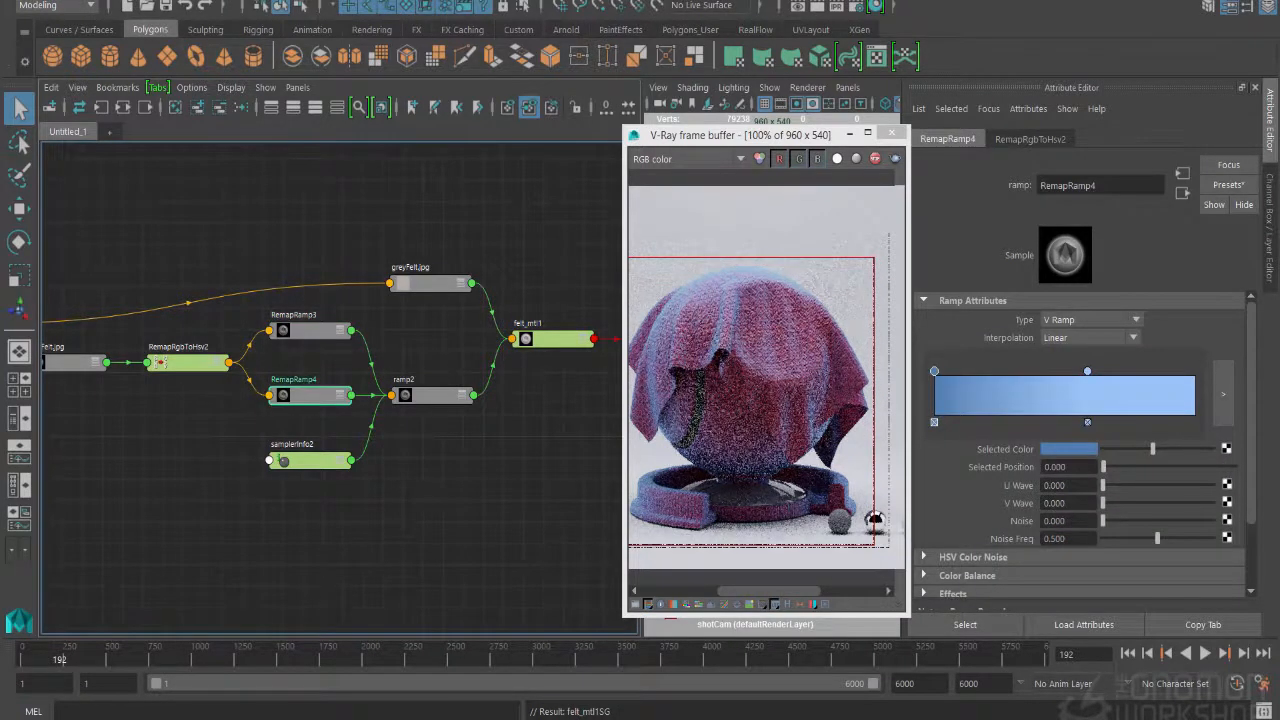
pyautogui.click(1069, 449)
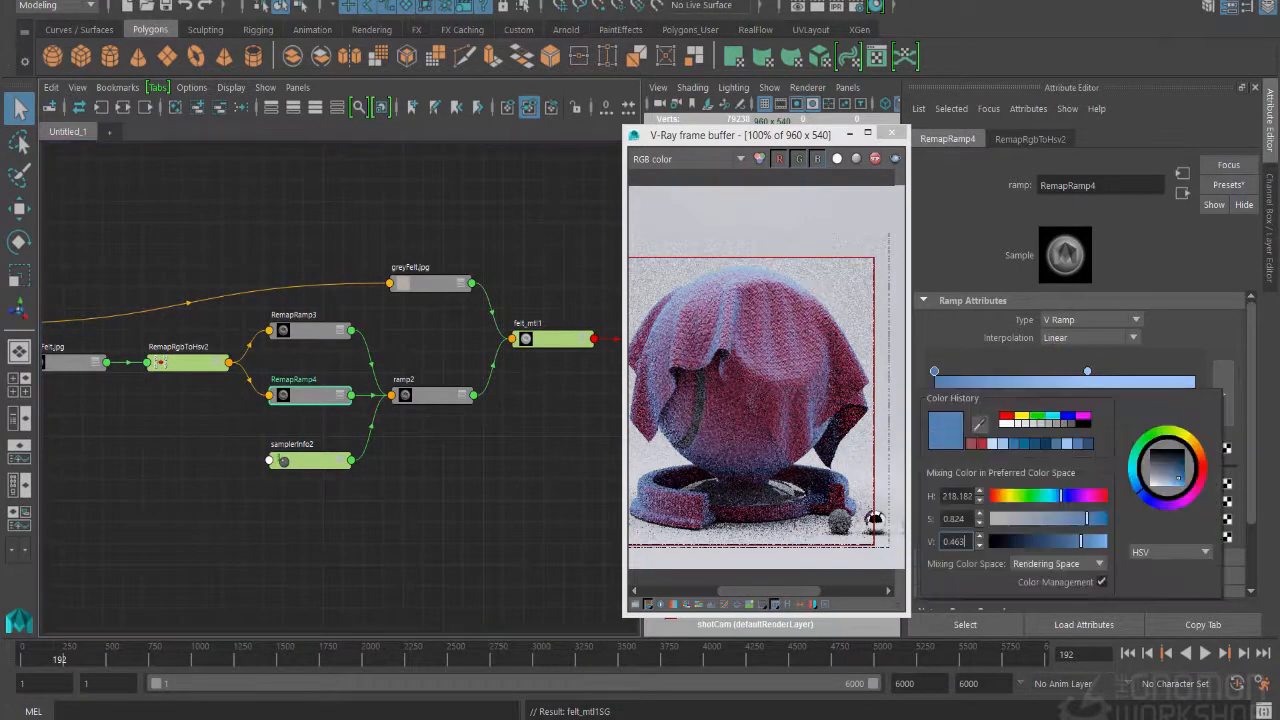
pyautogui.moveTo(1193, 441); pyautogui.dragTo(1204, 461)
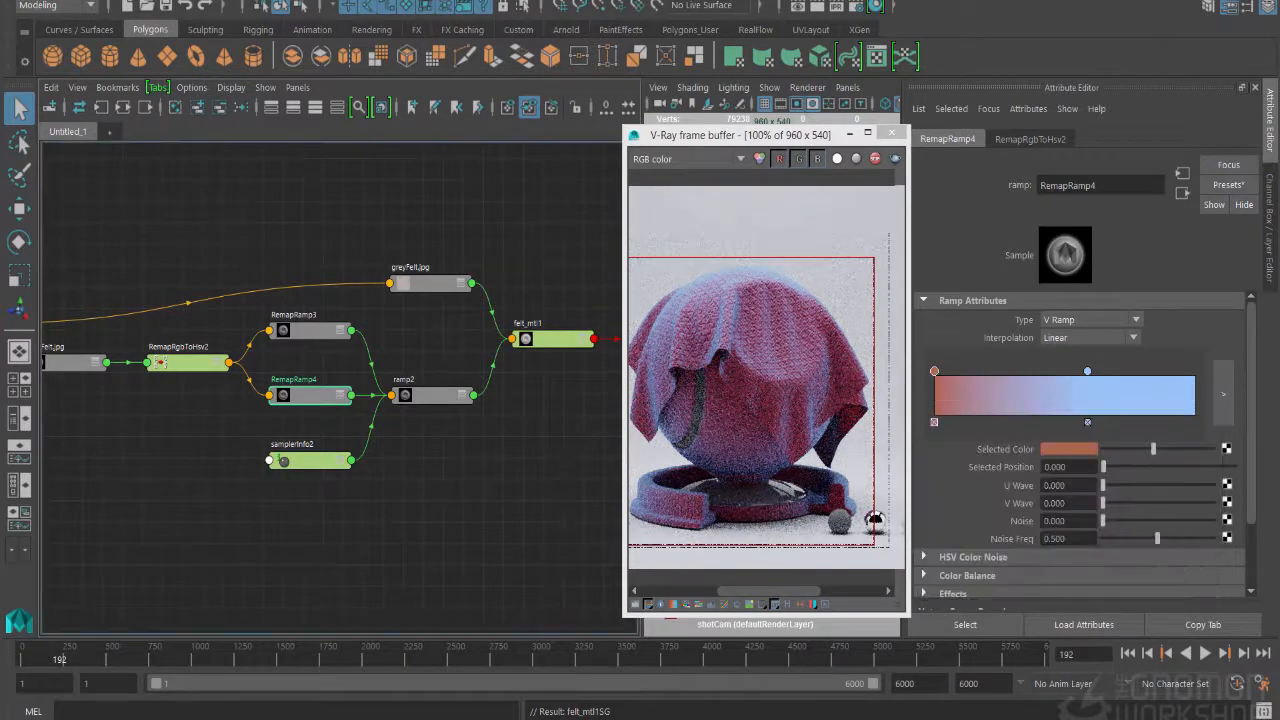
pyautogui.click(1087, 371)
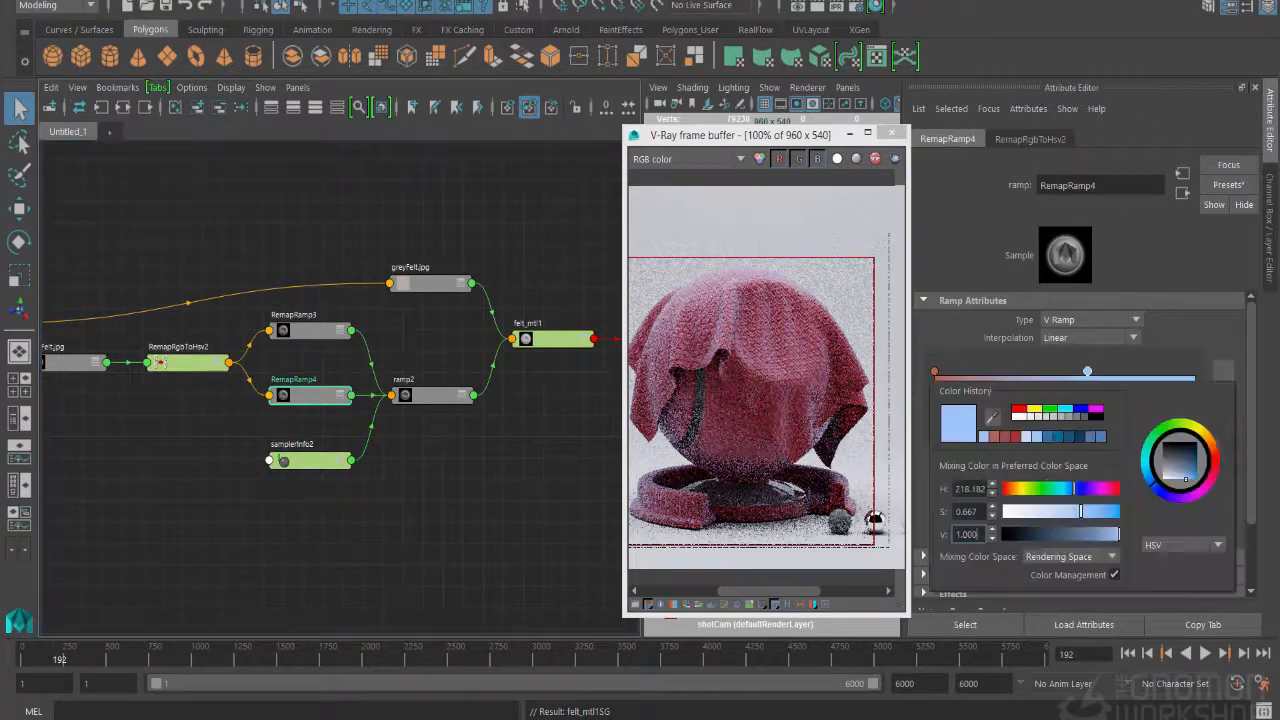
pyautogui.click(1068, 449)
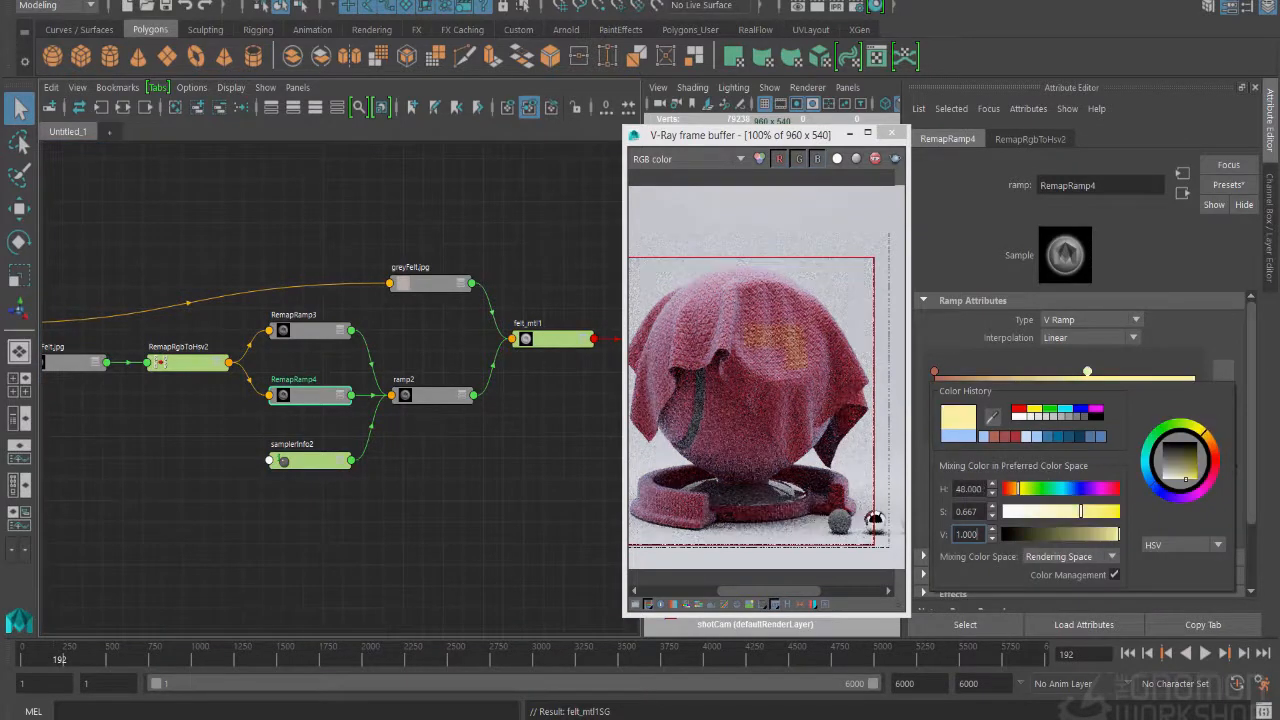
pyautogui.moveTo(1018, 489); pyautogui.dragTo(1008, 489)
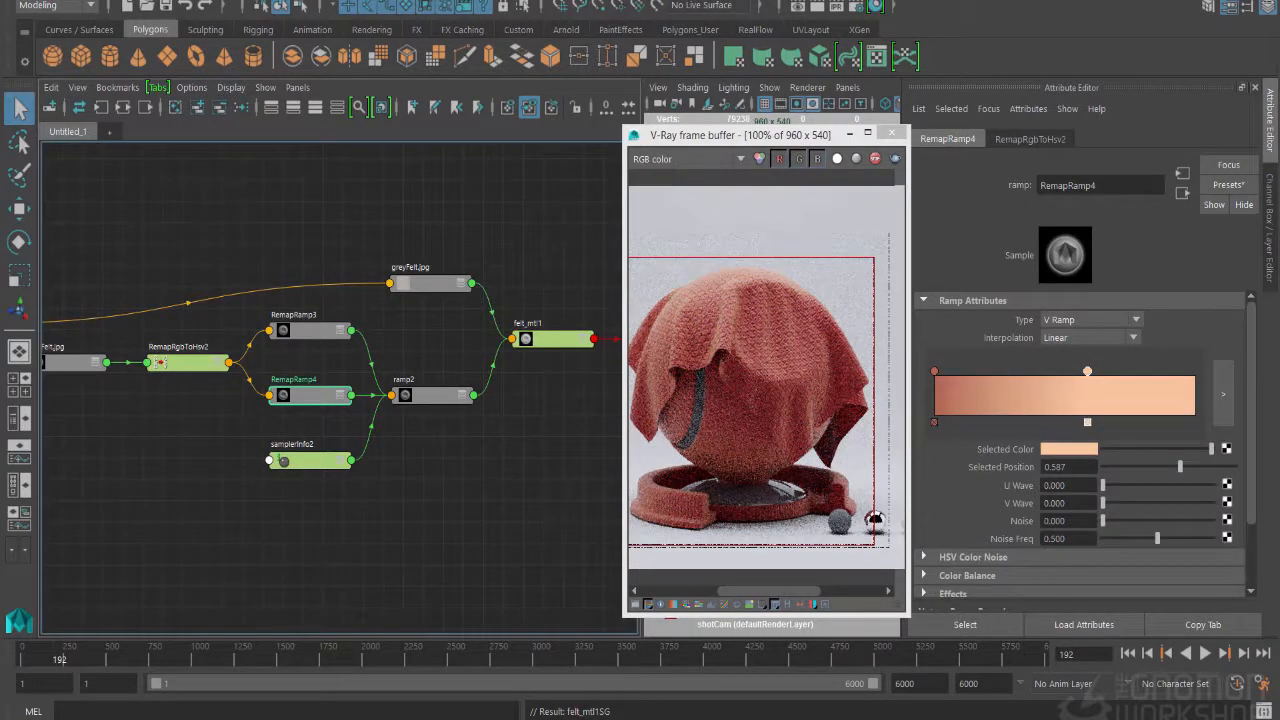
pyautogui.click(1069, 449)
pyautogui.click(1116, 495)
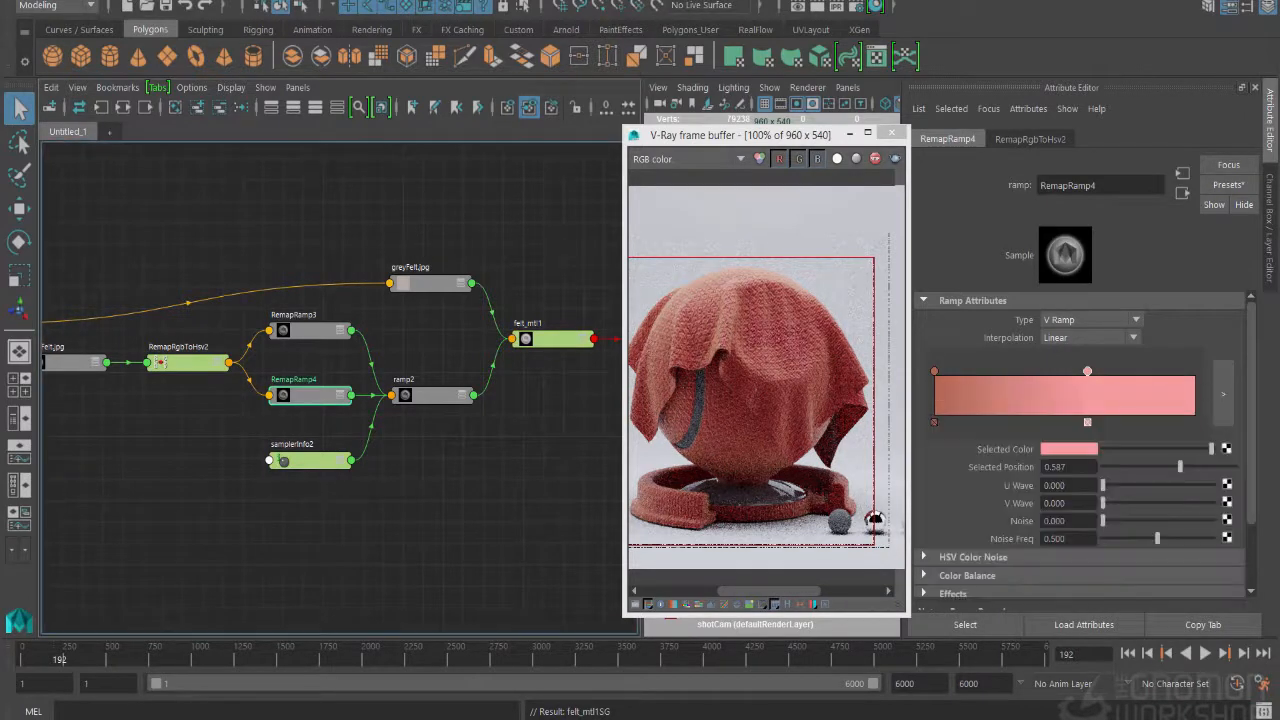
# Step: Darken the second color stop of RemapRamp4 by lowering its HSV value
pyautogui.click(934, 371)
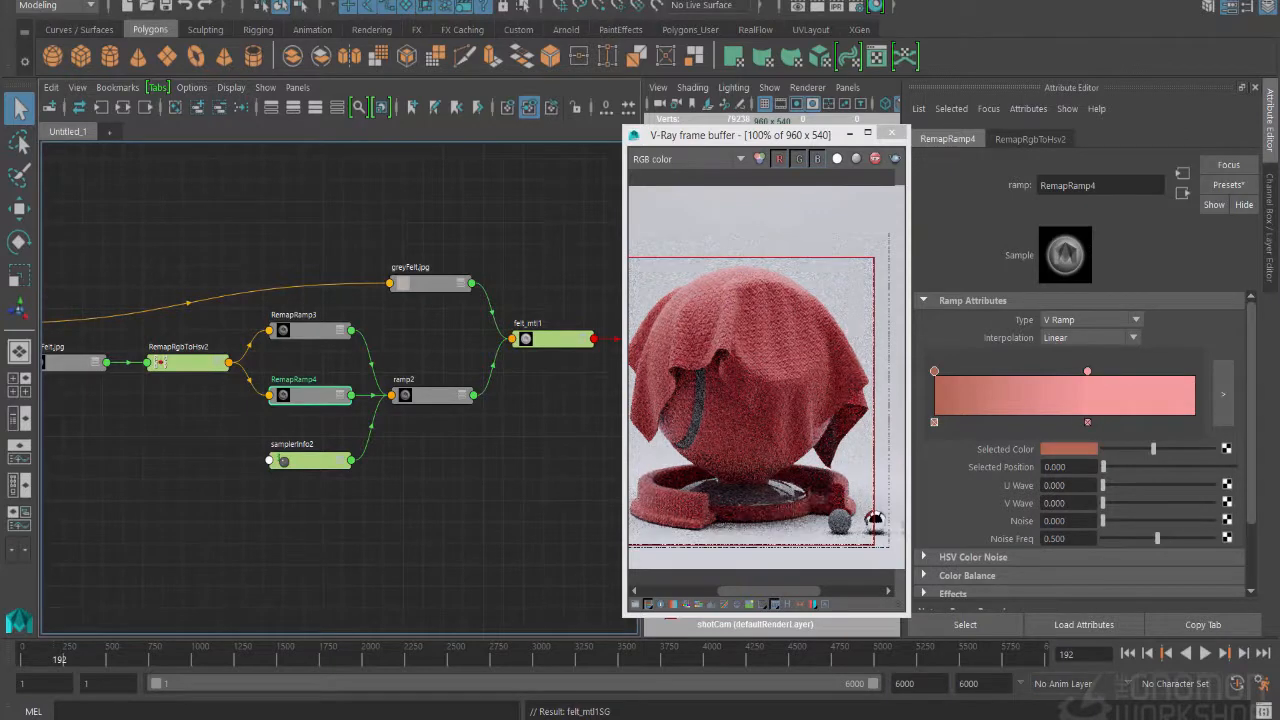
pyautogui.click(1068, 449)
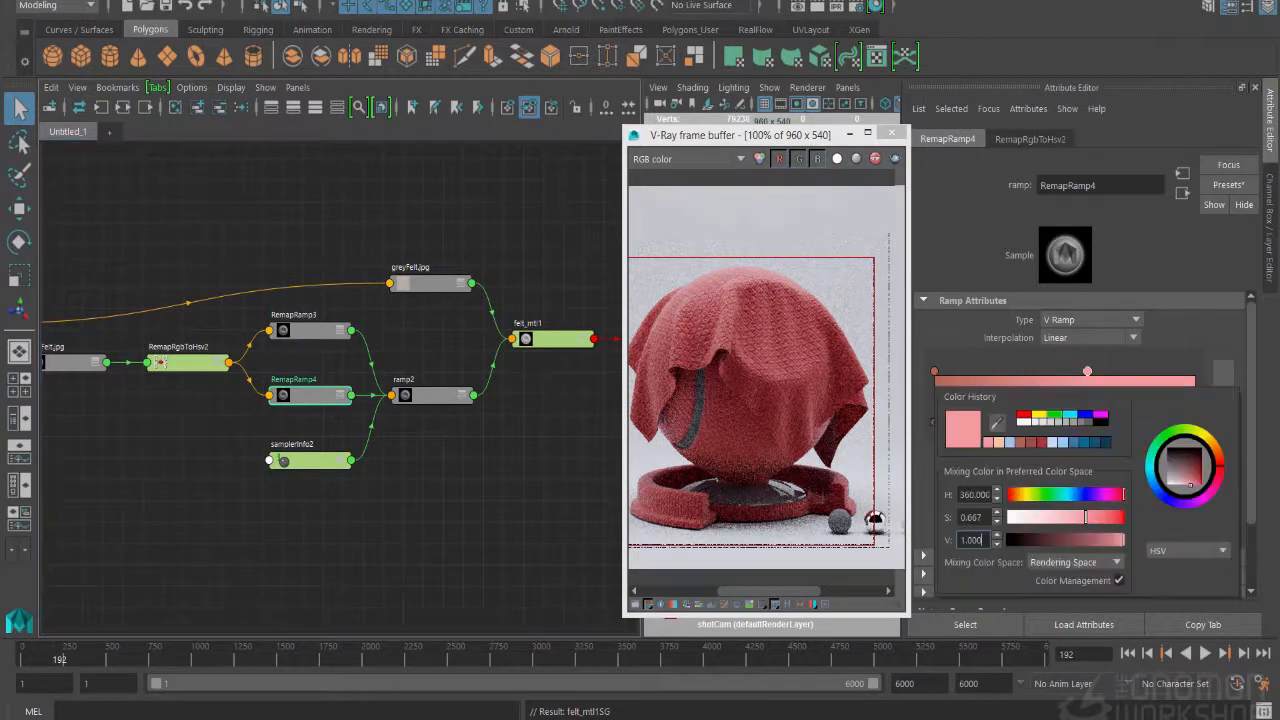
pyautogui.moveTo(1123, 540); pyautogui.dragTo(1101, 540)
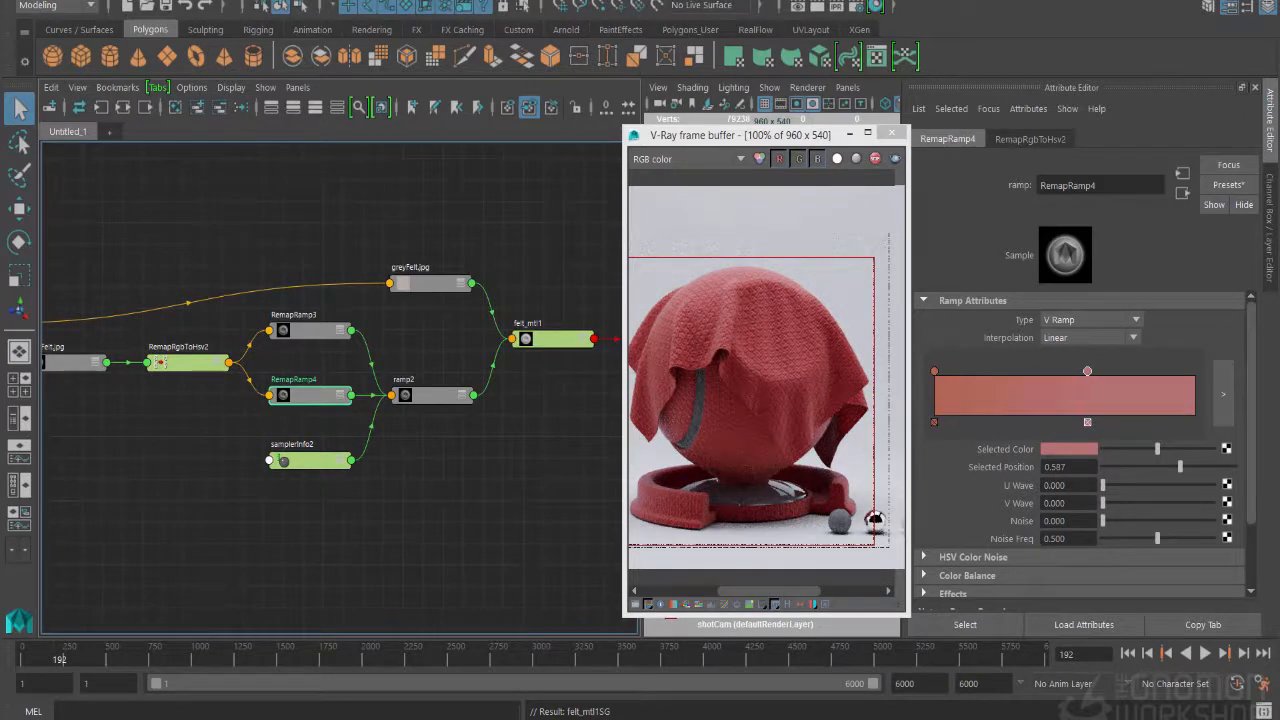
# Step: Select the material sphere, the outer base and the inside base ring together in the viewport
pyautogui.moveTo(740, 135); pyautogui.dragTo(940, 147)
pyautogui.click(750, 423)
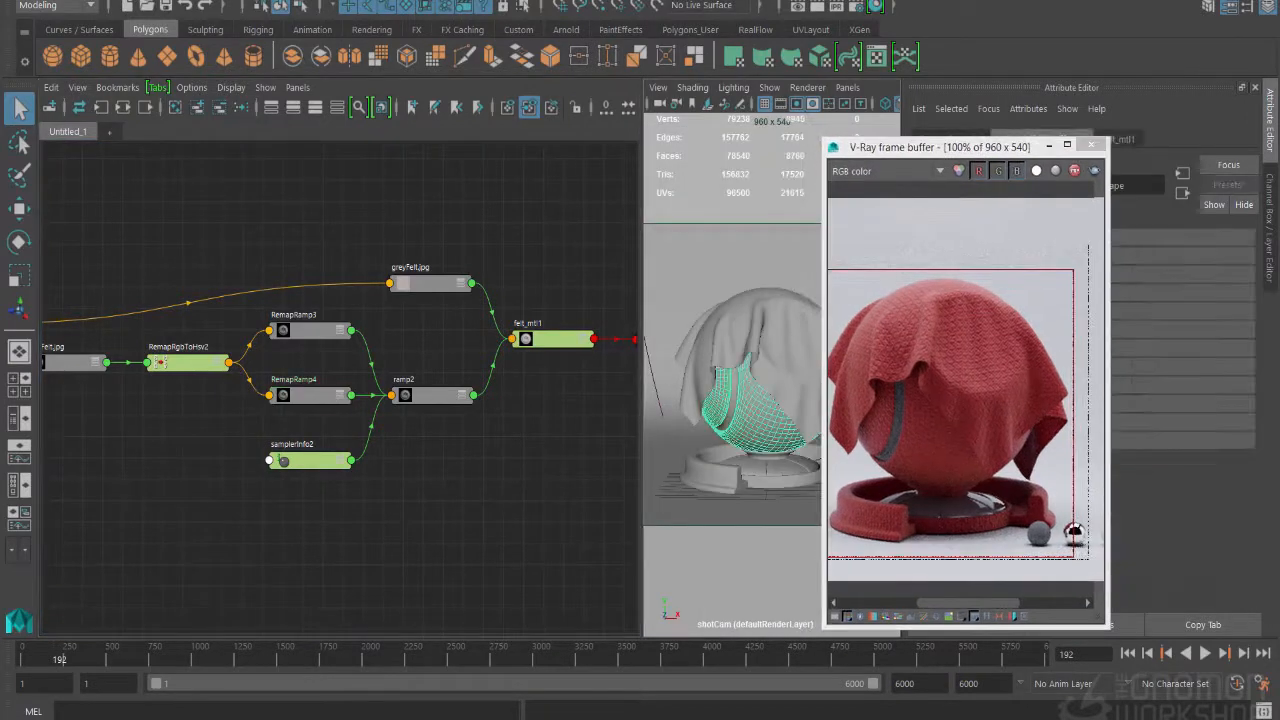
pyautogui.keyDown('shift'); pyautogui.click(712, 478); pyautogui.keyUp('shift')
pyautogui.keyDown('shift'); pyautogui.click(772, 467); pyautogui.keyUp('shift')
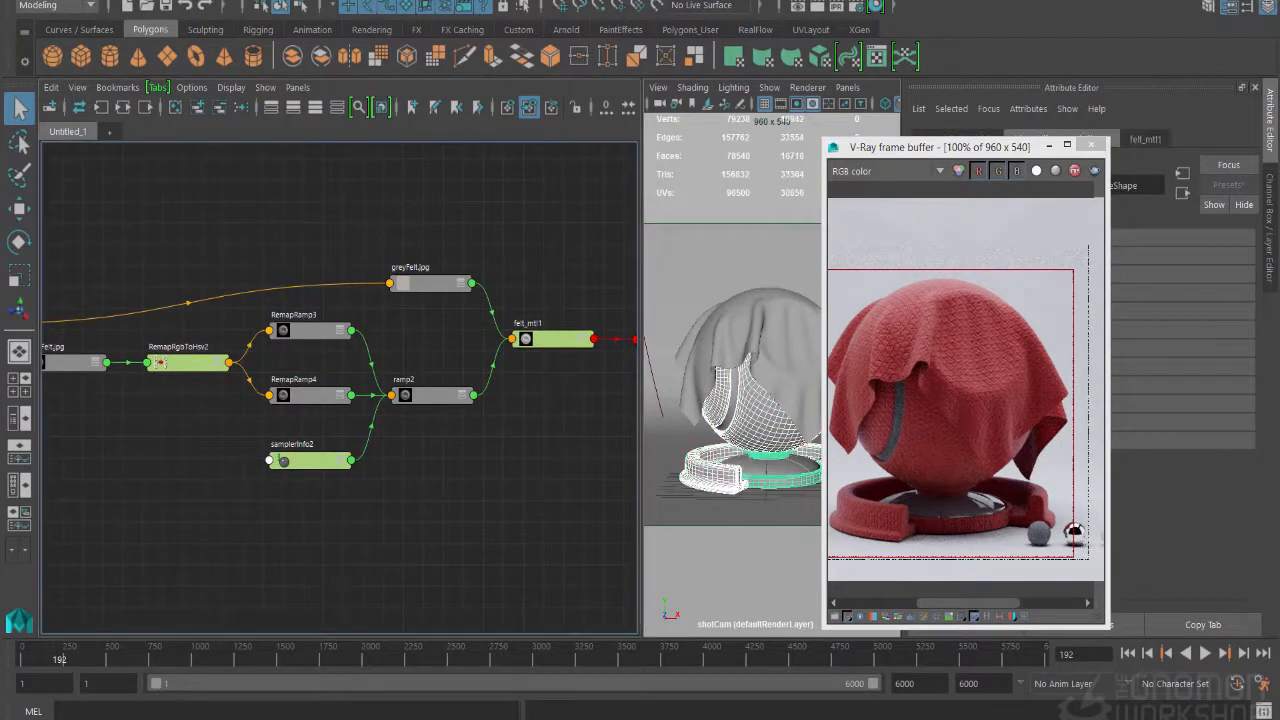
# Step: Rename the felt_mtl1 material as knitCloth_mtl
pyautogui.click(553, 339)
pyautogui.moveTo(940, 147); pyautogui.dragTo(790, 148)
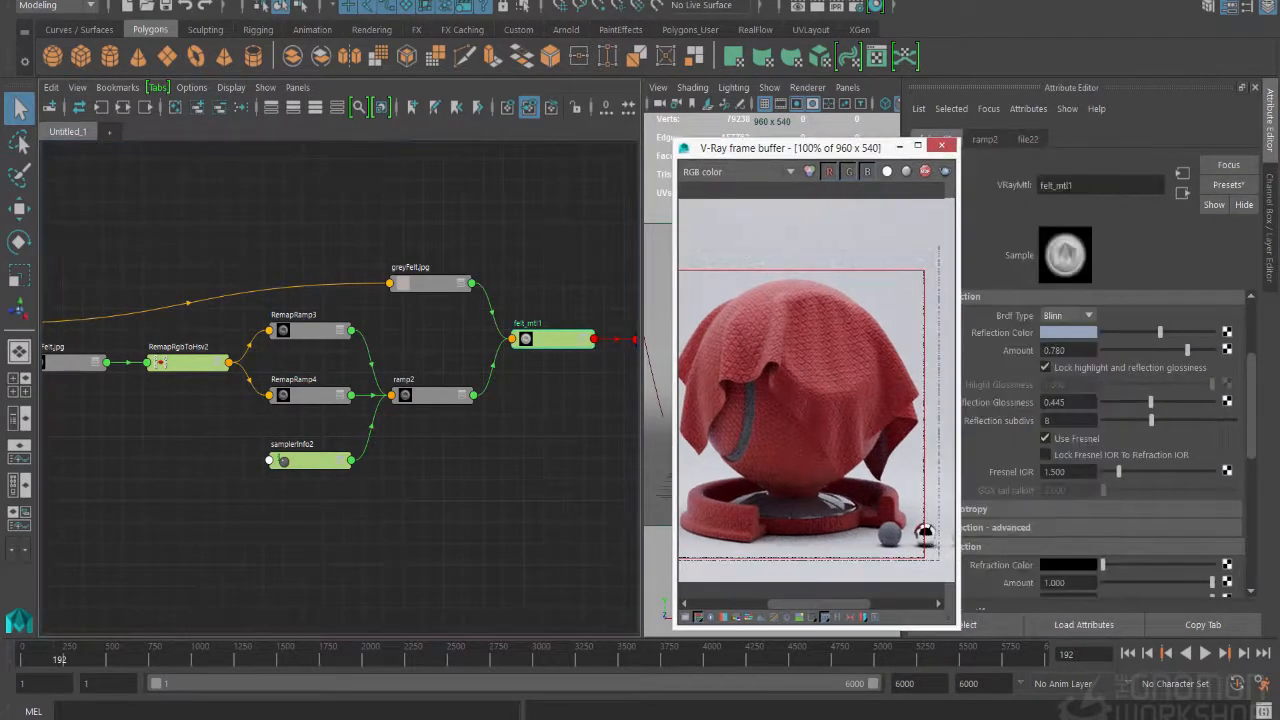
pyautogui.write('k')
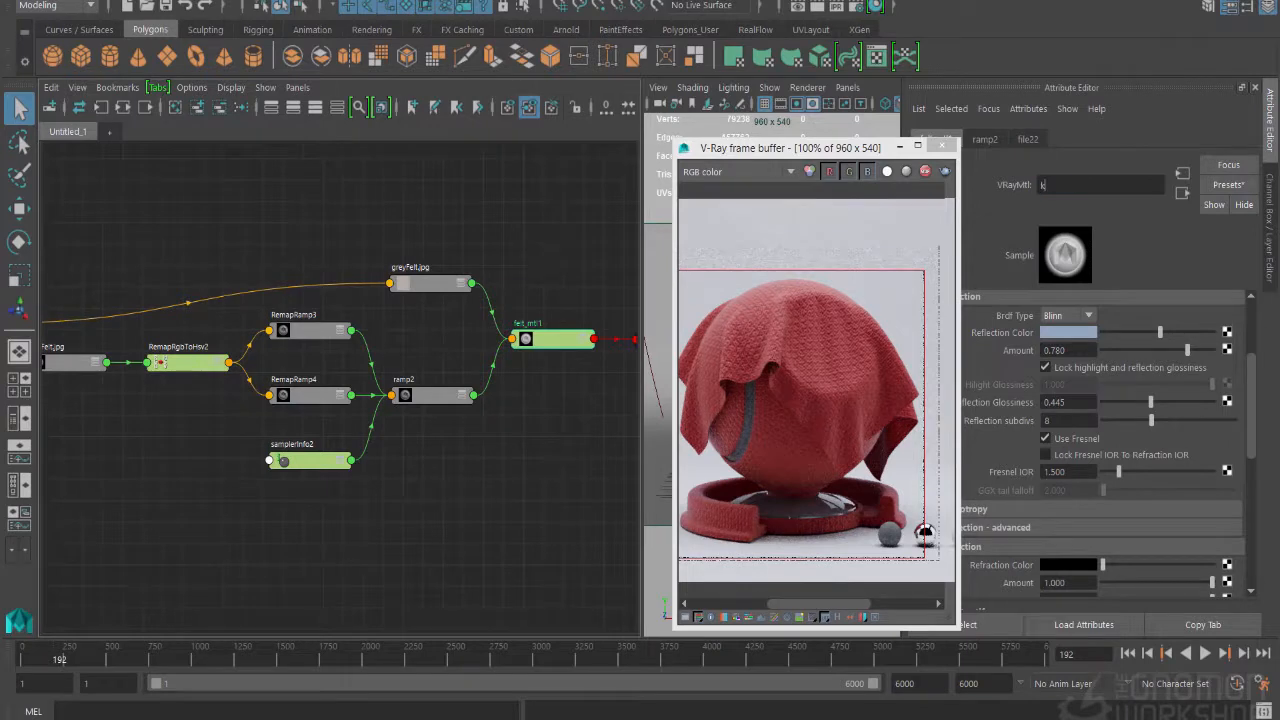
pyautogui.write('nitCloth_mtl')
pyautogui.press('Return')
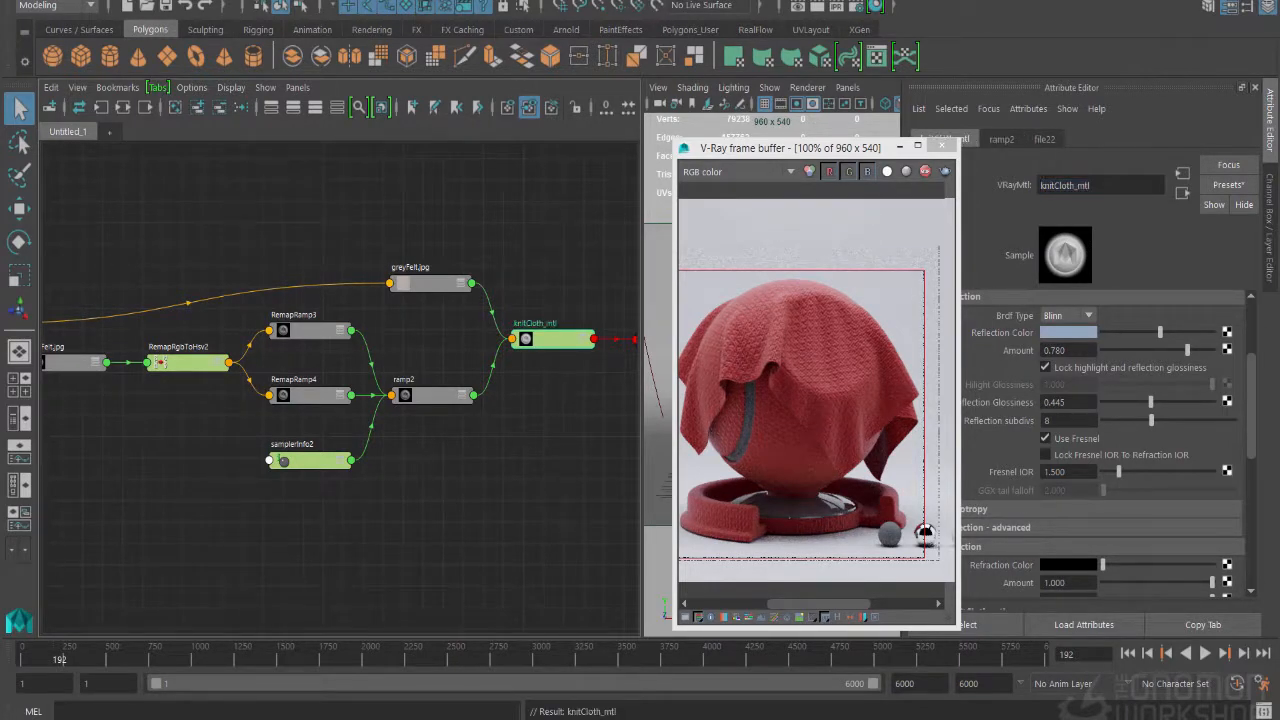
# Step: Rename the material's shading group felt_mtl1SG as knitCloth_sg
pyautogui.click(636, 341)
pyautogui.keyDown('alt'); pyautogui.moveTo(636, 341); pyautogui.dragTo(481, 323, button='middle'); pyautogui.keyUp('alt')
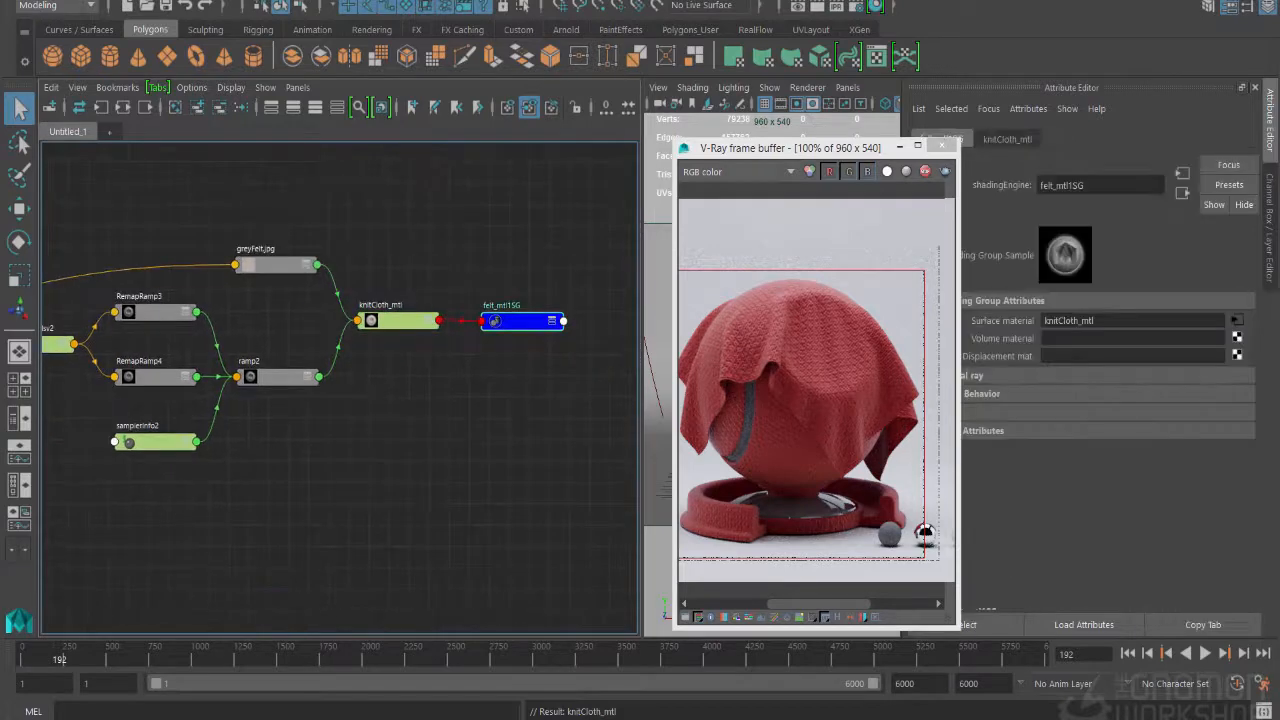
pyautogui.doubleClick(1062, 185)
pyautogui.write('knitCloth_mtl')
pyautogui.hotkey('shift', 'Left')
pyautogui.hotkey('shift', 'Left')
pyautogui.hotkey('shift', 'Left')
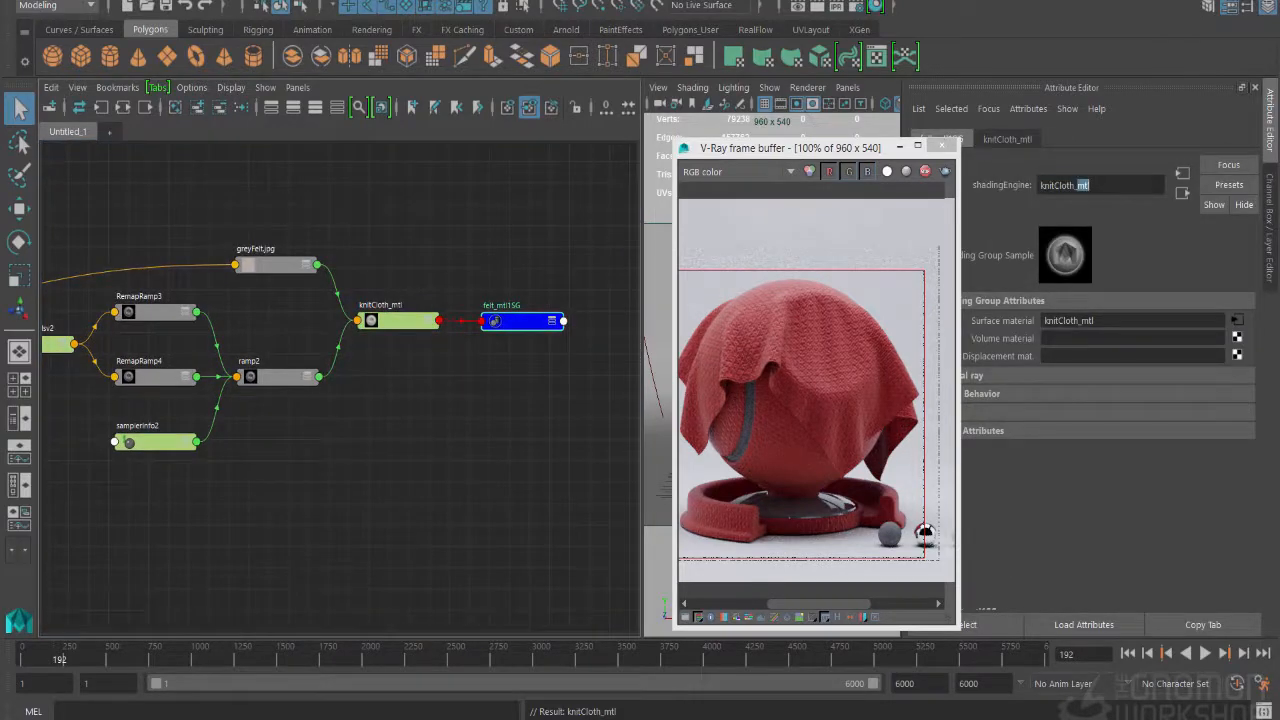
pyautogui.write('sg')
pyautogui.press('Return')
# Step: Show the scene's list of render layers, keeping the rendered image in view
pyautogui.moveTo(790, 148); pyautogui.dragTo(486, 509)
pyautogui.click(1270, 228)
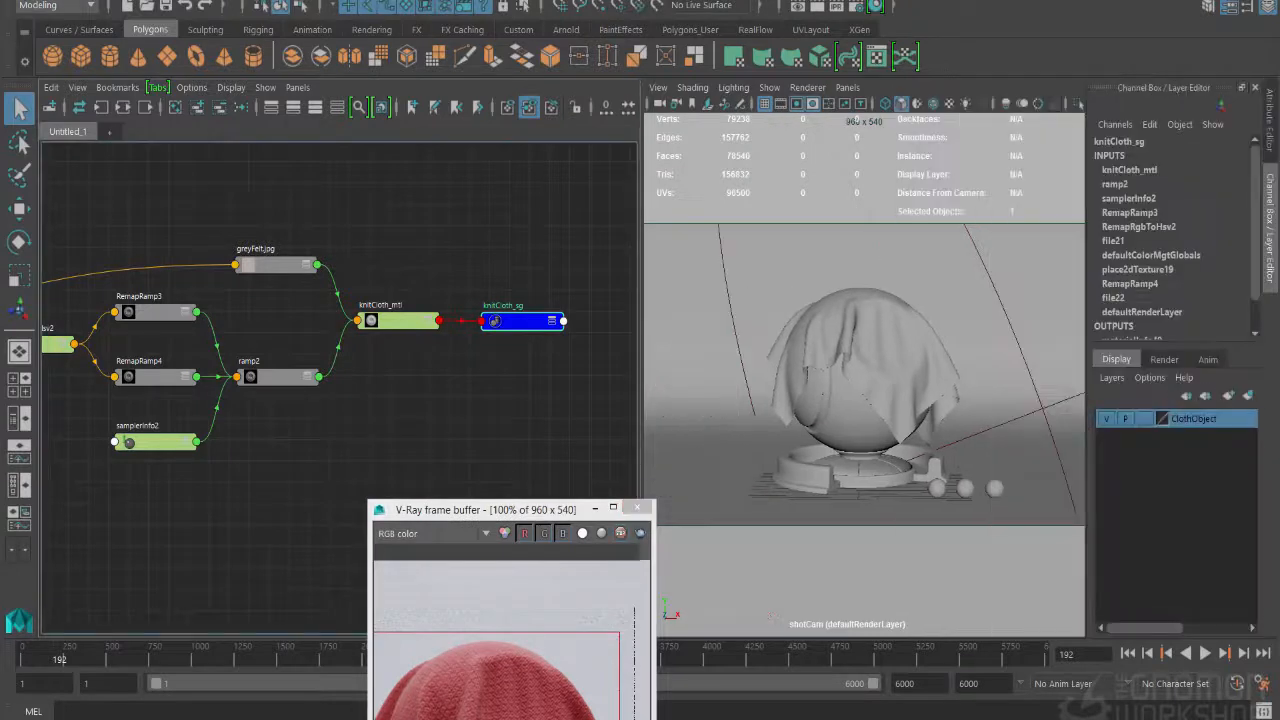
pyautogui.click(1164, 359)
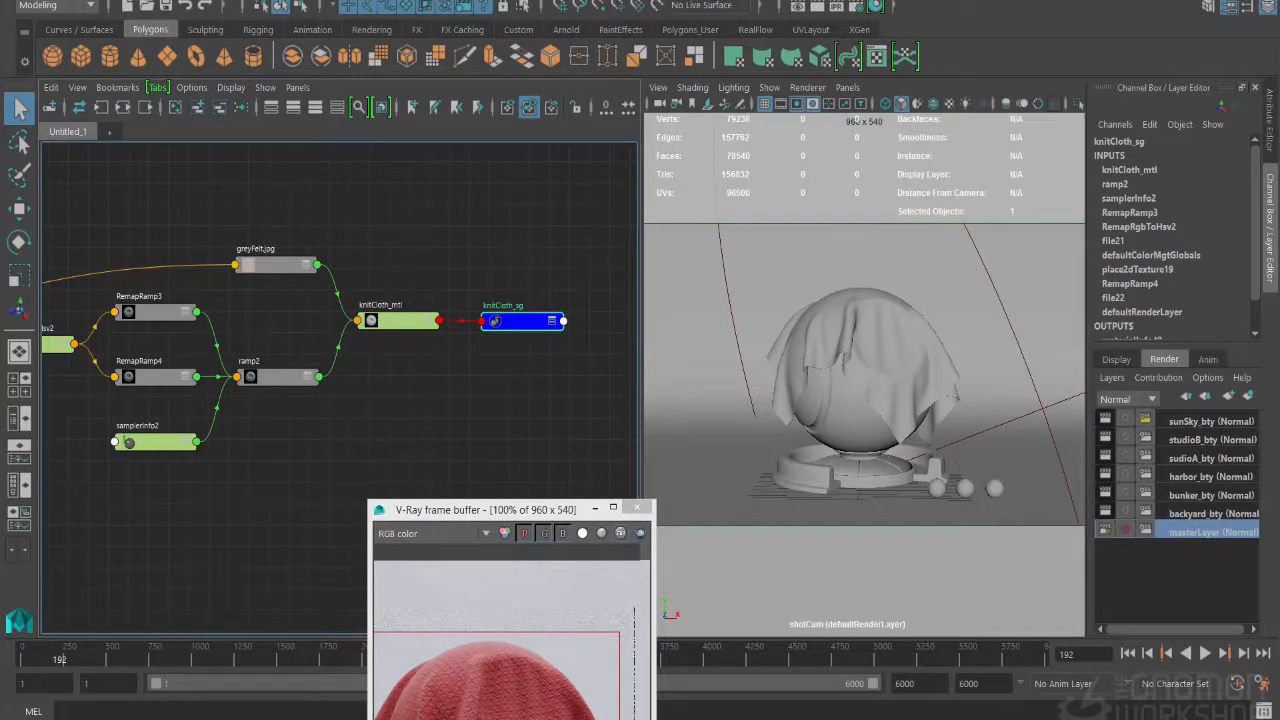
pyautogui.moveTo(486, 509); pyautogui.dragTo(550, 254)
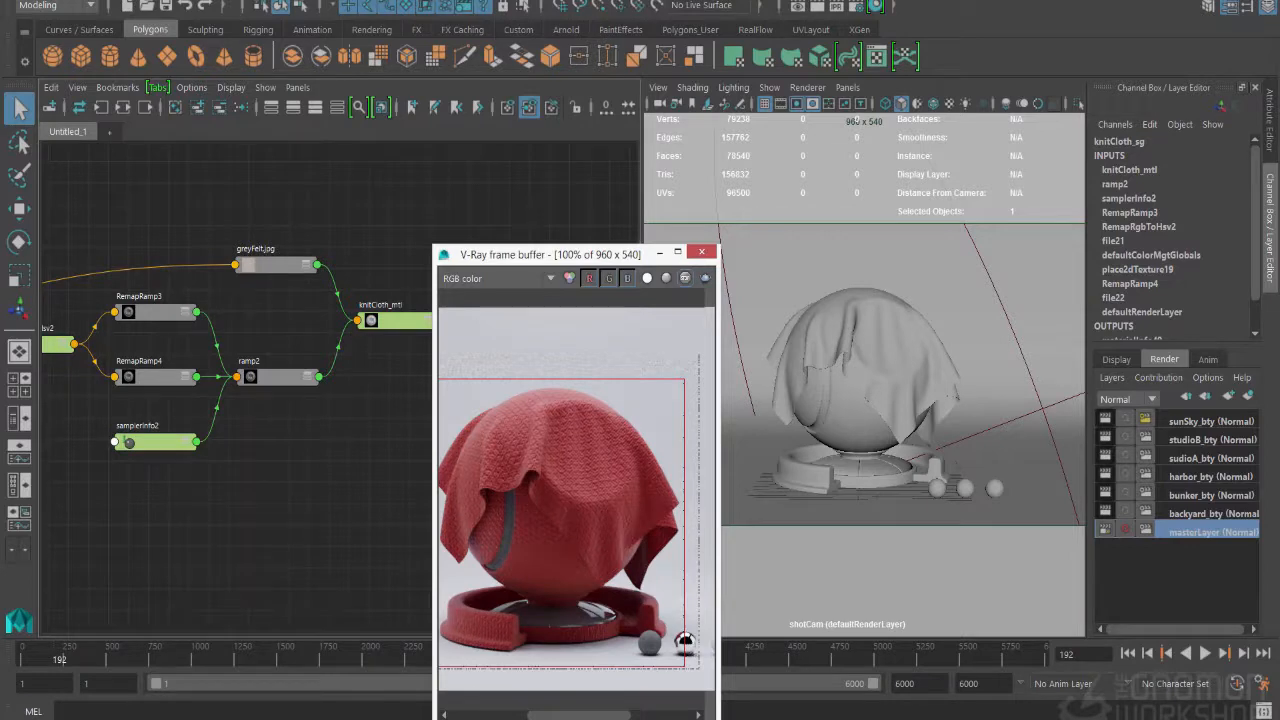
# Step: Switch the viewport to the persp camera and examine the light setup around the material sphere
pyautogui.click(847, 87)
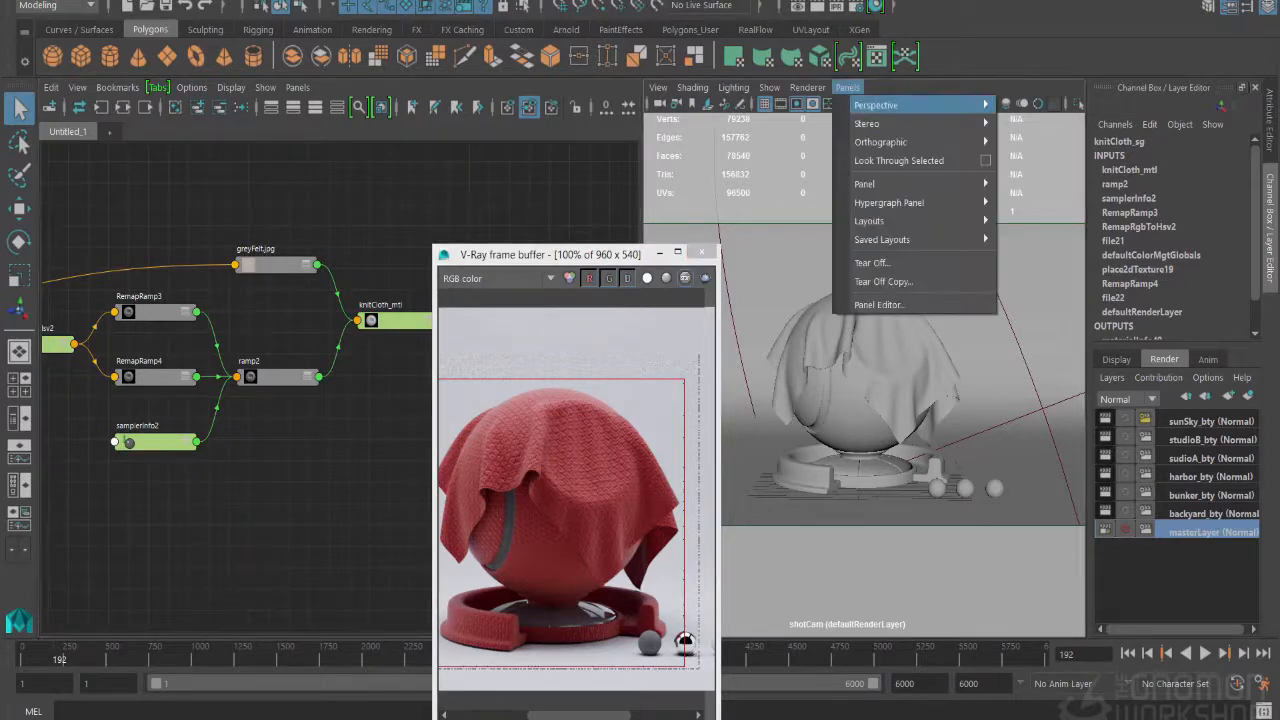
pyautogui.moveTo(960, 105)
pyautogui.click(1035, 106)
pyautogui.keyDown('alt'); pyautogui.moveTo(1081, 430); pyautogui.dragTo(965, 432, button='right'); pyautogui.keyUp('alt')
pyautogui.keyDown('alt'); pyautogui.moveTo(965, 450); pyautogui.dragTo(897, 433); pyautogui.keyUp('alt')
pyautogui.keyDown('alt'); pyautogui.moveTo(897, 433); pyautogui.dragTo(1030, 462, button='right'); pyautogui.keyUp('alt')
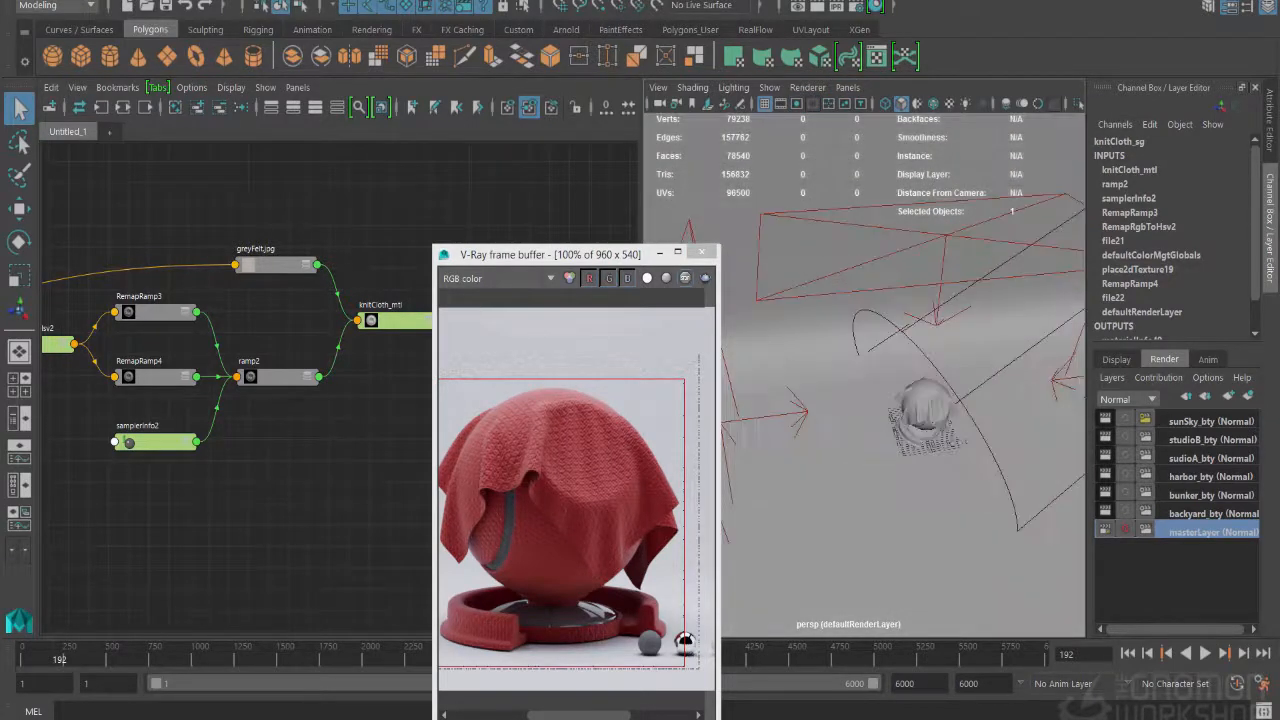
pyautogui.keyDown('alt'); pyautogui.moveTo(1030, 462); pyautogui.dragTo(1050, 485); pyautogui.keyUp('alt')
pyautogui.keyDown('alt'); pyautogui.moveTo(1050, 485); pyautogui.dragTo(1010, 509, button='right'); pyautogui.keyUp('alt')
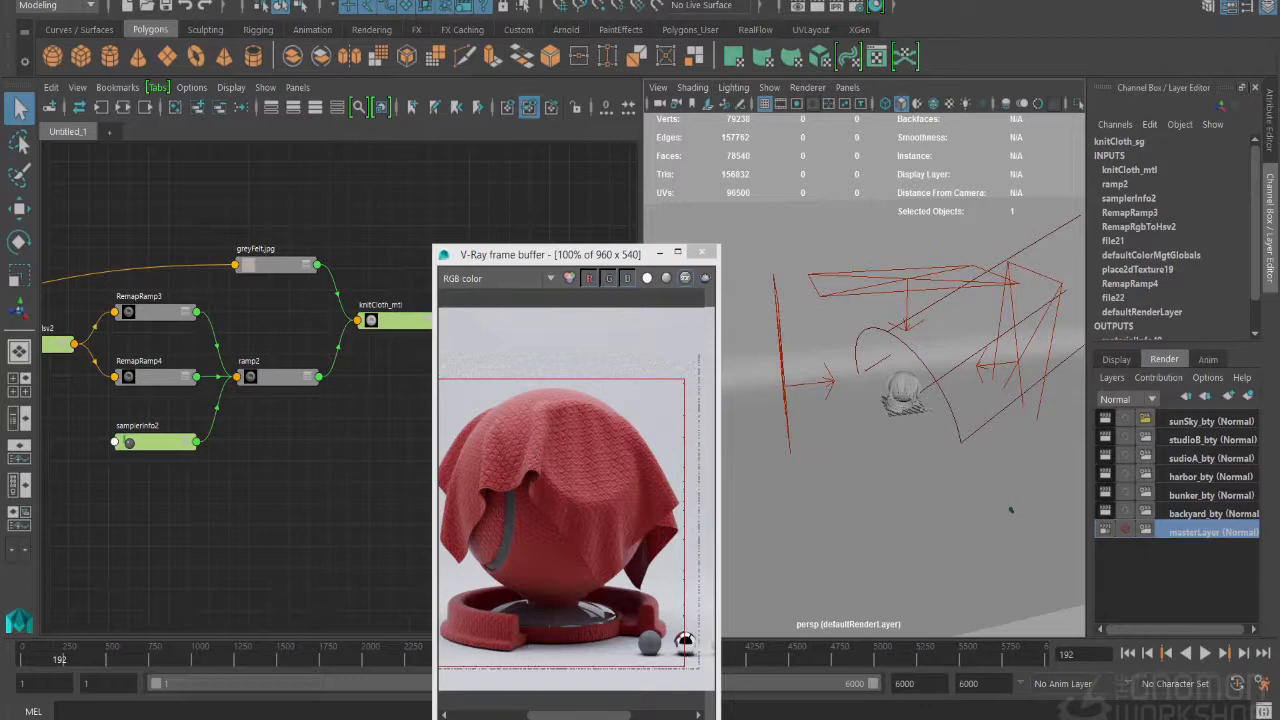
# Step: Make backyard_bty the active render layer and look through shotCam in the viewport
pyautogui.click(1210, 513)
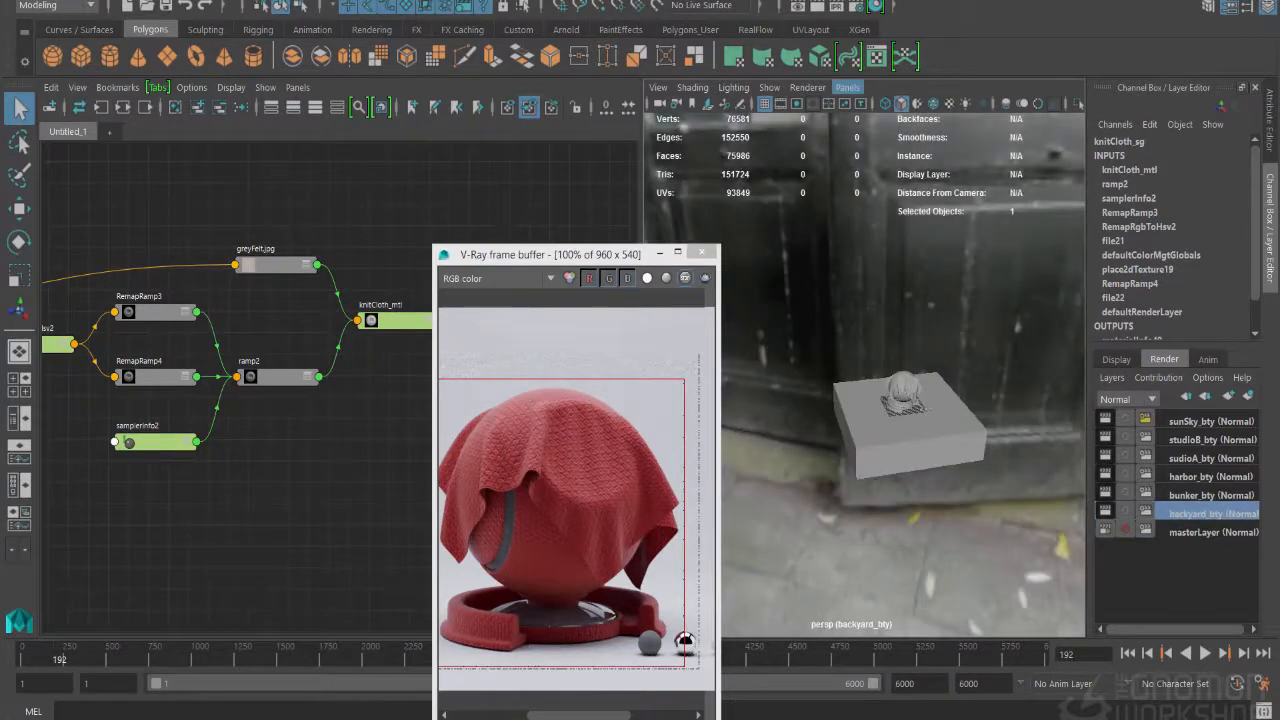
pyautogui.click(847, 87)
pyautogui.click(1050, 124)
# Step: Render the backyard_bty layer from shotCam and inspect the result in an enlarged V-Ray frame buffer
pyautogui.click(882, 350)
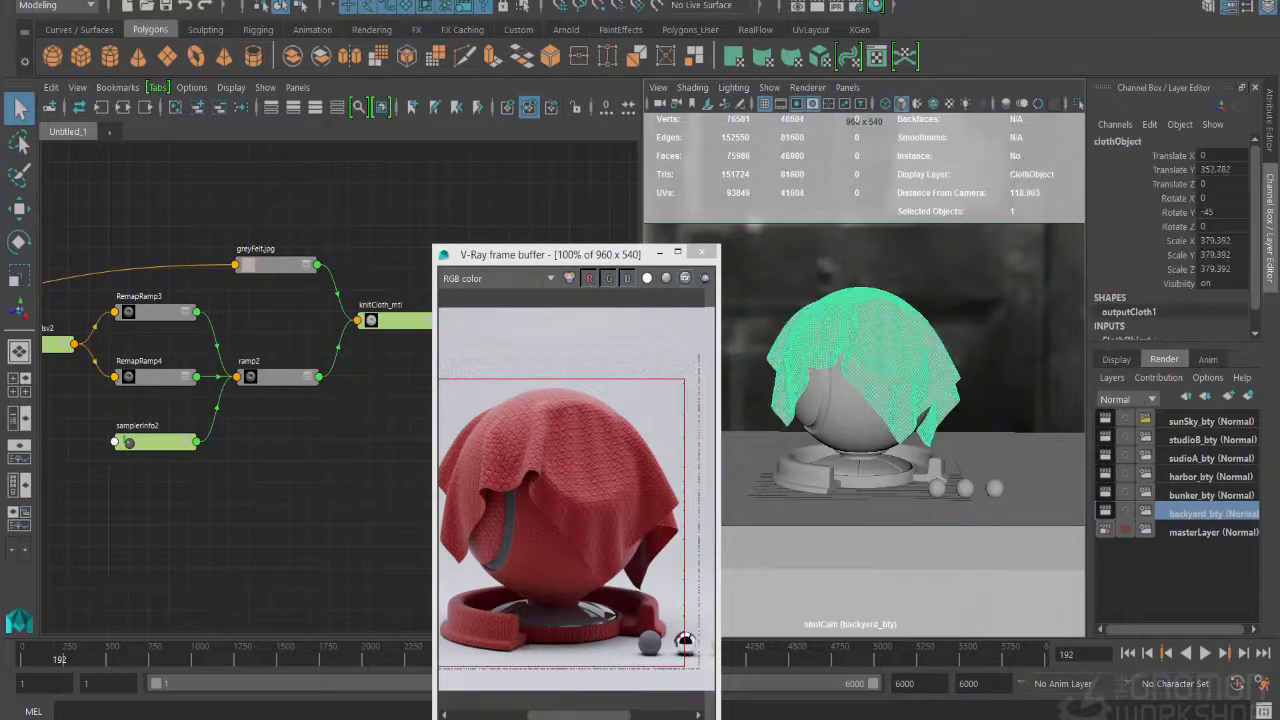
pyautogui.moveTo(600, 254); pyautogui.dragTo(605, 186)
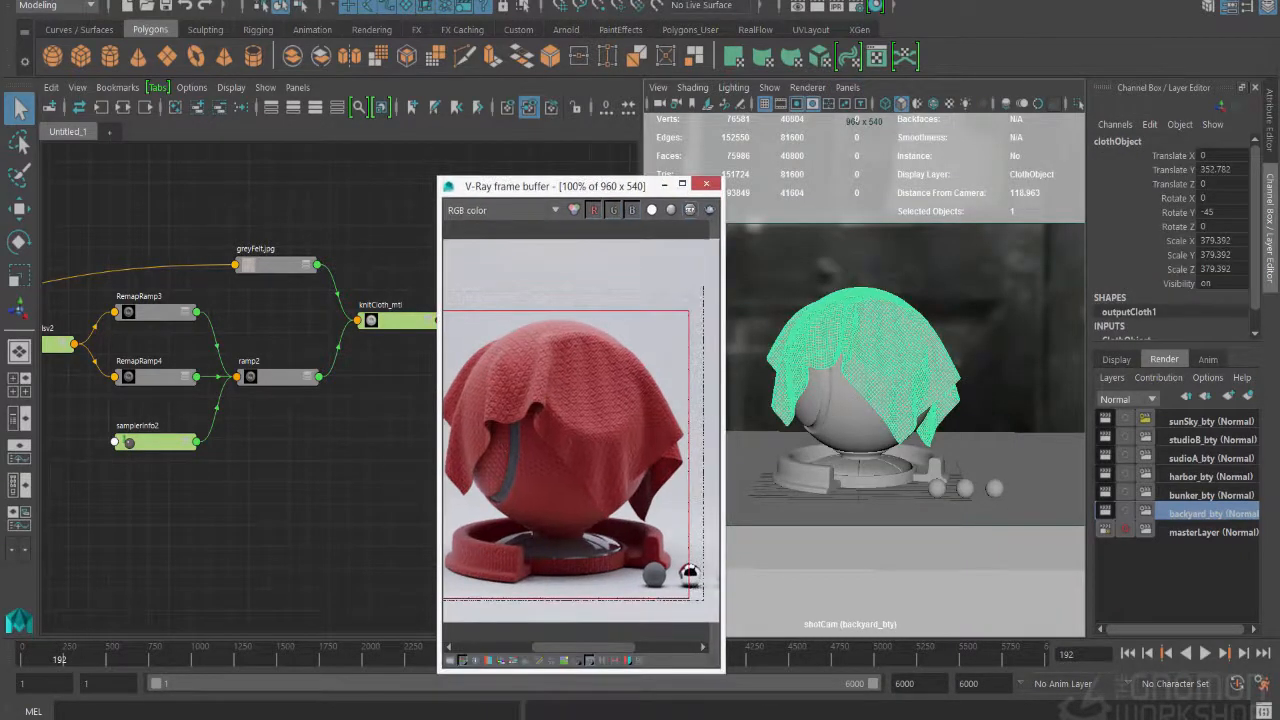
pyautogui.click(837, 6)
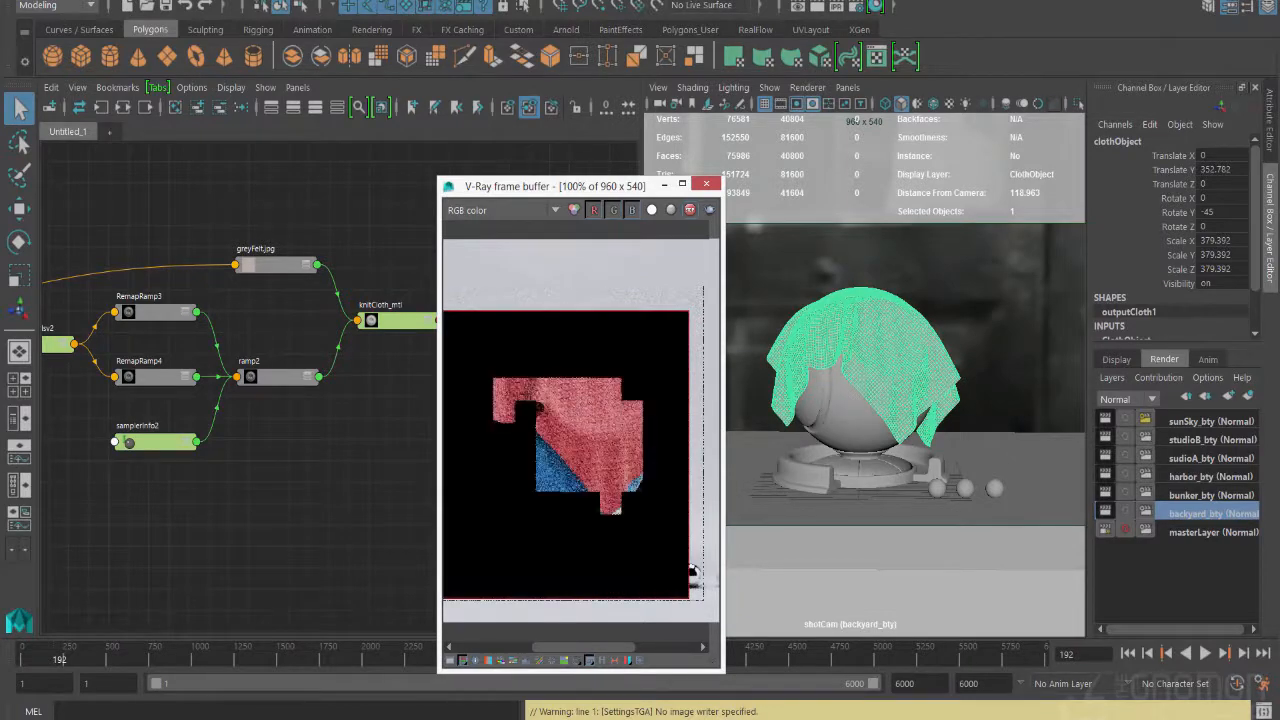
pyautogui.moveTo(438, 178); pyautogui.dragTo(320, 130)
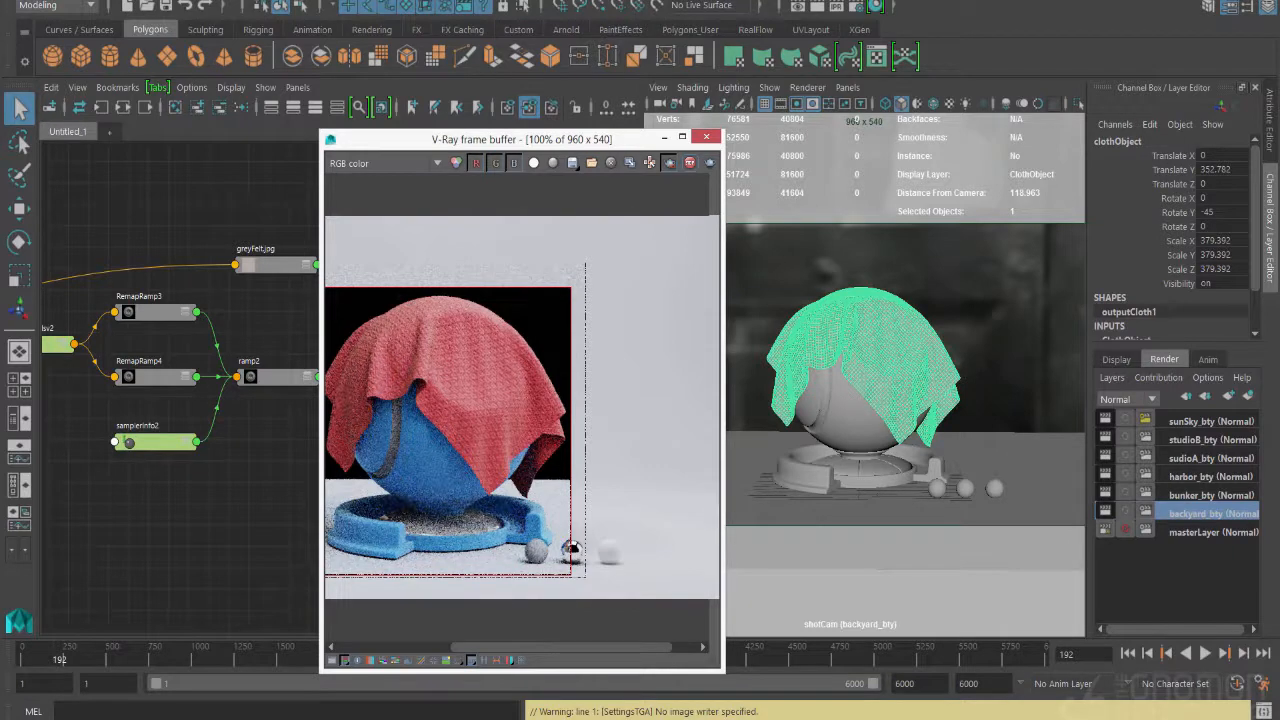
pyautogui.moveTo(320, 130); pyautogui.dragTo(151, 130)
pyautogui.scroll(-1, 527, 549)
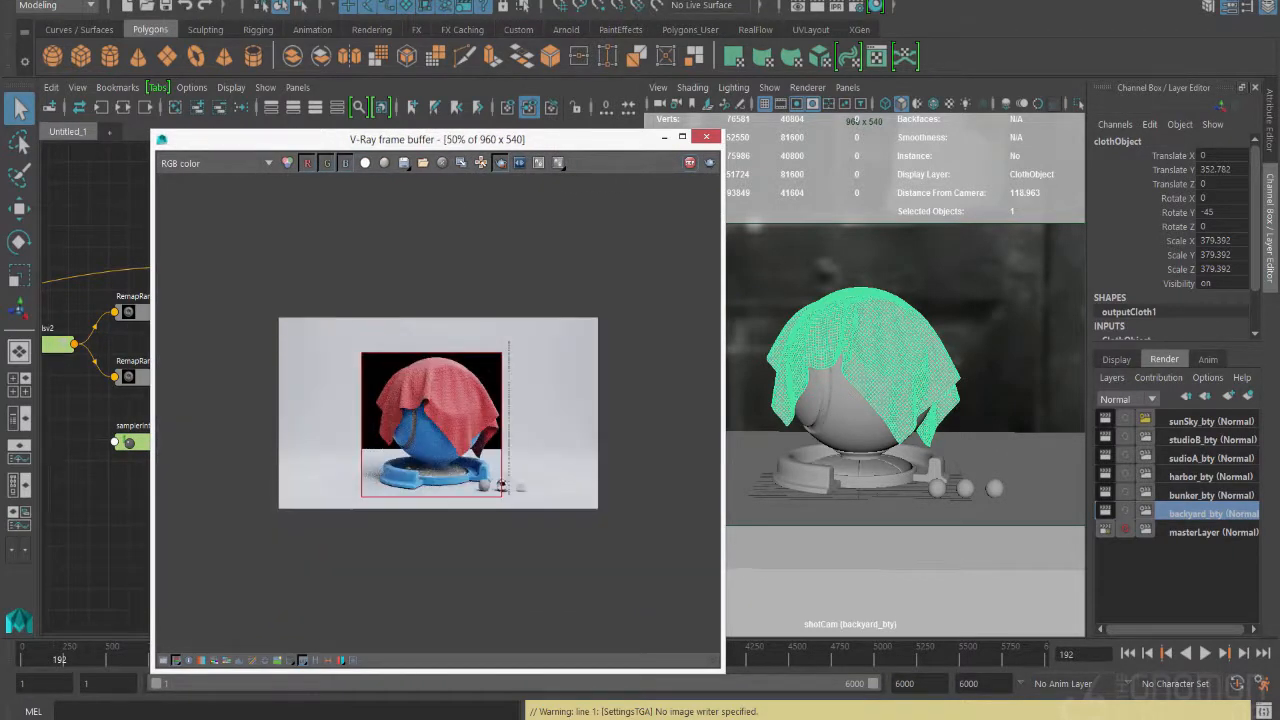
pyautogui.scroll(1, 438, 413)
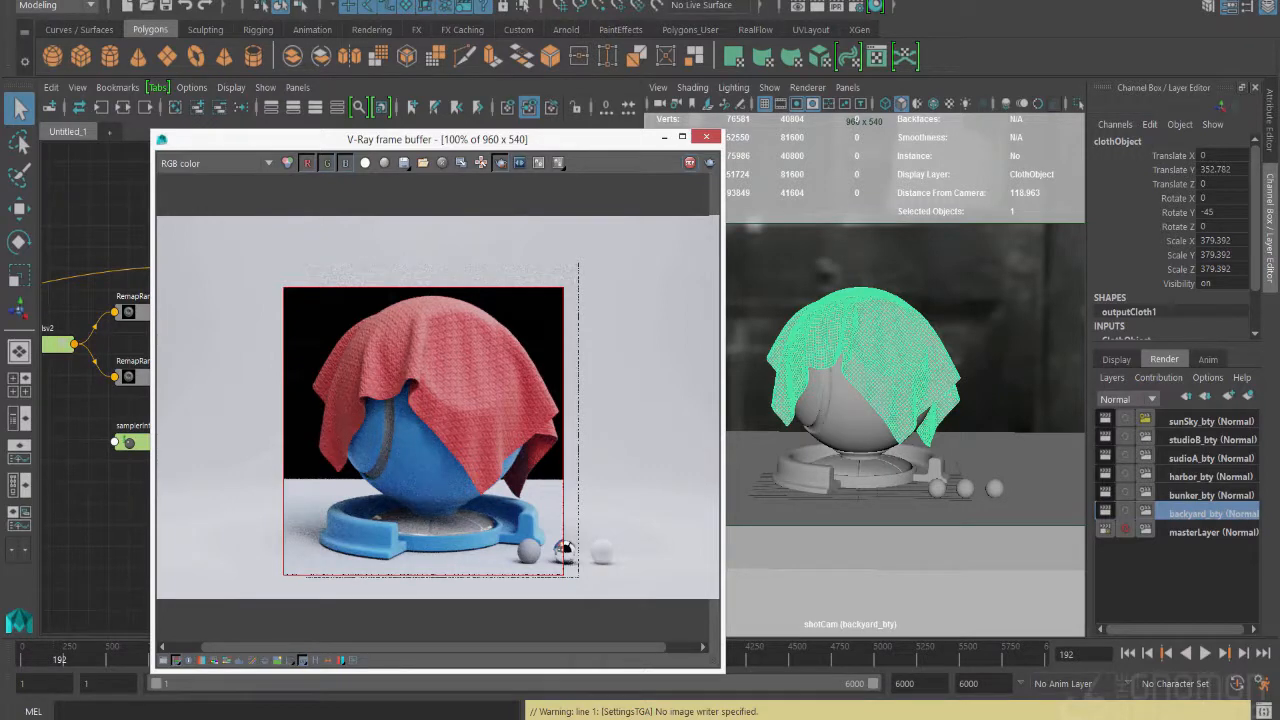
# Step: Check the material sphere, inside base ring and outer base by selecting them together, and clear the selection
pyautogui.click(872, 378)
pyautogui.click(850, 422)
pyautogui.keyDown('shift'); pyautogui.click(872, 477); pyautogui.keyUp('shift')
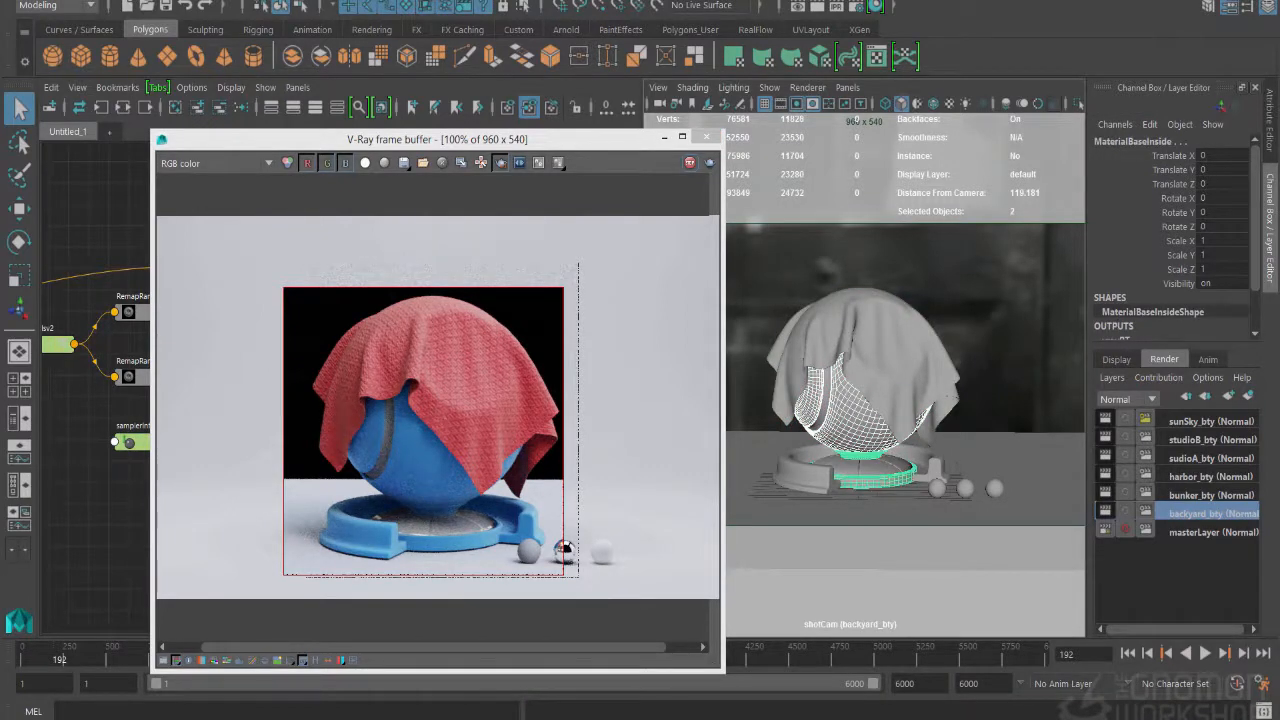
pyautogui.keyDown('shift'); pyautogui.click(808, 475); pyautogui.keyUp('shift')
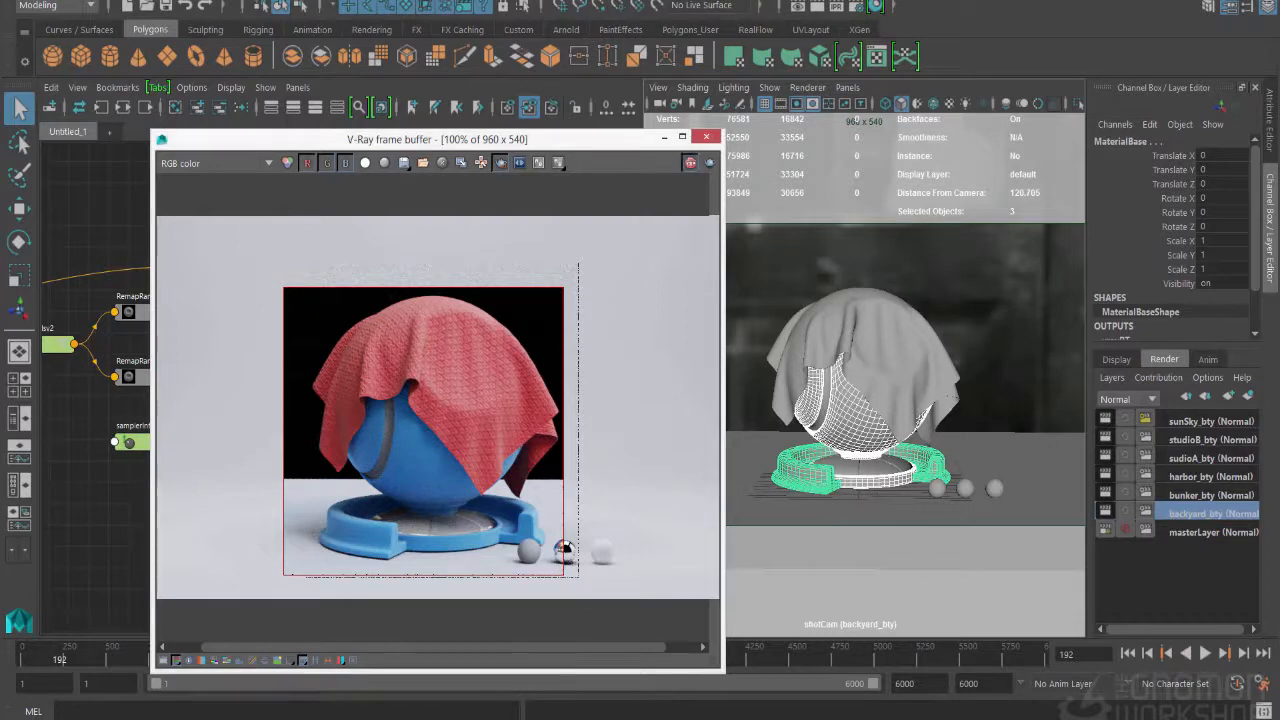
pyautogui.click(900, 252)
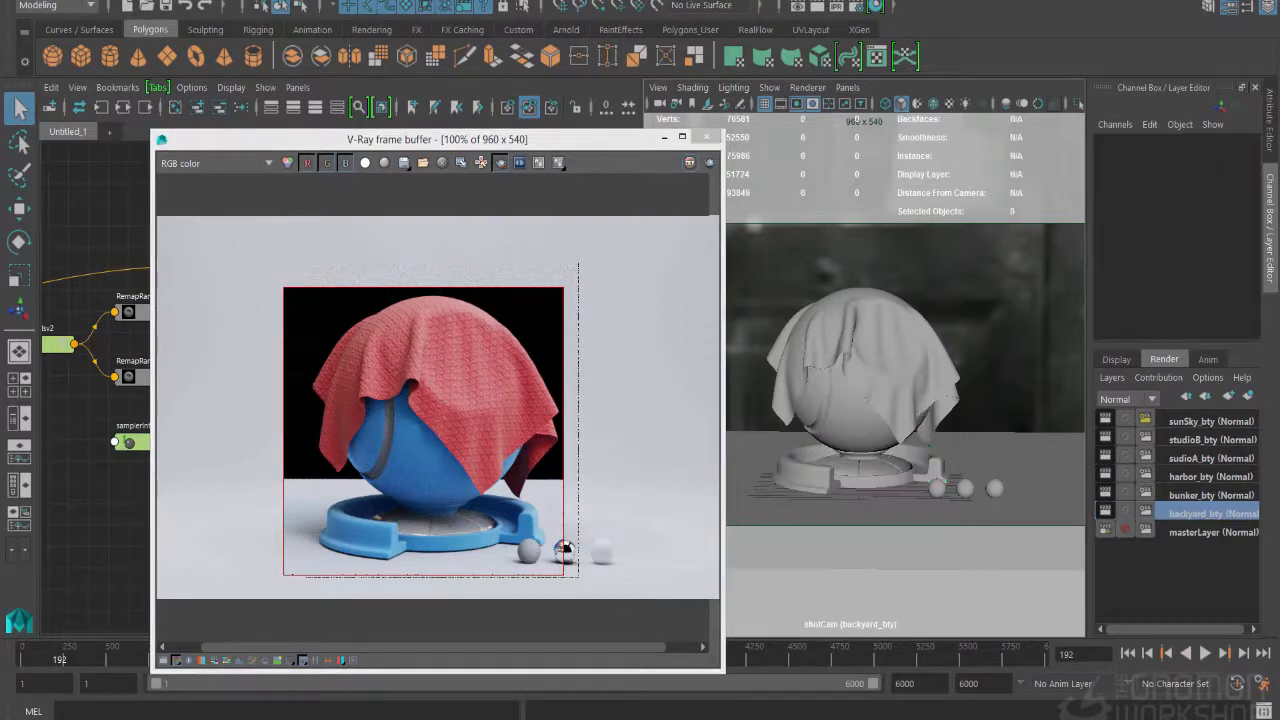
# Step: Turn on shaded display with texture maps in the shotCam viewport
pyautogui.click(692, 88)
pyautogui.press('Escape')
pyautogui.press('5')
pyautogui.click(808, 88)
pyautogui.press('Escape')
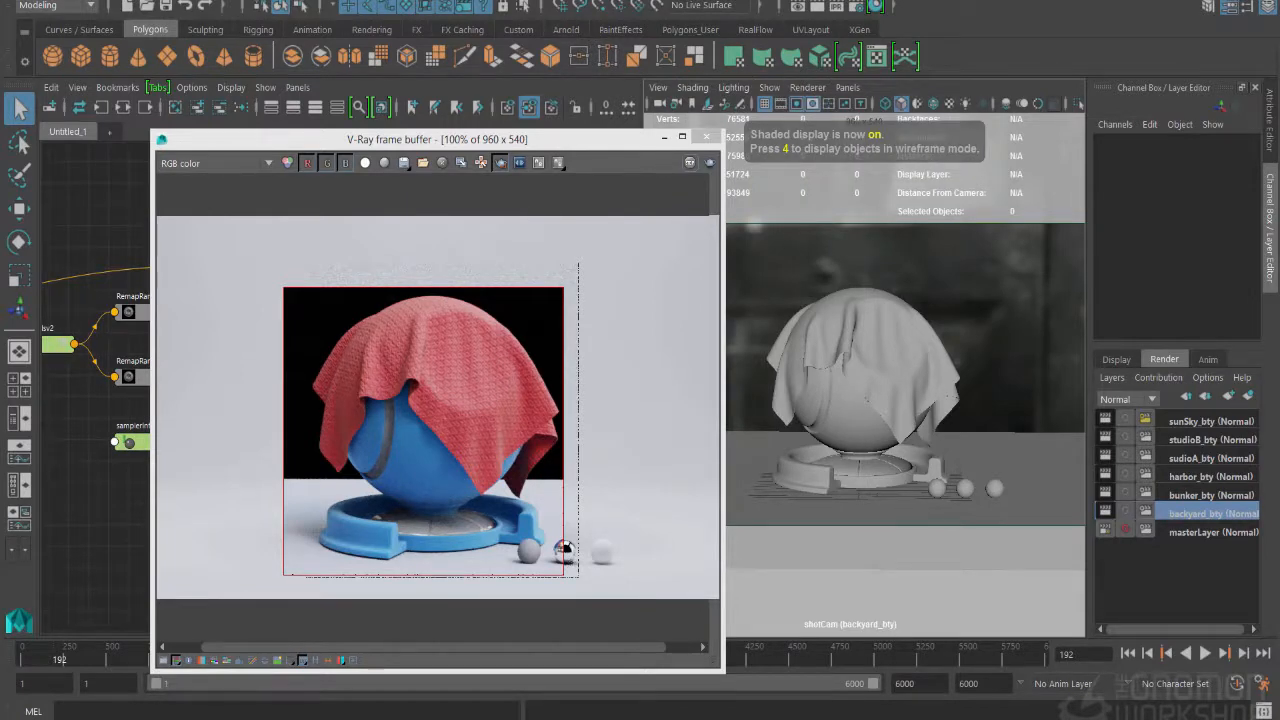
pyautogui.press('6')
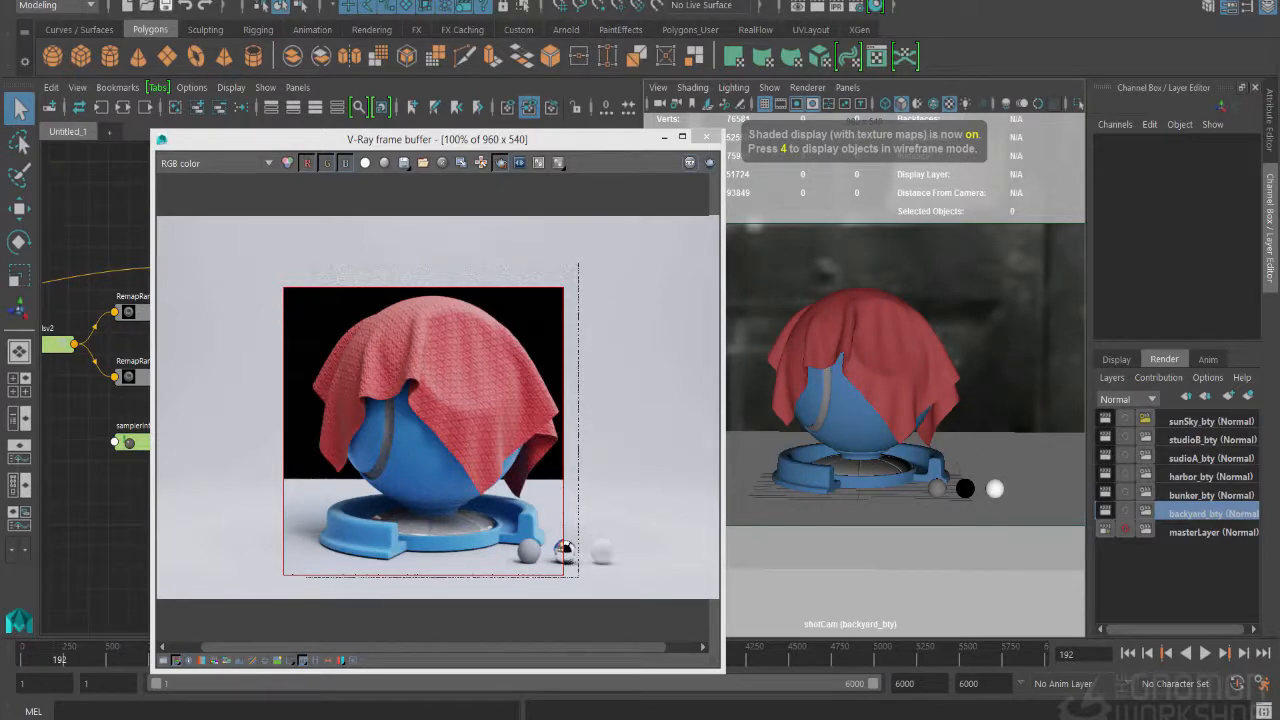
# Step: Save the scene and, after previewing masterLayer and the backyard, bunker and harbor render layers, render sunSky_bty from shotCam
pyautogui.click(166, 6)
pyautogui.click(1206, 532)
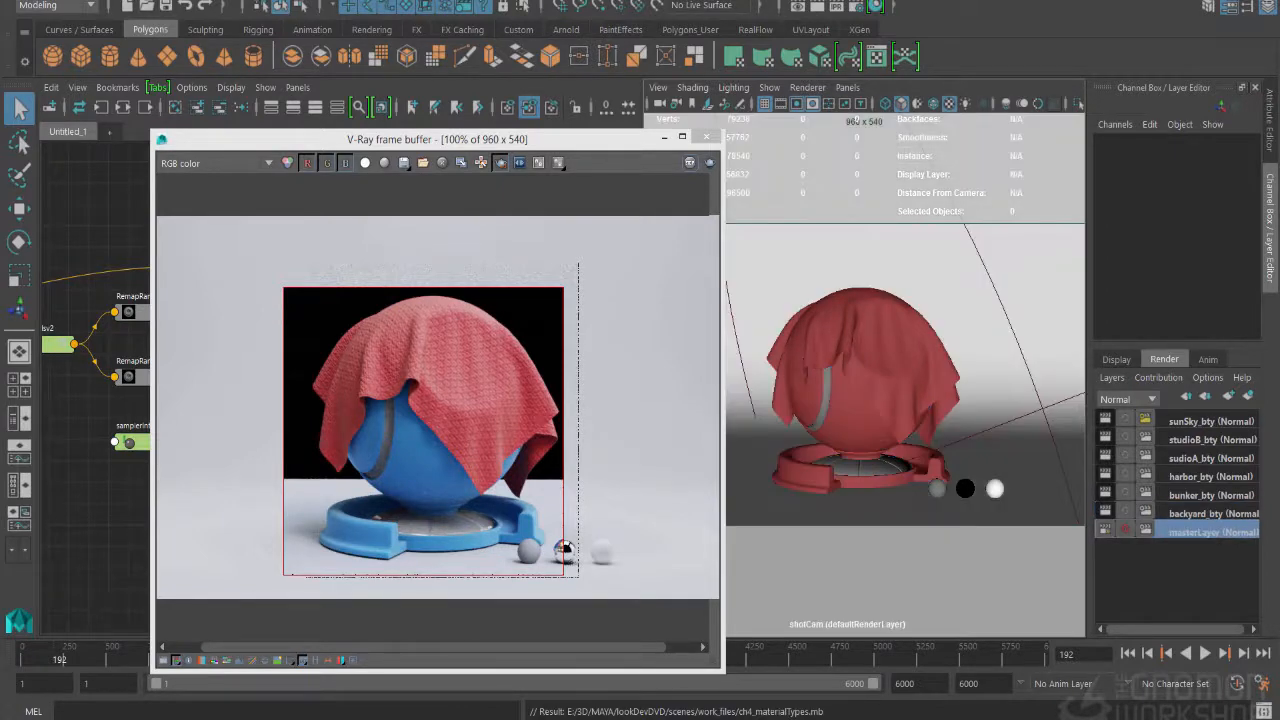
pyautogui.click(1208, 514)
pyautogui.click(1208, 495)
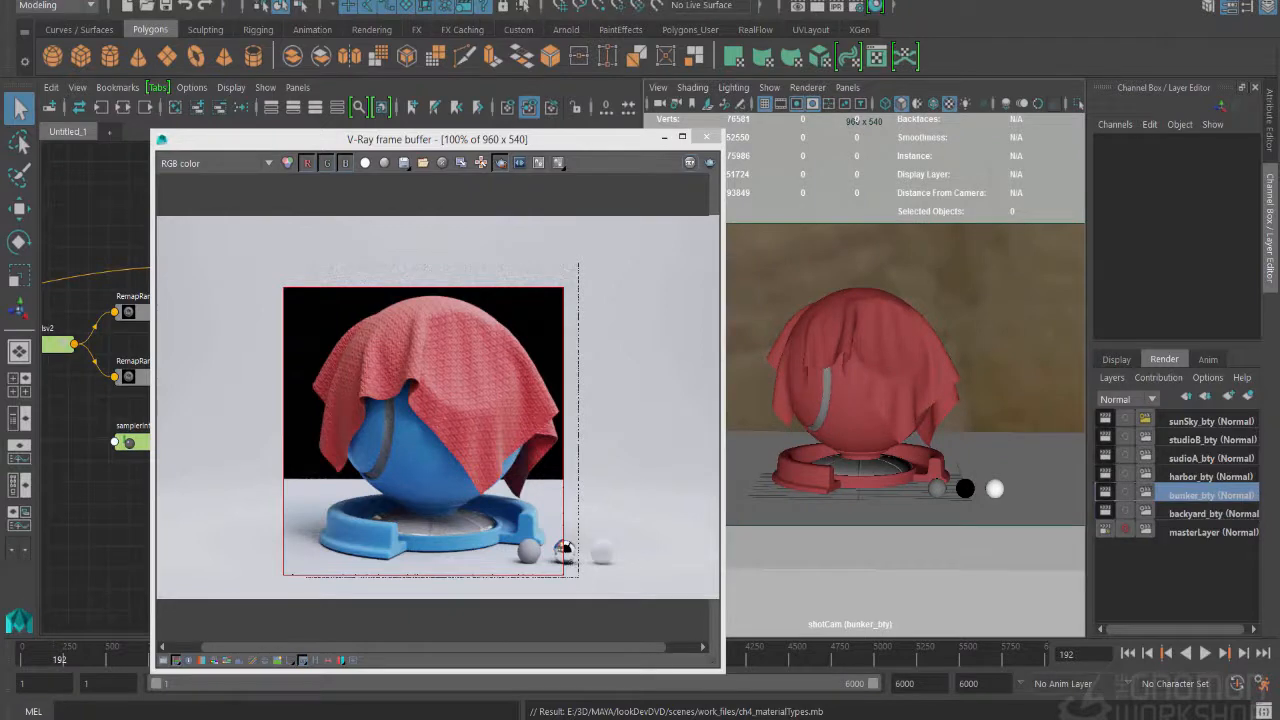
pyautogui.click(1208, 513)
pyautogui.click(1208, 495)
pyautogui.click(1208, 477)
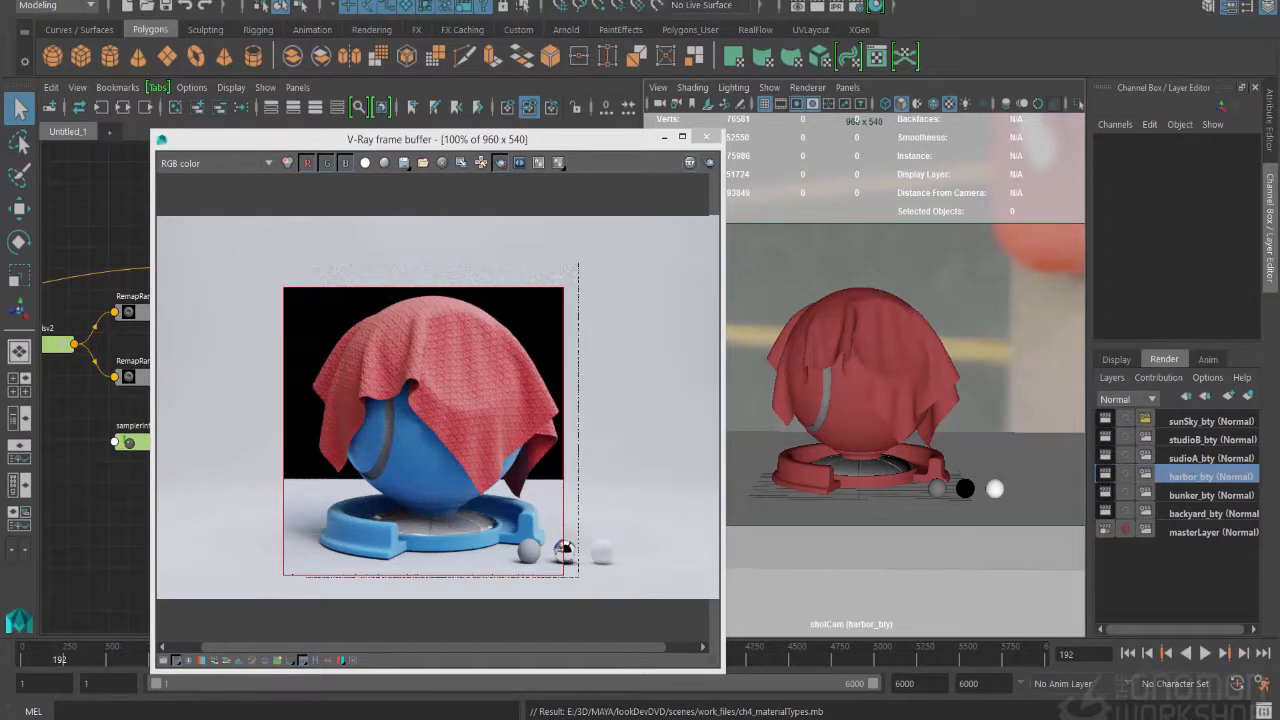
pyautogui.click(1208, 421)
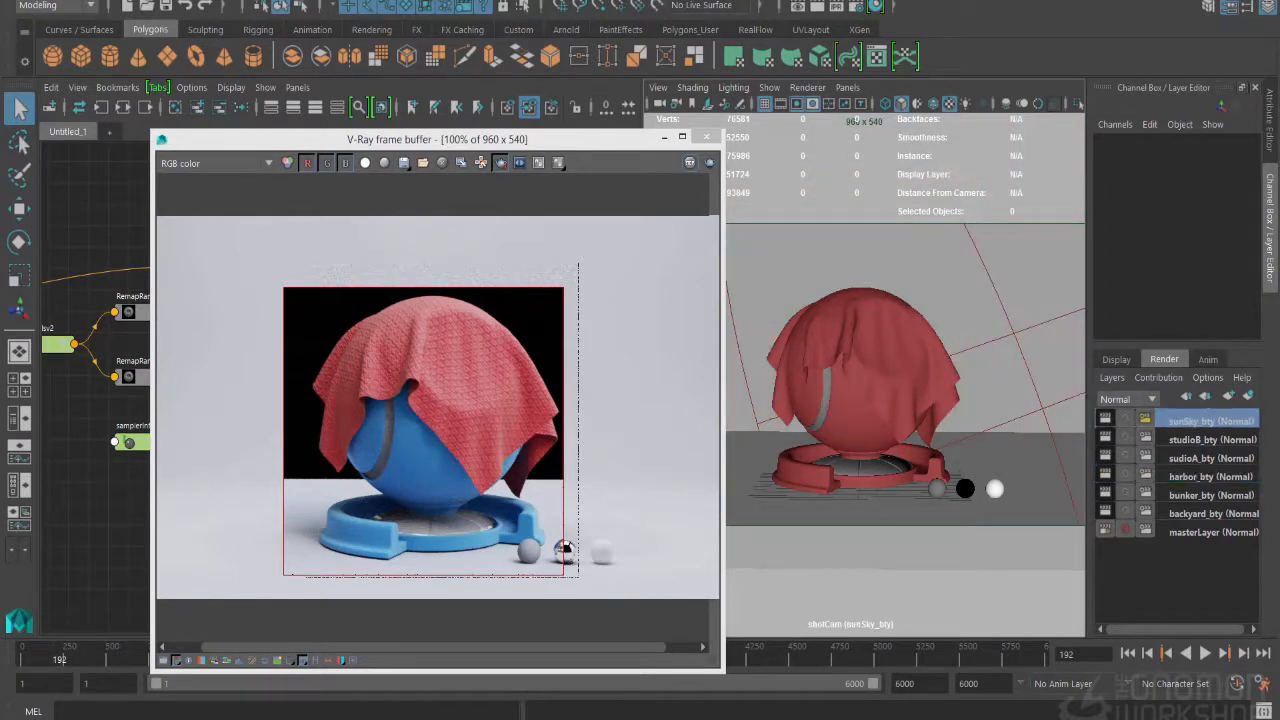
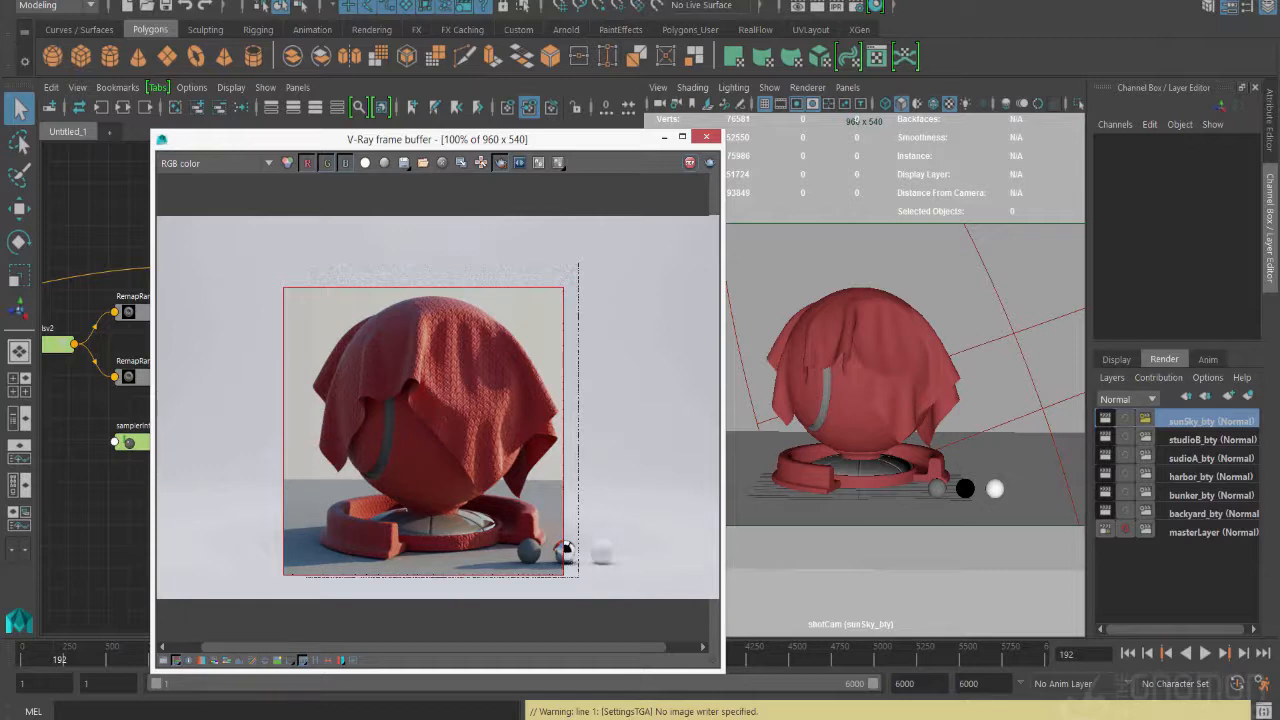
# Step: Open the attributes of the cloth's knitCloth_mtl material and go through its refraction settings toward Bump and Normal mapping
pyautogui.click(882, 355)
pyautogui.moveTo(430, 139); pyautogui.dragTo(555, 193)
pyautogui.hotkey('ctrl', 'a')
pyautogui.scroll(-3, 1080, 450)
pyautogui.scroll(-5, 1080, 440)
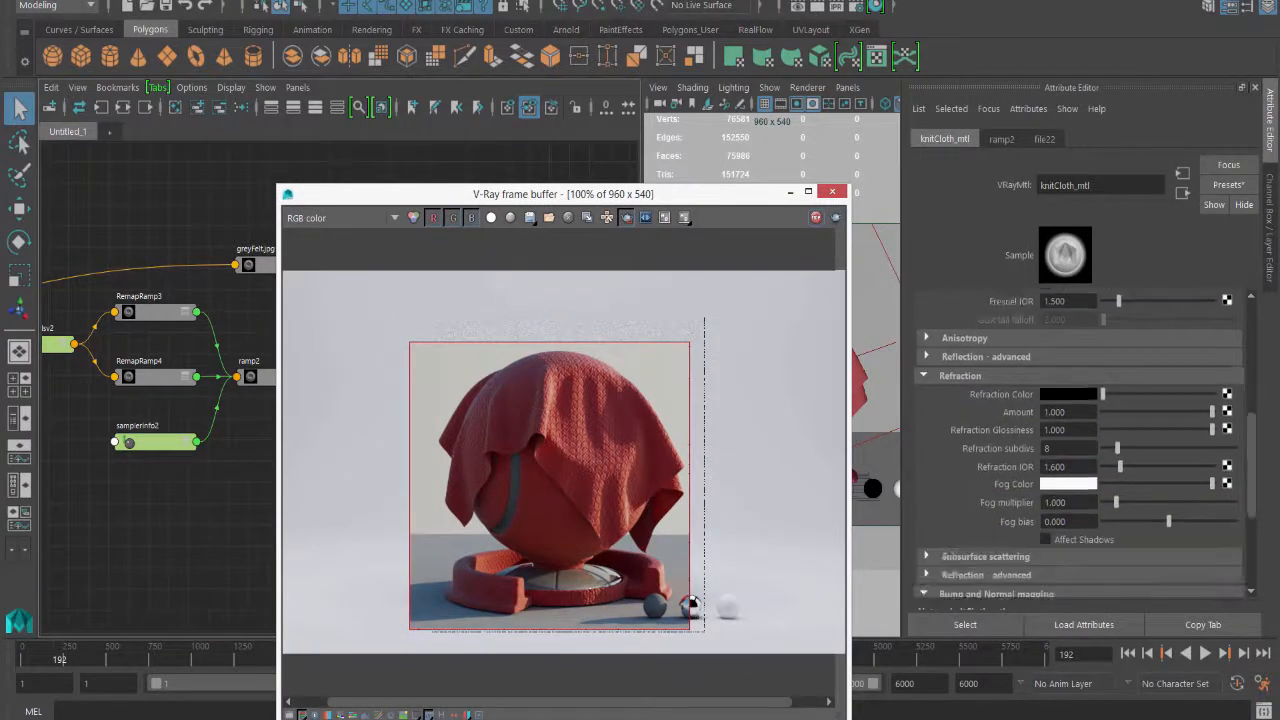
# Step: Set the Bump Mult of knitCloth_mtl to 0.2
pyautogui.click(1067, 478)
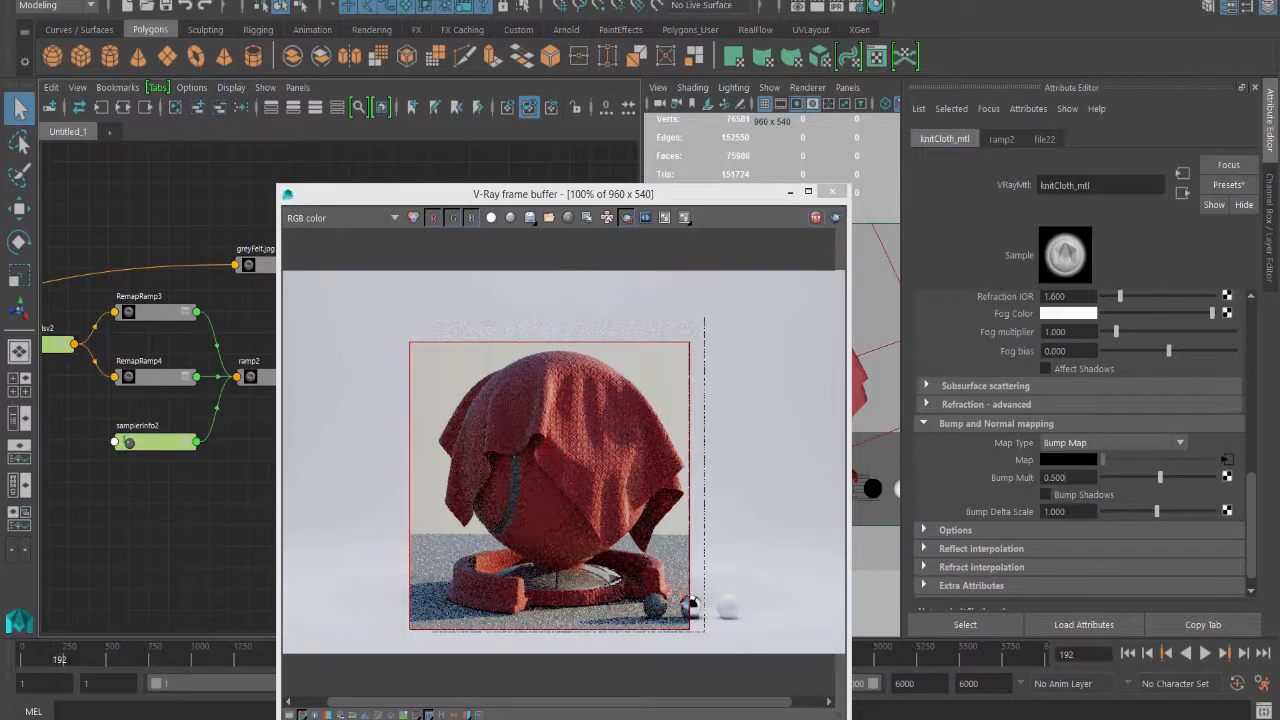
pyautogui.doubleClick(1056, 478)
pyautogui.write('2')
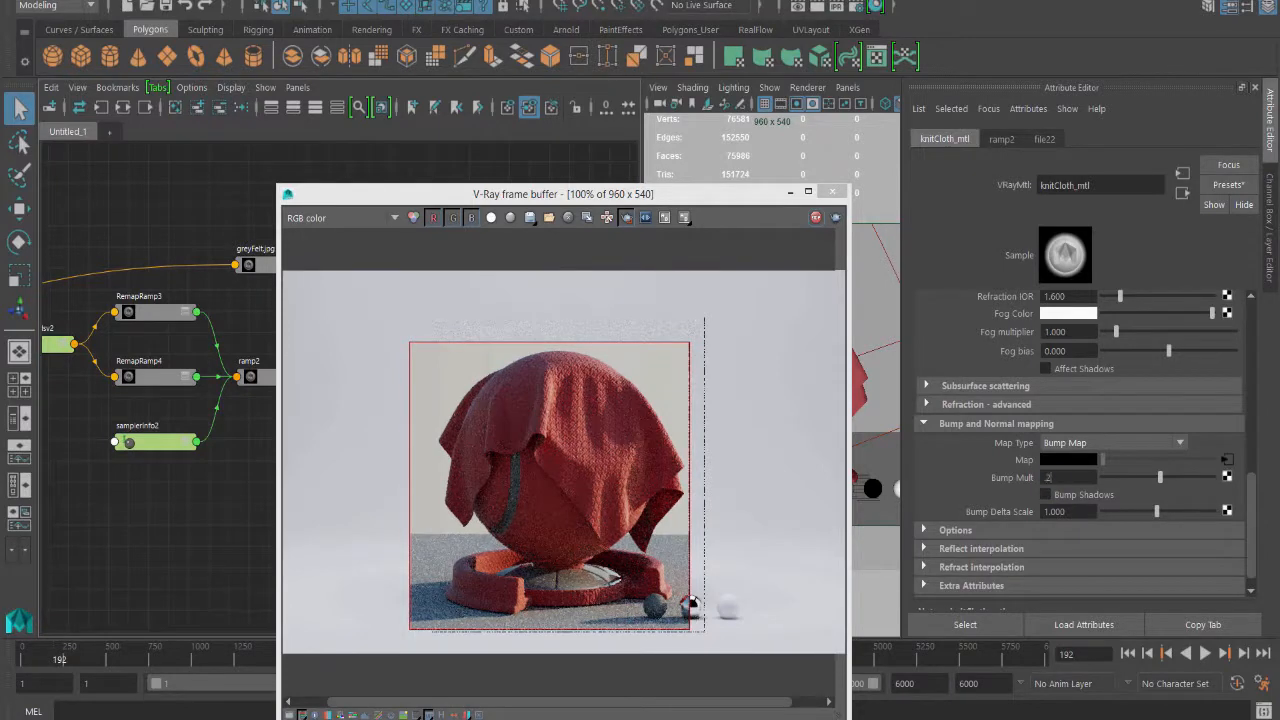
pyautogui.press('Return')
# Step: Change the reflection color of knitCloth_mtl from the blue tint to a bright pink picked from the color history
pyautogui.scroll(4, 1080, 440)
pyautogui.scroll(6, 1080, 440)
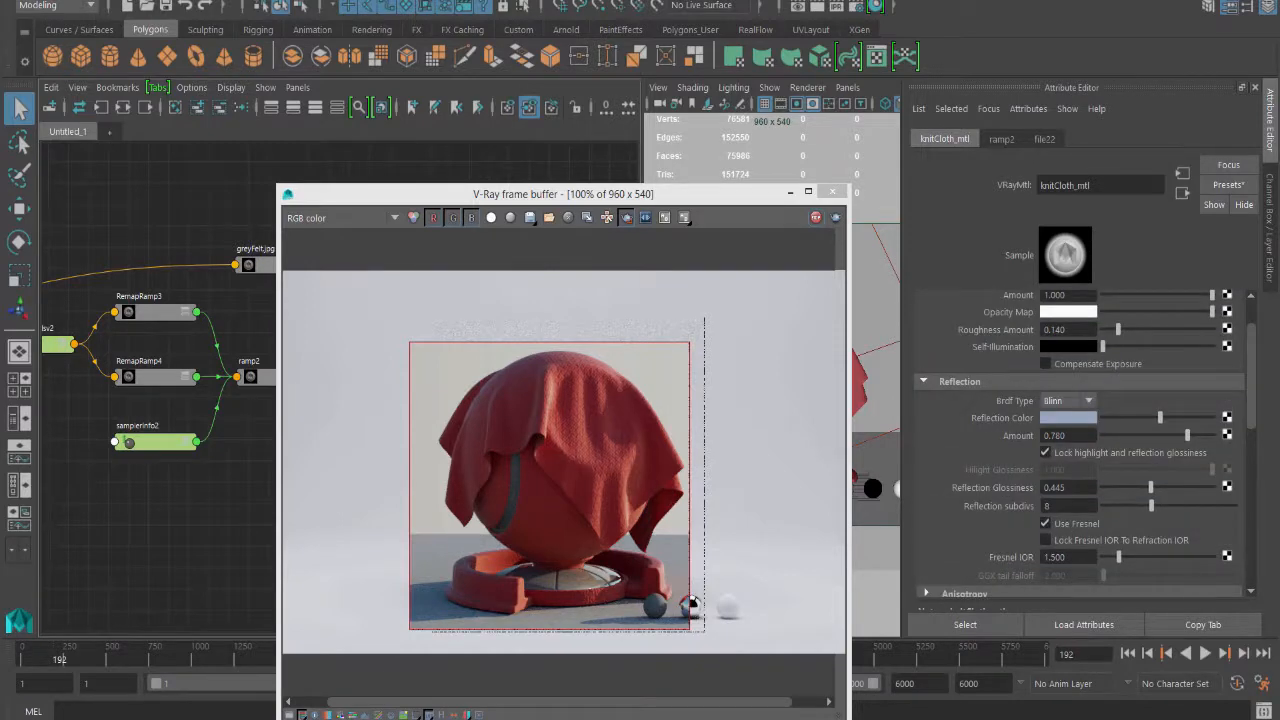
pyautogui.click(1070, 418)
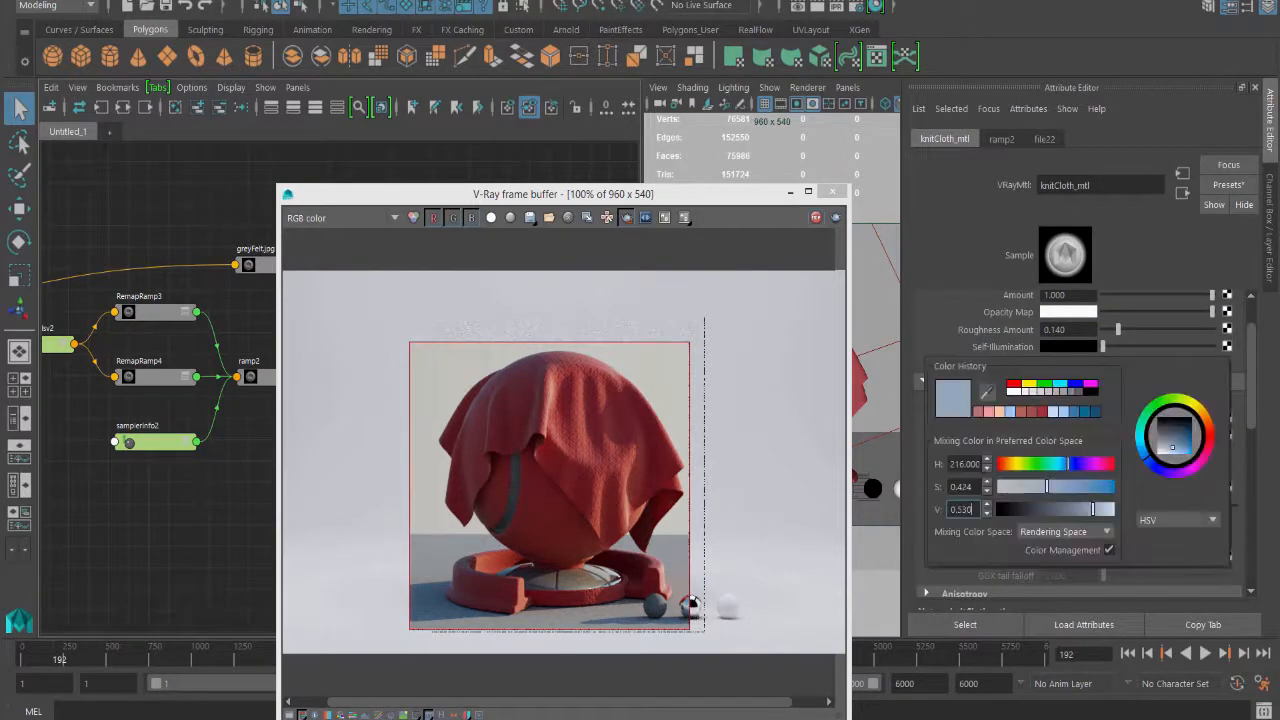
pyautogui.click(978, 411)
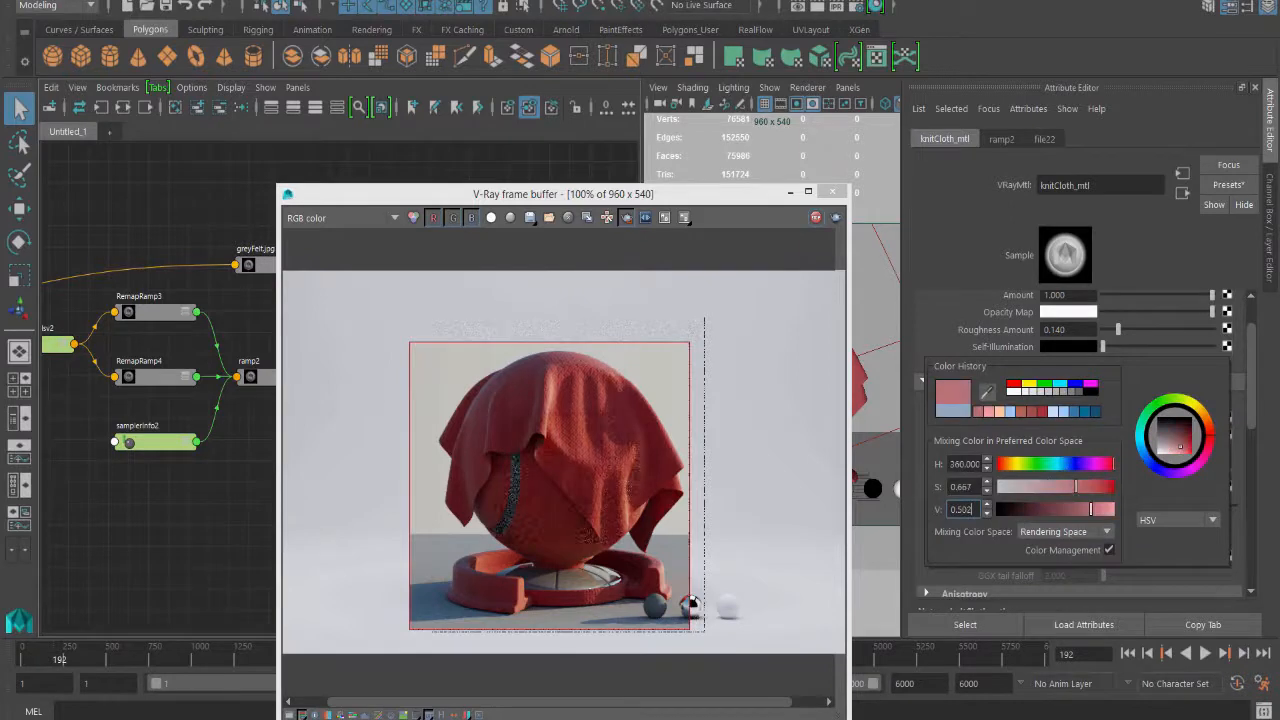
pyautogui.moveTo(1093, 510); pyautogui.dragTo(1056, 486)
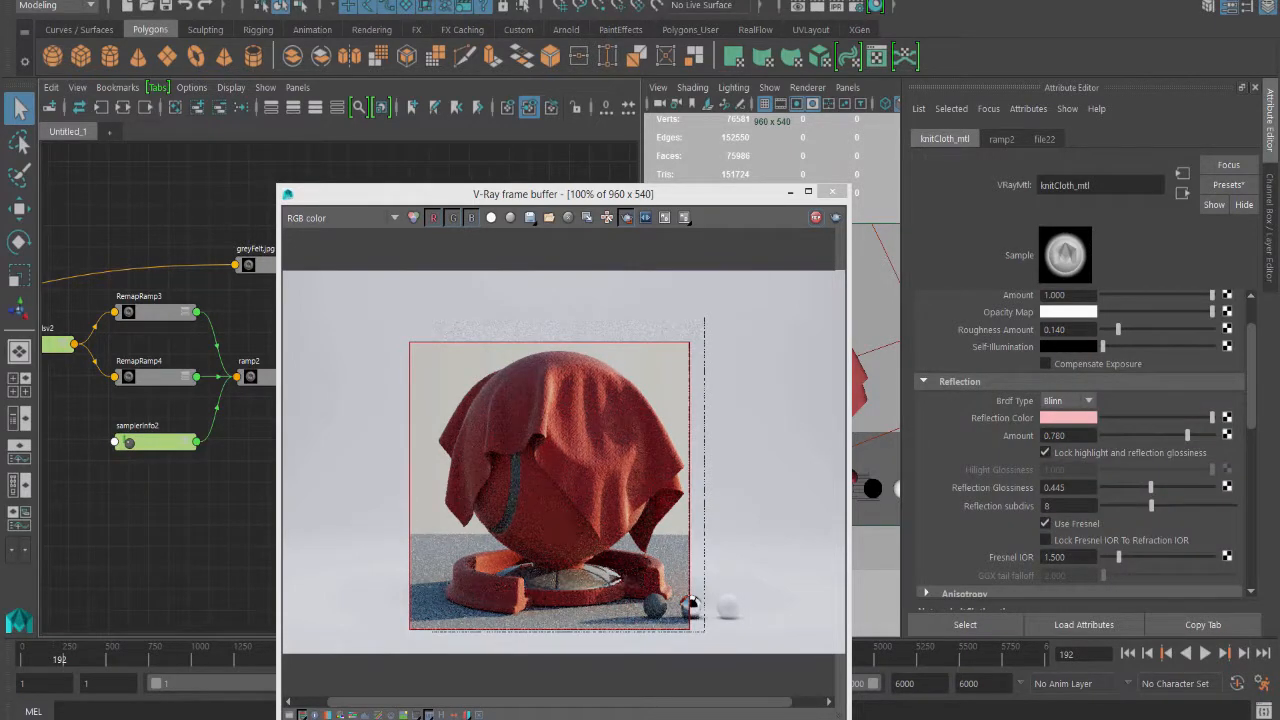
# Step: Lower the reflection glossiness of knitCloth_mtl to about 0.402 and raise its reflection amount to 1.000
pyautogui.moveTo(1151, 487); pyautogui.dragTo(1141, 487)
pyautogui.moveTo(1141, 487); pyautogui.dragTo(1147, 487)
pyautogui.moveTo(1187, 435); pyautogui.dragTo(1213, 435)
# Step: Set the Fresnel IOR of knitCloth_mtl to 1.33
pyautogui.doubleClick(1056, 557)
pyautogui.write('1.33')
pyautogui.press('Return')
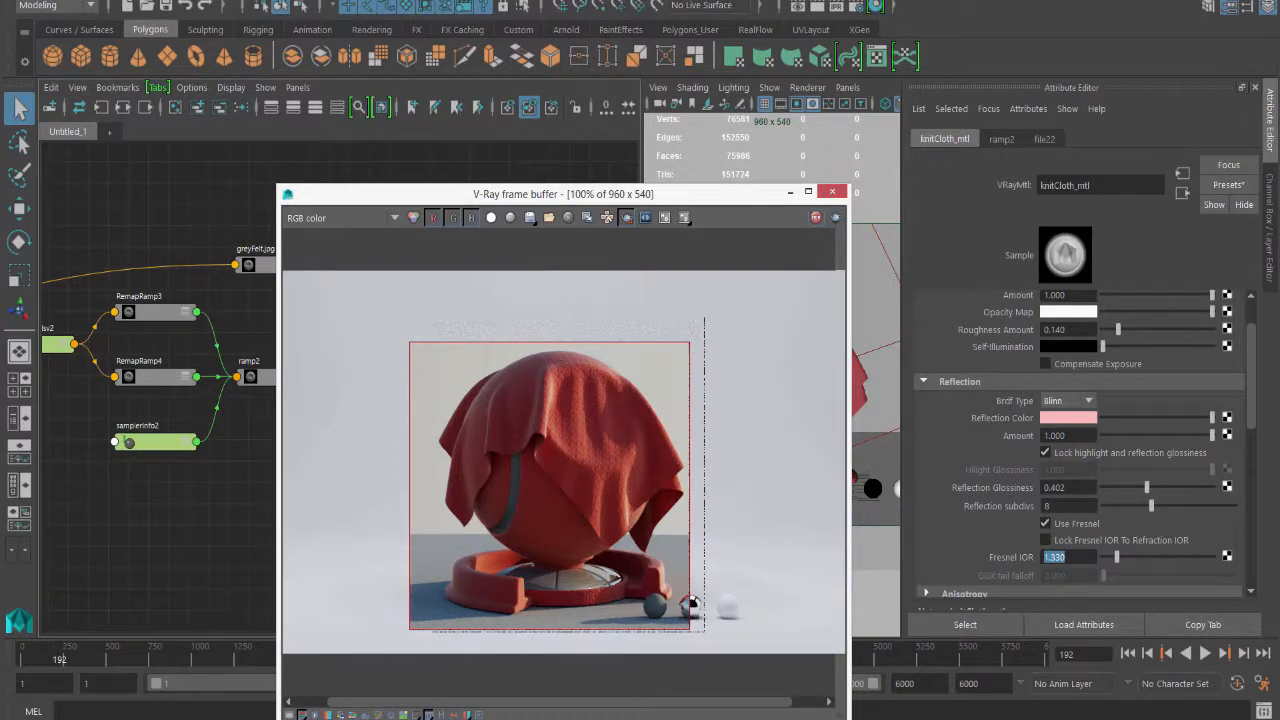
# Step: Switch to the harbor_bty render layer and render the knit cloth material in that lighting
pyautogui.click(1270, 230)
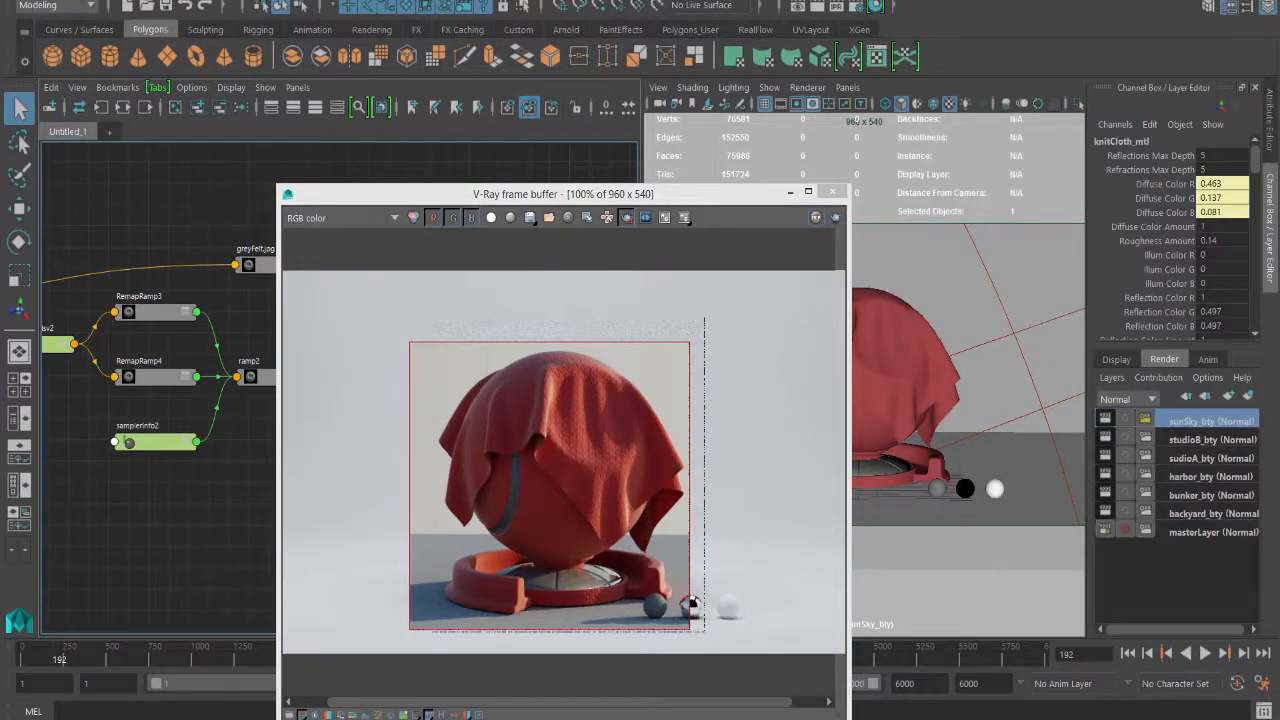
pyautogui.click(1210, 477)
pyautogui.click(1030, 400)
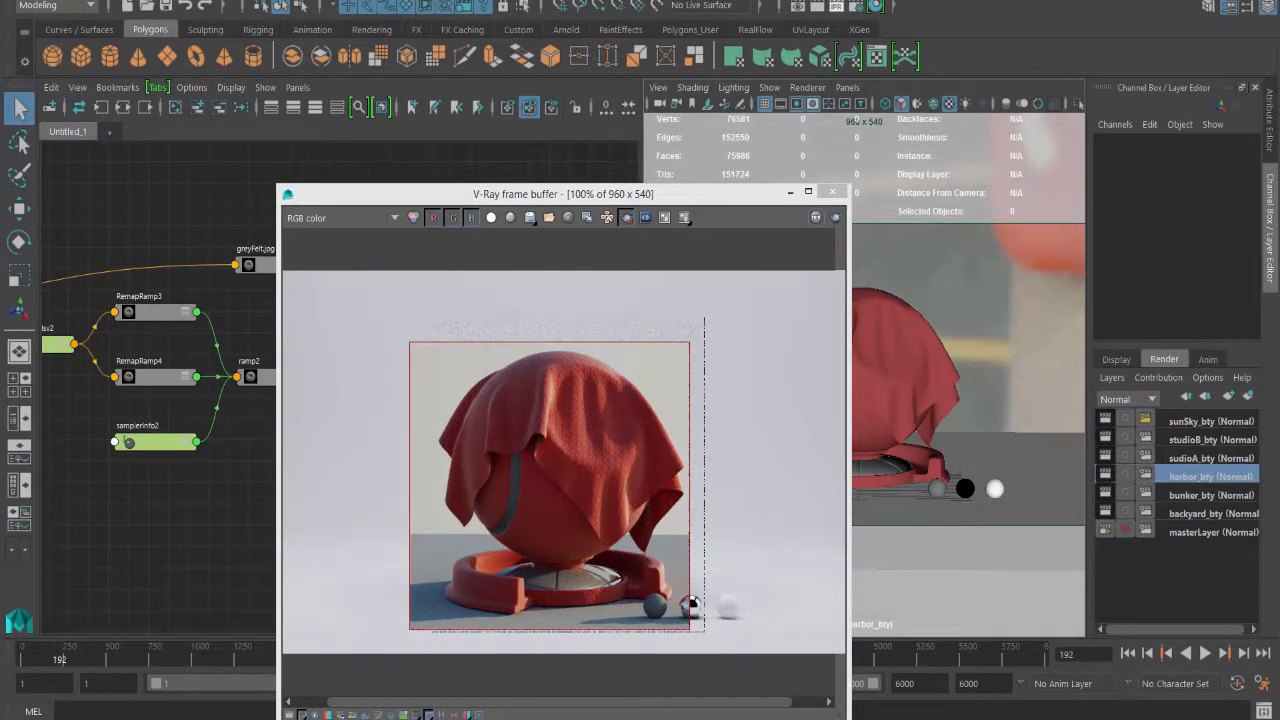
pyautogui.click(837, 6)
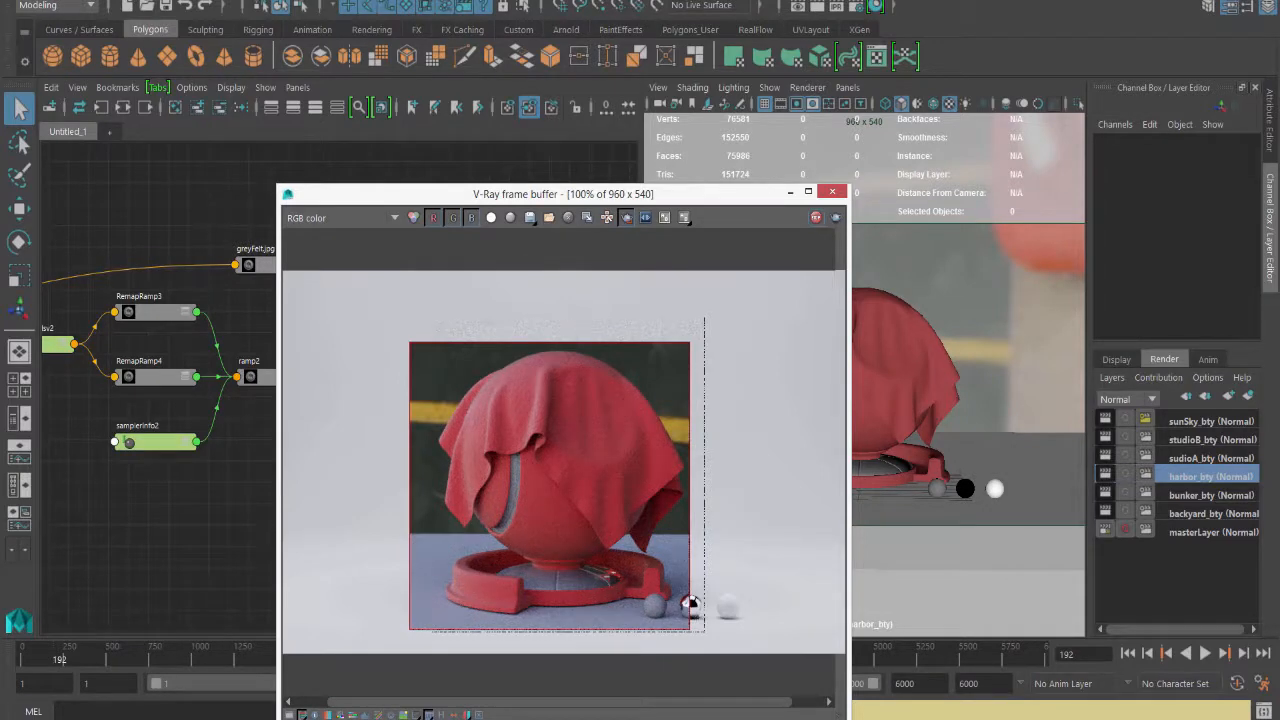
# Step: On masterLayer, select the cloth, the ball, the base and the inner base, and assign the existing blue felt material to them
pyautogui.click(1212, 532)
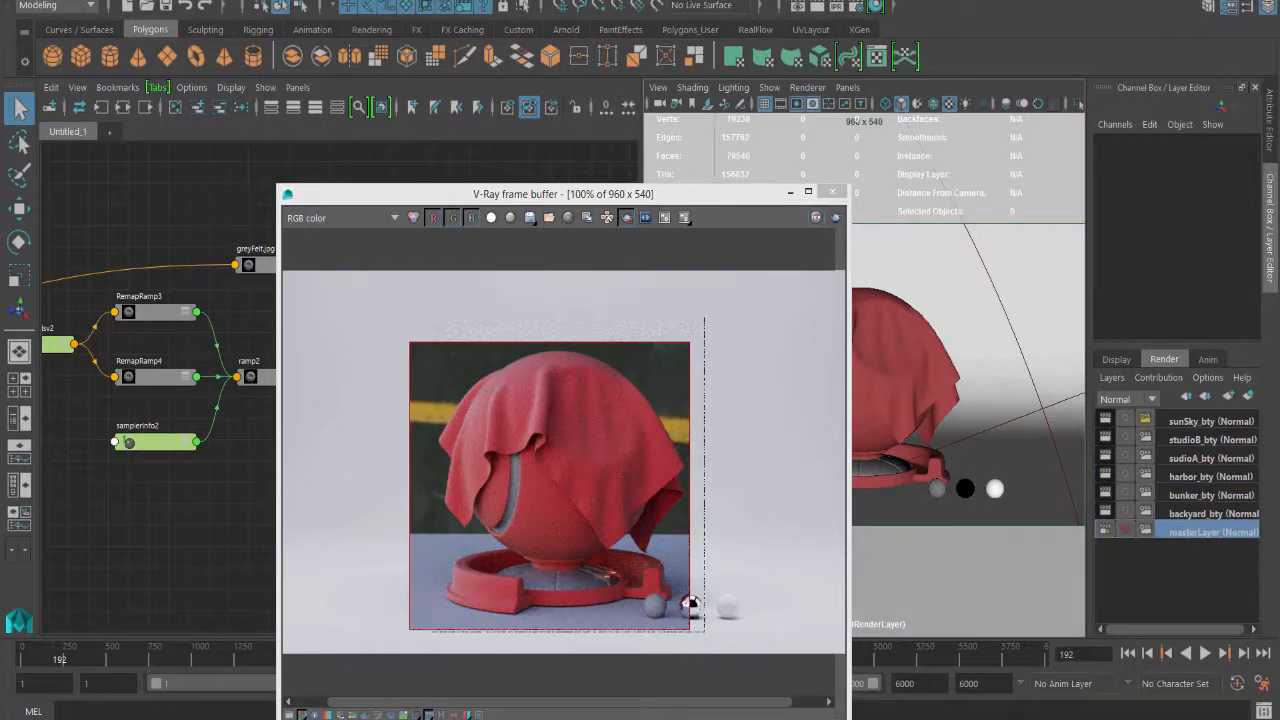
pyautogui.click(908, 350)
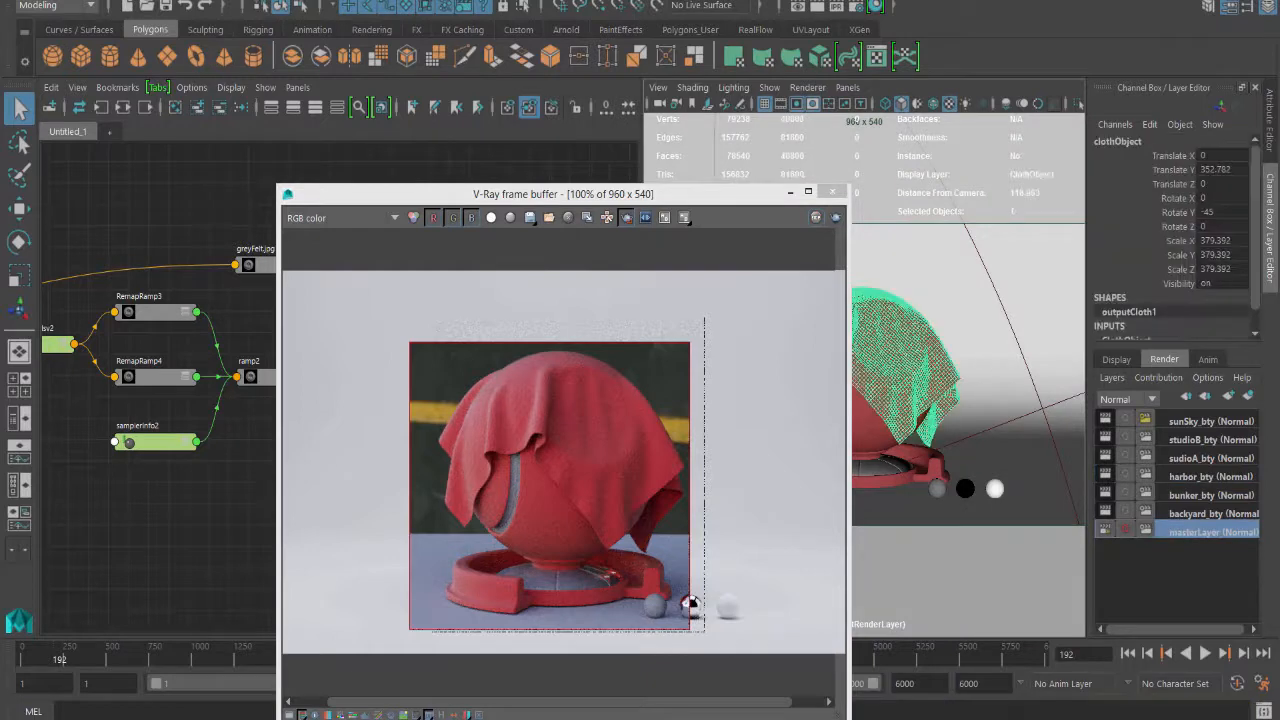
pyautogui.keyDown('shift'); pyautogui.click(880, 430); pyautogui.keyUp('shift')
pyautogui.moveTo(700, 194); pyautogui.dragTo(586, 153)
pyautogui.keyDown('shift'); pyautogui.click(806, 474); pyautogui.keyUp('shift')
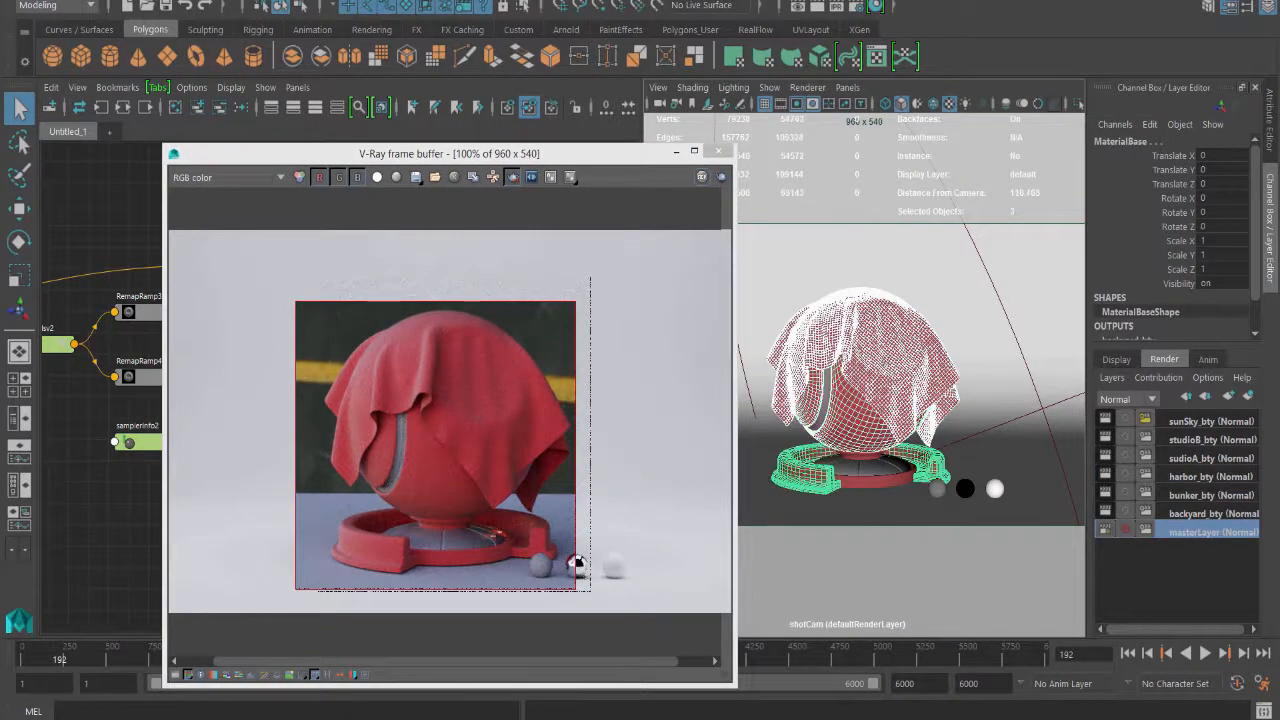
pyautogui.keyDown('shift'); pyautogui.click(872, 482); pyautogui.keyUp('shift')
pyautogui.moveTo(905, 241); pyautogui.dragTo(1025, 658, button='right')
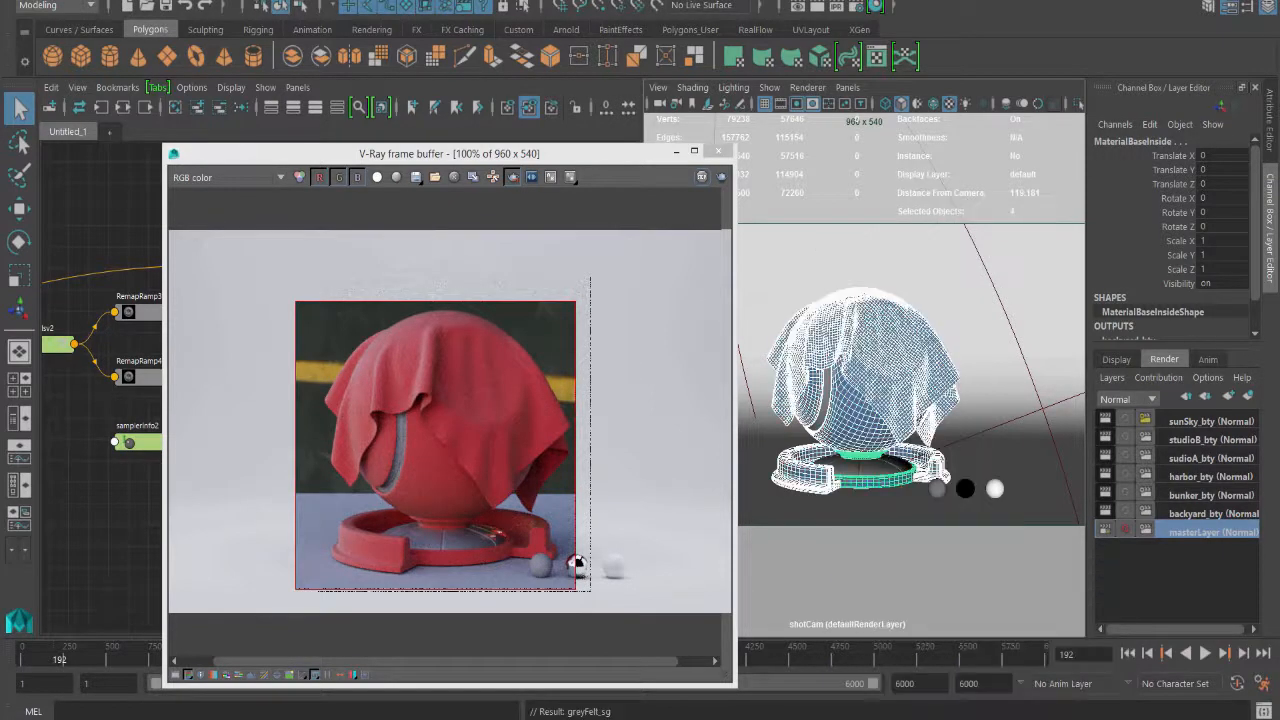
# Step: Switch to the sunSky_bty render layer, render the felt material and inspect the full frame
pyautogui.click(1211, 440)
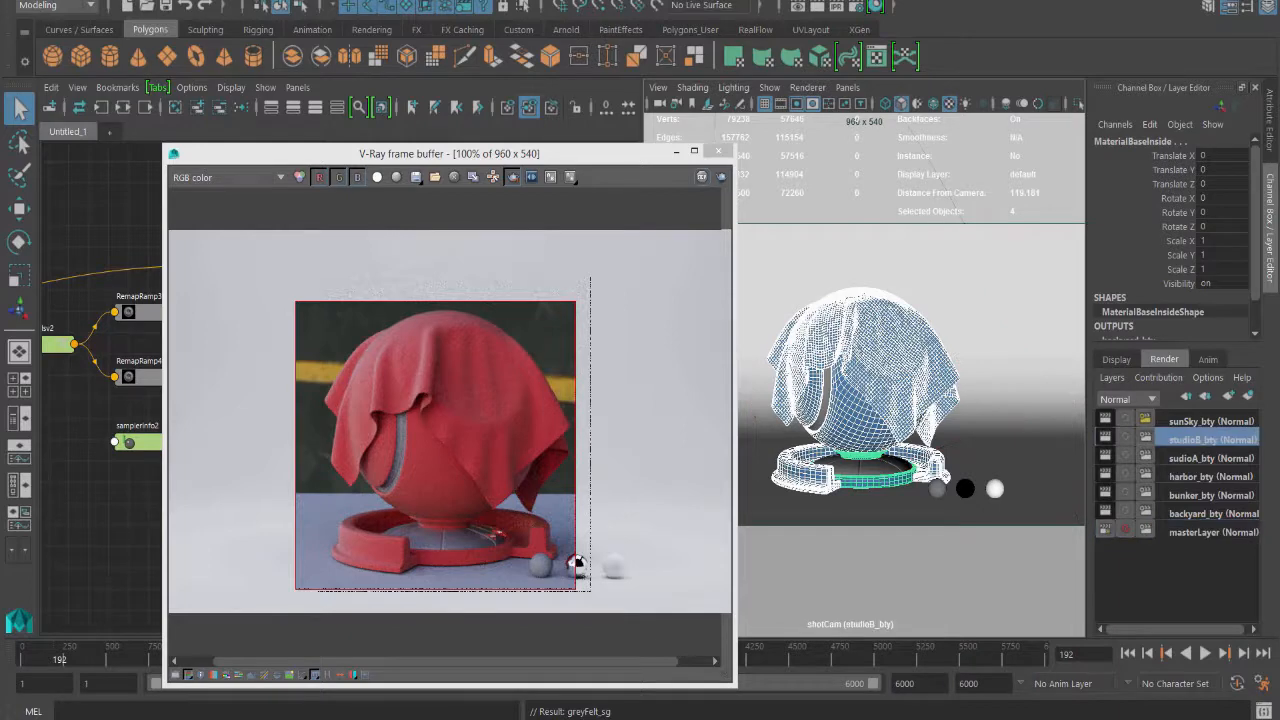
pyautogui.click(1211, 421)
pyautogui.click(1040, 409)
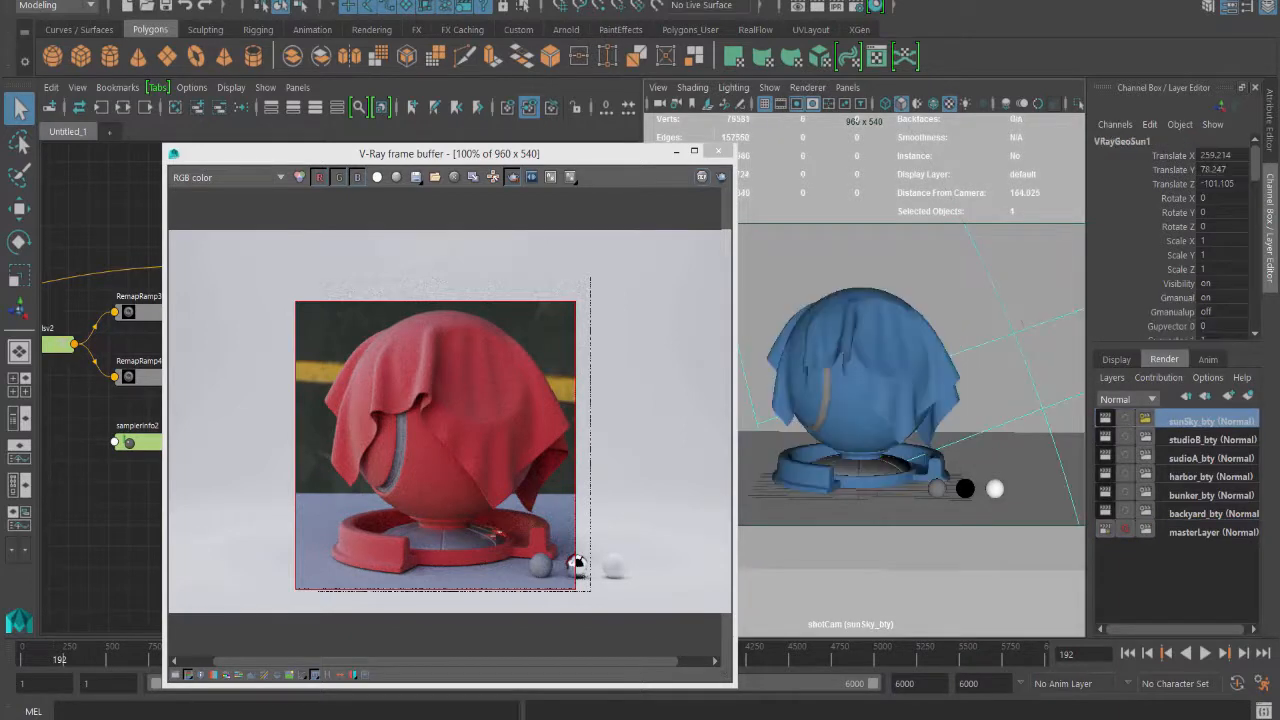
pyautogui.click(837, 6)
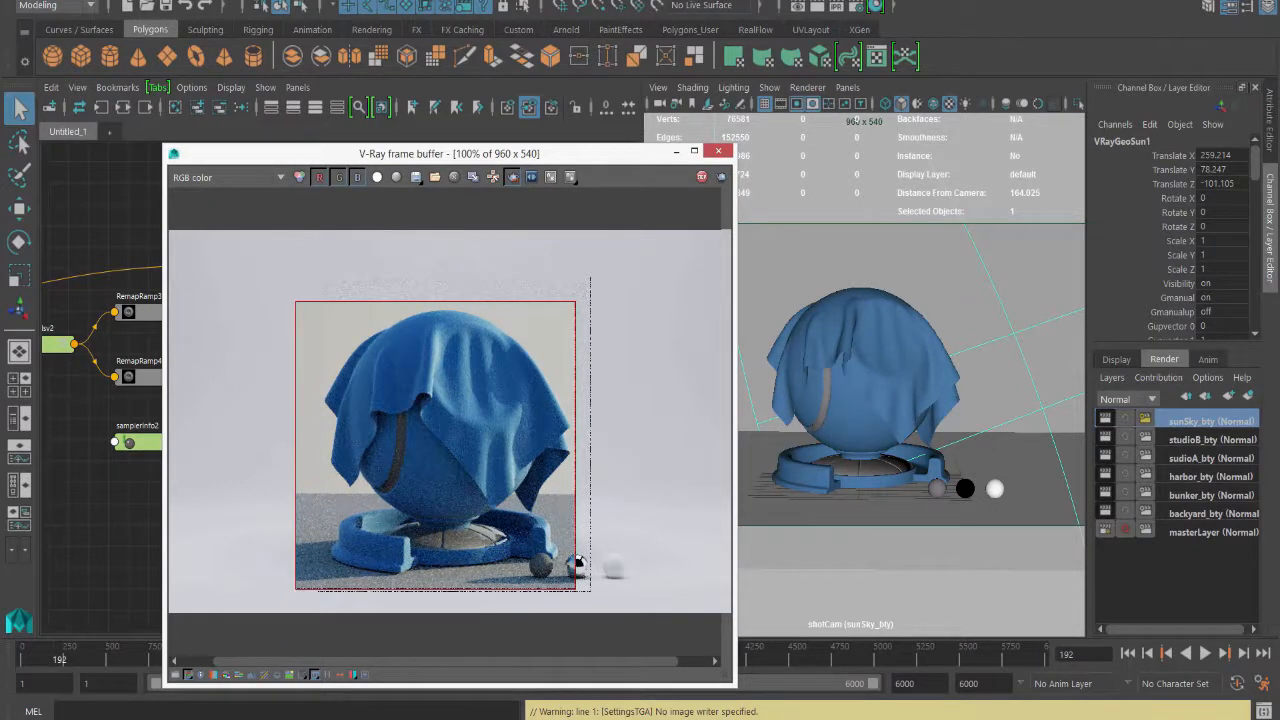
pyautogui.scroll(-1, 450, 422)
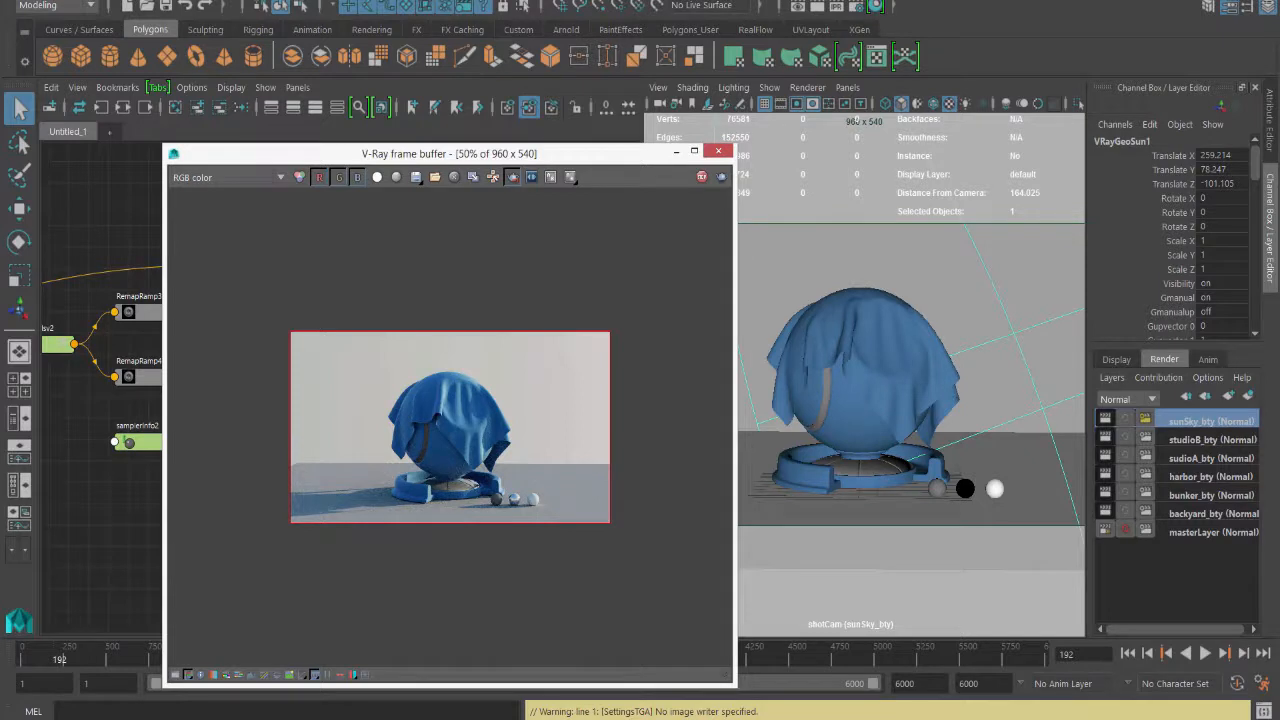
pyautogui.scroll(1, 438, 427)
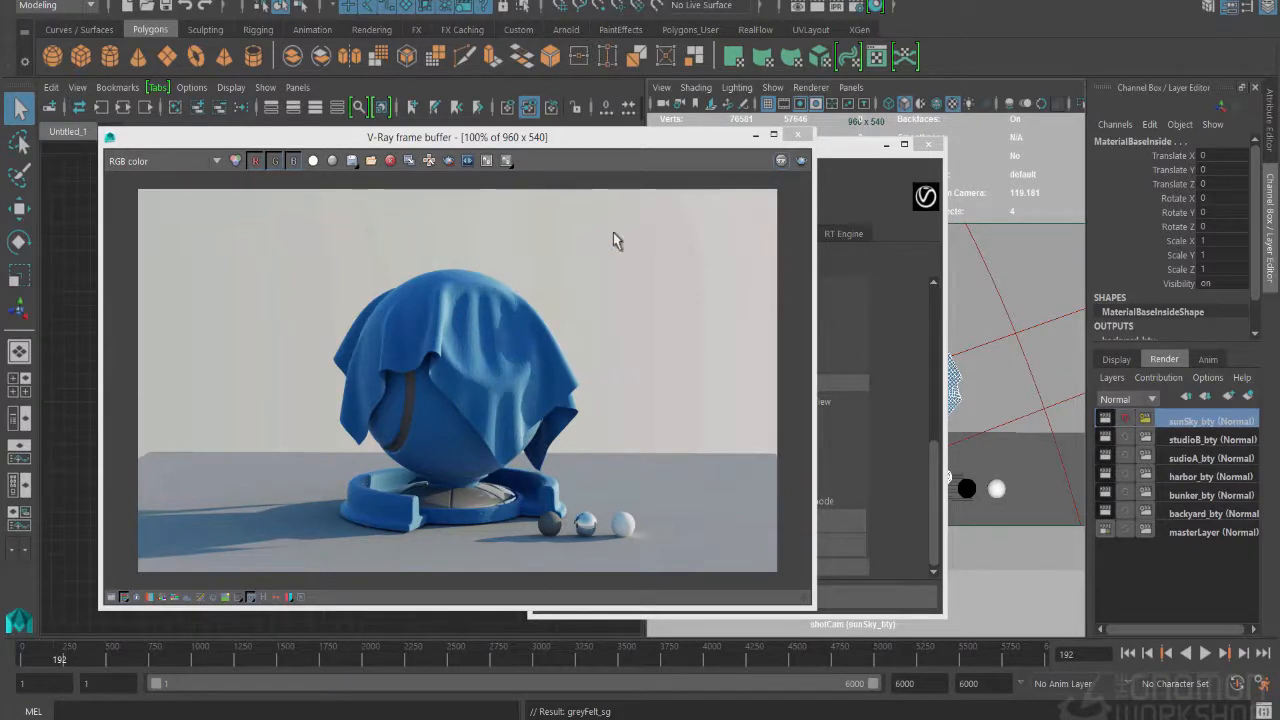
# Step: Close the frame buffer and the render settings window, and make masterLayer the active render layer
pyautogui.click(797, 134)
pyautogui.click(928, 144)
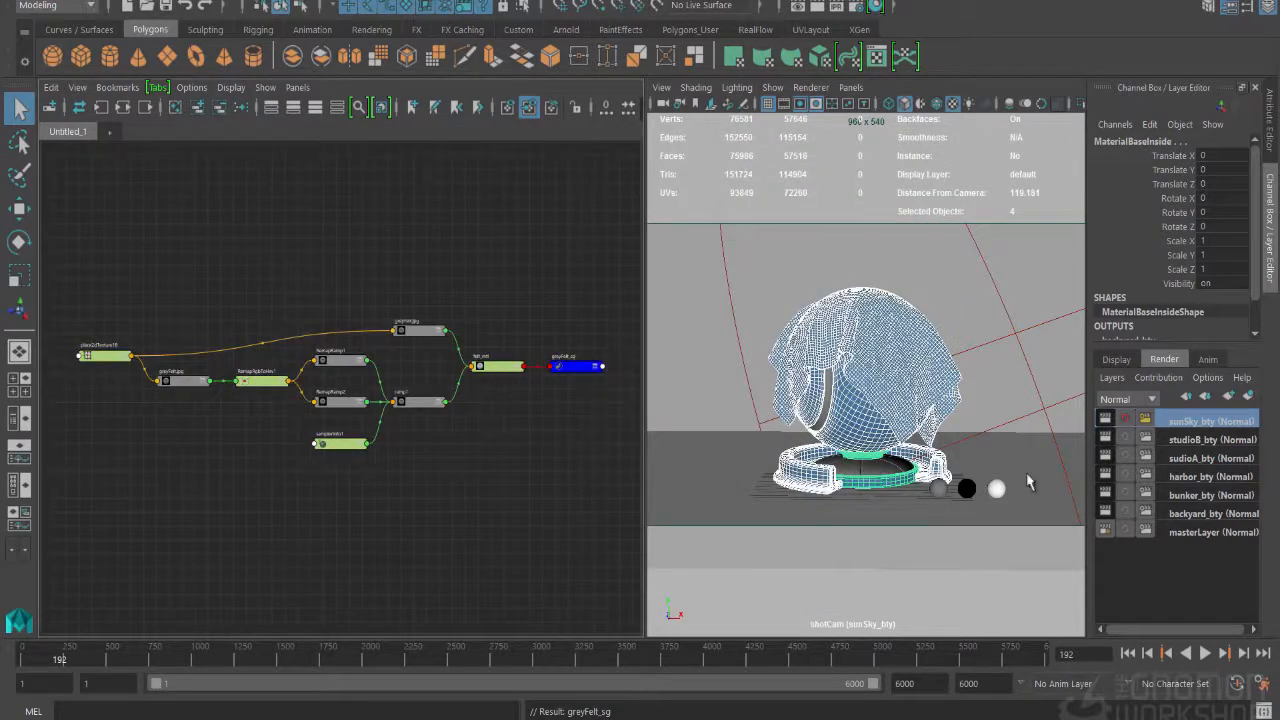
pyautogui.click(1186, 532)
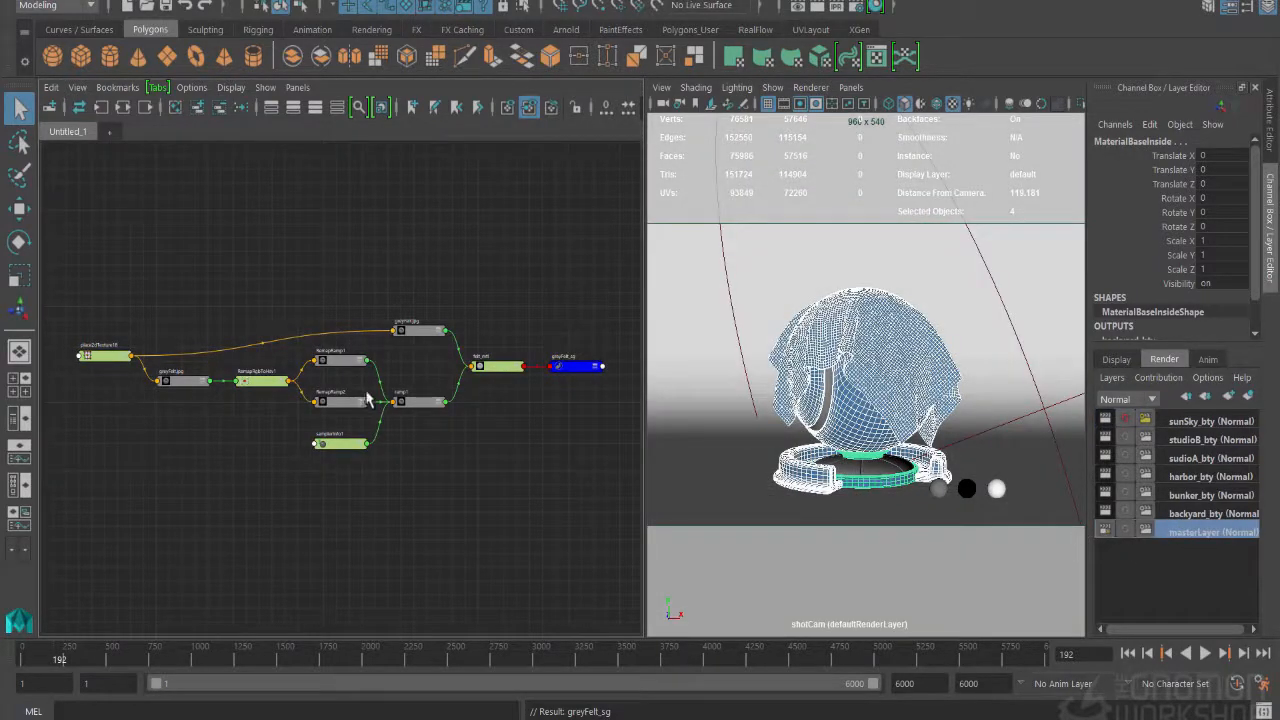
# Step: Duplicate felt_mtl once together with its input graph and graph the copy's network in the node editor
pyautogui.doubleClick(502, 369)
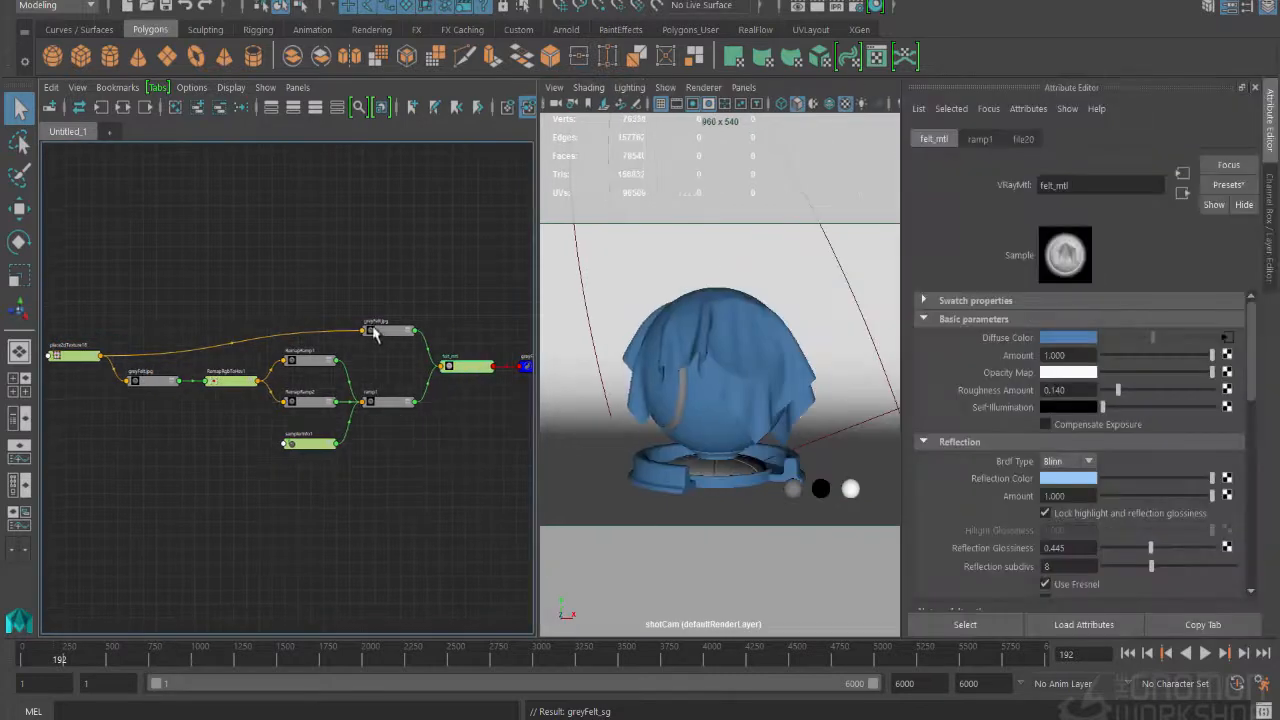
pyautogui.click(64, 5)
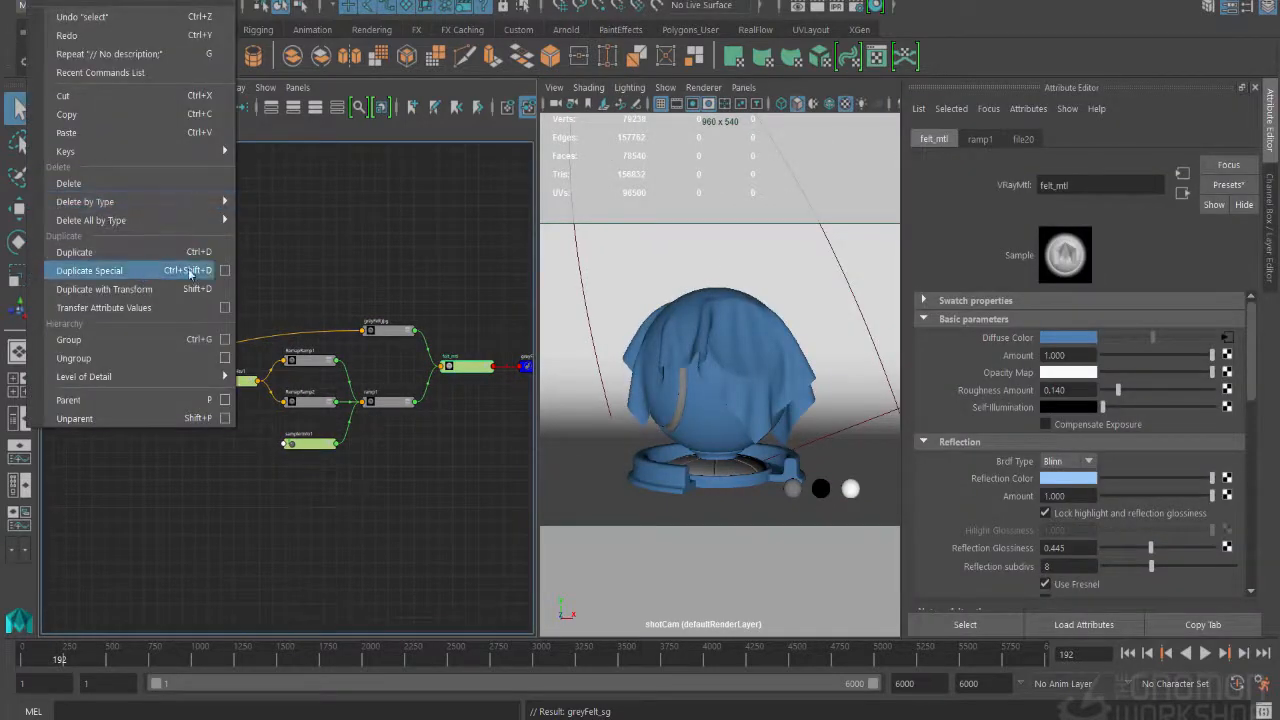
pyautogui.click(224, 270)
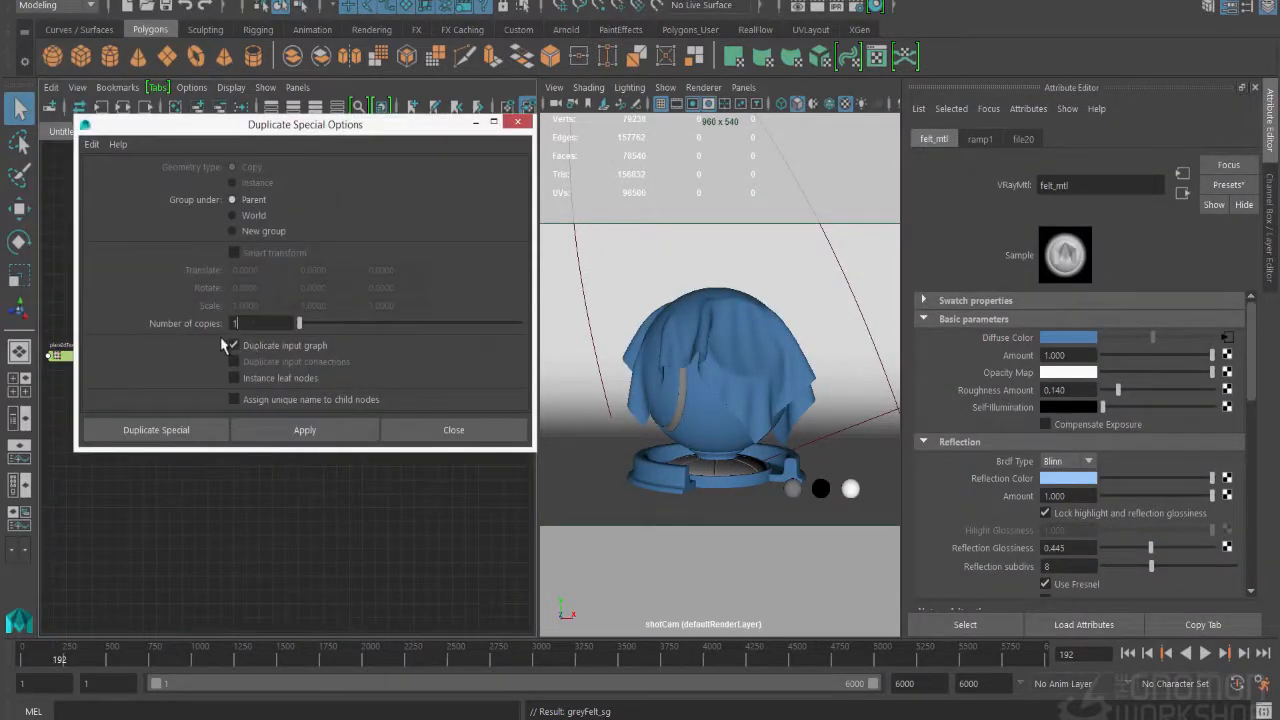
pyautogui.click(160, 430)
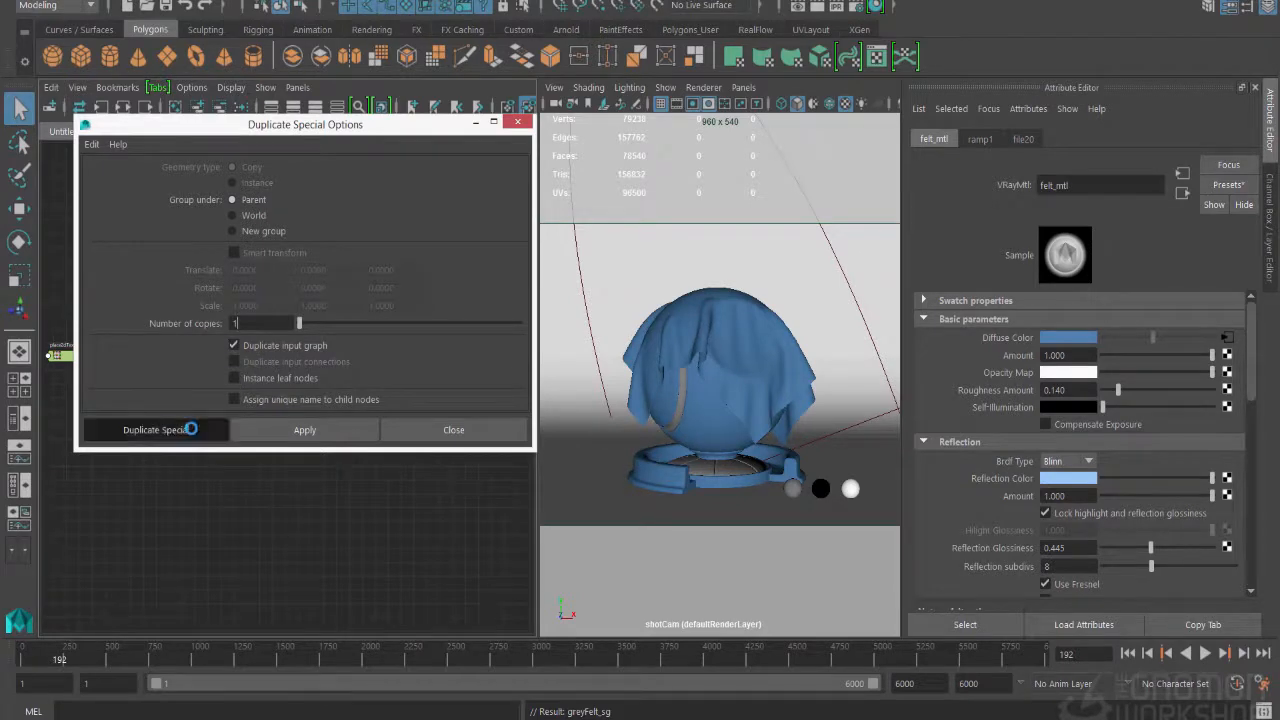
pyautogui.click(121, 108)
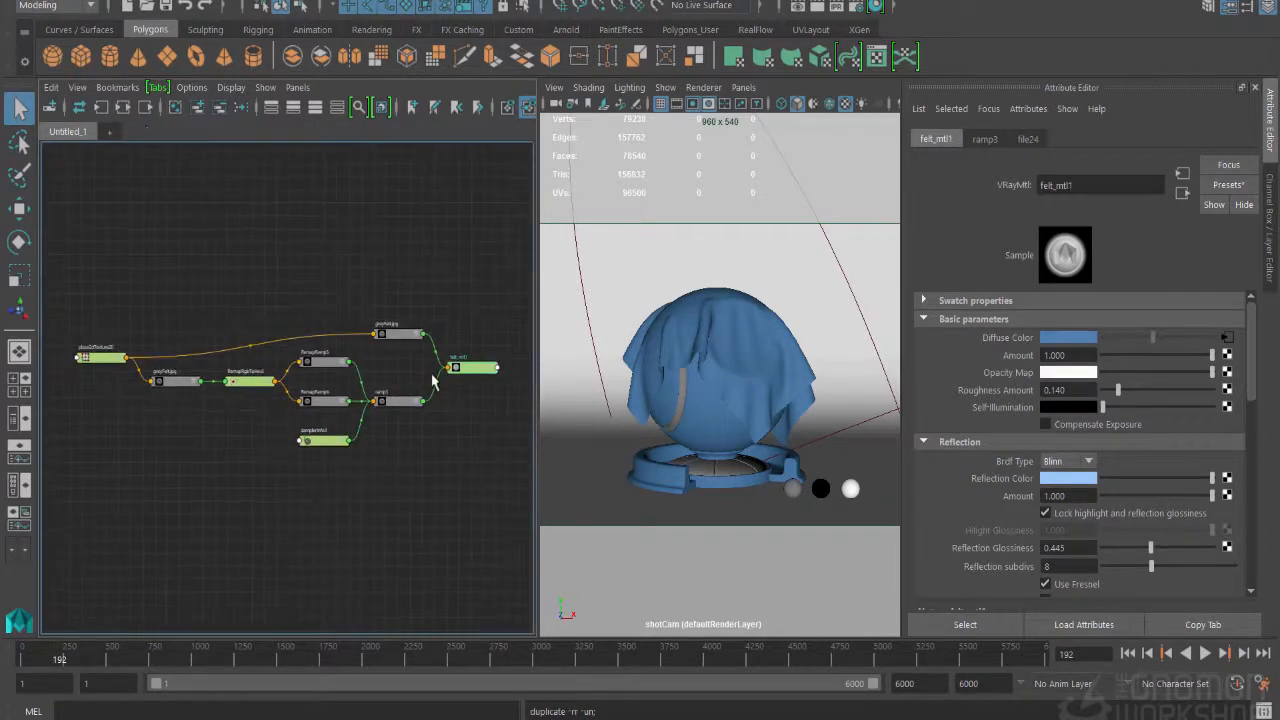
# Step: Select the cloth, the ball, the base and the inner base, and assign the duplicated felt material to them
pyautogui.click(719, 360)
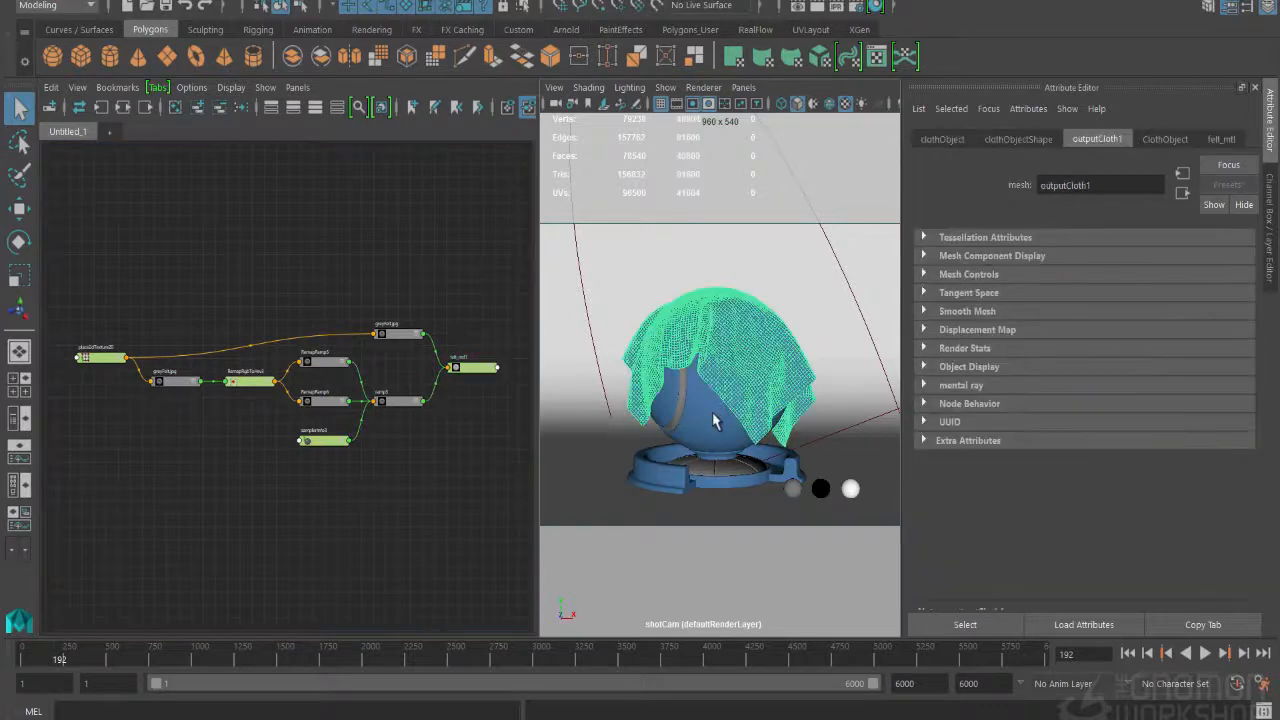
pyautogui.keyDown('shift'); pyautogui.click(714, 420); pyautogui.keyUp('shift')
pyautogui.keyDown('shift'); pyautogui.click(678, 483); pyautogui.keyUp('shift')
pyautogui.keyDown('shift'); pyautogui.click(713, 487); pyautogui.keyUp('shift')
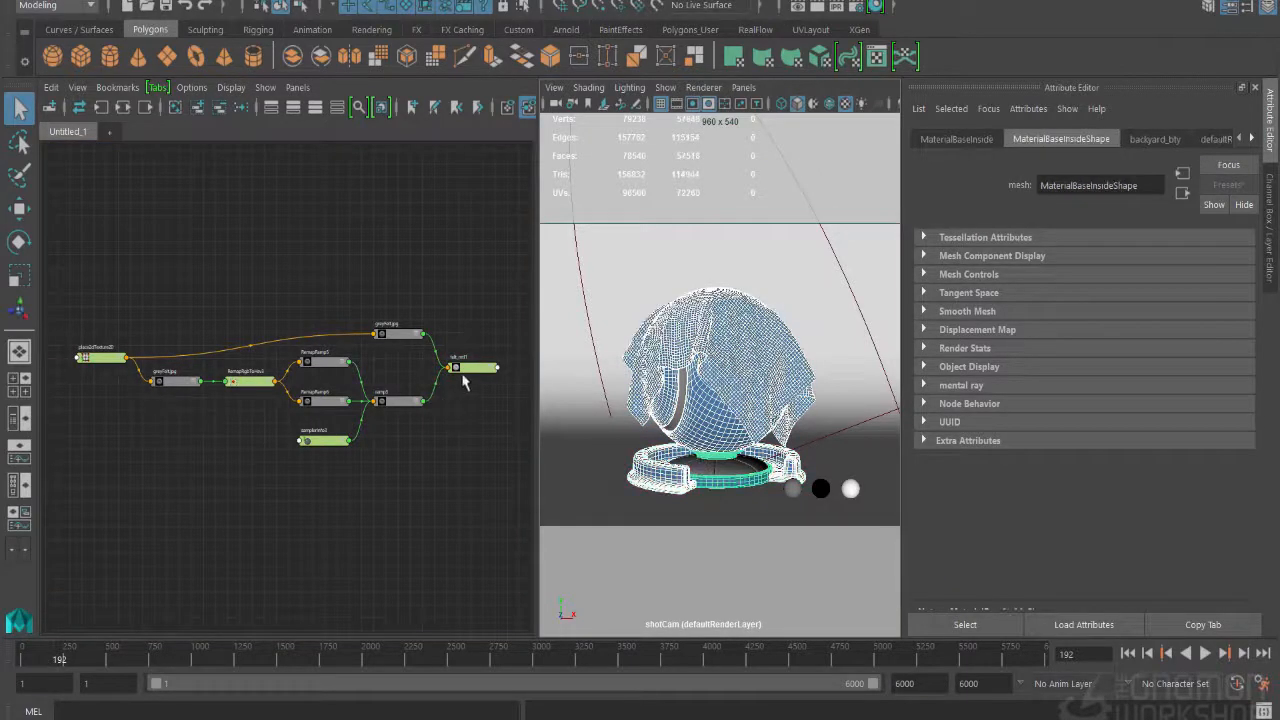
pyautogui.moveTo(462, 374); pyautogui.dragTo(460, 318, button='right')
# Step: Rename the duplicated felt material to silk_mtl and select it in the node network
pyautogui.click(468, 368)
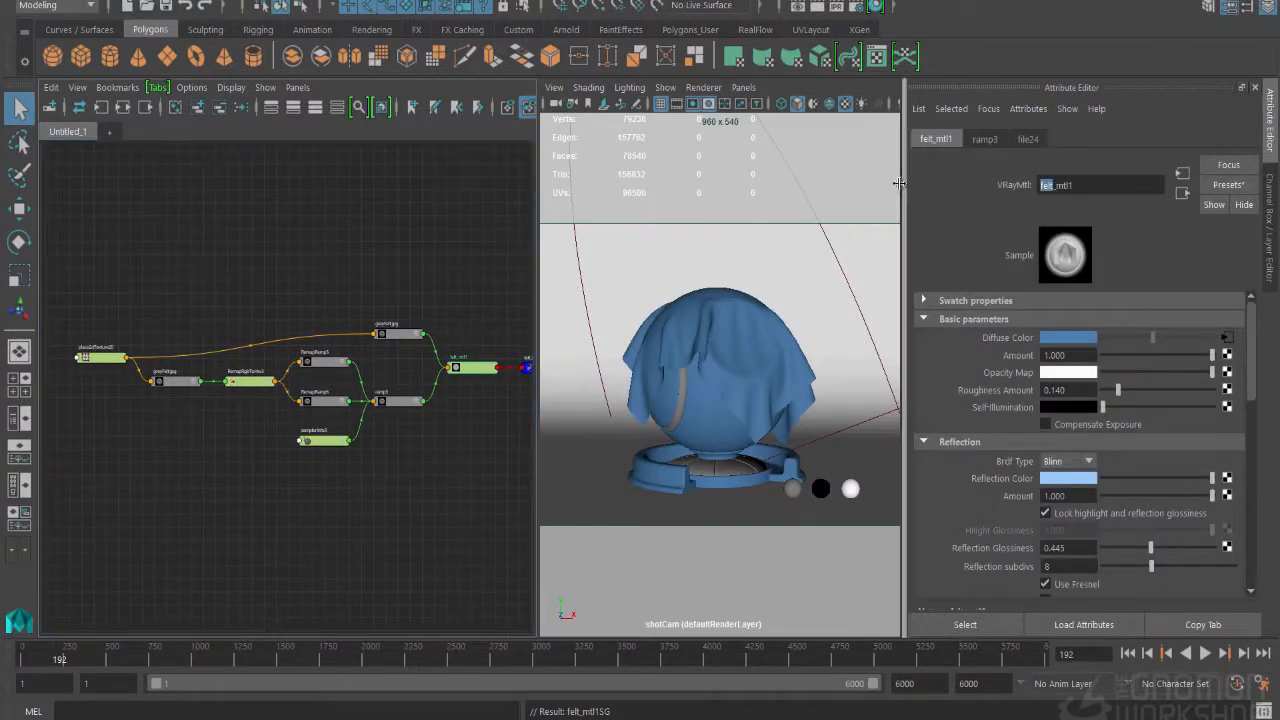
pyautogui.write('silk')
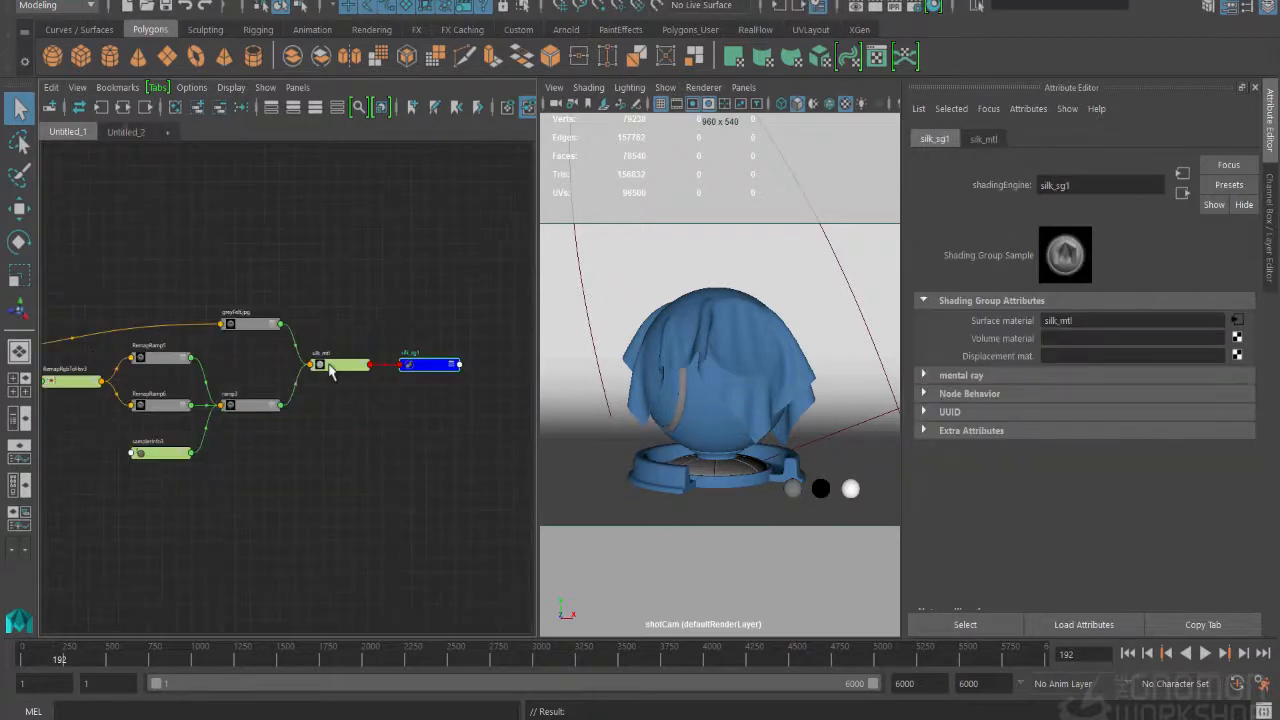
pyautogui.click(330, 366)
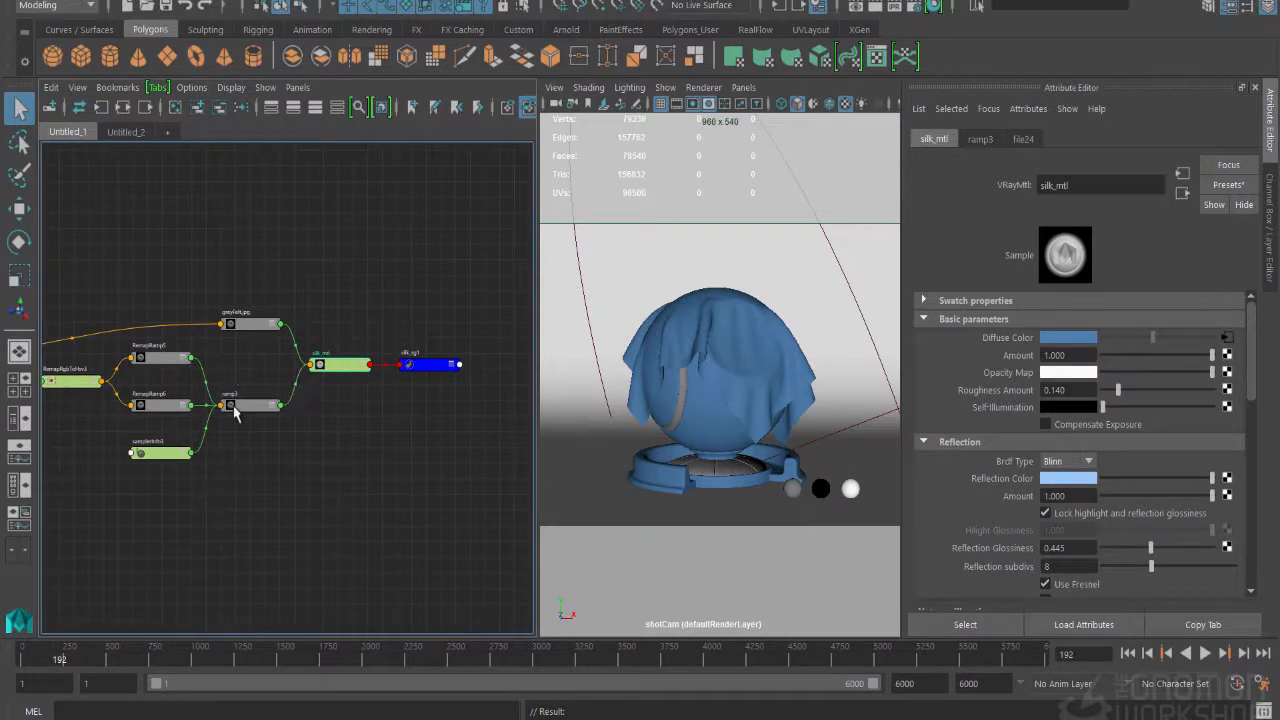
# Step: Move the ramp3 node lower in the silk_mtl network and go over the RGB-to-HSV and remap nodes that feed it
pyautogui.moveTo(255, 410); pyautogui.dragTo(275, 441)
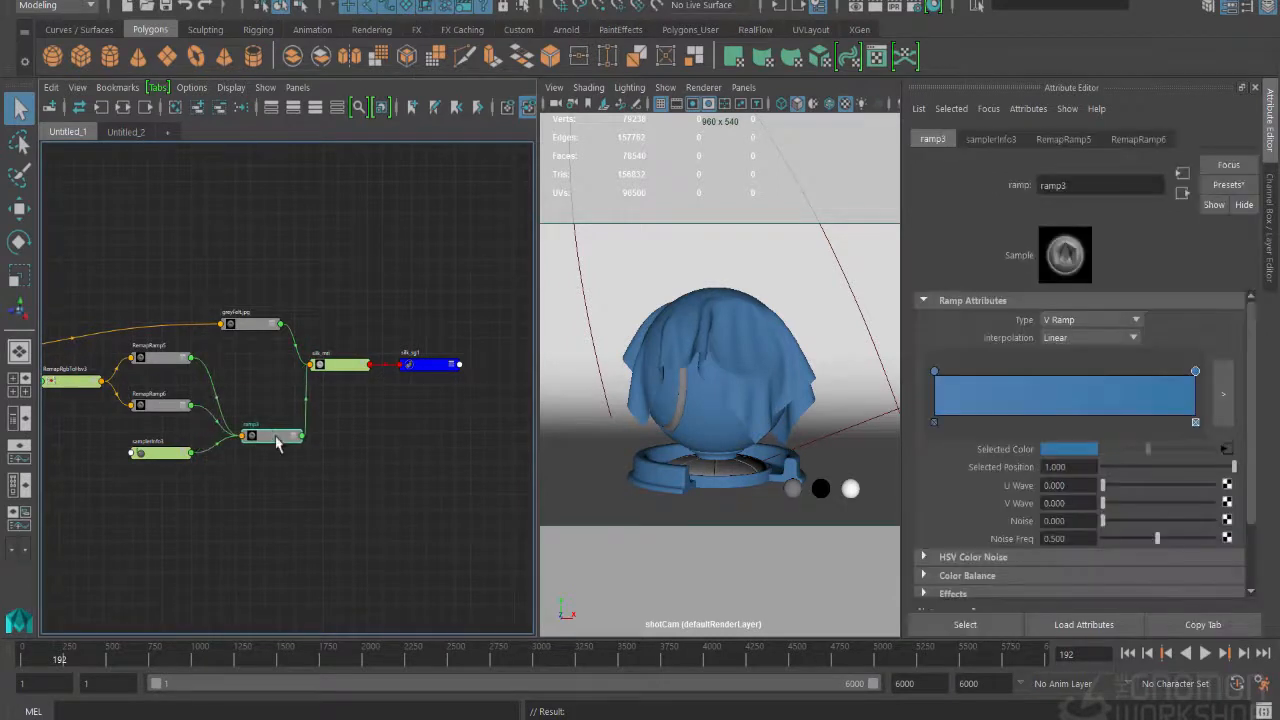
pyautogui.keyDown('alt'); pyautogui.moveTo(155, 361); pyautogui.dragTo(224, 375, button='middle'); pyautogui.keyUp('alt')
pyautogui.moveTo(255, 359); pyautogui.dragTo(140, 434)
pyautogui.keyDown('alt'); pyautogui.moveTo(140, 434); pyautogui.dragTo(208, 420, button='middle'); pyautogui.keyUp('alt')
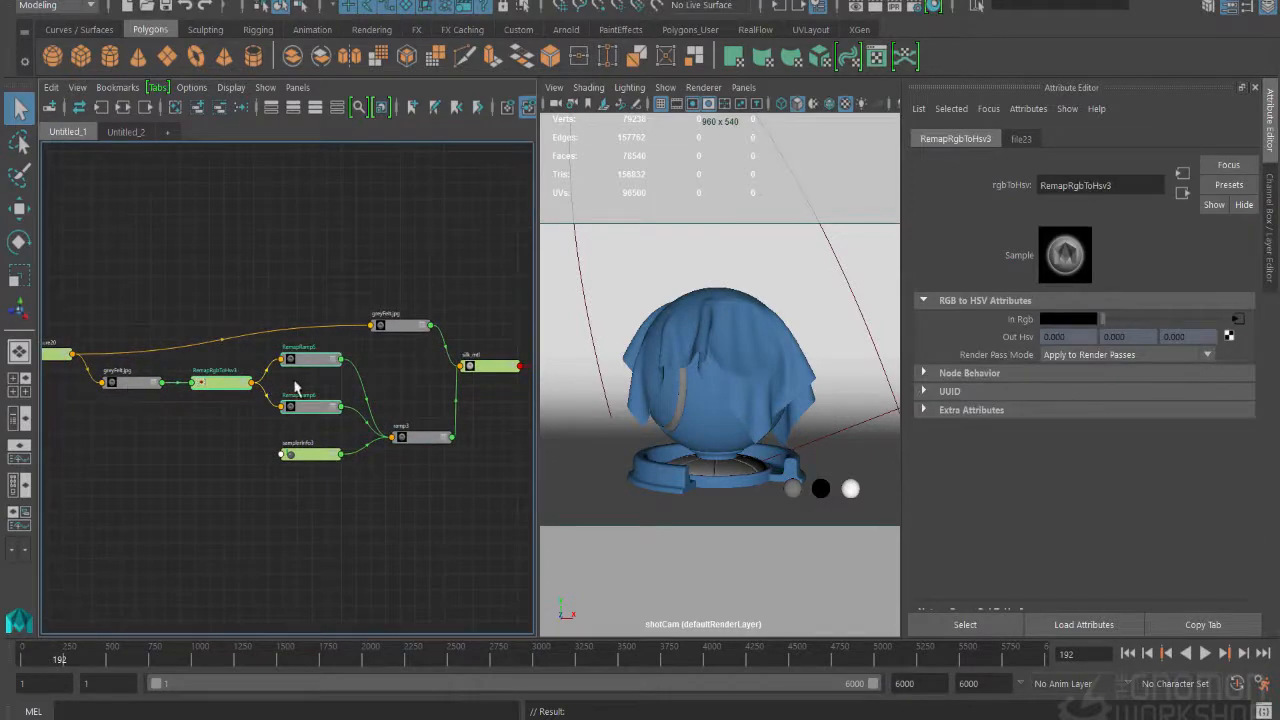
pyautogui.click(372, 362)
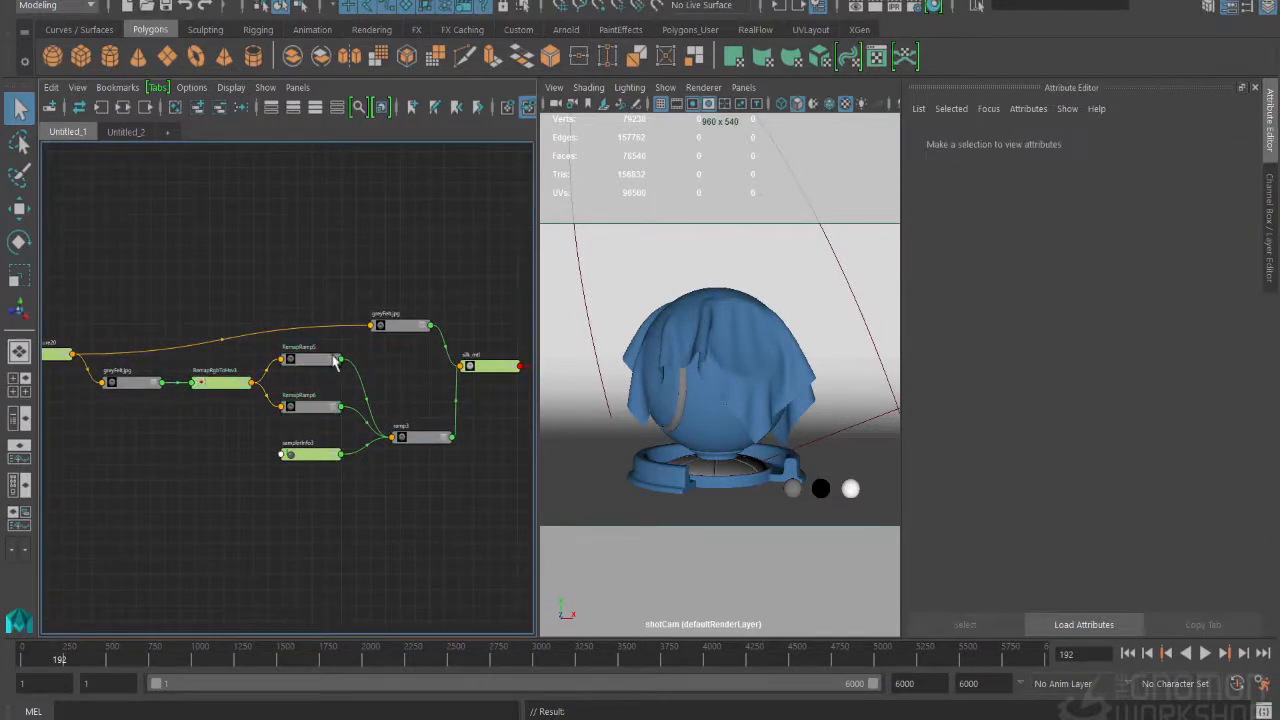
# Step: Replace the greyFelt.jpg image in both file nodes of the silk_mtl network with fabric002.jpg
pyautogui.click(130, 382)
pyautogui.click(1231, 378)
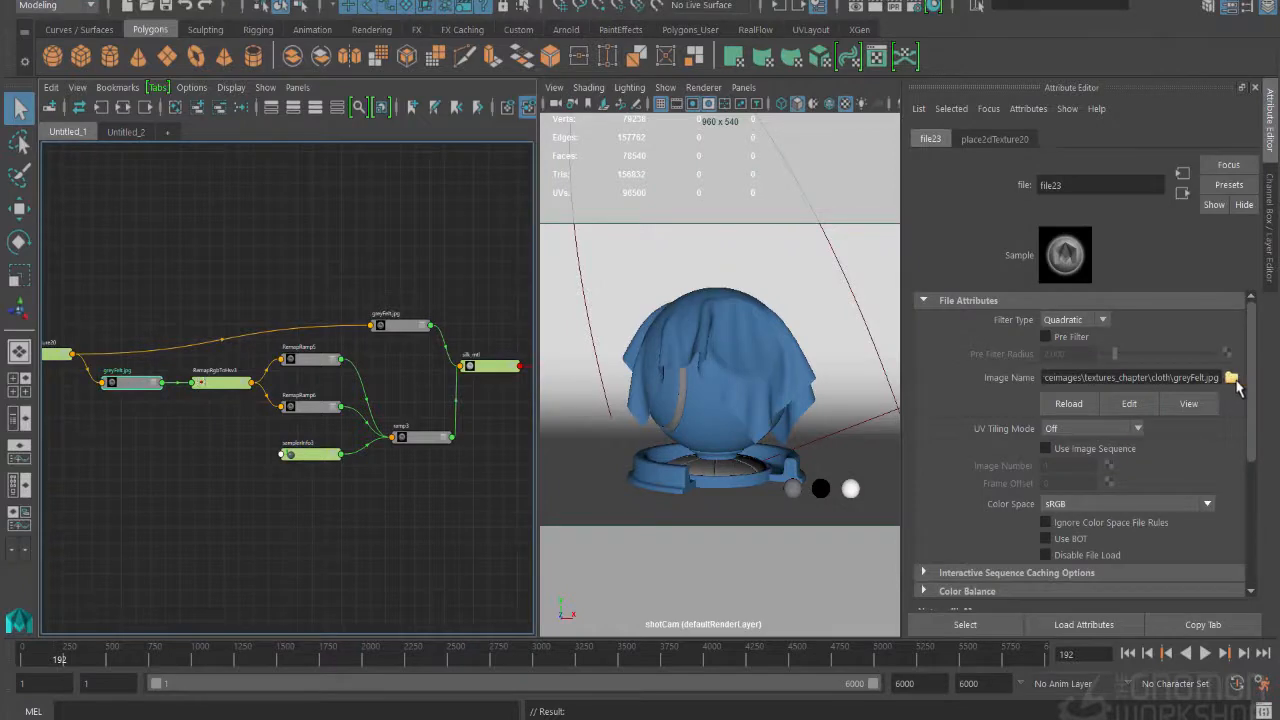
pyautogui.click(437, 280)
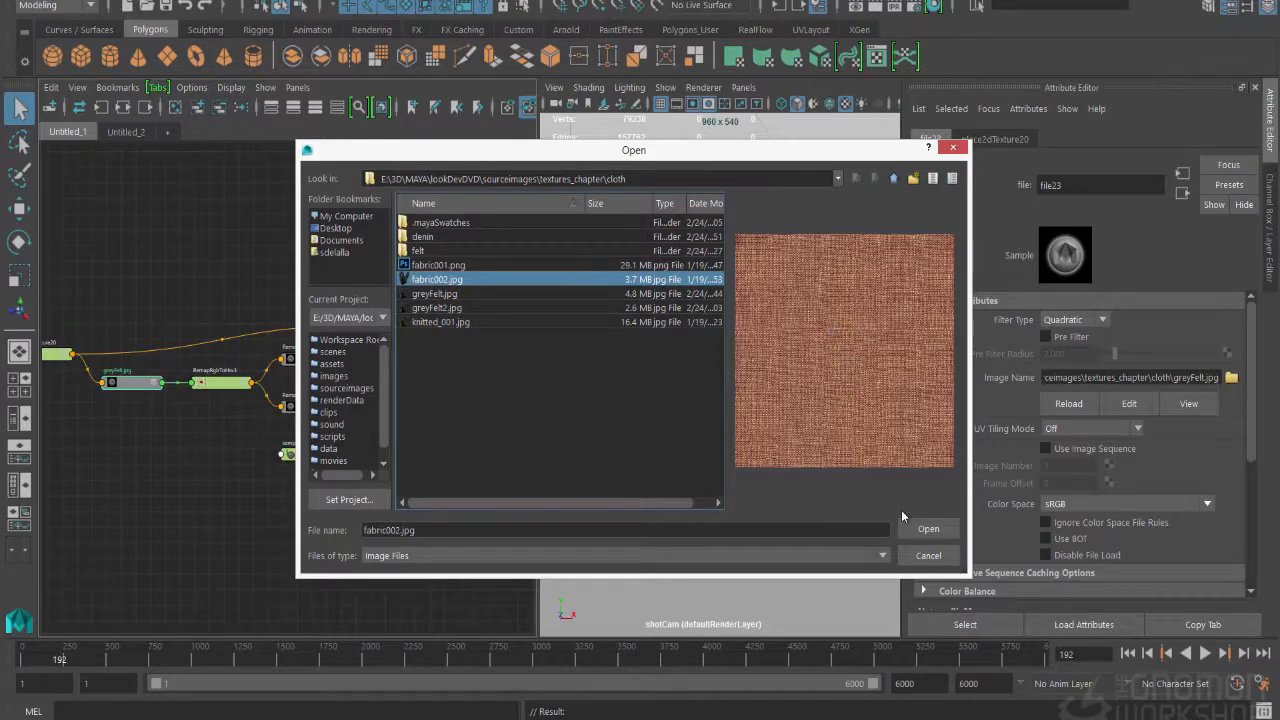
pyautogui.click(926, 528)
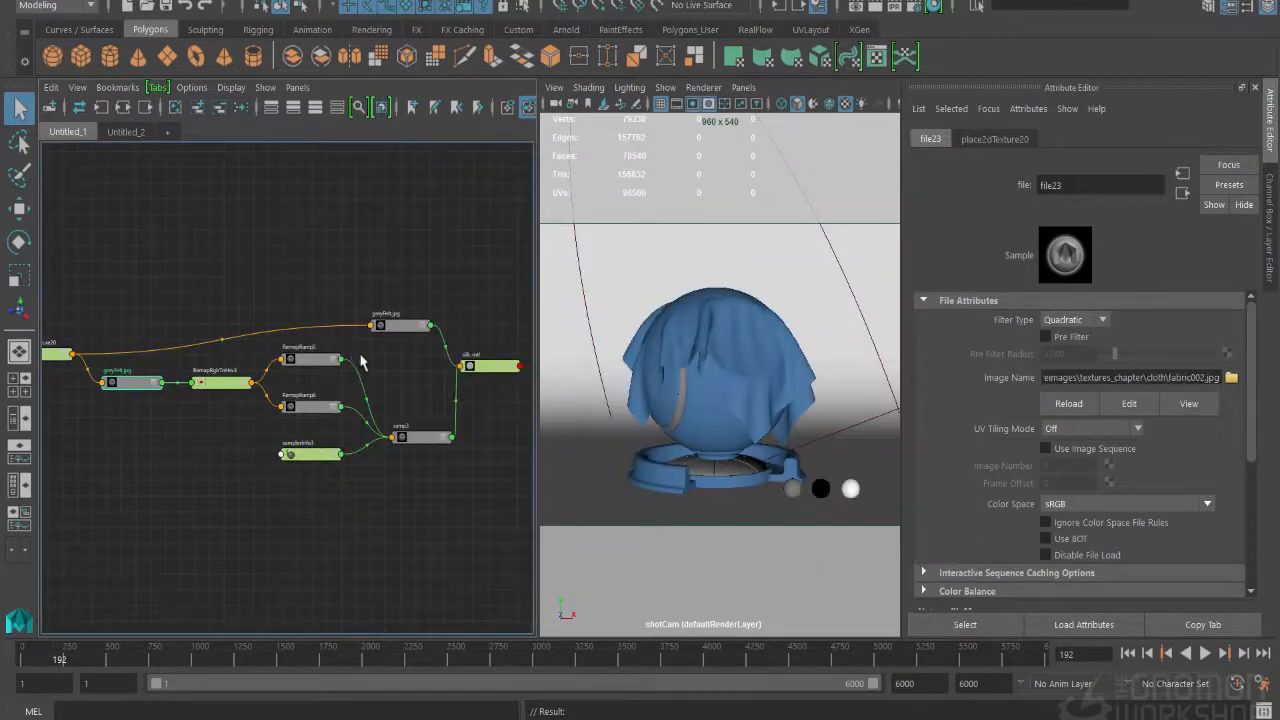
pyautogui.click(388, 326)
pyautogui.click(1231, 378)
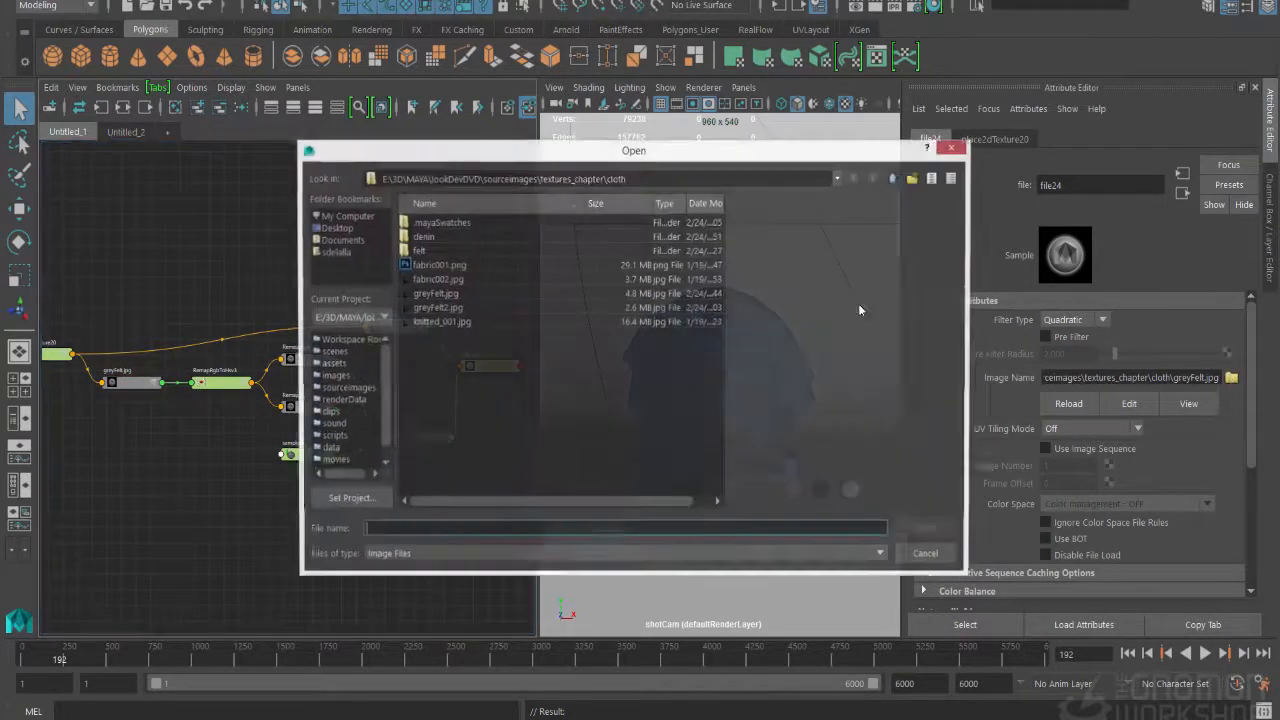
pyautogui.click(489, 279)
pyautogui.click(929, 529)
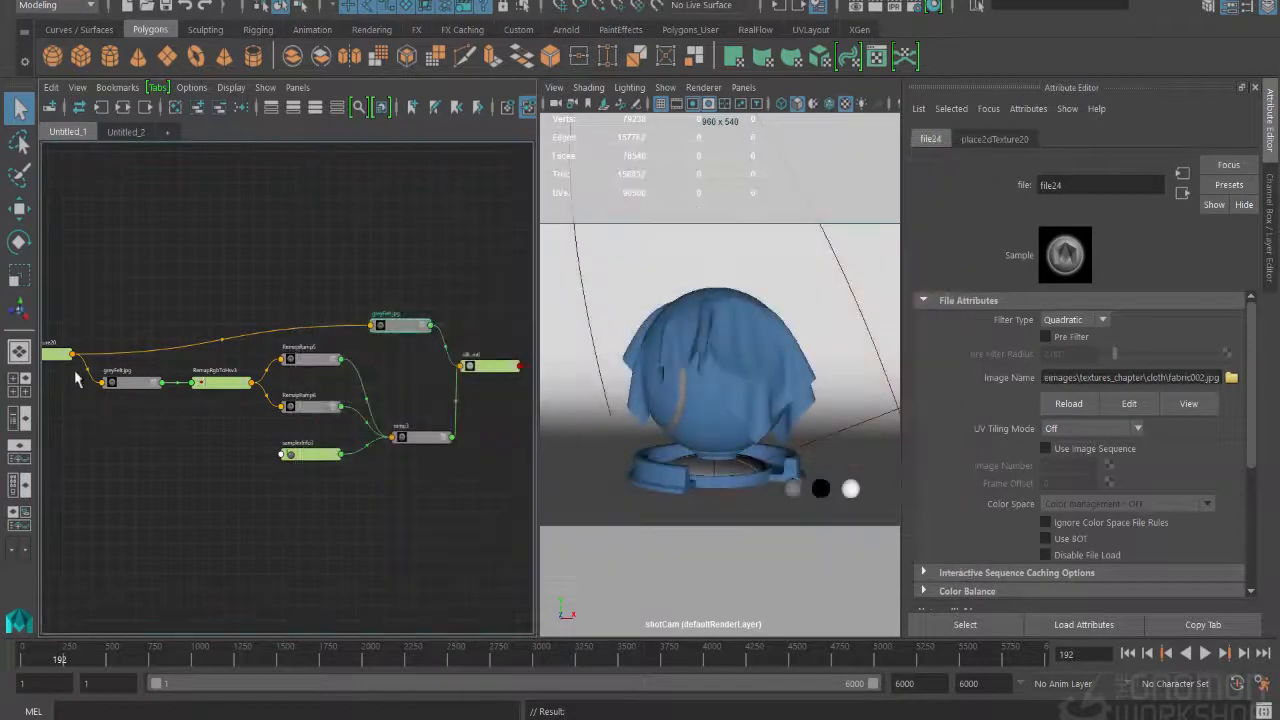
# Step: Set the first Repeat UV value of the shared place2dTexture20 node to 6
pyautogui.click(57, 354)
pyautogui.doubleClick(1060, 447)
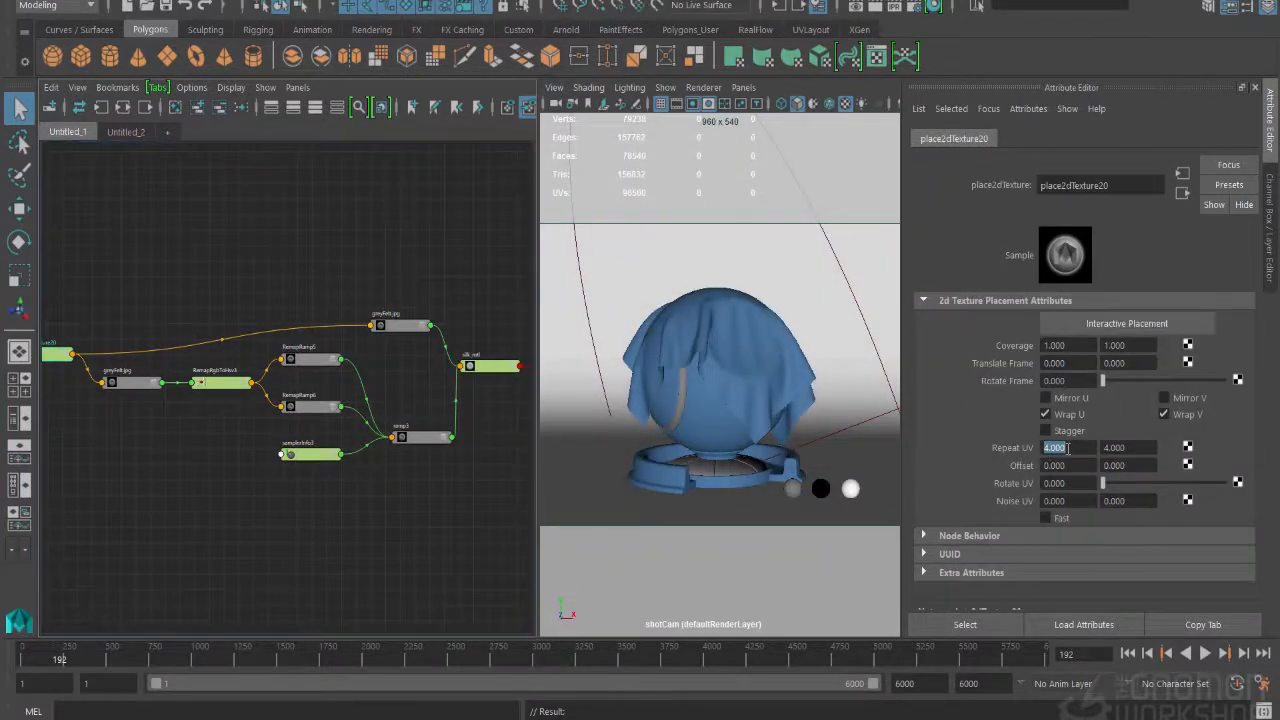
pyautogui.write('6')
pyautogui.press('Tab')
pyautogui.click(471, 423)
# Step: Disconnect the remap ramps from ramp3 and ramp3 from silk_mtl, and move the remap nodes aside, below the network
pyautogui.keyDown('alt'); pyautogui.moveTo(471, 423); pyautogui.dragTo(423, 419, button='middle'); pyautogui.keyUp('alt')
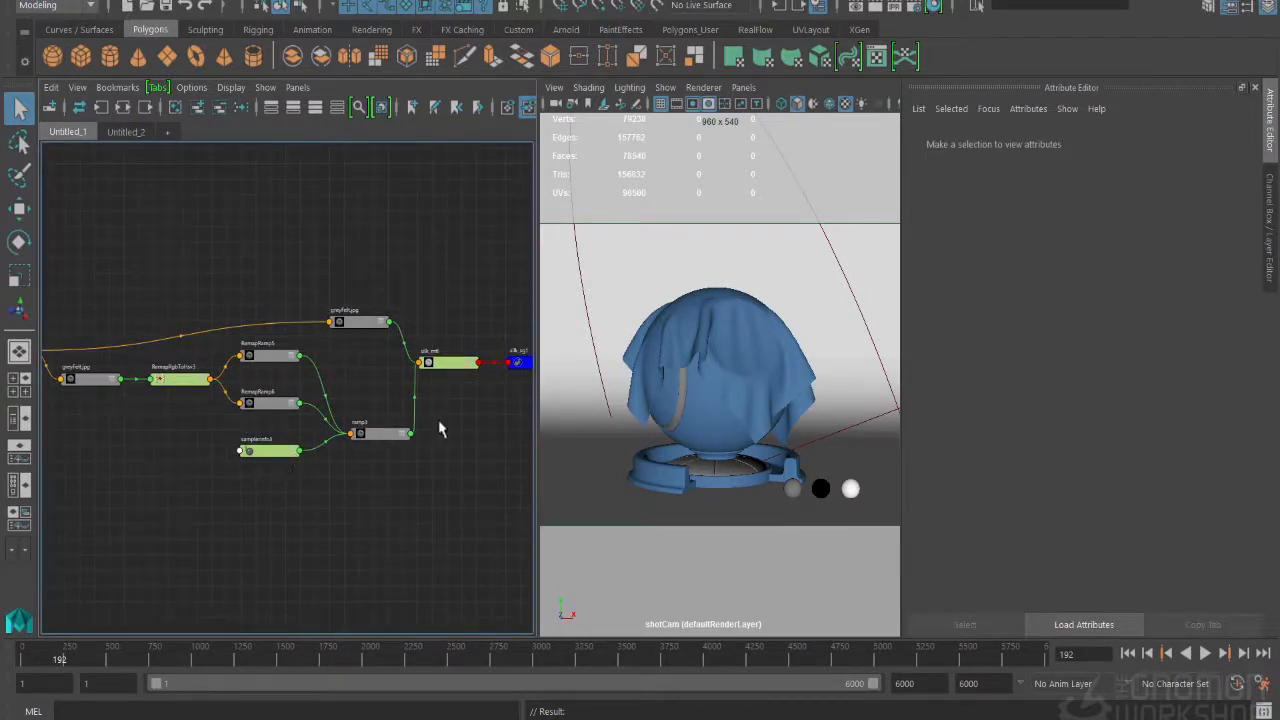
pyautogui.moveTo(371, 445); pyautogui.dragTo(316, 452)
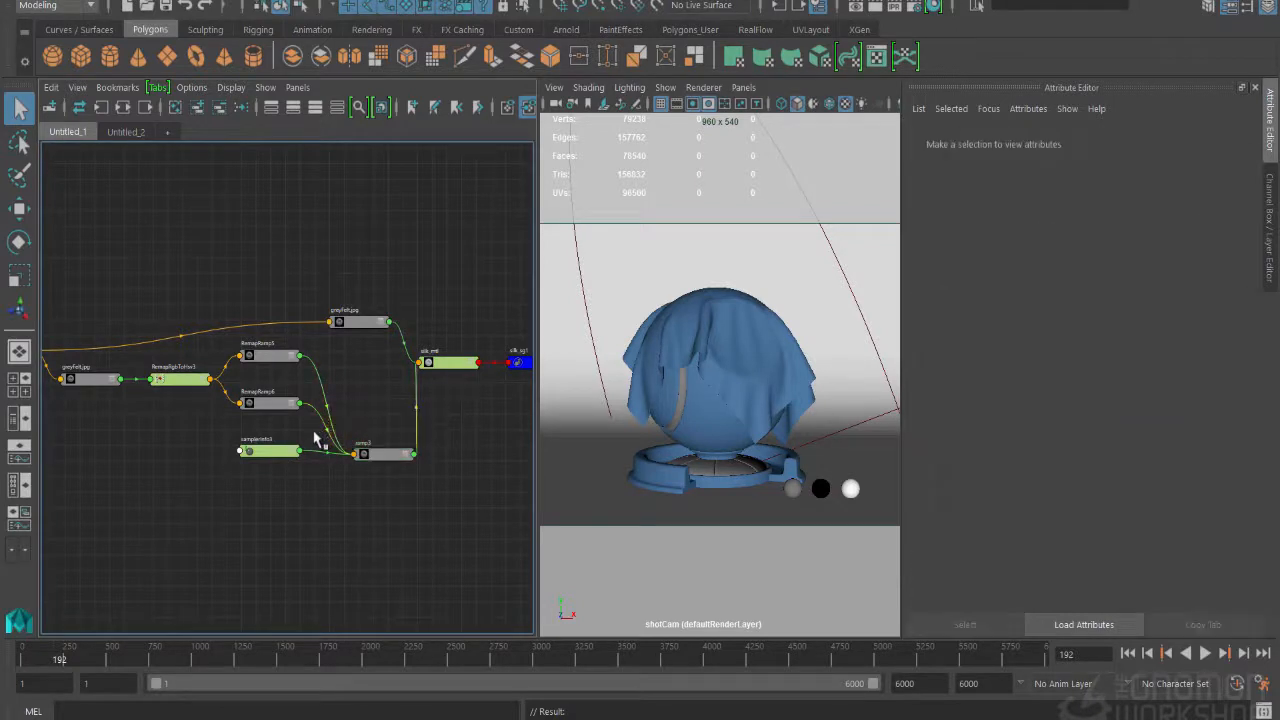
pyautogui.press('Delete')
pyautogui.moveTo(342, 343); pyautogui.dragTo(128, 580)
pyautogui.click(335, 527)
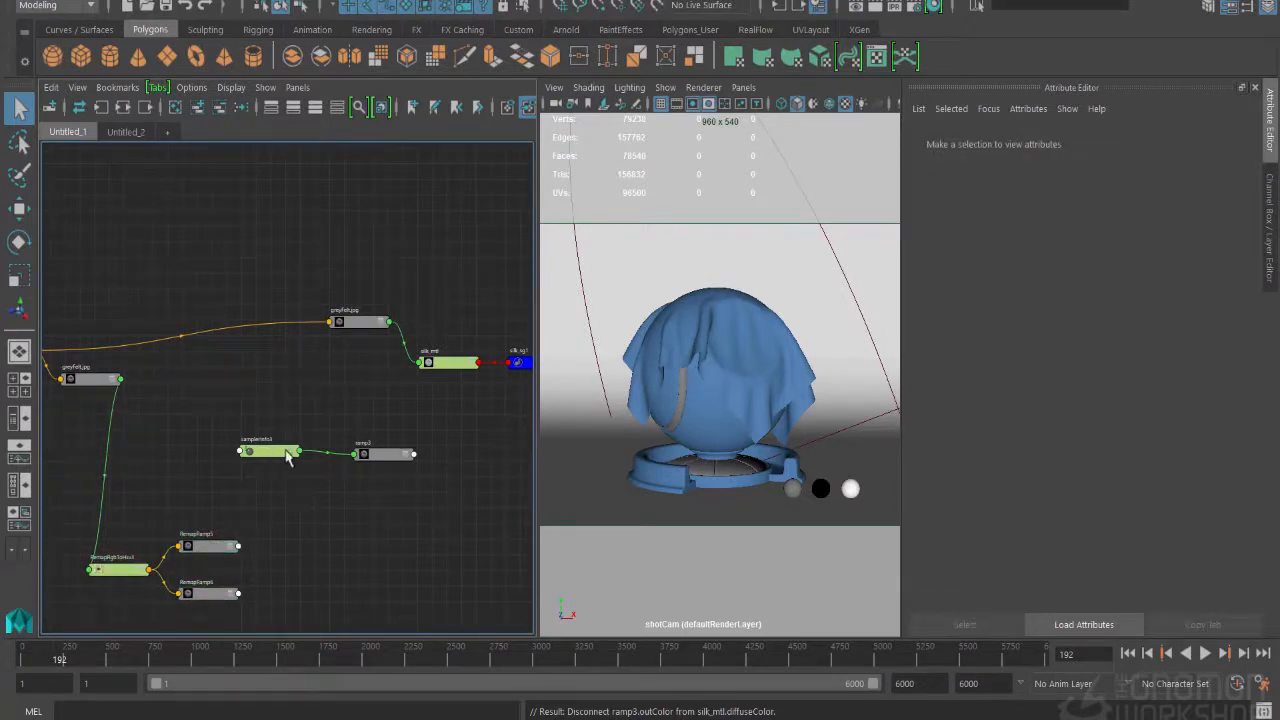
# Step: Recolour the ramp3 gradient with recent colours, light red at position 0 and dark red at position 1
pyautogui.click(362, 456)
pyautogui.click(934, 369)
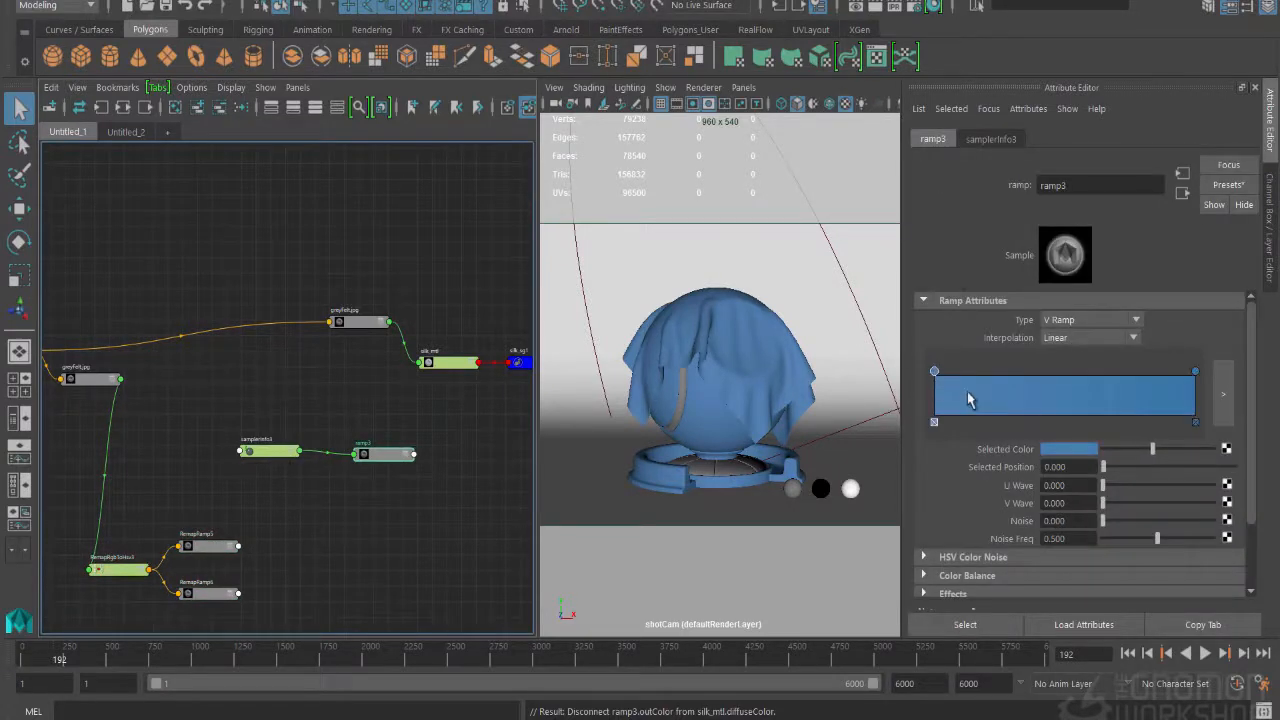
pyautogui.click(1066, 450)
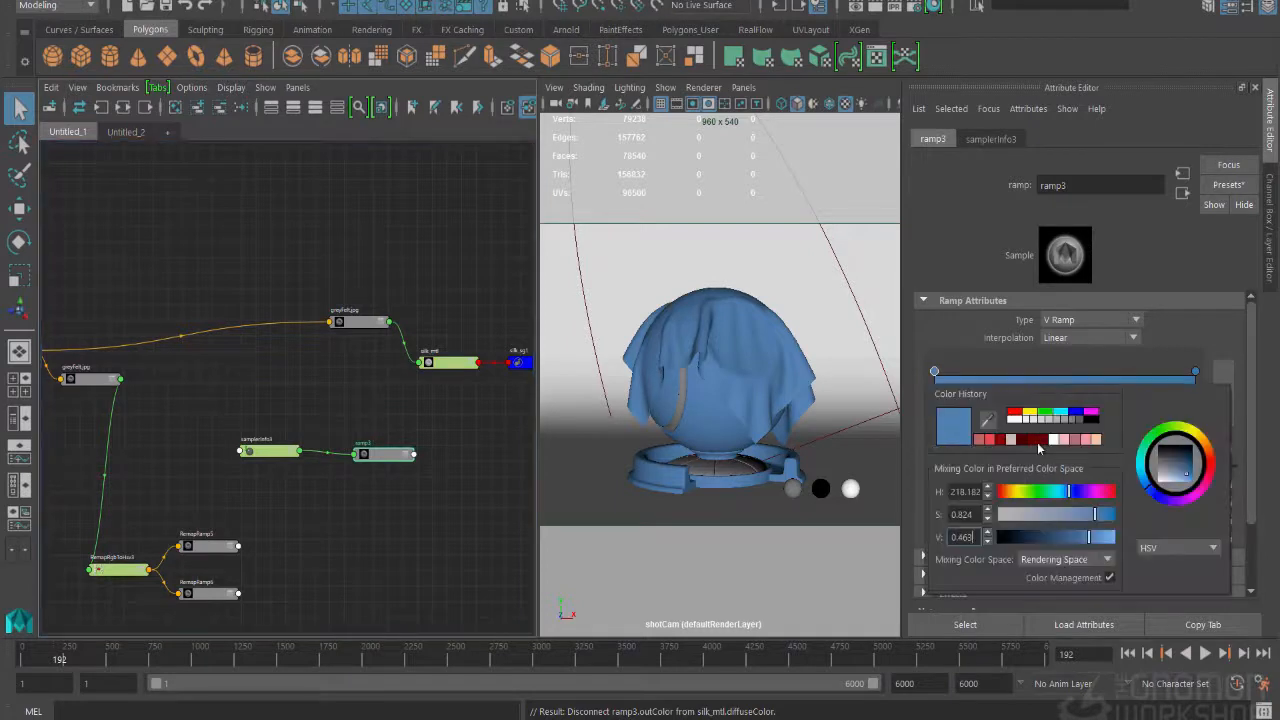
pyautogui.click(1021, 441)
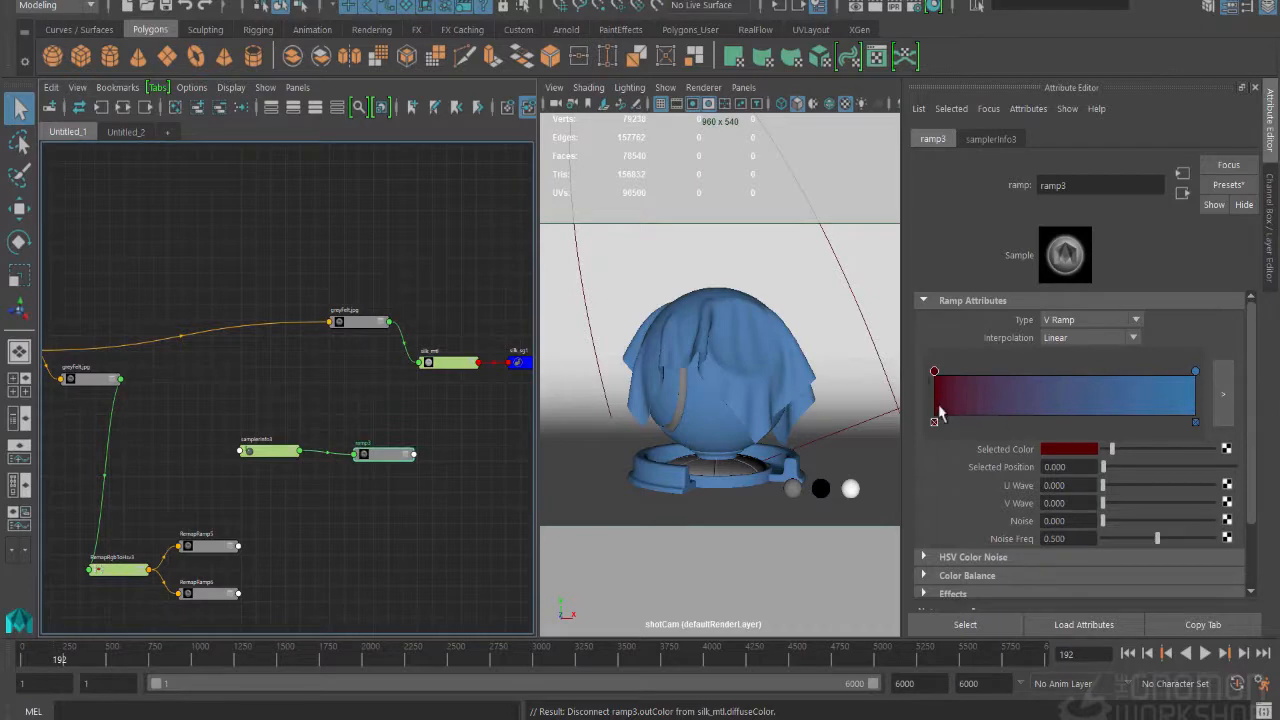
pyautogui.click(1060, 450)
pyautogui.click(978, 443)
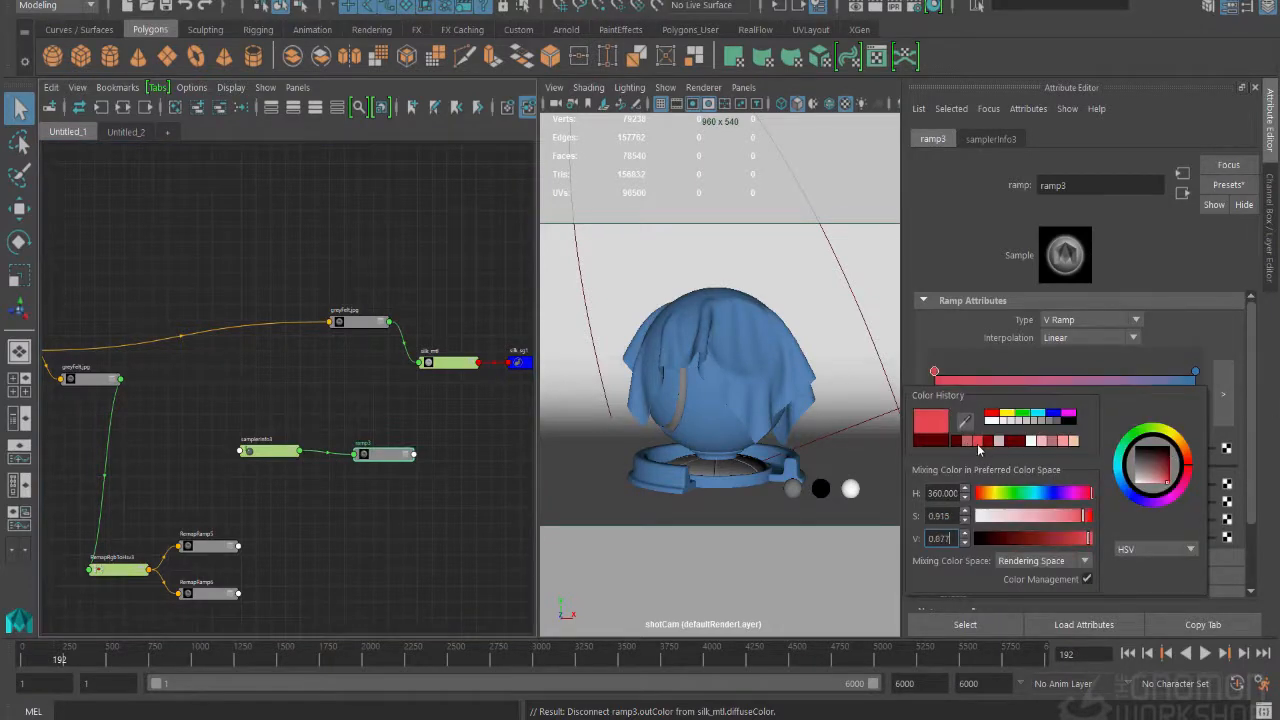
pyautogui.click(1195, 372)
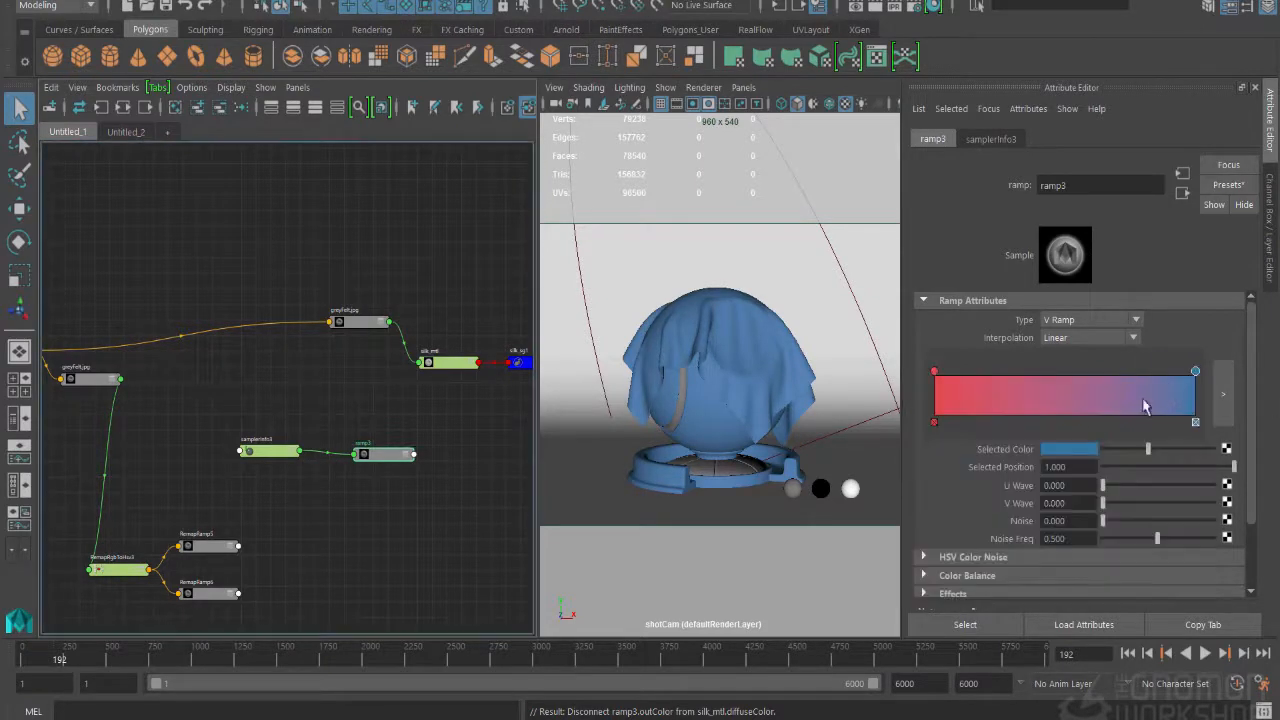
pyautogui.click(1085, 450)
pyautogui.click(1010, 437)
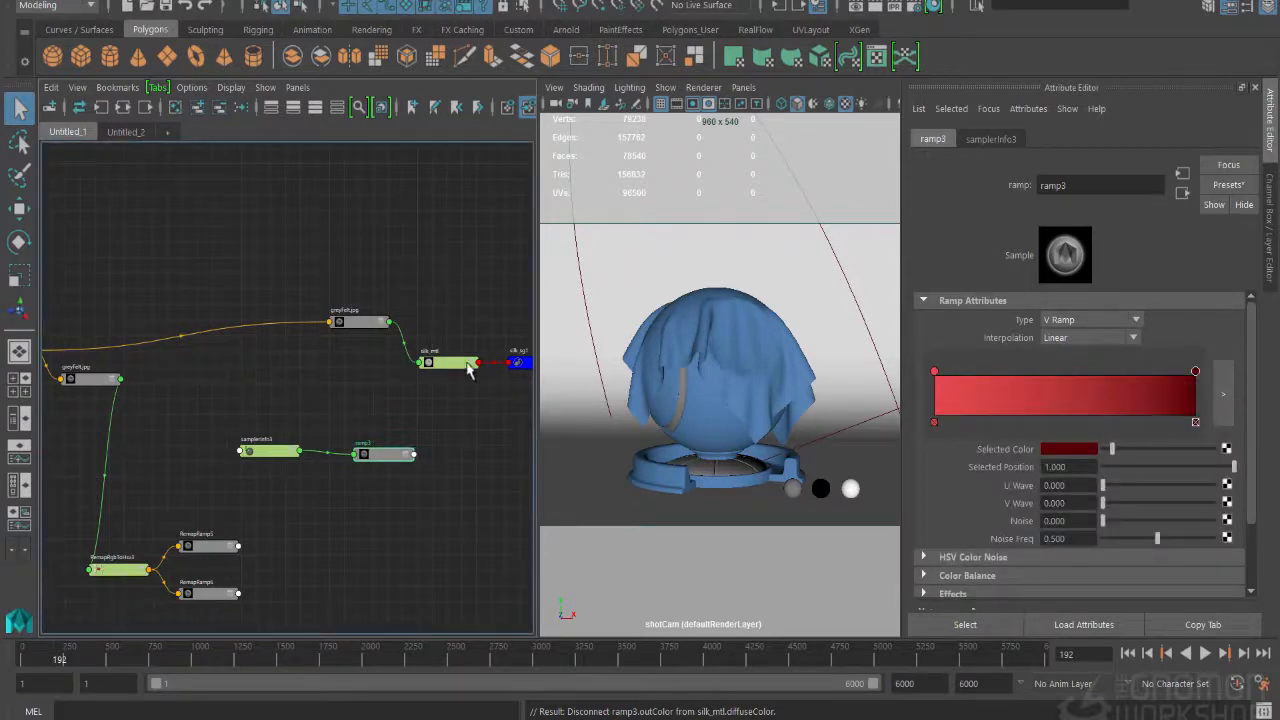
# Step: Connect ramp3 to the Diffuse Color of silk_mtl and adjust the material's Reflection Color
pyautogui.click(469, 370)
pyautogui.moveTo(380, 459); pyautogui.dragTo(1016, 340, button='middle')
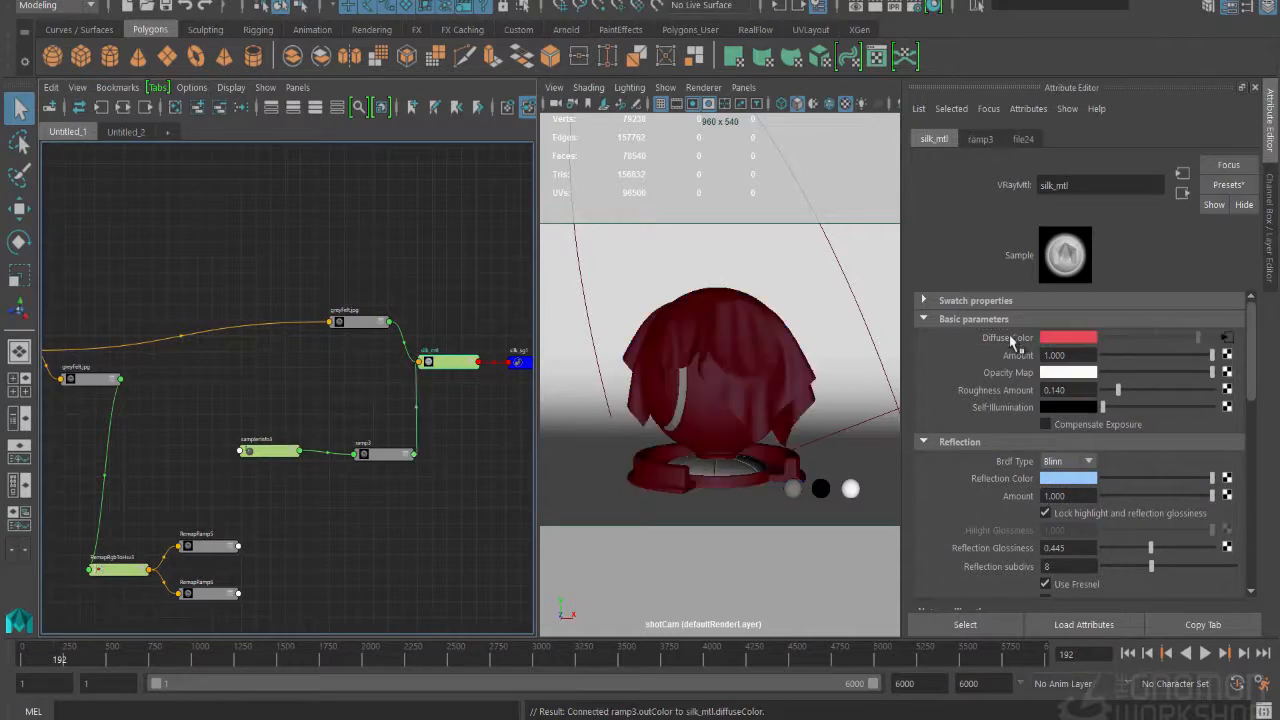
pyautogui.moveTo(1159, 478); pyautogui.dragTo(955, 483)
# Step: Render the silk cloth in the V-Ray frame buffer with a region around the draped ball, keeping the node network uncovered
pyautogui.click(690, 362)
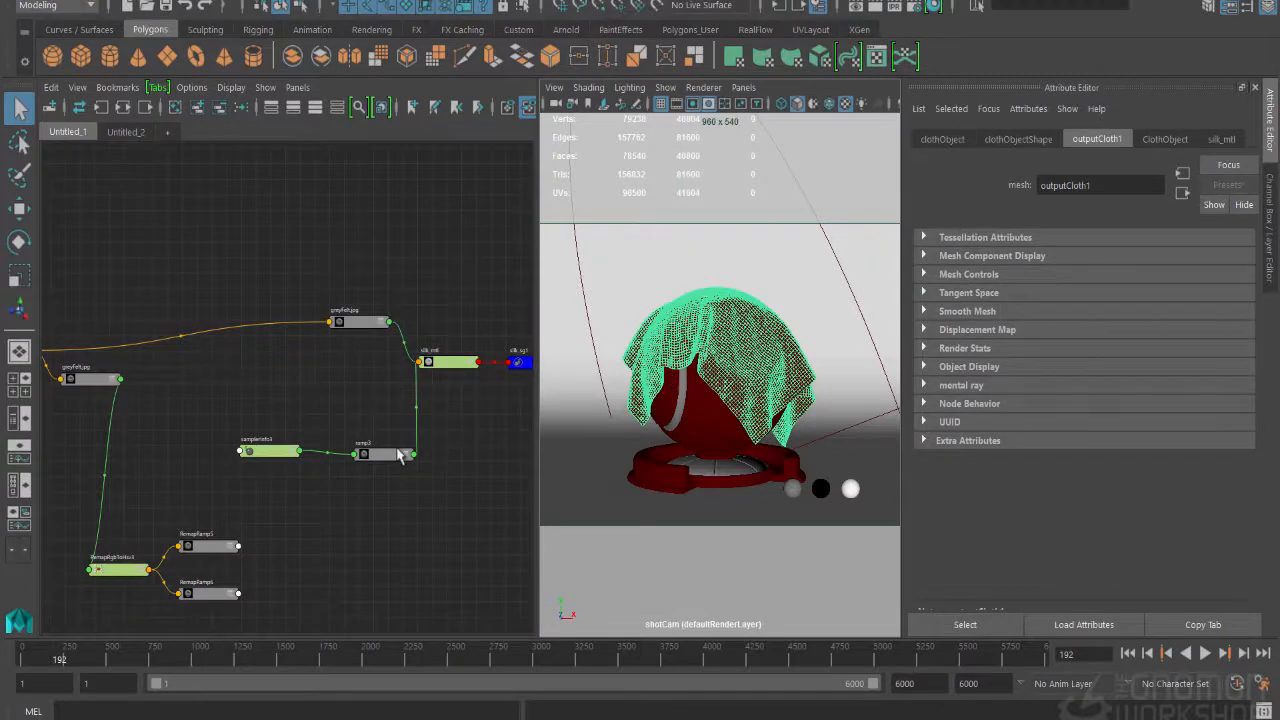
pyautogui.click(893, 6)
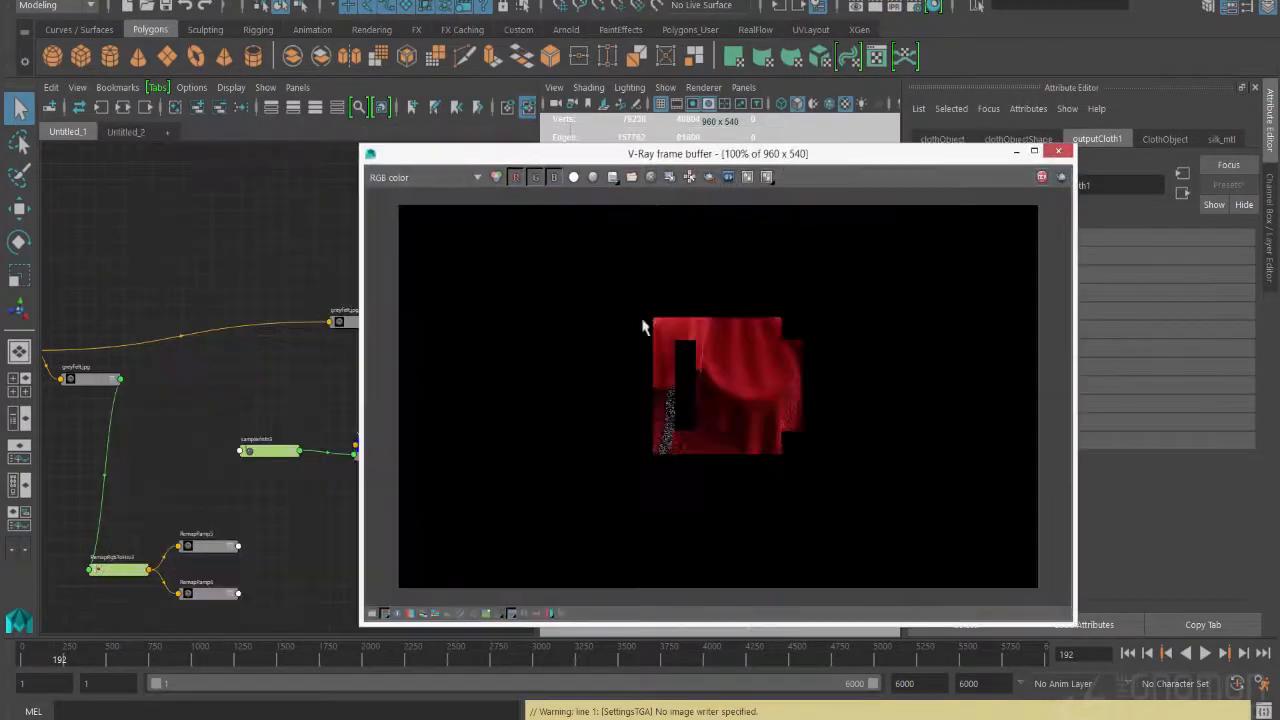
pyautogui.click(708, 177)
pyautogui.moveTo(871, 243); pyautogui.dragTo(549, 580)
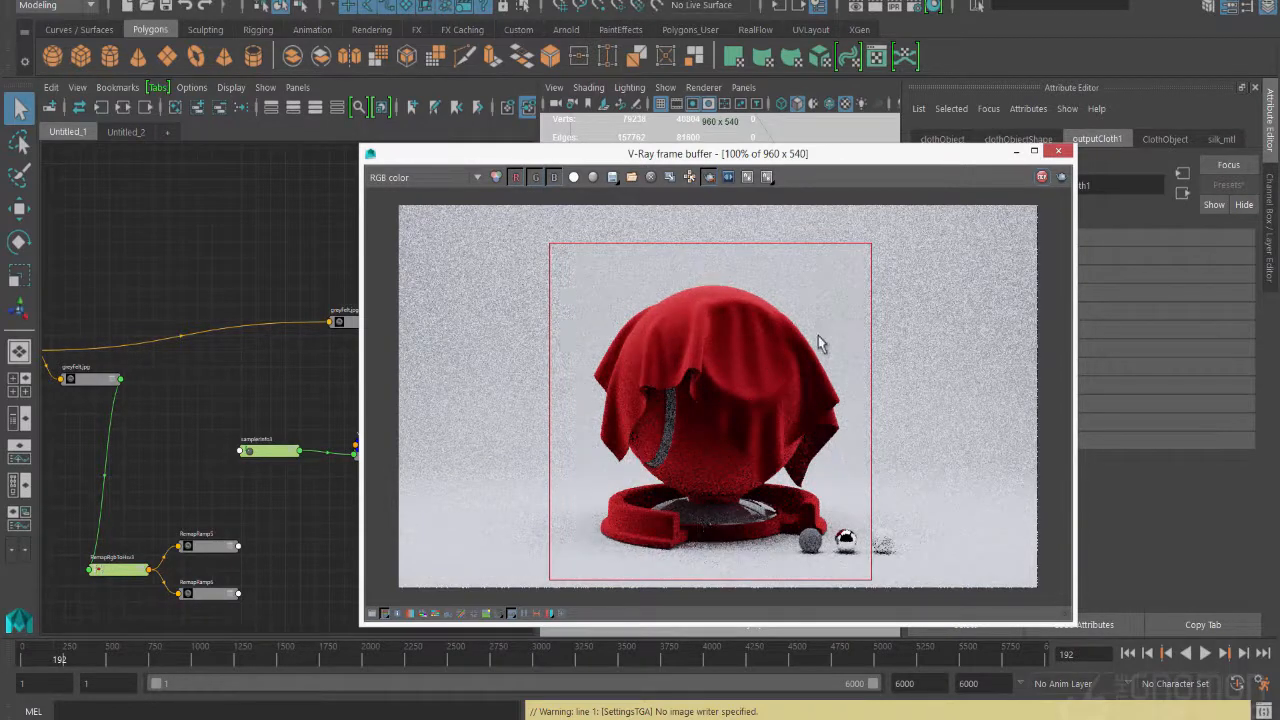
pyautogui.moveTo(685, 157); pyautogui.dragTo(745, 171)
pyautogui.click(362, 518)
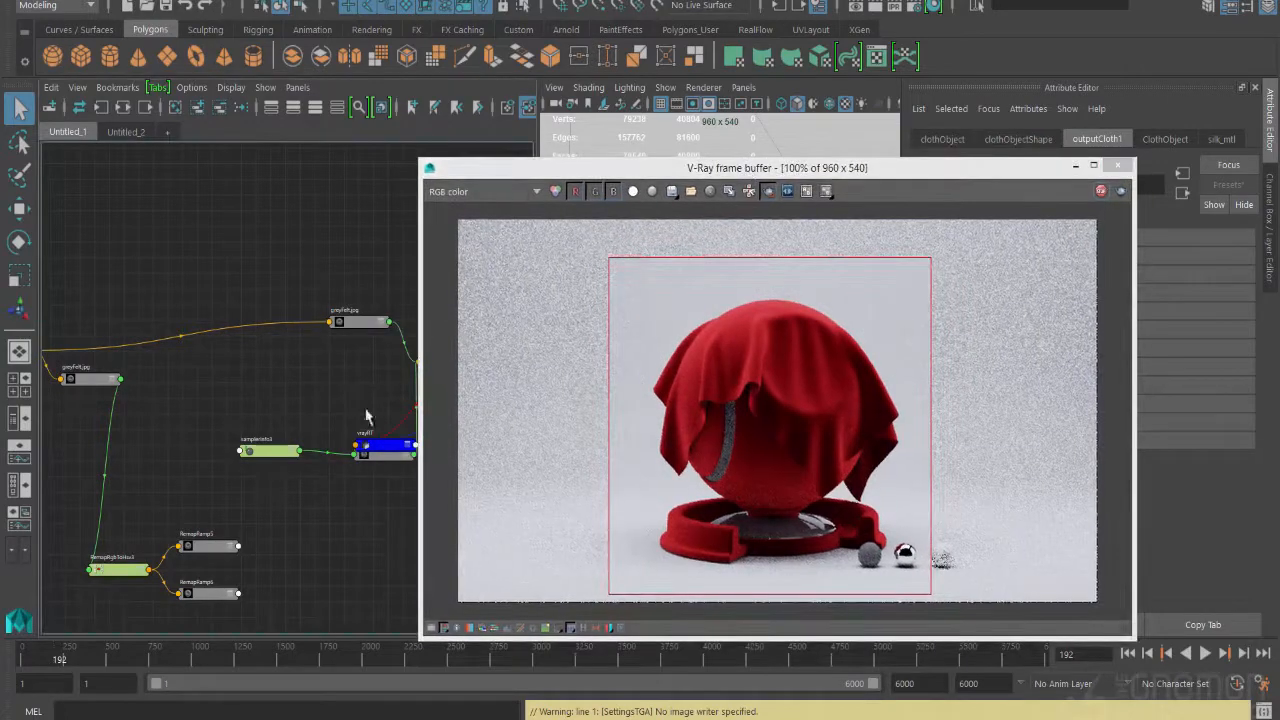
pyautogui.moveTo(448, 170); pyautogui.dragTo(623, 164)
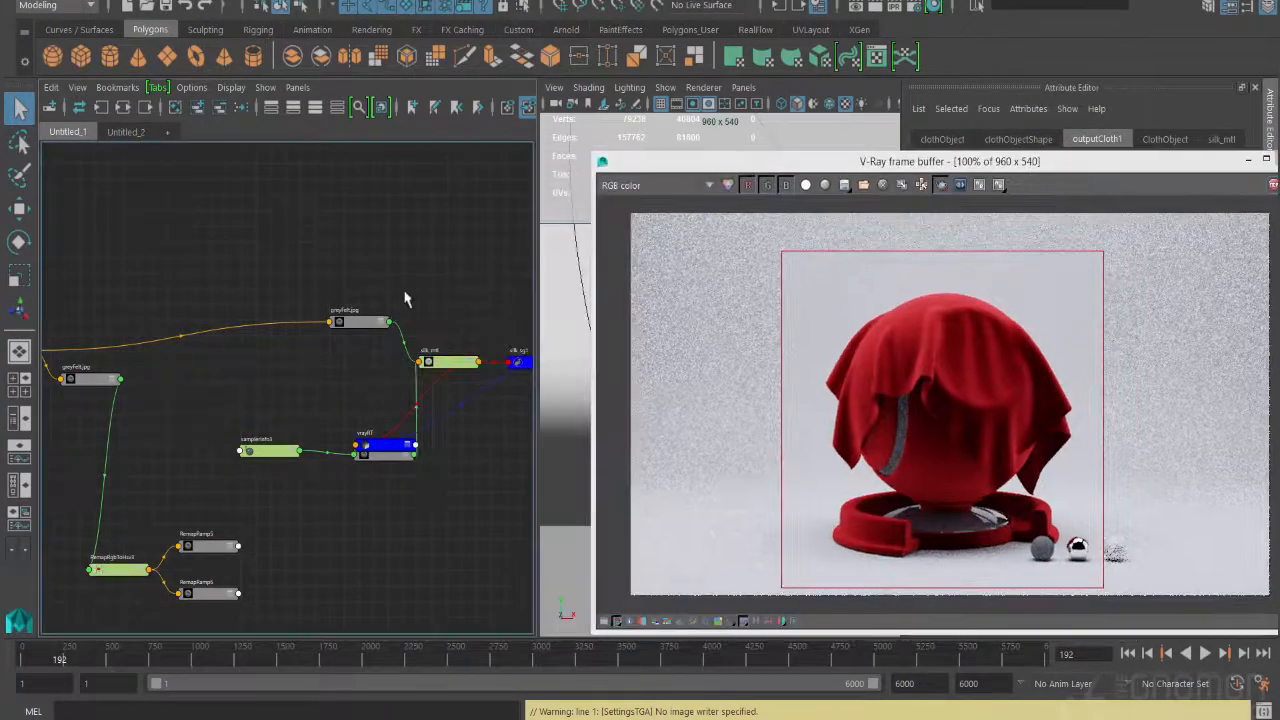
# Step: Move the overlapping V-Ray RT node clear of ramp3 and create a noise texture node in the network
pyautogui.moveTo(382, 453); pyautogui.dragTo(452, 476)
pyautogui.click(345, 502)
pyautogui.press('Tab')
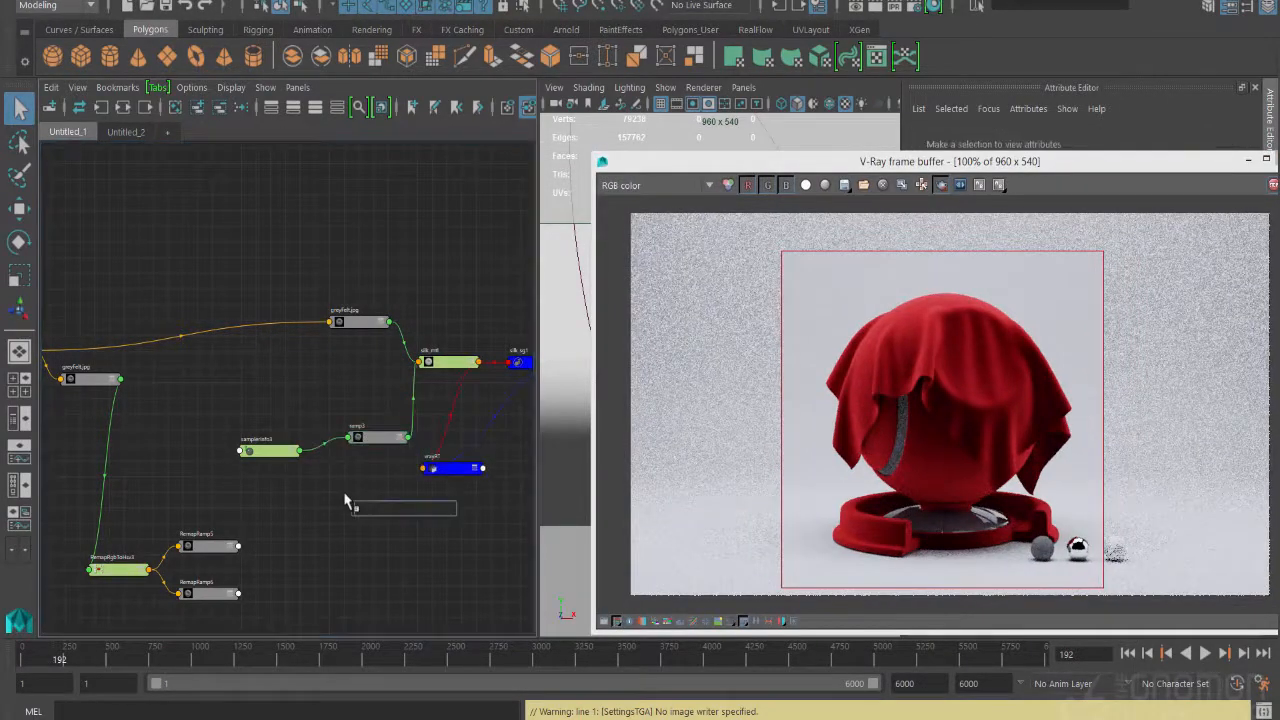
pyautogui.write('noi')
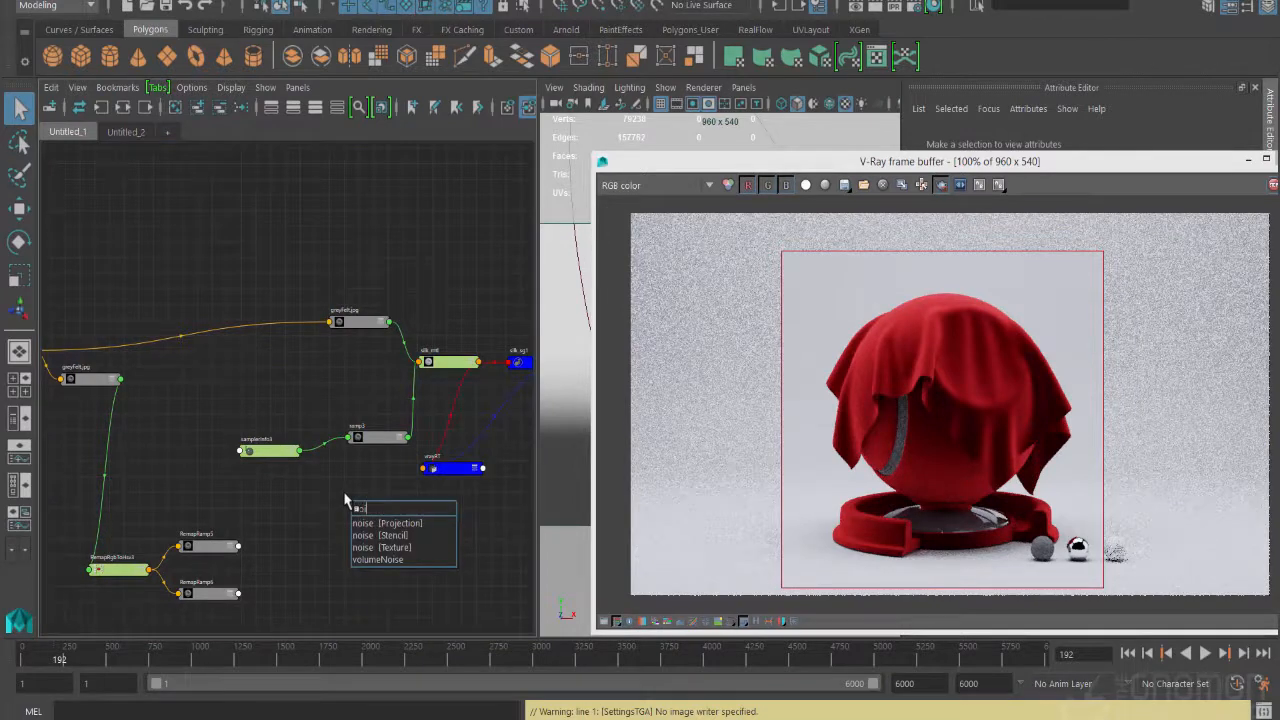
pyautogui.press('Down')
pyautogui.press('Down')
pyautogui.press('Down')
pyautogui.press('Return')
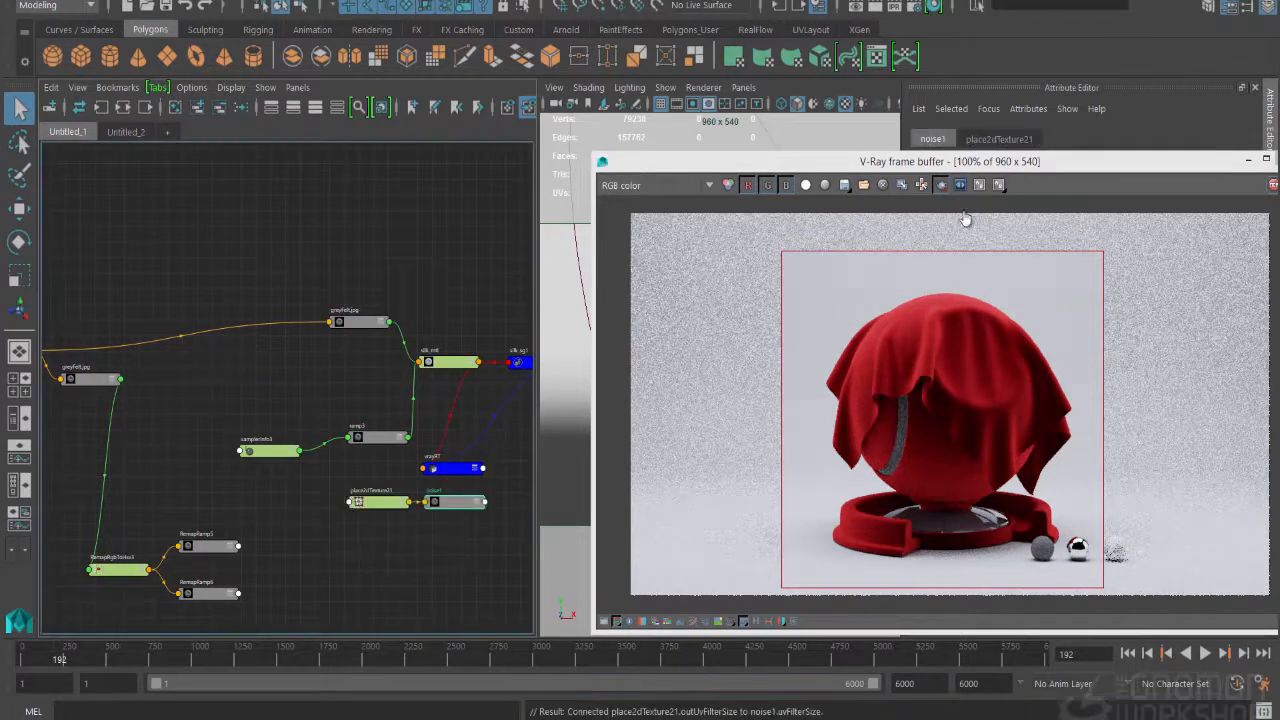
# Step: Turn on rendered node swatches and select the noise texture to examine its sample and attributes
pyautogui.moveTo(966, 162); pyautogui.dragTo(951, 402)
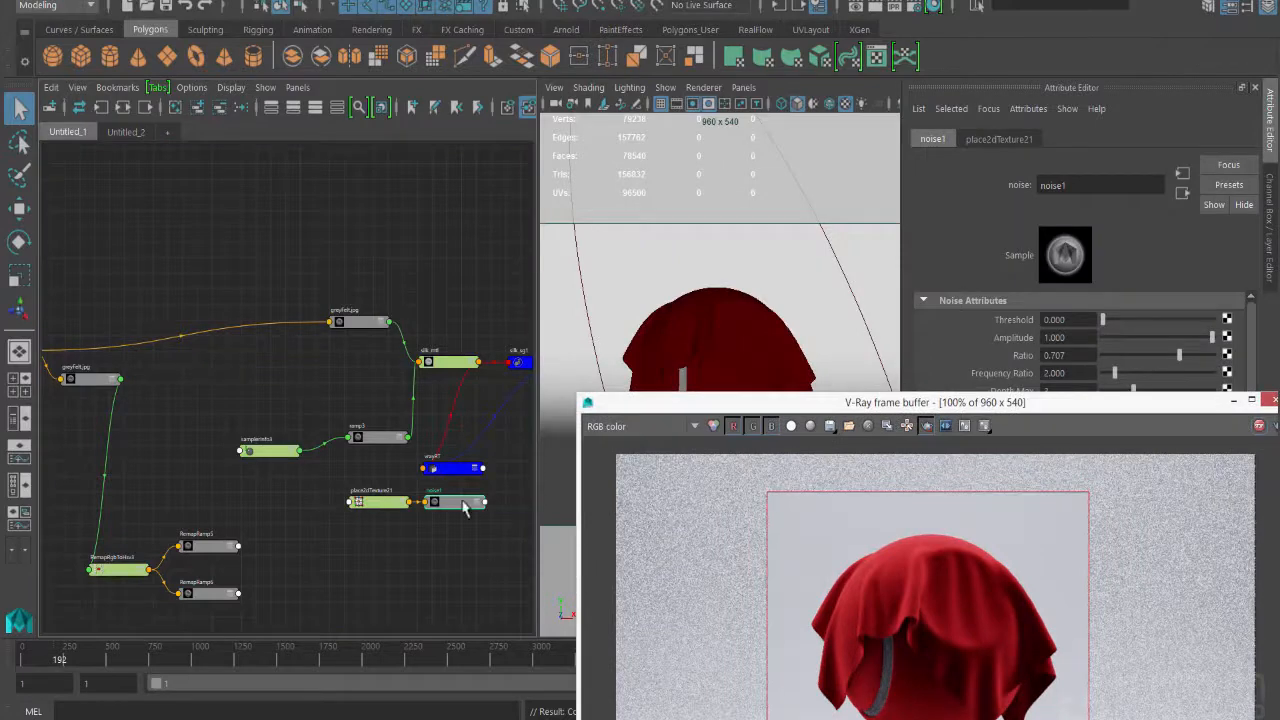
pyautogui.click(200, 88)
pyautogui.click(211, 105)
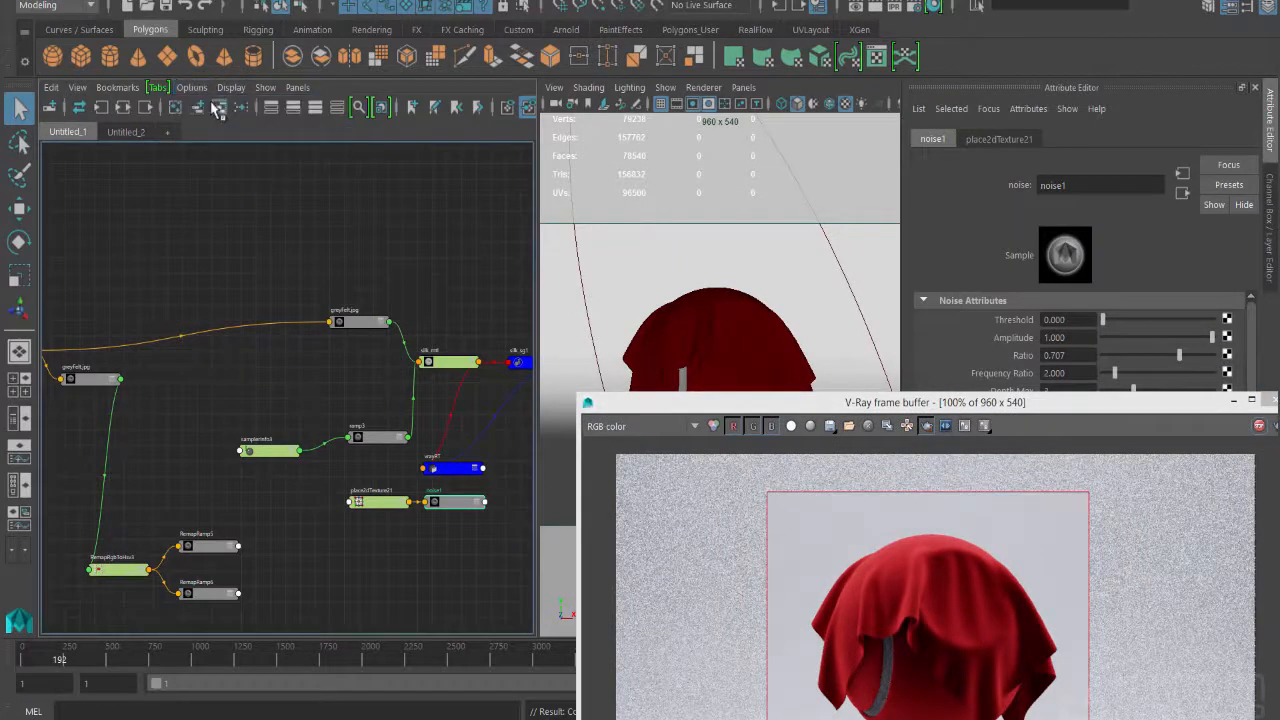
pyautogui.click(459, 548)
pyautogui.click(446, 502)
pyautogui.click(920, 405)
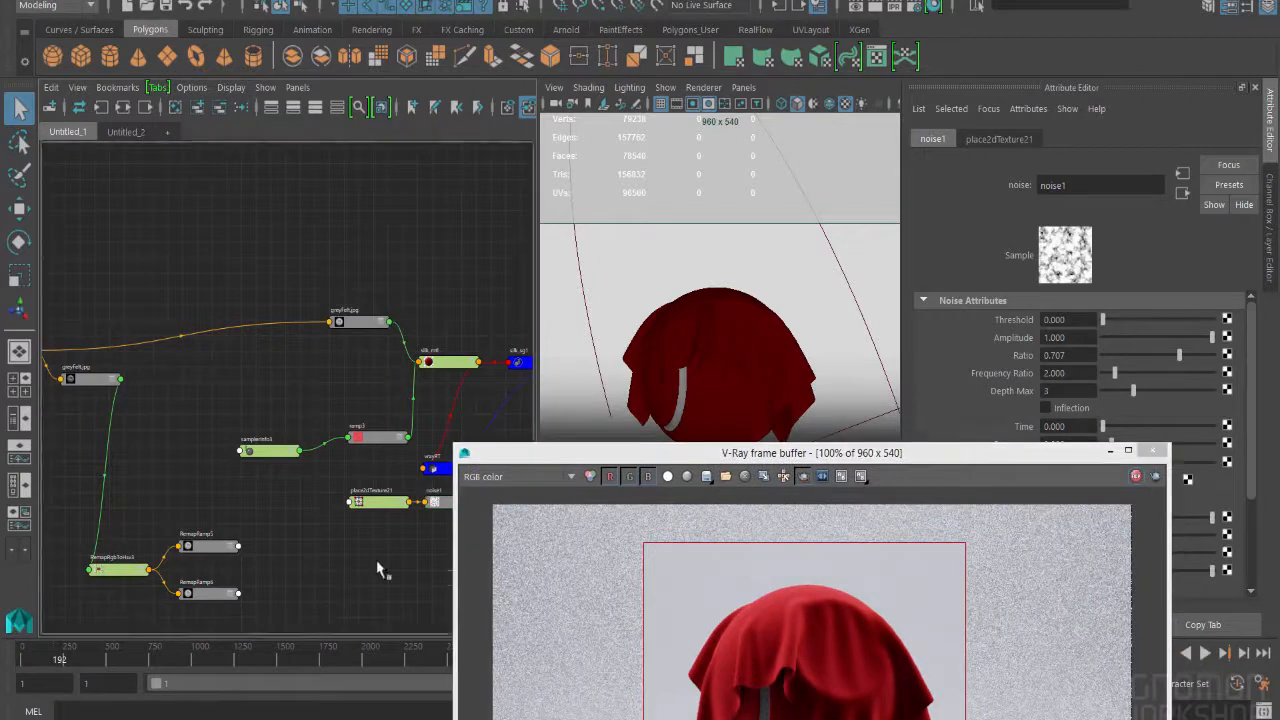
# Step: Create a solidFractal texture node in the silk_mtl network
pyautogui.click(376, 572)
pyautogui.write('s')
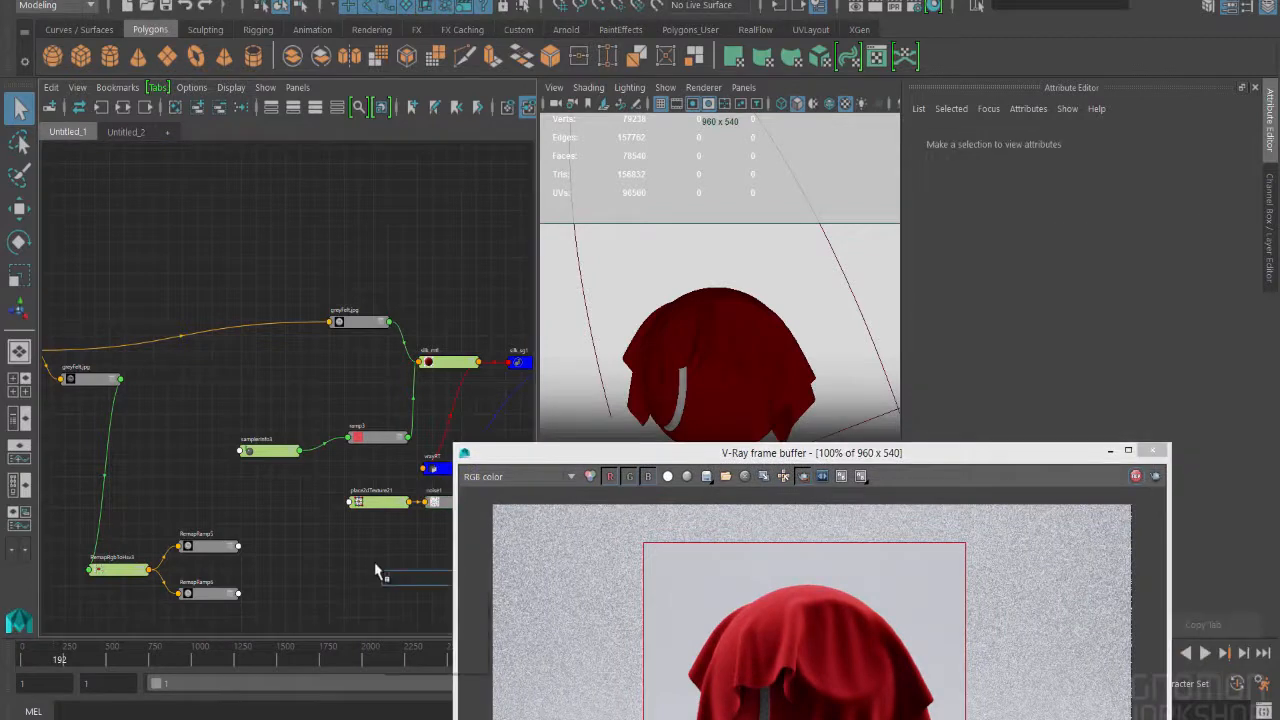
pyautogui.write('olid')
pyautogui.press('Down')
pyautogui.press('Down')
pyautogui.press('Return')
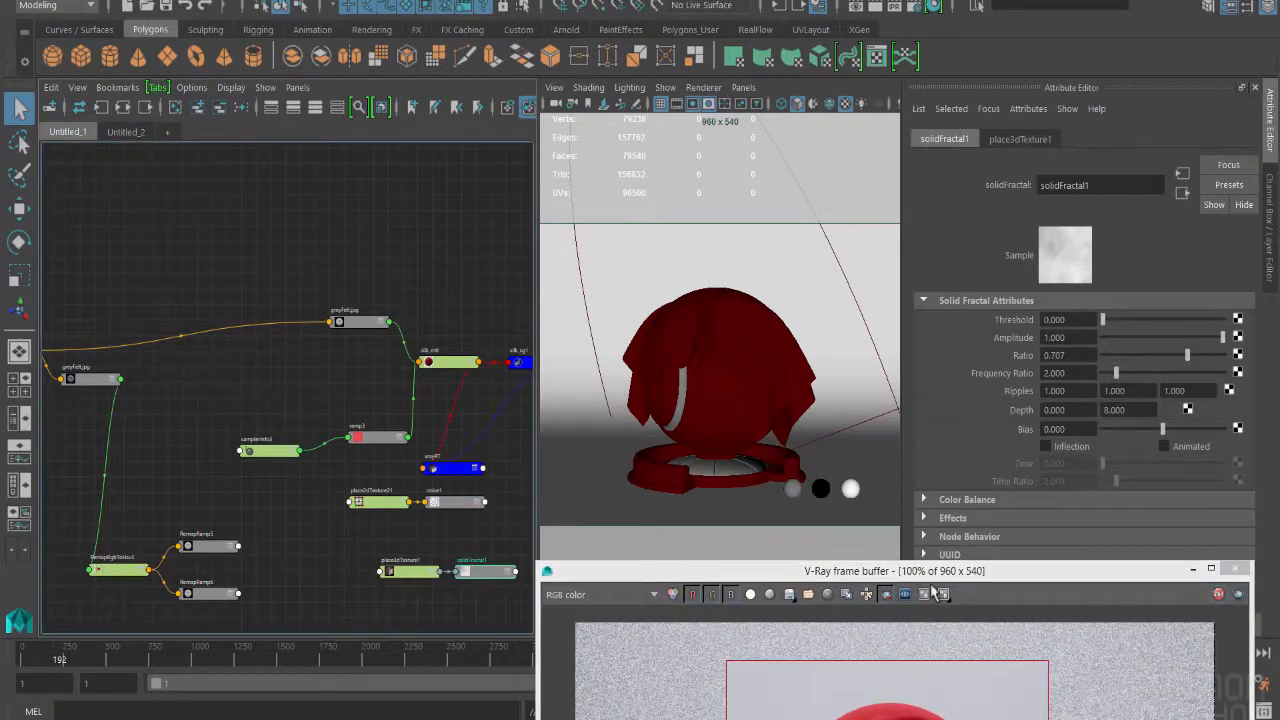
# Step: Insert a color remap in the solidFractal texture's effects settings
pyautogui.moveTo(946, 572); pyautogui.dragTo(716, 603)
pyautogui.click(986, 519)
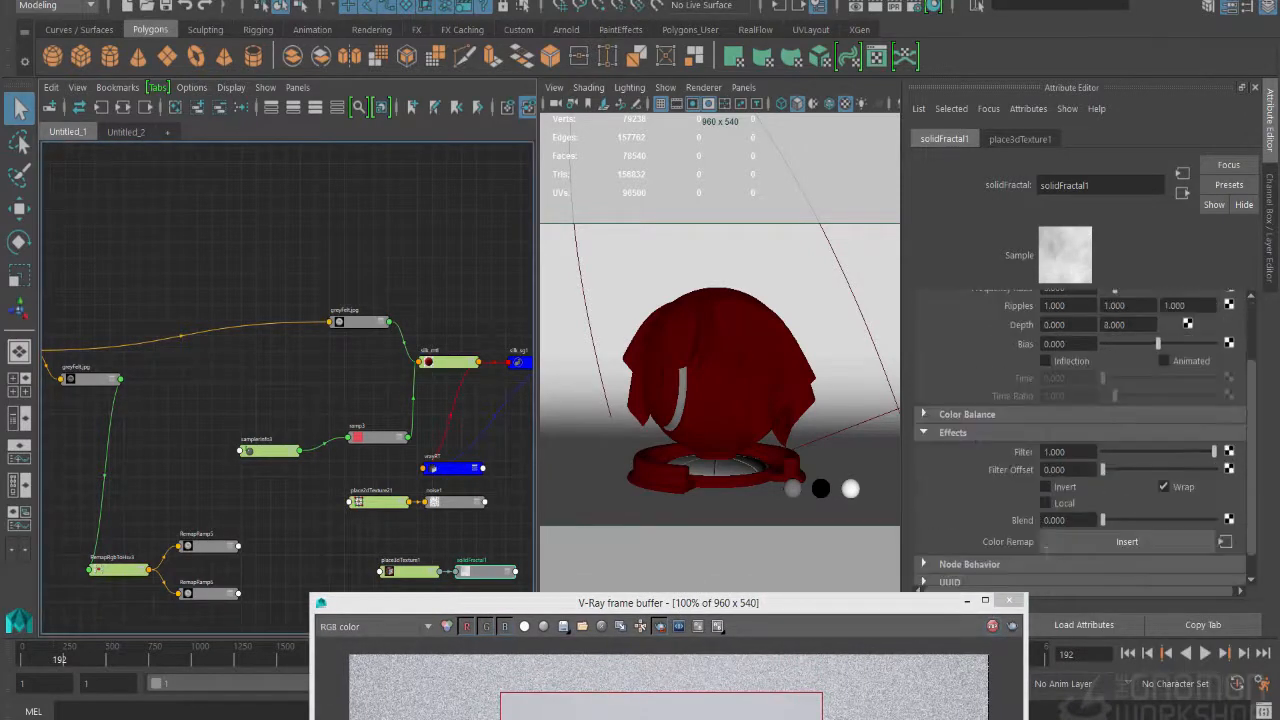
pyautogui.click(1060, 545)
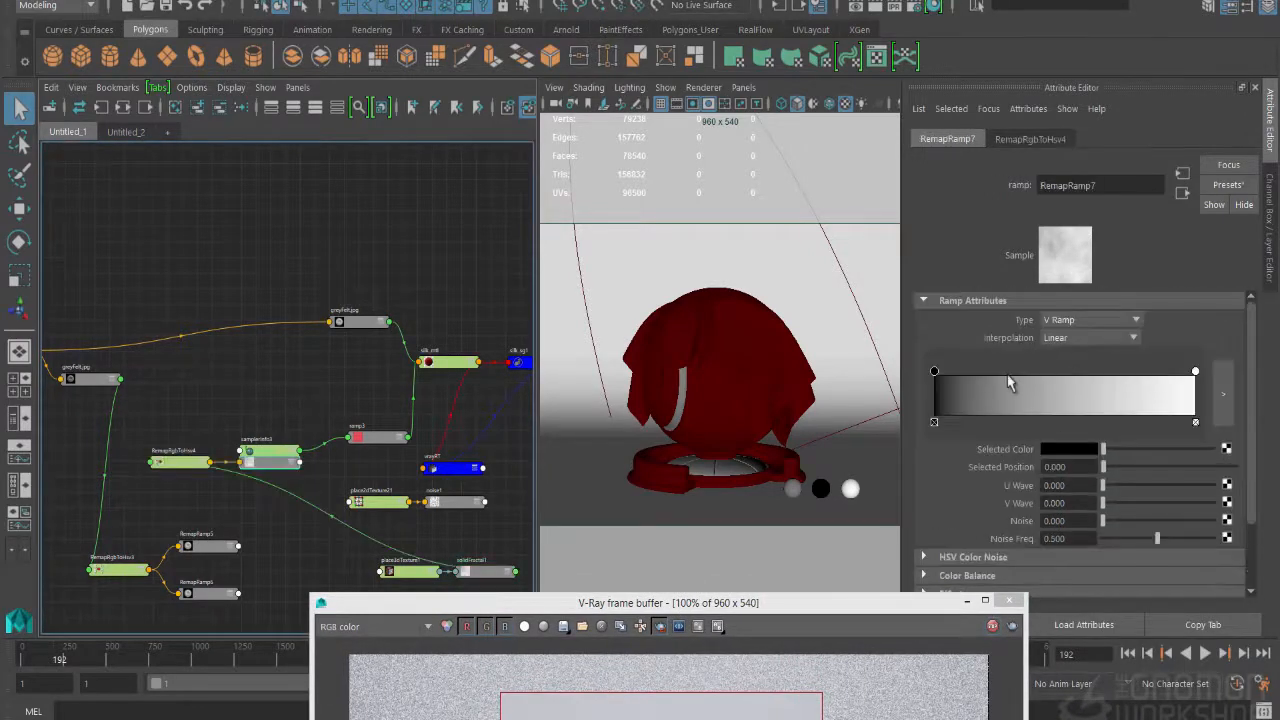
# Step: Set RemapRamp7's start colour to dark red and its end colour to a slightly brighter red
pyautogui.click(1062, 451)
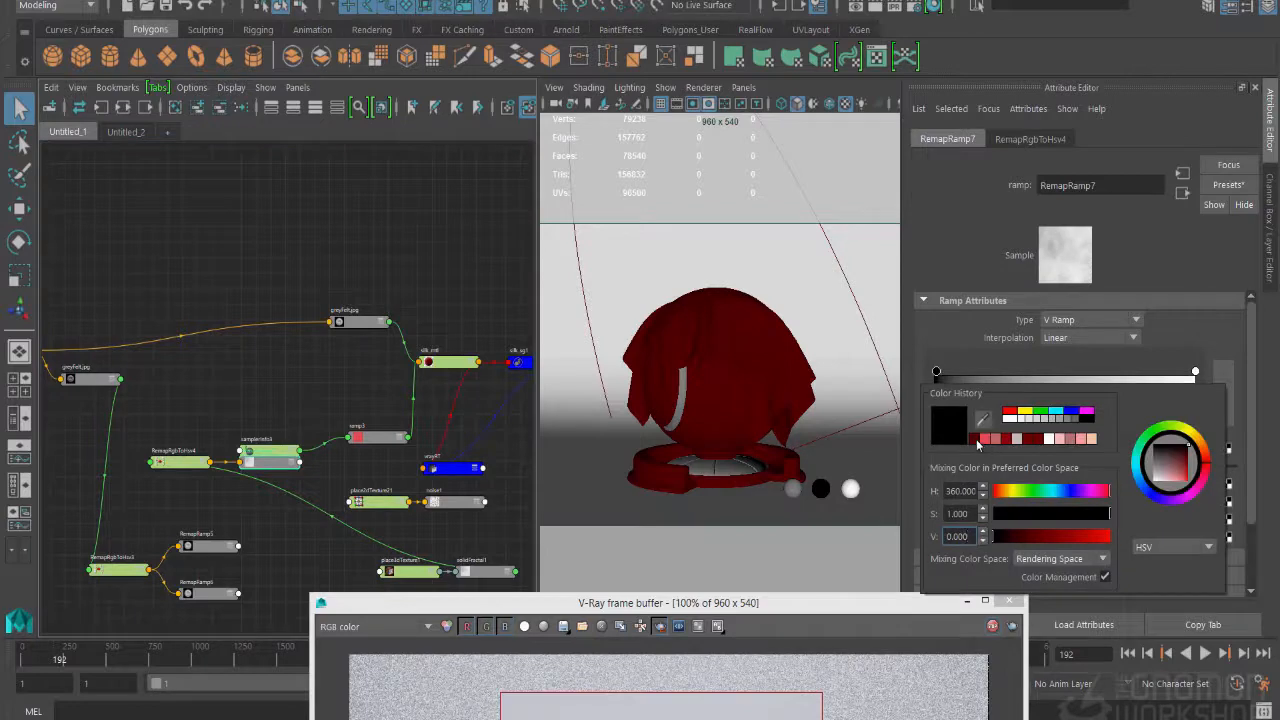
pyautogui.click(975, 440)
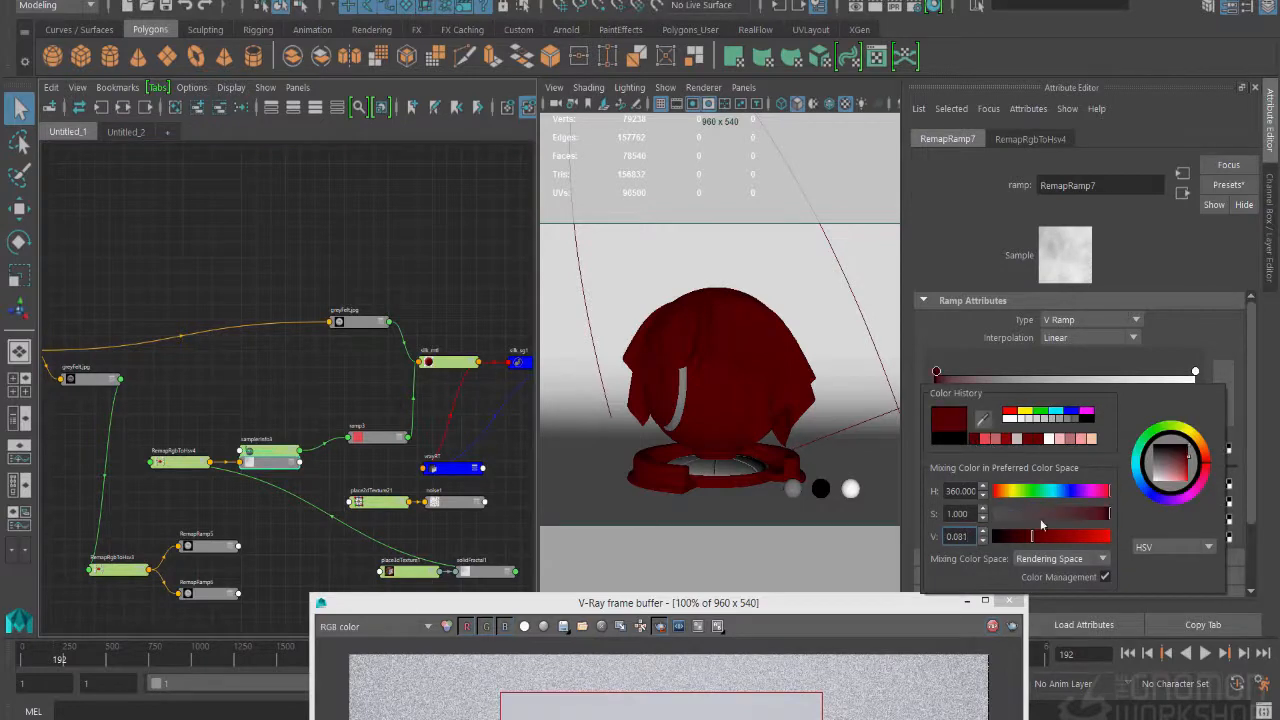
pyautogui.click(1197, 420)
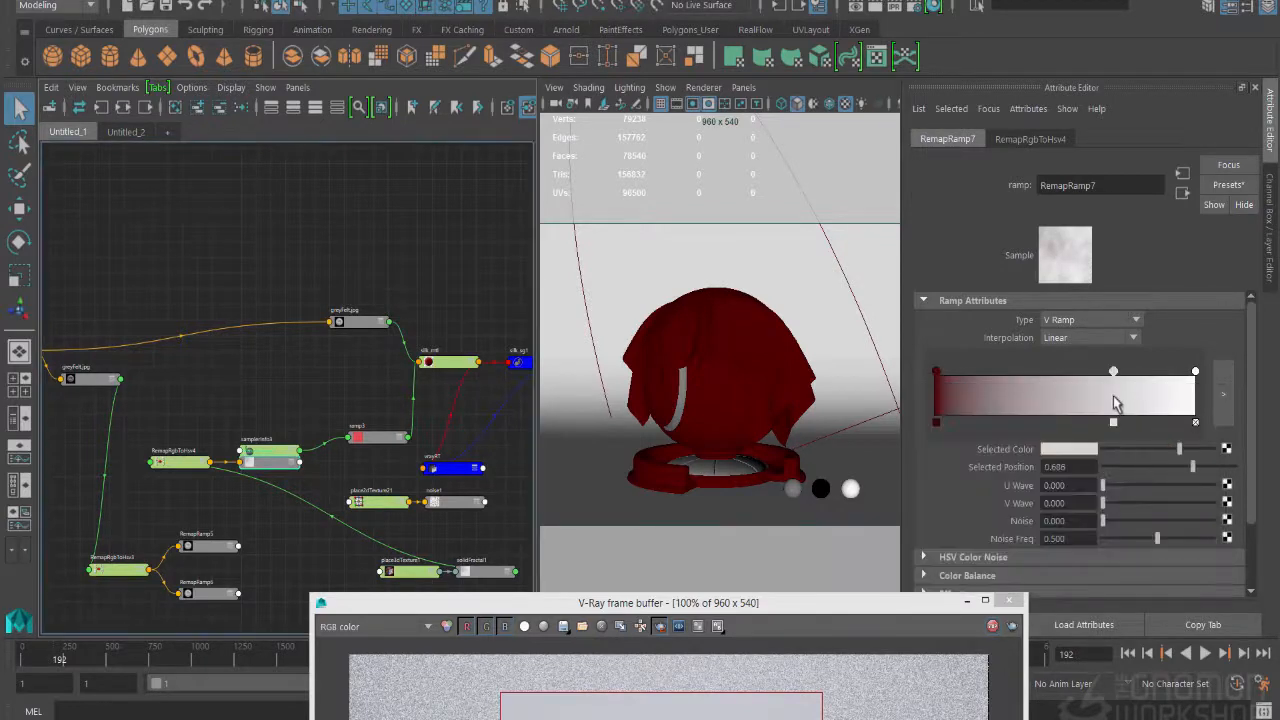
pyautogui.click(1196, 430)
pyautogui.click(1196, 423)
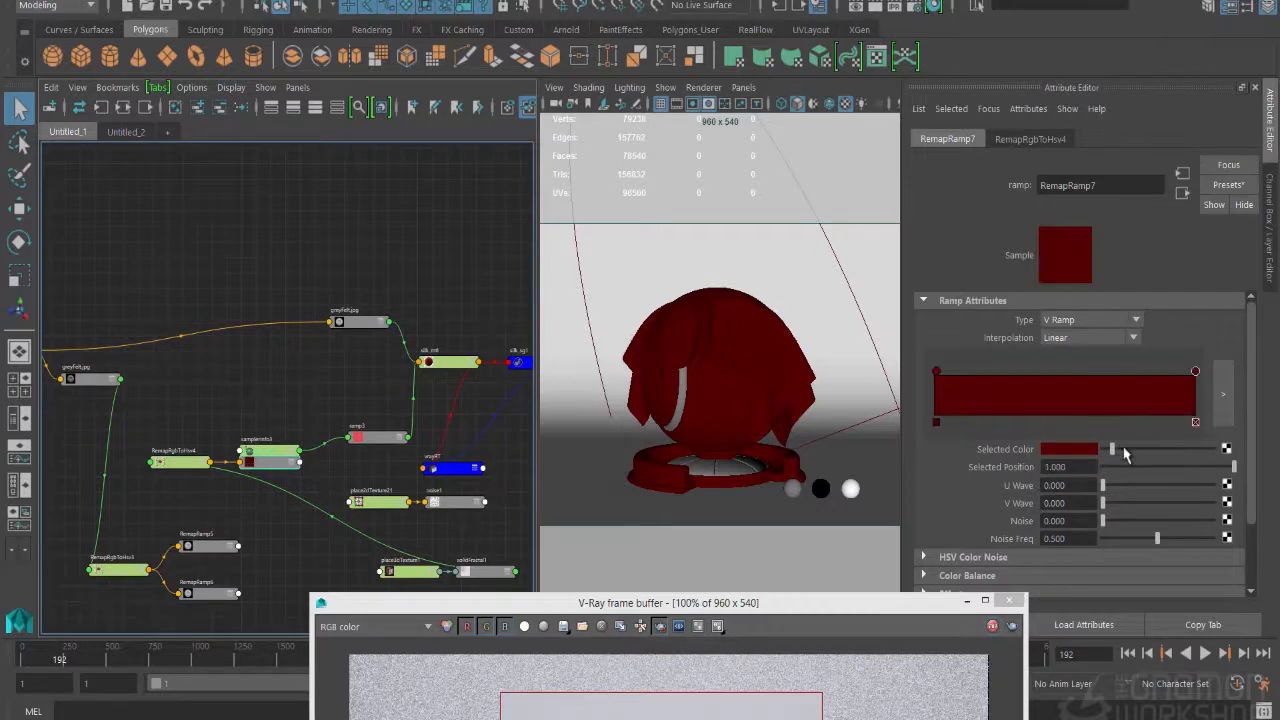
pyautogui.moveTo(1122, 449); pyautogui.dragTo(1130, 452)
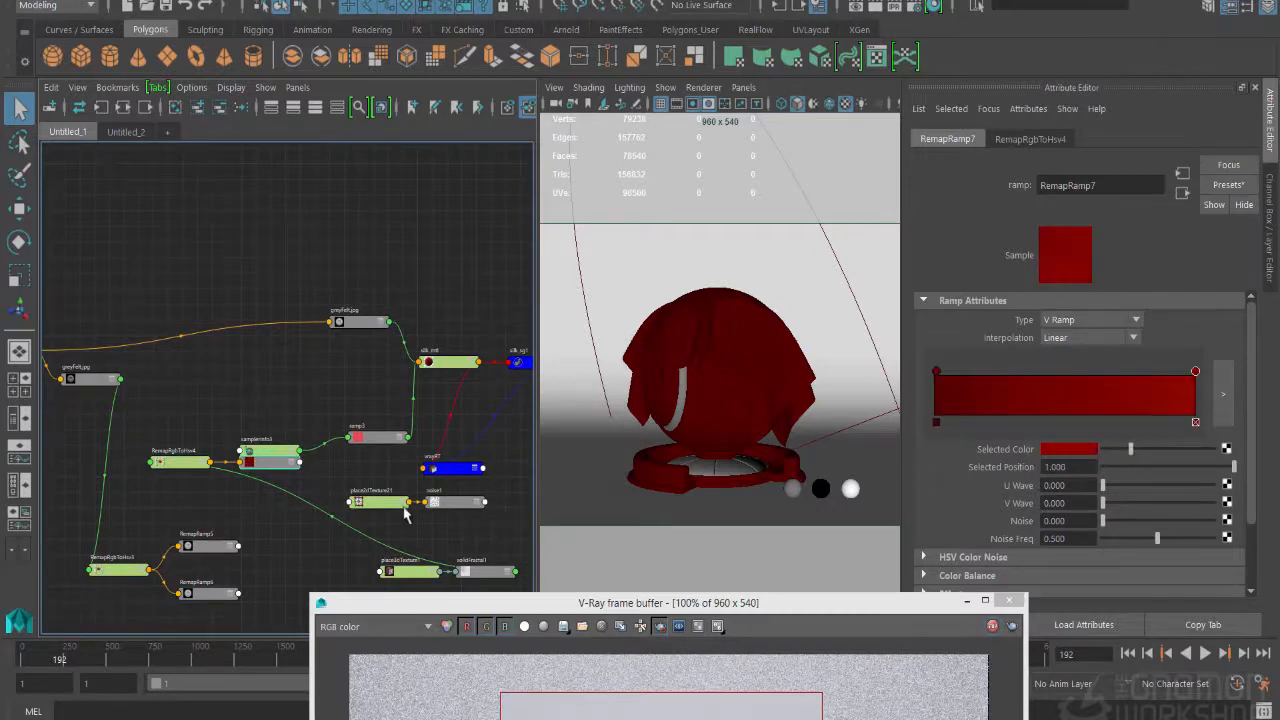
# Step: Connect RemapRamp7 to the dark red end colour of ramp3 and check the effect in the V-Ray render
pyautogui.click(366, 448)
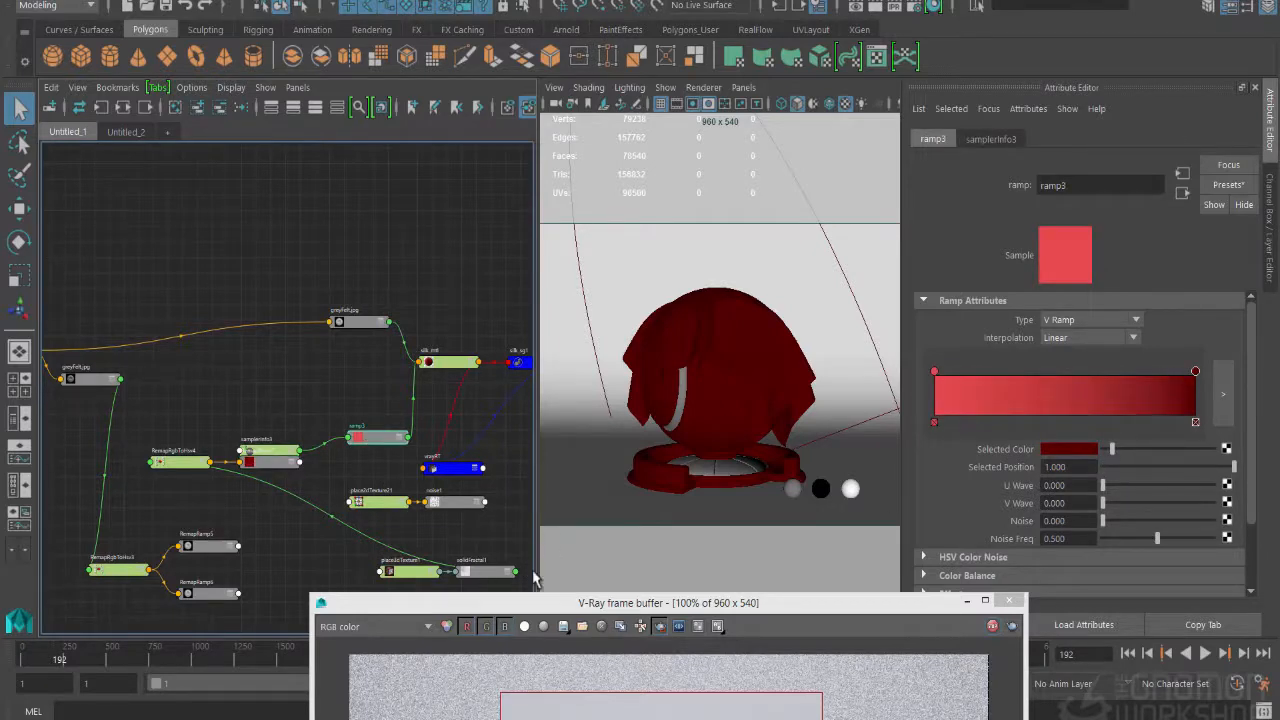
pyautogui.moveTo(268, 467); pyautogui.dragTo(1016, 458, button='middle')
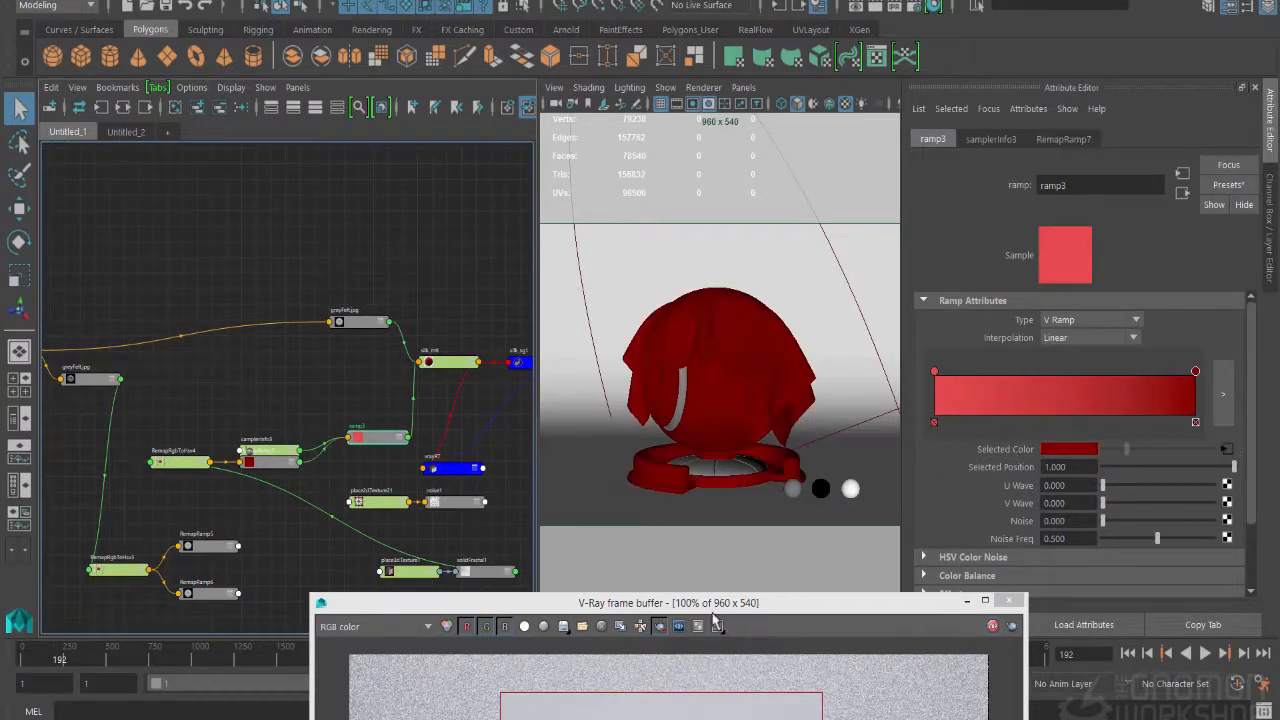
pyautogui.moveTo(708, 604); pyautogui.dragTo(688, 388)
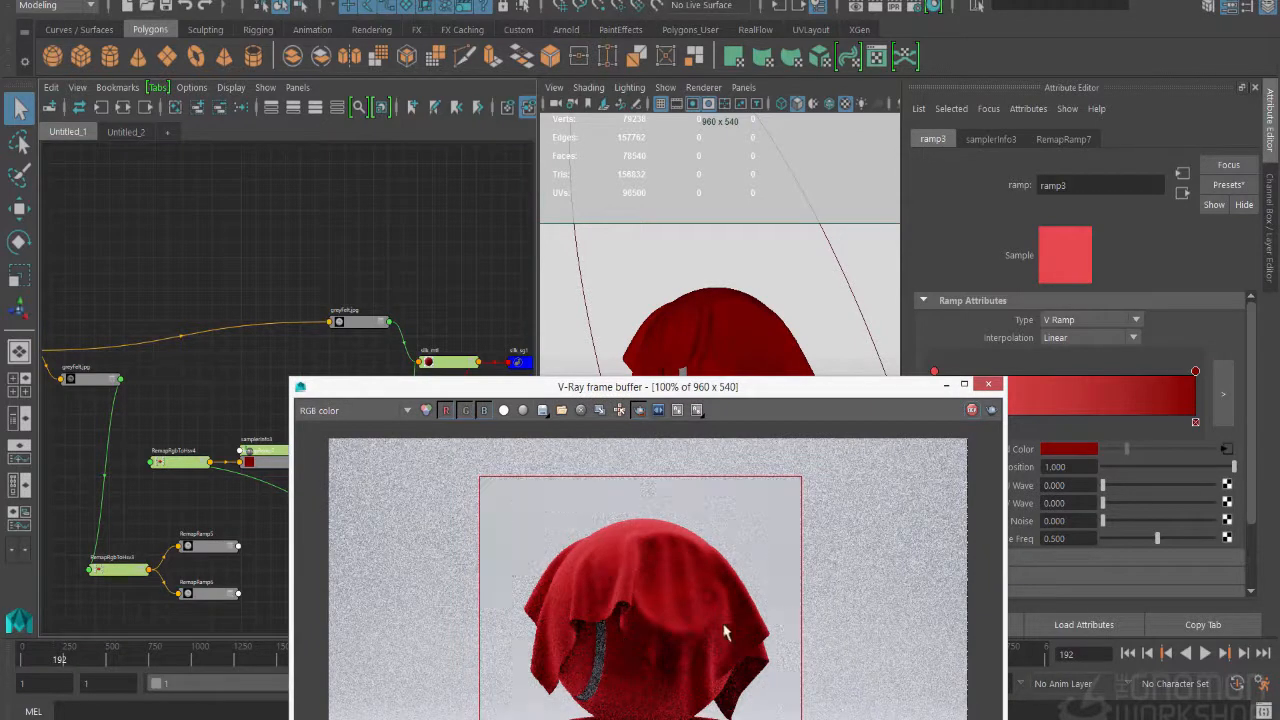
pyautogui.moveTo(658, 387); pyautogui.dragTo(653, 280)
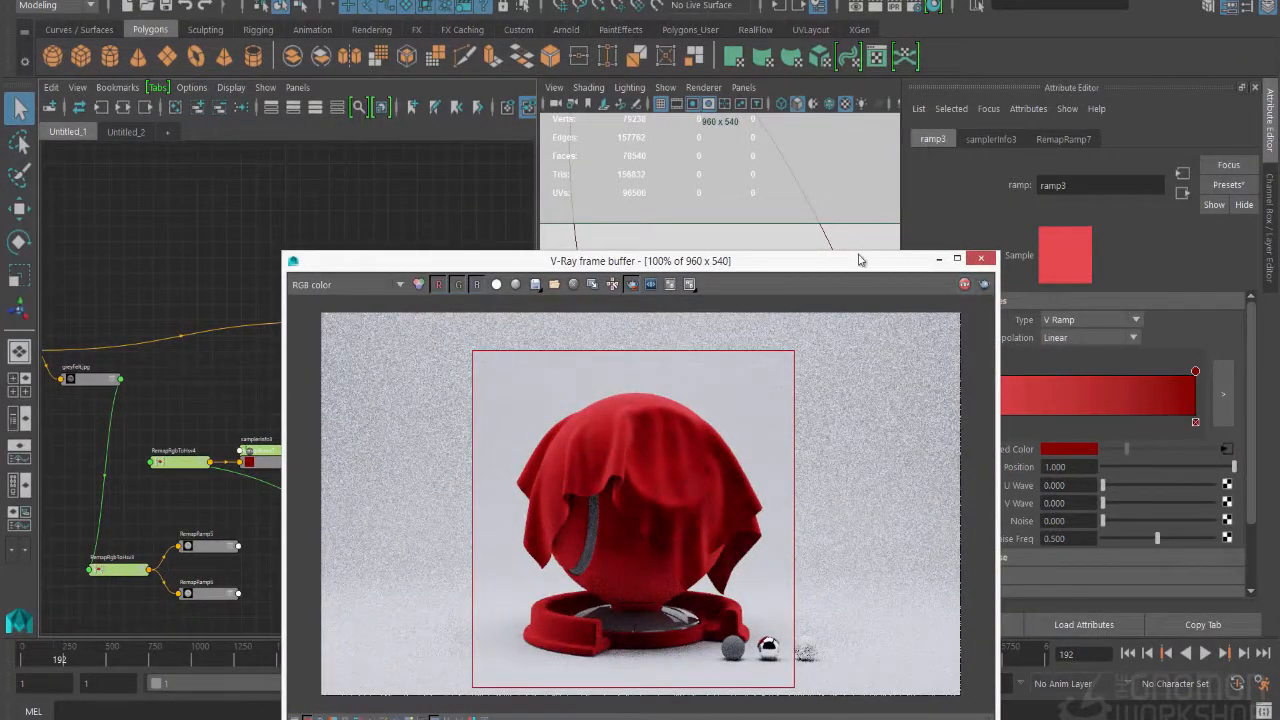
pyautogui.moveTo(858, 260); pyautogui.dragTo(757, 556)
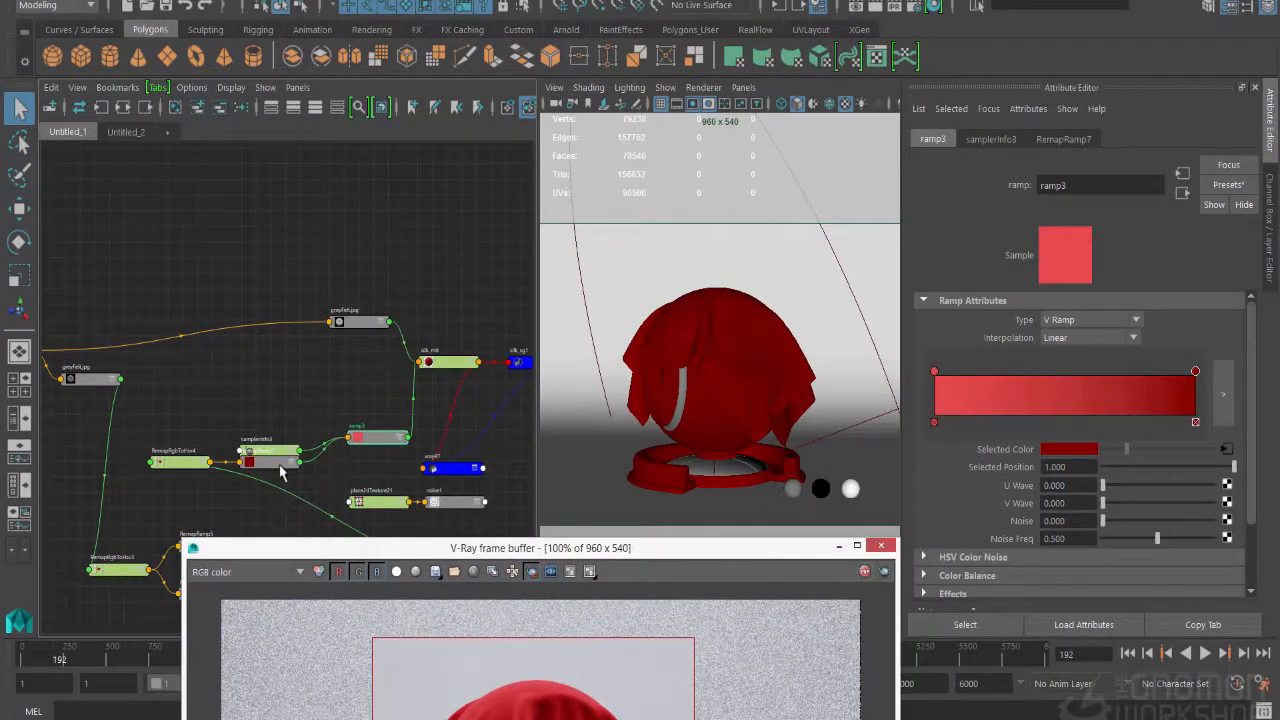
# Step: Separate RemapRamp7 from the samplerInfo node and move its brighter red to about 0.497, with dark red at both ends of the ramp
pyautogui.moveTo(283, 474); pyautogui.dragTo(283, 493)
pyautogui.moveTo(1203, 375); pyautogui.dragTo(1064, 372)
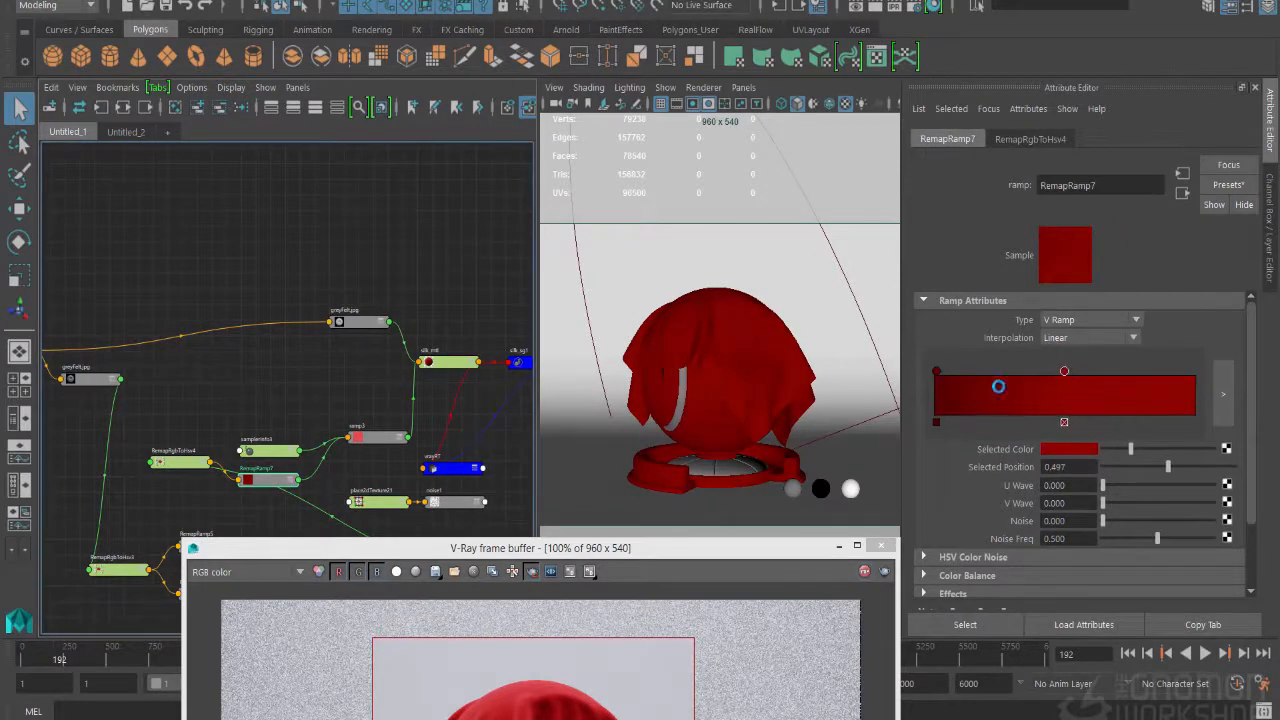
pyautogui.moveTo(936, 371); pyautogui.dragTo(1196, 372)
pyautogui.click(938, 387)
pyautogui.moveTo(670, 547); pyautogui.dragTo(710, 285)
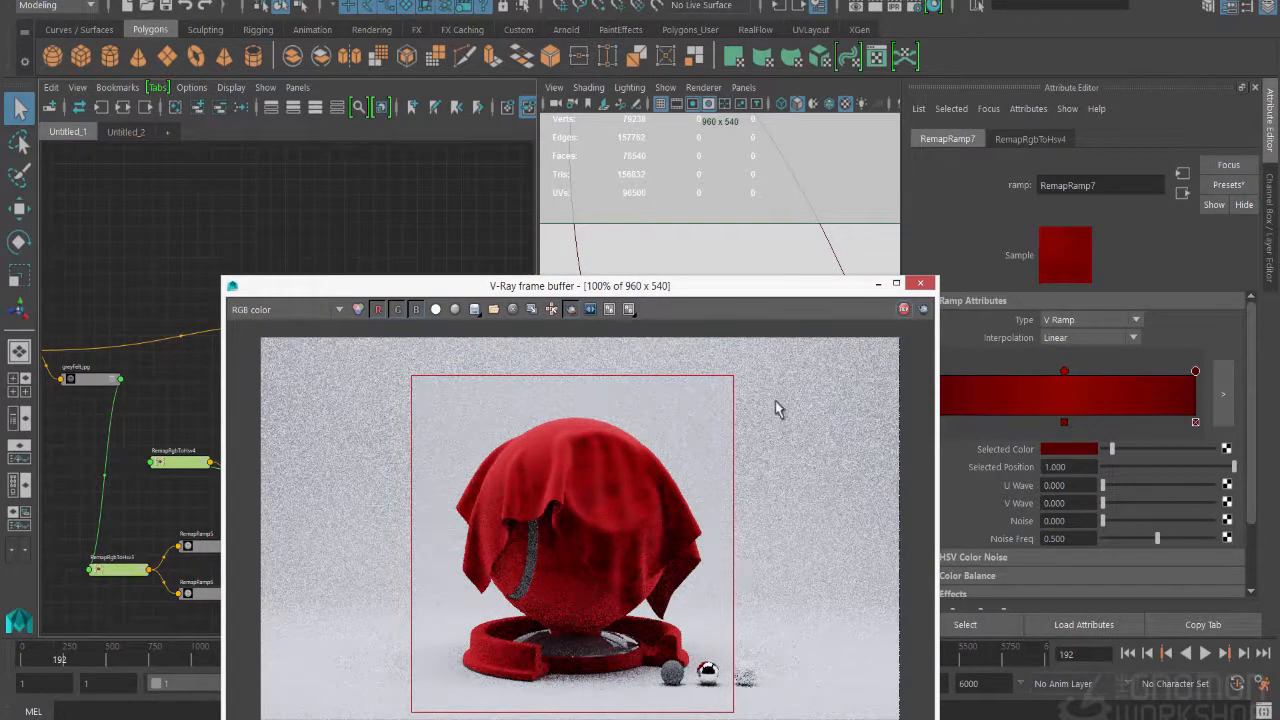
pyautogui.moveTo(728, 290); pyautogui.dragTo(717, 212)
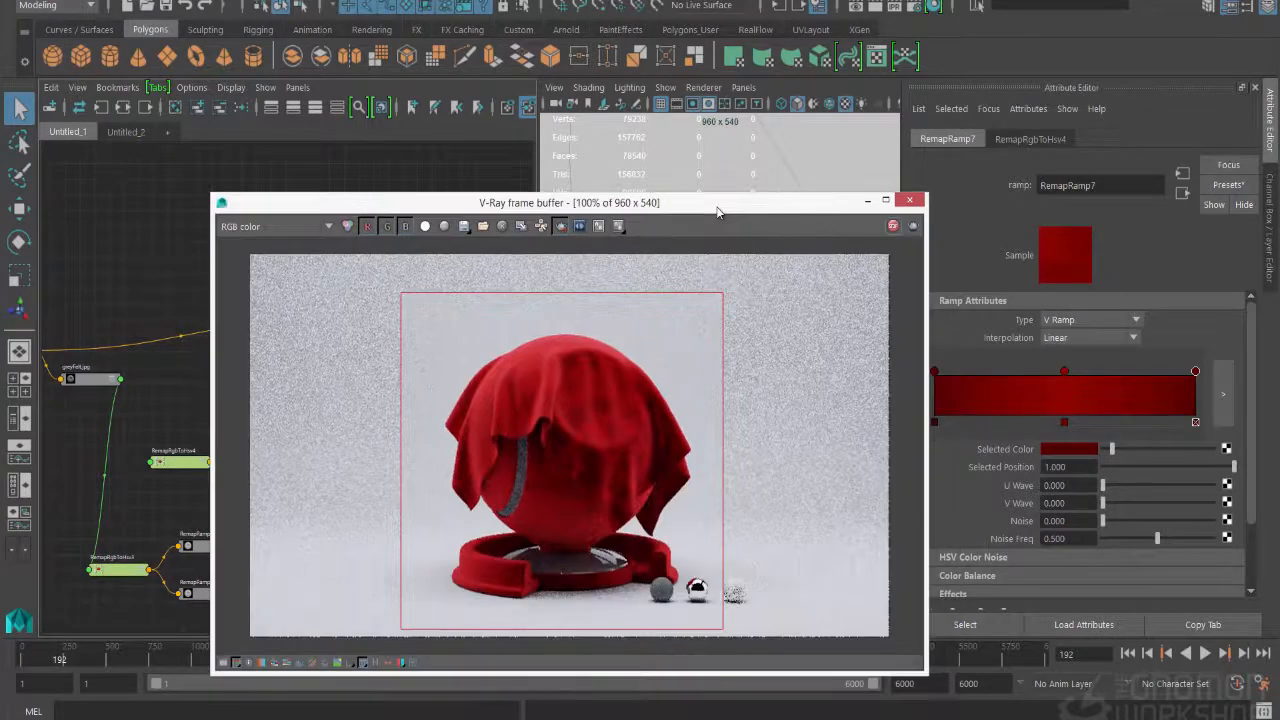
# Step: Replace RemapRamp7's middle entry with a red only slightly brighter than the ends, at position 0.482
pyautogui.click(1064, 373)
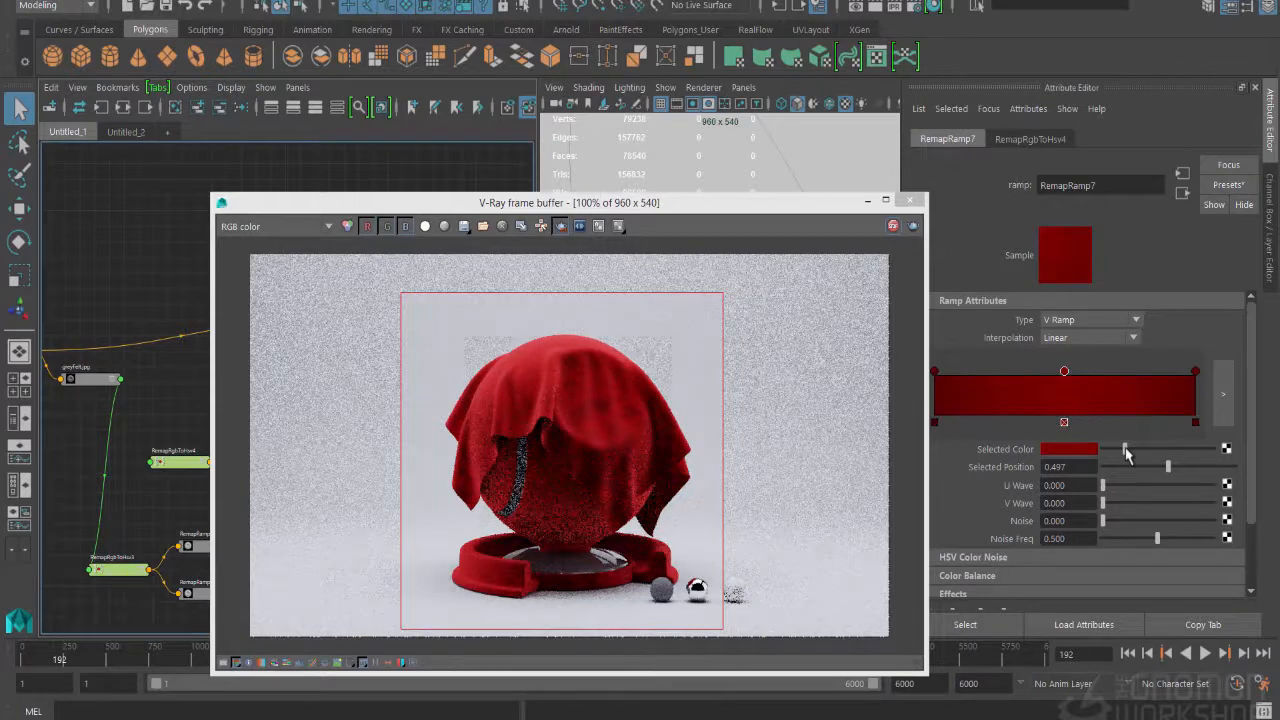
pyautogui.moveTo(1126, 449); pyautogui.dragTo(1124, 449)
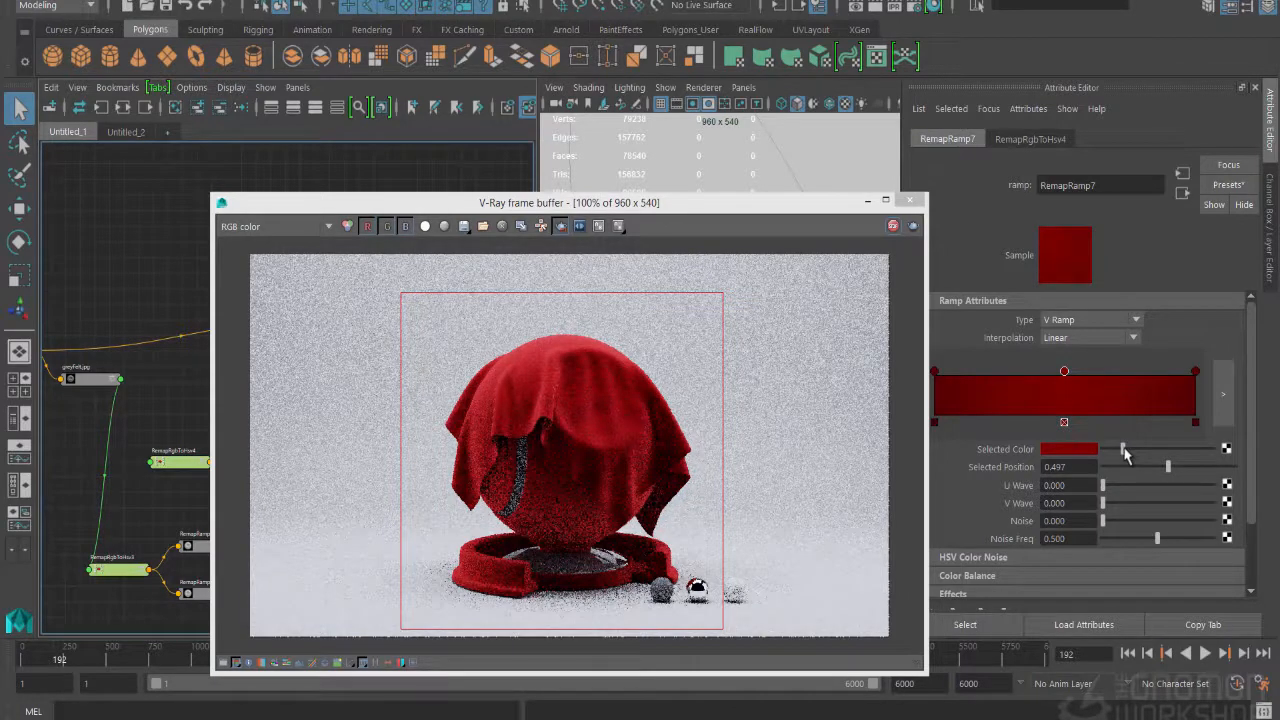
pyautogui.click(1064, 422)
pyautogui.click(1062, 380)
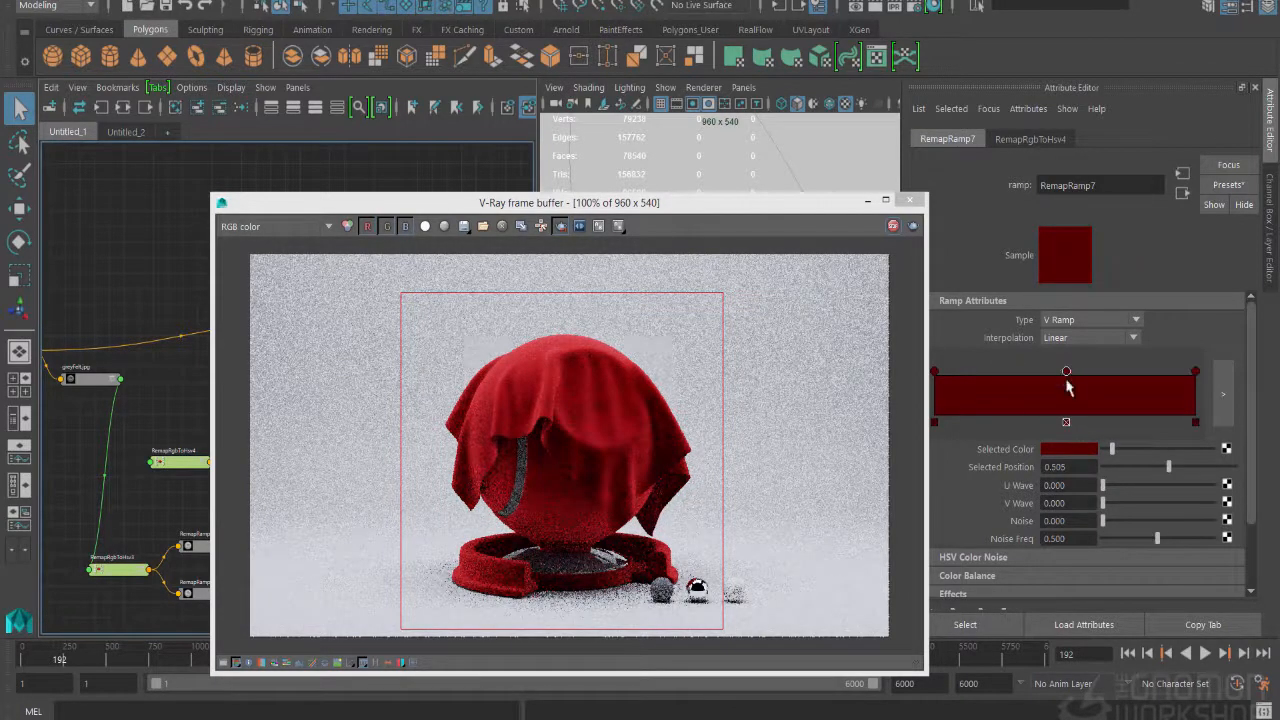
pyautogui.click(1114, 451)
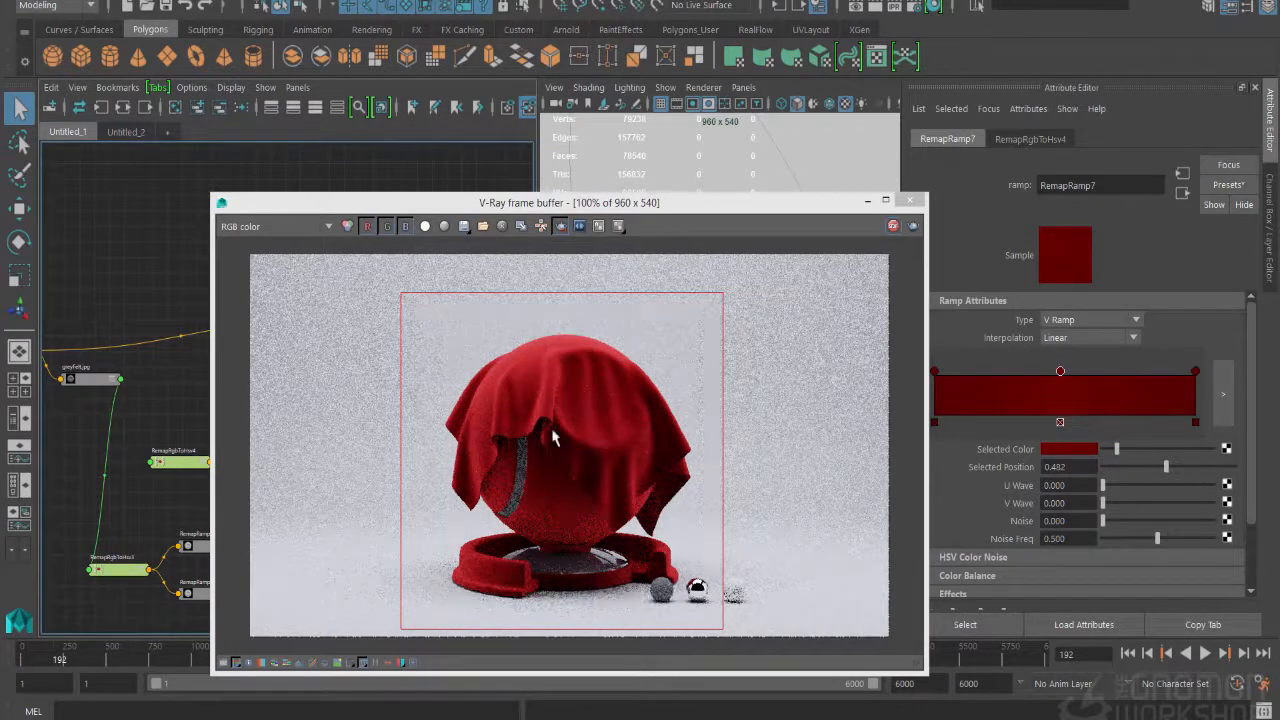
# Step: Restart the V-Ray region render to examine the subtle colour variation on the cloth
pyautogui.click(655, 145)
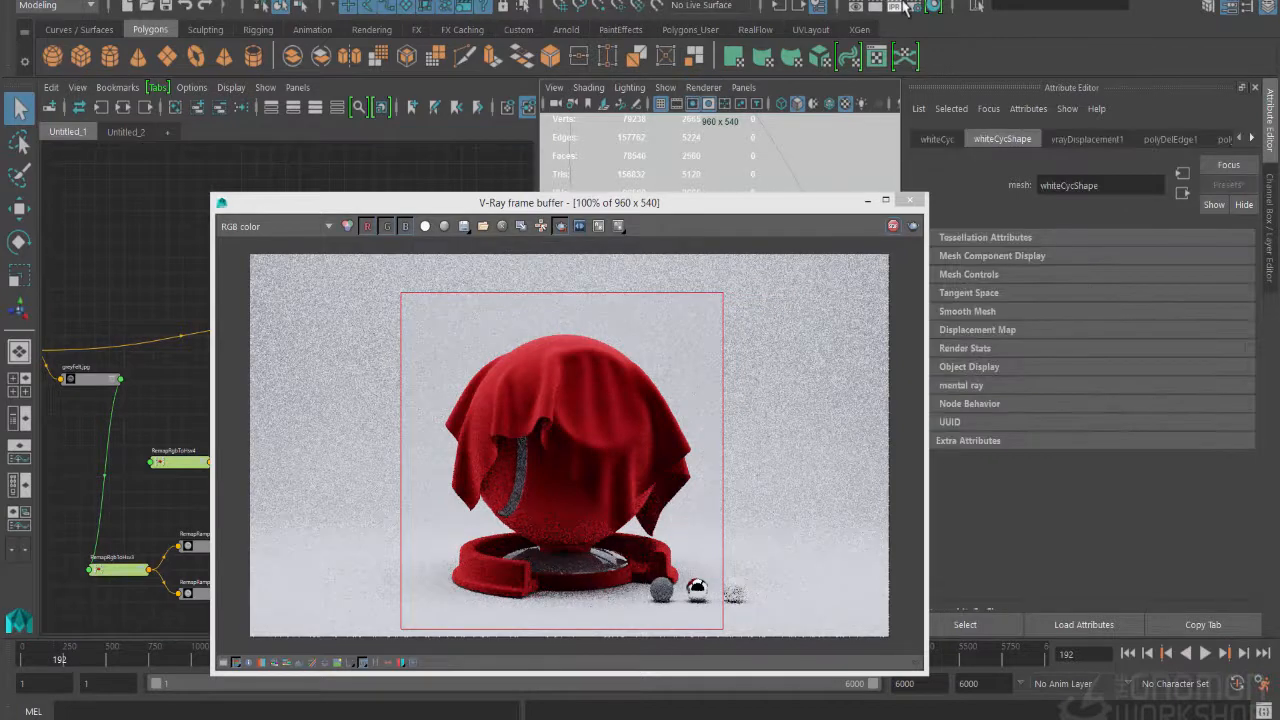
pyautogui.click(630, 388)
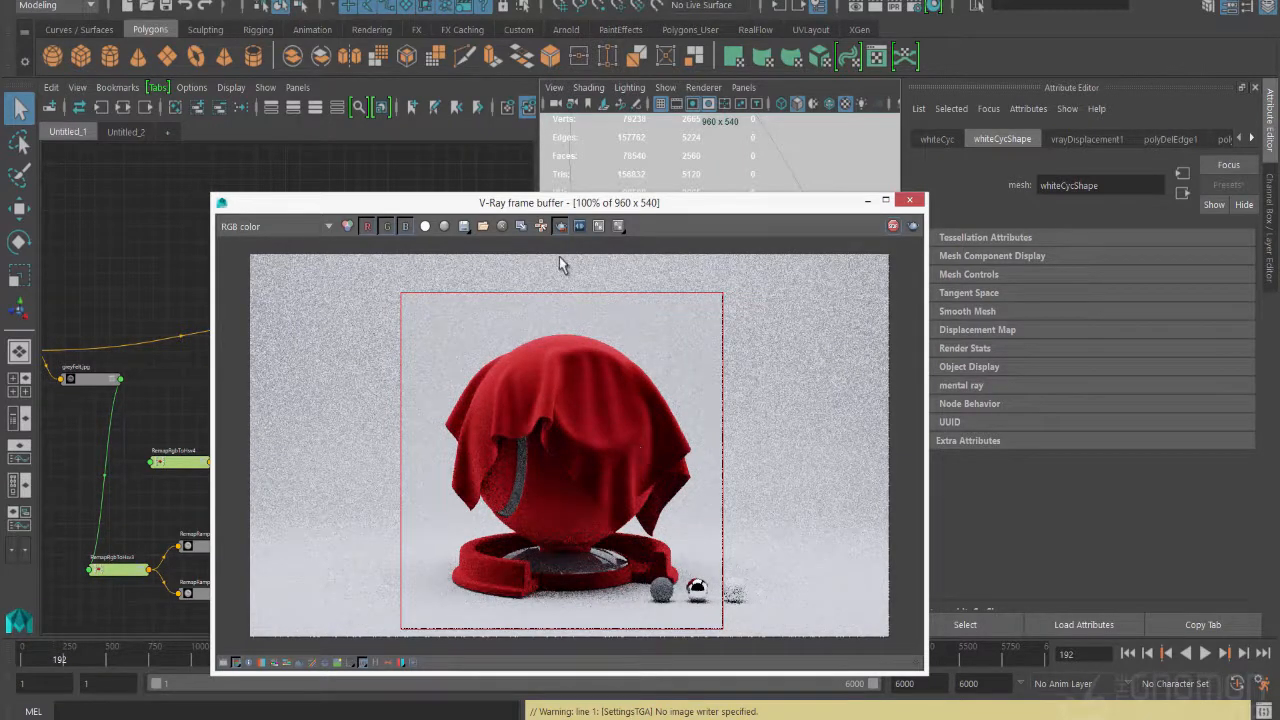
pyautogui.moveTo(533, 207); pyautogui.dragTo(770, 167)
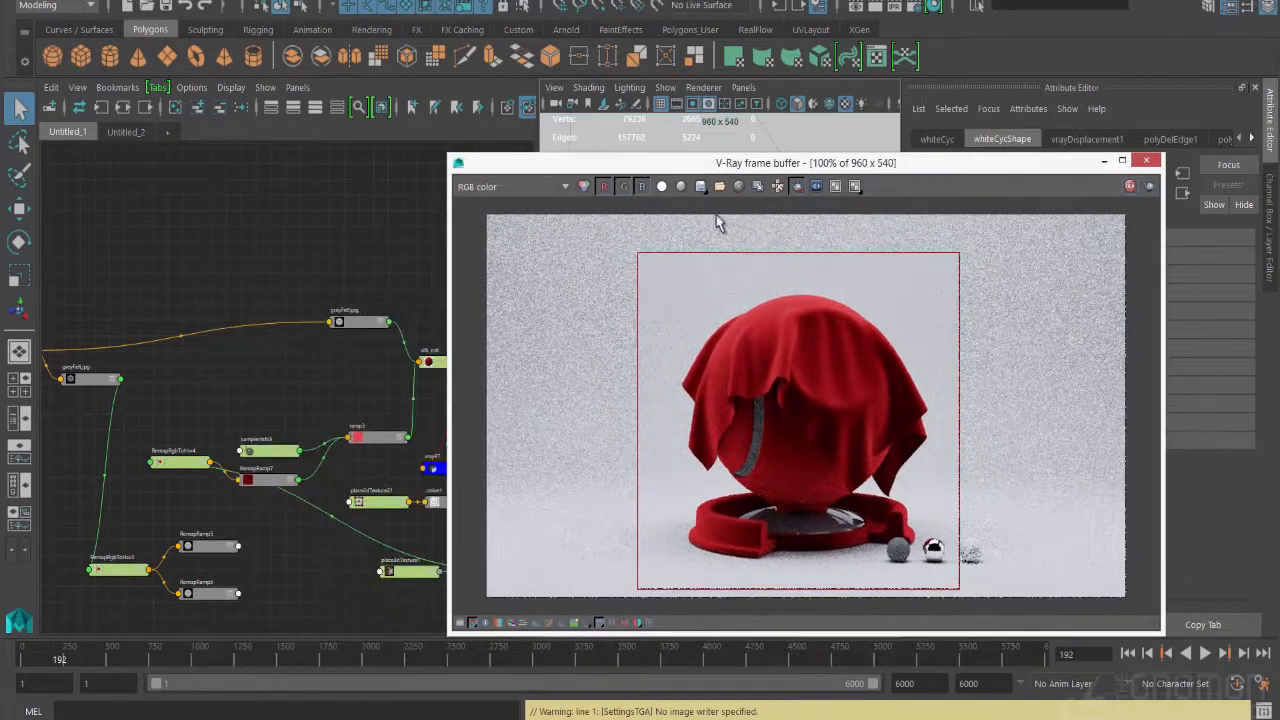
# Step: Brighten the middle red of RemapRamp7 slightly
pyautogui.click(274, 485)
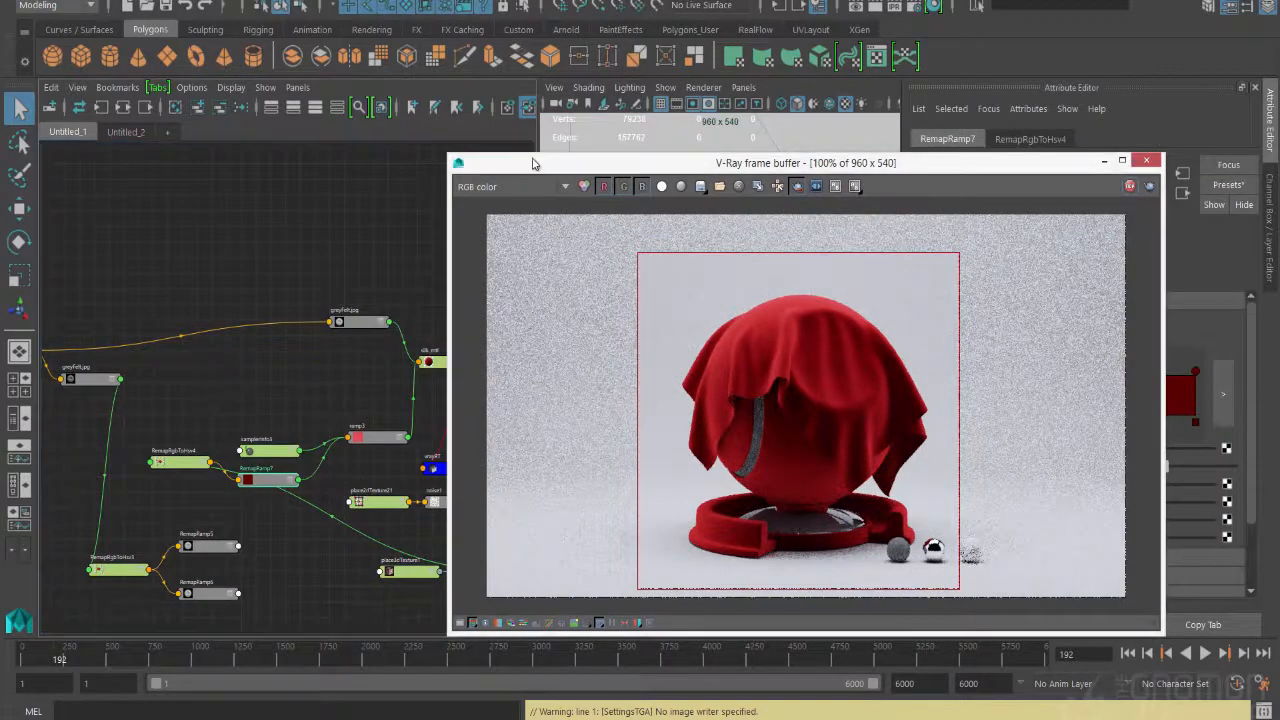
pyautogui.moveTo(742, 169); pyautogui.dragTo(487, 164)
pyautogui.moveTo(1116, 449); pyautogui.dragTo(1125, 452)
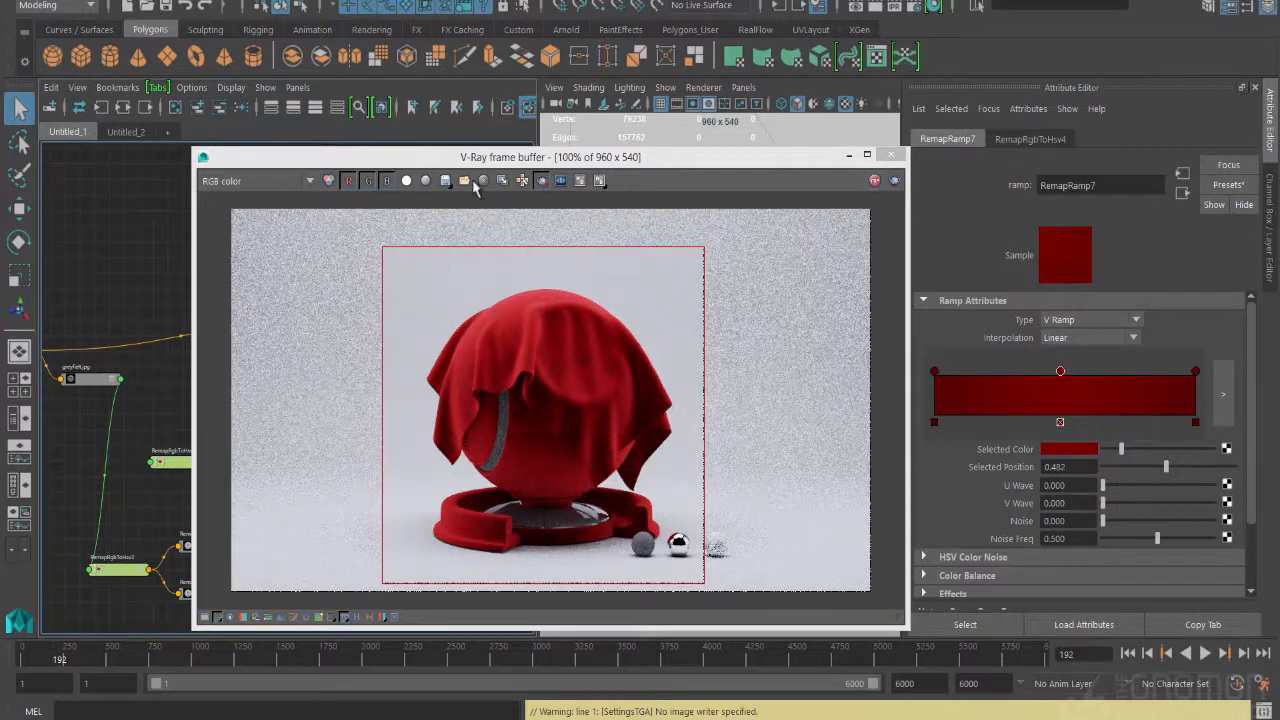
# Step: Move the frame buffer clear of the node network and place RemapRamp7 above the samplerInfo node
pyautogui.click(480, 160)
pyautogui.moveTo(526, 226); pyautogui.dragTo(554, 539)
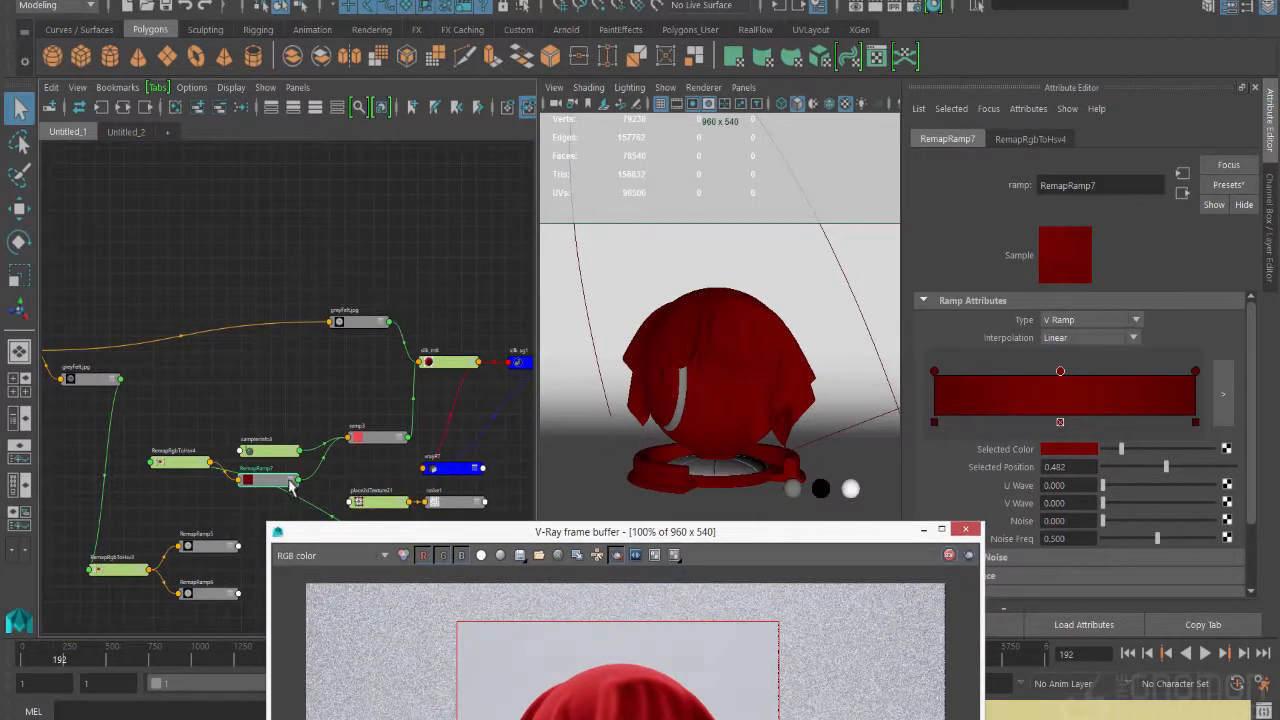
pyautogui.moveTo(267, 484); pyautogui.dragTo(272, 398)
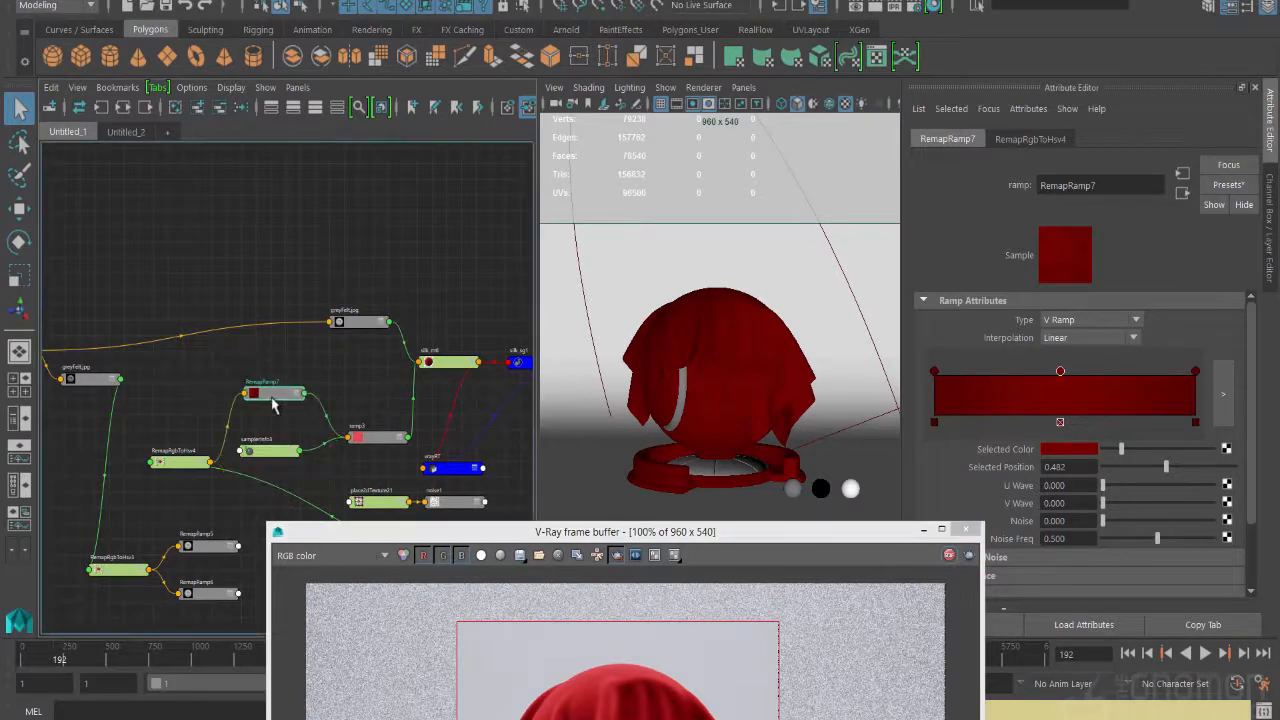
# Step: Duplicate RemapRamp7 with Duplicate input connections enabled and place the copy beside the original, above ramp3
pyautogui.click(76, 87)
pyautogui.click(77, 90)
pyautogui.click(76, 90)
pyautogui.click(240, 272)
pyautogui.click(250, 347)
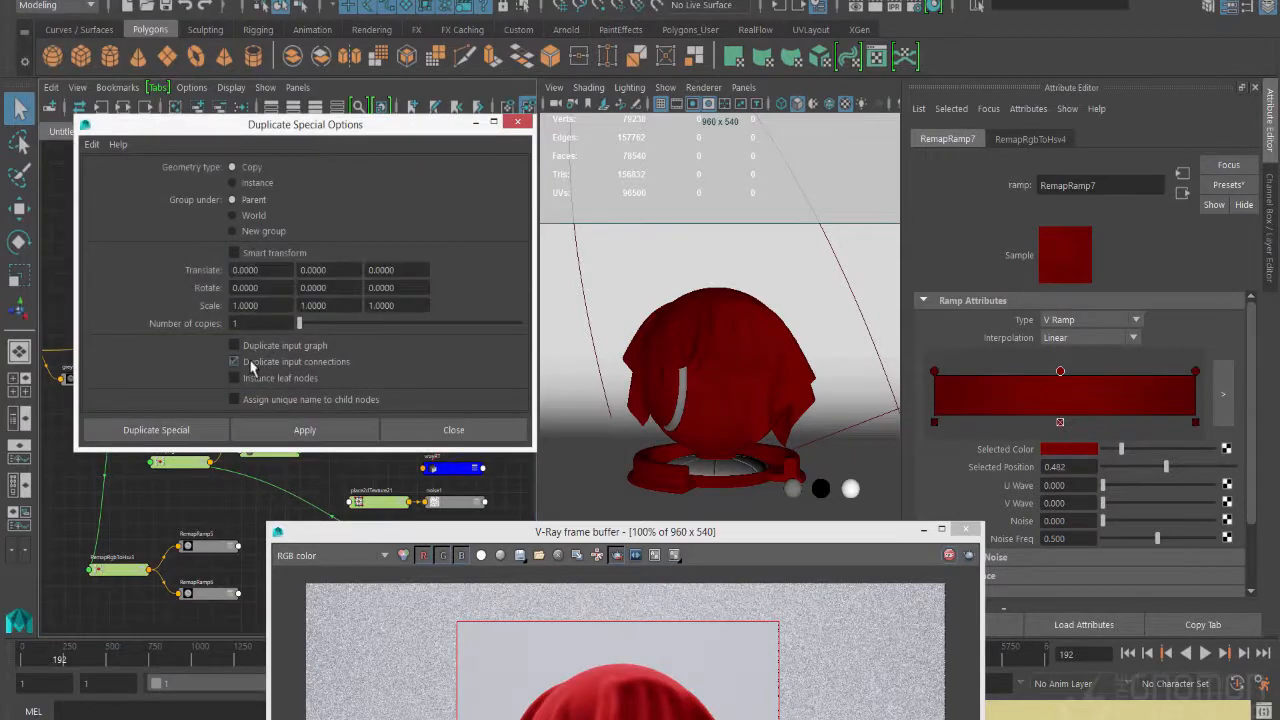
pyautogui.click(252, 362)
pyautogui.click(195, 430)
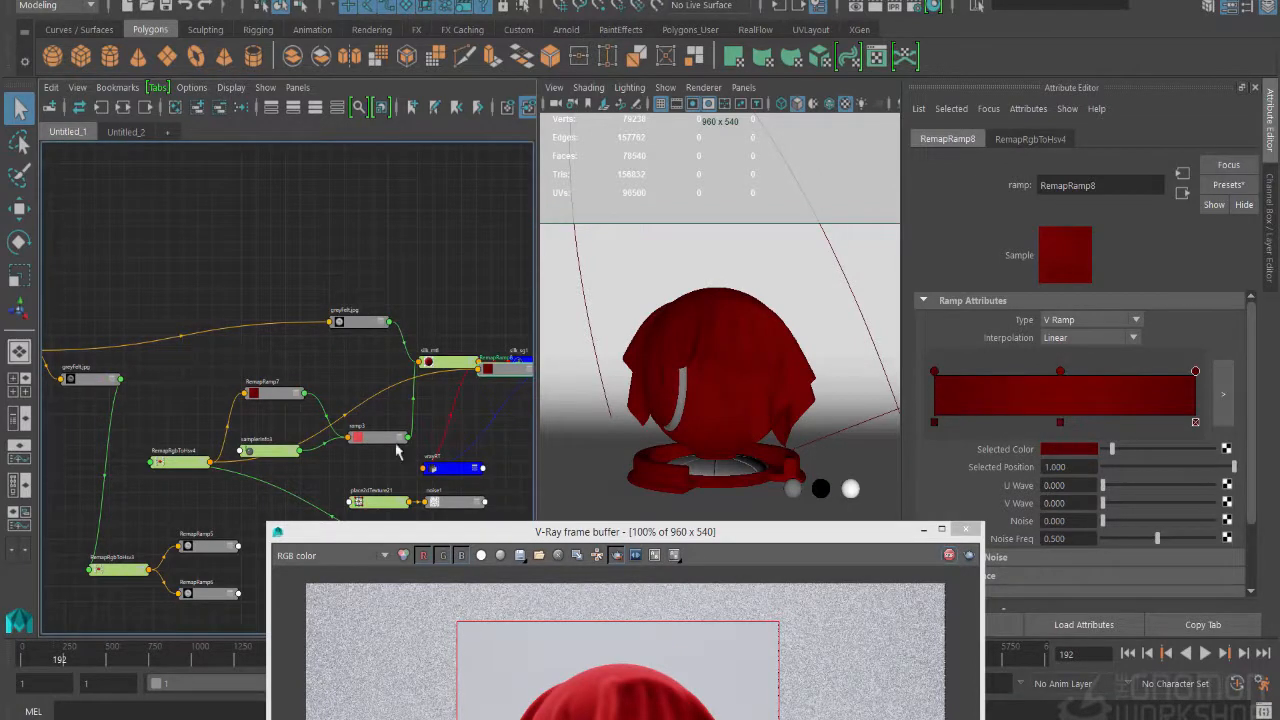
pyautogui.moveTo(497, 370); pyautogui.dragTo(354, 398)
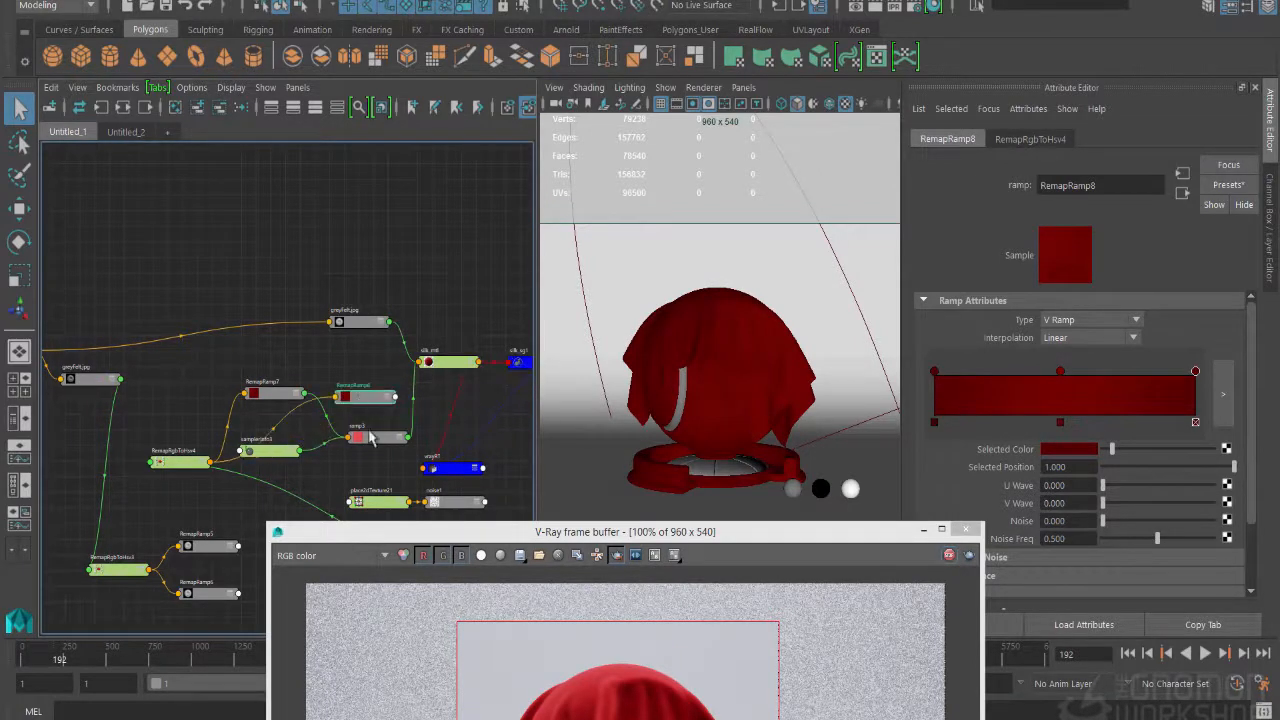
# Step: Connect RemapRamp8 to the light red start colour of ramp3 at position 0
pyautogui.click(378, 450)
pyautogui.click(933, 373)
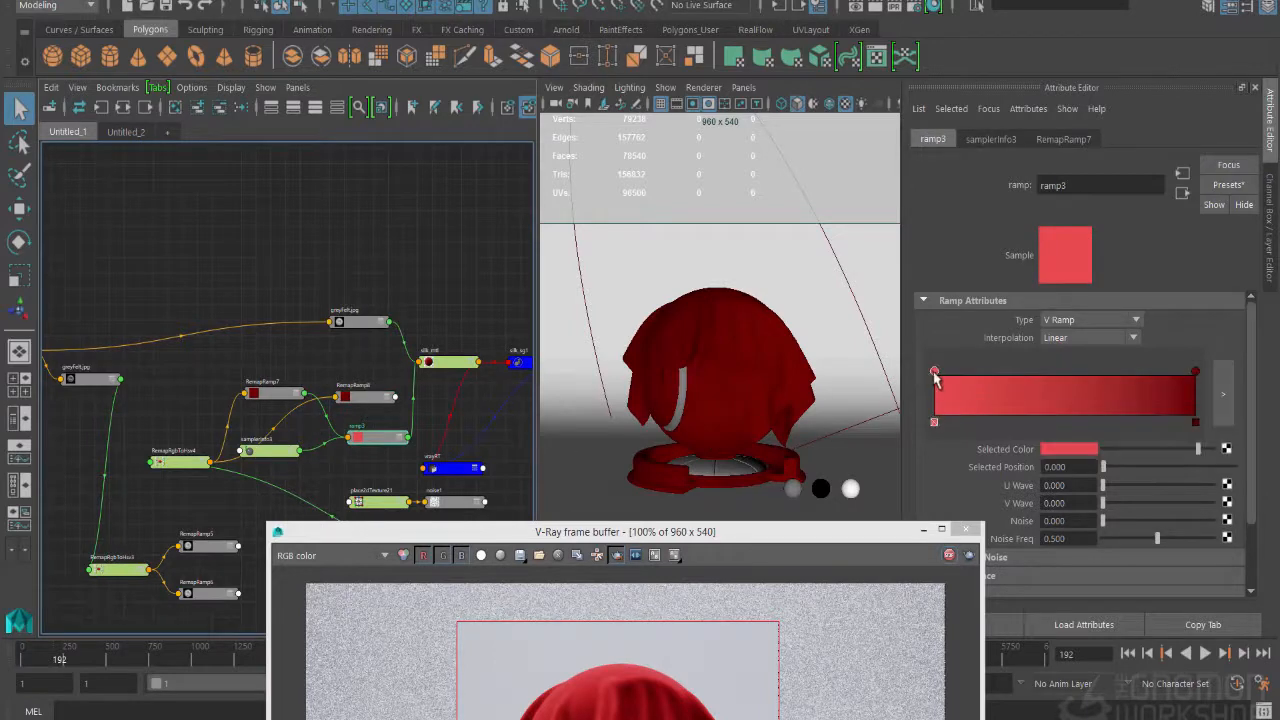
pyautogui.click(1050, 450)
pyautogui.moveTo(360, 403); pyautogui.dragTo(1068, 449, button='middle')
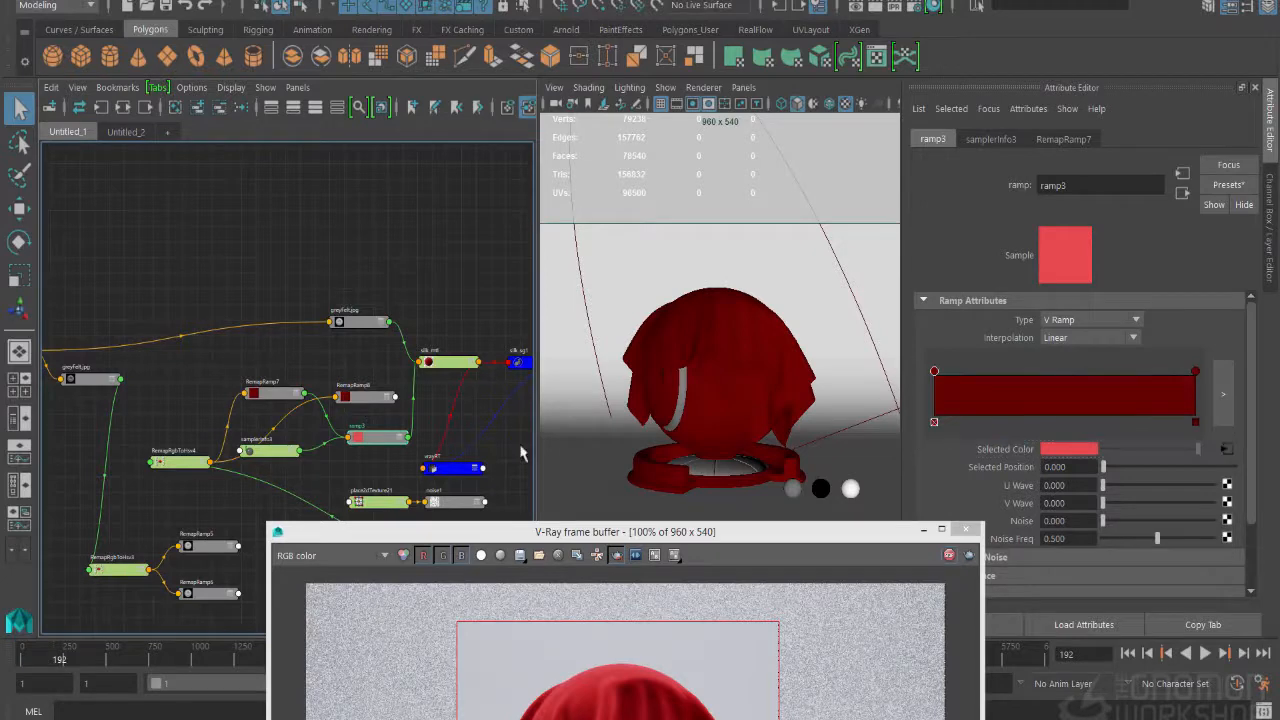
# Step: Set RemapRamp8's start colour to the light red from the colour history
pyautogui.click(365, 403)
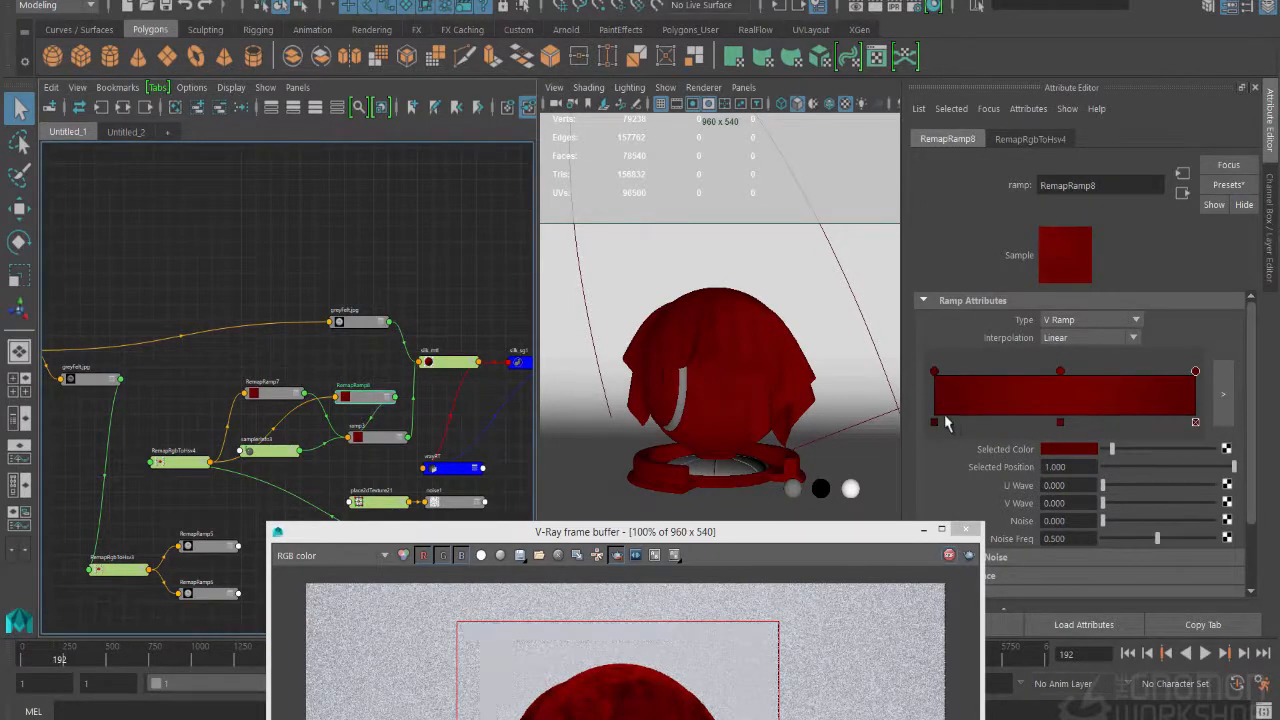
pyautogui.click(934, 373)
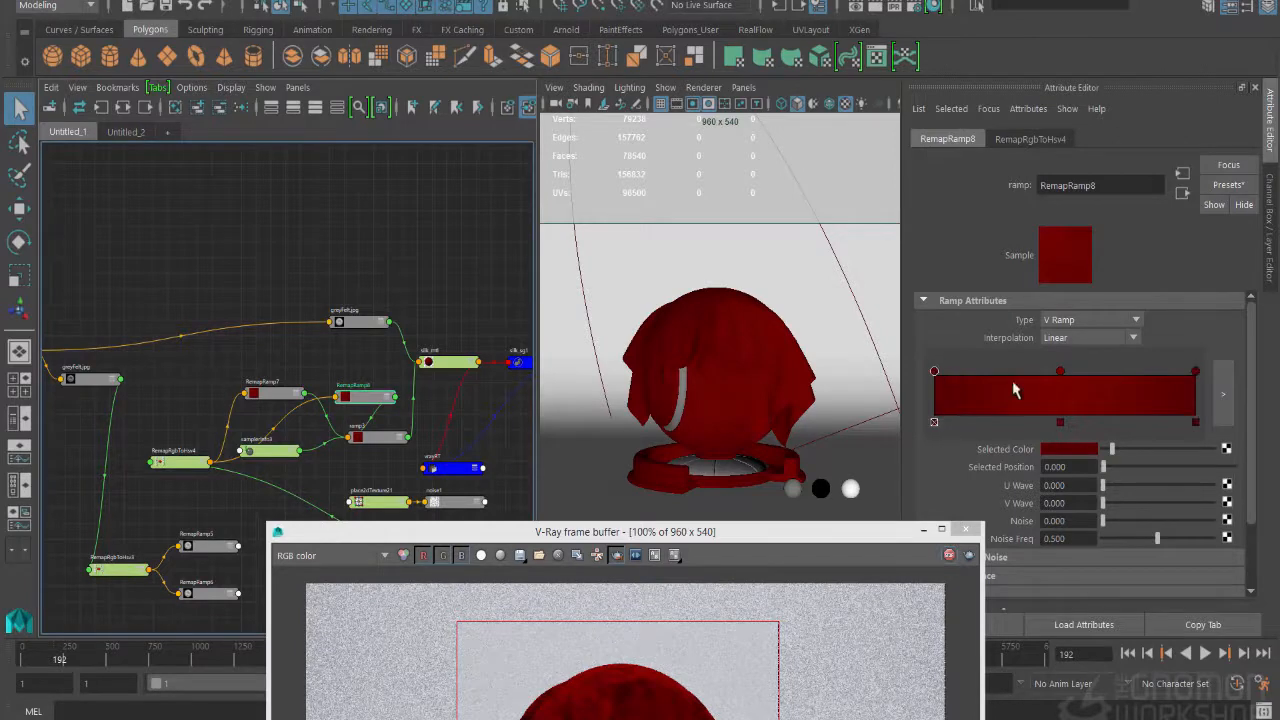
pyautogui.click(1066, 452)
pyautogui.click(978, 440)
# Step: Set RemapRamp8's middle entry at position 0.482 to the same light red, with its value lowered slightly
pyautogui.click(1062, 373)
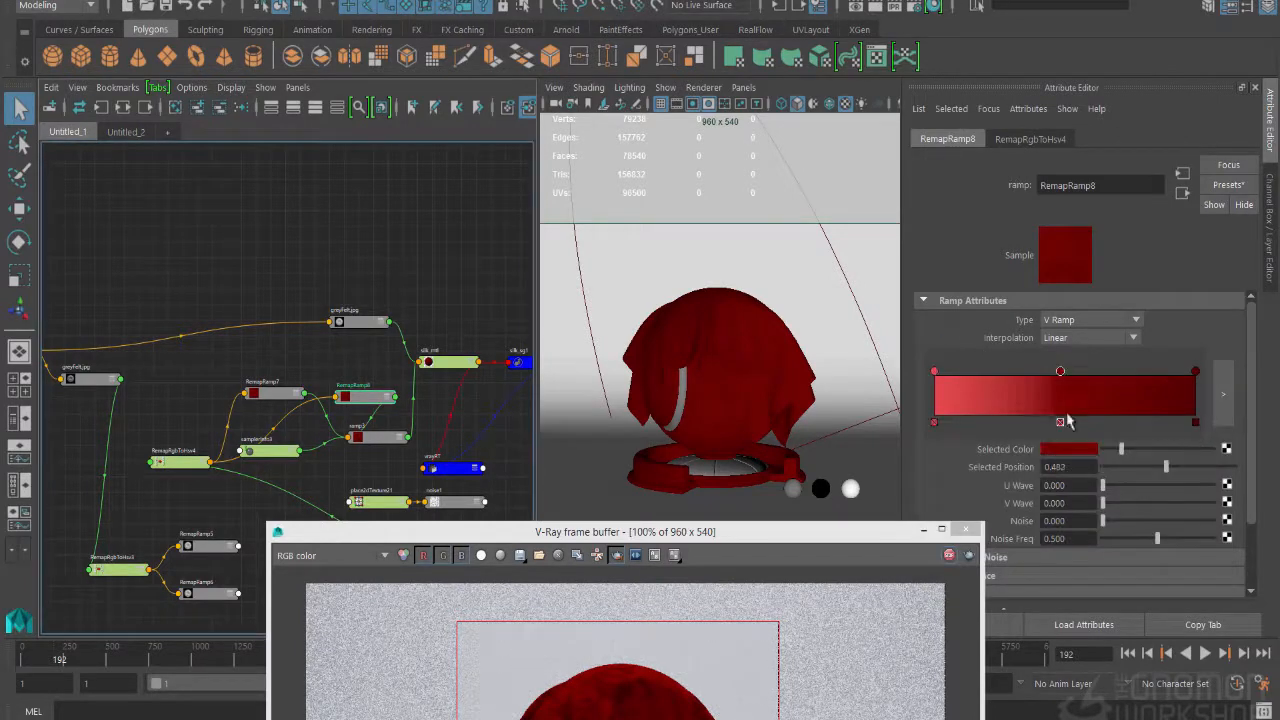
pyautogui.click(1070, 450)
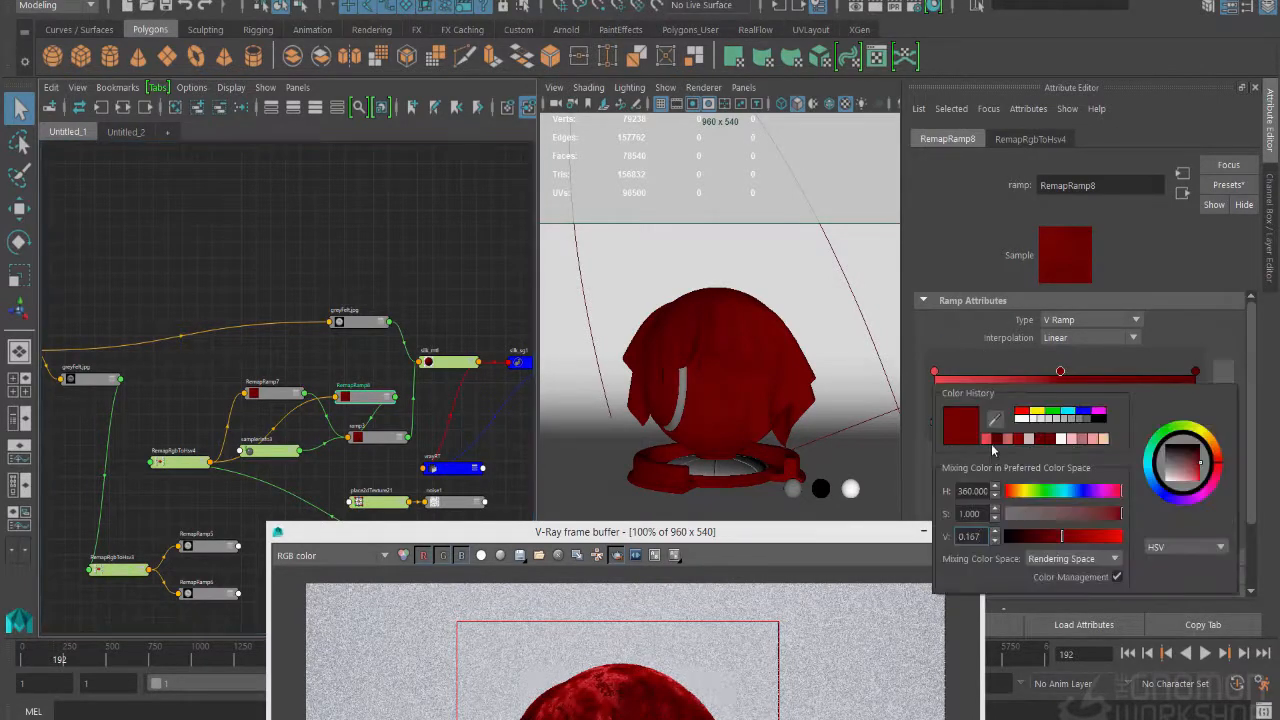
pyautogui.click(988, 440)
pyautogui.click(1106, 537)
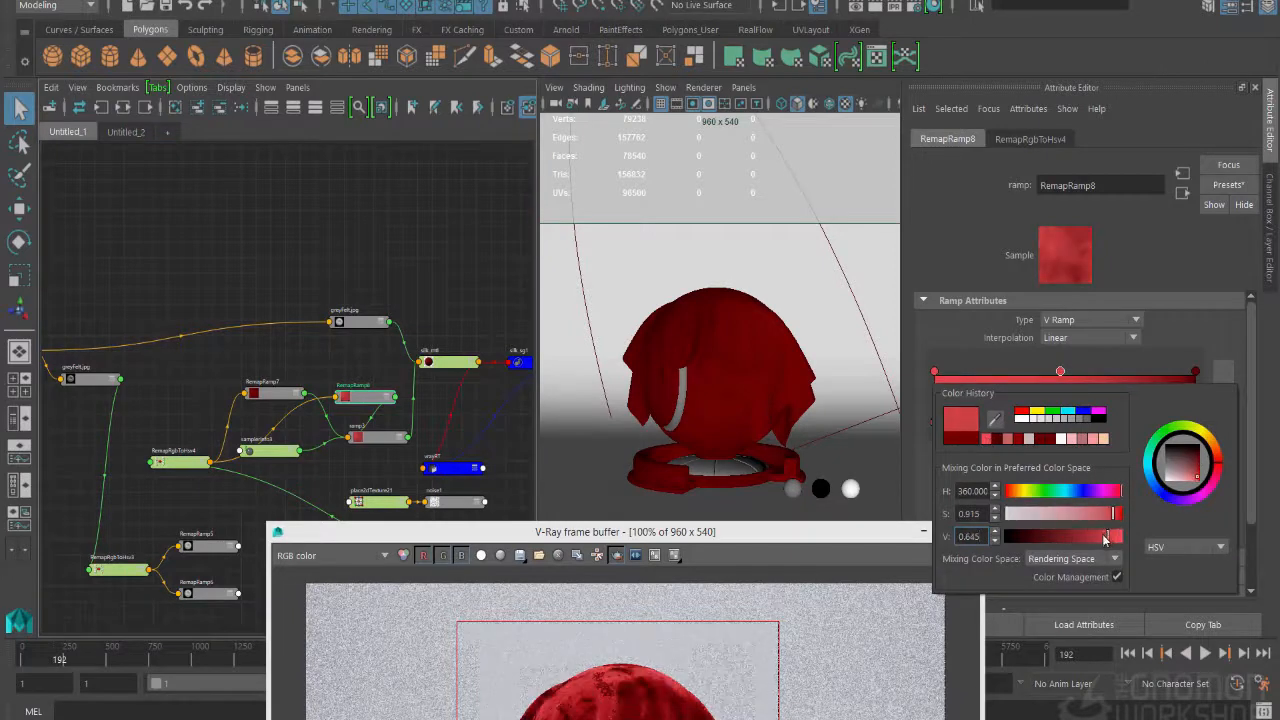
pyautogui.moveTo(1106, 537); pyautogui.dragTo(1098, 537)
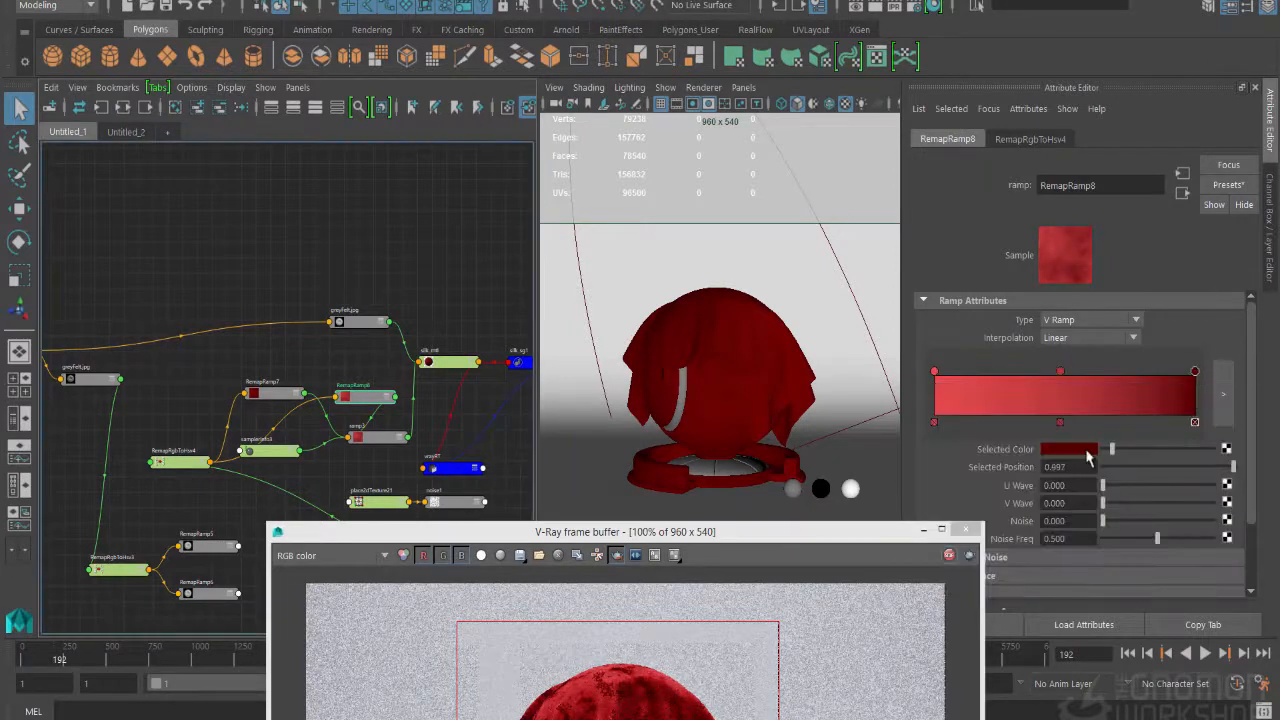
# Step: Set RemapRamp8's end entry at position 0.997 to the light red from the colour history
pyautogui.click(1087, 451)
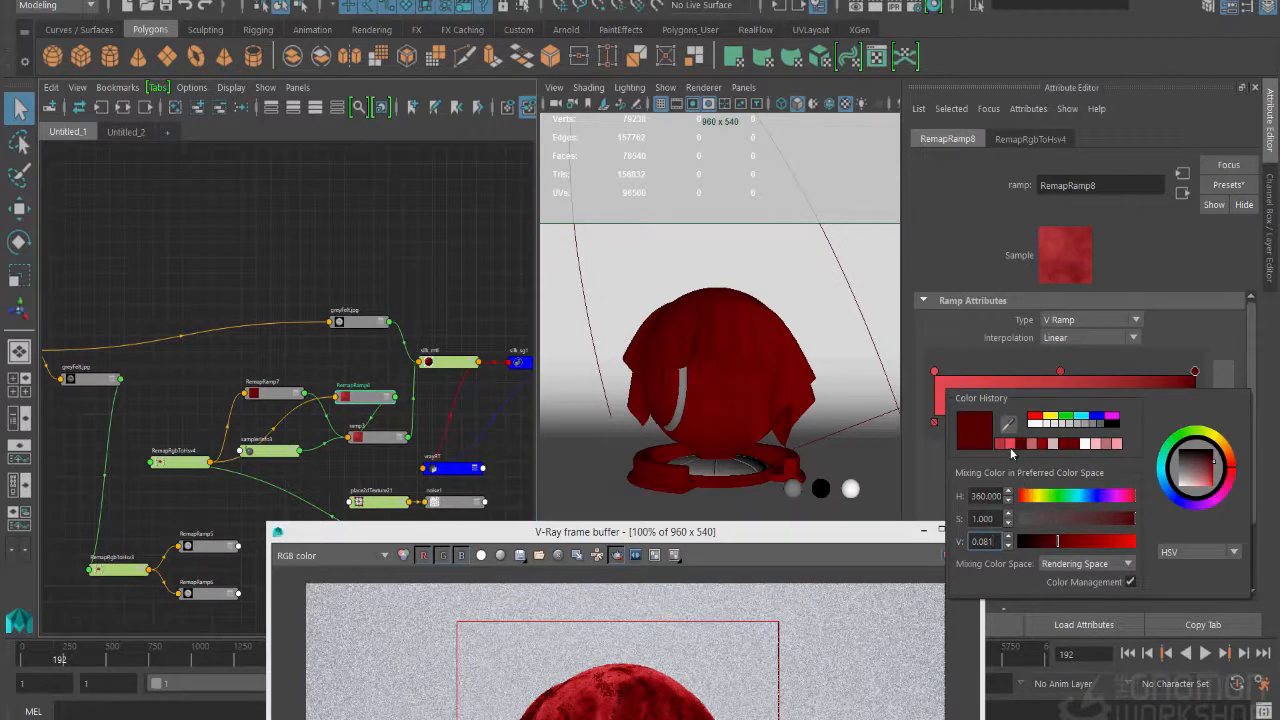
pyautogui.click(1011, 446)
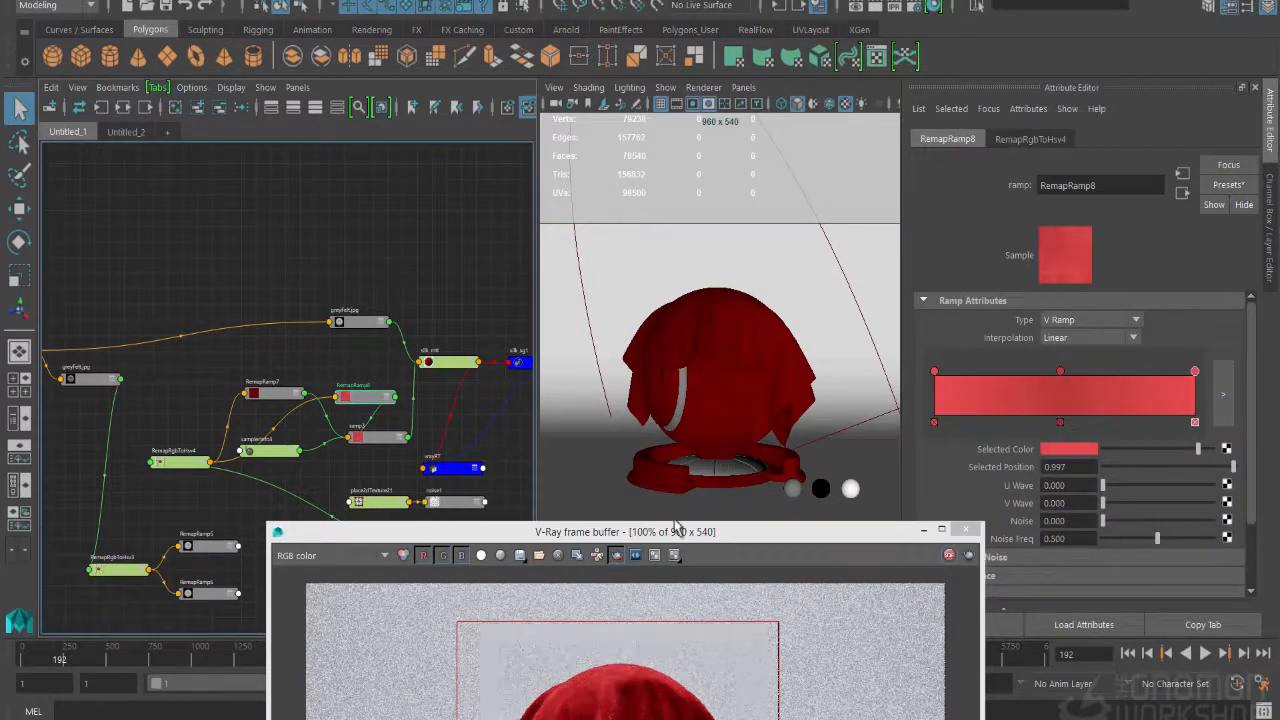
pyautogui.moveTo(675, 524); pyautogui.dragTo(662, 257)
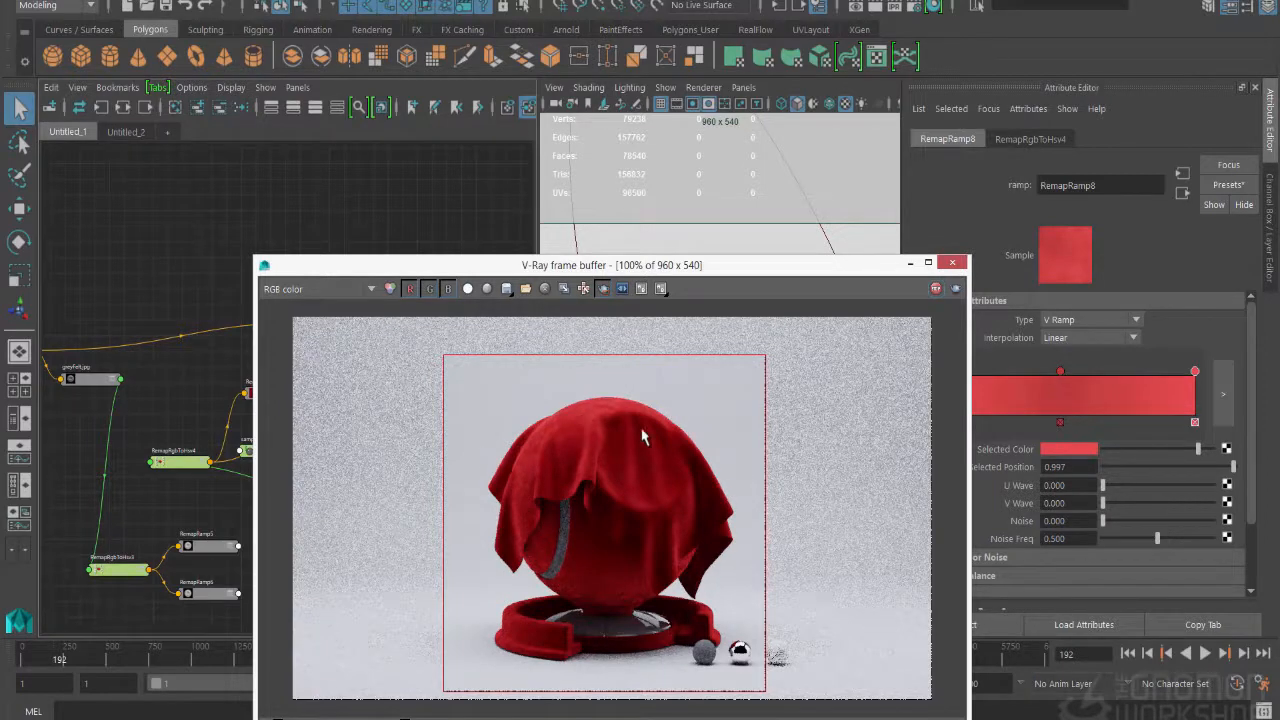
pyautogui.moveTo(447, 265); pyautogui.dragTo(530, 170)
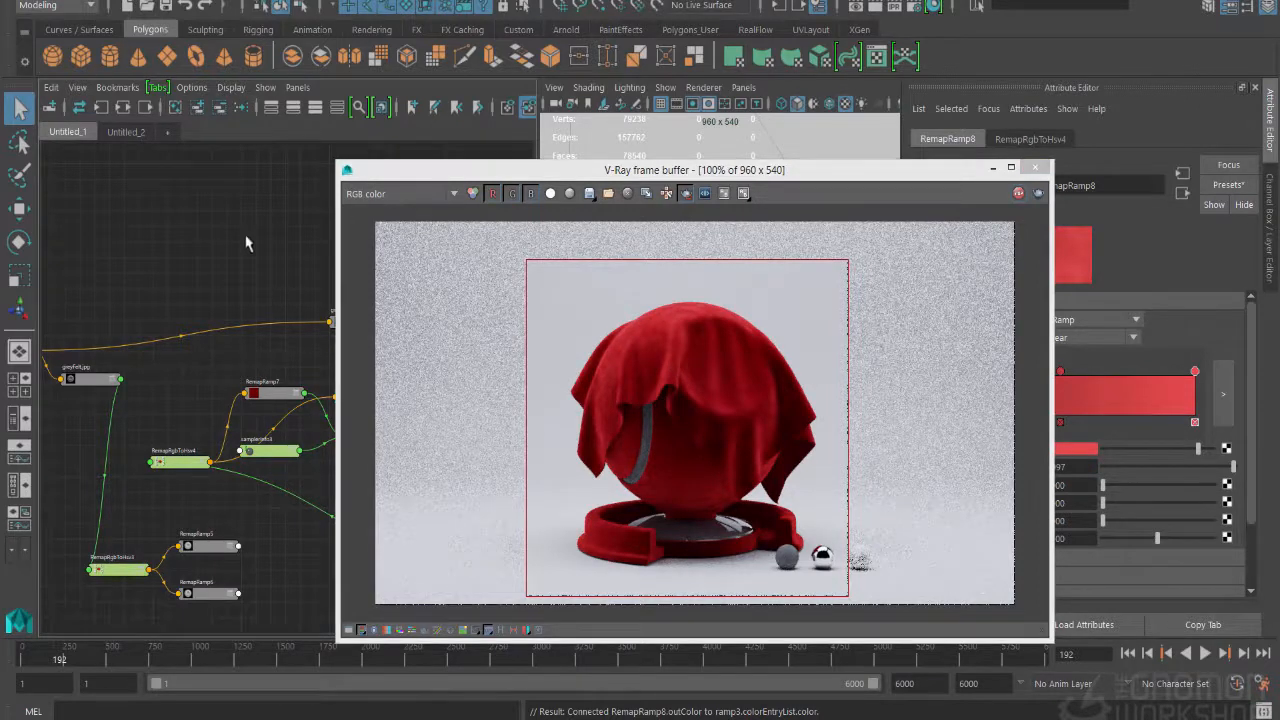
pyautogui.moveTo(605, 173); pyautogui.dragTo(789, 161)
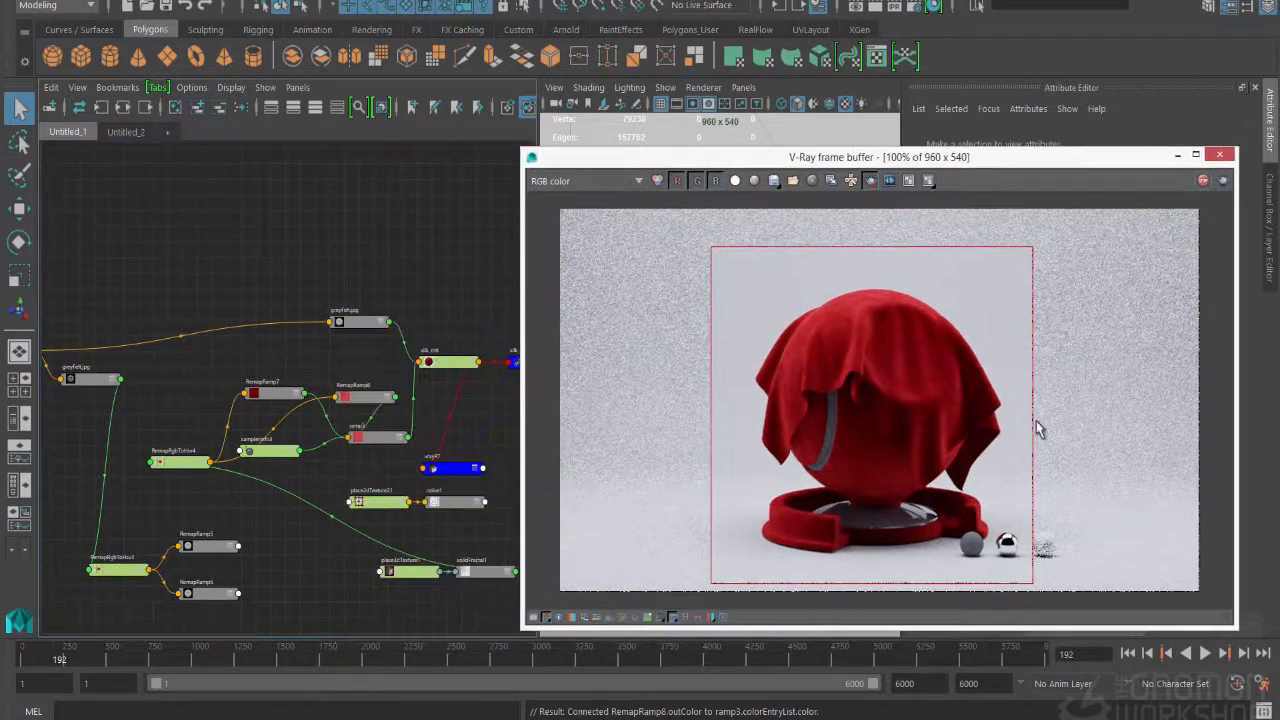
# Step: Rename the silk_mtl material as velvet_mtl and its shading group as velvet_sg
pyautogui.click(451, 362)
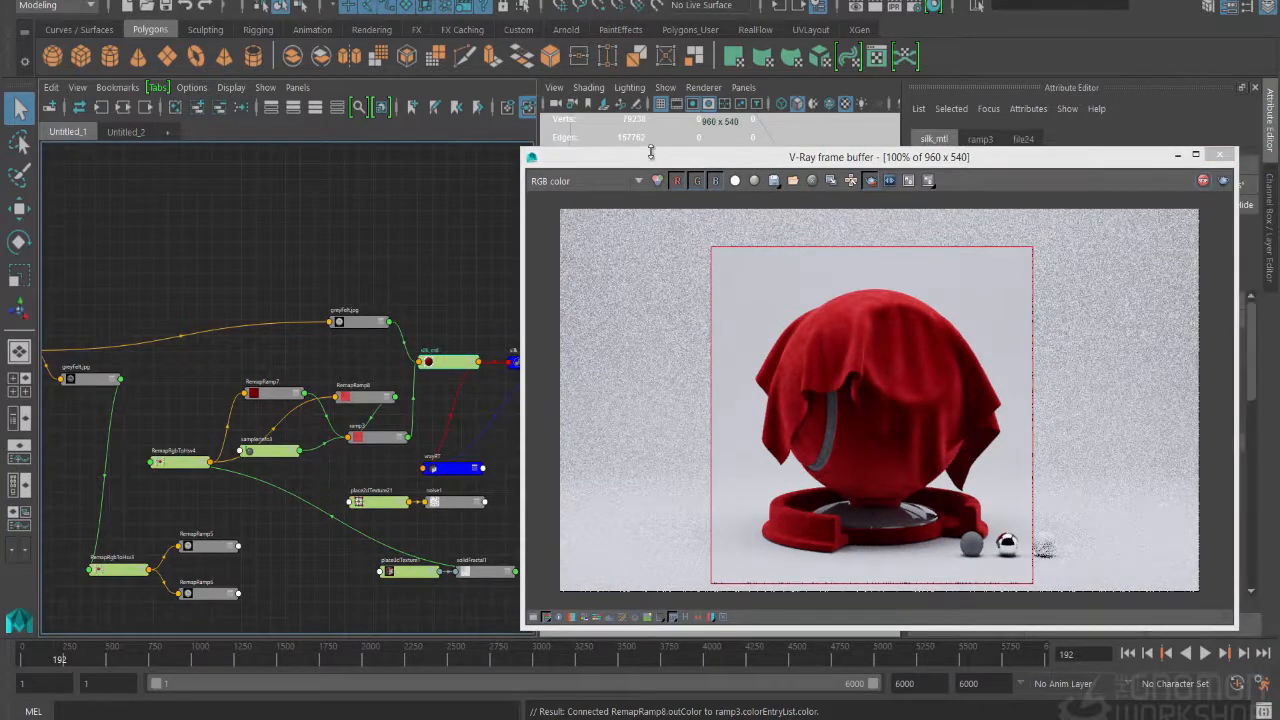
pyautogui.moveTo(652, 151); pyautogui.dragTo(251, 188)
pyautogui.doubleClick(1060, 186)
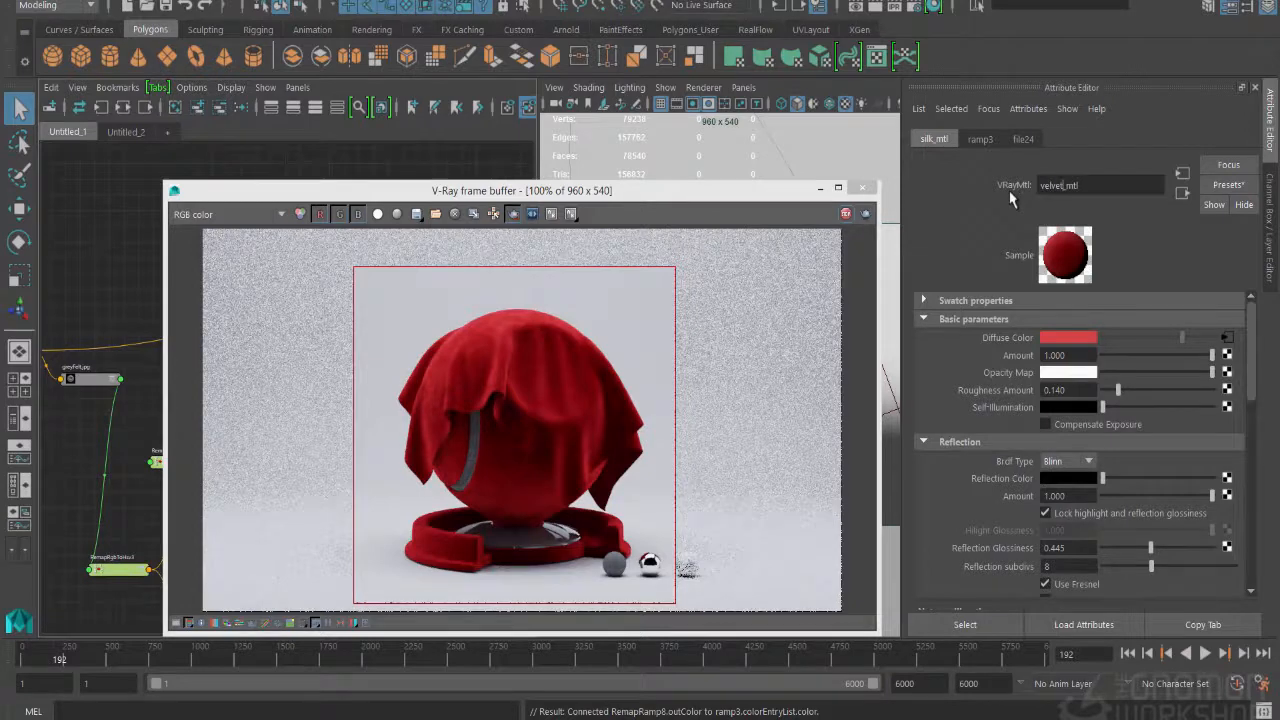
pyautogui.write('velvet_mtl')
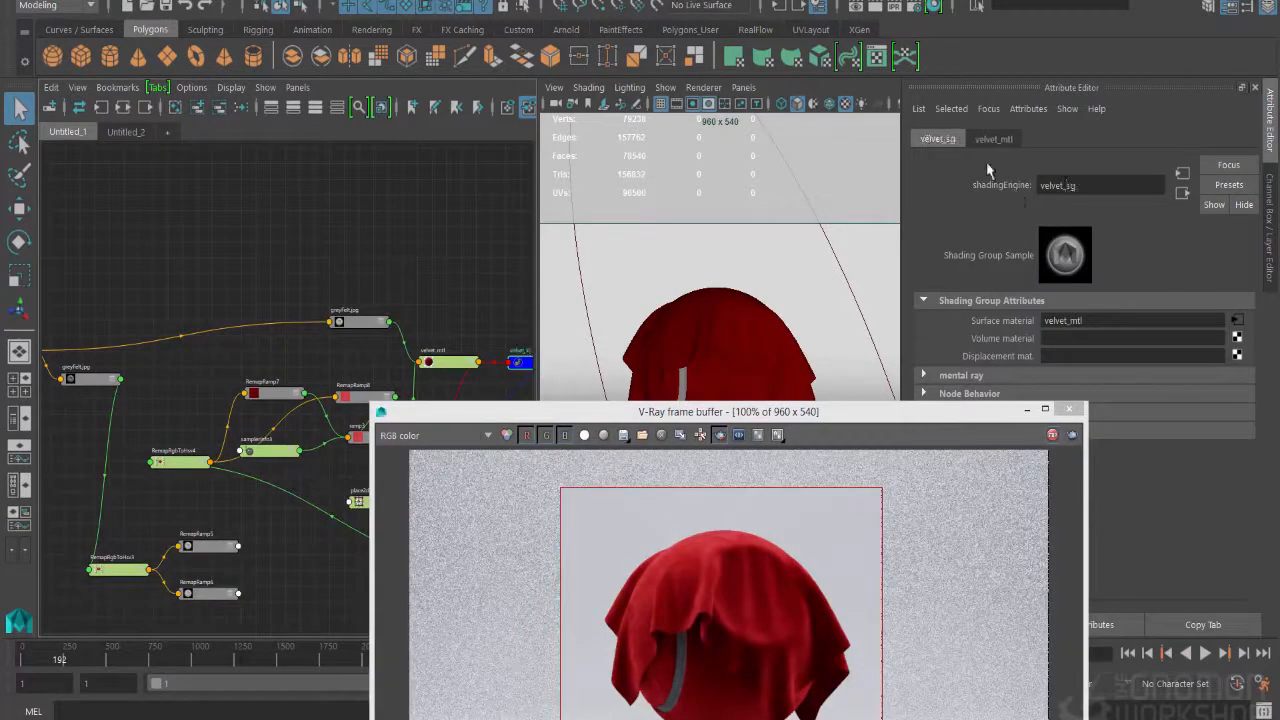
# Step: Set velvet_mtl's reflection colour to a medium-bright, desaturated red
pyautogui.click(449, 362)
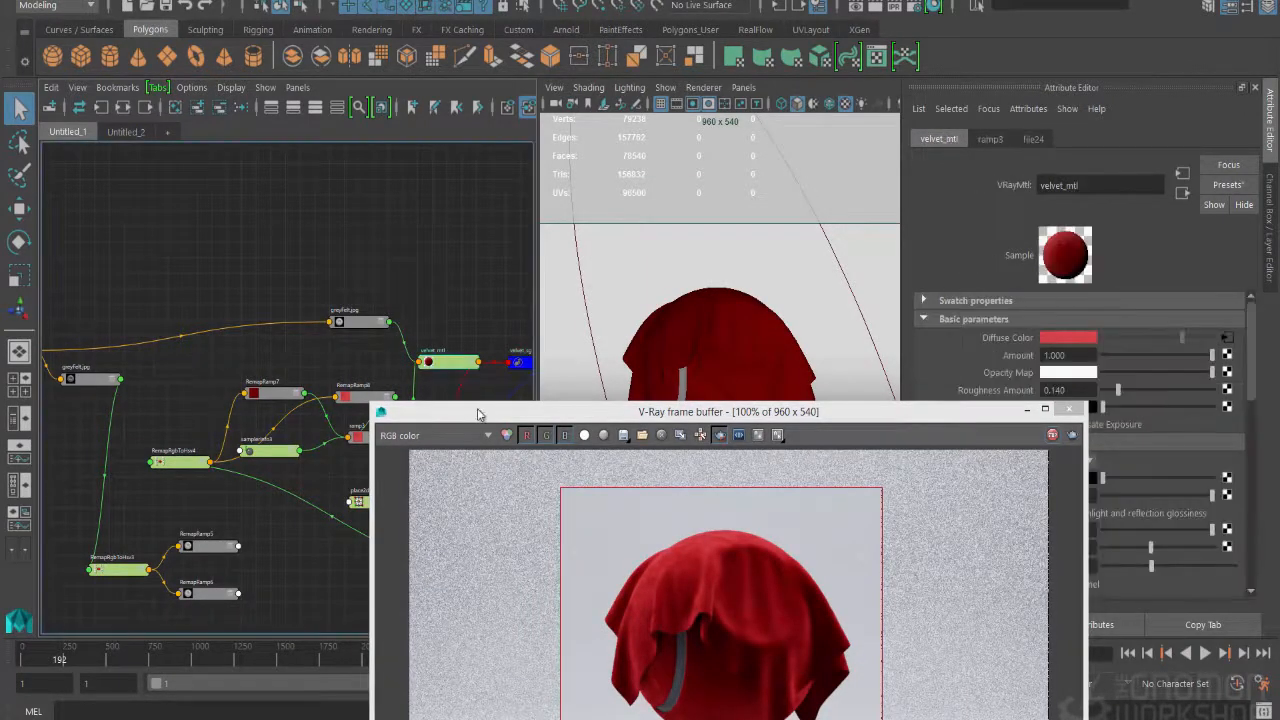
pyautogui.moveTo(477, 414); pyautogui.dragTo(316, 253)
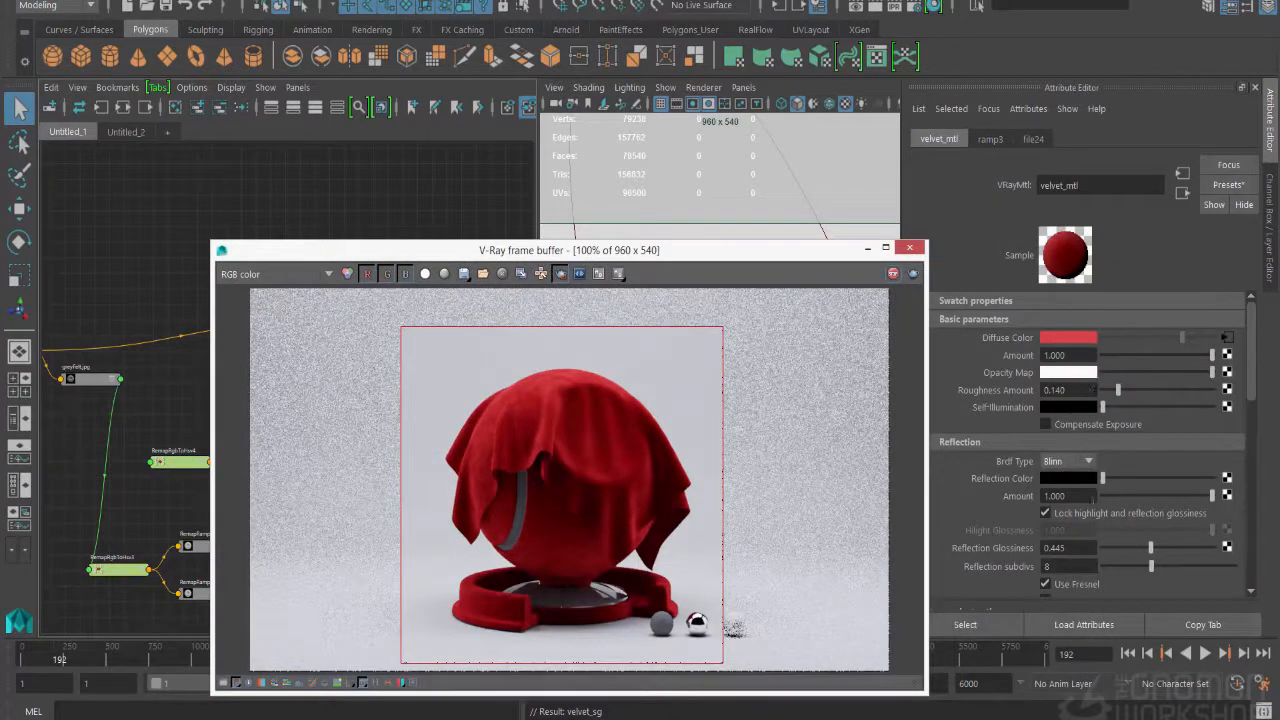
pyautogui.moveTo(1103, 478); pyautogui.dragTo(1132, 484)
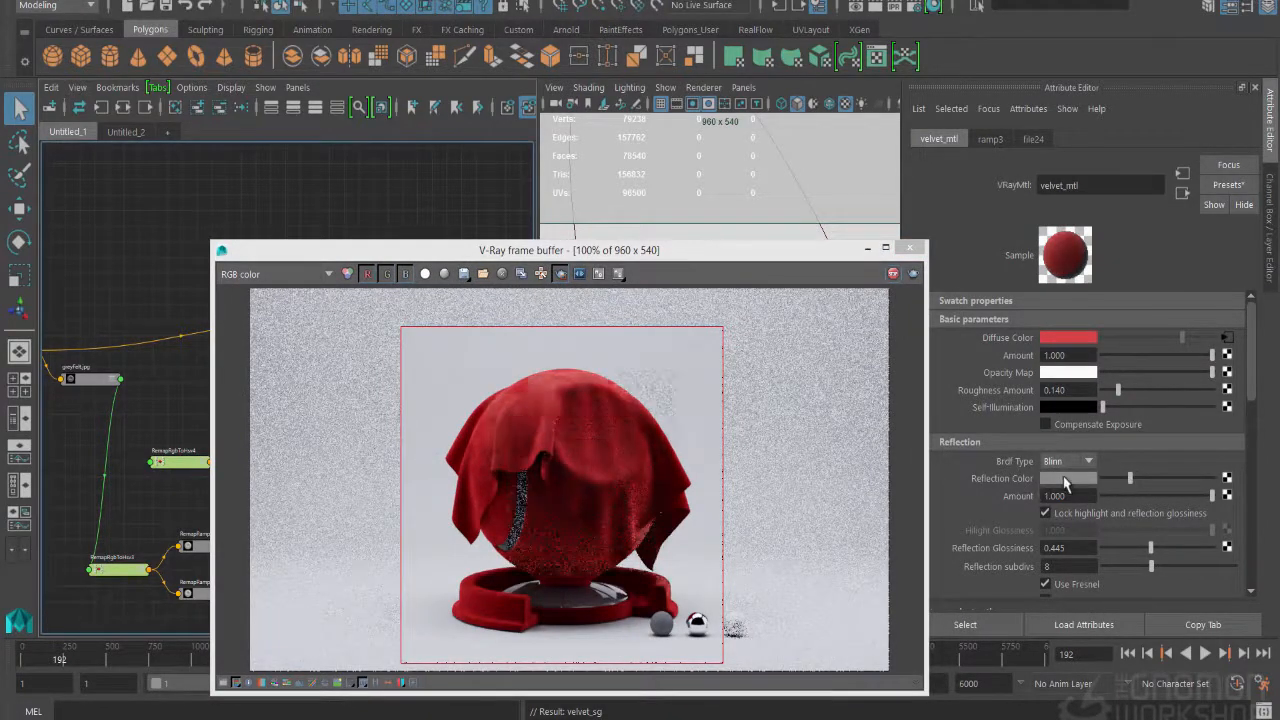
pyautogui.click(1065, 480)
pyautogui.click(998, 470)
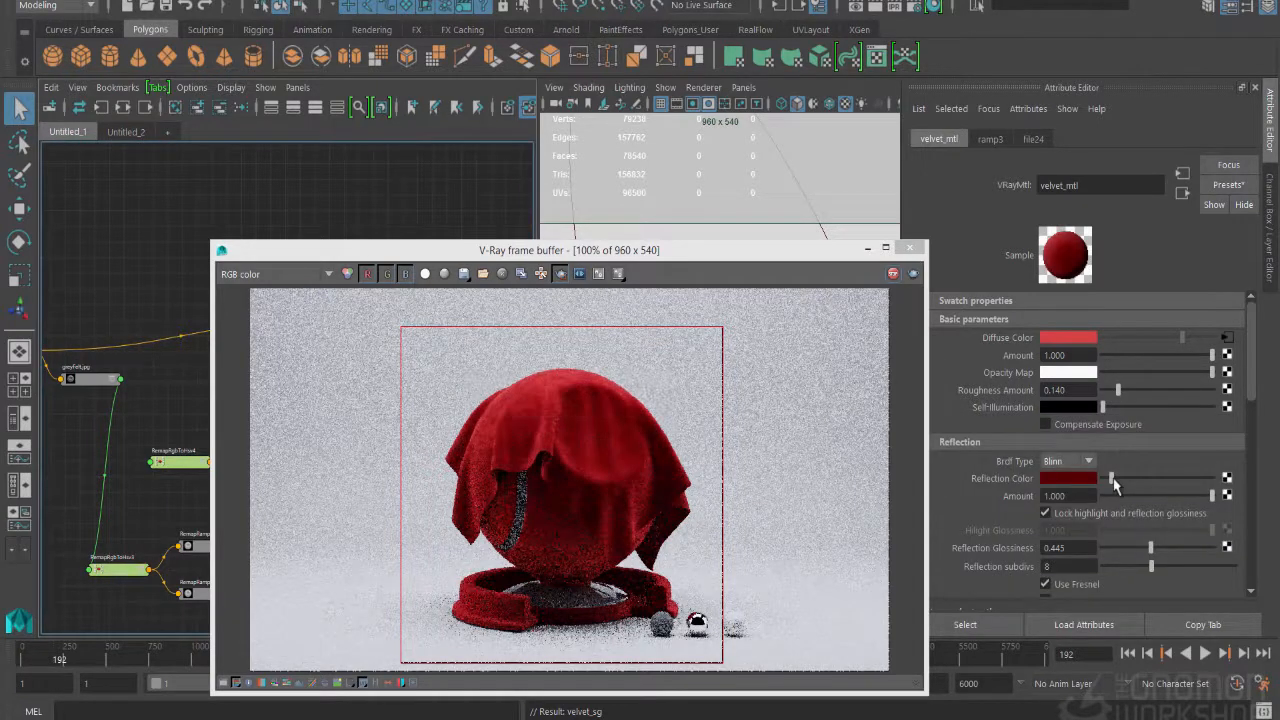
pyautogui.moveTo(1110, 480); pyautogui.dragTo(1148, 484)
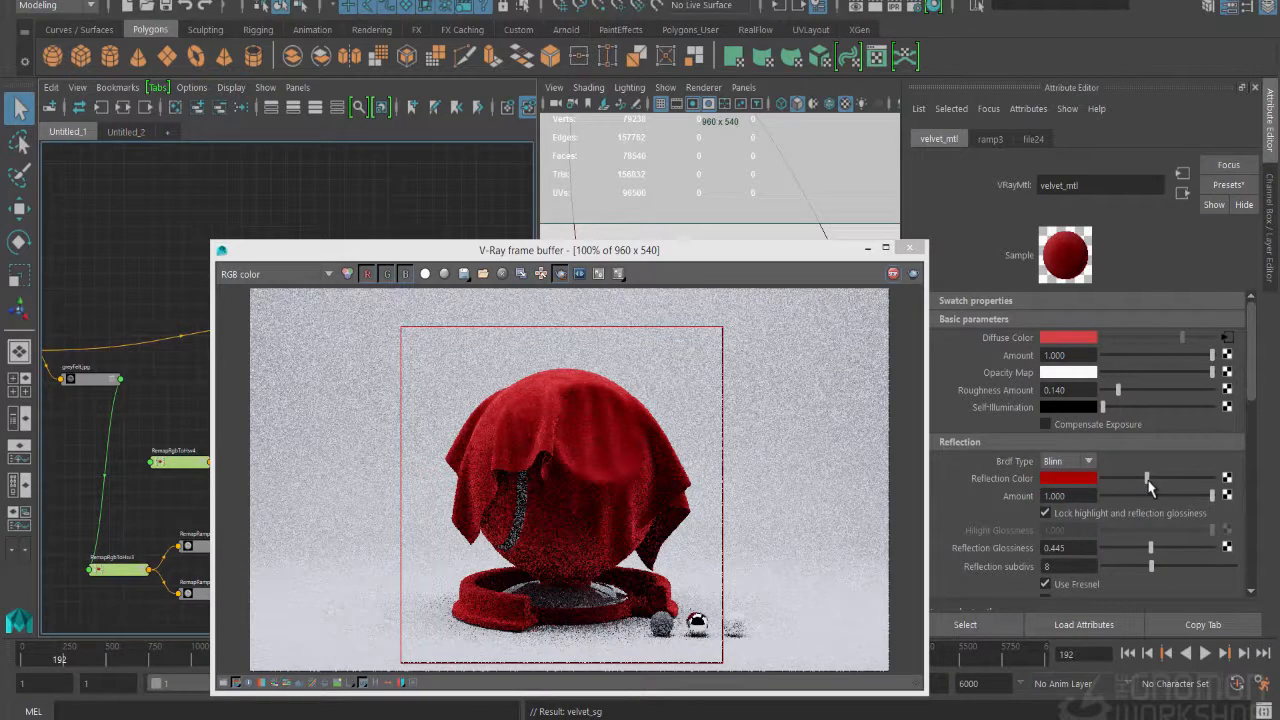
pyautogui.click(1064, 484)
pyautogui.click(1061, 550)
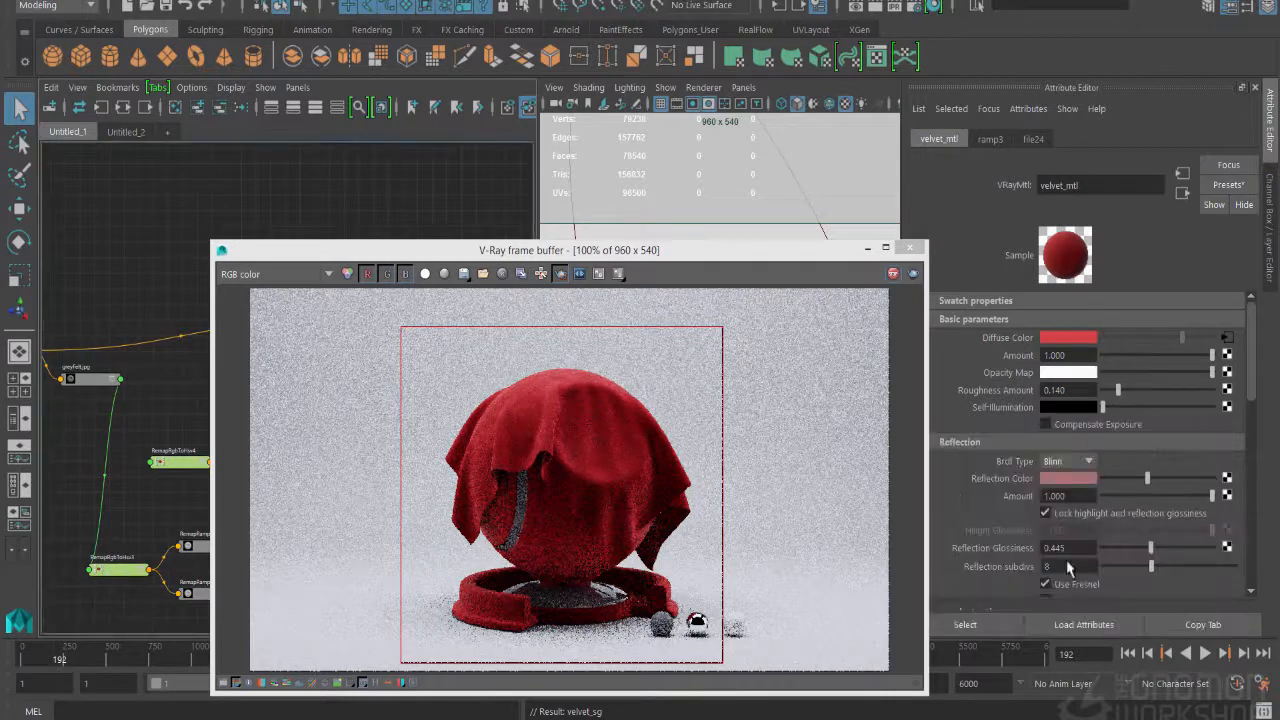
# Step: Set velvet_mtl's Fresnel IOR to 1.33
pyautogui.scroll(-2, 1070, 570)
pyautogui.click(1076, 574)
pyautogui.write('1')
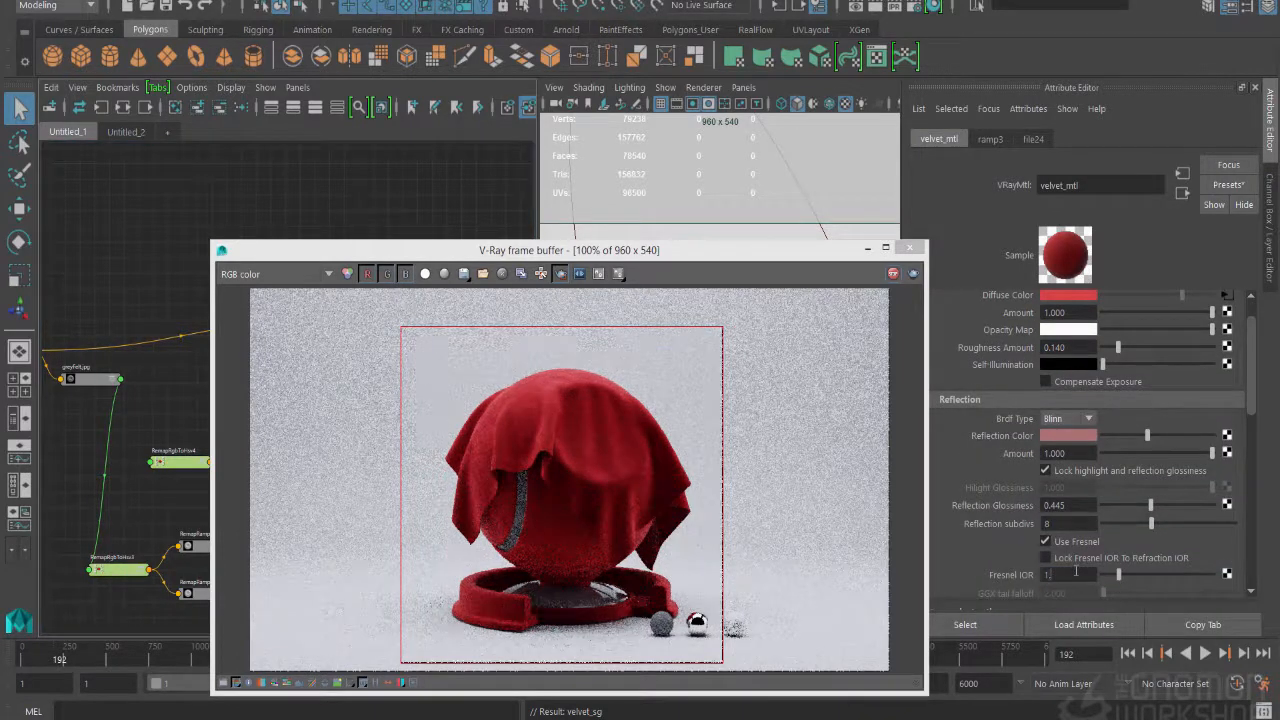
pyautogui.write('.33')
pyautogui.press('Return')
# Step: Create a VRayBumpMtl node above velvet_mtl and delete the extra shading group that comes with it
pyautogui.moveTo(537, 257); pyautogui.dragTo(686, 534)
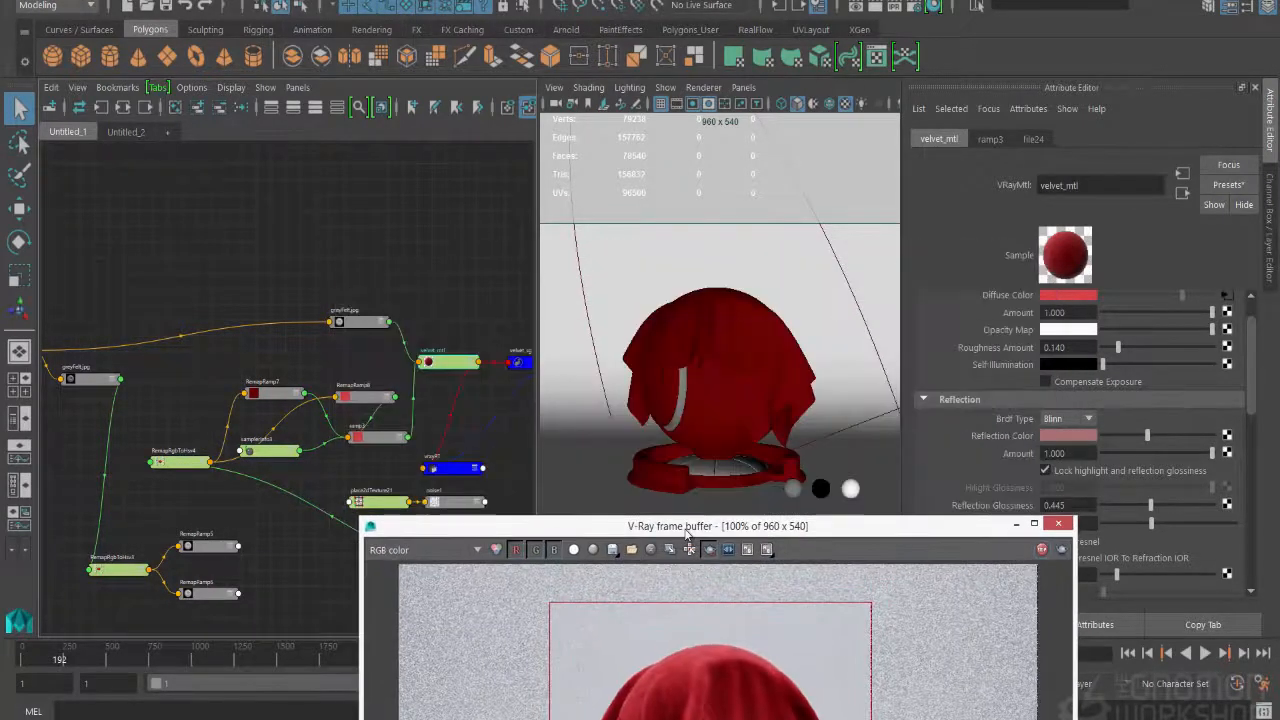
pyautogui.click(447, 316)
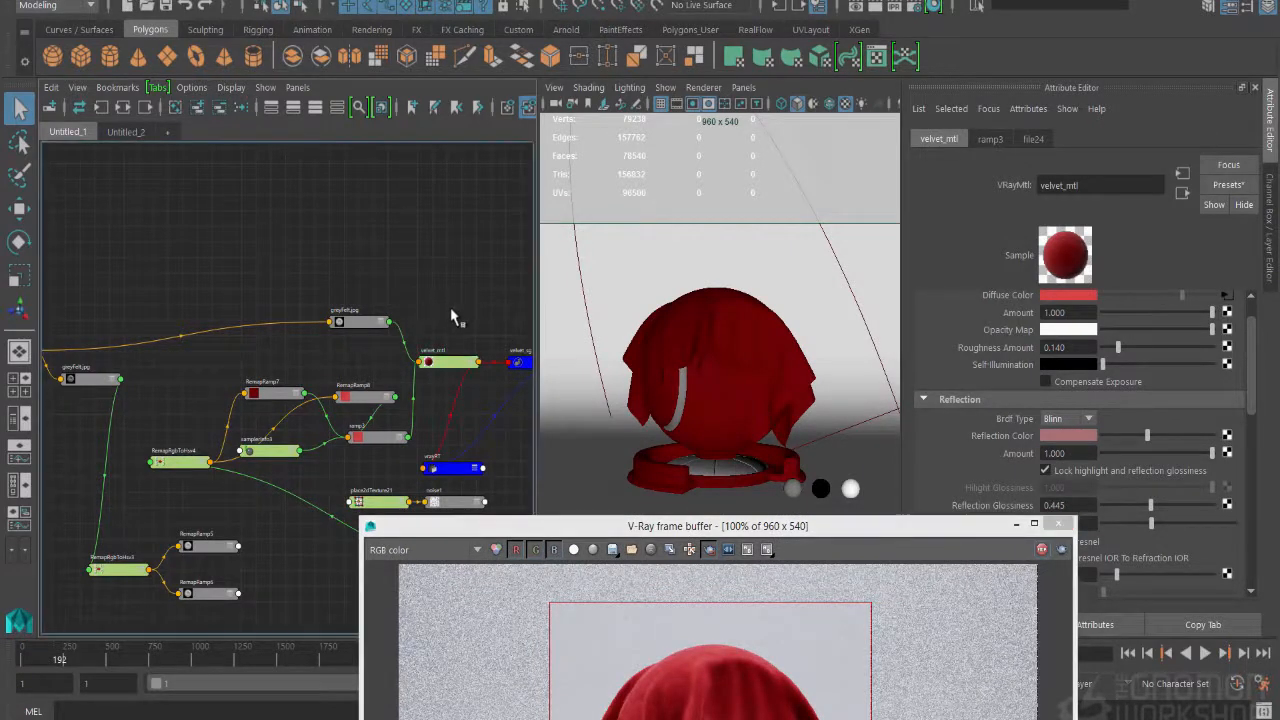
pyautogui.press('Tab')
pyautogui.write('vraybum')
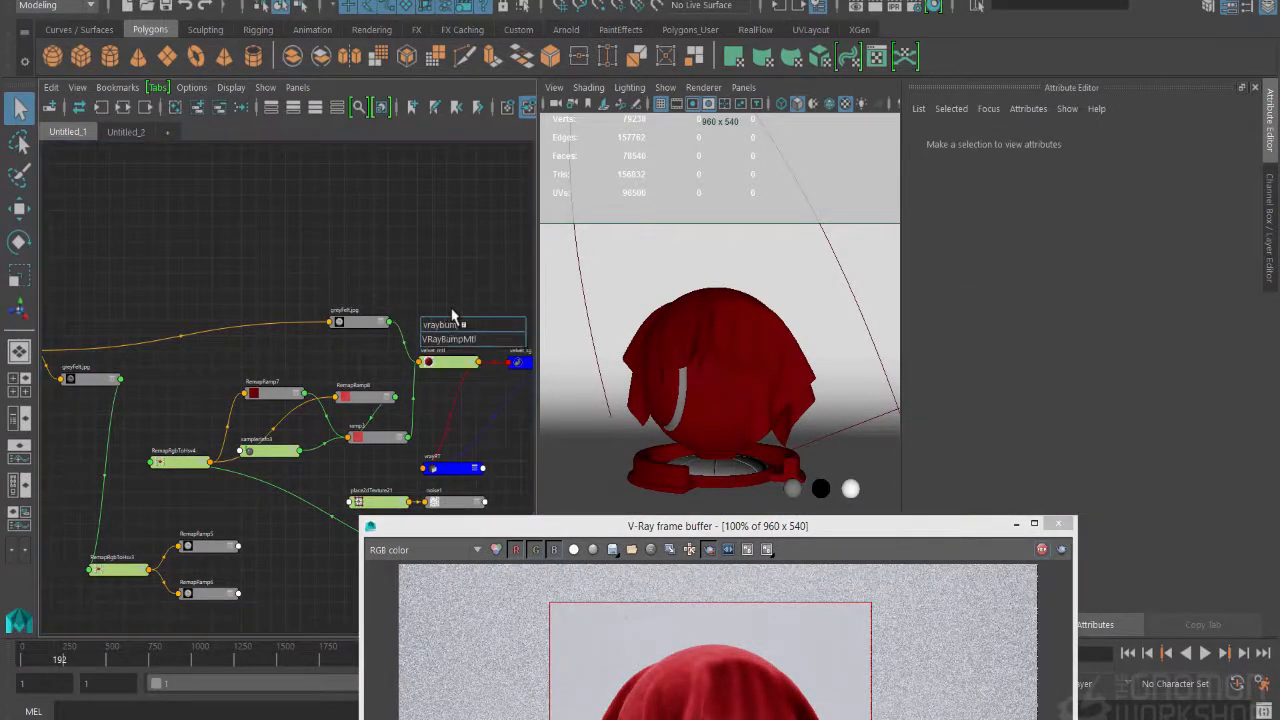
pyautogui.press('Return')
pyautogui.click(513, 323)
pyautogui.press('Delete')
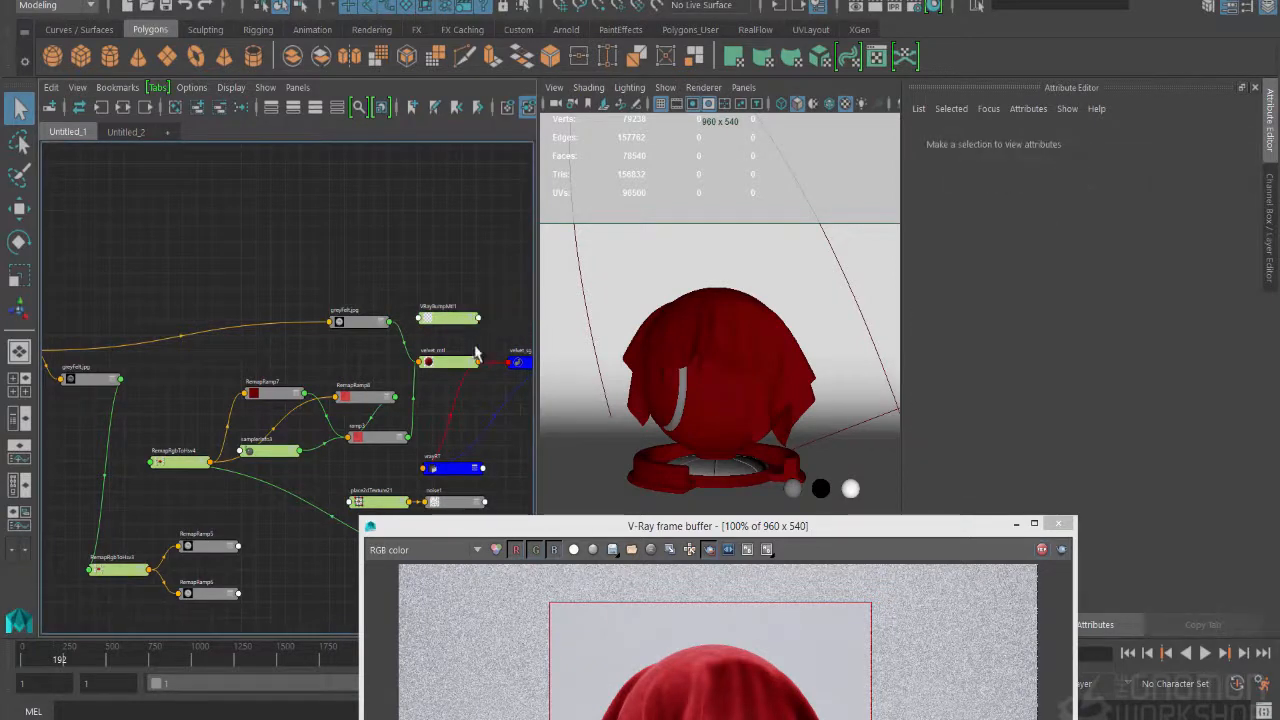
# Step: Assign velvet_mtl as VRayBumpMtl1's base material and solidFractal1 as its bump map
pyautogui.click(447, 320)
pyautogui.moveTo(443, 366); pyautogui.dragTo(1012, 340, button='middle')
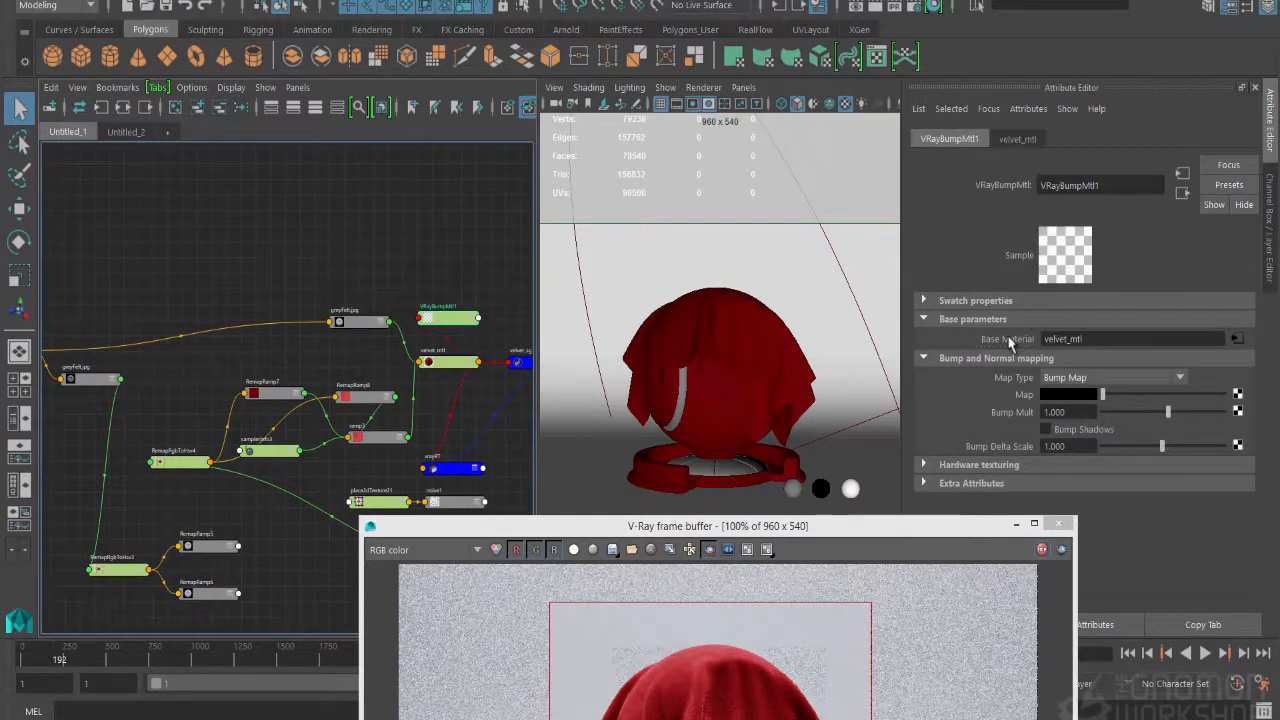
pyautogui.click(265, 396)
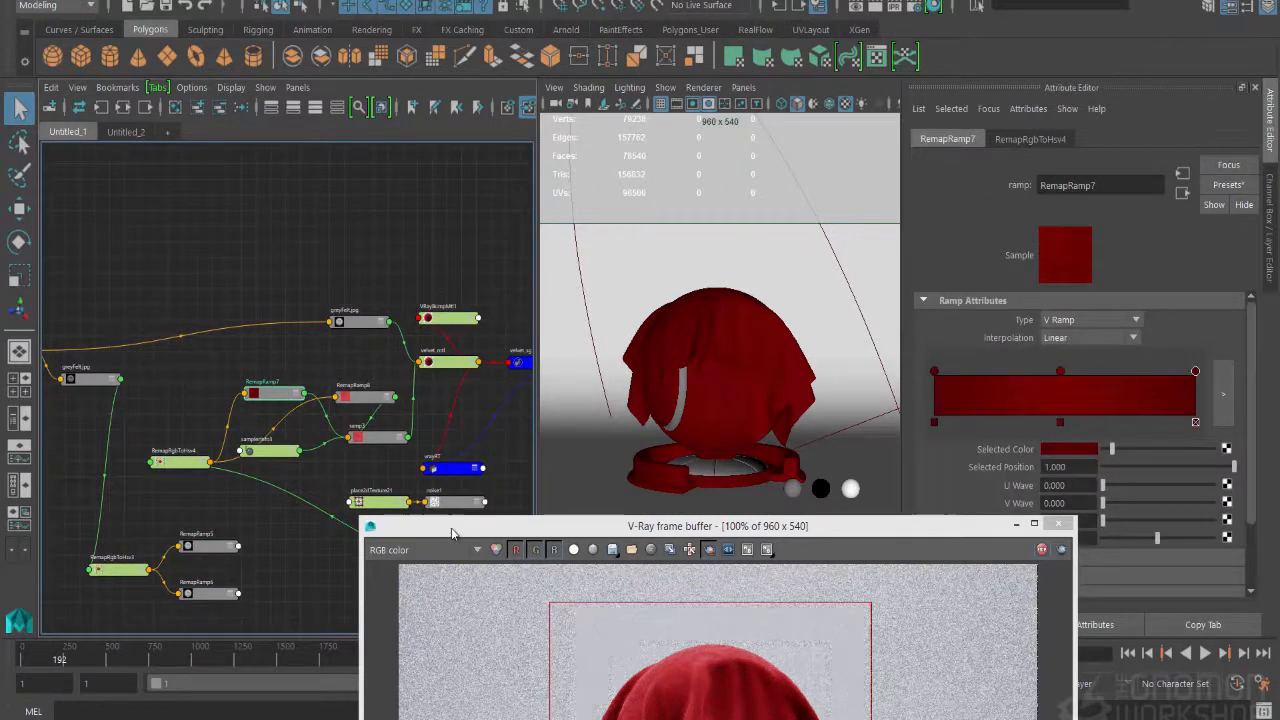
pyautogui.moveTo(456, 530); pyautogui.dragTo(540, 617)
pyautogui.click(480, 572)
pyautogui.click(445, 318)
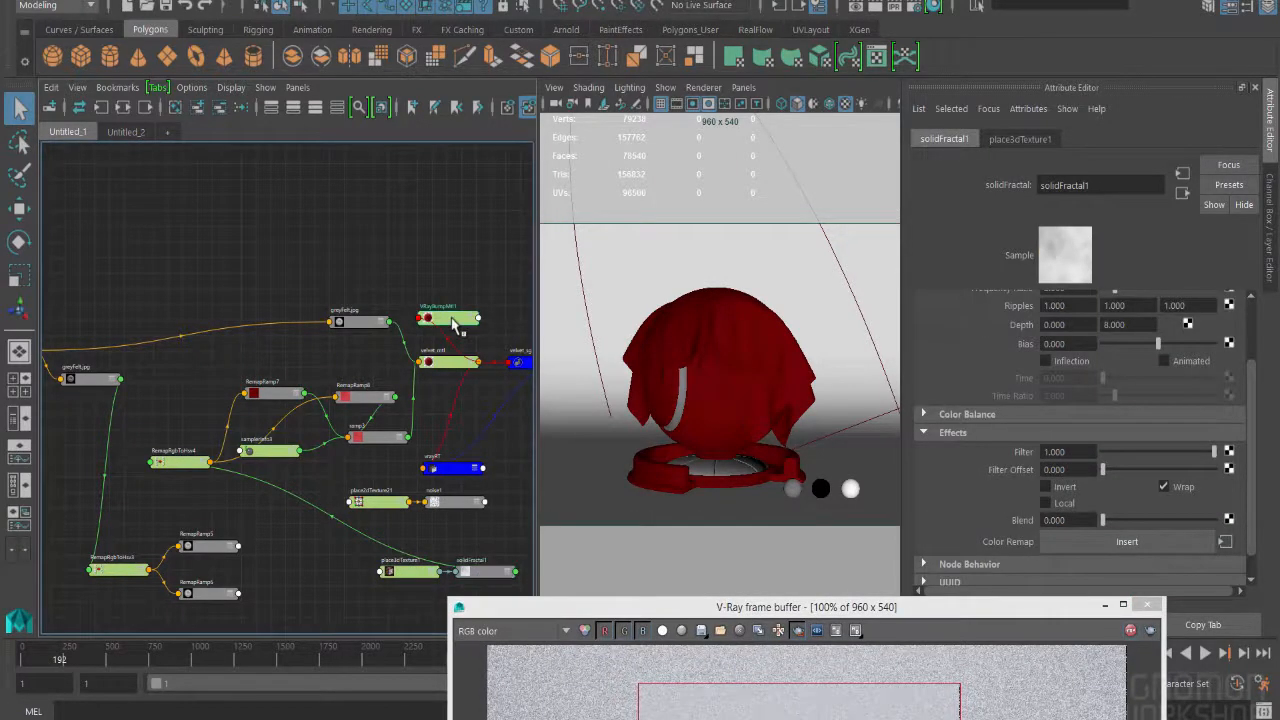
pyautogui.moveTo(480, 578); pyautogui.dragTo(1026, 398, button='middle')
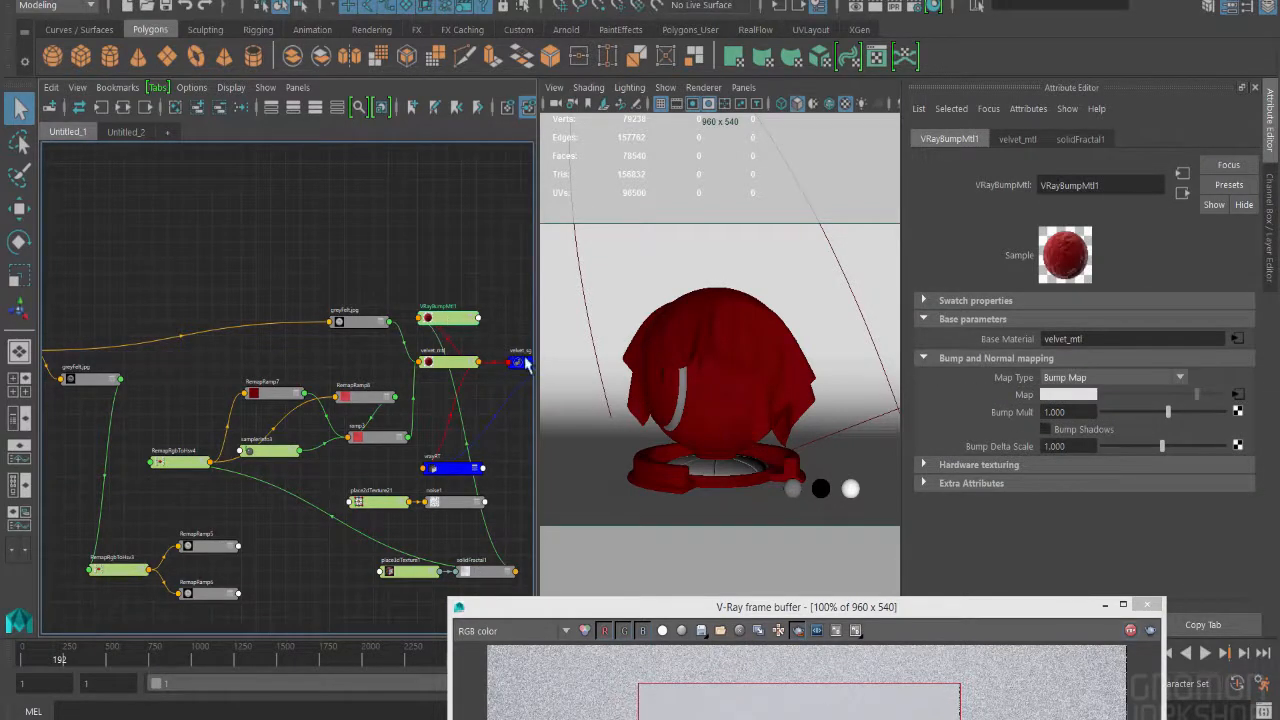
# Step: Connect VRayBumpMtl1 as the surface material of the velvet_sg shading group
pyautogui.click(519, 362)
pyautogui.moveTo(441, 316); pyautogui.dragTo(520, 362, button='middle')
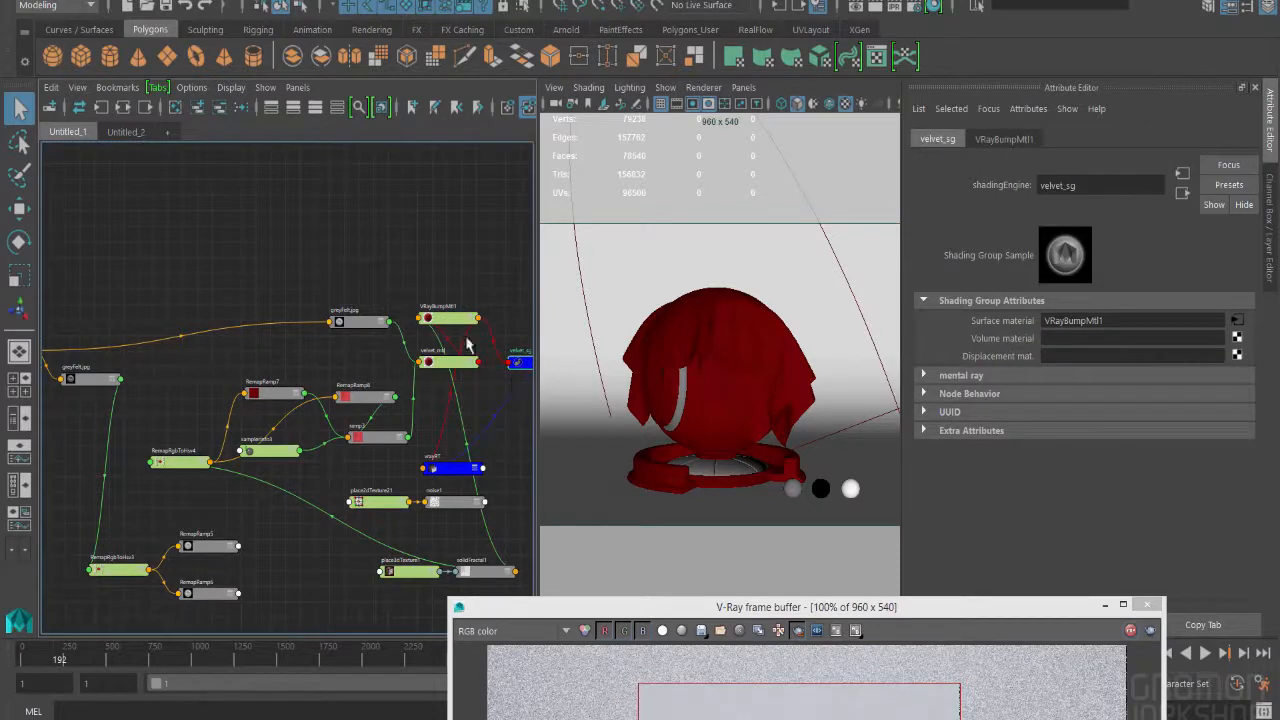
pyautogui.moveTo(718, 611); pyautogui.dragTo(718, 397)
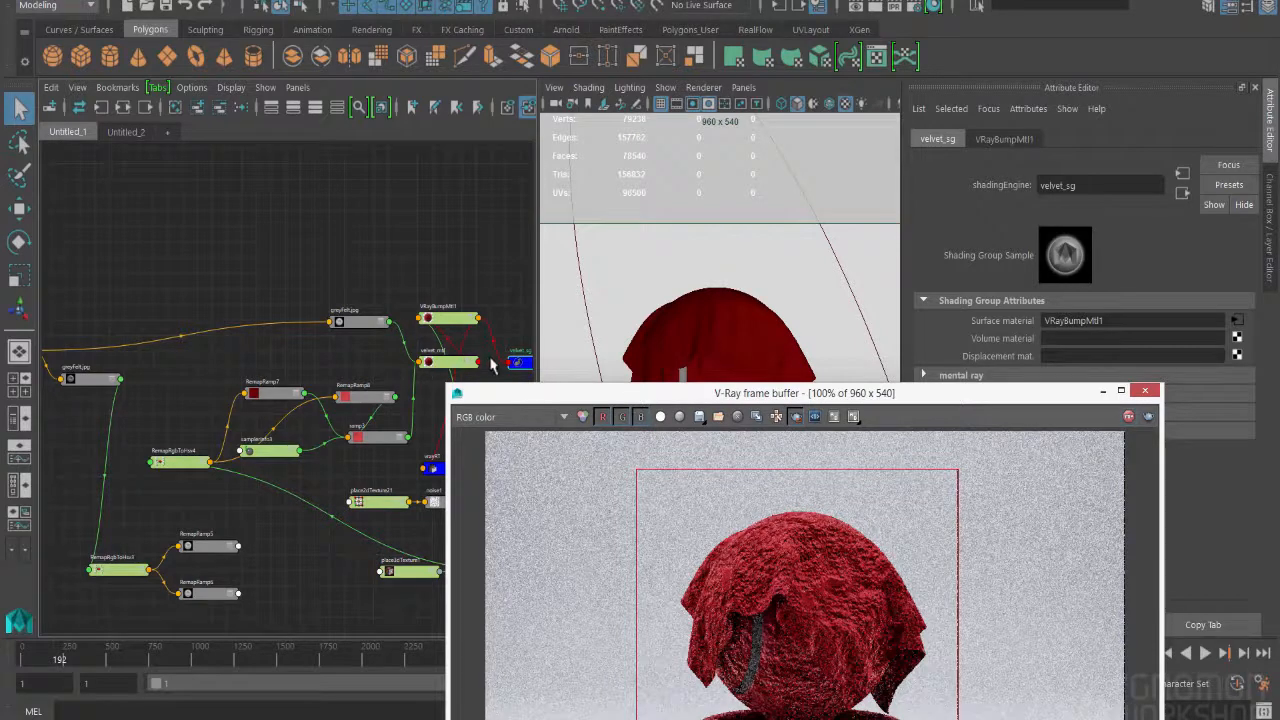
# Step: Set VRayBumpMtl1's Bump Mult to 0.005
pyautogui.click(458, 319)
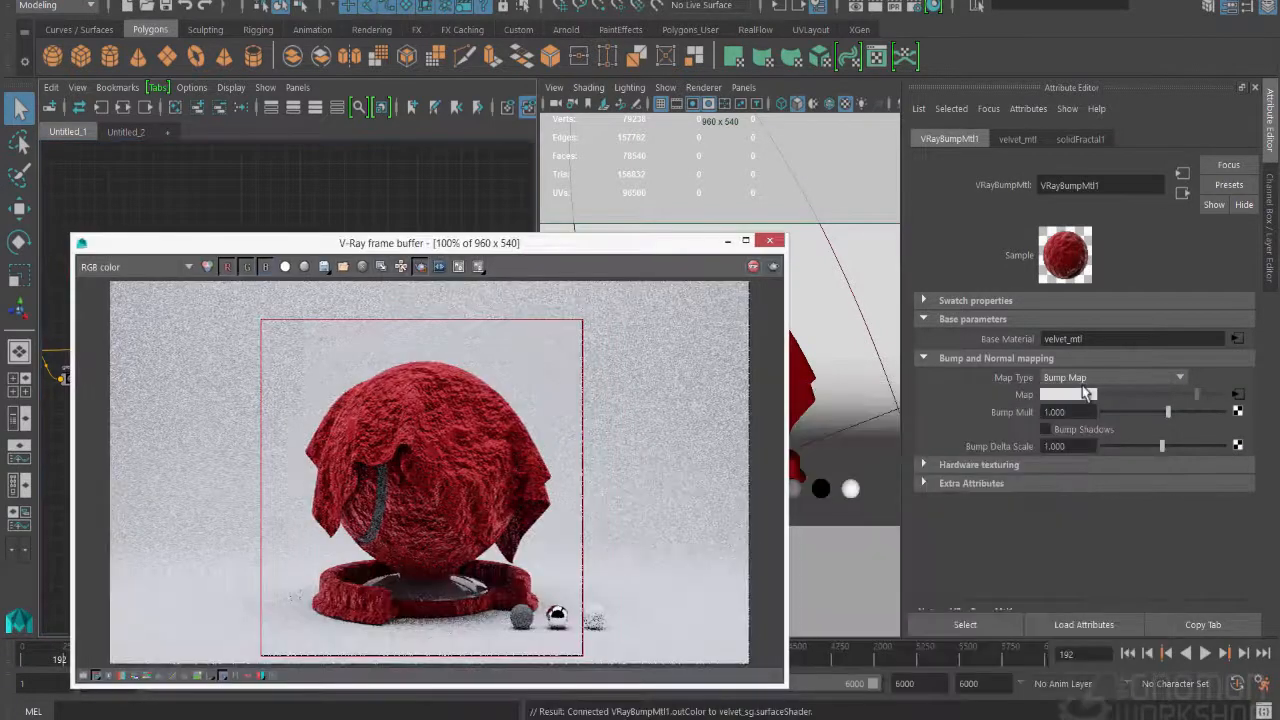
pyautogui.click(1071, 413)
pyautogui.write('.0')
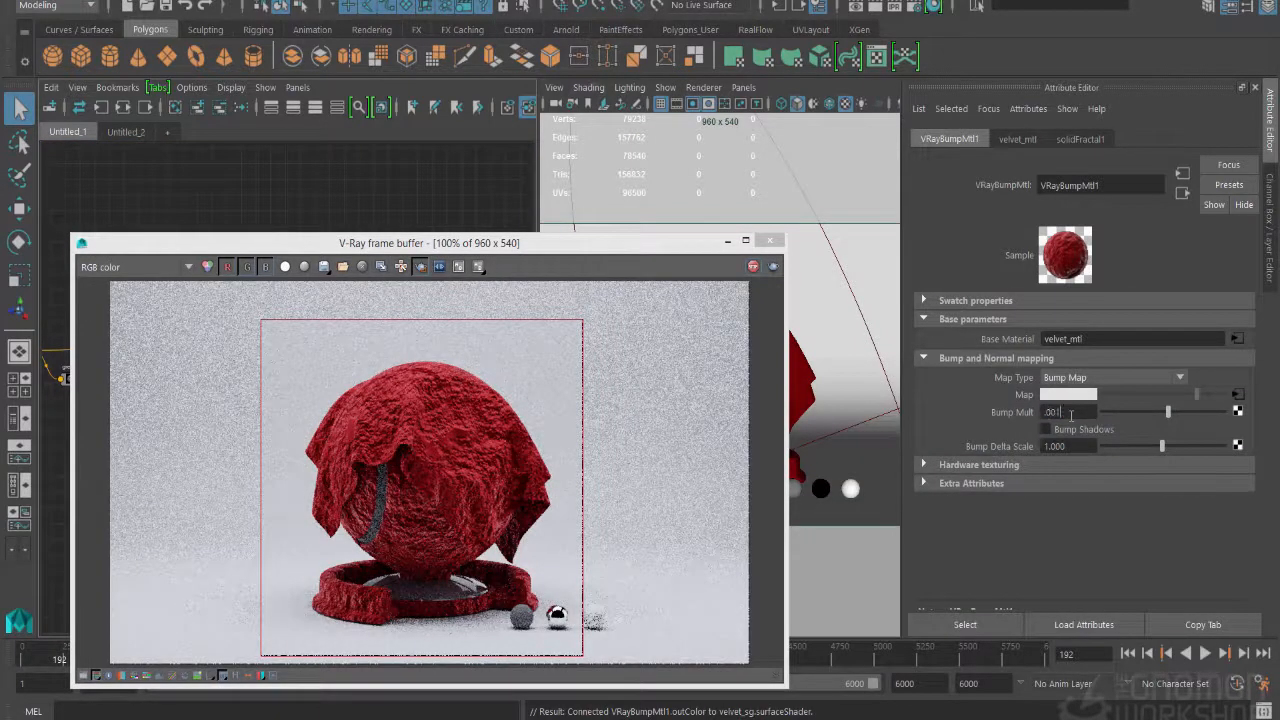
pyautogui.press('Return')
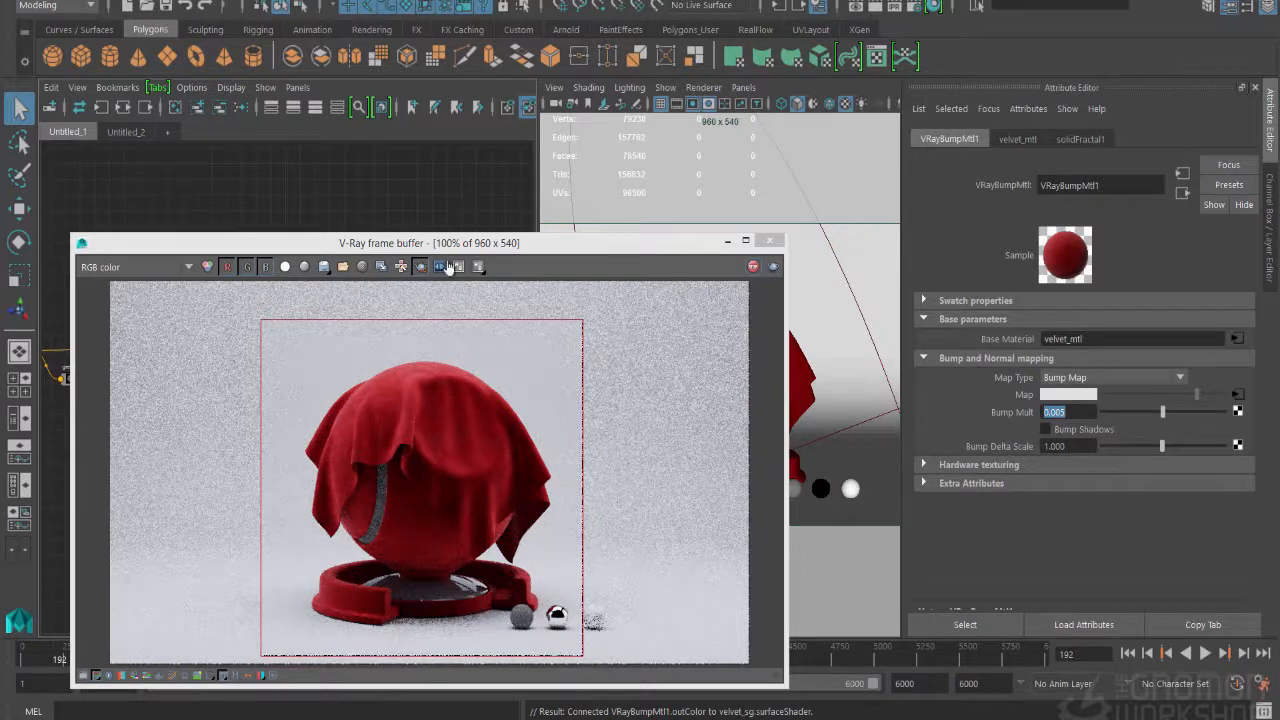
# Step: Graph VRayBumpMtl1's input and output connections as a tidy node network
pyautogui.moveTo(452, 250); pyautogui.dragTo(660, 487)
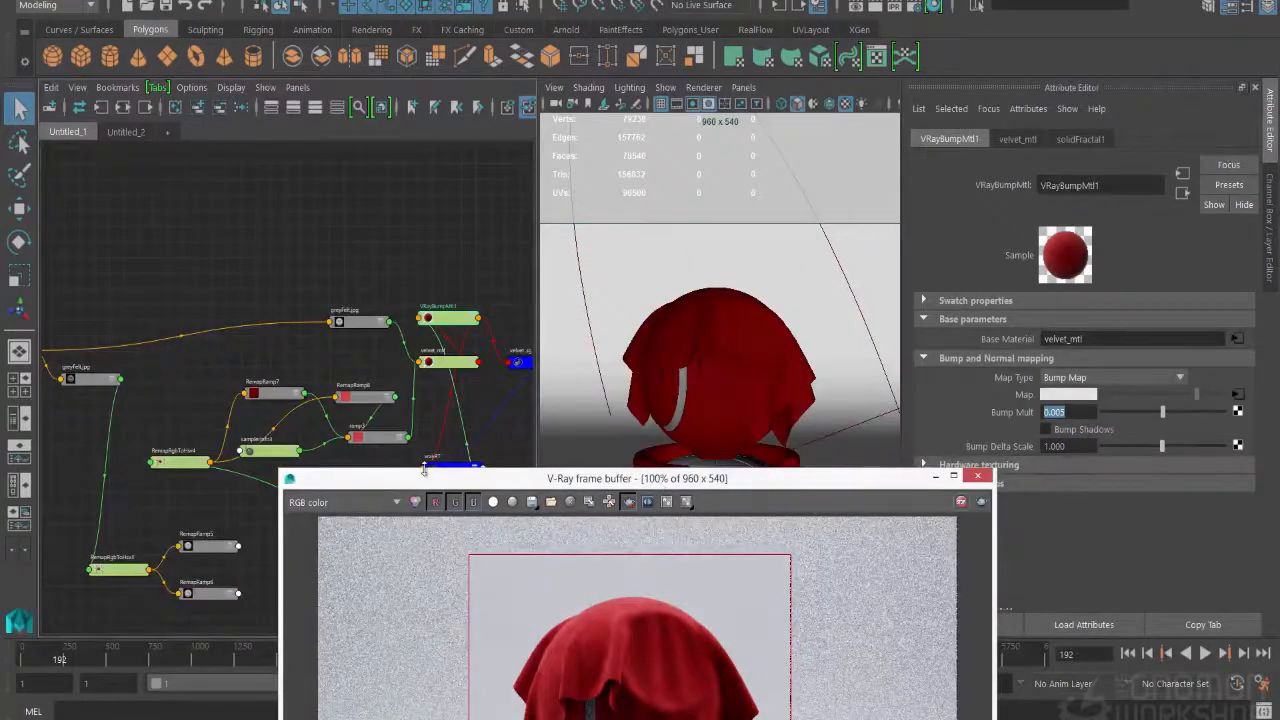
pyautogui.moveTo(424, 470); pyautogui.dragTo(631, 489)
pyautogui.click(122, 107)
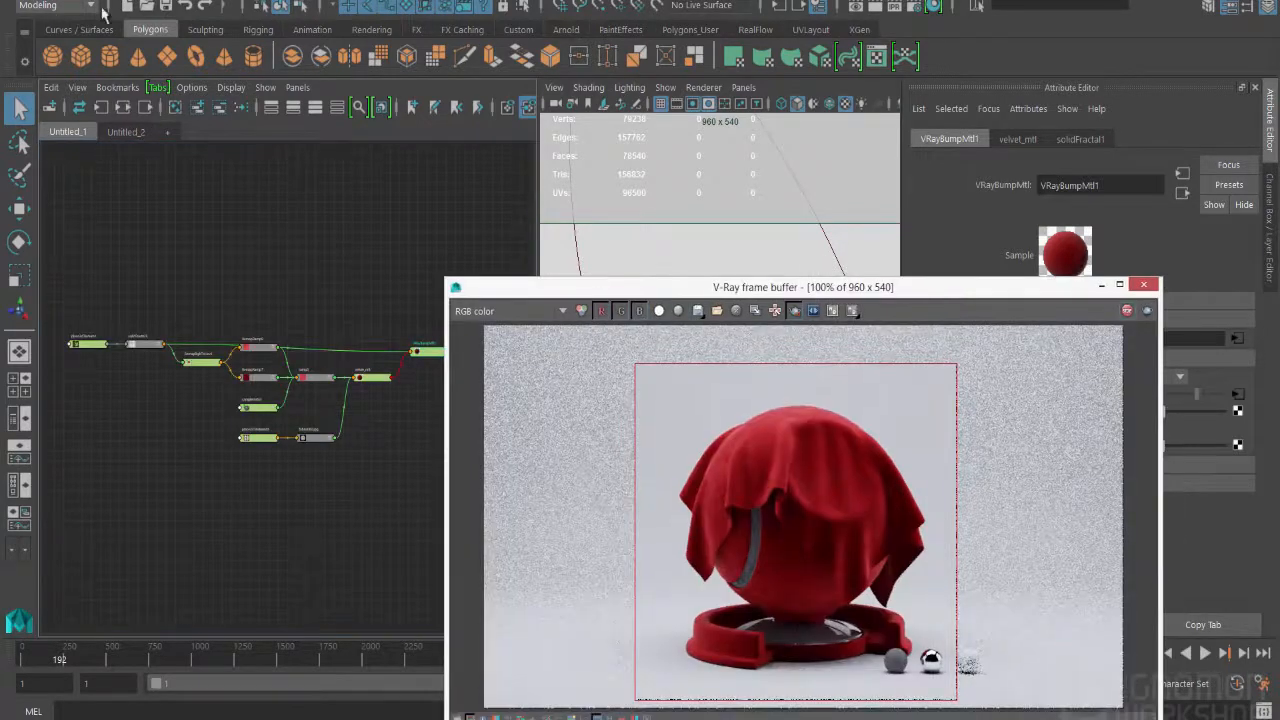
pyautogui.click(407, 383)
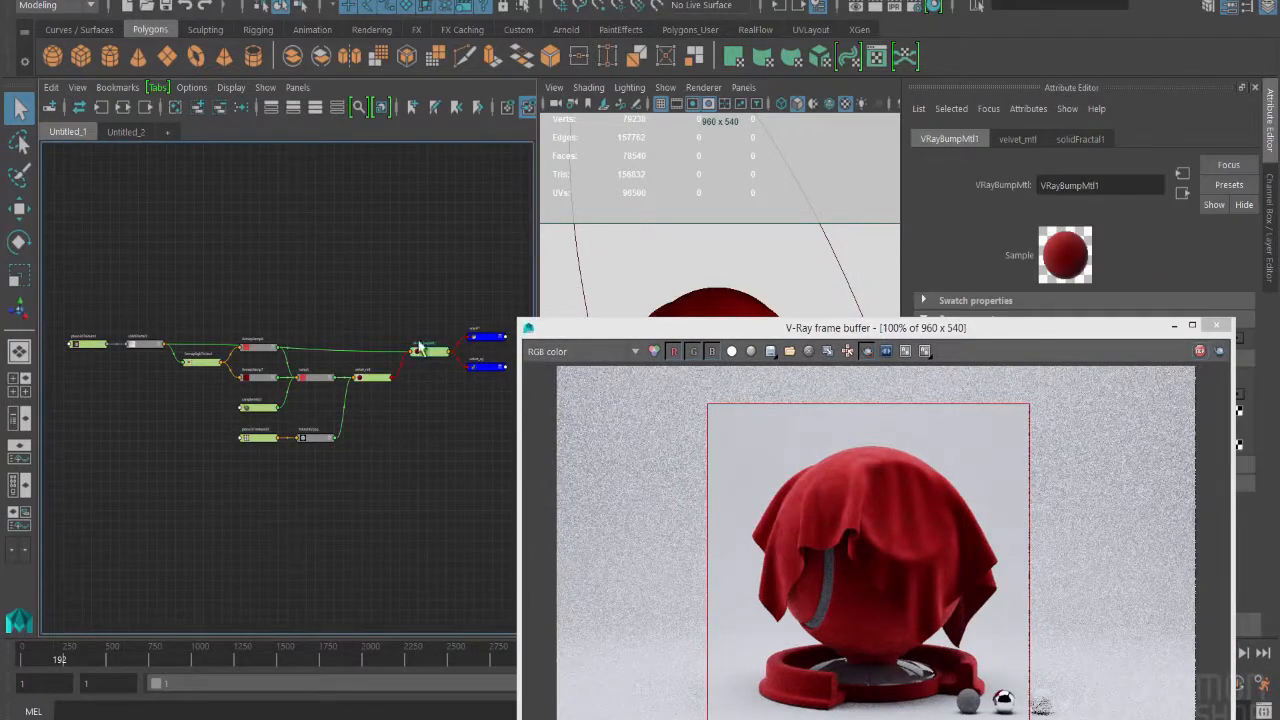
# Step: Duplicate velvet_mtl once together with its input graph using Duplicate Special
pyautogui.click(40, 1)
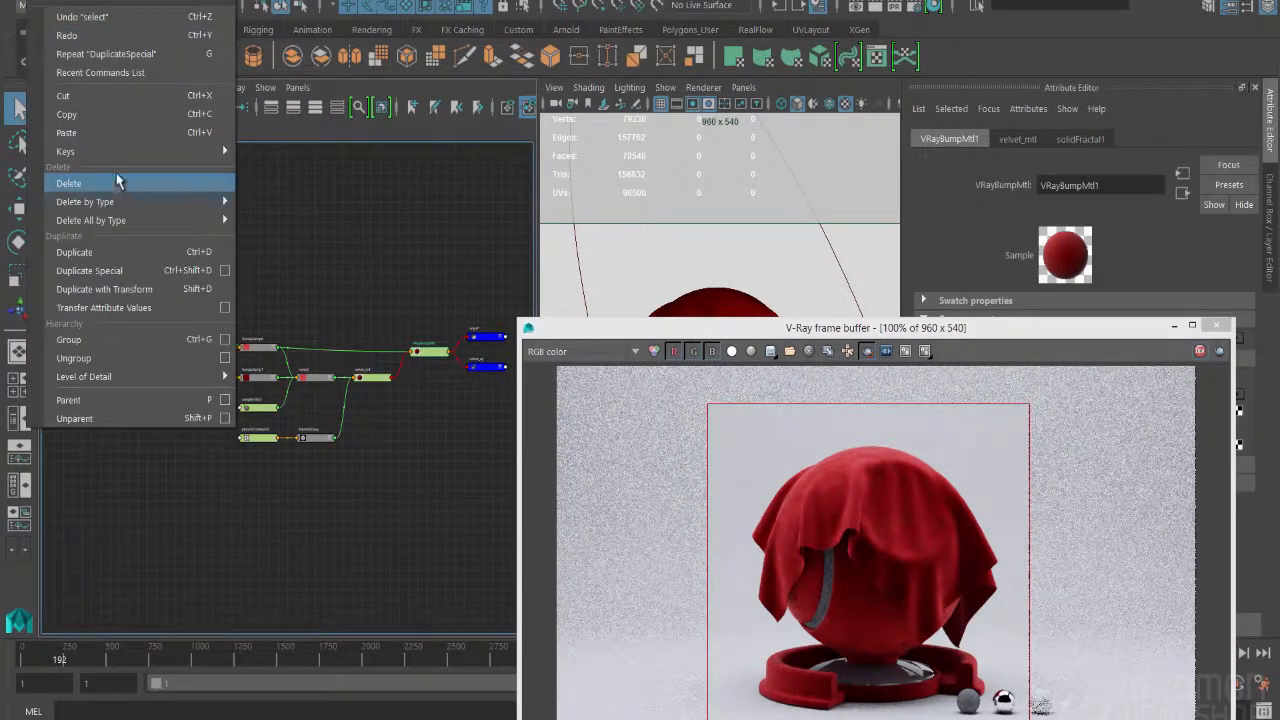
pyautogui.click(225, 270)
pyautogui.click(278, 346)
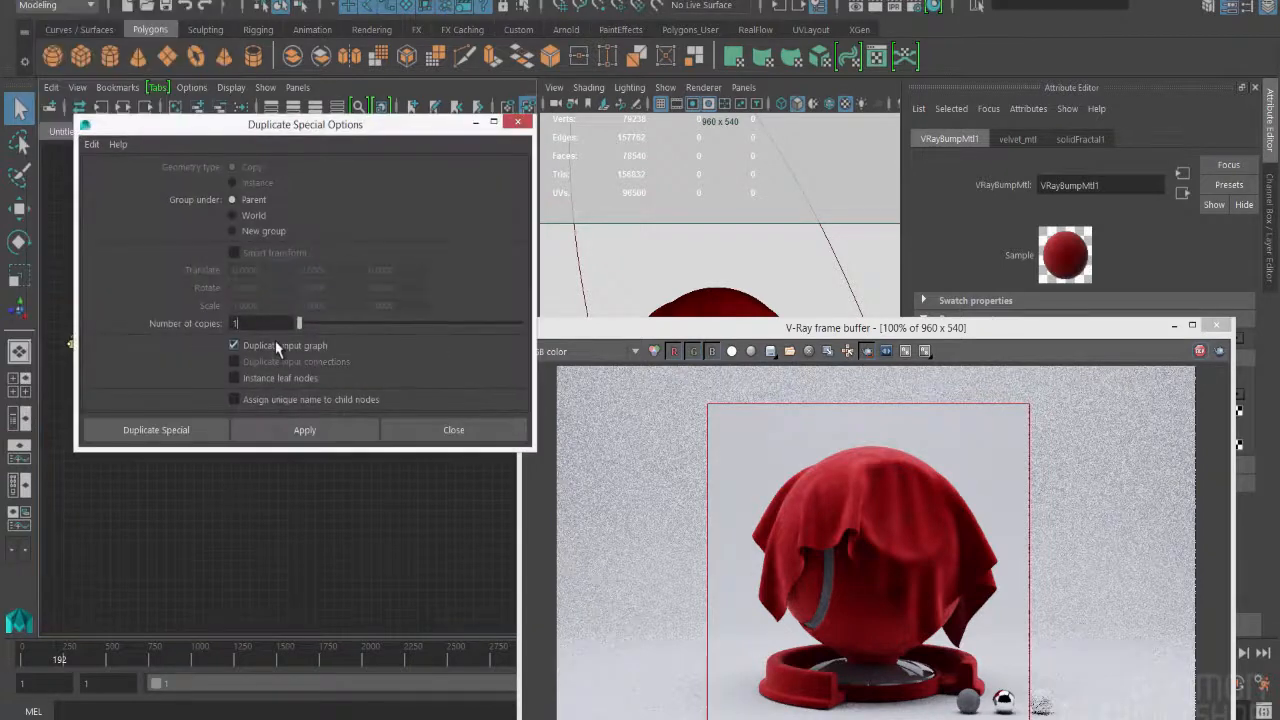
pyautogui.click(156, 430)
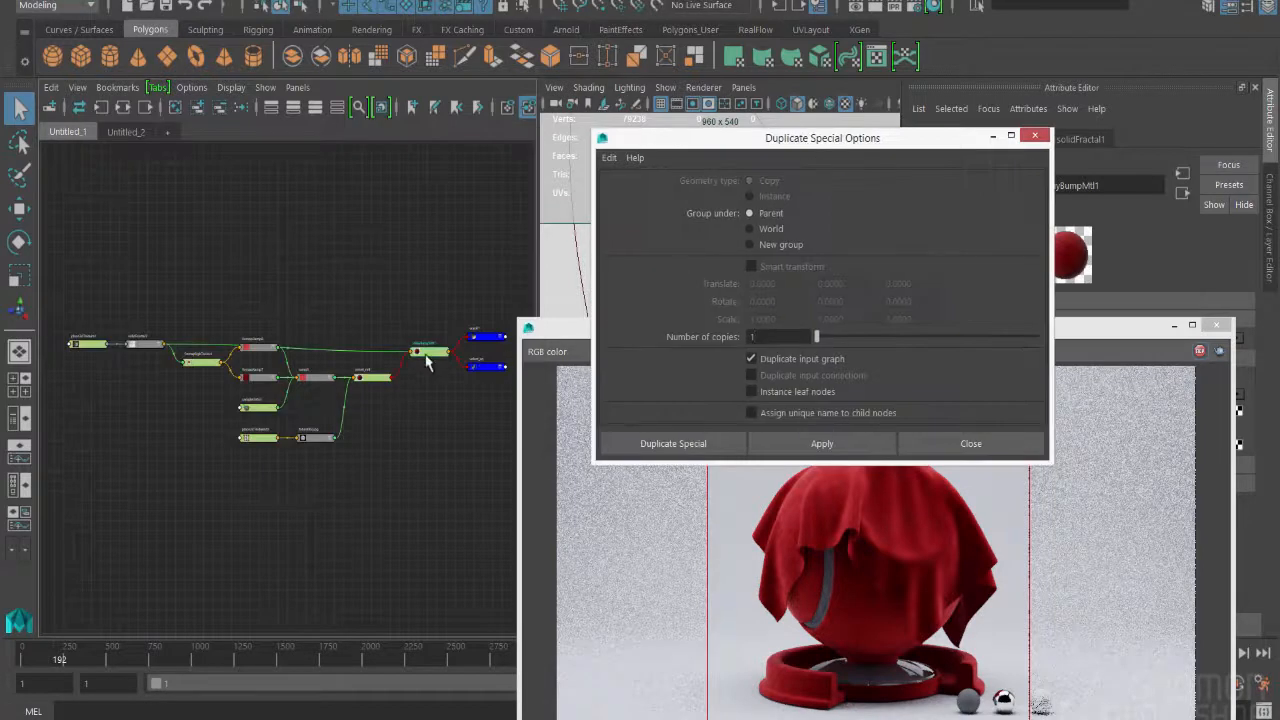
pyautogui.click(366, 377)
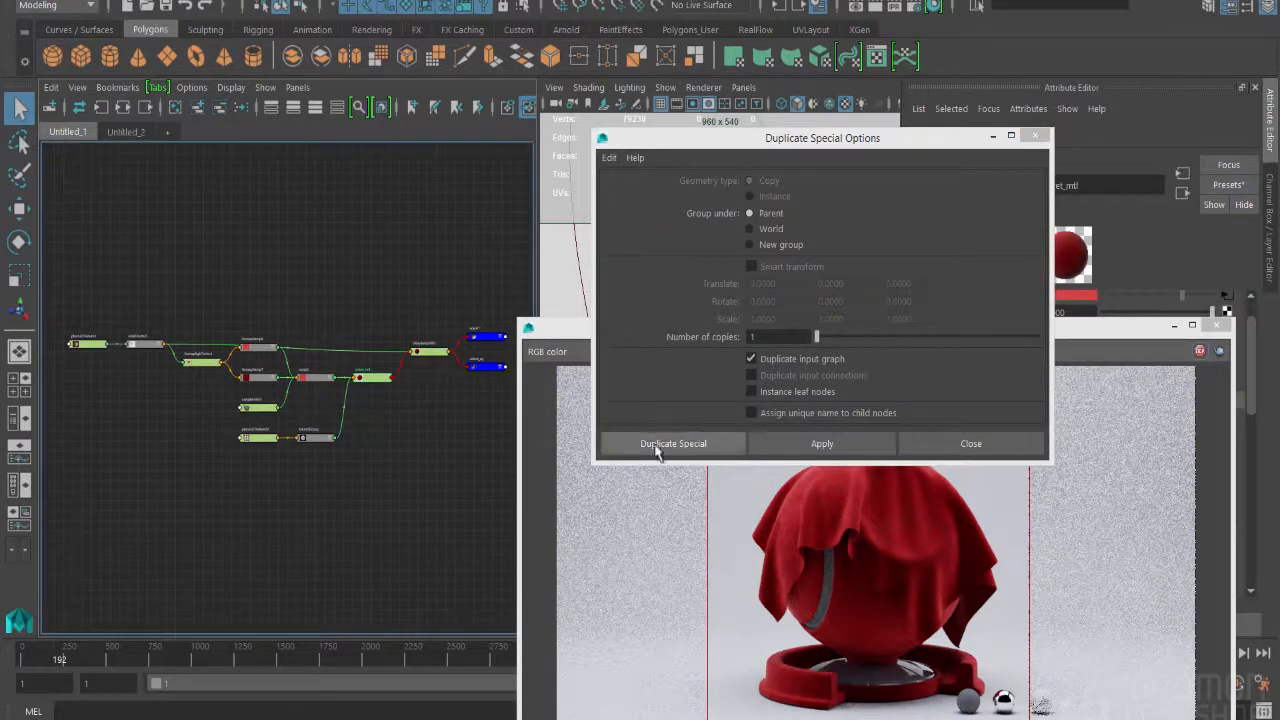
pyautogui.click(647, 444)
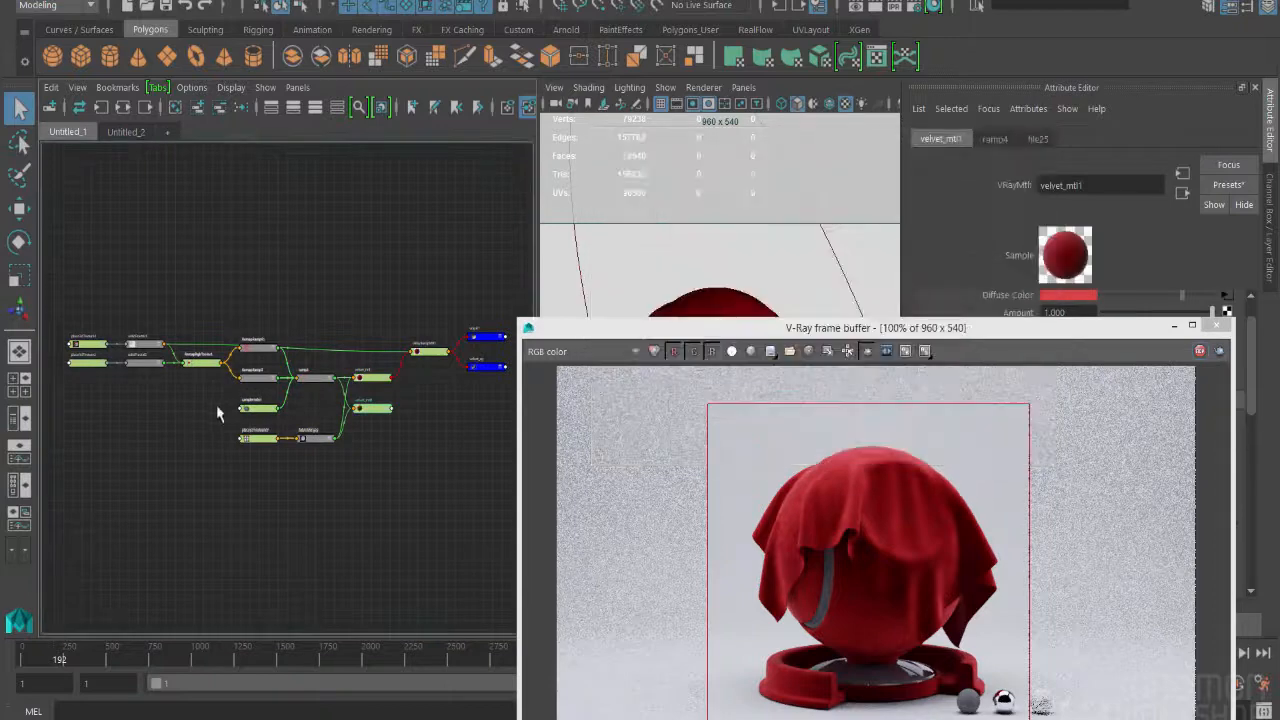
# Step: Assign the duplicated velvet_mtl1 to the shader ball's base, sphere and draped cloth, and graph its input and output connections
pyautogui.moveTo(612, 330); pyautogui.dragTo(598, 522)
pyautogui.click(650, 473)
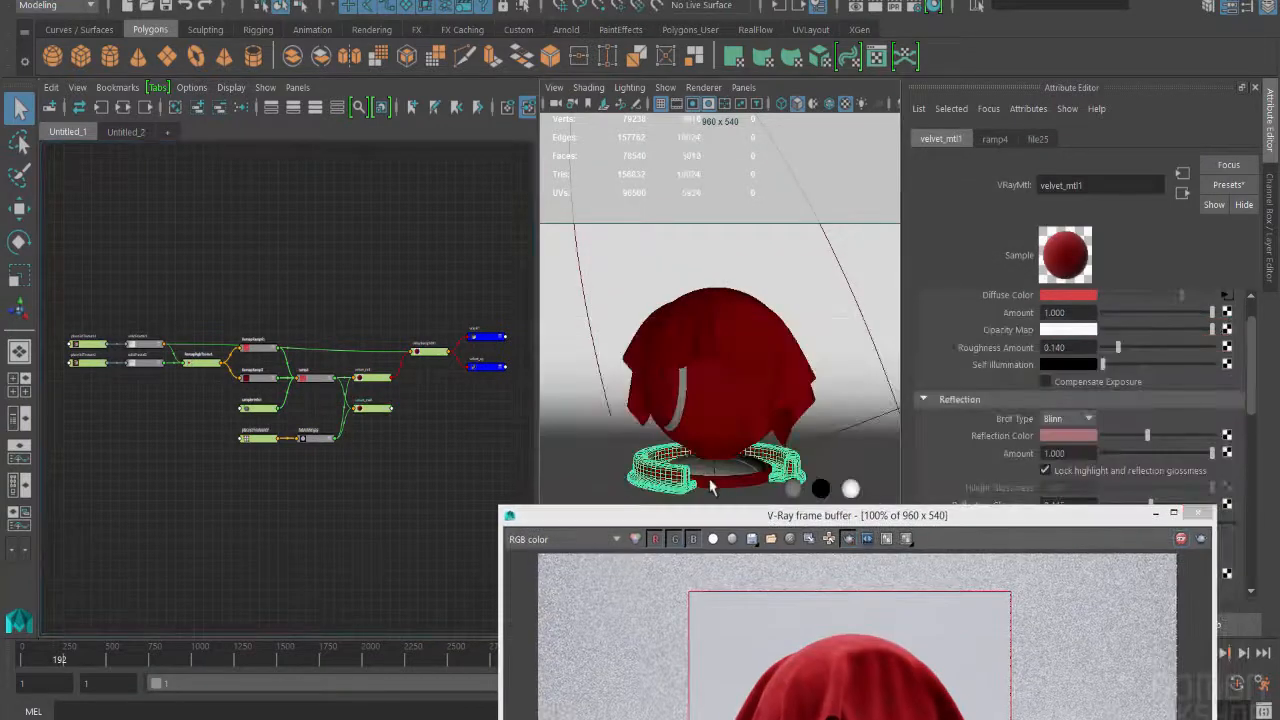
pyautogui.keyDown('shift'); pyautogui.click(711, 482); pyautogui.keyUp('shift')
pyautogui.keyDown('shift'); pyautogui.click(718, 422); pyautogui.keyUp('shift')
pyautogui.keyDown('shift'); pyautogui.click(739, 380); pyautogui.keyUp('shift')
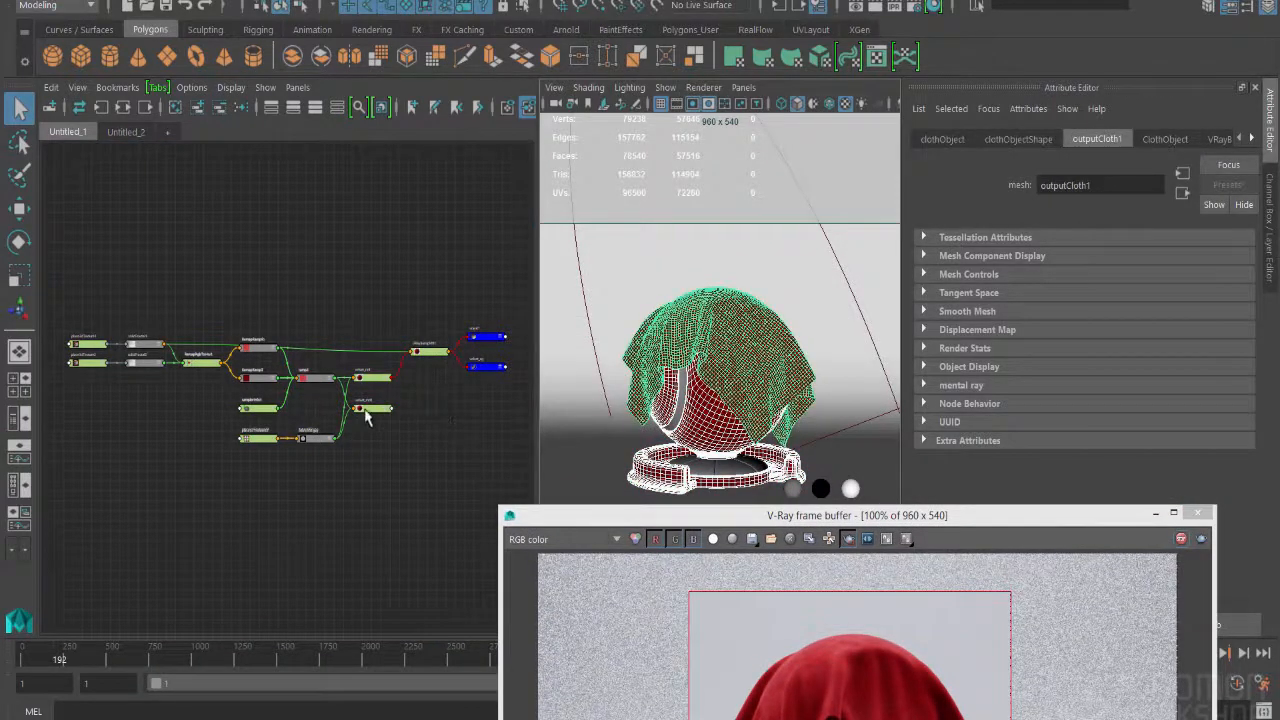
pyautogui.moveTo(370, 418); pyautogui.dragTo(368, 365, button='right')
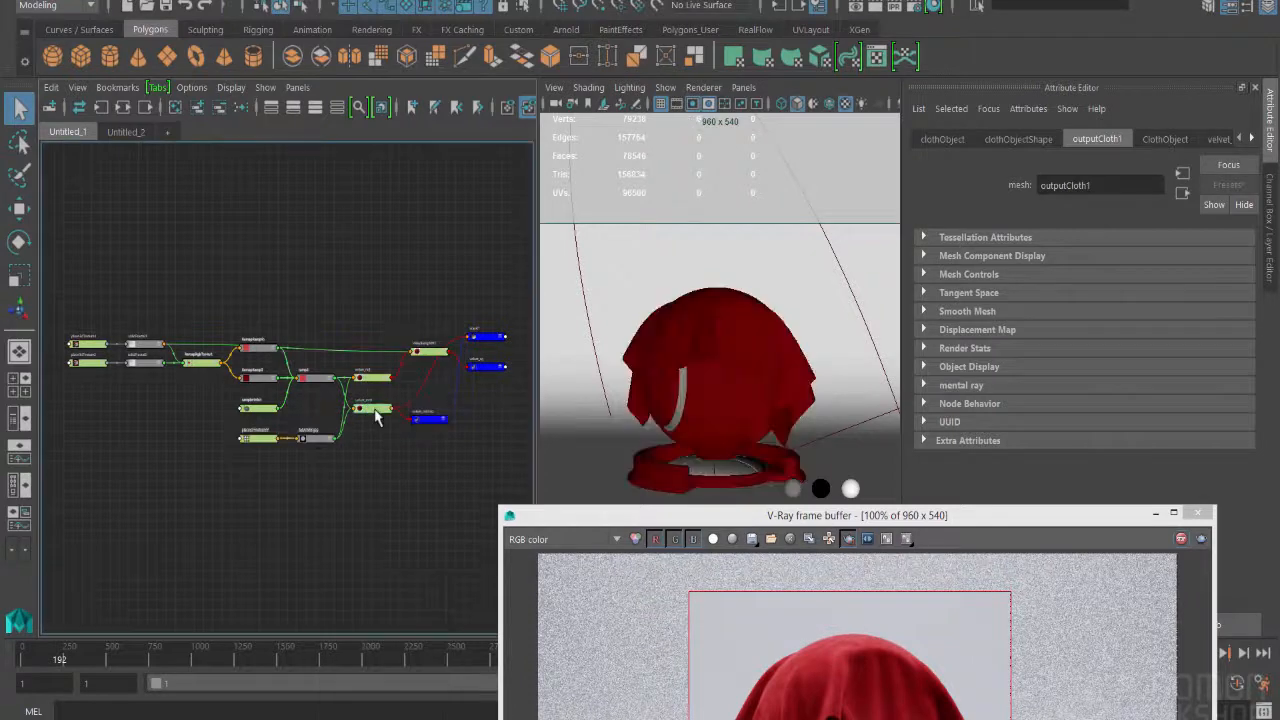
pyautogui.click(122, 107)
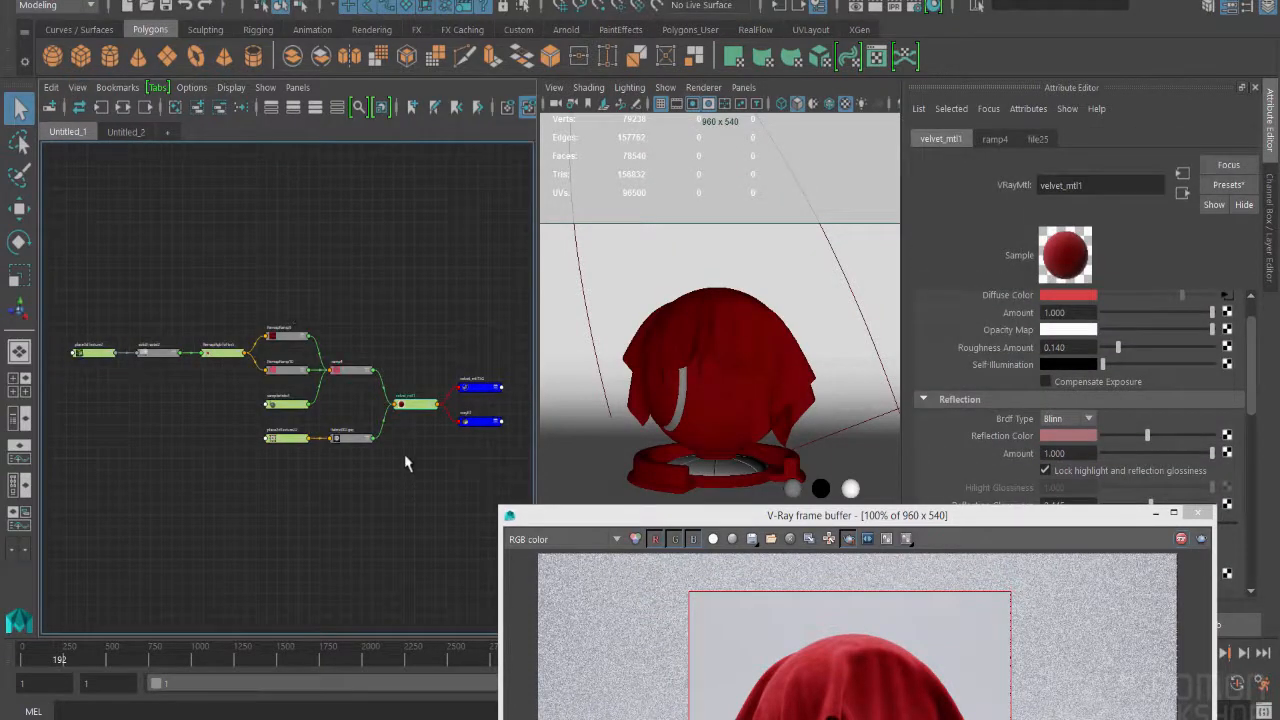
# Step: Rename the duplicate's shading group silky_sg and its material silky_mtl
pyautogui.scroll(3, 406, 440)
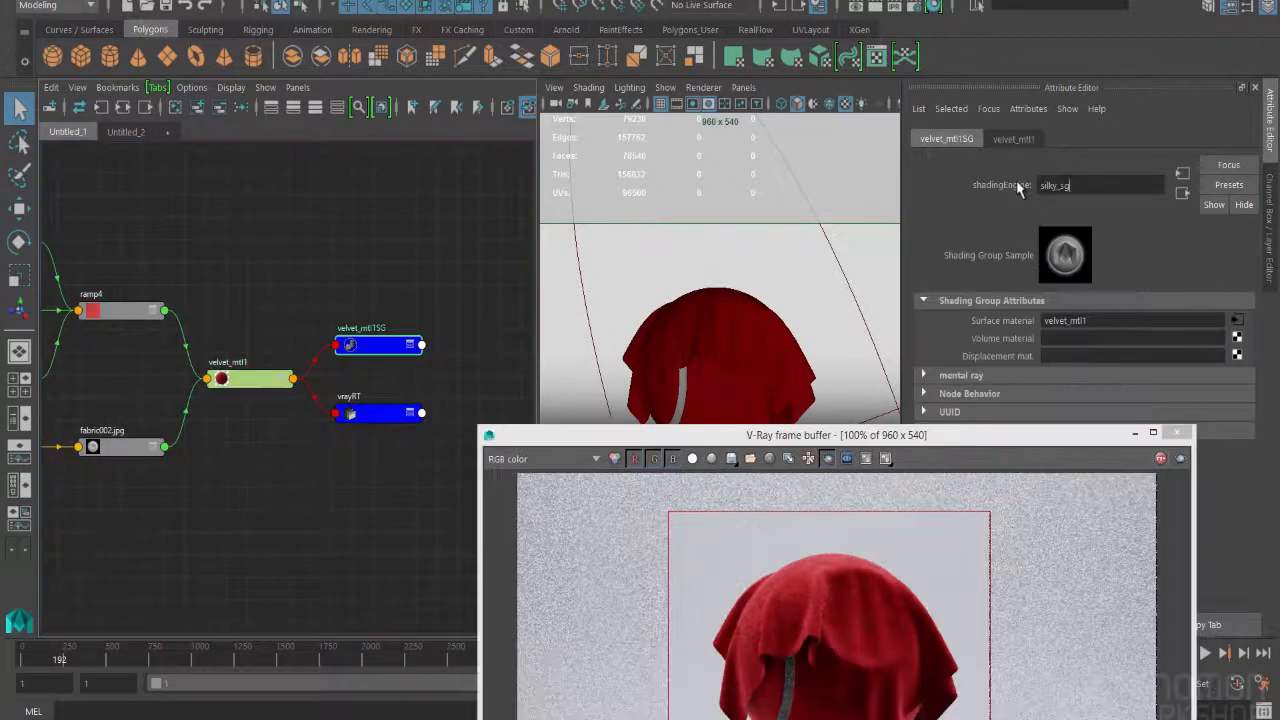
pyautogui.press('Return')
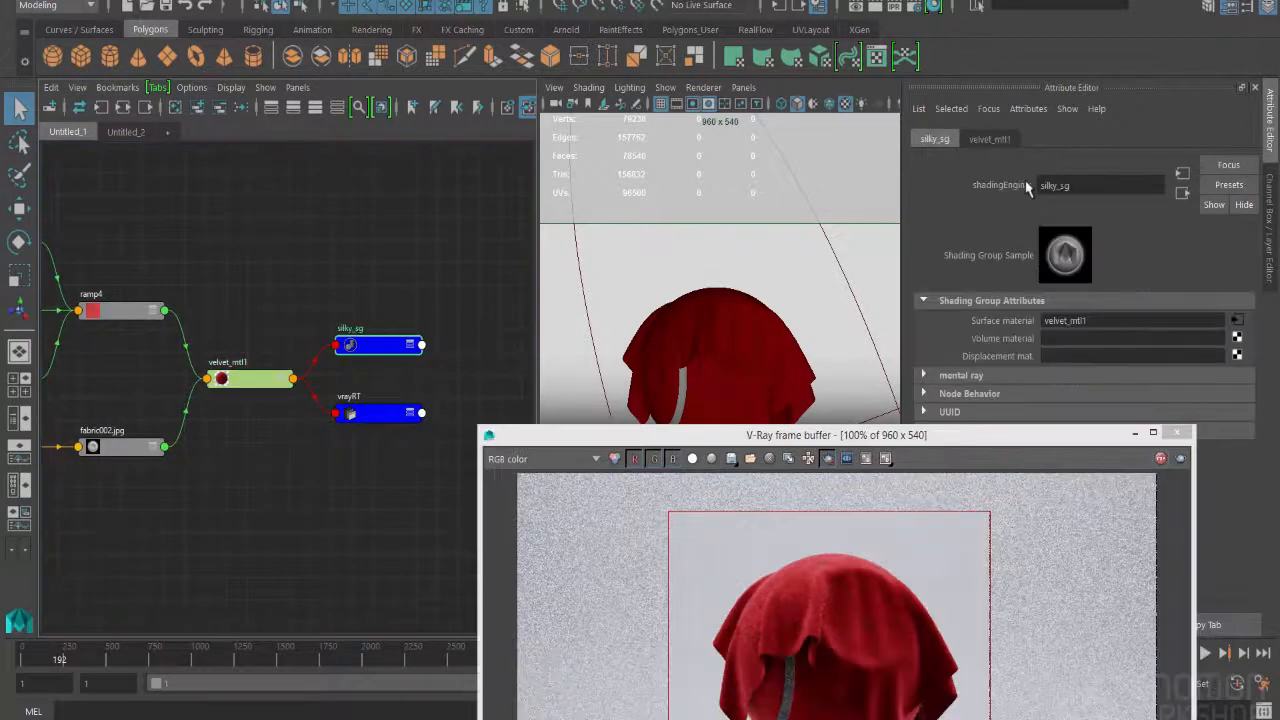
pyautogui.click(240, 381)
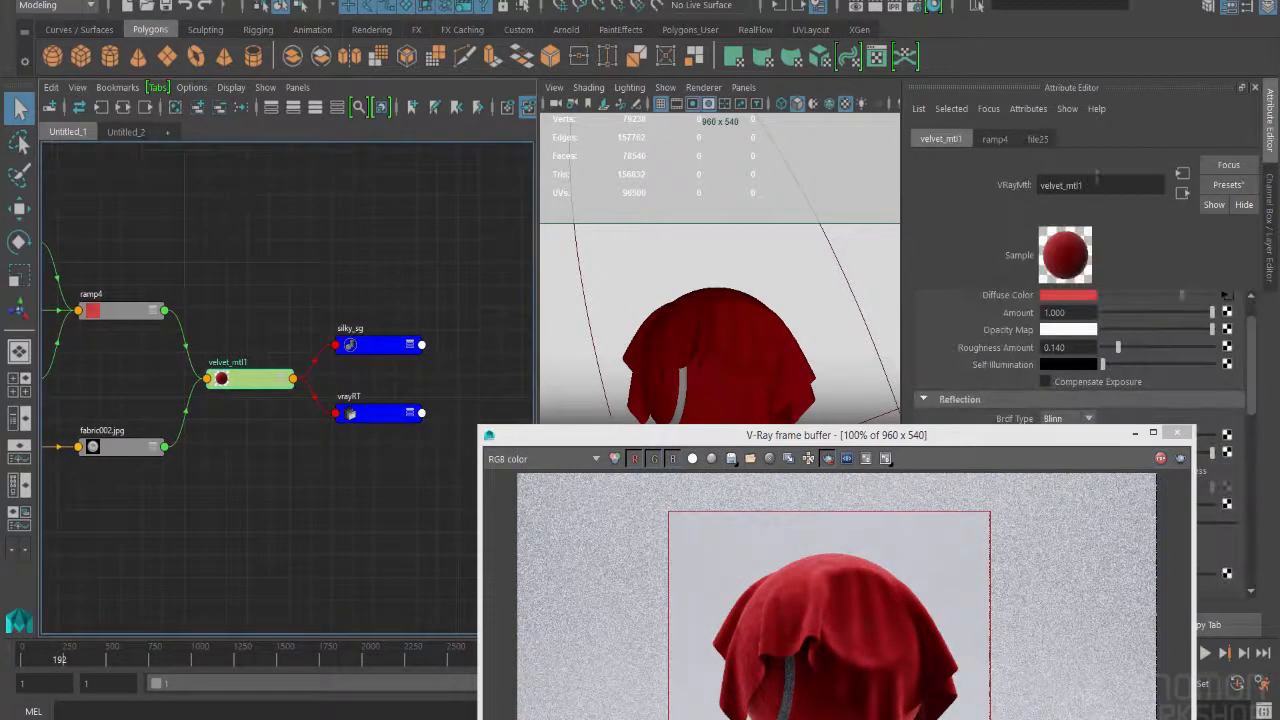
pyautogui.moveTo(1098, 184); pyautogui.dragTo(928, 181)
pyautogui.write('silky_mtl')
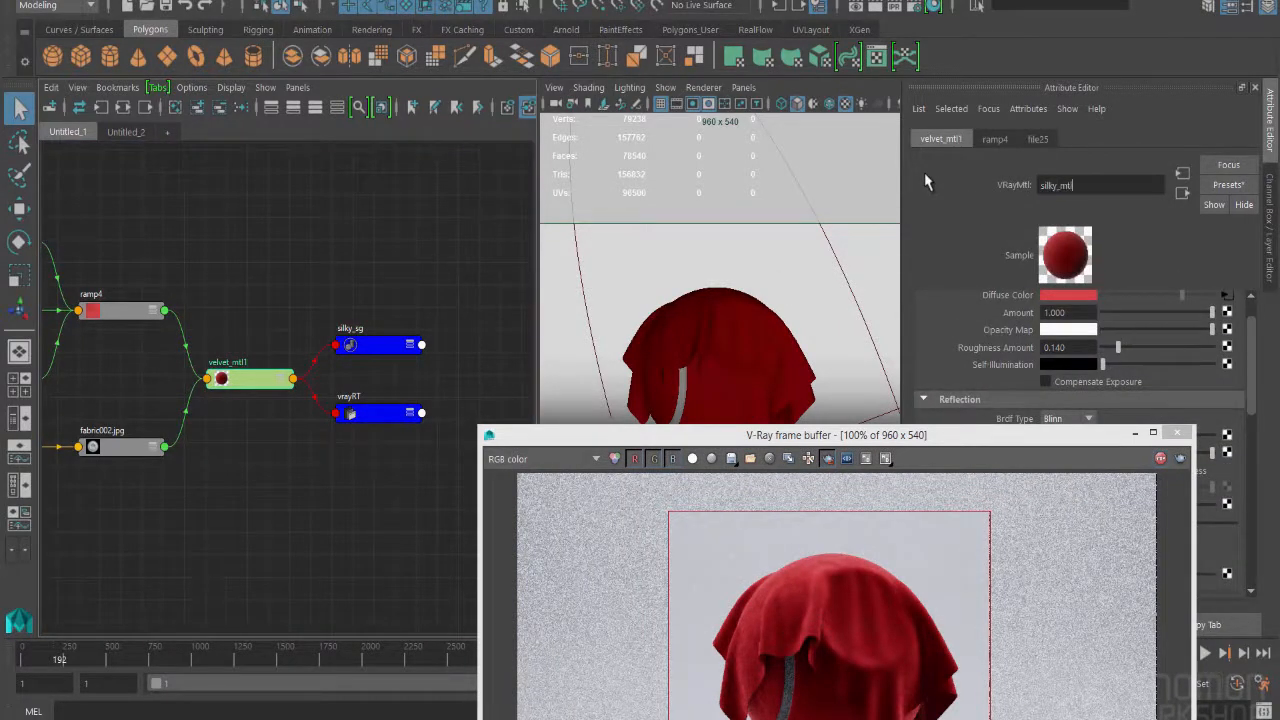
pyautogui.press('Return')
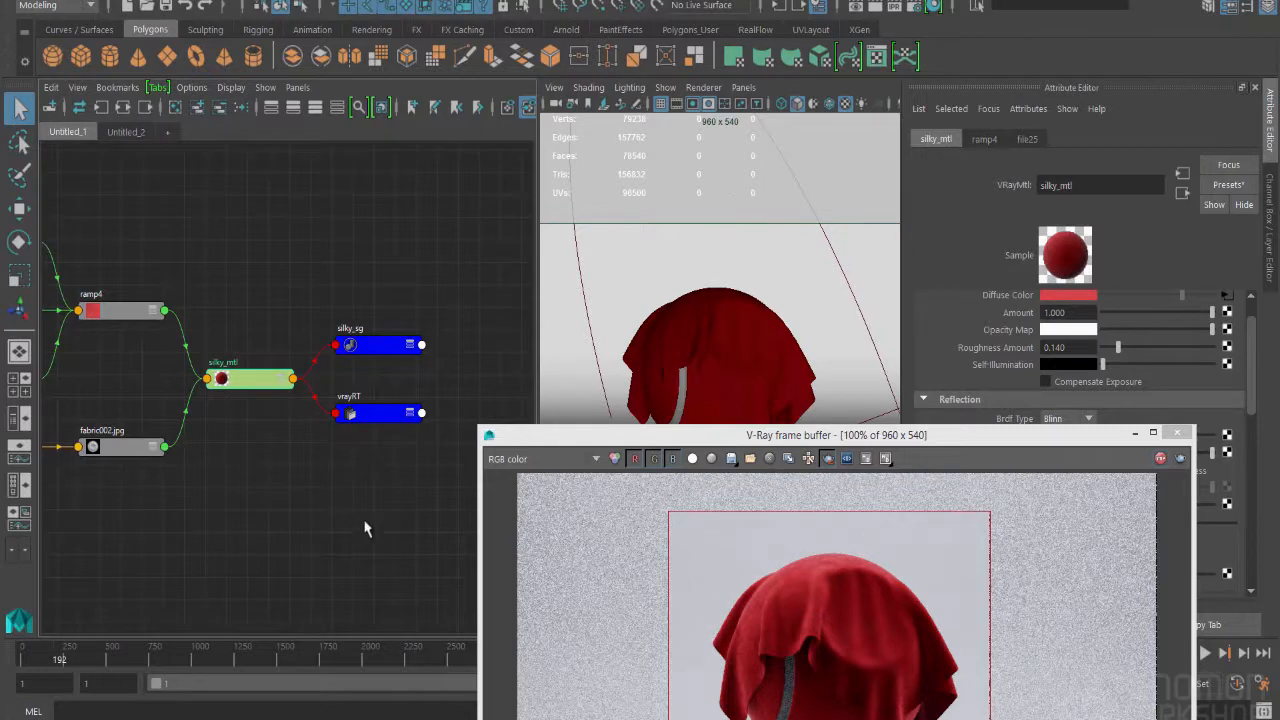
# Step: Delete place3dTexture2, solidFractal2, RemapRgbToHsv5, RemapRamp9 and RemapRamp10 from silky_mtl's network, keeping ramp4 and samplerInfo4
pyautogui.click(324, 455)
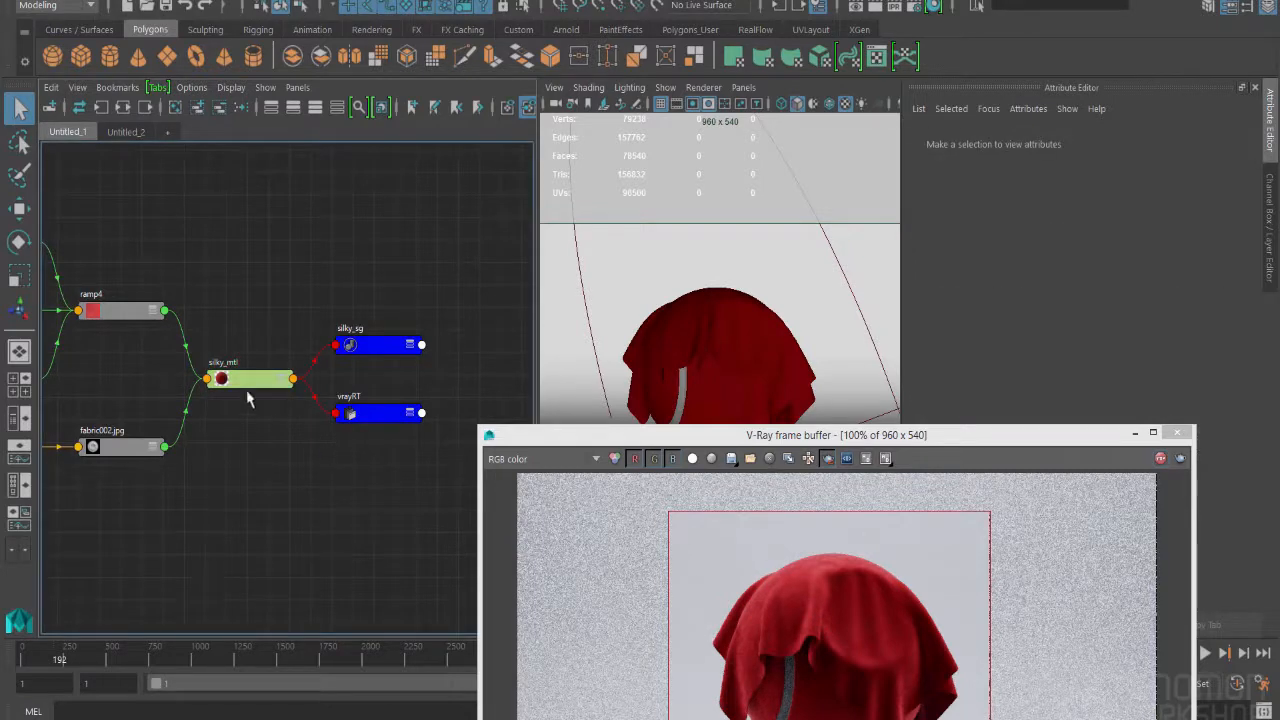
pyautogui.keyDown('alt'); pyautogui.moveTo(197, 347); pyautogui.dragTo(331, 338, button='middle'); pyautogui.keyUp('alt')
pyautogui.click(378, 388)
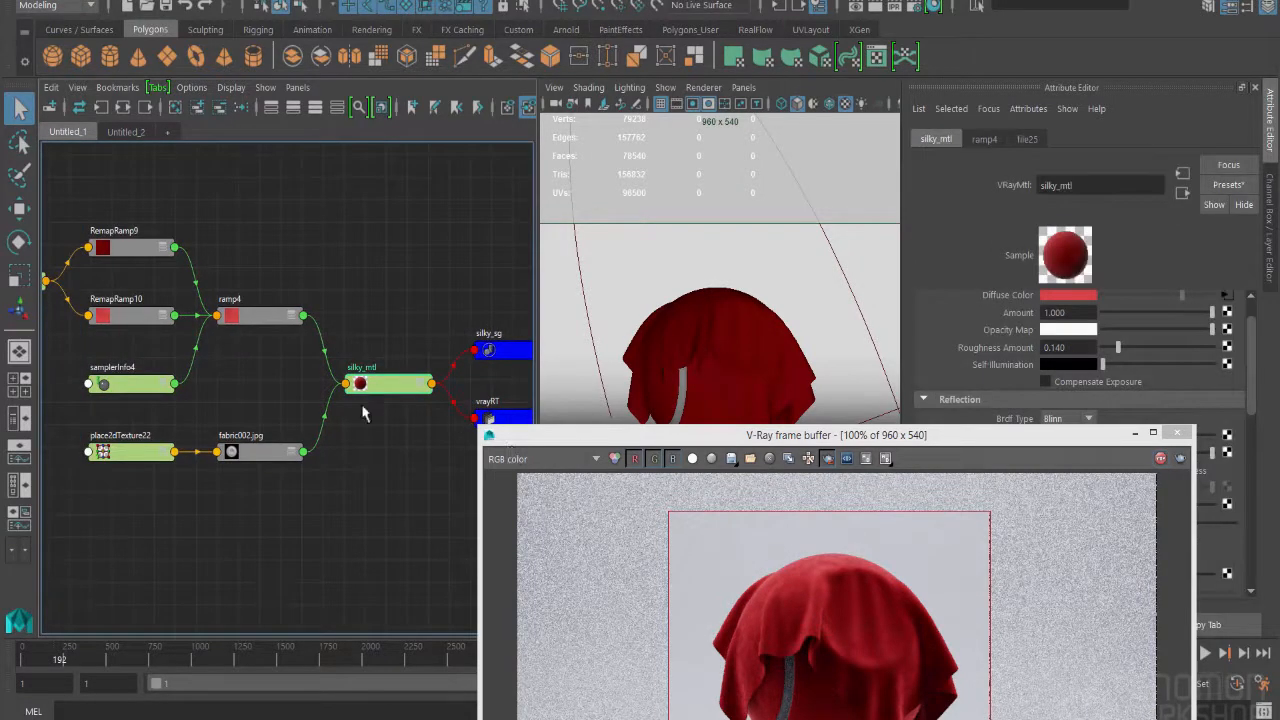
pyautogui.keyDown('alt'); pyautogui.moveTo(90, 320); pyautogui.dragTo(300, 372, button='middle'); pyautogui.keyUp('alt')
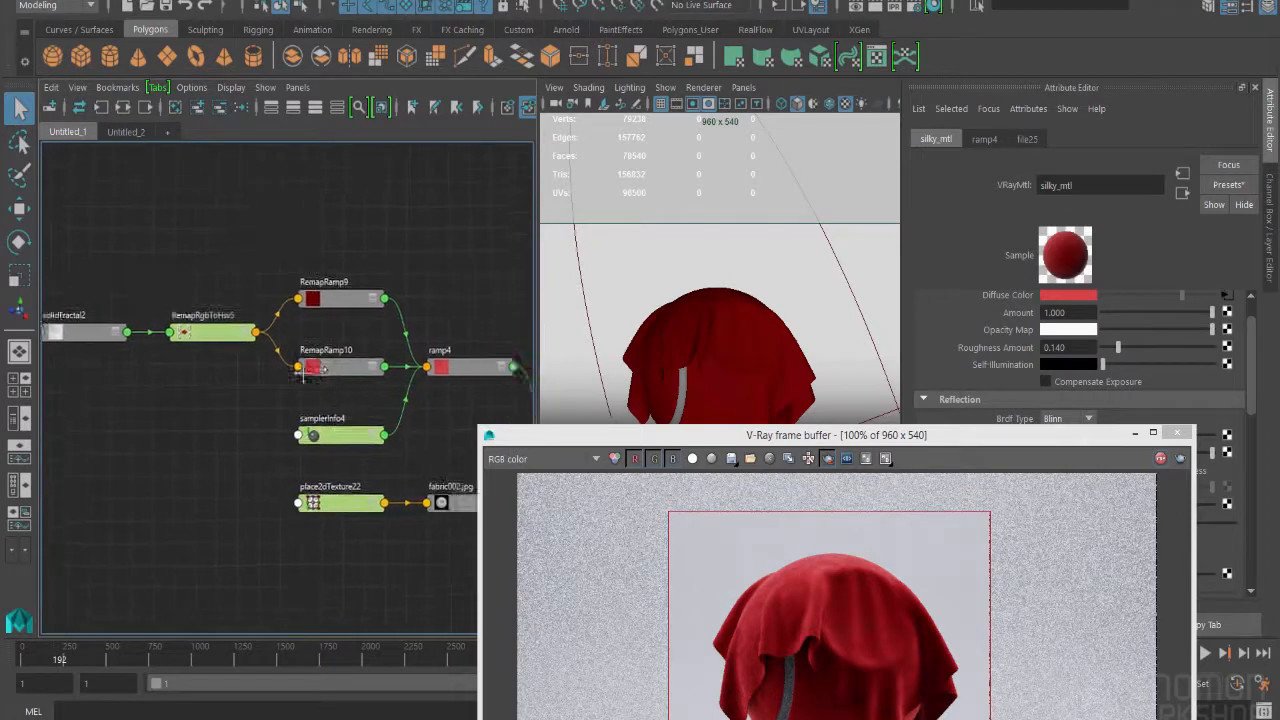
pyautogui.click(296, 372)
pyautogui.click(428, 375)
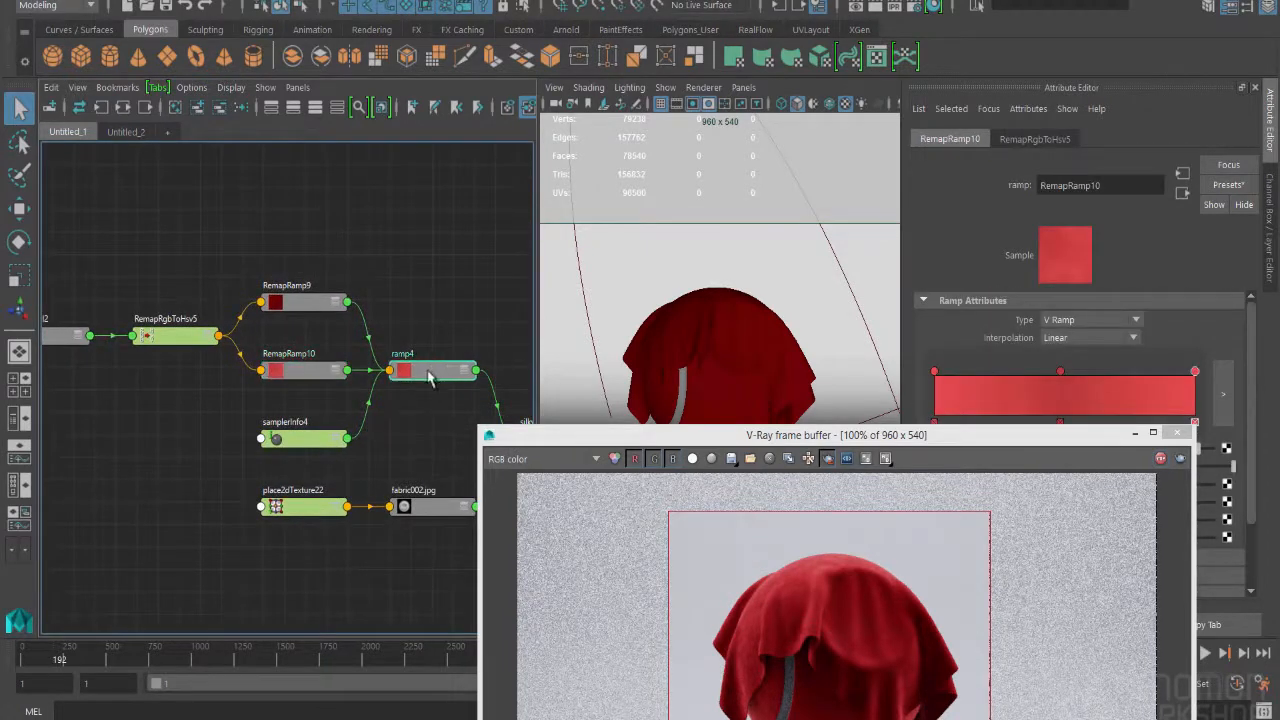
pyautogui.keyDown('alt'); pyautogui.moveTo(224, 343); pyautogui.dragTo(335, 335, button='middle'); pyautogui.keyUp('alt')
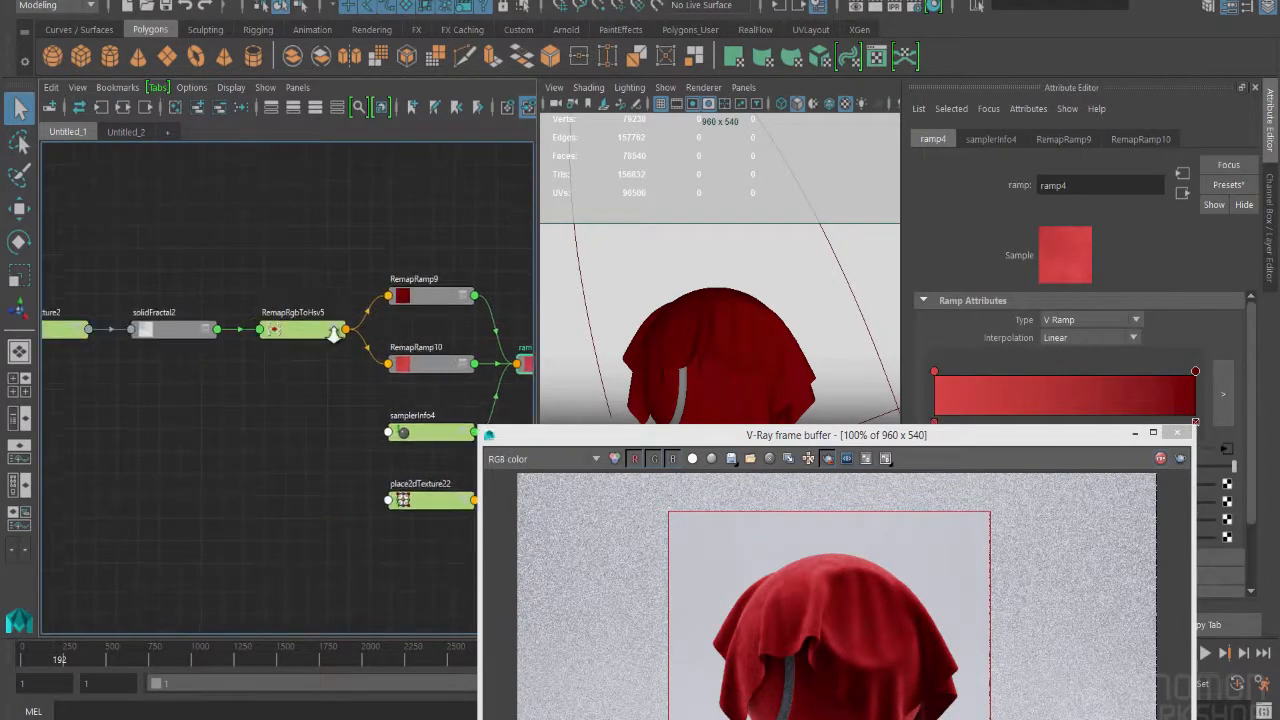
pyautogui.scroll(-2, 335, 335)
pyautogui.moveTo(83, 241); pyautogui.dragTo(418, 382)
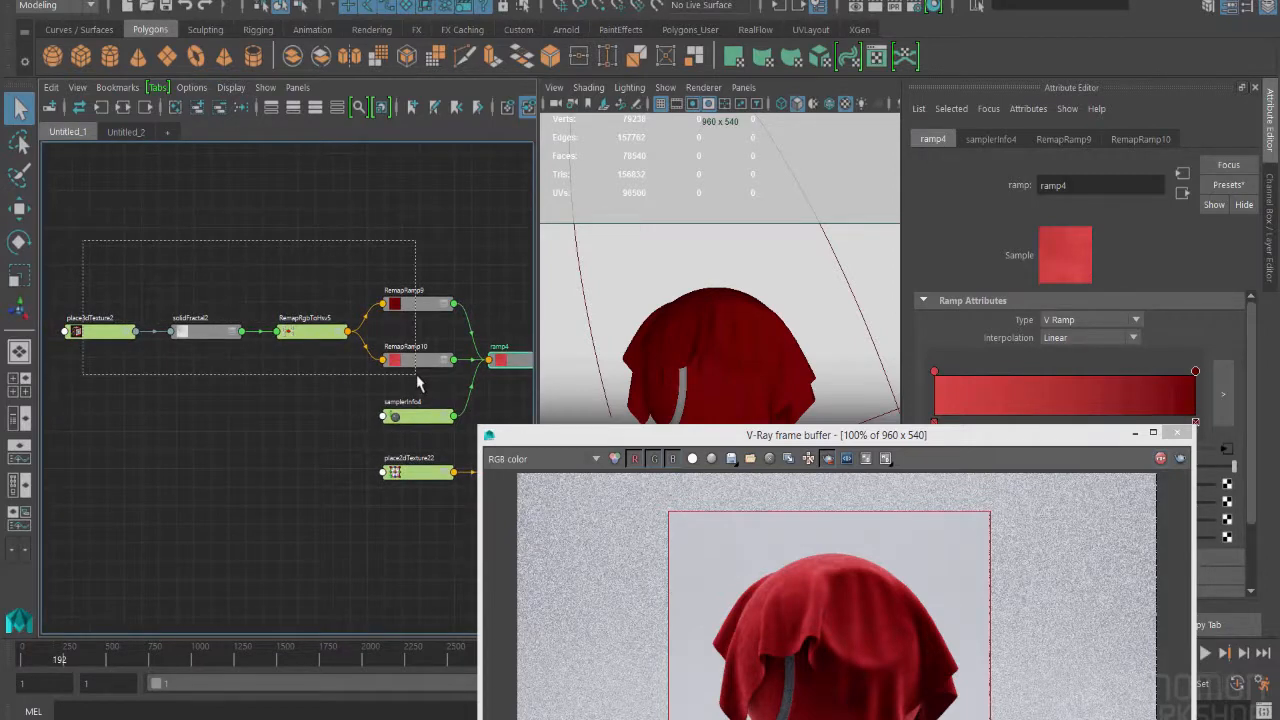
pyautogui.moveTo(416, 374); pyautogui.dragTo(256, 372)
pyautogui.click(282, 420)
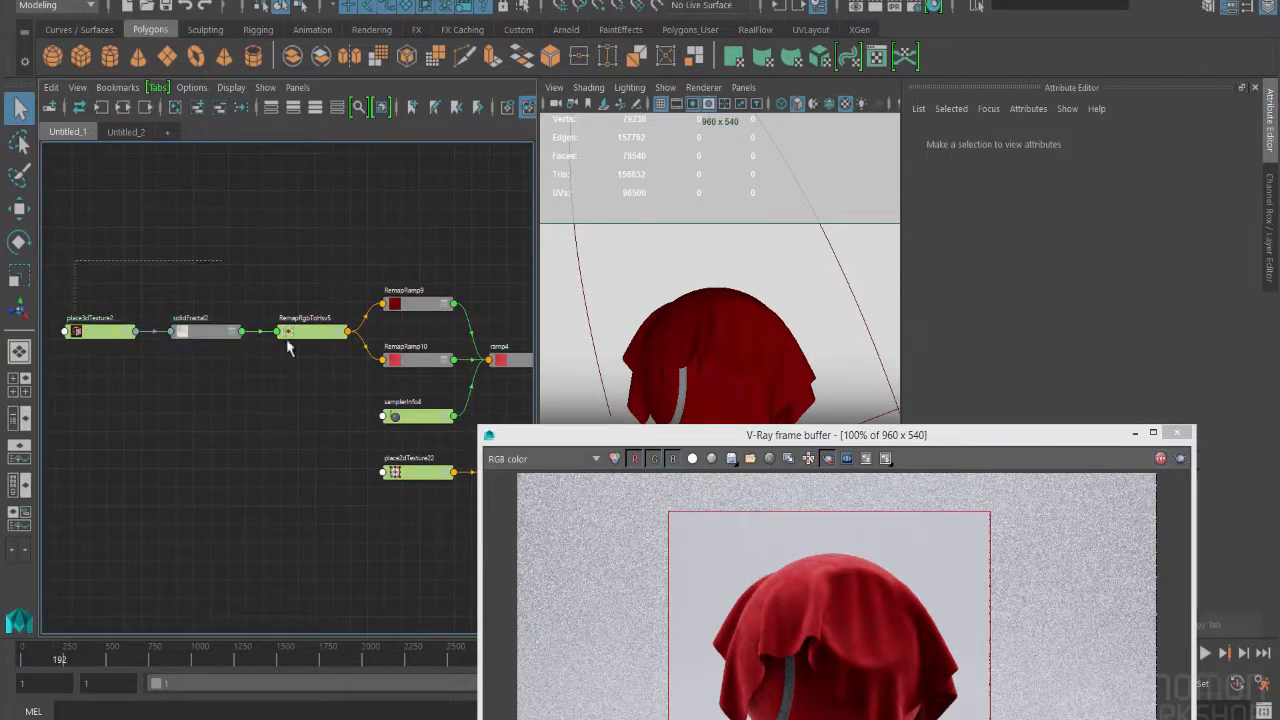
pyautogui.moveTo(76, 263); pyautogui.dragTo(437, 382)
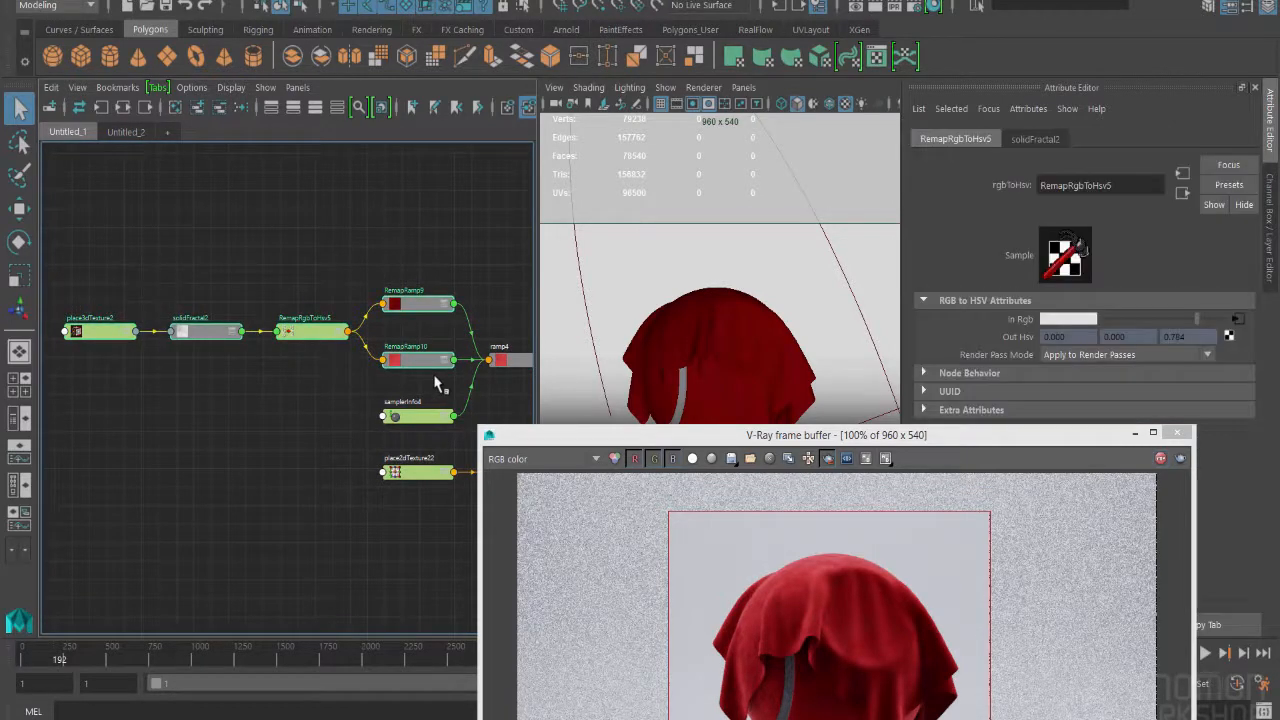
pyautogui.press('Delete')
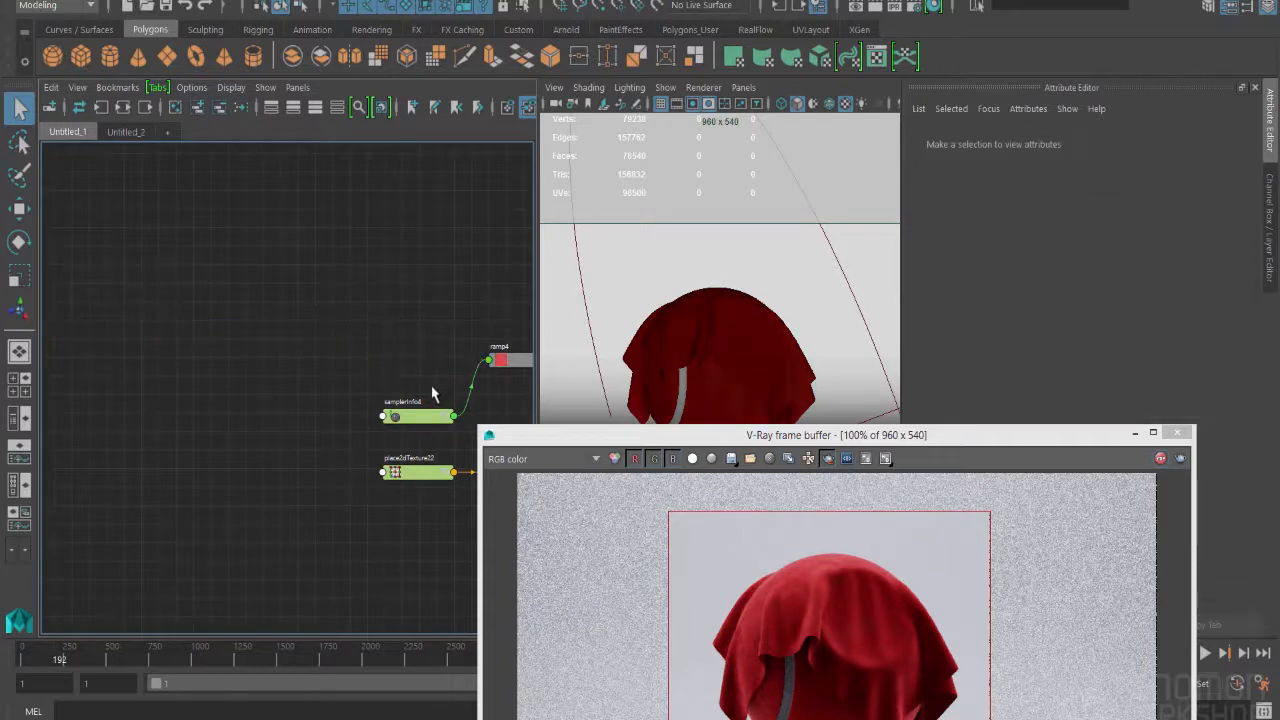
# Step: Set silky_mtl's Reflection Color to light peach (1, 0.63, 0.418) and its Reflection Glossiness to 0.829
pyautogui.click(505, 360)
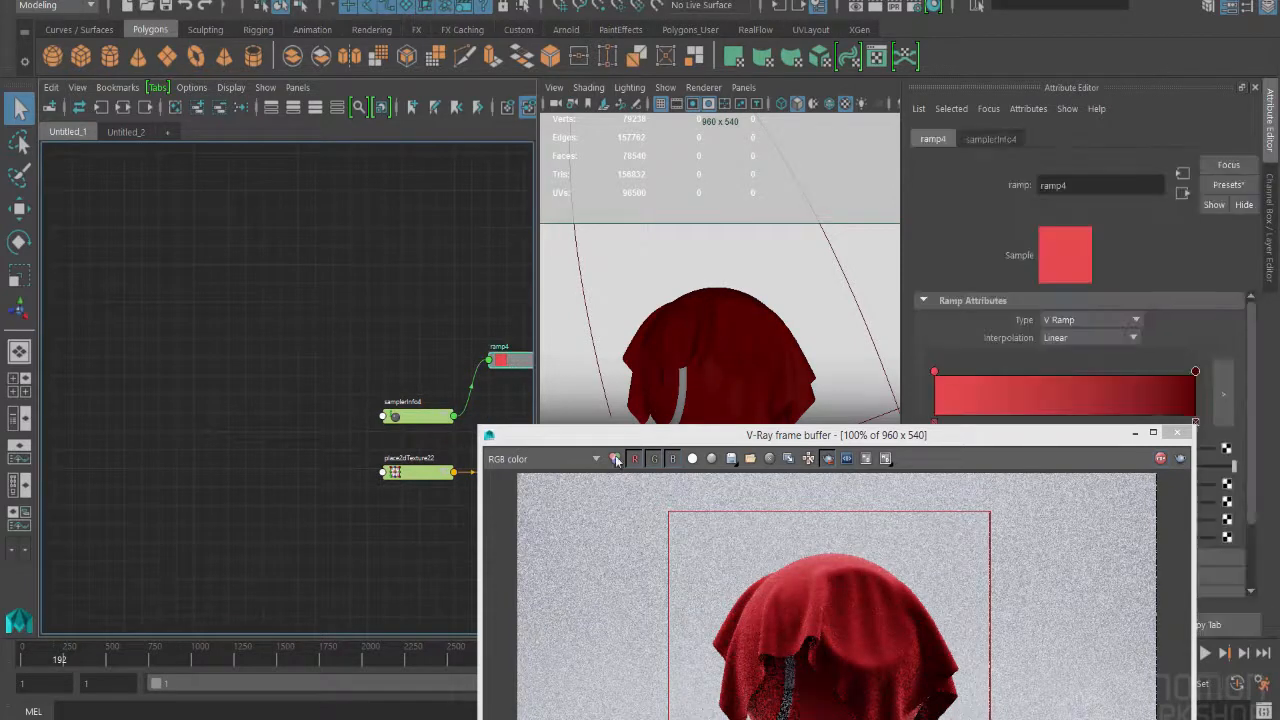
pyautogui.press('a')
pyautogui.click(352, 350)
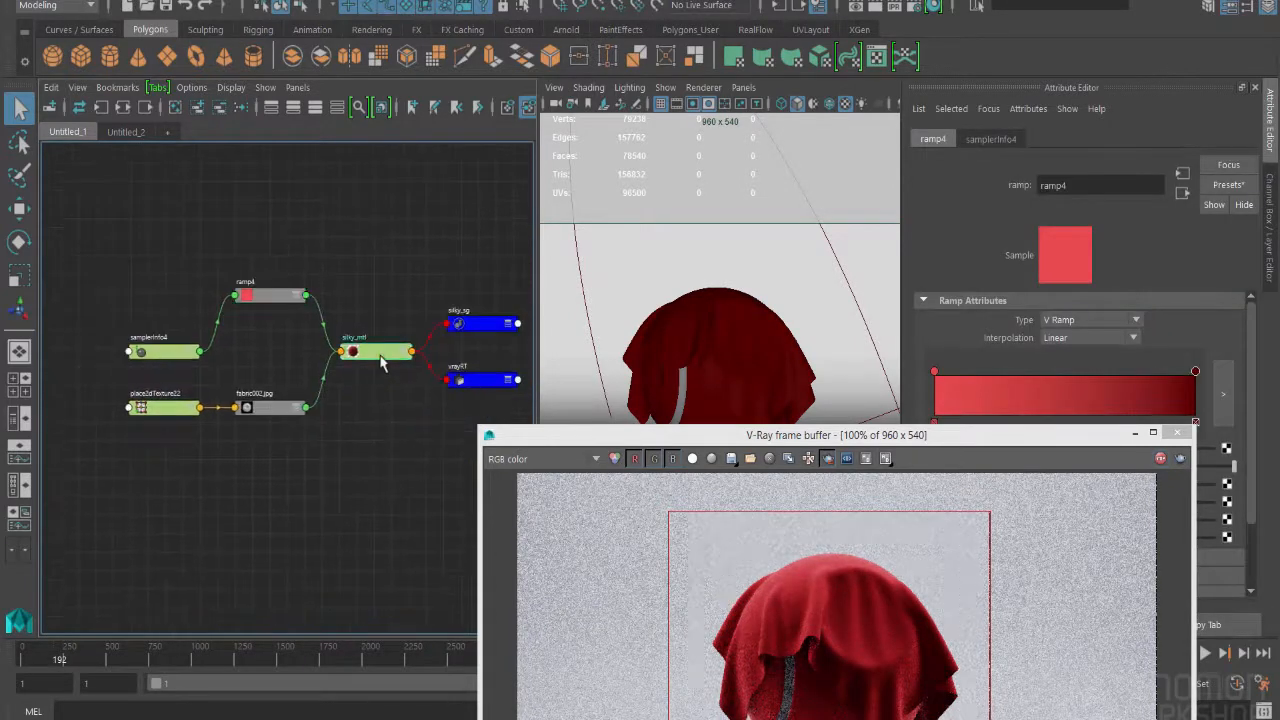
pyautogui.moveTo(952, 435); pyautogui.dragTo(682, 262)
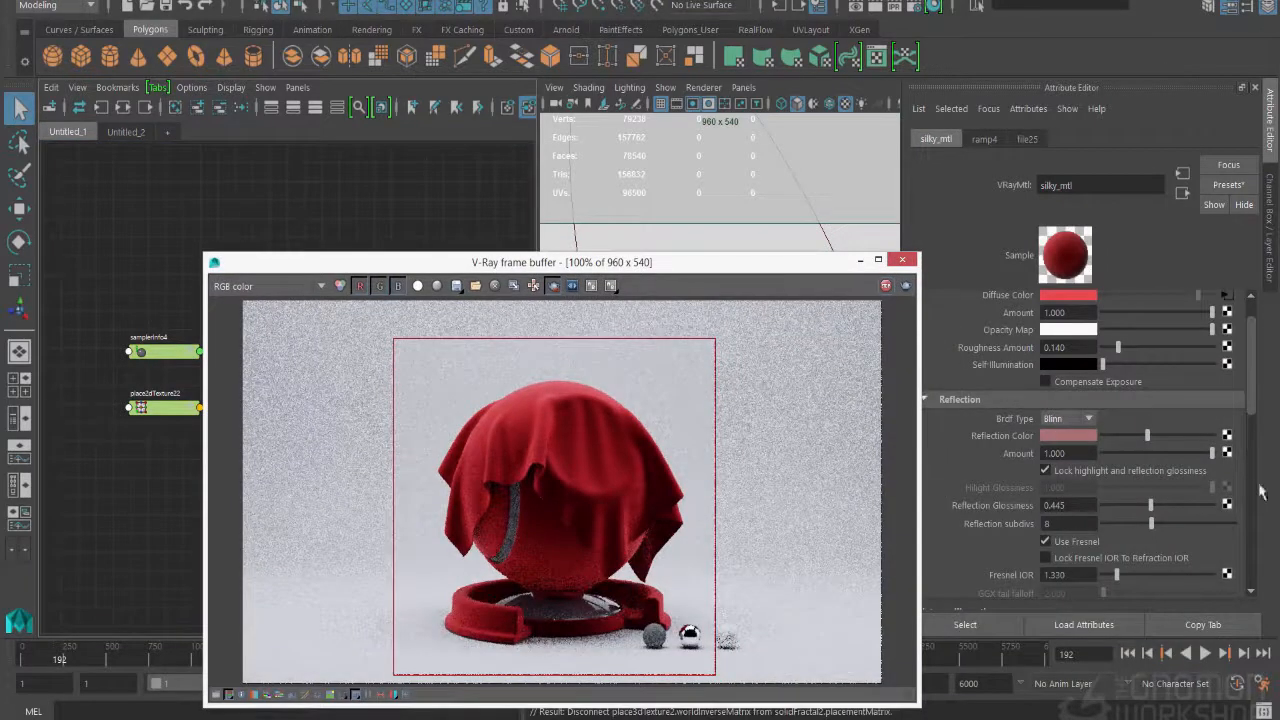
pyautogui.moveTo(1147, 436); pyautogui.dragTo(1224, 440)
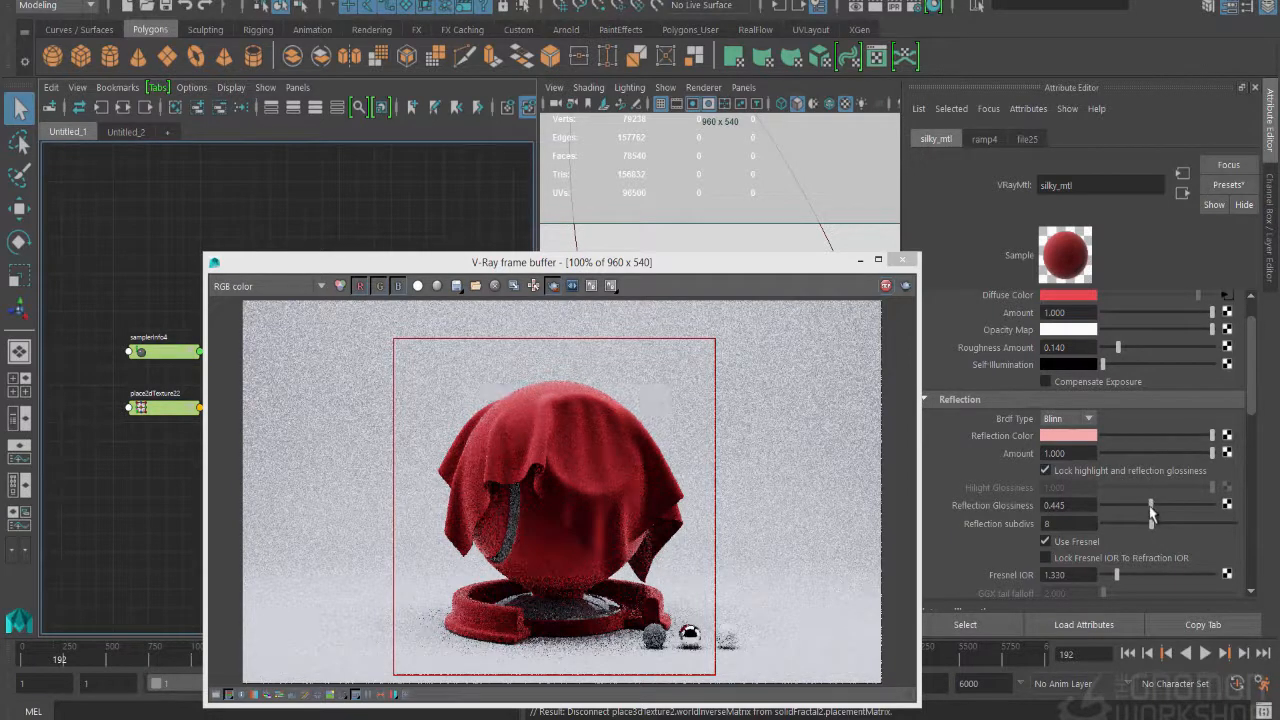
pyautogui.moveTo(1151, 512); pyautogui.dragTo(1192, 515)
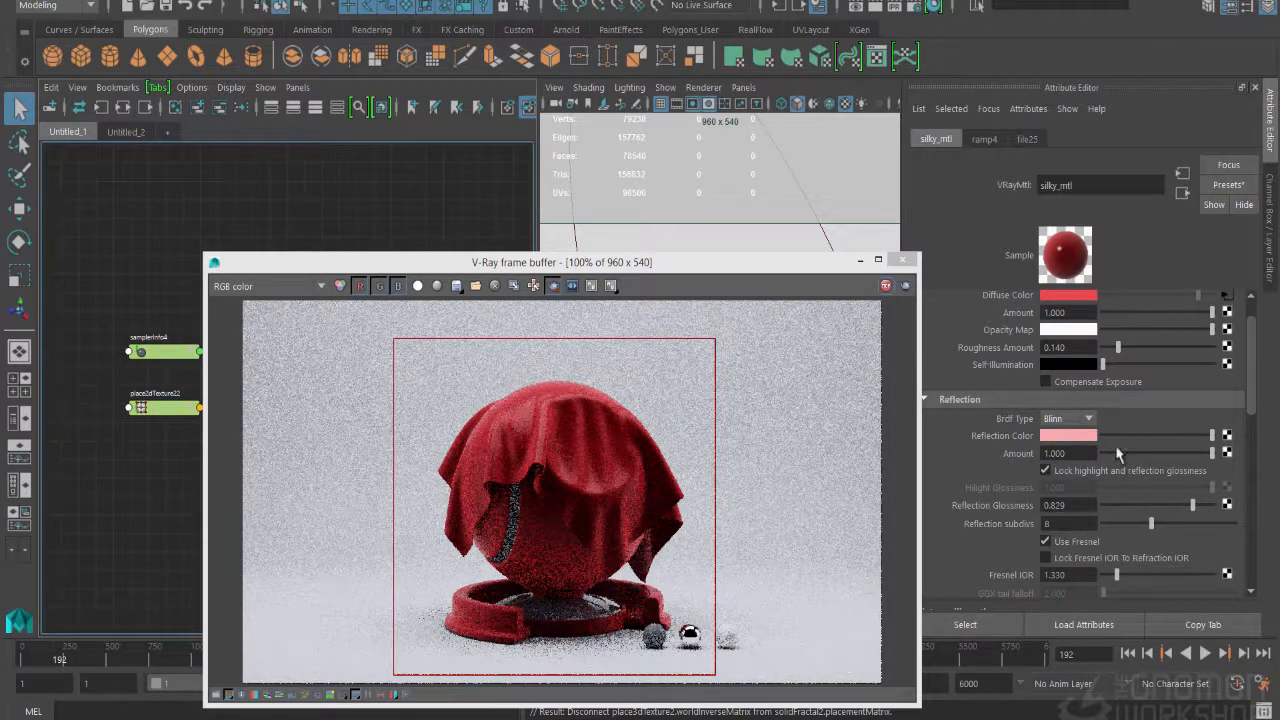
pyautogui.click(1073, 437)
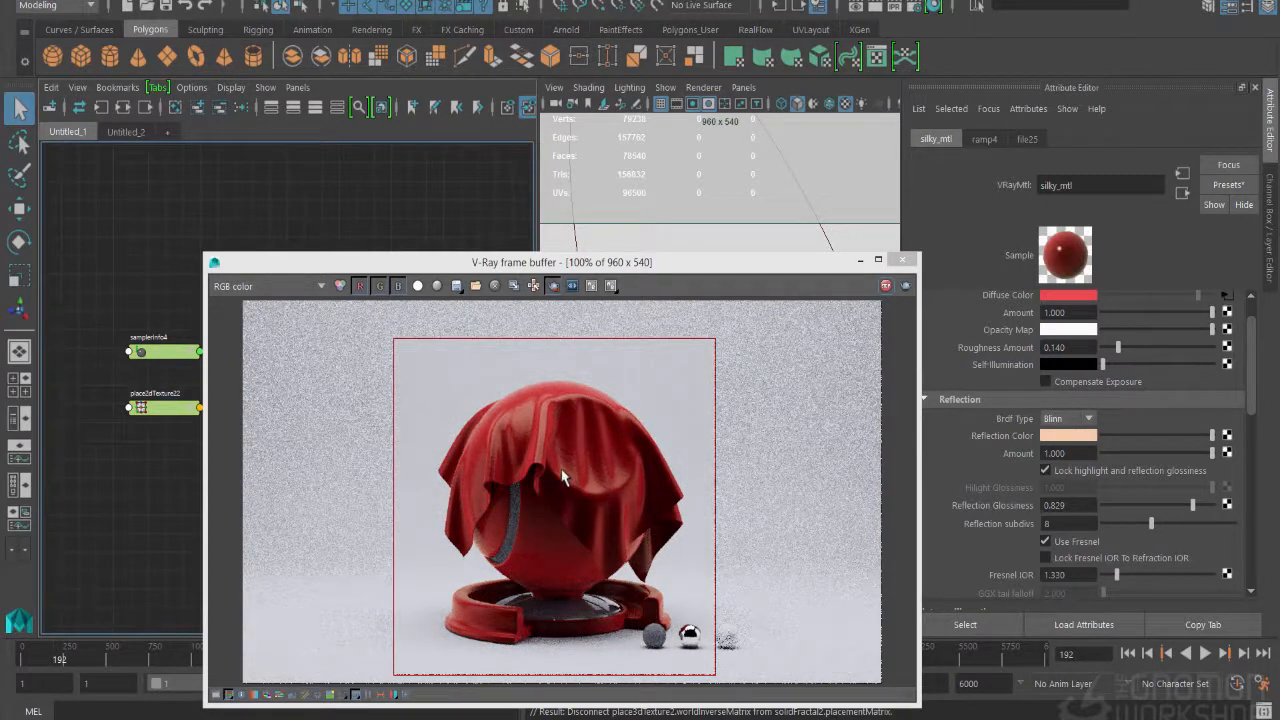
# Step: Set silky_mtl's Anisotropy to -0.474
pyautogui.scroll(-5, 1008, 556)
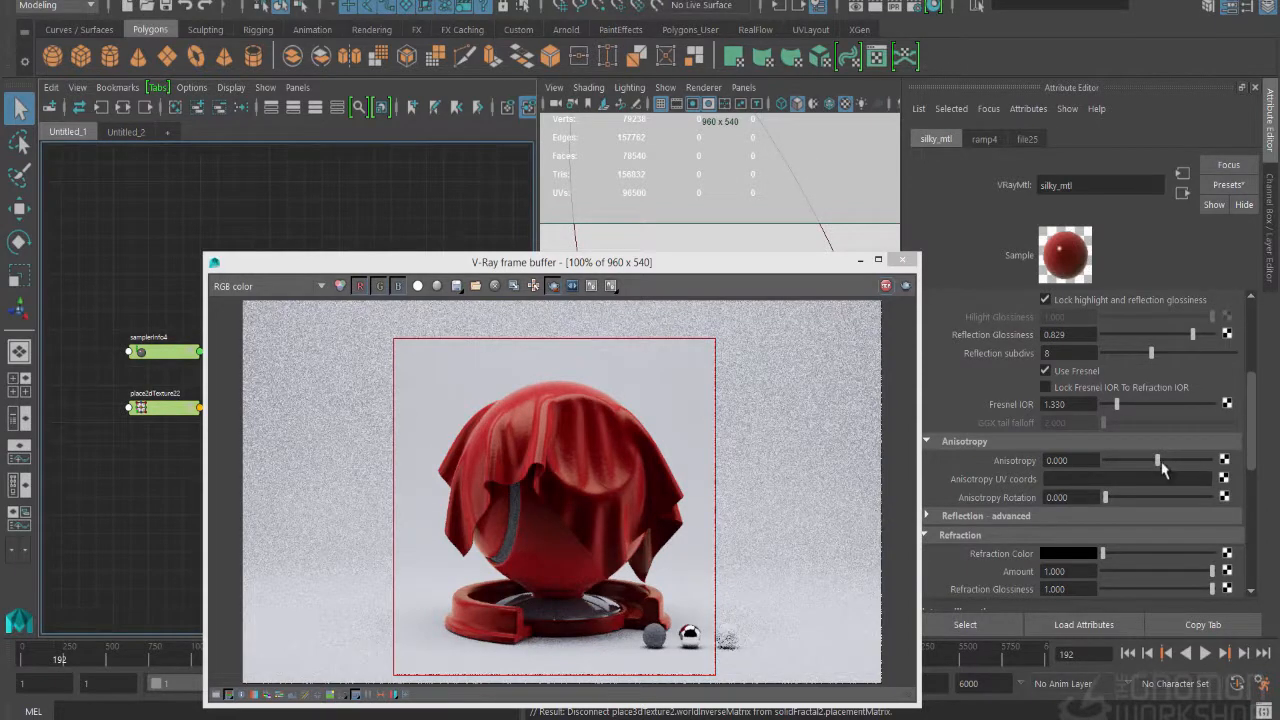
pyautogui.moveTo(1162, 467); pyautogui.dragTo(1188, 473)
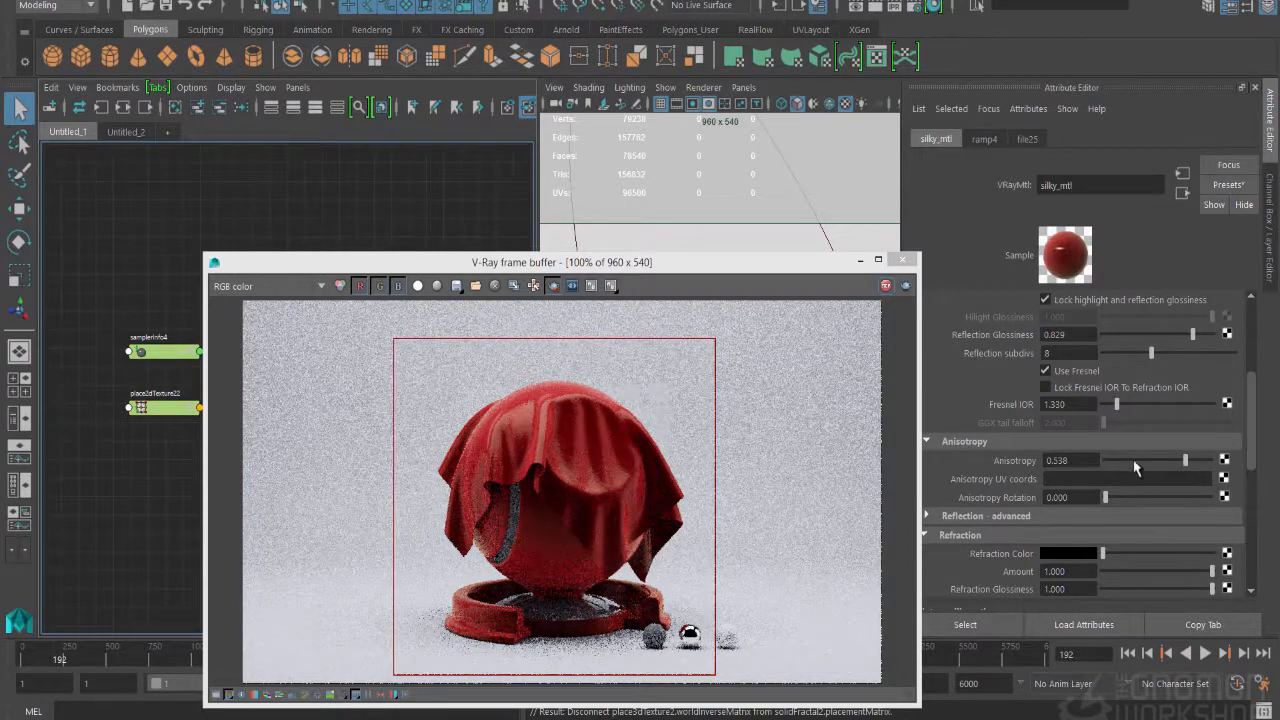
pyautogui.moveTo(1135, 467)
pyautogui.mouseDown()
pyautogui.moveTo(1144, 462)
pyautogui.moveTo(1132, 463)
pyautogui.mouseUp()
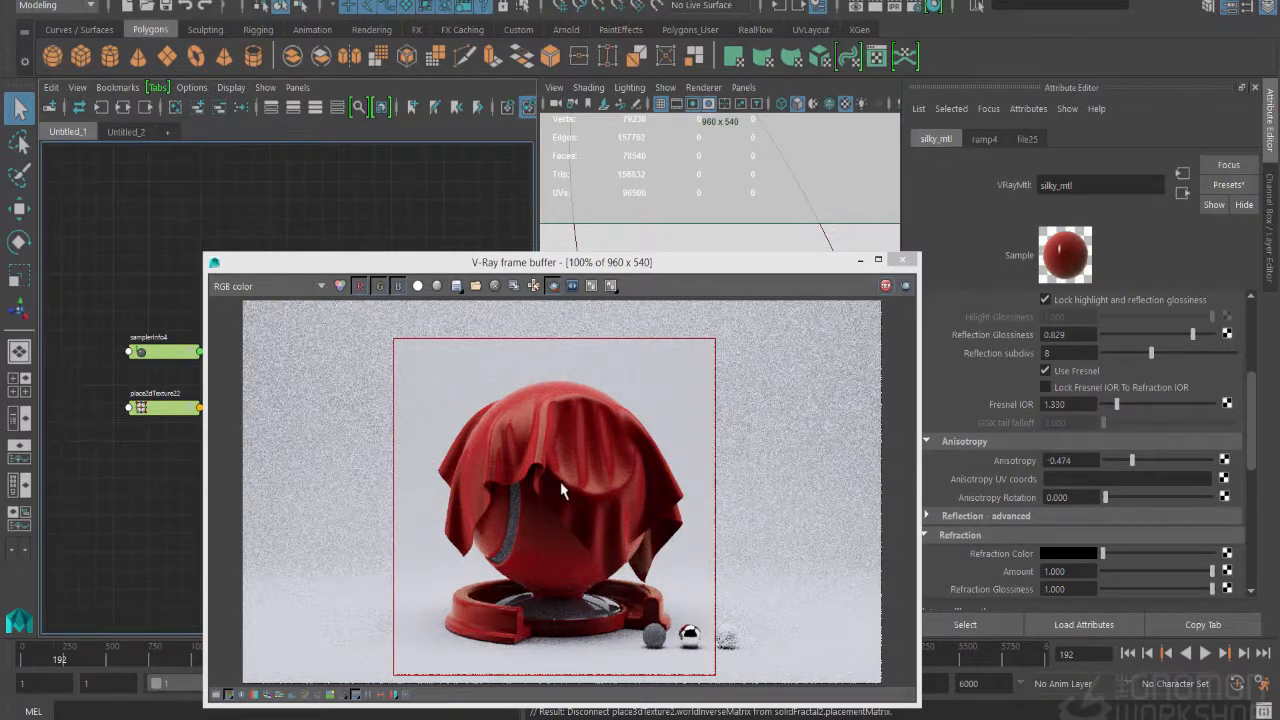
# Step: Switch the scene from masterLayer to the sunSky_bty render layer
pyautogui.moveTo(785, 267); pyautogui.dragTo(779, 217)
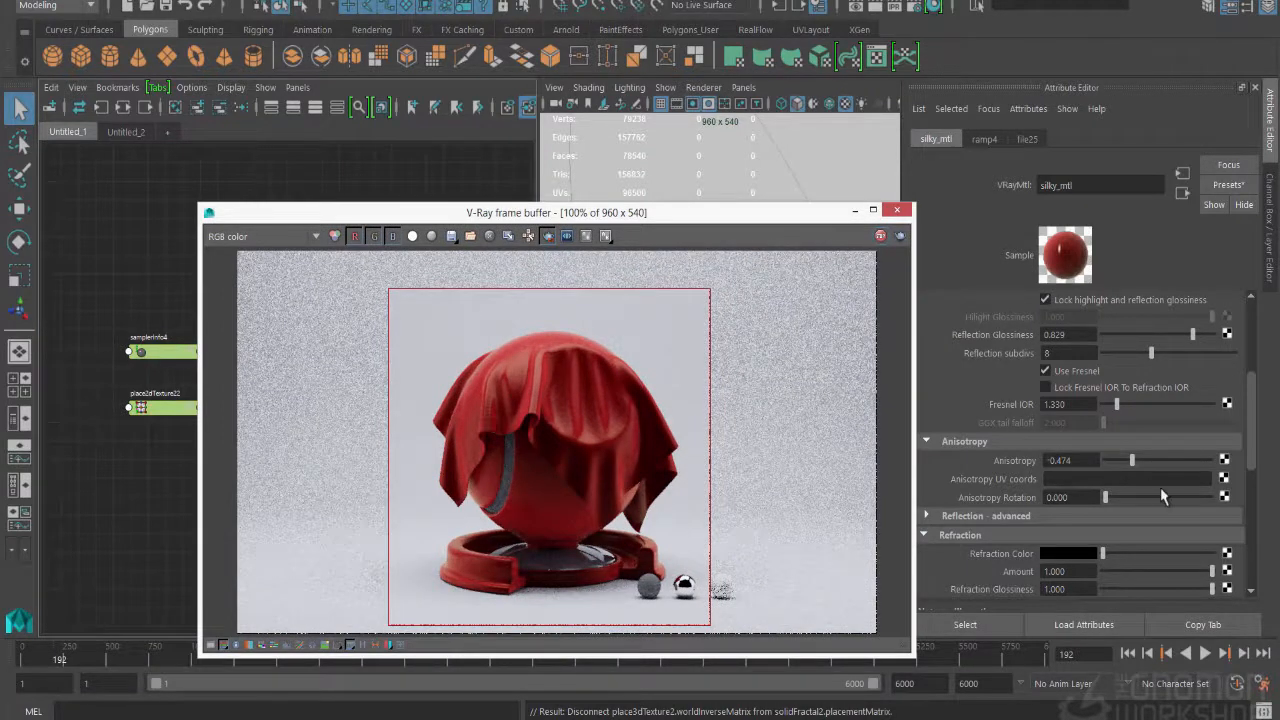
pyautogui.scroll(5, 1184, 486)
pyautogui.click(1271, 228)
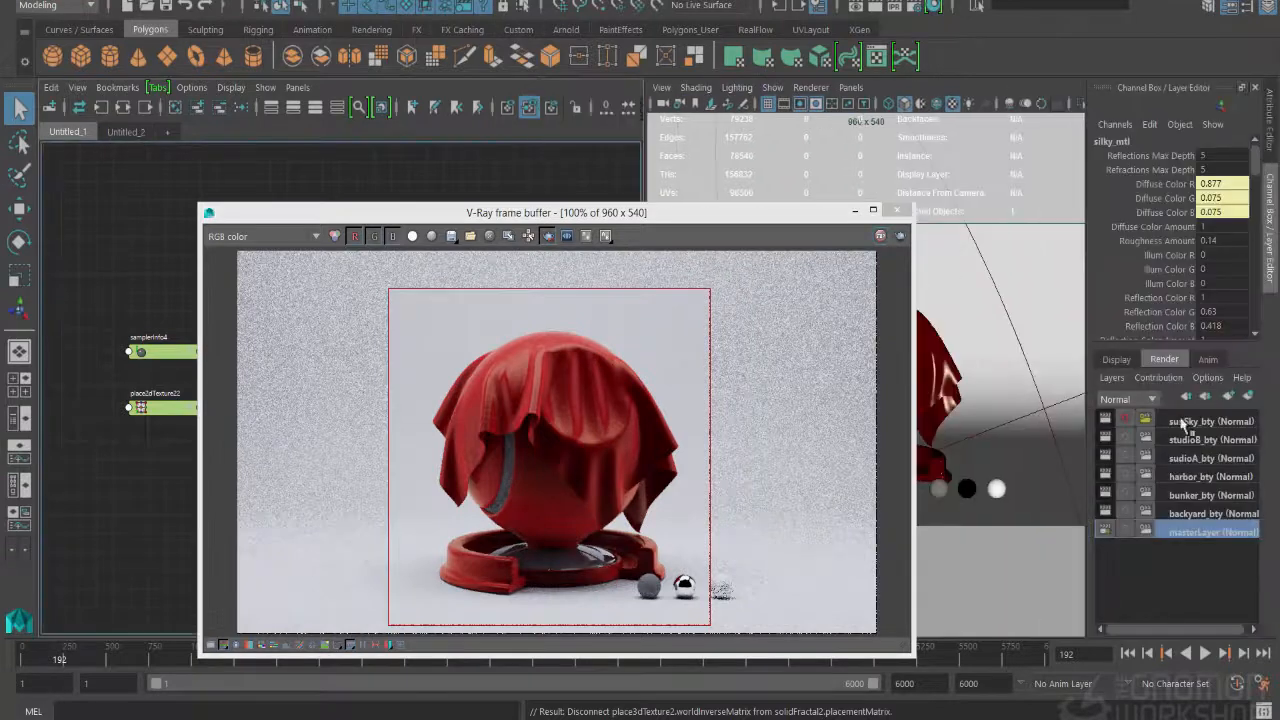
pyautogui.click(1178, 422)
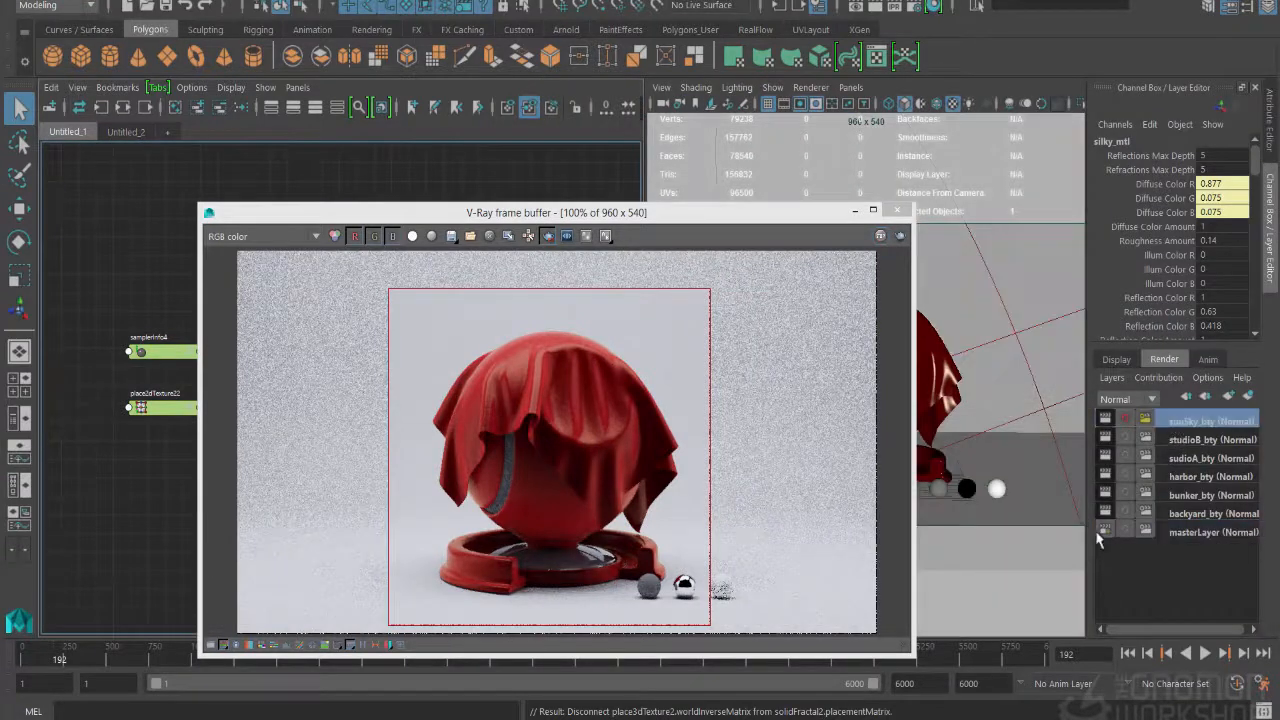
# Step: Render the sunSky_bty layer and inspect the highlights on the silky cloth at close range
pyautogui.click(896, 6)
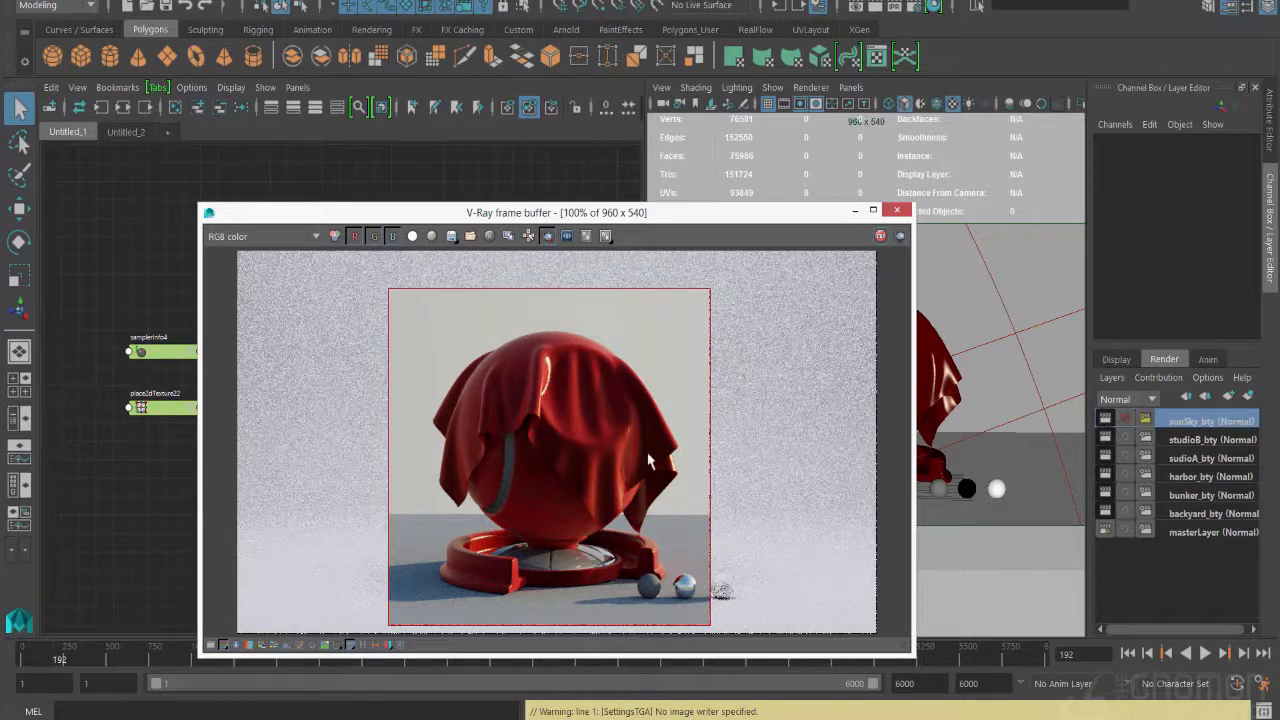
pyautogui.moveTo(596, 214); pyautogui.dragTo(614, 215)
pyautogui.scroll(1, 592, 424)
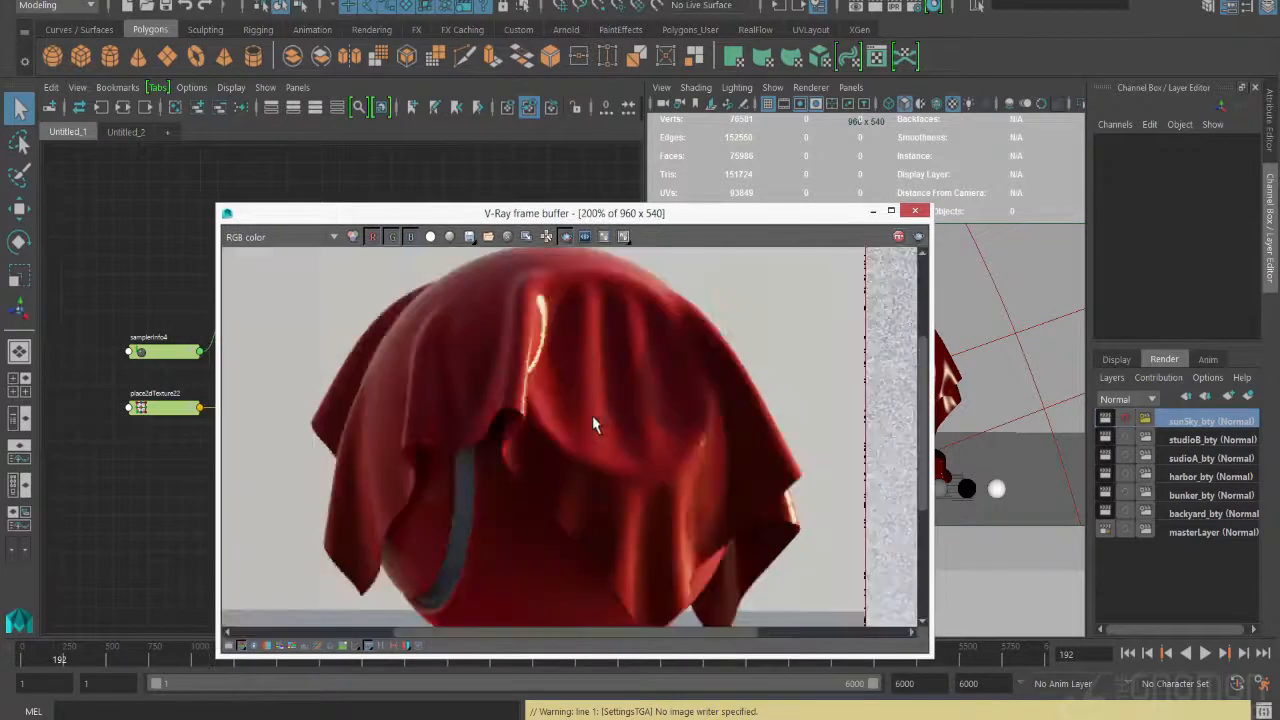
pyautogui.scroll(-1, 592, 424)
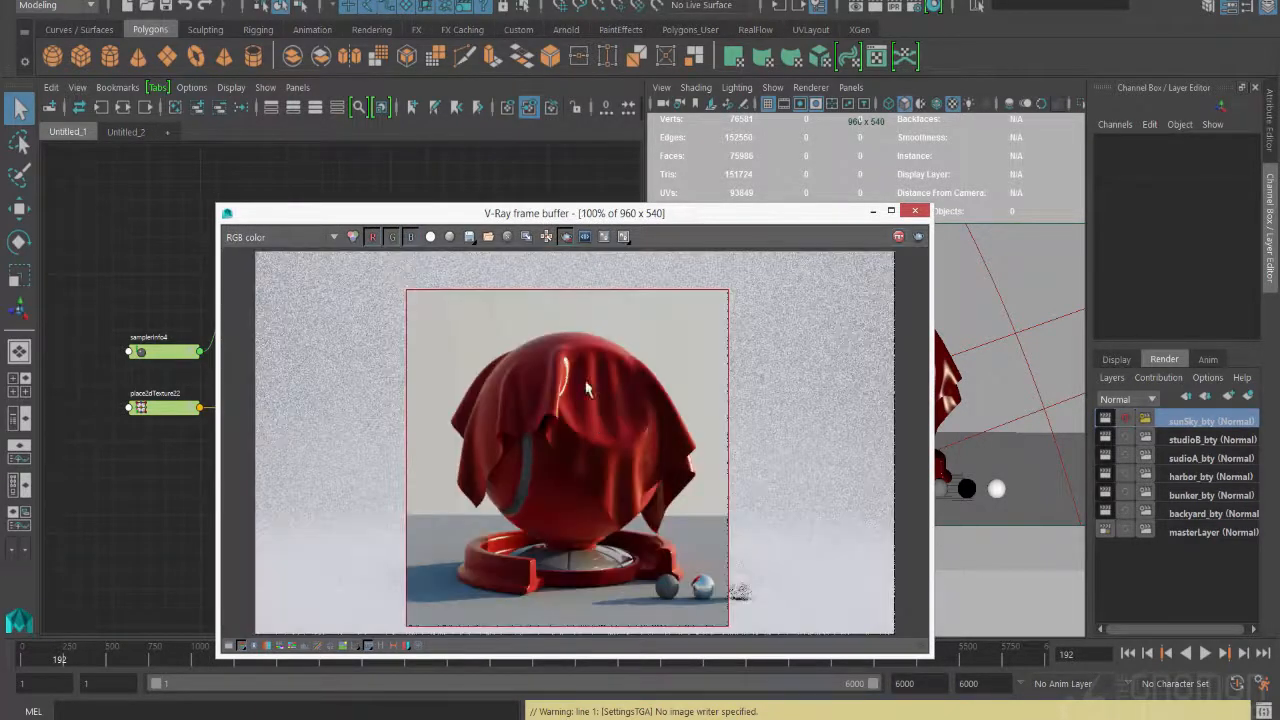
pyautogui.moveTo(538, 214); pyautogui.dragTo(722, 215)
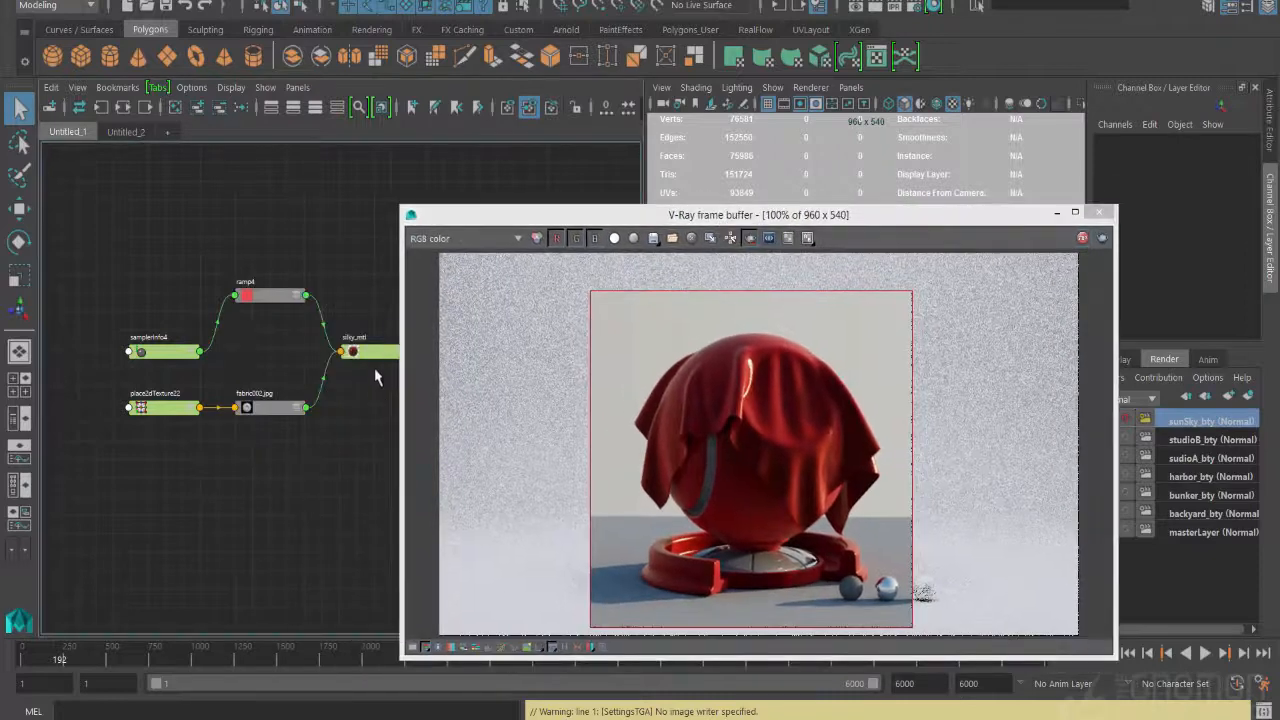
# Step: Set silky_mtl's Reflection Glossiness to 0.720 and its Anisotropy to 0.487
pyautogui.doubleClick(375, 351)
pyautogui.moveTo(483, 219); pyautogui.dragTo(258, 180)
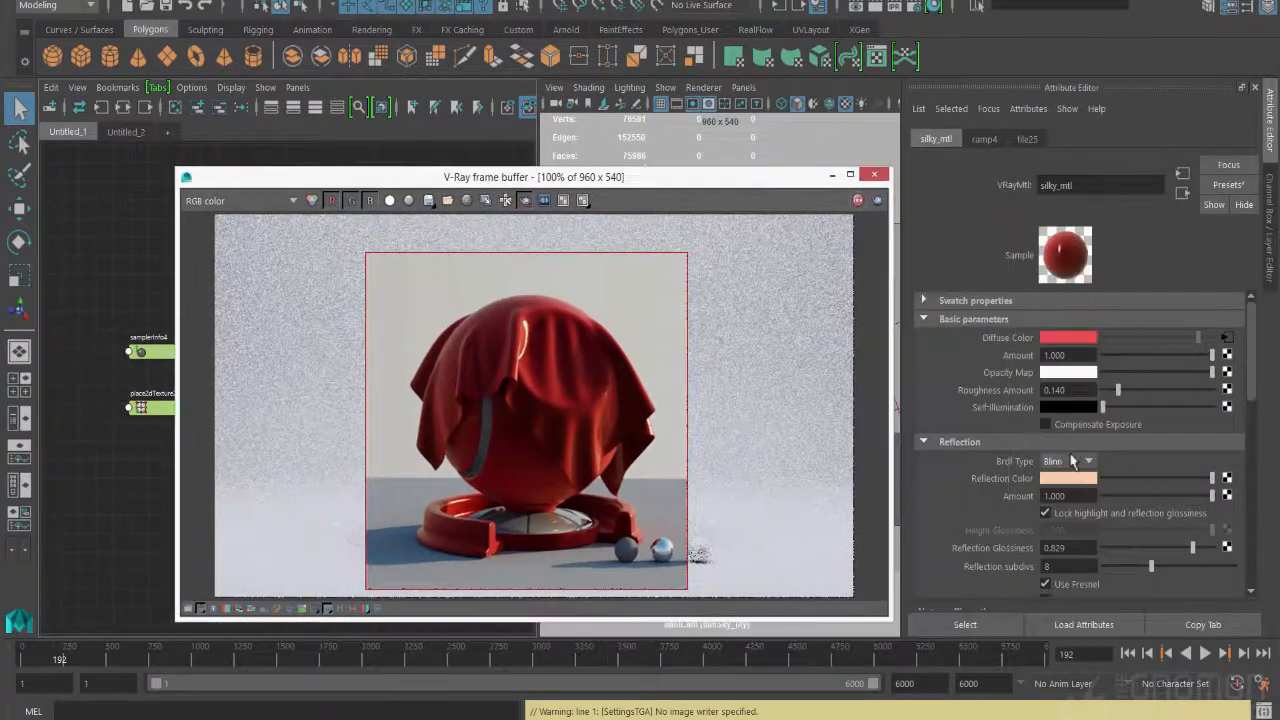
pyautogui.moveTo(1190, 553); pyautogui.dragTo(1181, 553)
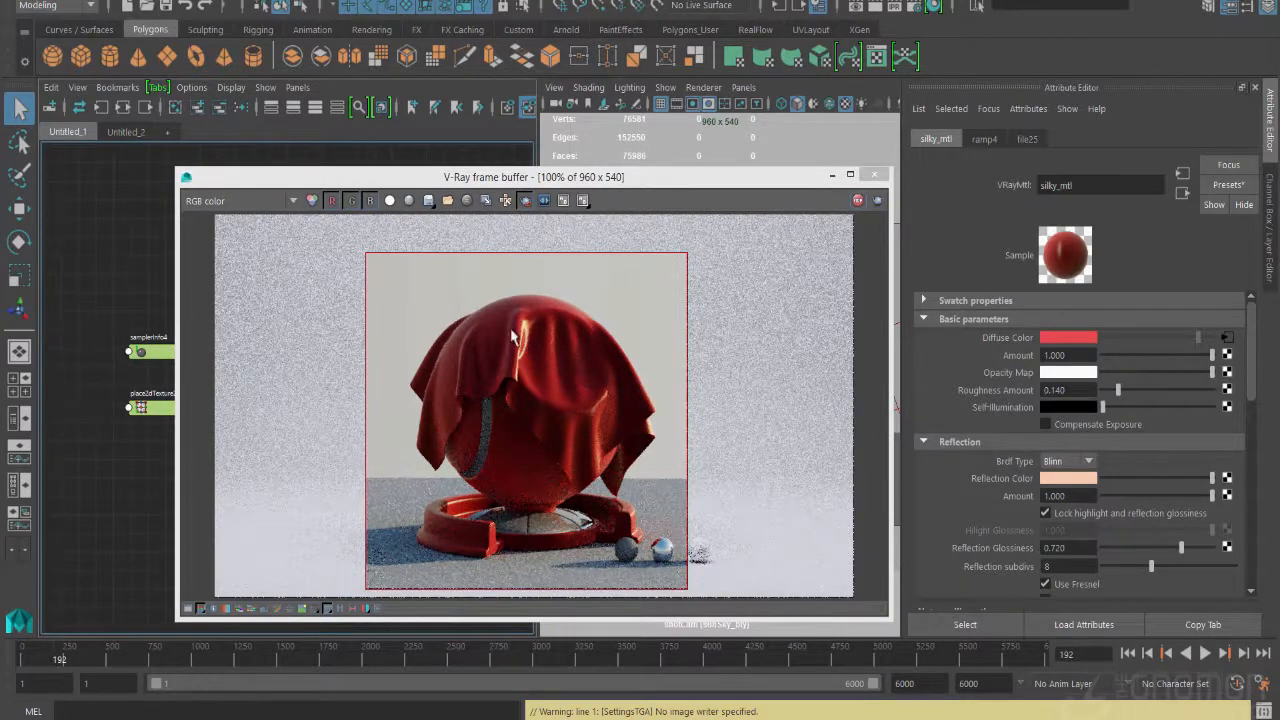
pyautogui.scroll(-4, 1162, 566)
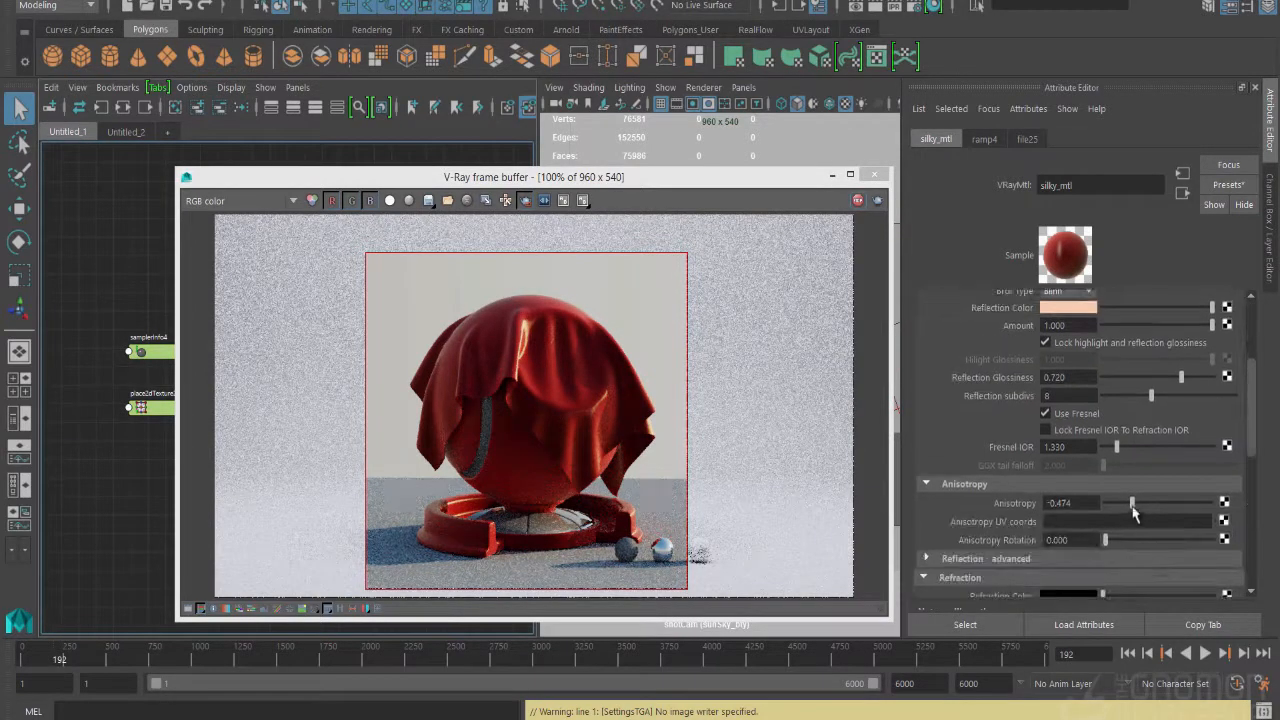
pyautogui.moveTo(1136, 513); pyautogui.dragTo(1188, 515)
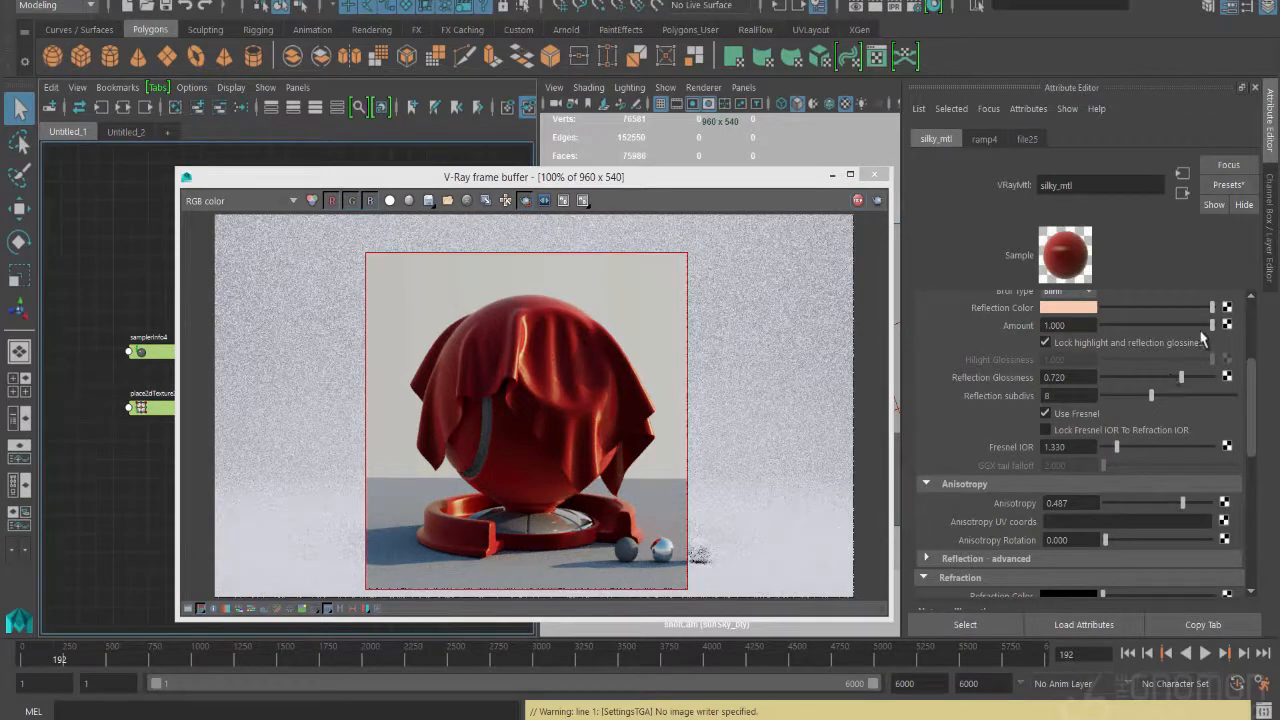
# Step: Duplicate ramp4 with Duplicate Special, including its input connections, and place the copy below the original in the network
pyautogui.click(1047, 307)
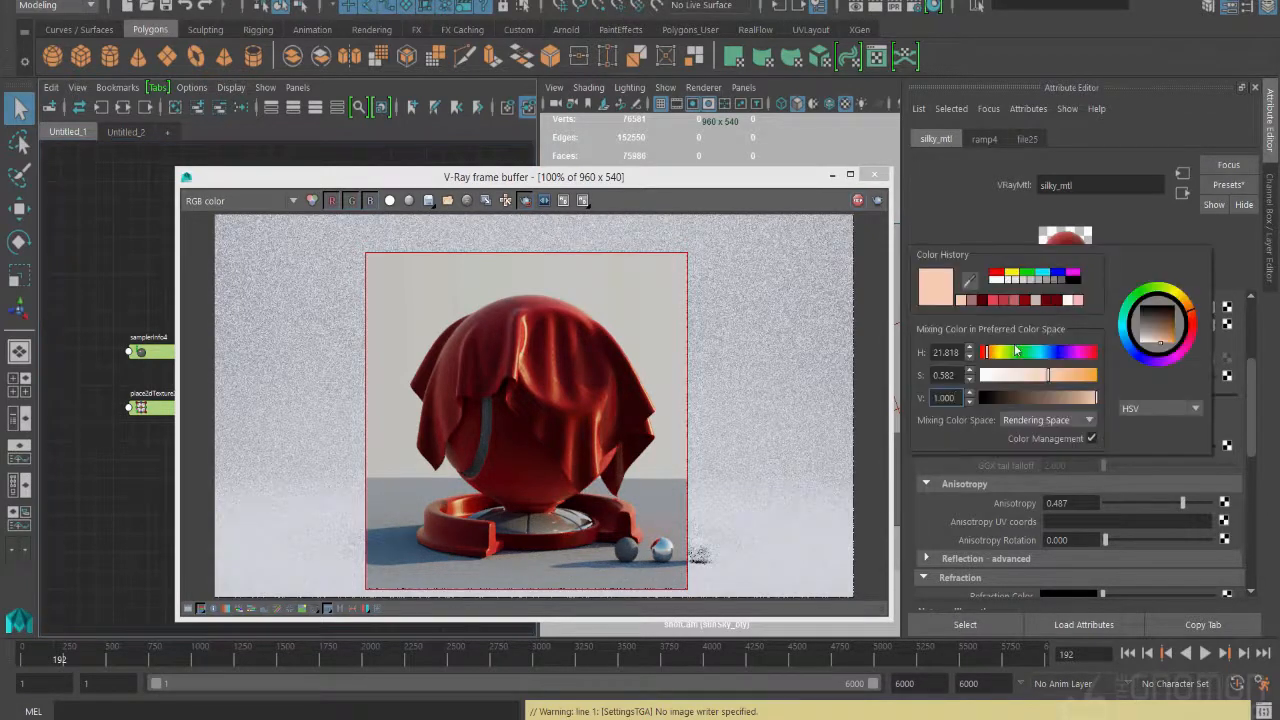
pyautogui.moveTo(462, 177); pyautogui.dragTo(859, 442)
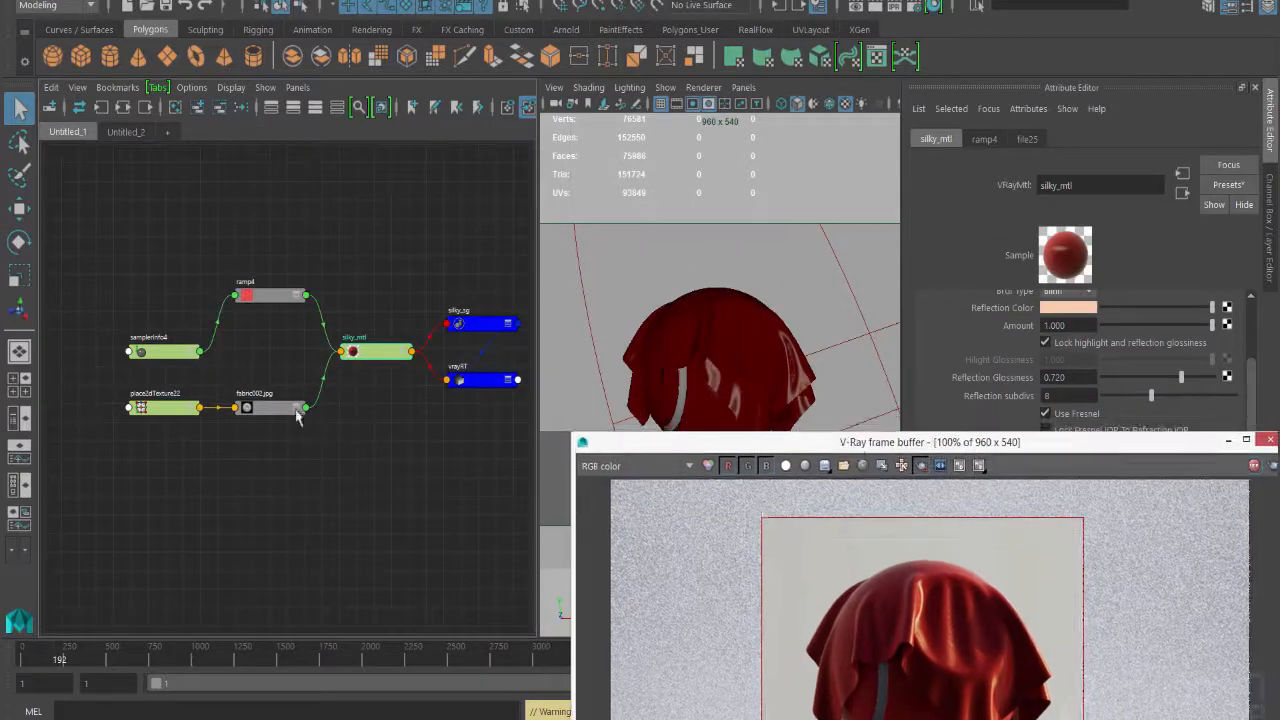
pyautogui.moveTo(178, 350); pyautogui.dragTo(173, 301)
pyautogui.click(280, 296)
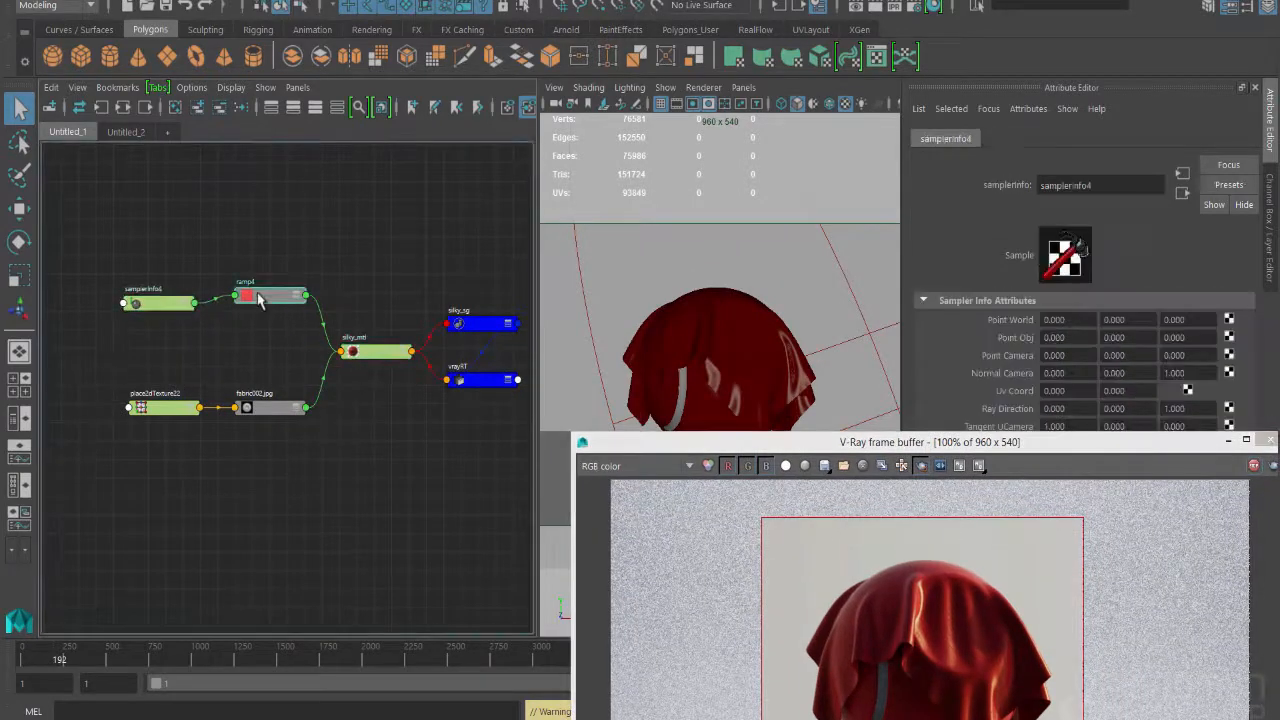
pyautogui.click(62, 4)
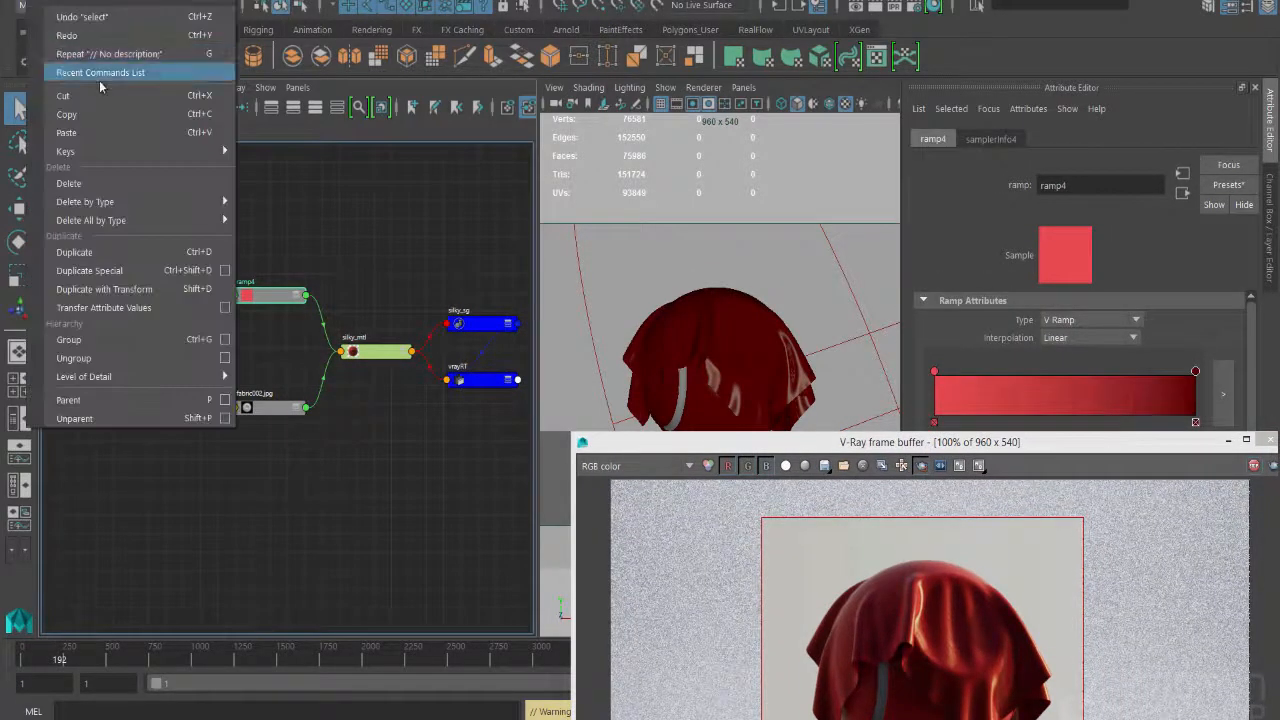
pyautogui.click(224, 270)
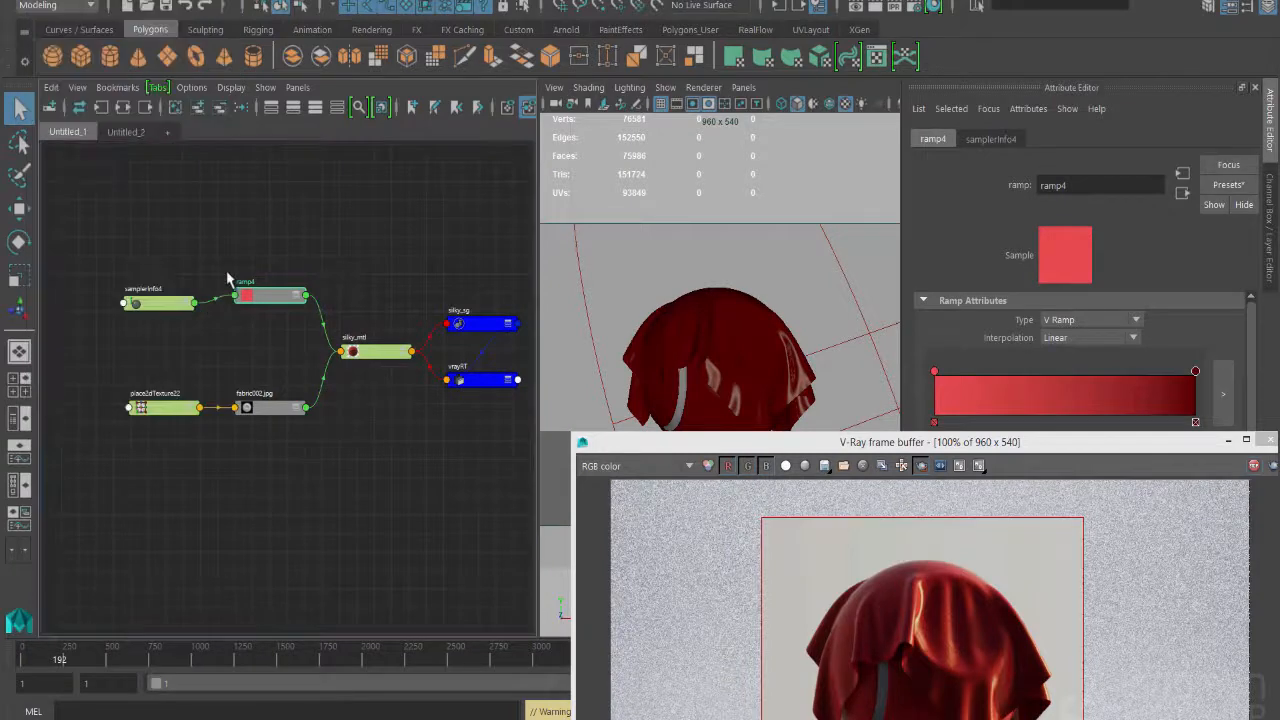
pyautogui.click(772, 375)
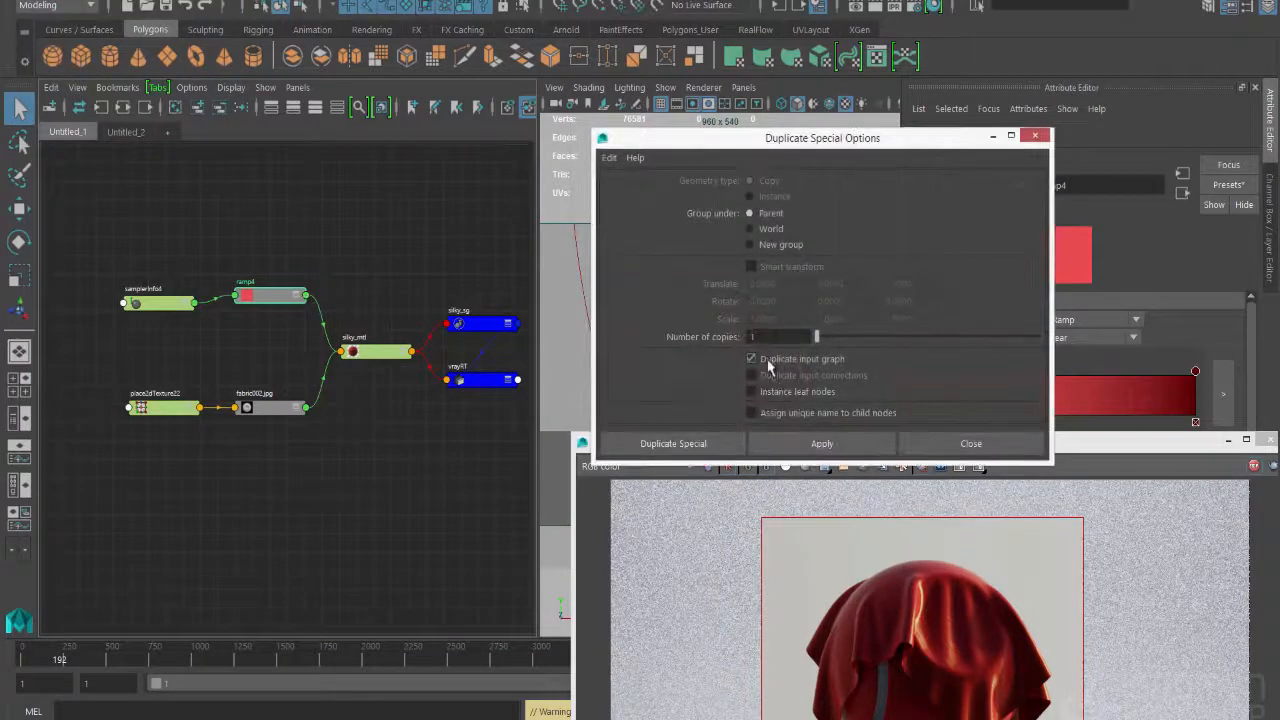
pyautogui.click(677, 444)
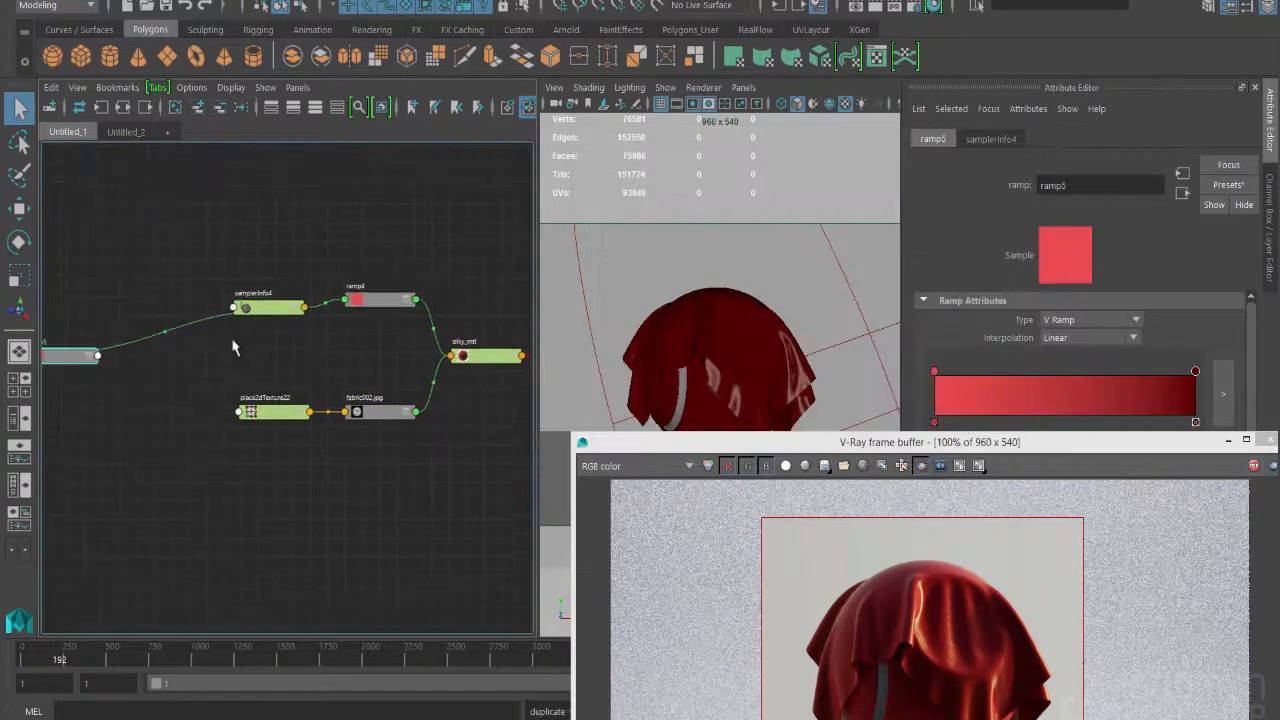
pyautogui.moveTo(62, 357); pyautogui.dragTo(398, 363)
pyautogui.keyDown('alt'); pyautogui.moveTo(389, 368); pyautogui.dragTo(221, 349, button='middle'); pyautogui.keyUp('alt')
pyautogui.moveTo(220, 342); pyautogui.dragTo(207, 328)
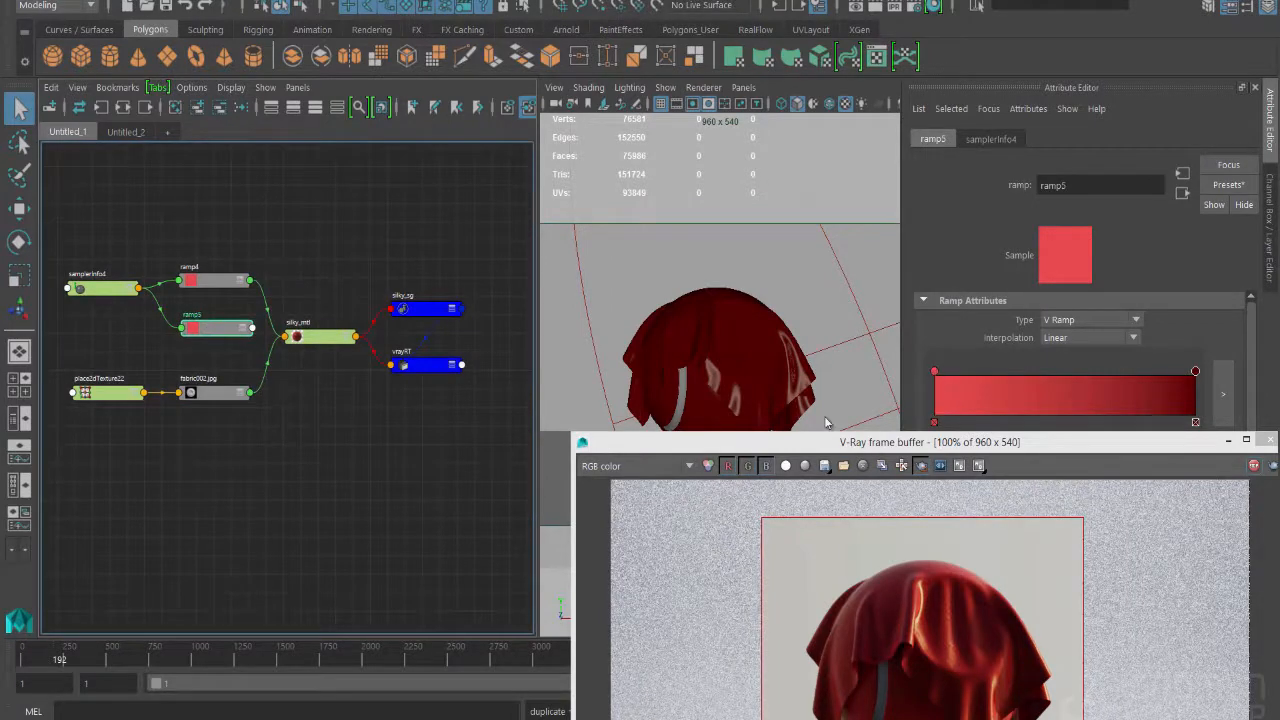
# Step: Set ramp5's color at position 0 to a salmon tone (HSV 10.909, 0.745, 1.000)
pyautogui.moveTo(876, 453); pyautogui.dragTo(587, 238)
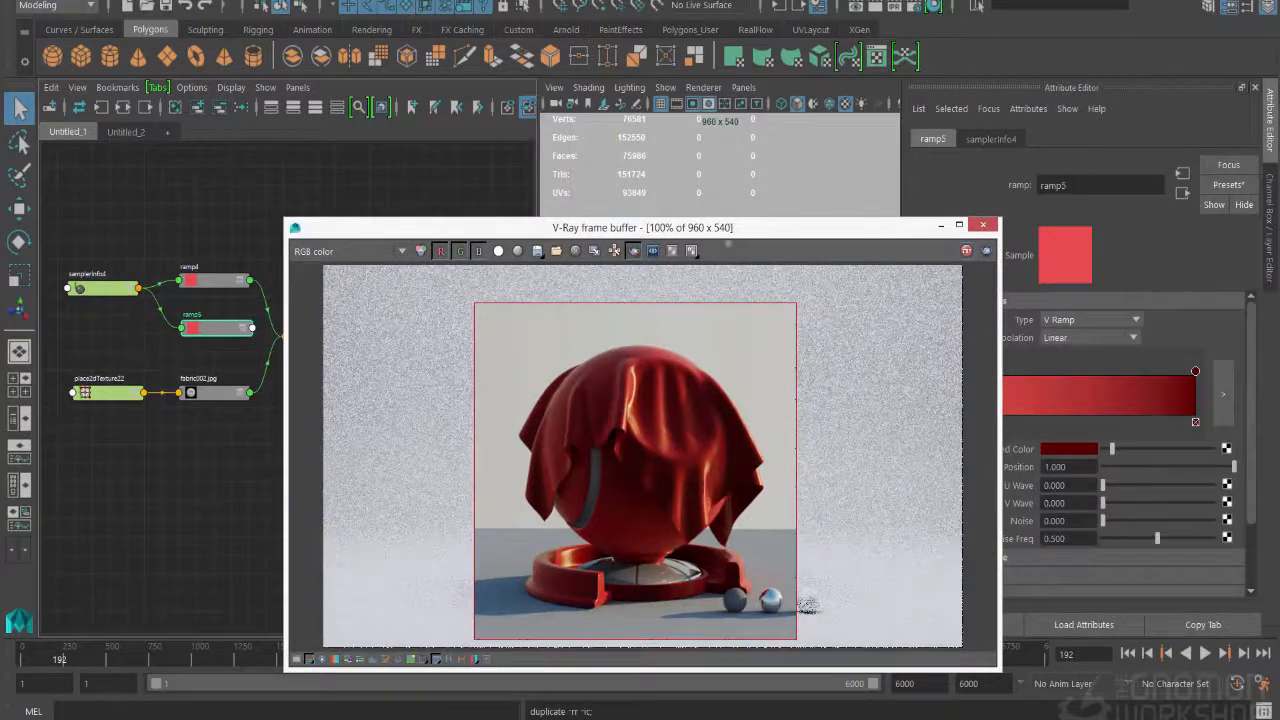
pyautogui.moveTo(729, 231); pyautogui.dragTo(751, 505)
pyautogui.click(934, 371)
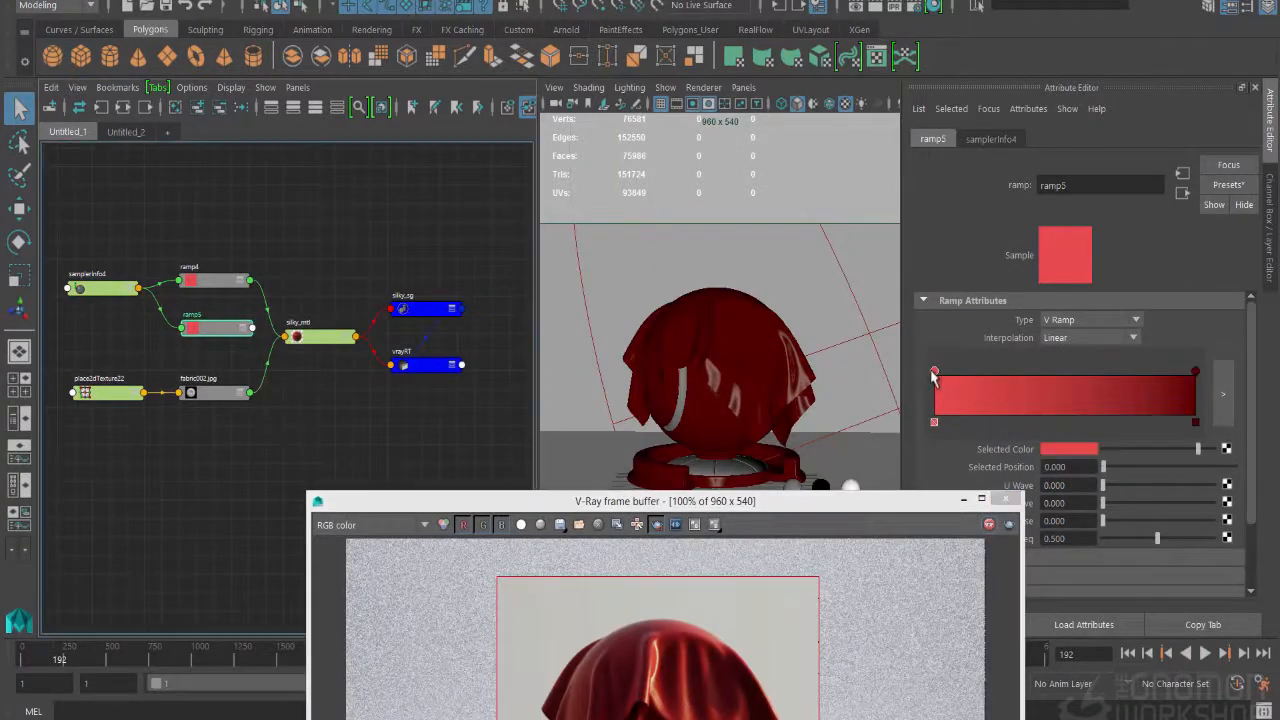
pyautogui.click(1074, 452)
pyautogui.click(988, 443)
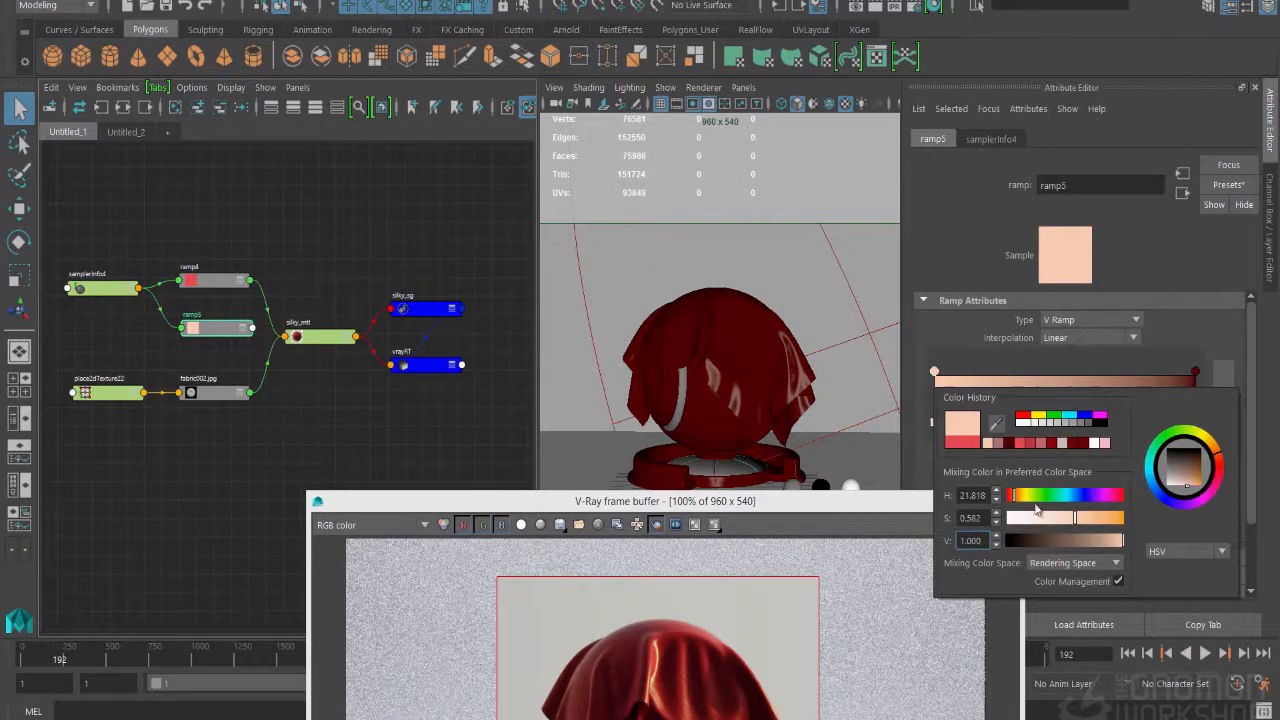
pyautogui.moveTo(1081, 521); pyautogui.dragTo(1088, 519)
pyautogui.moveTo(1014, 503); pyautogui.dragTo(1015, 503)
pyautogui.moveTo(1100, 521); pyautogui.dragTo(1092, 522)
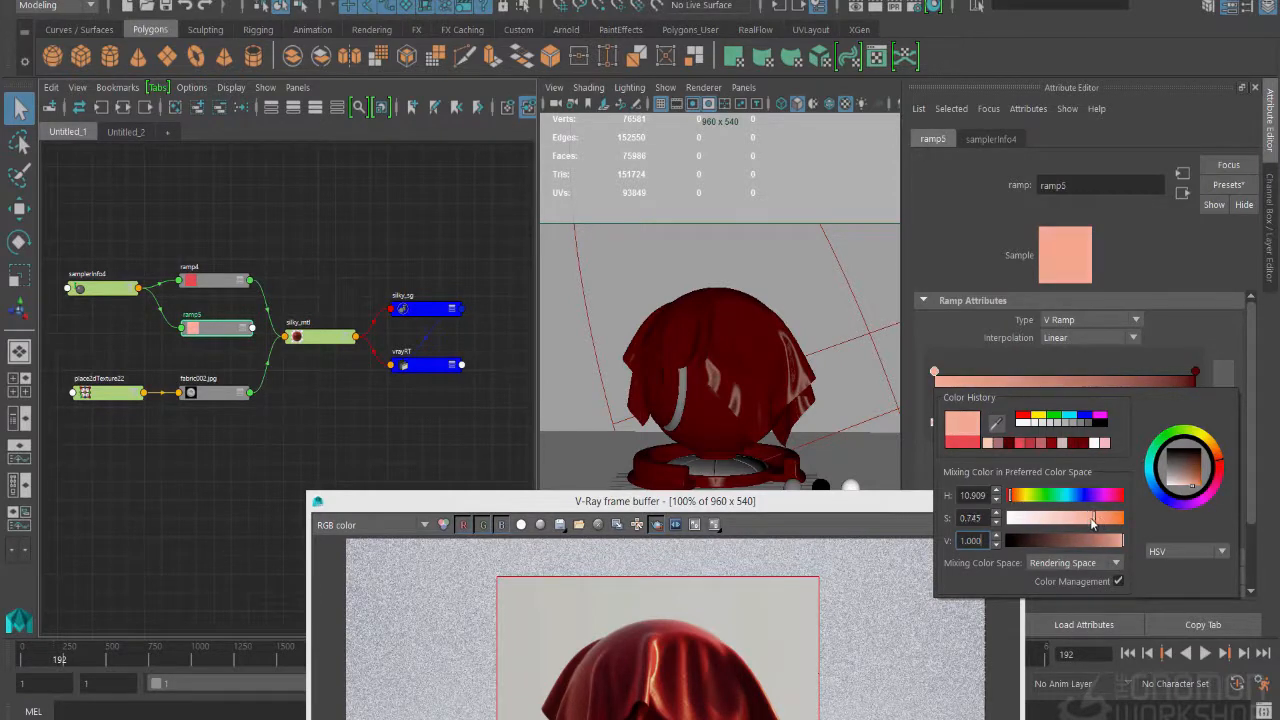
# Step: Brighten ramp5's dark red color at position 1 to a medium red
pyautogui.click(1195, 374)
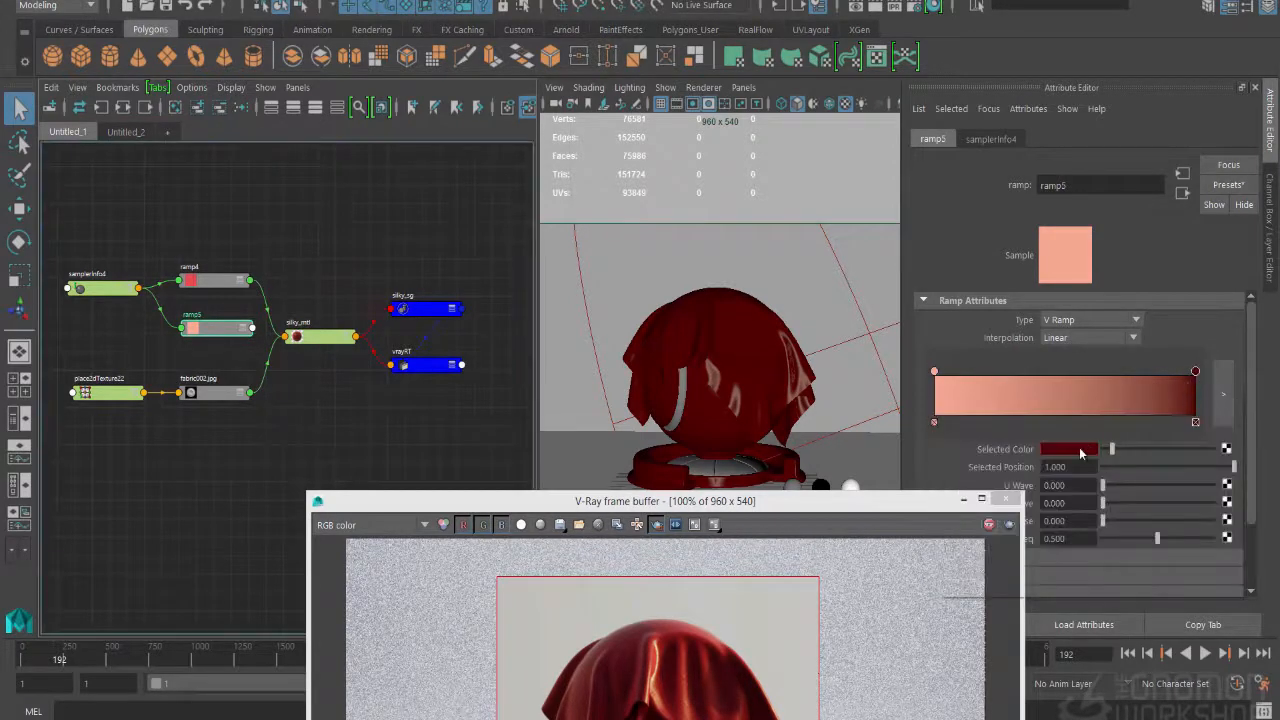
pyautogui.click(1070, 448)
pyautogui.moveTo(1078, 542); pyautogui.dragTo(1115, 520)
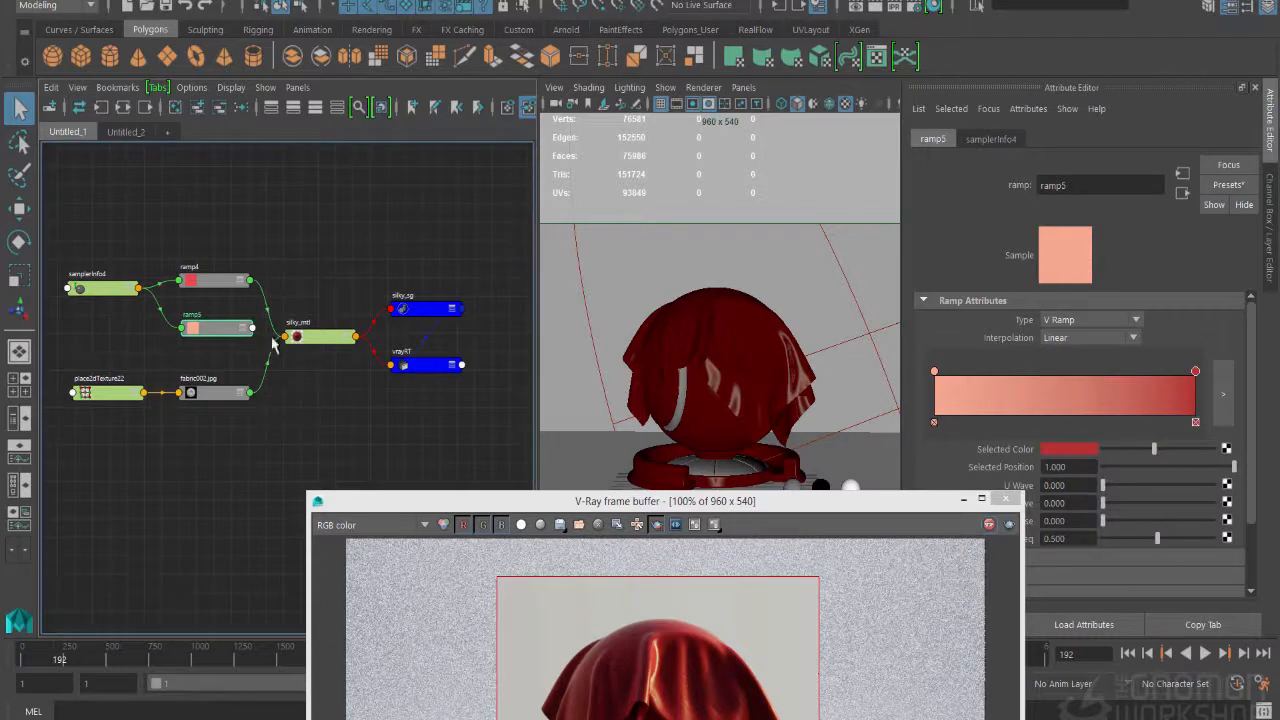
# Step: Connect ramp5 to silky_mtl's Reflection Color and compare the render with the silk.jpg reference photo
pyautogui.click(311, 340)
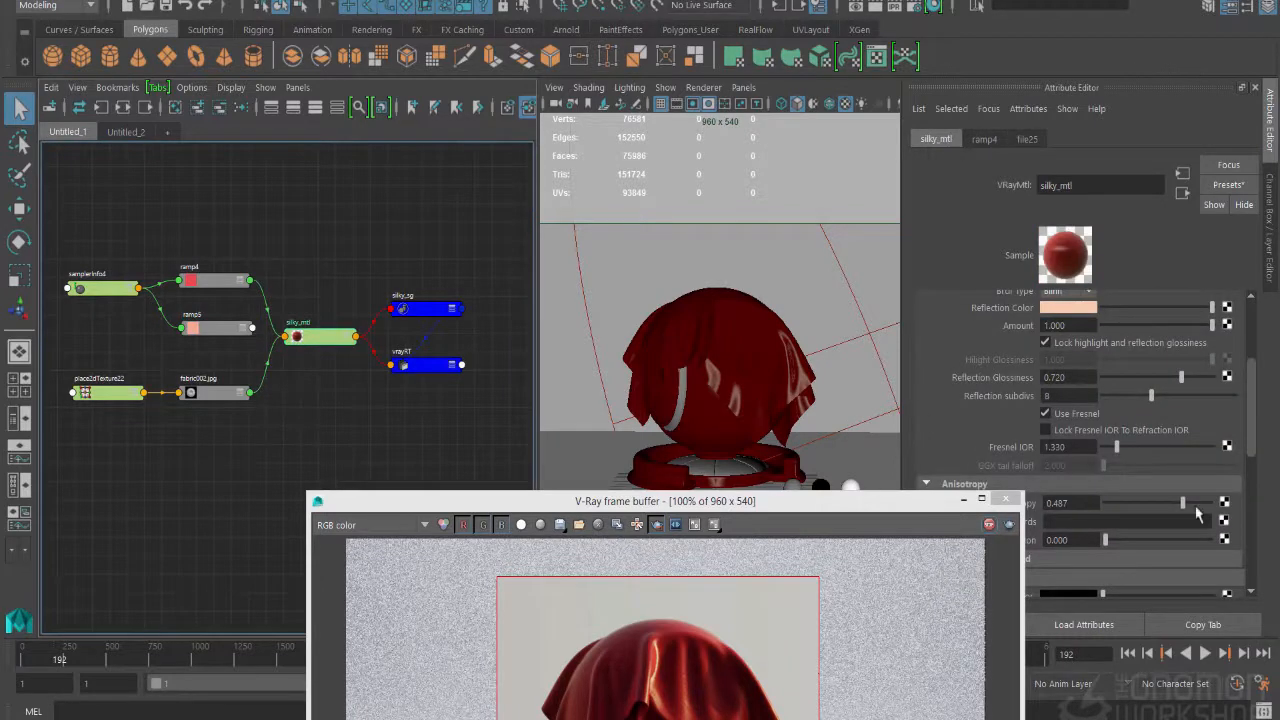
pyautogui.scroll(1, 1198, 513)
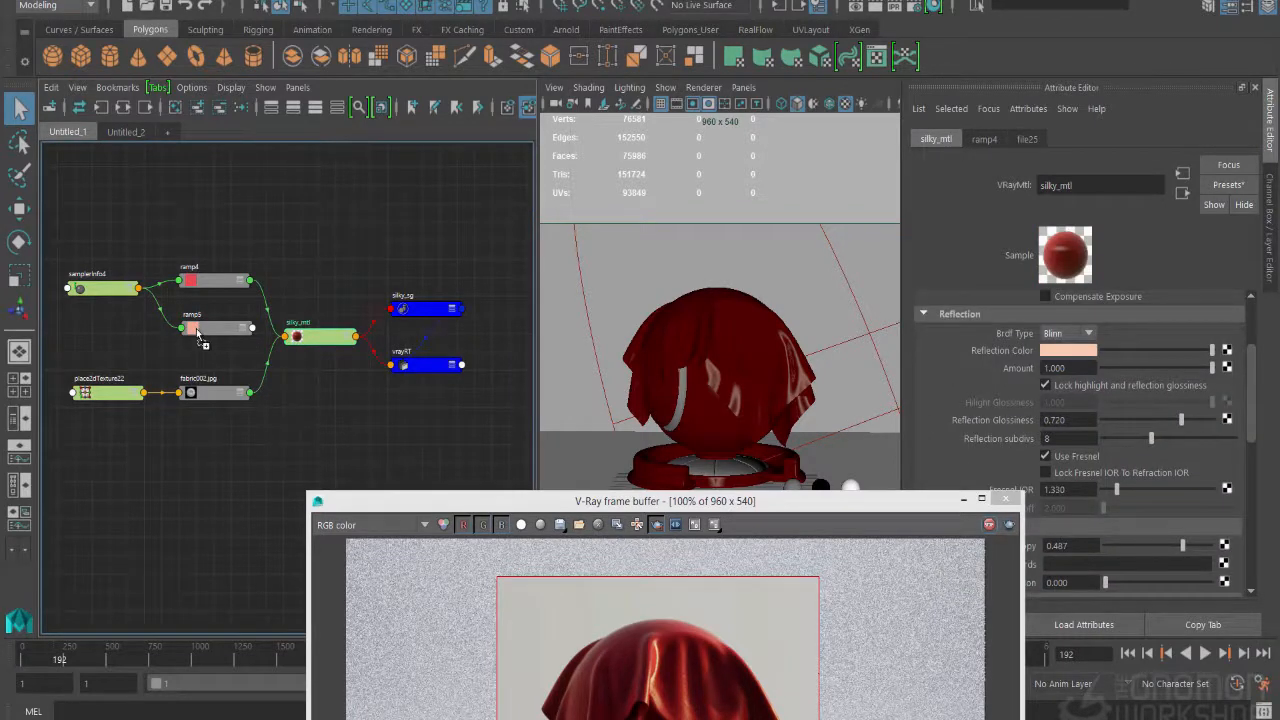
pyautogui.moveTo(199, 337)
pyautogui.mouseDown(button='middle')
pyautogui.moveTo(690, 390)
pyautogui.moveTo(1068, 350)
pyautogui.mouseUp(button='middle')
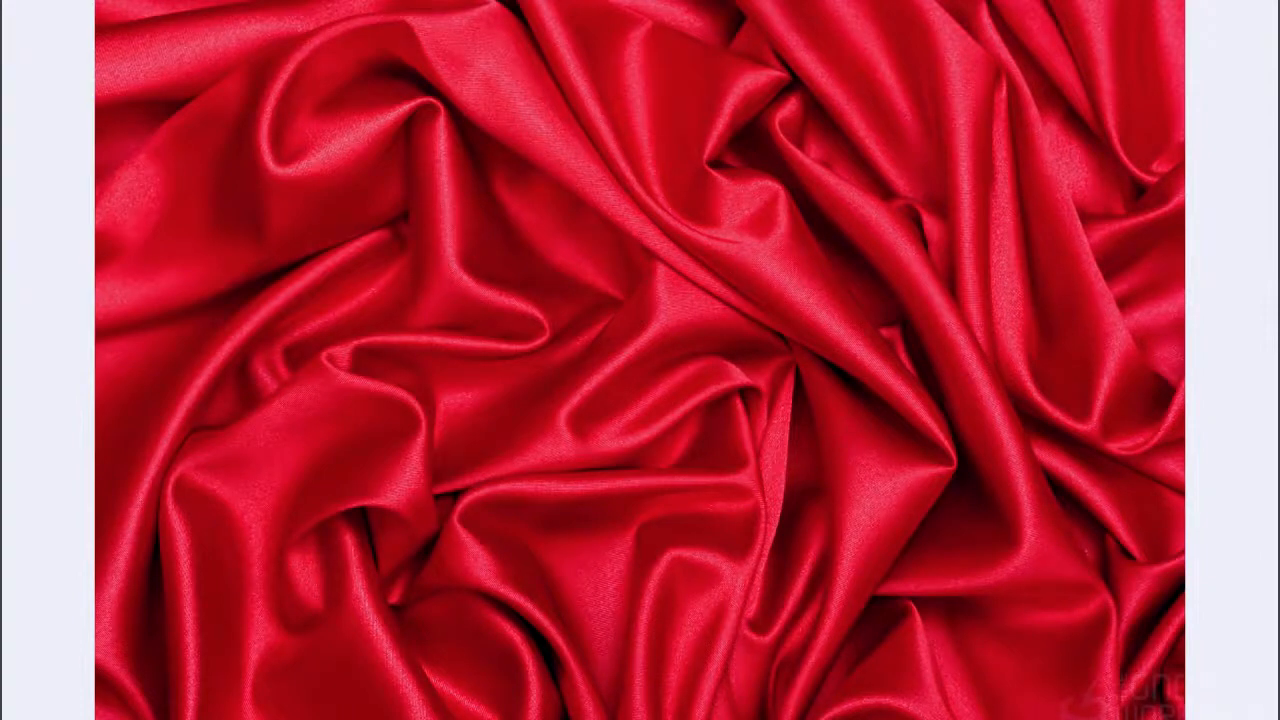
pyautogui.moveTo(640, 2); pyautogui.dragTo(298, 238)
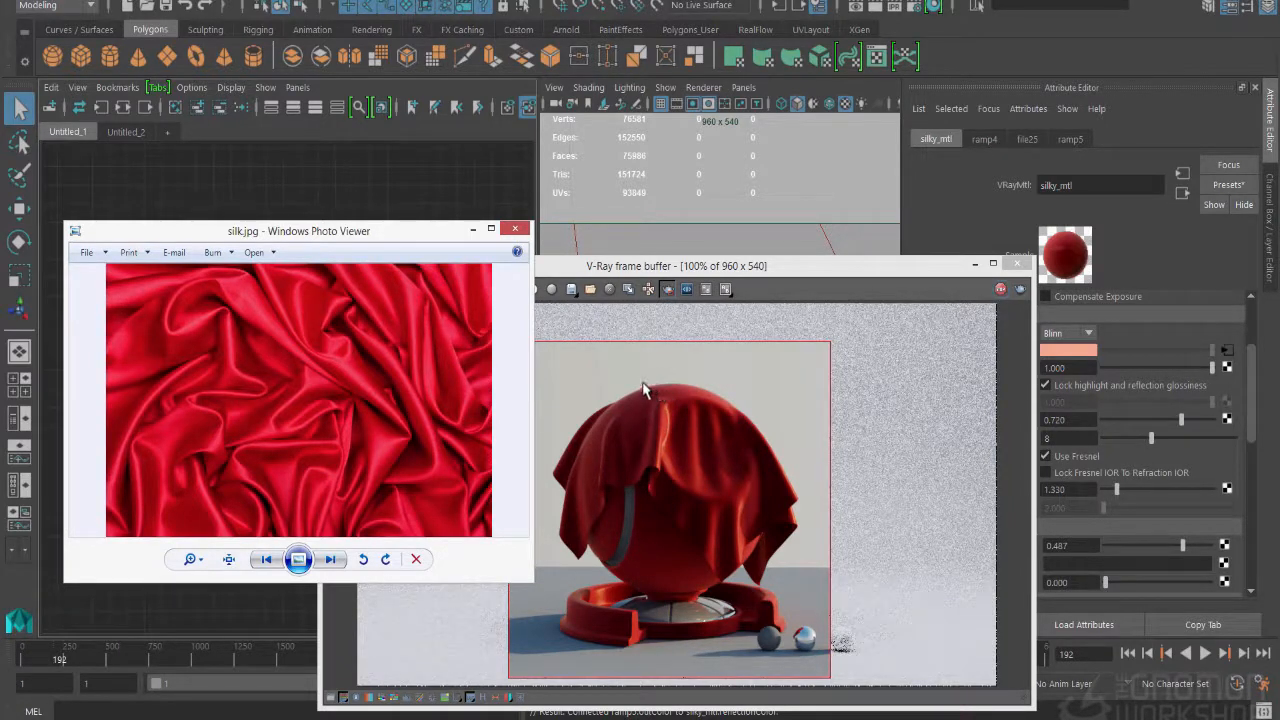
pyautogui.moveTo(810, 283); pyautogui.dragTo(720, 224)
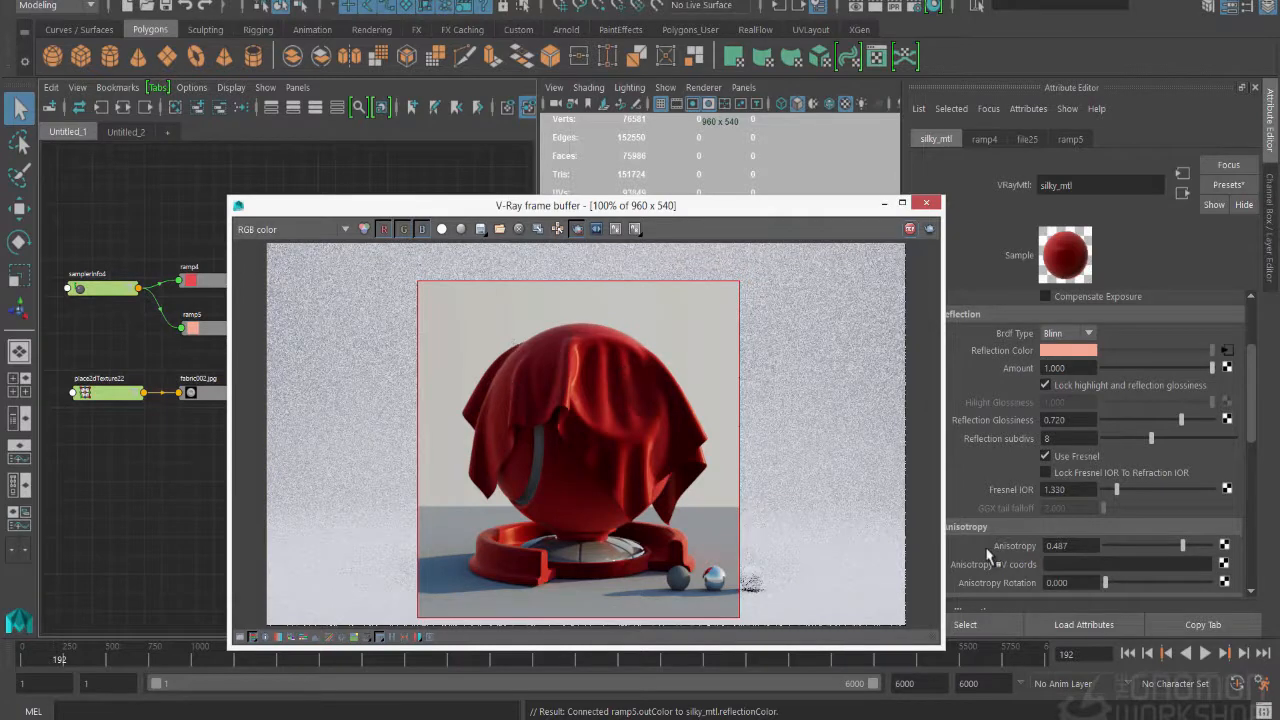
# Step: Set ramp5's color at position 1 to fully saturated, bright red (HSV 360, 1, 1)
pyautogui.click(1225, 351)
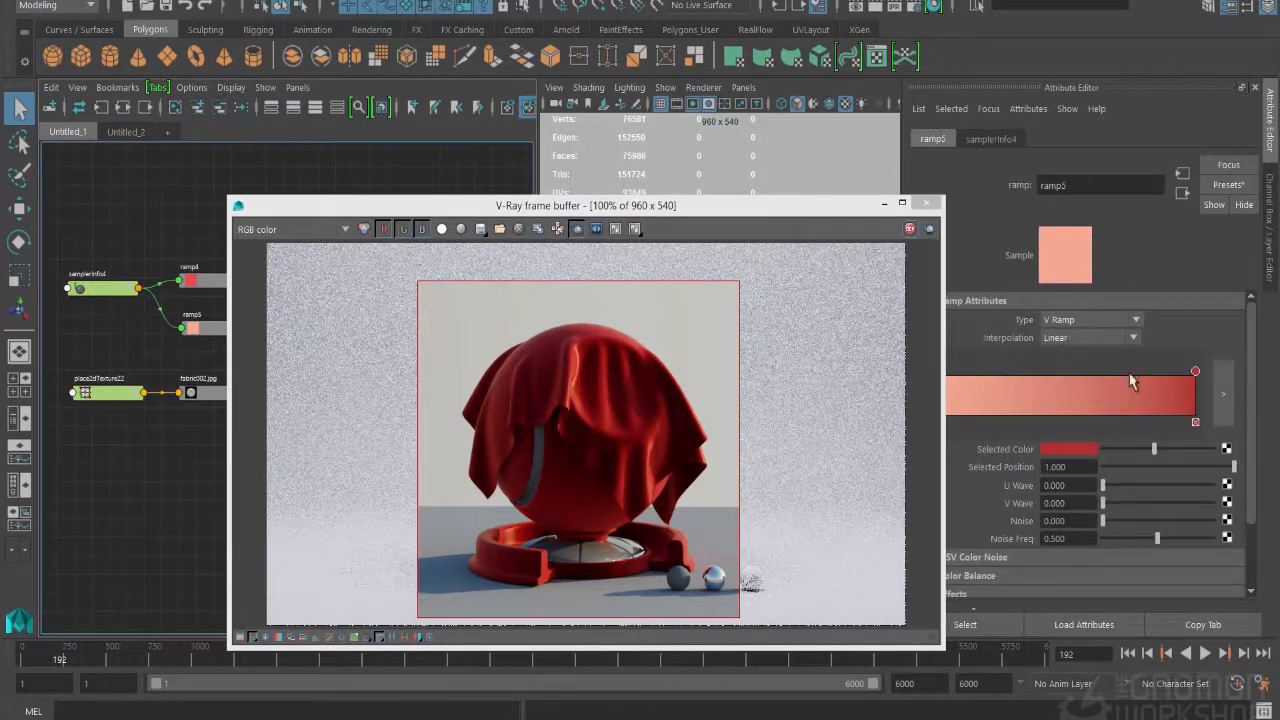
pyautogui.moveTo(1152, 450); pyautogui.dragTo(1212, 450)
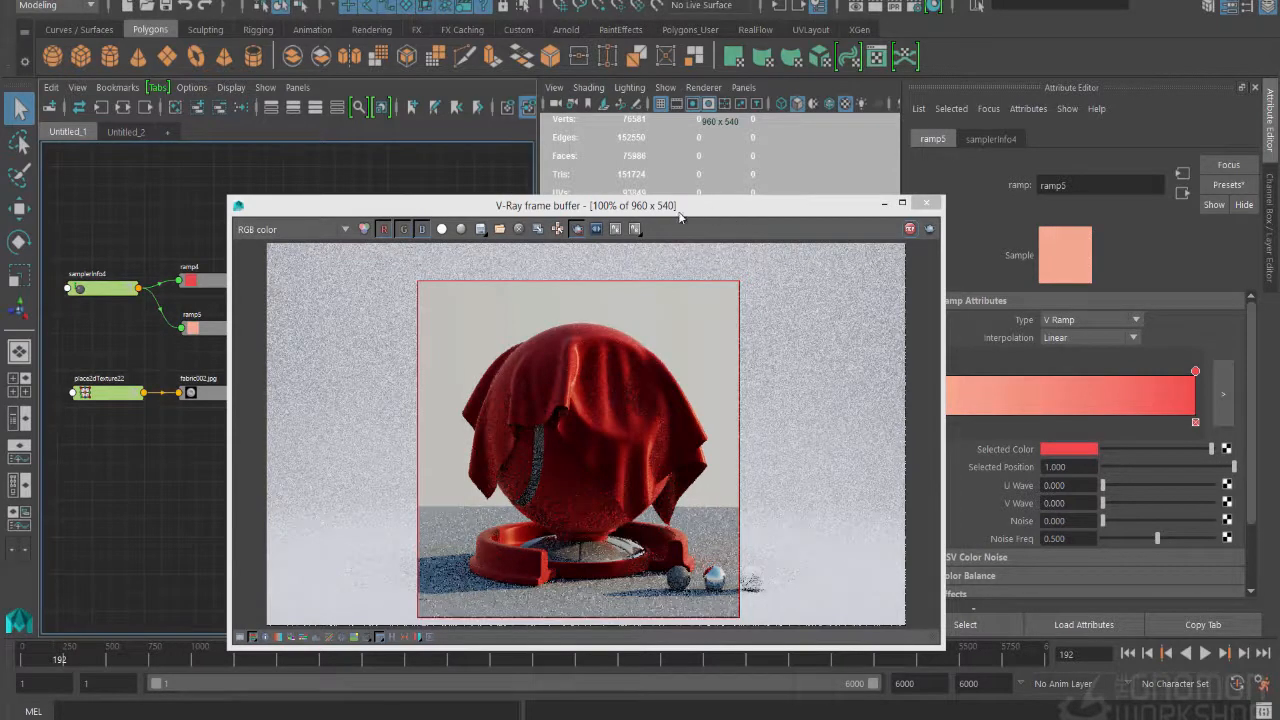
pyautogui.moveTo(880, 205); pyautogui.dragTo(795, 206)
pyautogui.click(934, 382)
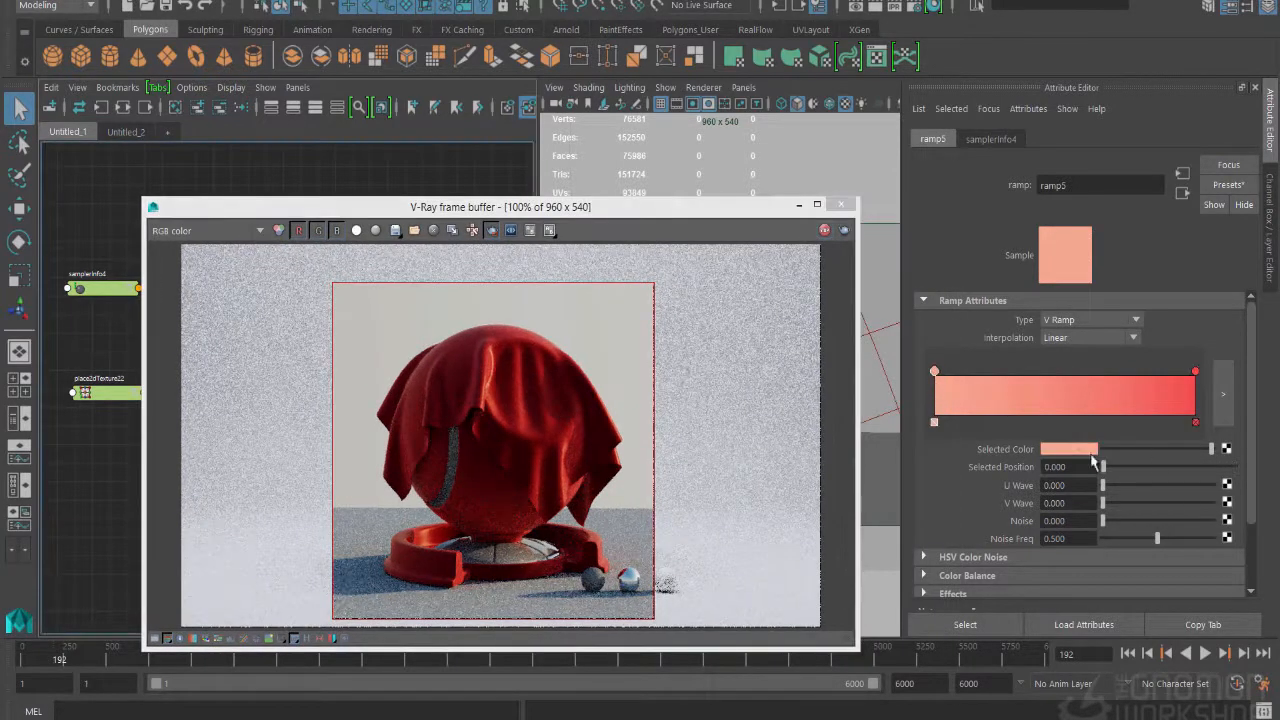
pyautogui.click(1195, 372)
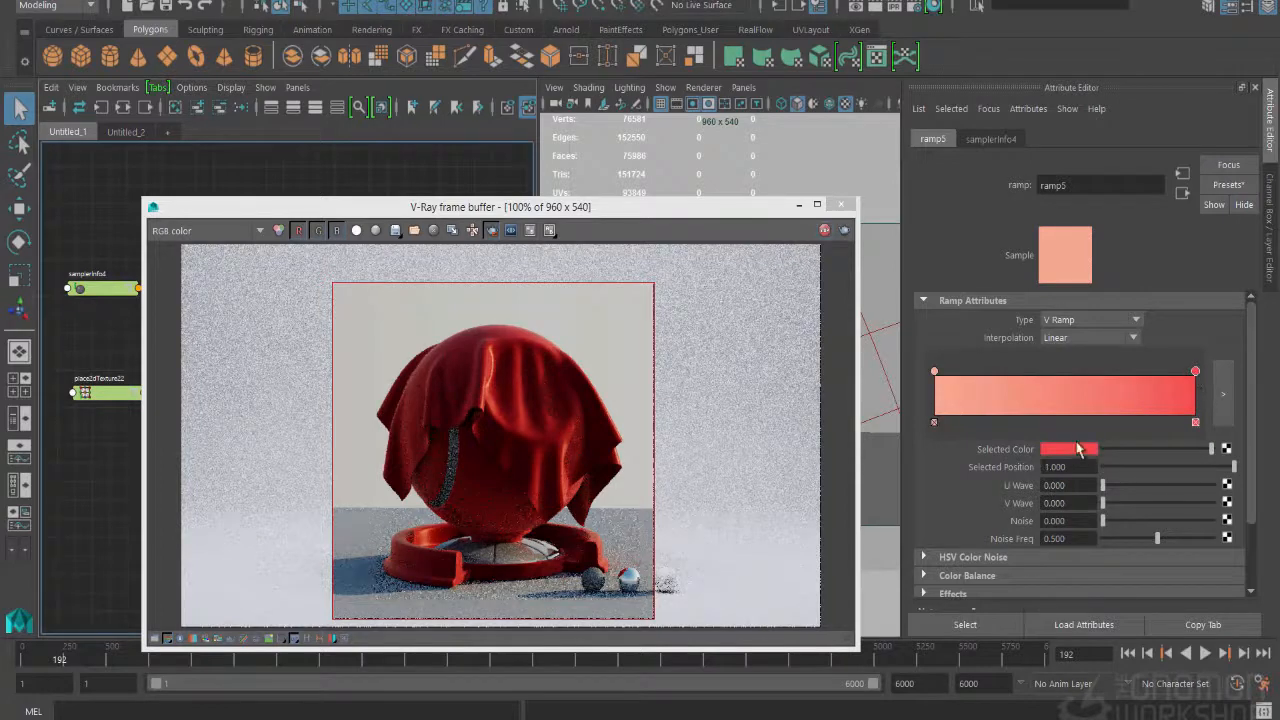
pyautogui.click(1080, 450)
pyautogui.moveTo(1098, 530); pyautogui.dragTo(1138, 526)
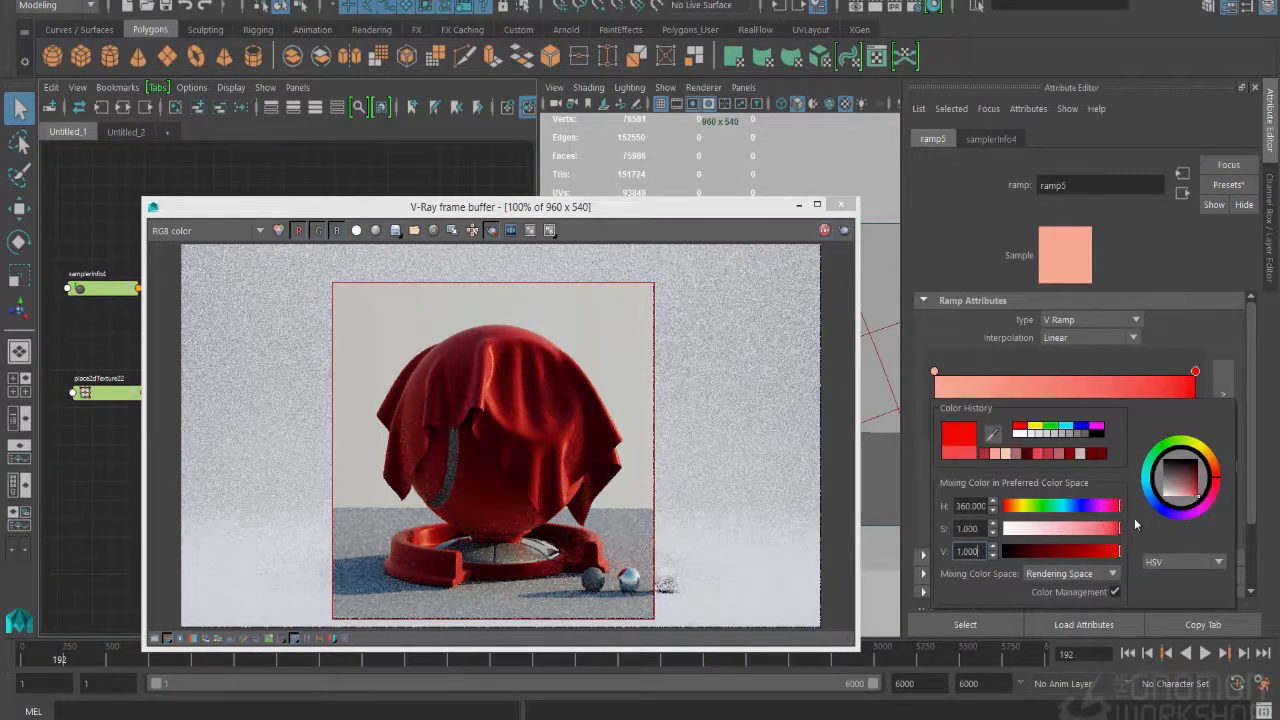
# Step: Change ramp5's color at position 0 to the same pure red as its other end
pyautogui.click(934, 372)
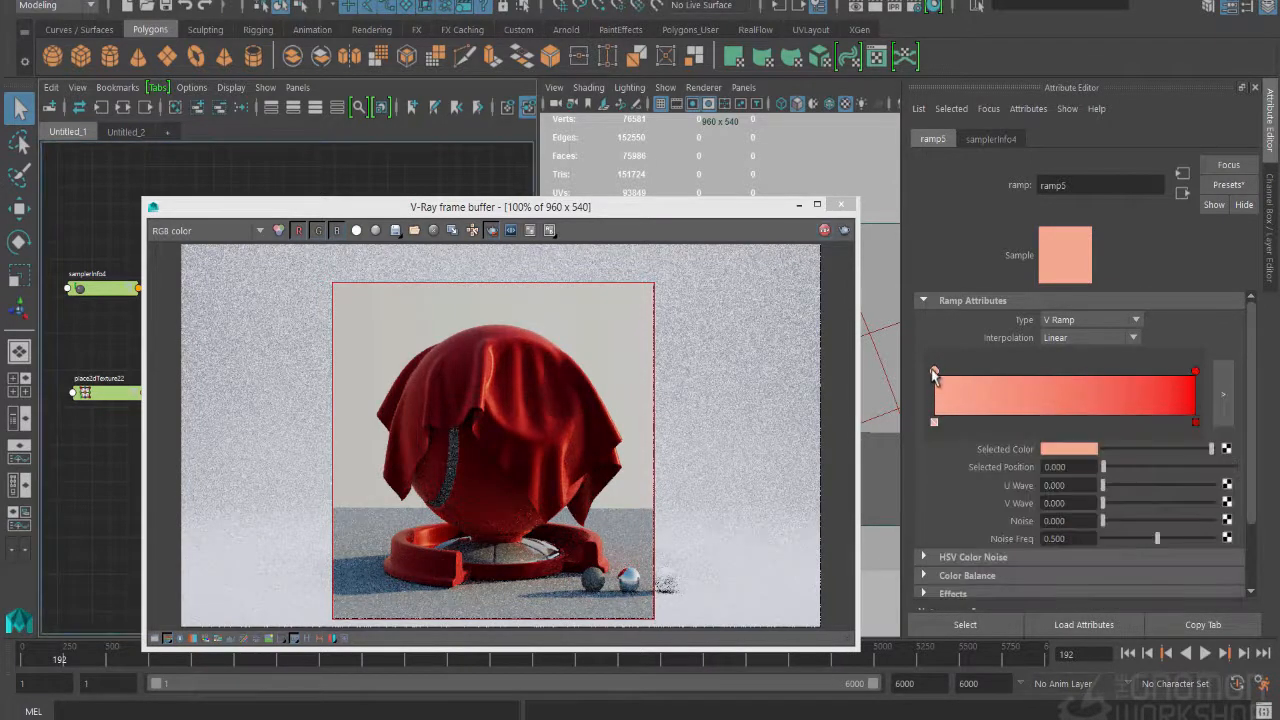
pyautogui.click(1068, 450)
pyautogui.moveTo(990, 500); pyautogui.dragTo(1107, 500)
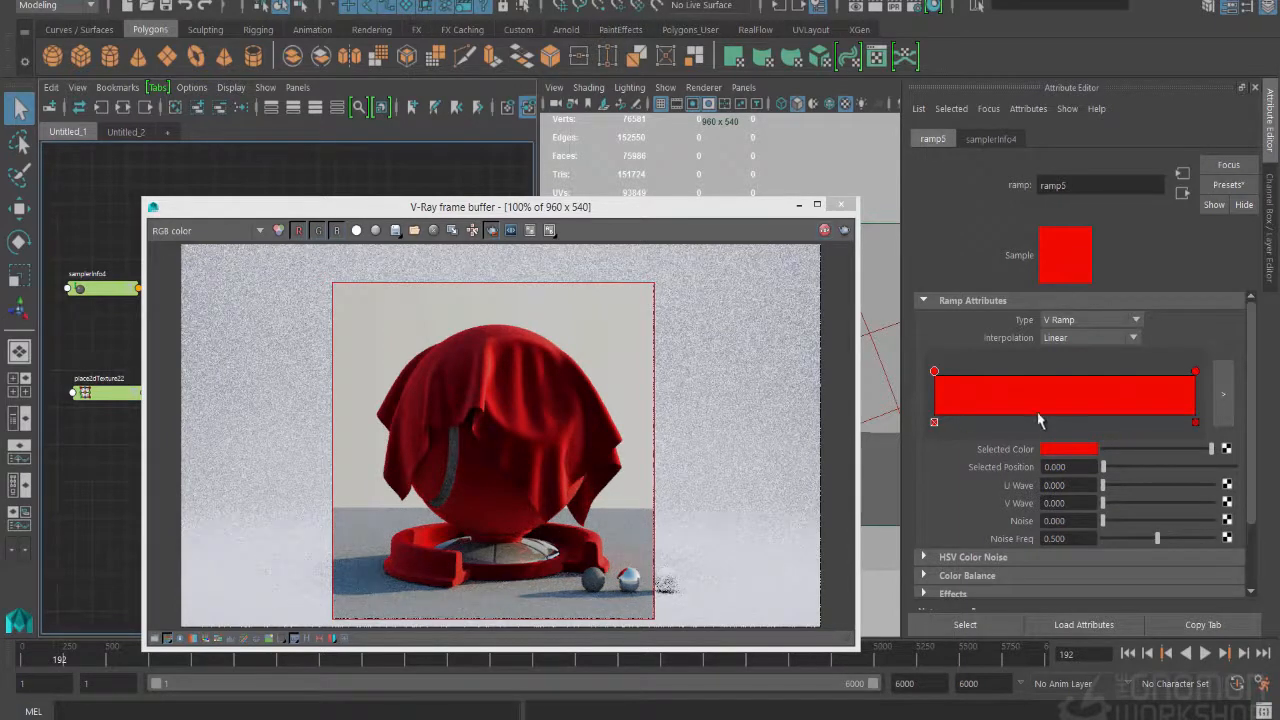
# Step: Return to silky_mtl and set its Fresnel IOR to 1.585
pyautogui.click(1182, 192)
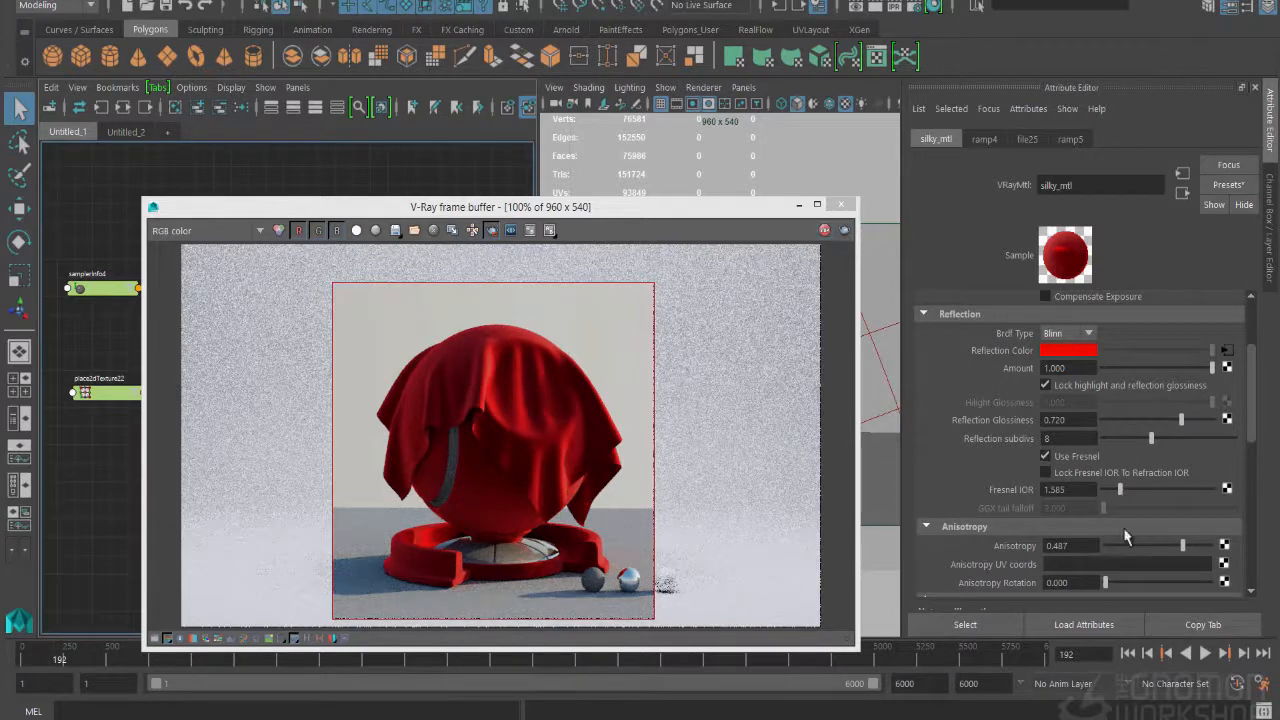
# Step: Lower silky_mtl's Anisotropy to 0.321 and its Reflection Glossiness to 0.622
pyautogui.moveTo(1184, 545)
pyautogui.mouseDown()
pyautogui.moveTo(1200, 549)
pyautogui.moveTo(1174, 545)
pyautogui.mouseUp()
pyautogui.moveTo(1183, 420); pyautogui.dragTo(1174, 425)
# Step: Compare the Ward, GGX and Phong BRDF types on silky_mtl in the live render, then restore Blinn
pyautogui.click(1078, 338)
pyautogui.click(1076, 388)
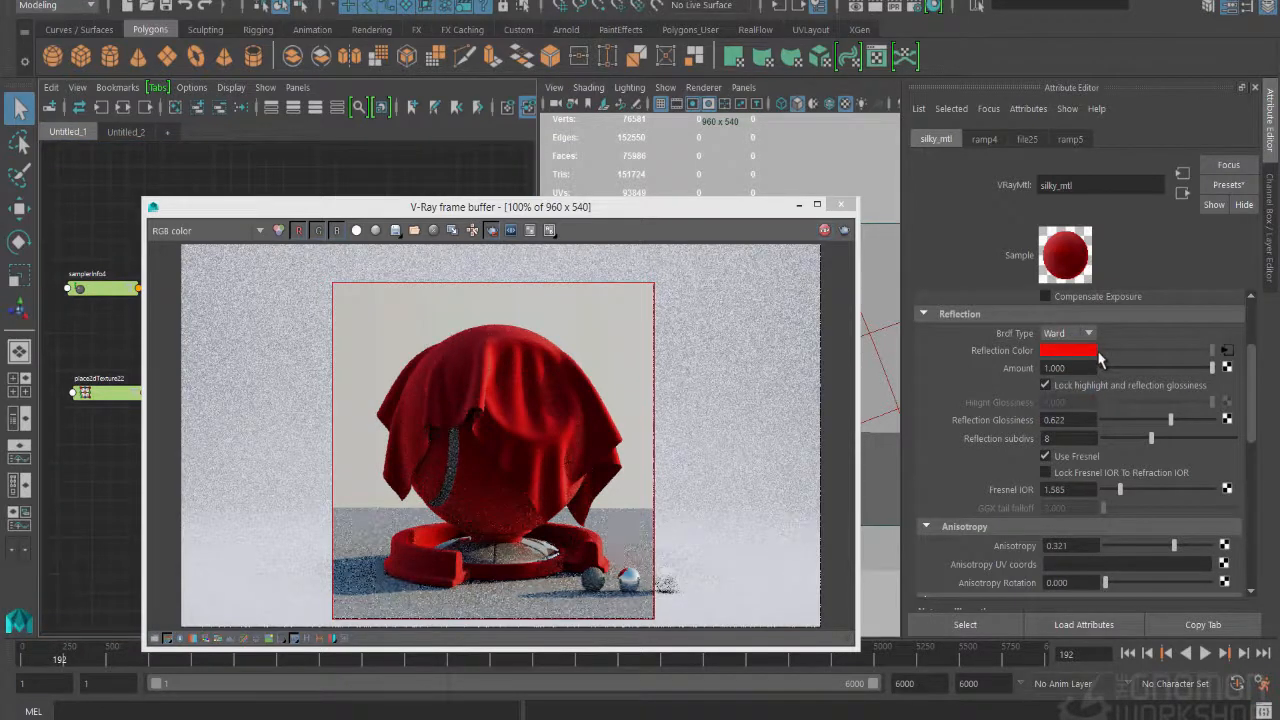
pyautogui.click(1078, 334)
pyautogui.click(1071, 406)
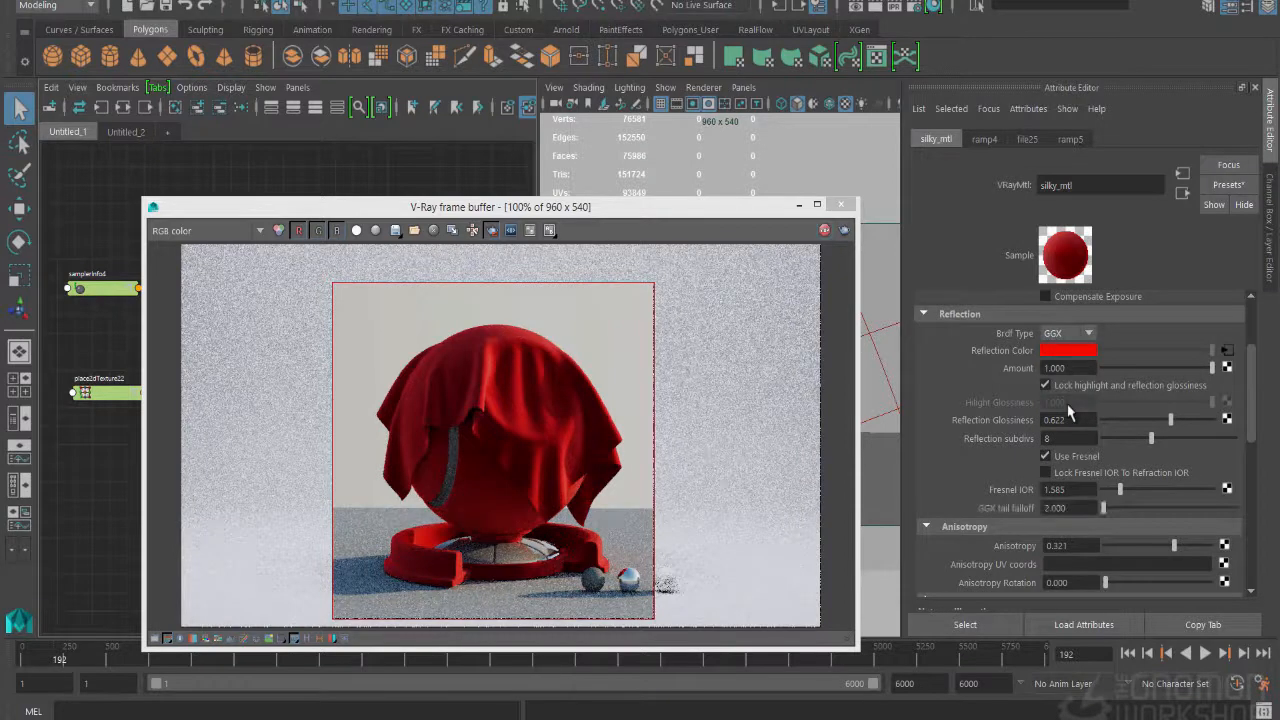
pyautogui.click(1070, 334)
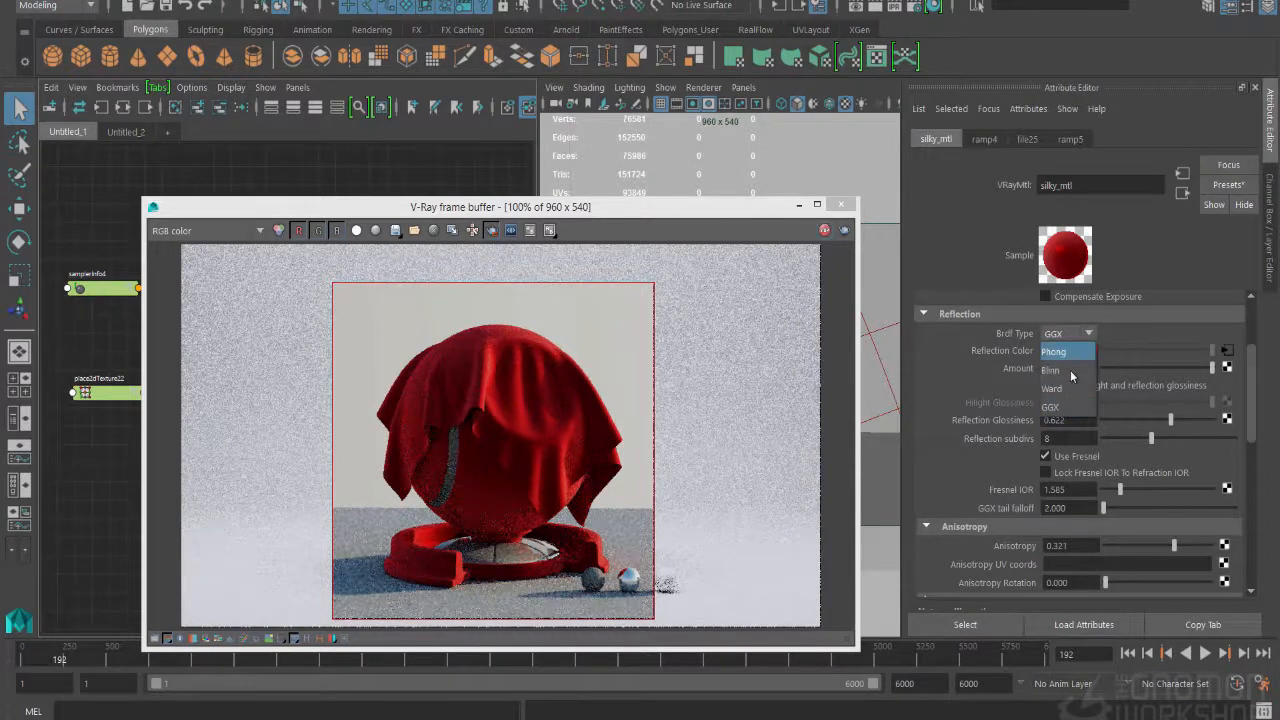
pyautogui.click(1070, 368)
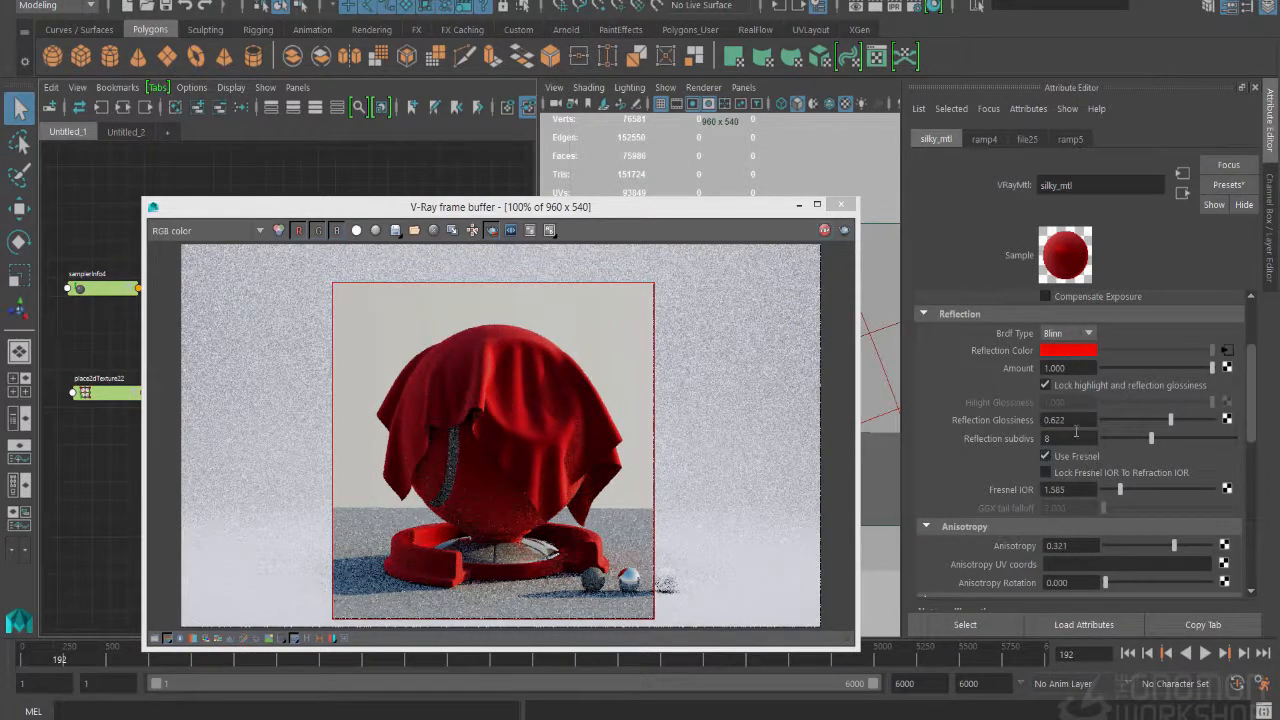
pyautogui.click(1070, 334)
pyautogui.click(1068, 350)
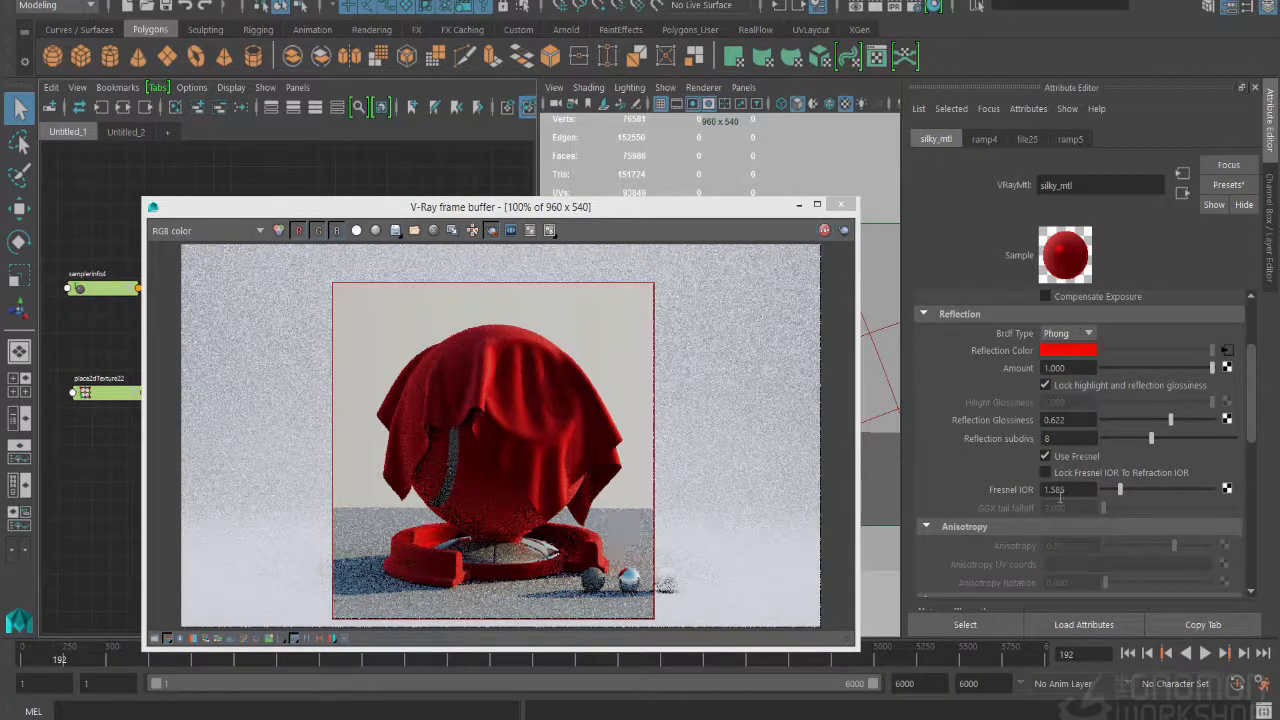
pyautogui.click(1068, 334)
pyautogui.click(1062, 345)
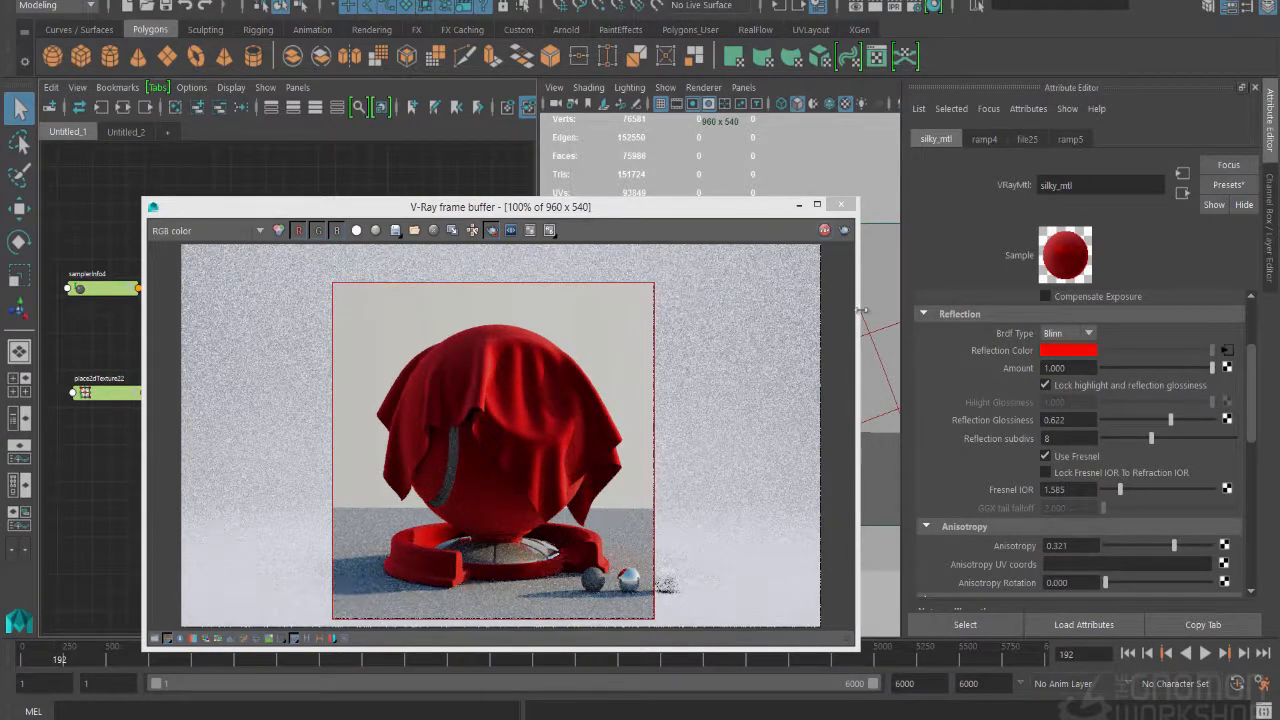
# Step: Stop the render, switch to the studioB_bty render layer, select the cloth and start the interactive render again
pyautogui.click(824, 231)
pyautogui.click(1269, 202)
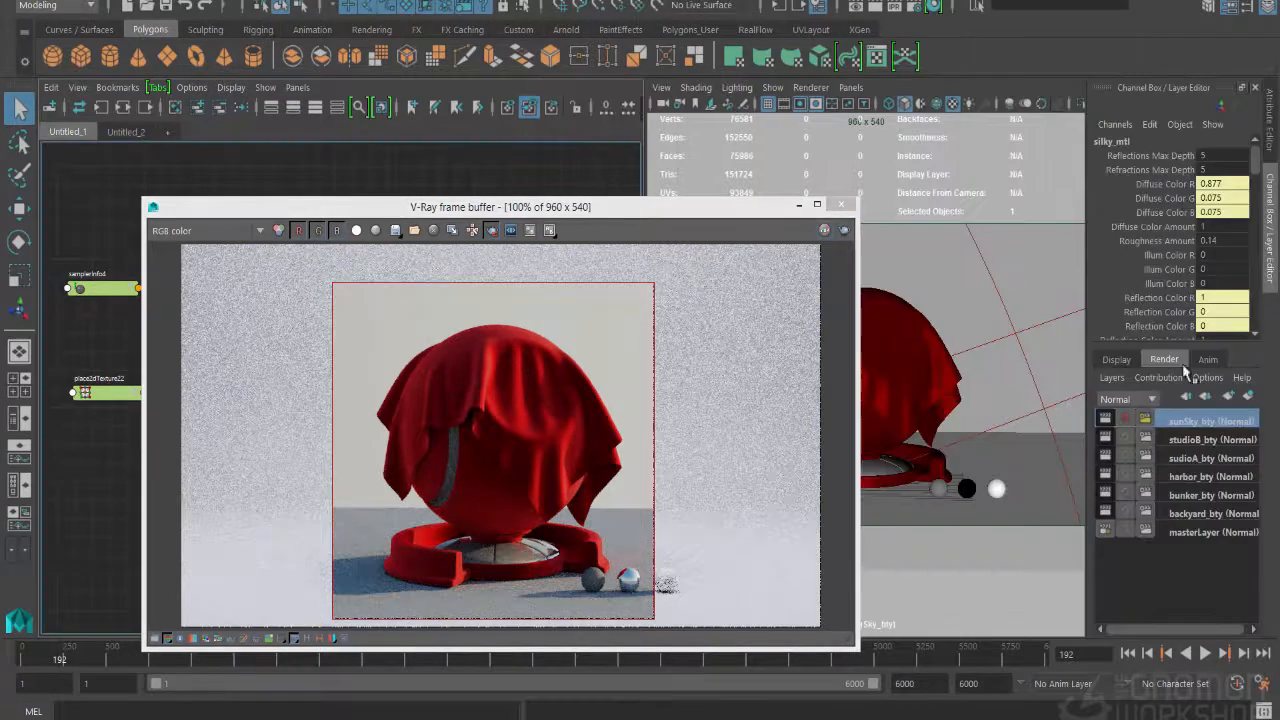
pyautogui.click(1190, 441)
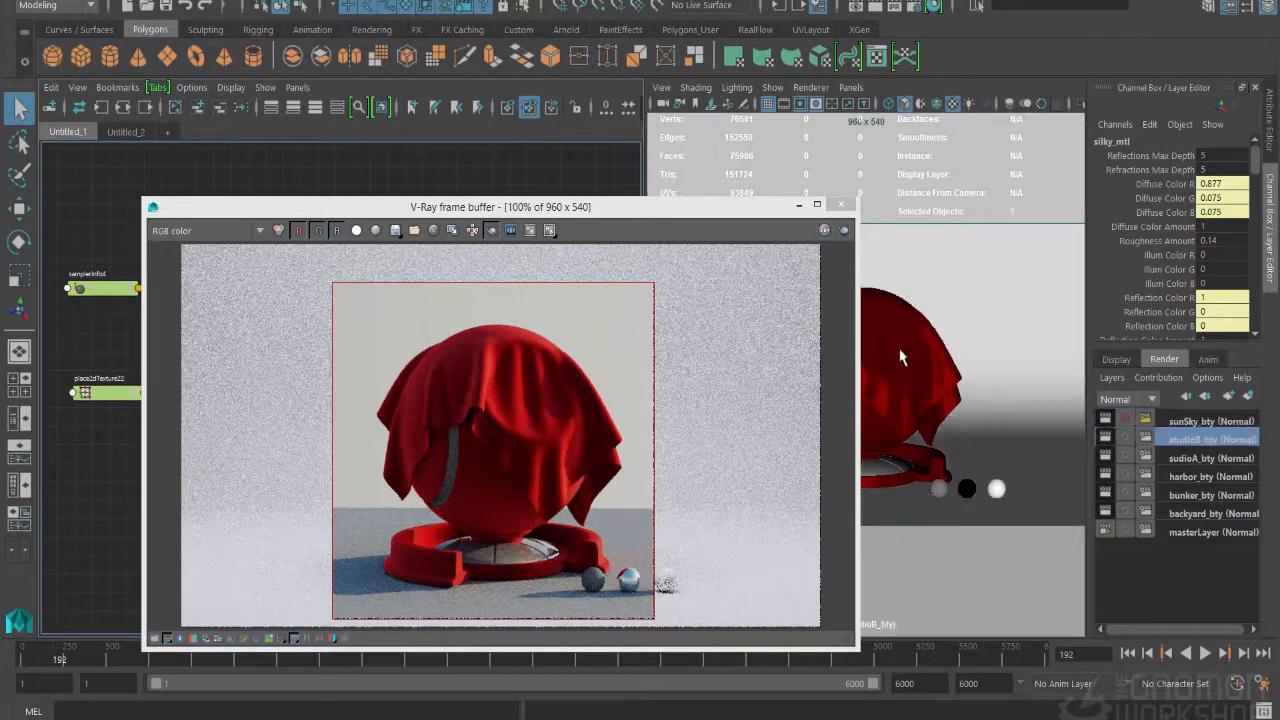
pyautogui.click(908, 290)
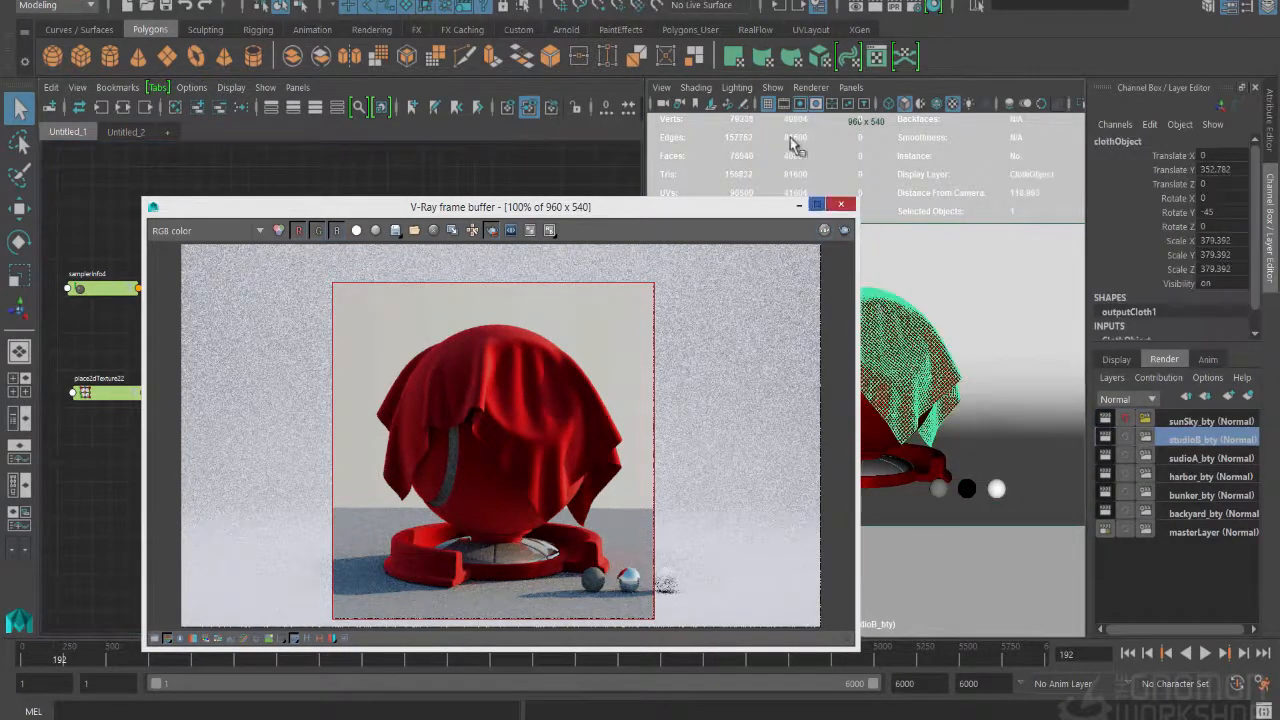
pyautogui.click(895, 12)
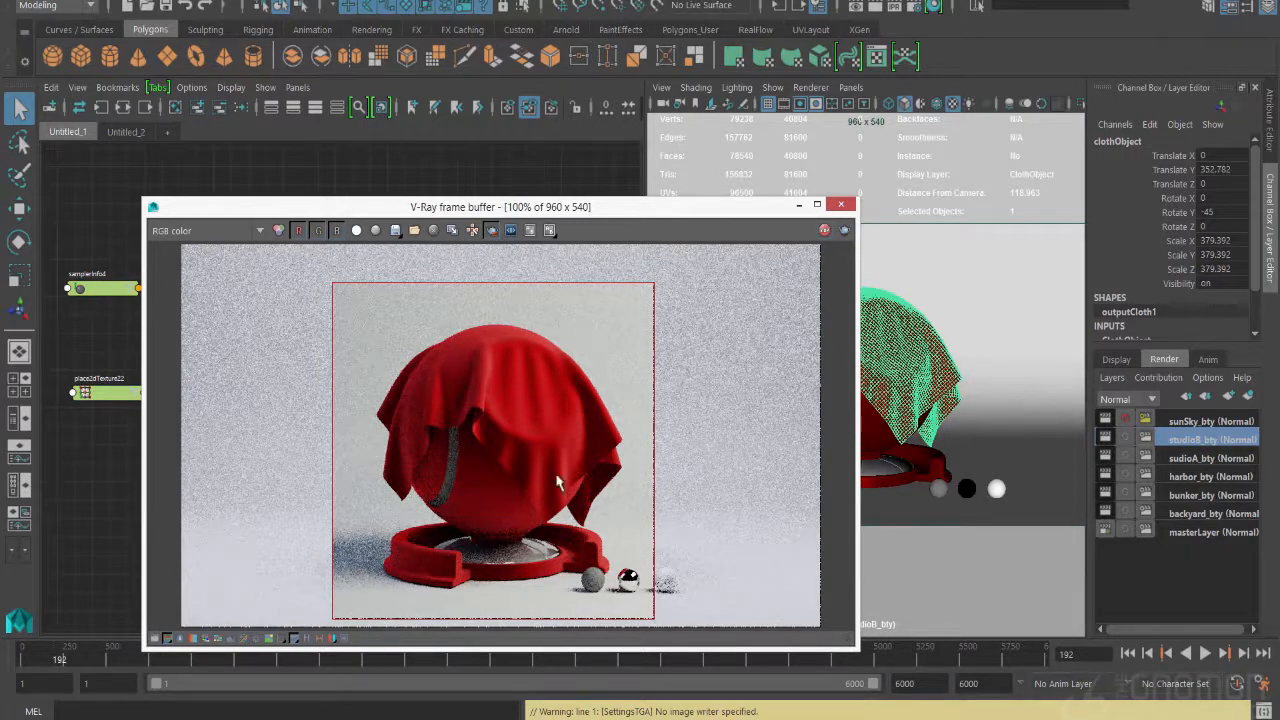
# Step: Test silky_mtl's diffuse Amount at 0 in the render, then settle on 0.652
pyautogui.click(1269, 140)
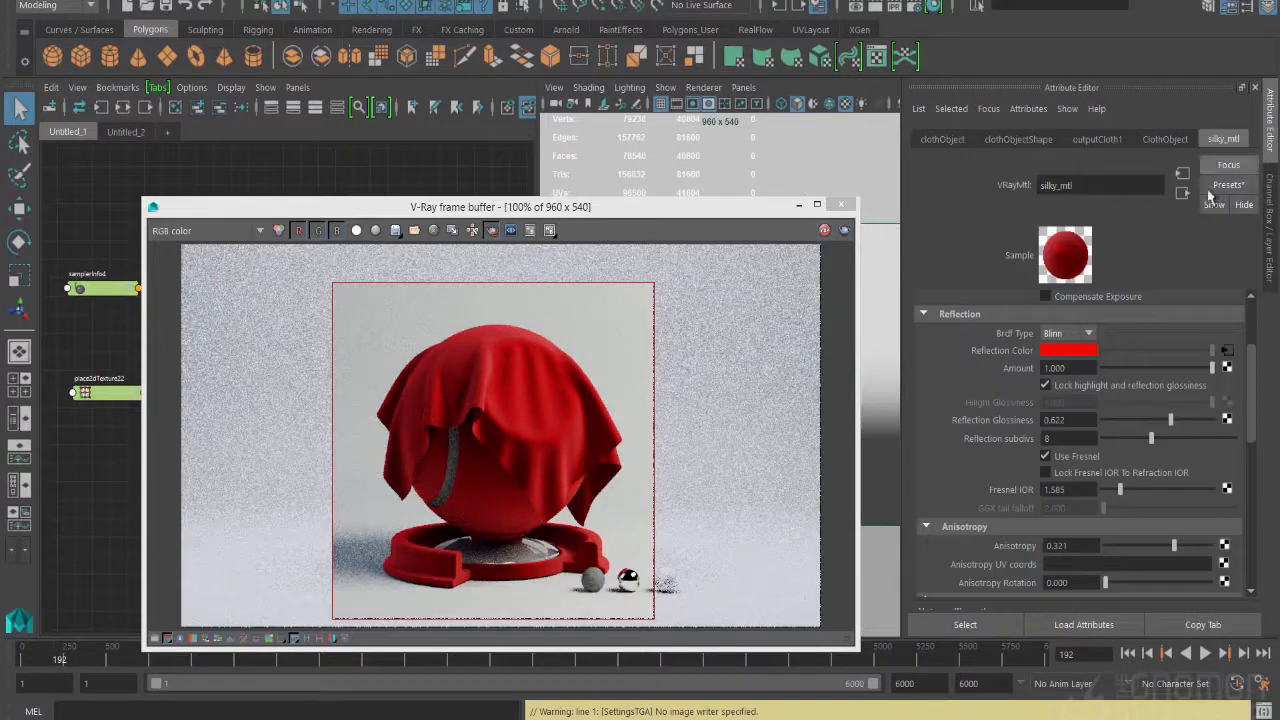
pyautogui.scroll(3, 1177, 390)
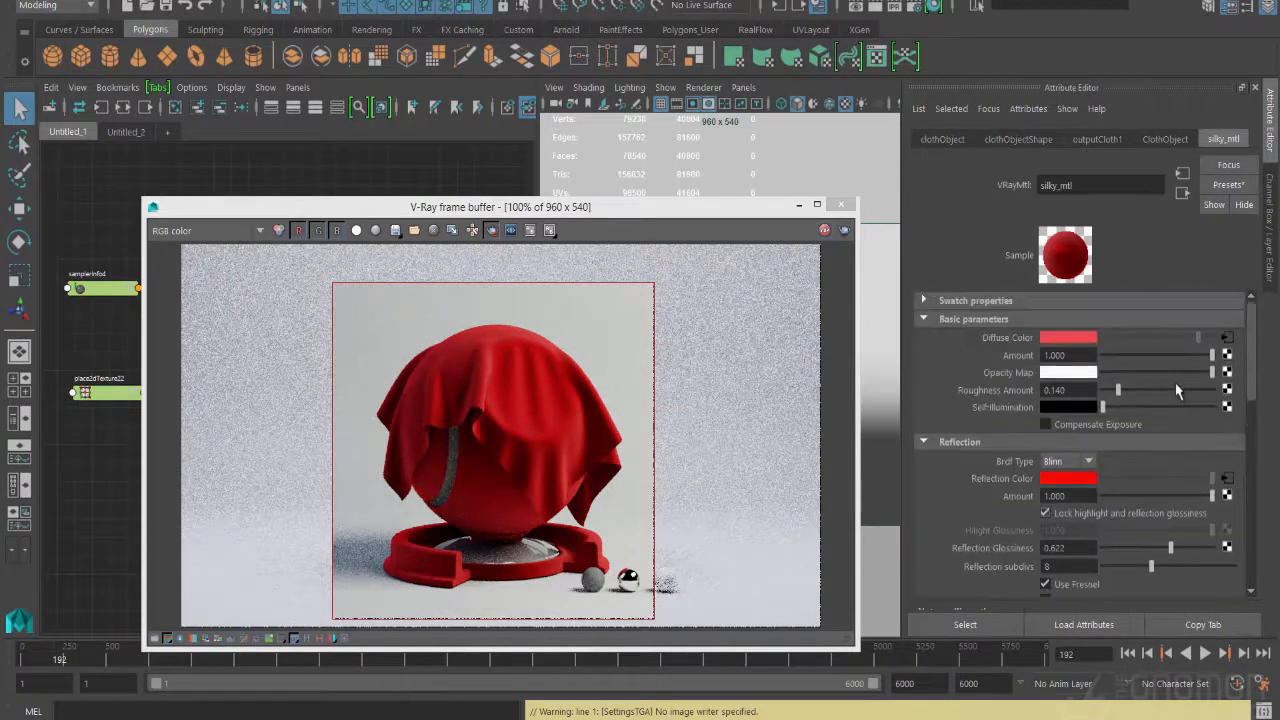
pyautogui.moveTo(1206, 364); pyautogui.dragTo(1096, 370)
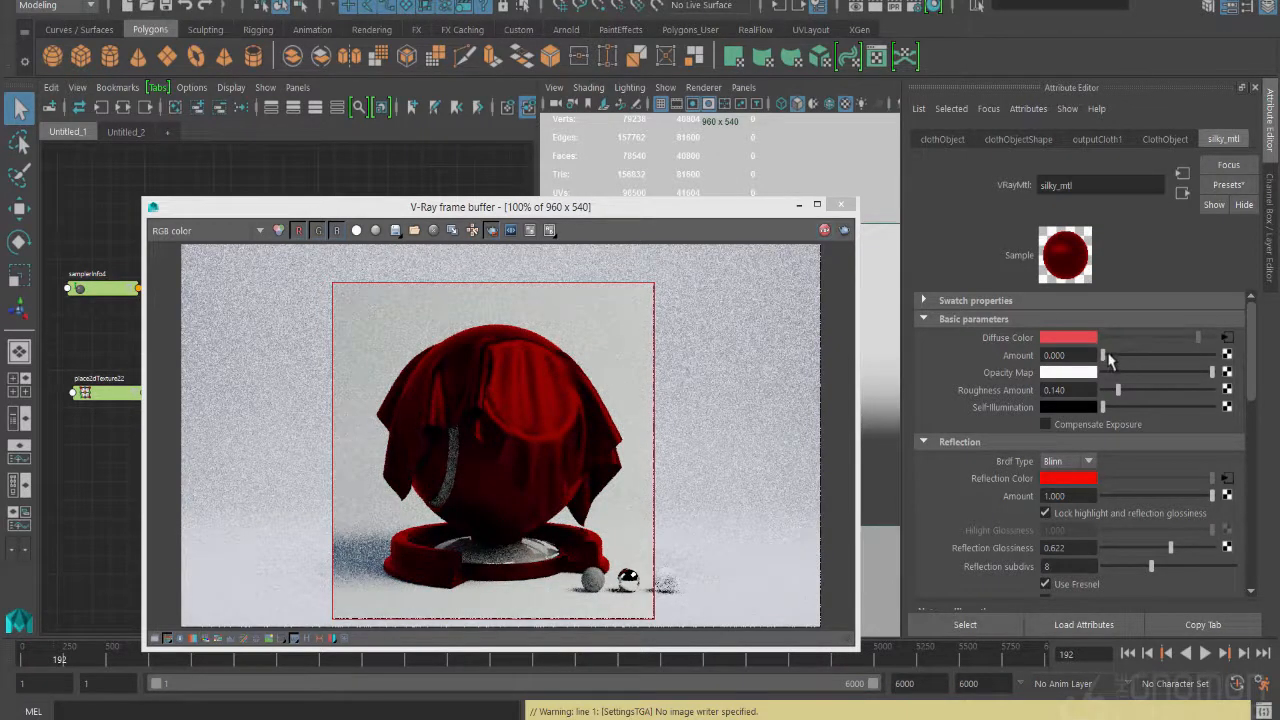
pyautogui.moveTo(1107, 352); pyautogui.dragTo(1176, 364)
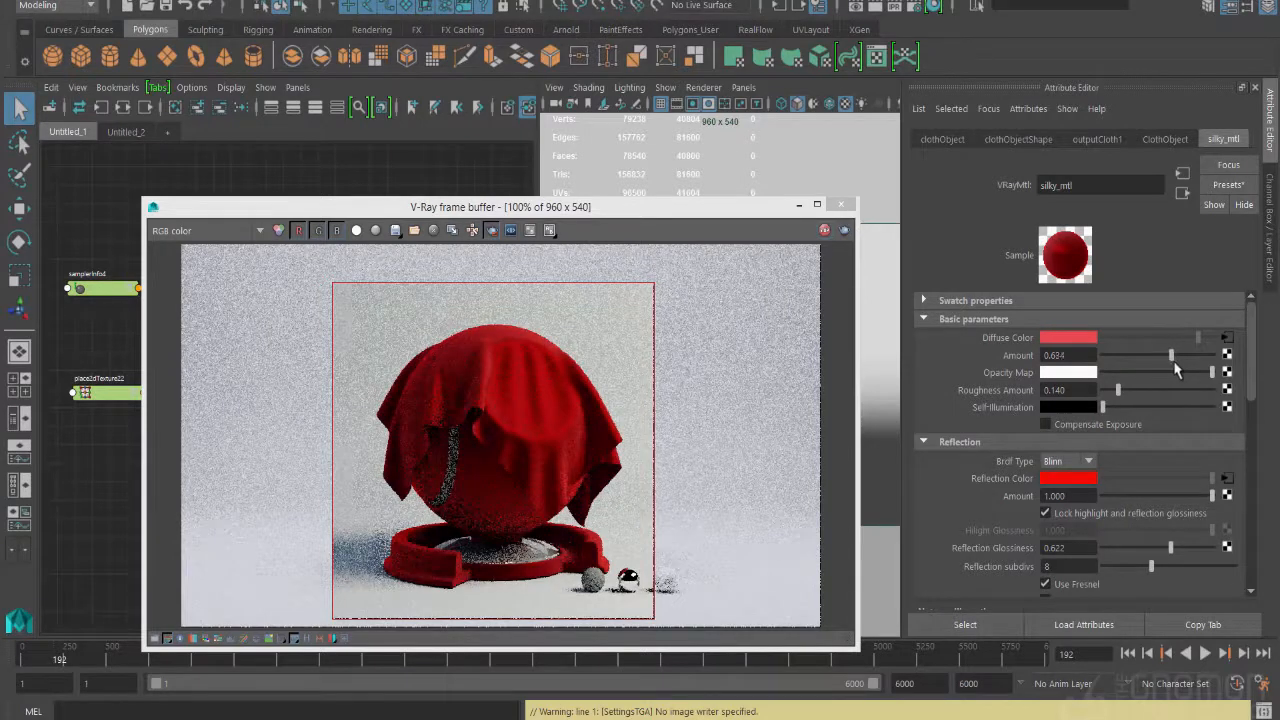
# Step: Change the reflection ramp's color at position 0 to orange with hue 17.455 and set its interpolation to Smooth
pyautogui.click(1228, 479)
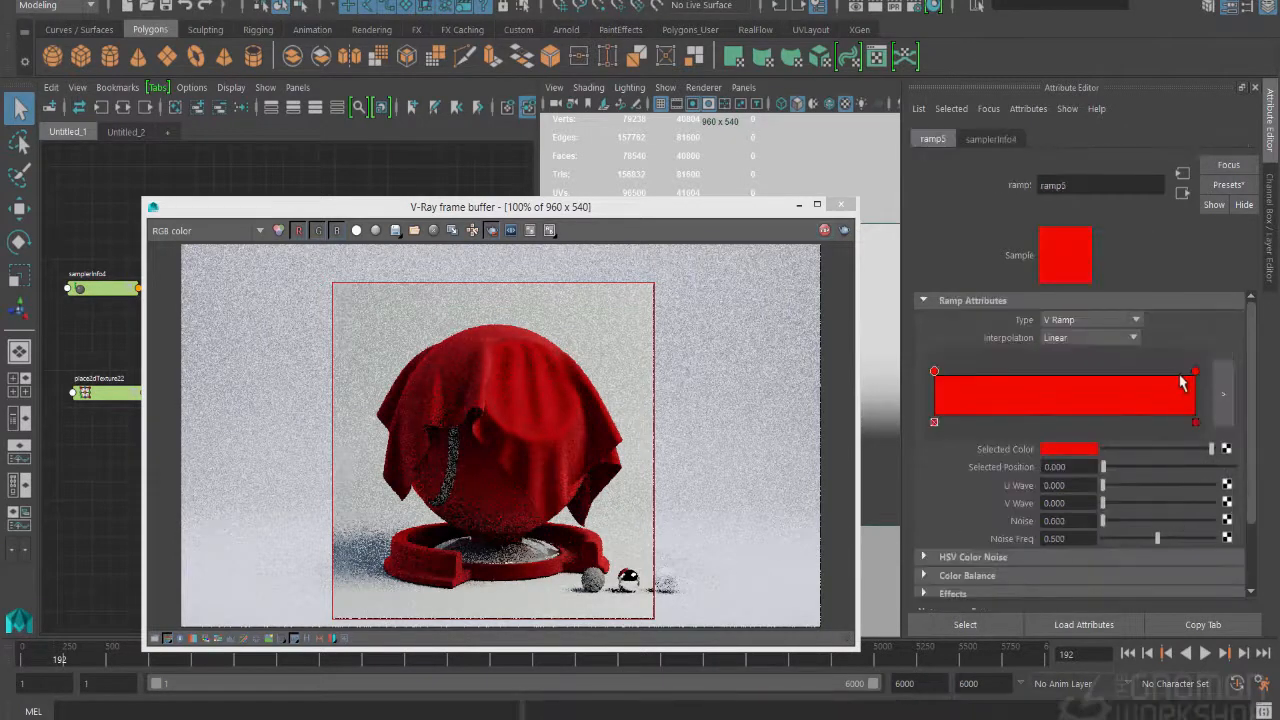
pyautogui.click(1182, 192)
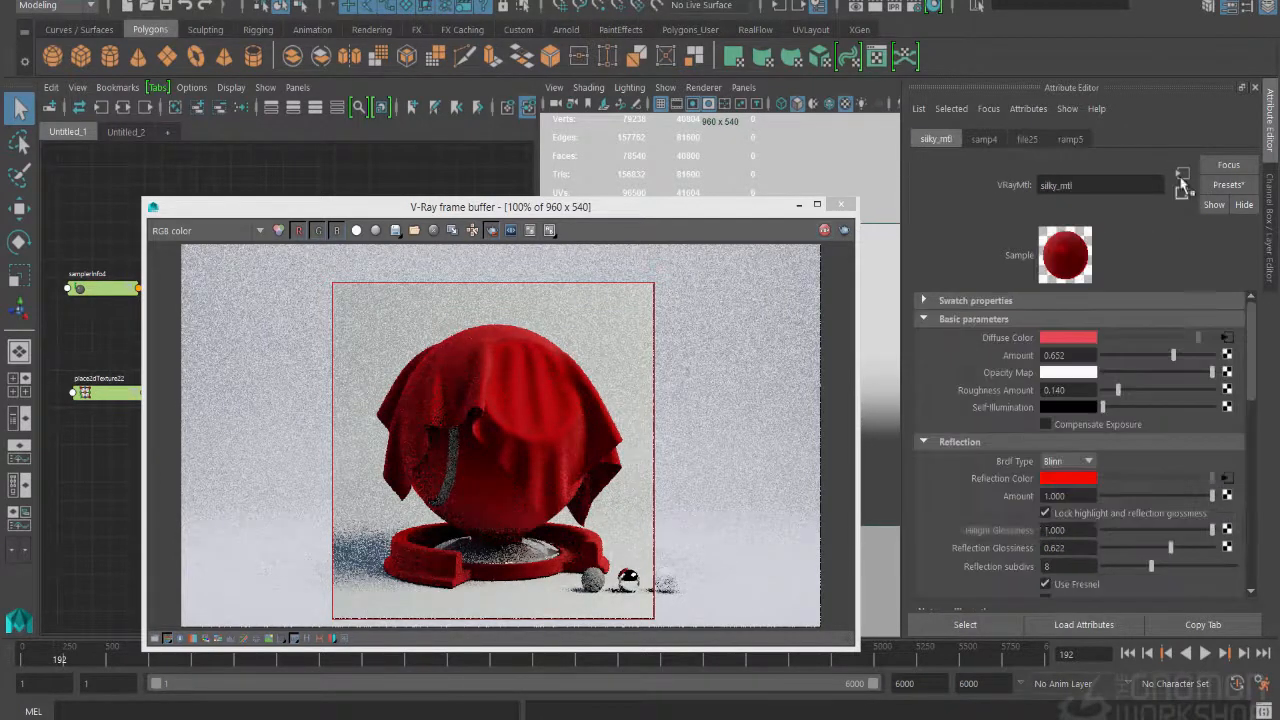
pyautogui.click(1228, 479)
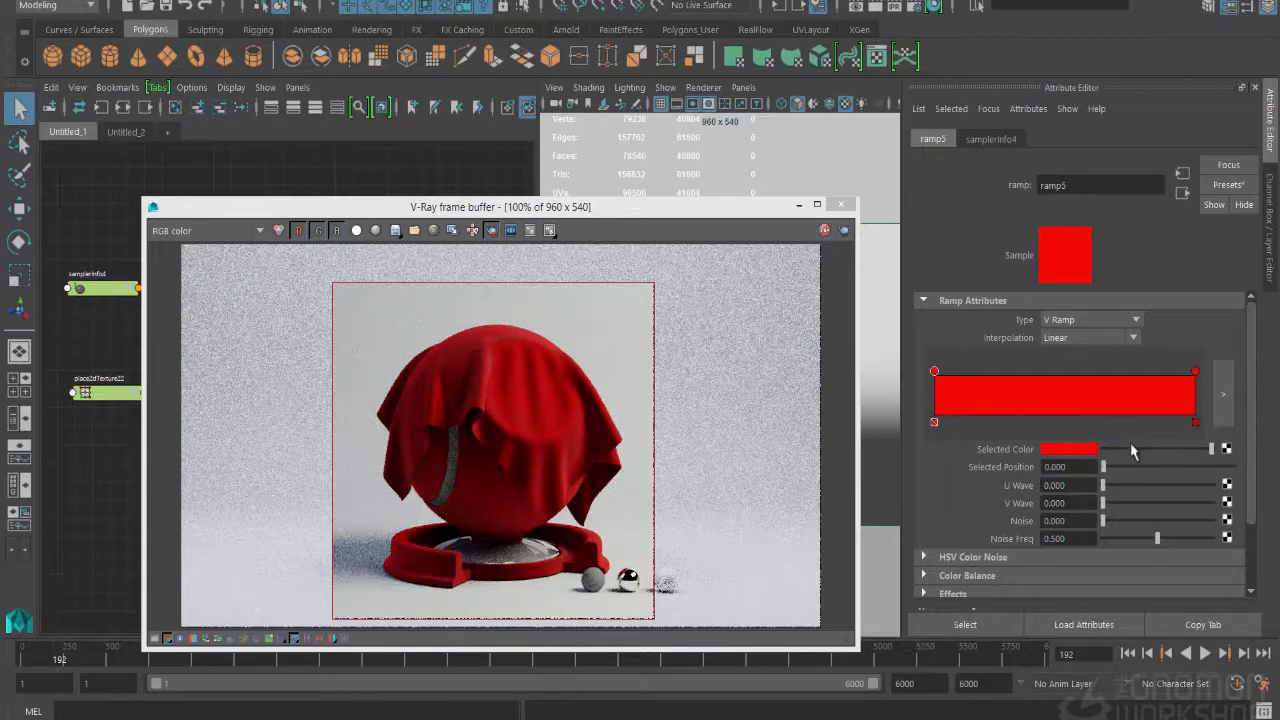
pyautogui.click(1068, 450)
pyautogui.click(1006, 496)
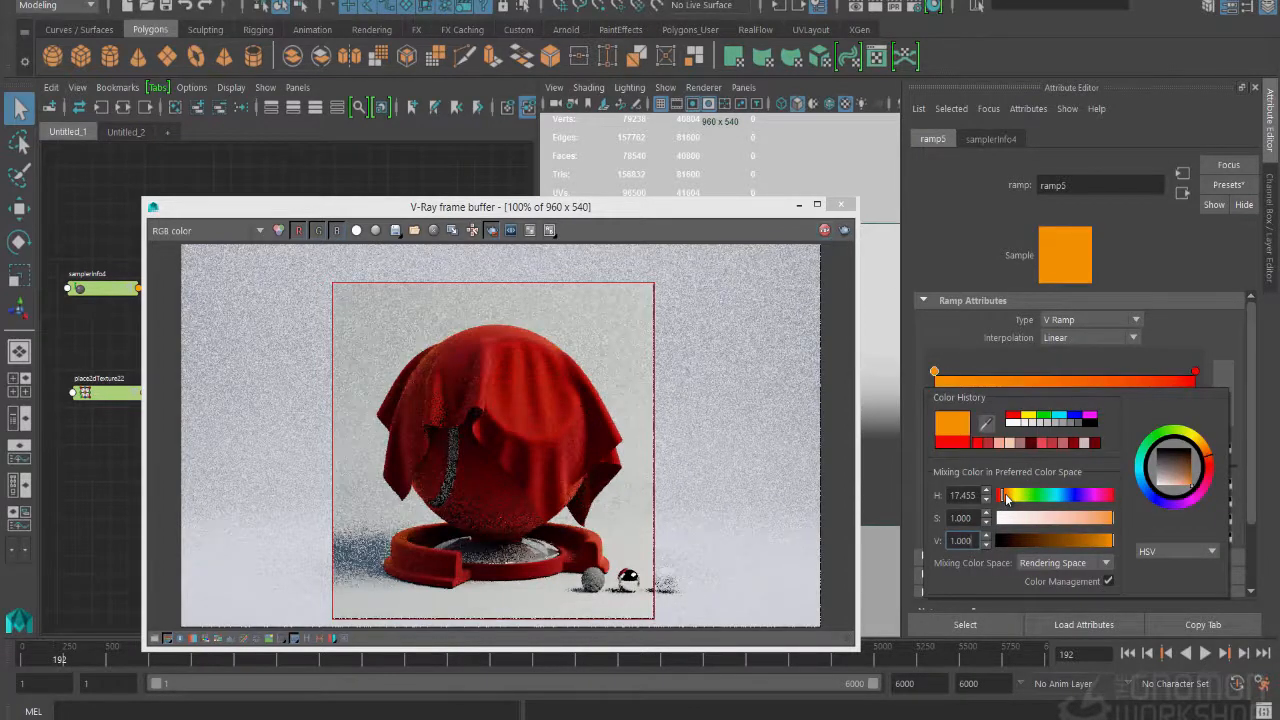
pyautogui.click(1072, 338)
pyautogui.click(1058, 434)
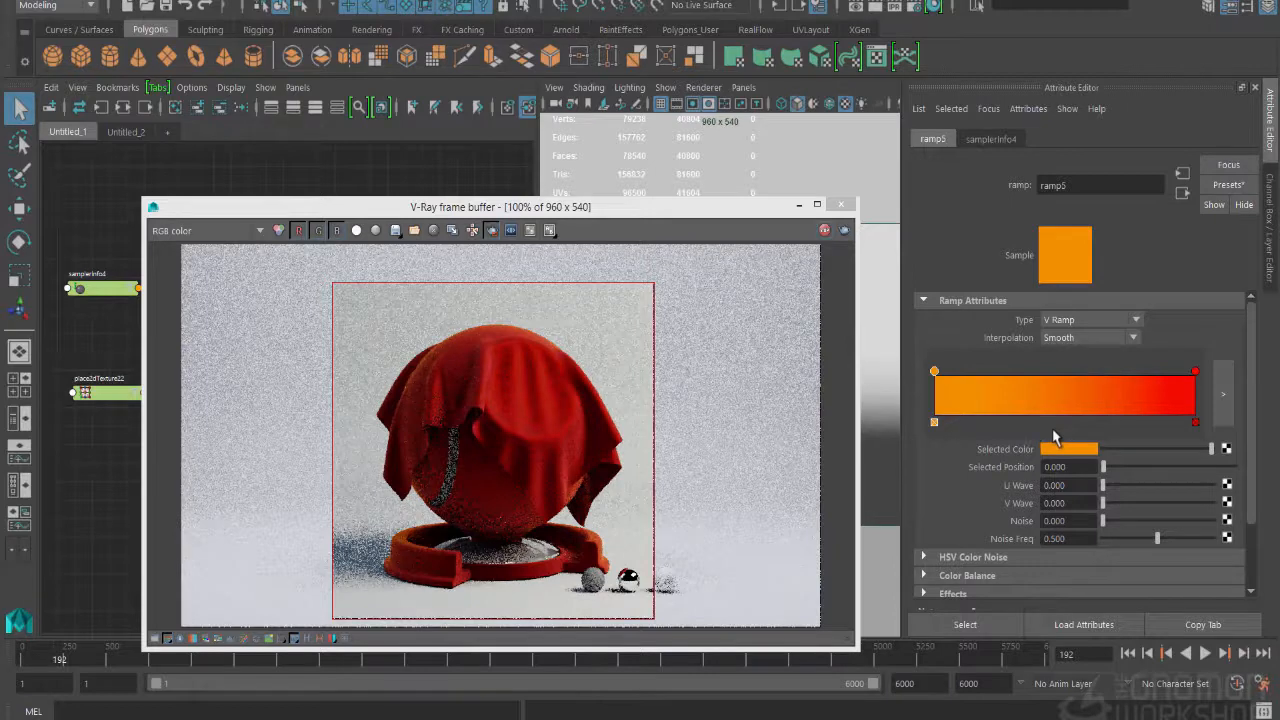
# Step: Shift the hue of ramp5's orange color to 19.636 and reduce its saturation
pyautogui.click(1071, 452)
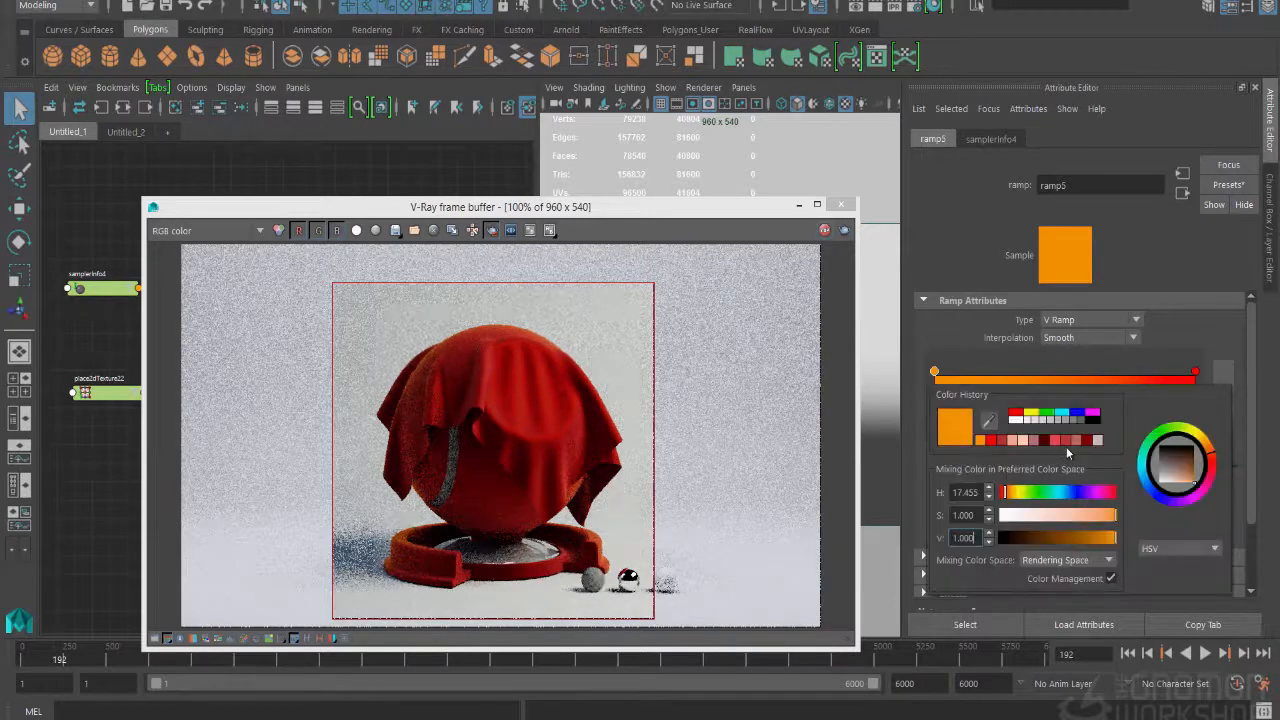
pyautogui.click(1006, 492)
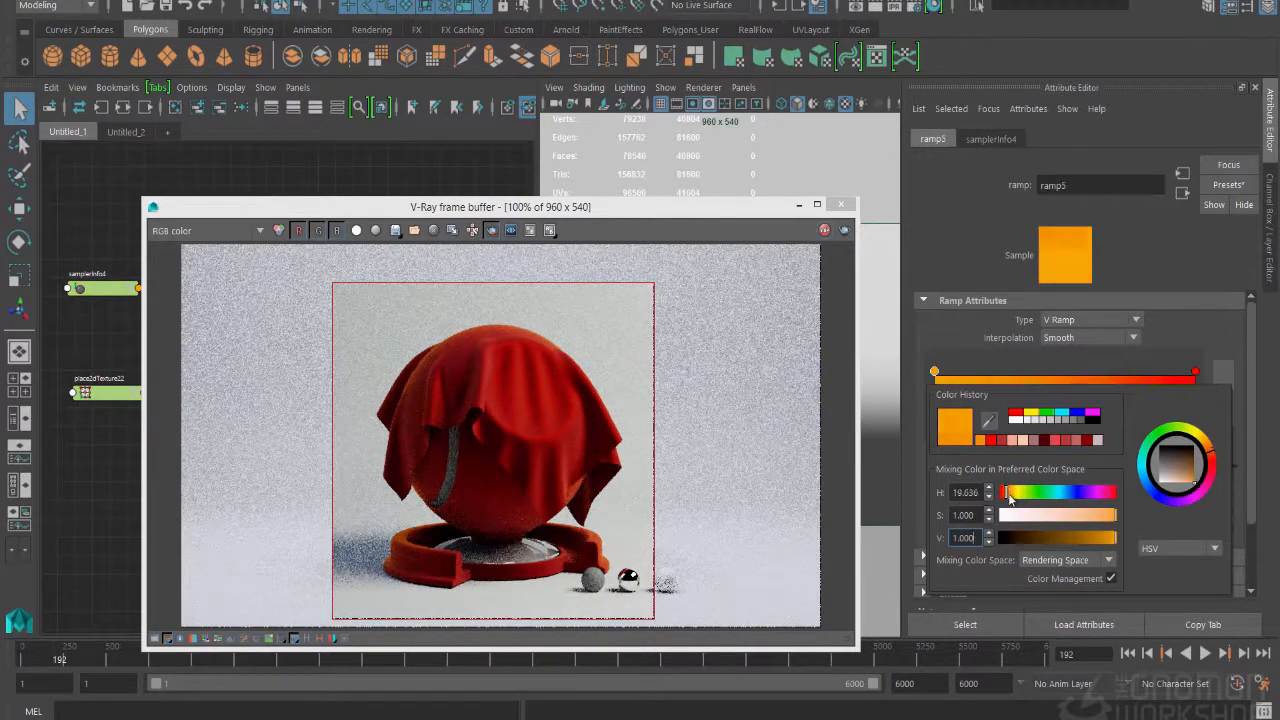
pyautogui.click(1063, 515)
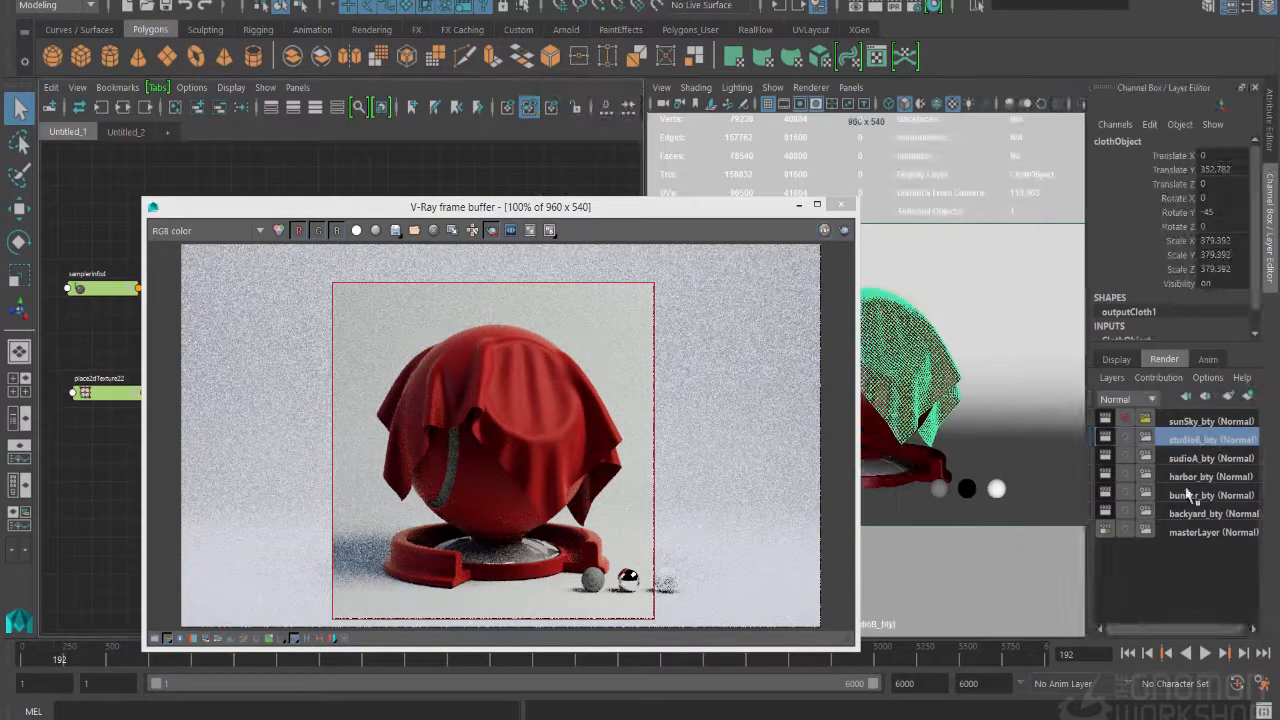
# Step: Render the silky material under the bunker_bty render layer to examine it, then stop the render
pyautogui.click(1205, 495)
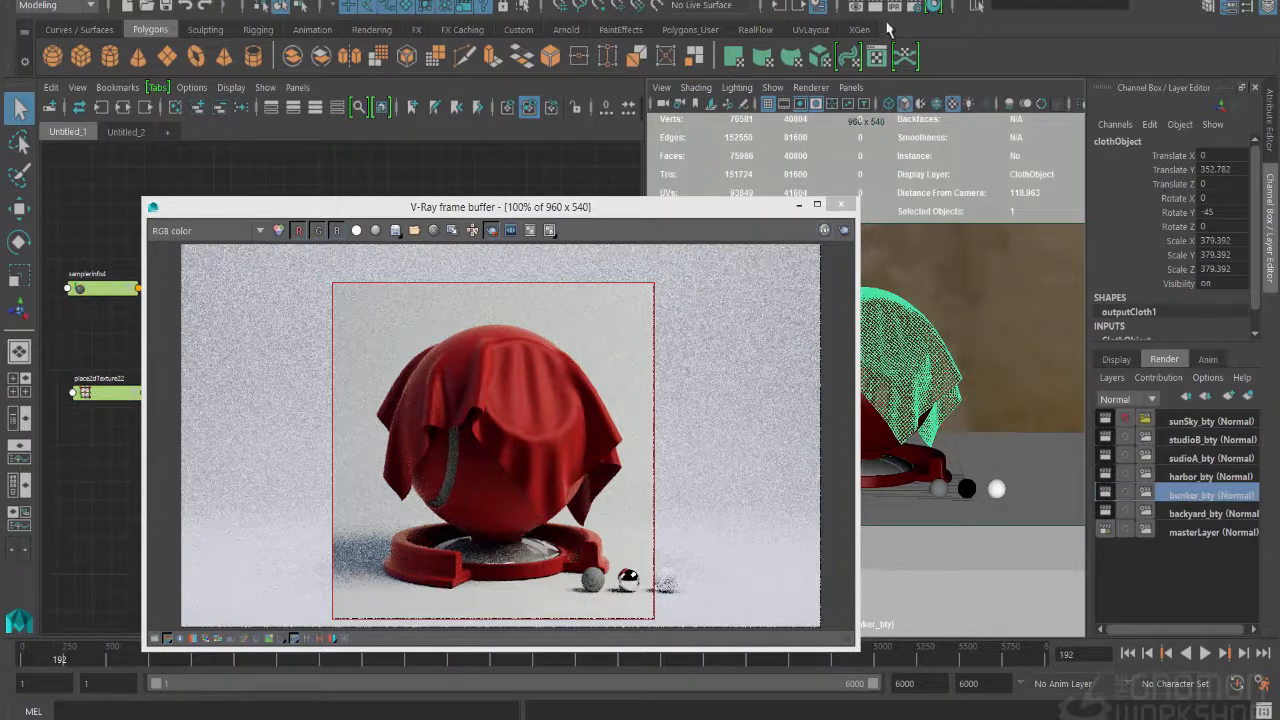
pyautogui.click(822, 231)
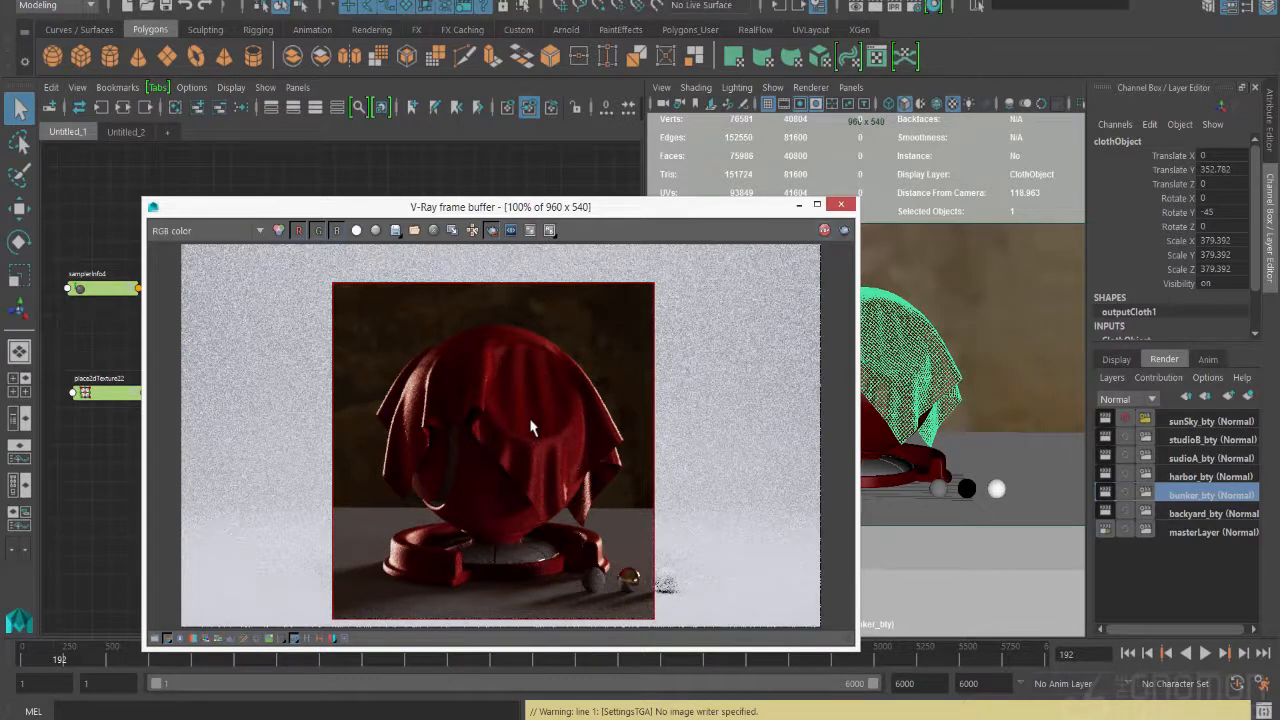
pyautogui.click(825, 231)
# Step: Switch to the backyard_bty render layer and graph the material network of the blue ball and base parts in a new node editor tab
pyautogui.click(1175, 514)
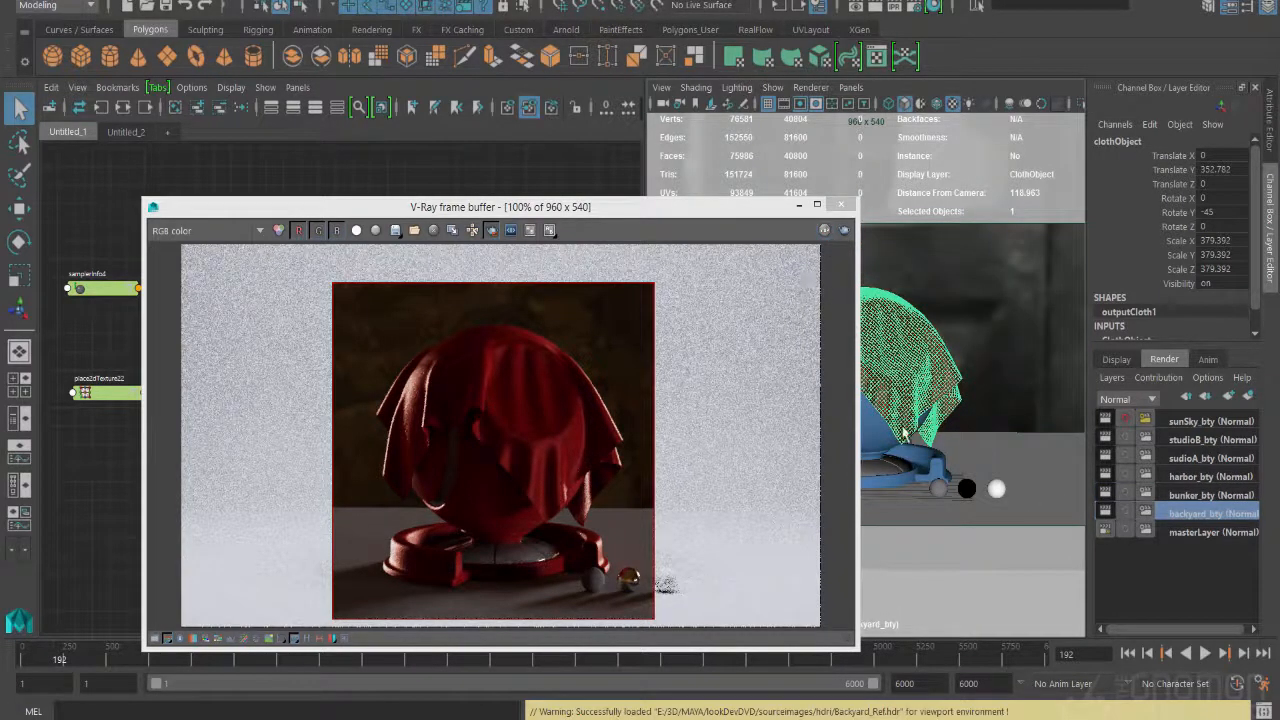
pyautogui.moveTo(776, 214); pyautogui.dragTo(700, 541)
pyautogui.click(826, 425)
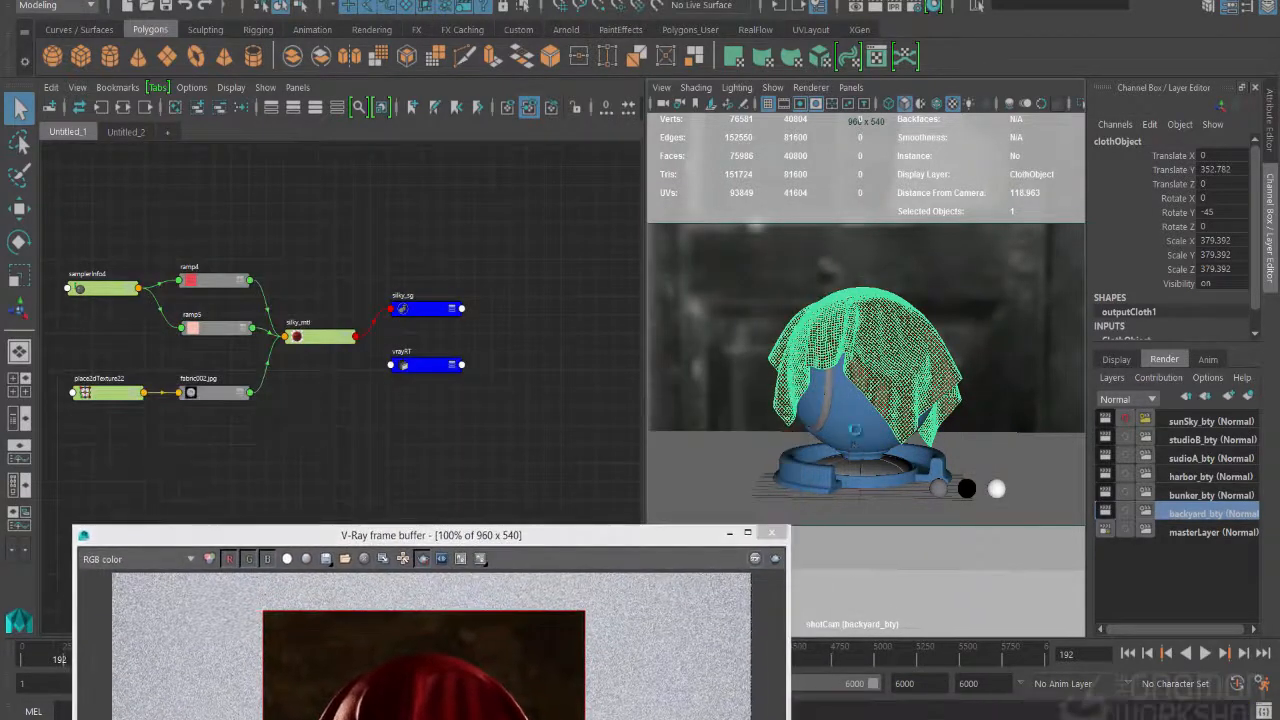
pyautogui.keyDown('shift'); pyautogui.click(812, 482); pyautogui.keyUp('shift')
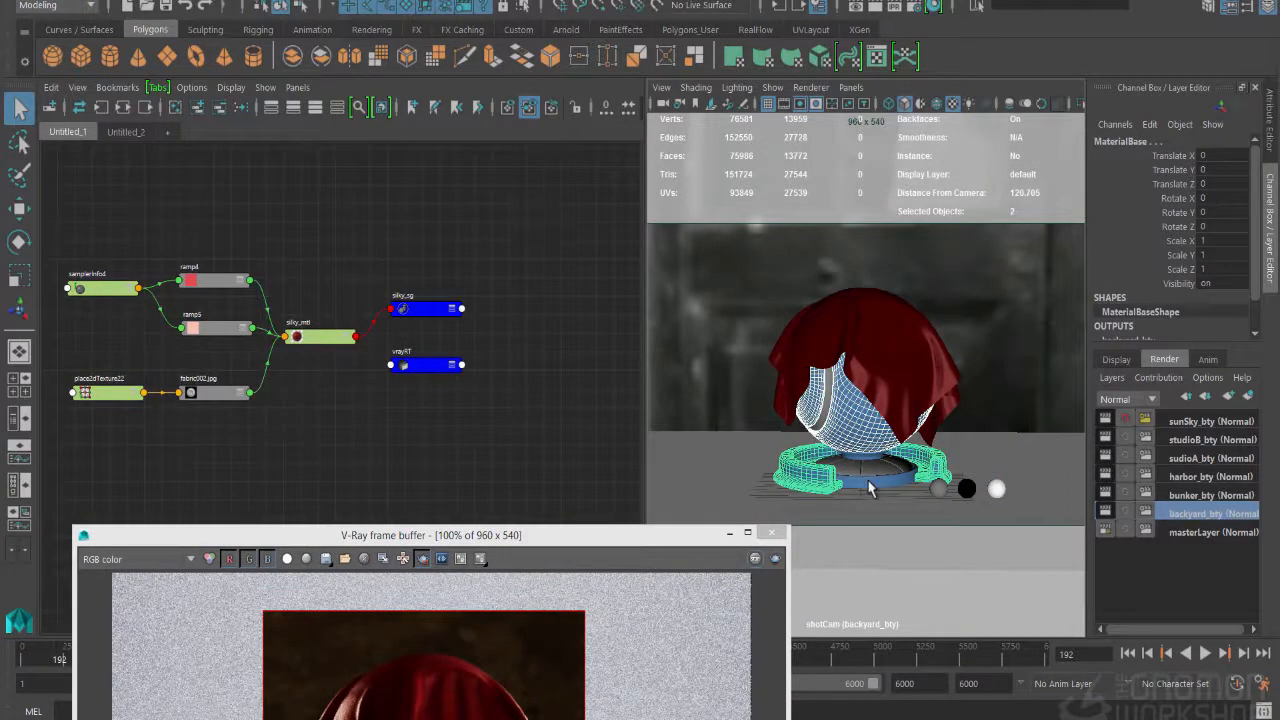
pyautogui.keyDown('shift'); pyautogui.click(874, 462); pyautogui.keyUp('shift')
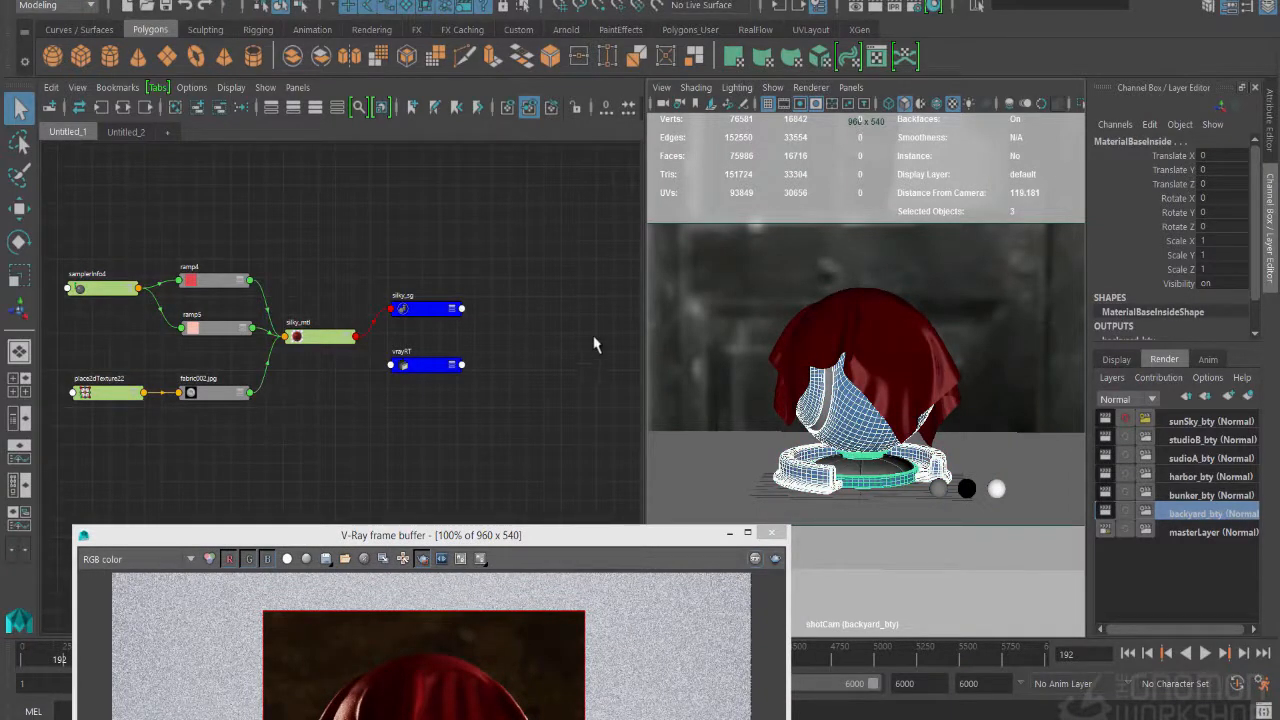
pyautogui.click(165, 133)
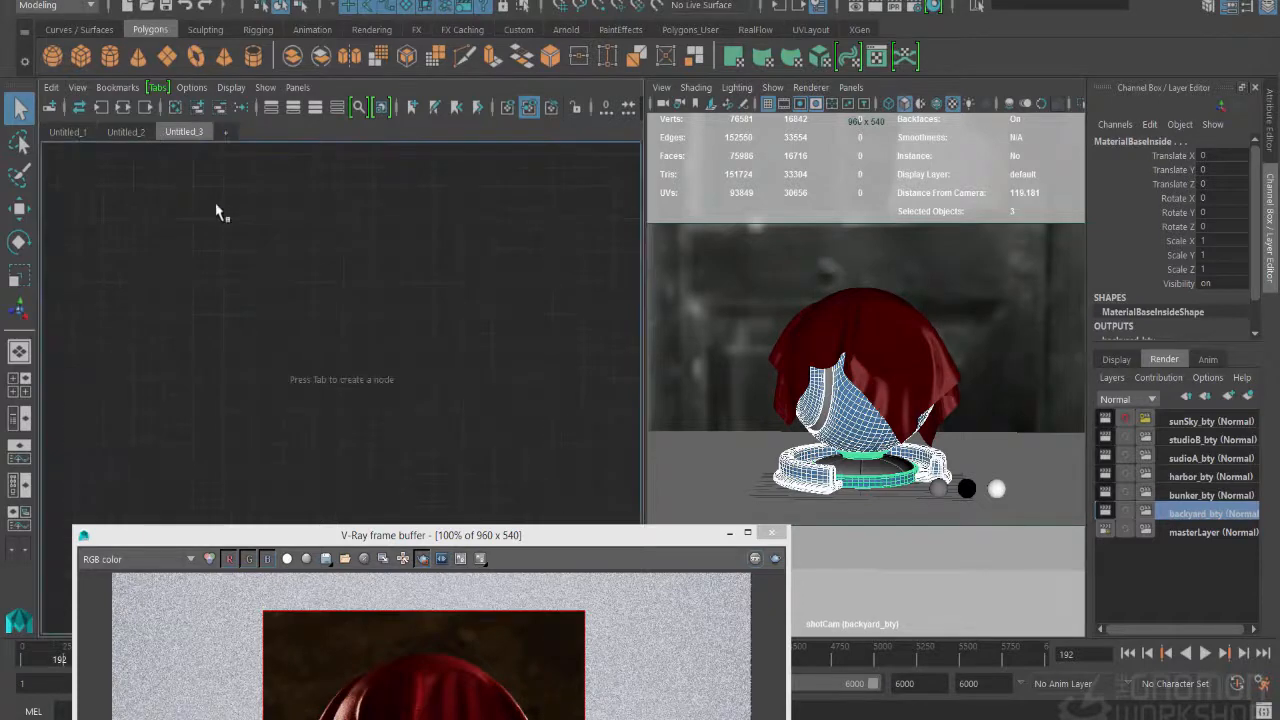
pyautogui.moveTo(286, 256); pyautogui.dragTo(284, 306, button='right')
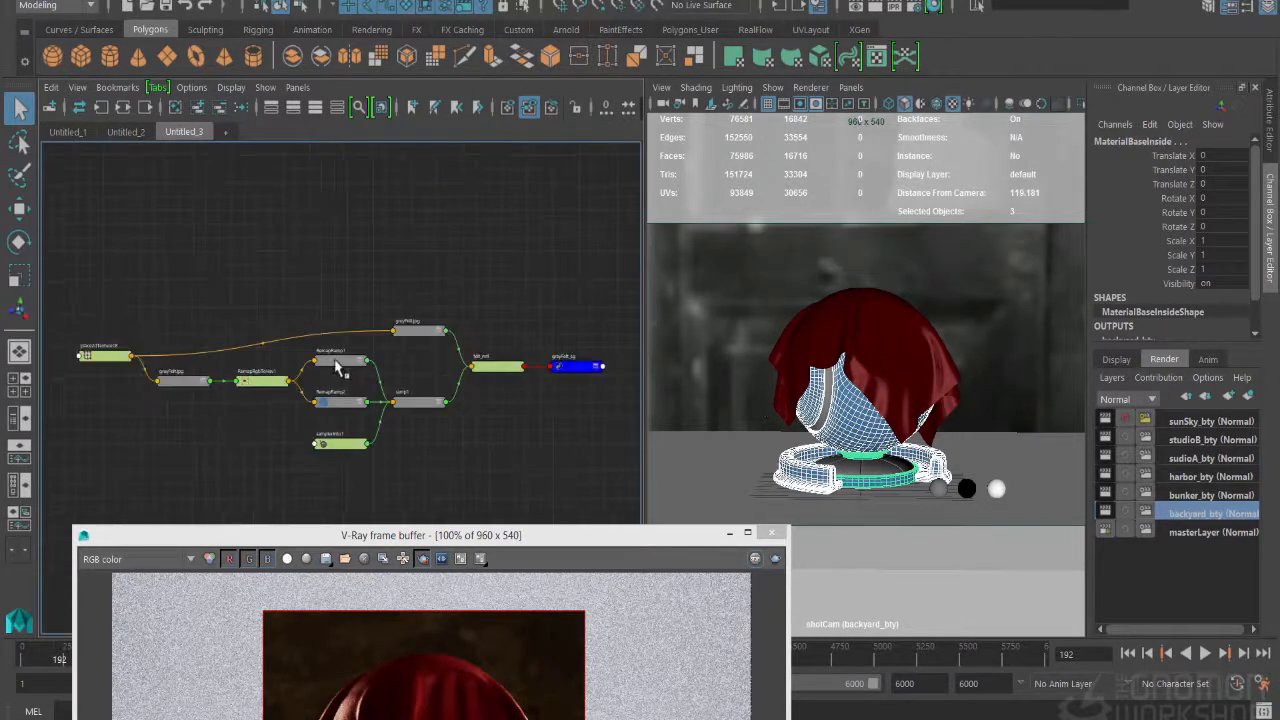
# Step: Delete the greyFelt_sg shading group from the felt material's network
pyautogui.click(571, 368)
pyautogui.moveTo(576, 362); pyautogui.dragTo(579, 343)
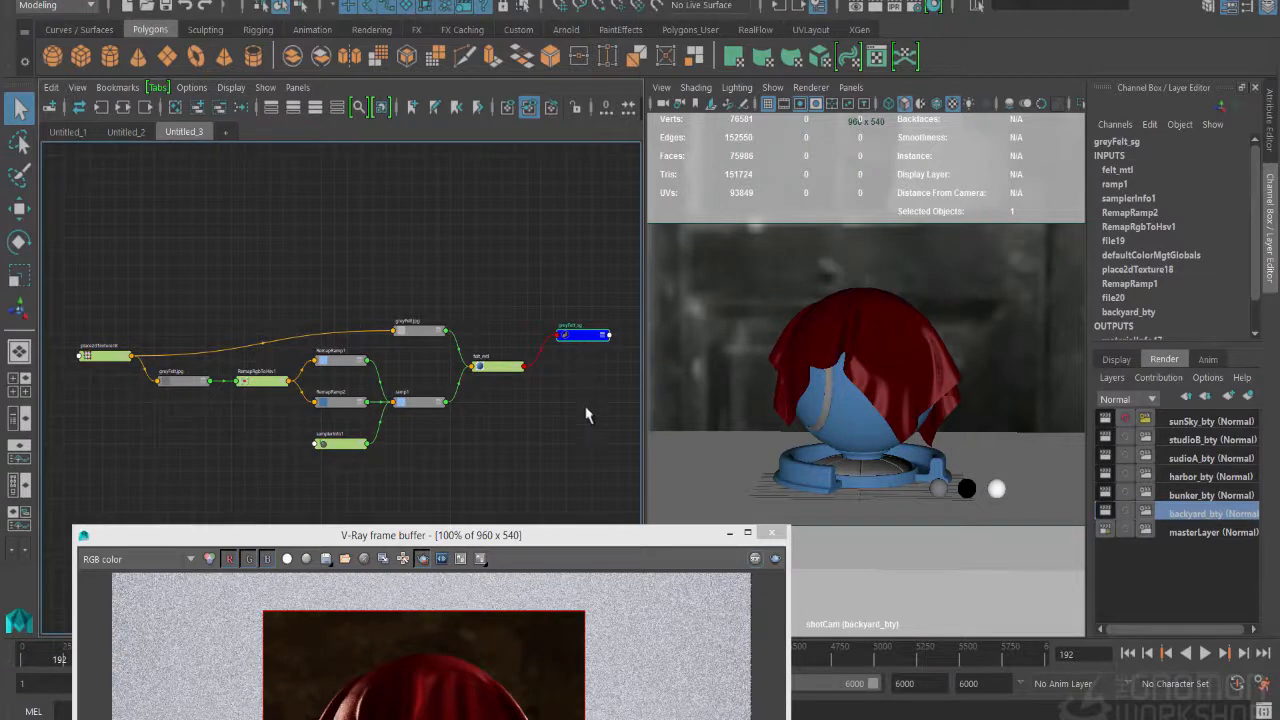
pyautogui.press('Delete')
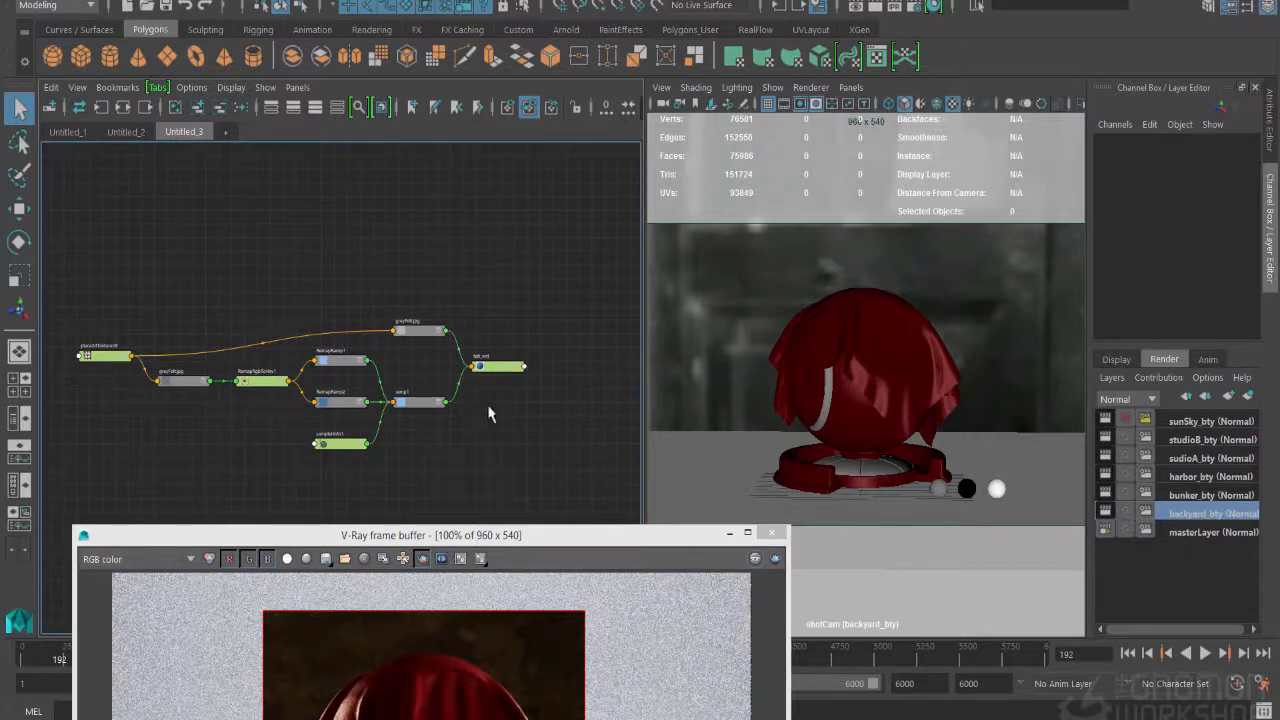
# Step: Bring the frame buffer back into view, switch to the harbor_bty render layer and render the silky material there
pyautogui.moveTo(537, 534); pyautogui.dragTo(585, 175)
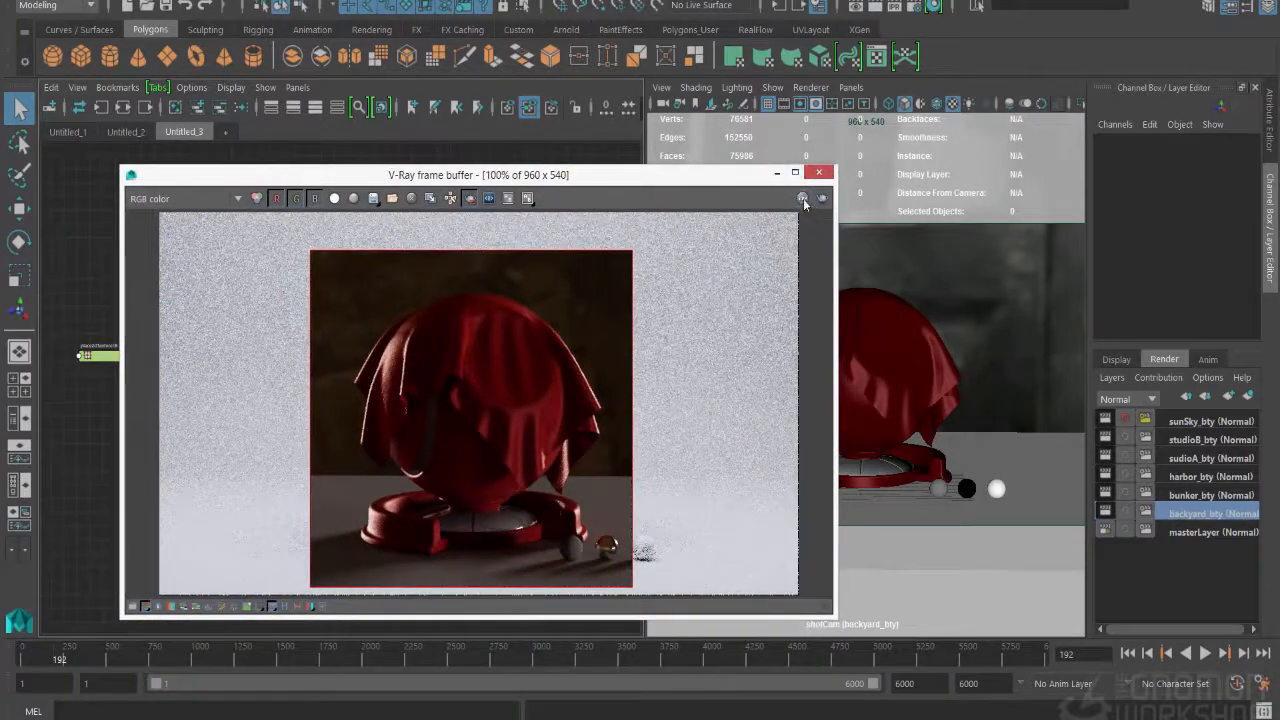
pyautogui.click(1200, 477)
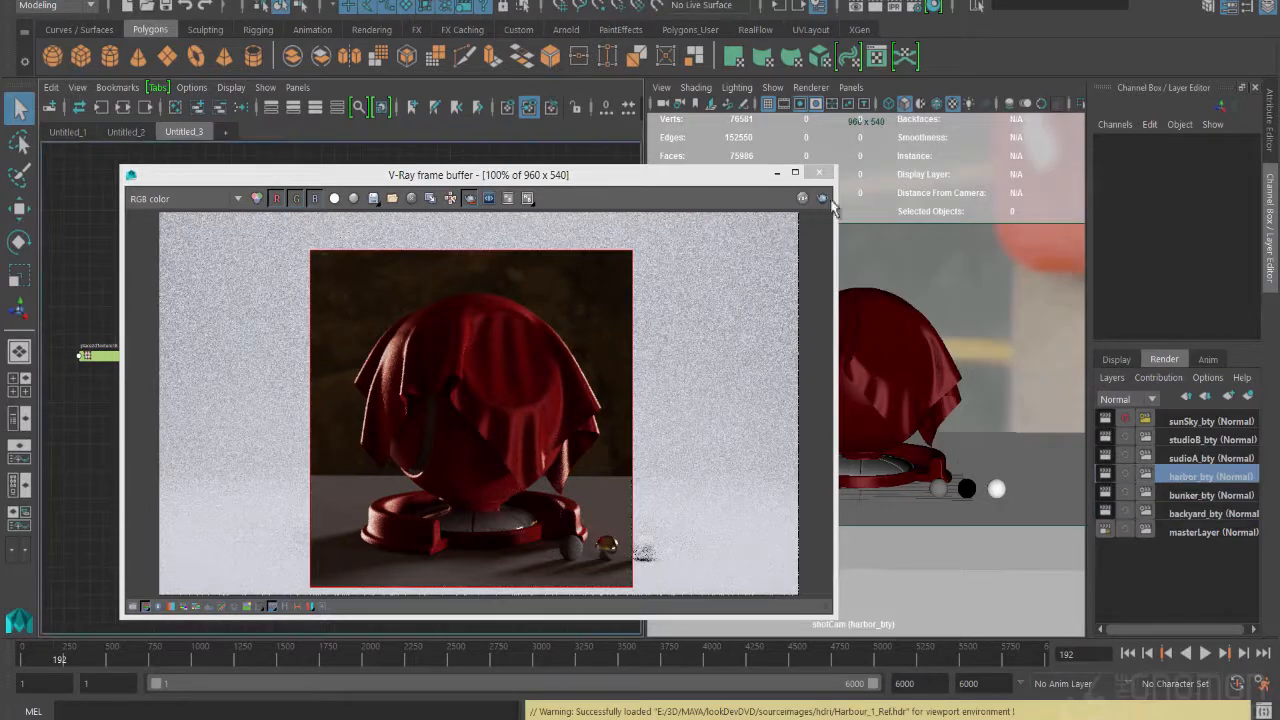
pyautogui.click(812, 240)
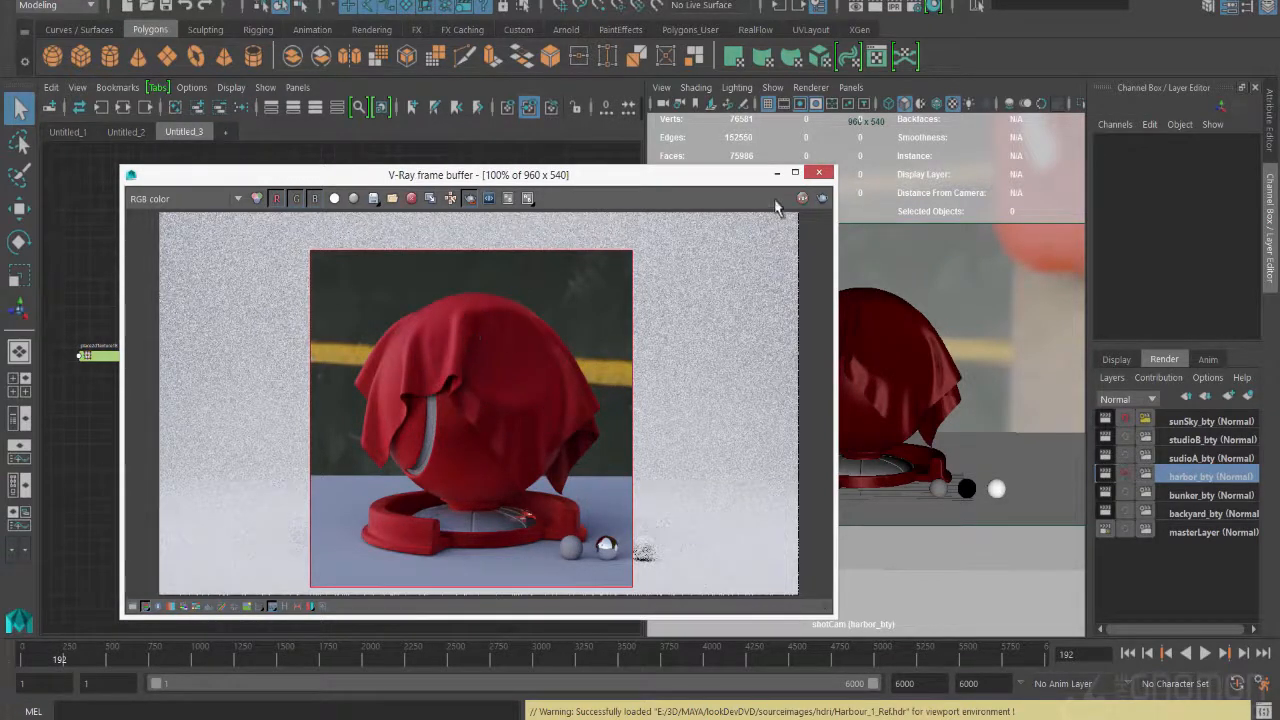
# Step: Create a point light and place it above and to the right of the cloth-covered ball in the shotCam view
pyautogui.click(70, 0)
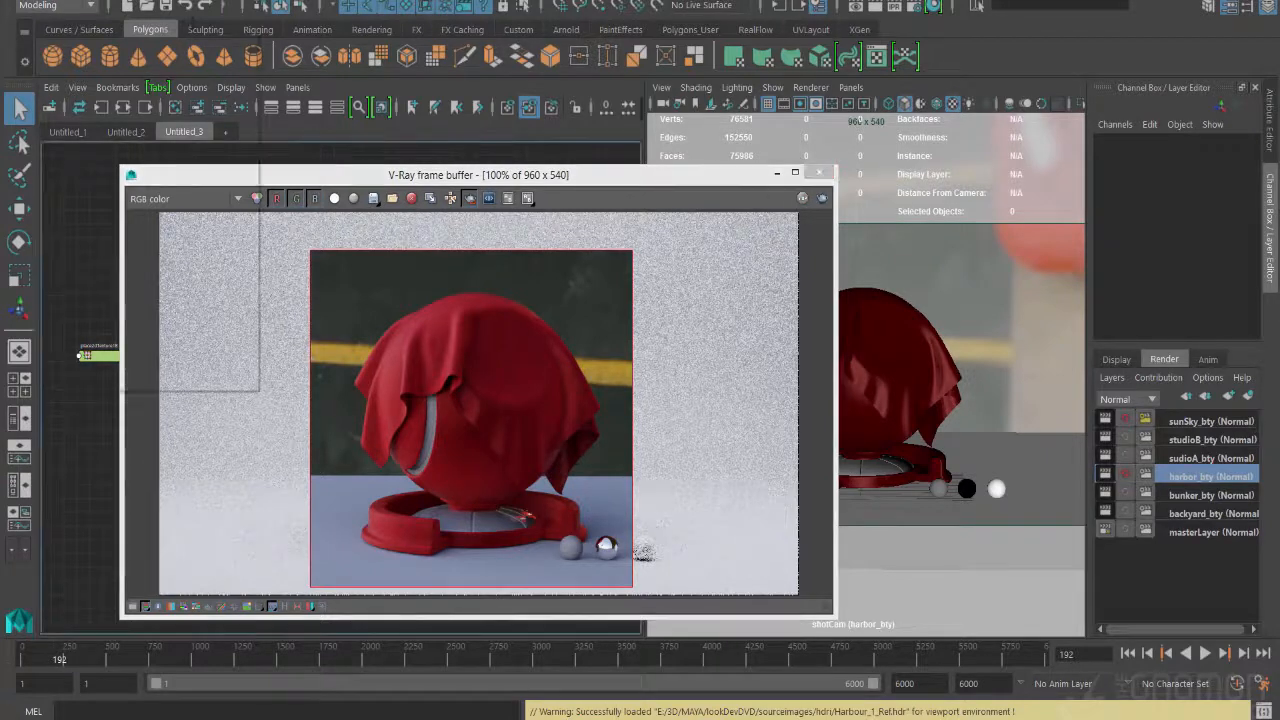
pyautogui.moveTo(105, 91)
pyautogui.click(299, 137)
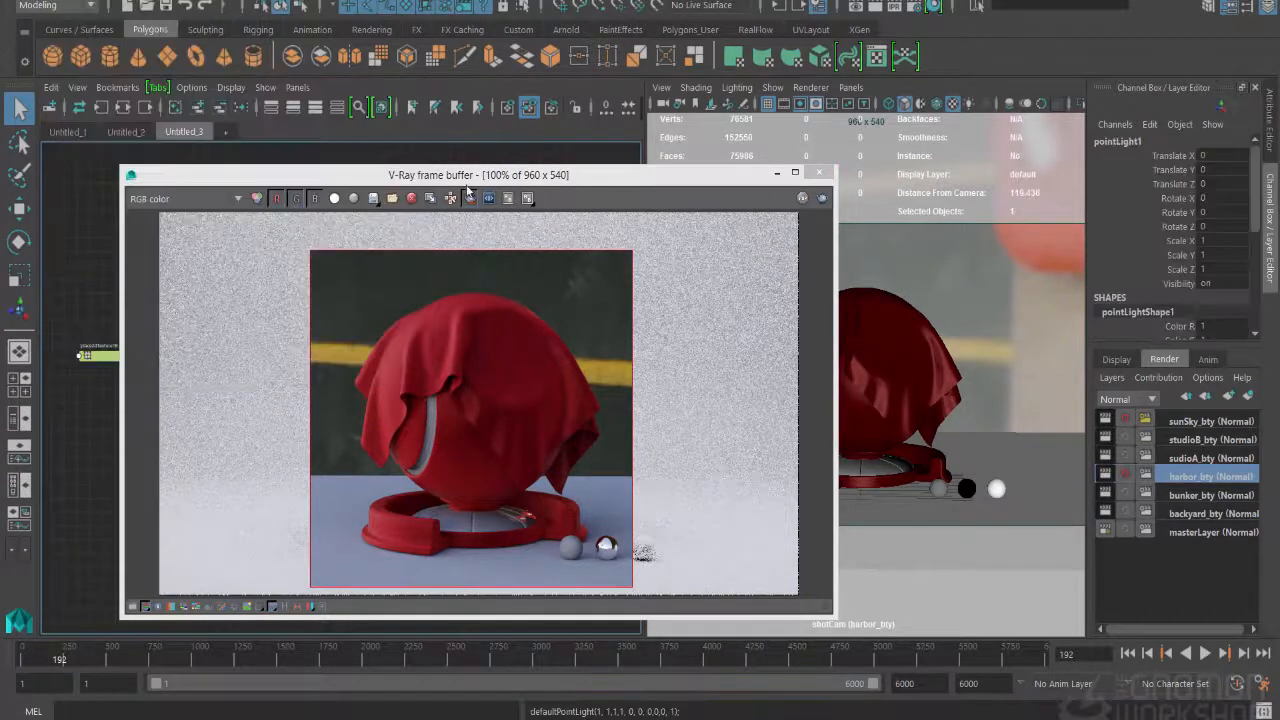
pyautogui.moveTo(474, 176); pyautogui.dragTo(352, 214)
pyautogui.middleClick(823, 446)
pyautogui.press('w')
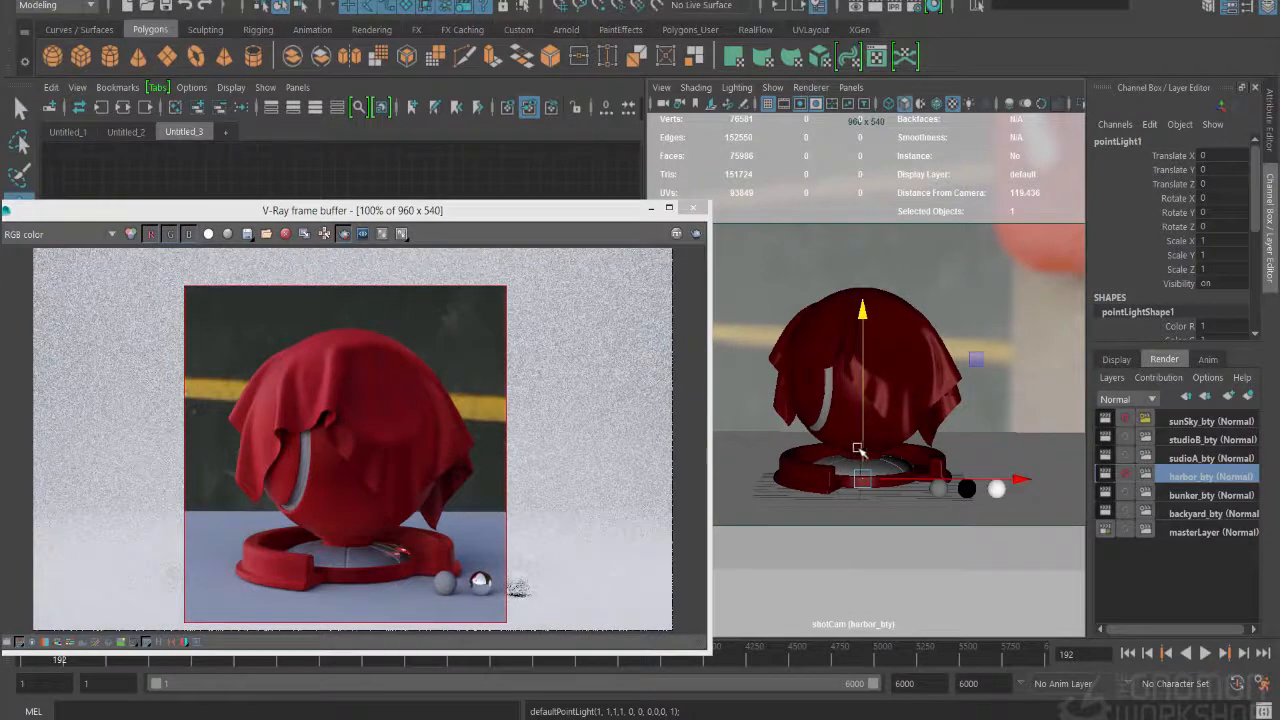
pyautogui.moveTo(864, 446); pyautogui.dragTo(1028, 266)
# Step: Render the red silky material in the harbor_bty layer with the added point light to examine its highlights, and save the scene
pyautogui.click(779, 272)
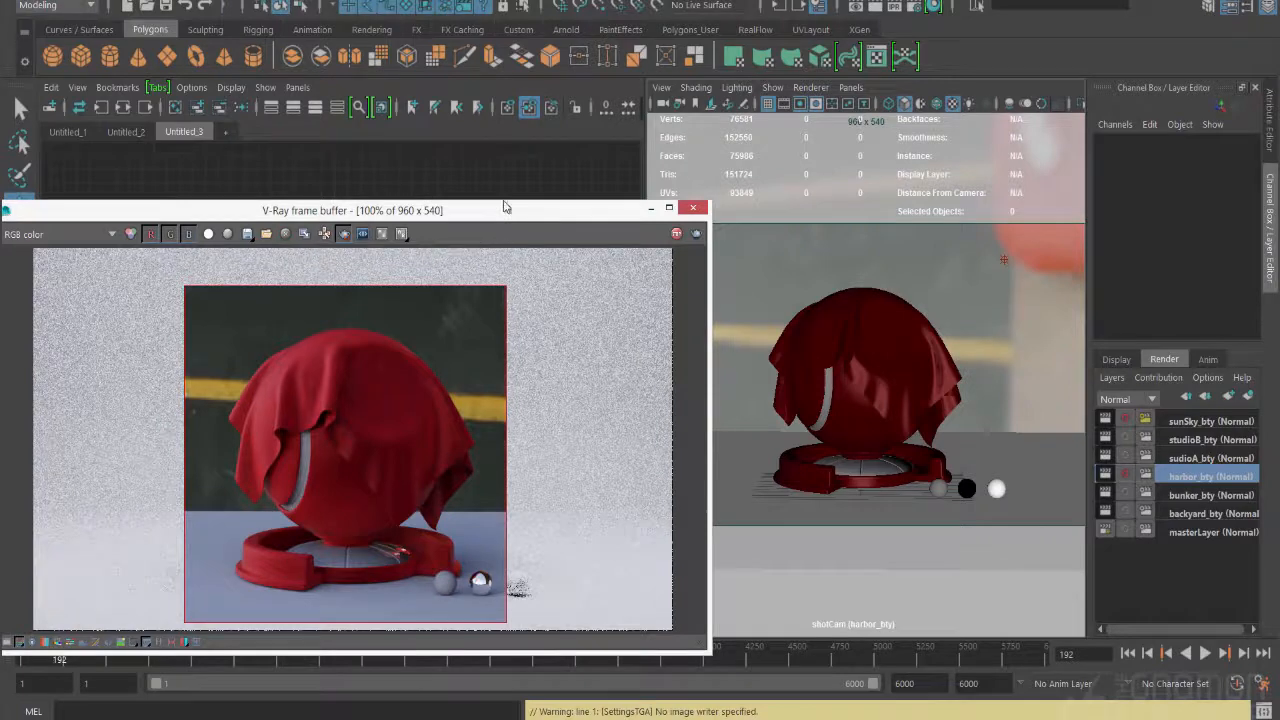
pyautogui.moveTo(505, 207); pyautogui.dragTo(523, 167)
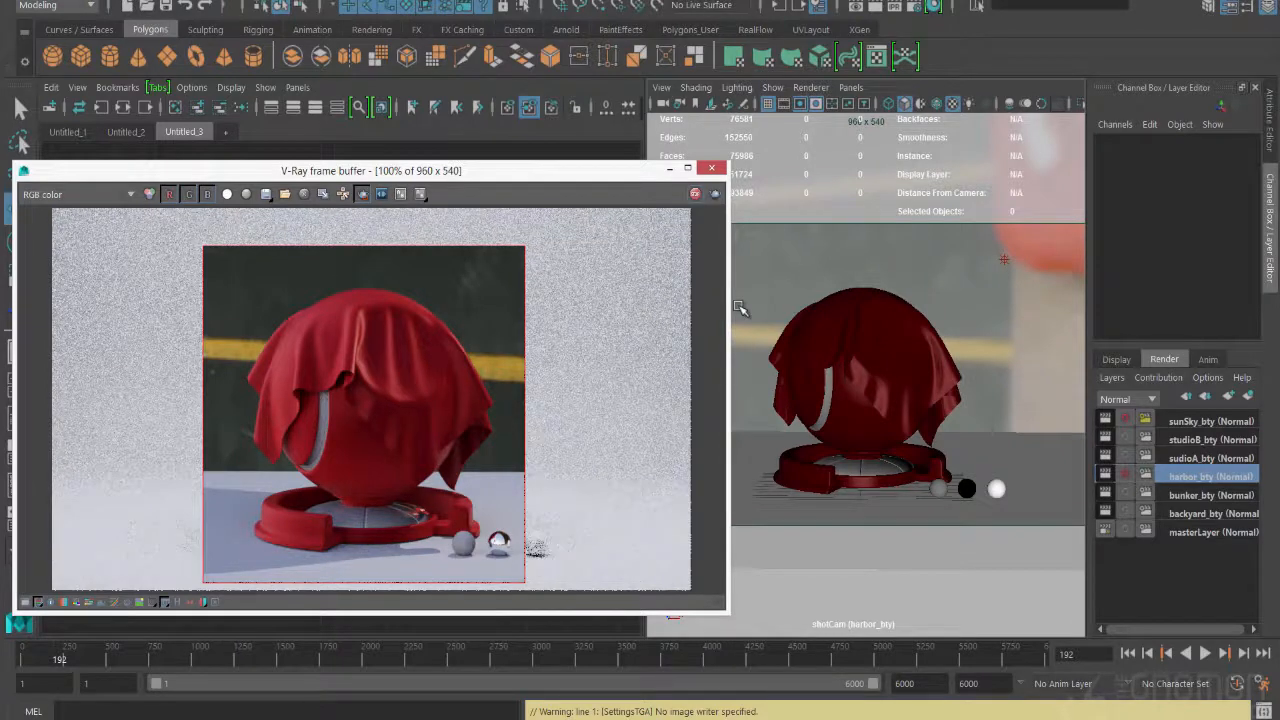
pyautogui.moveTo(418, 171); pyautogui.dragTo(655, 174)
pyautogui.click(192, 228)
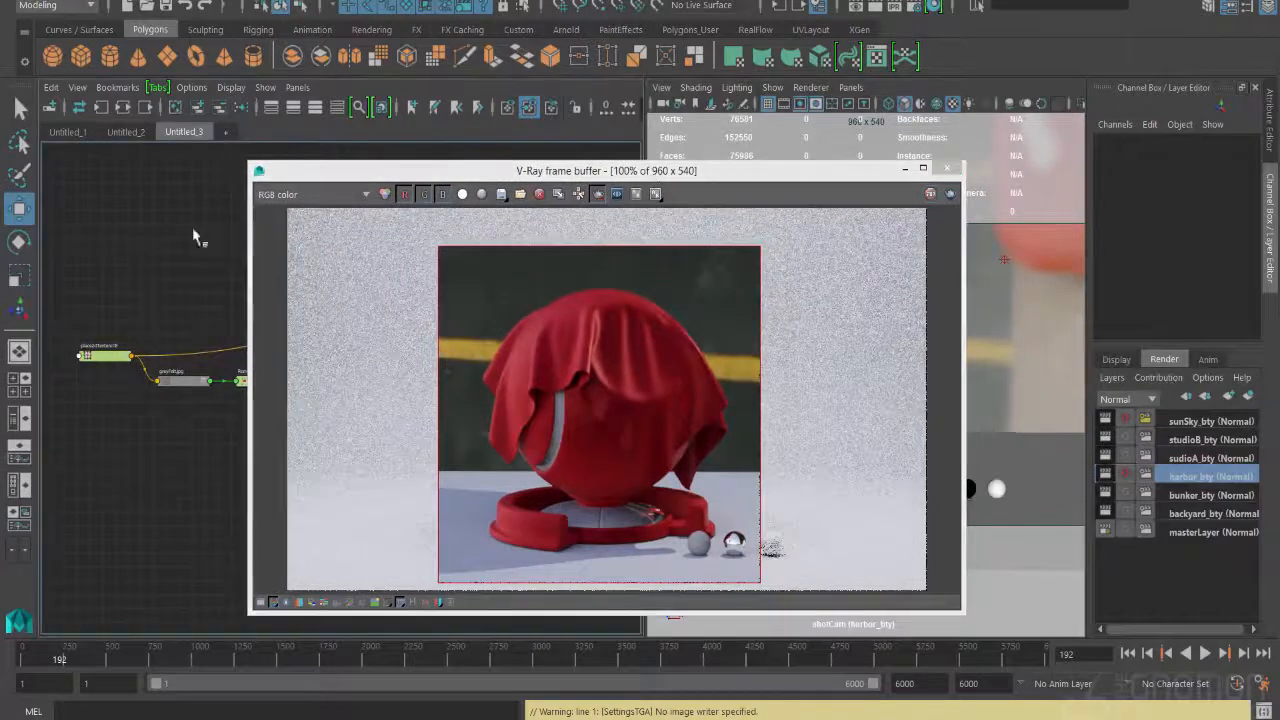
pyautogui.hotkey('ctrl', 's')
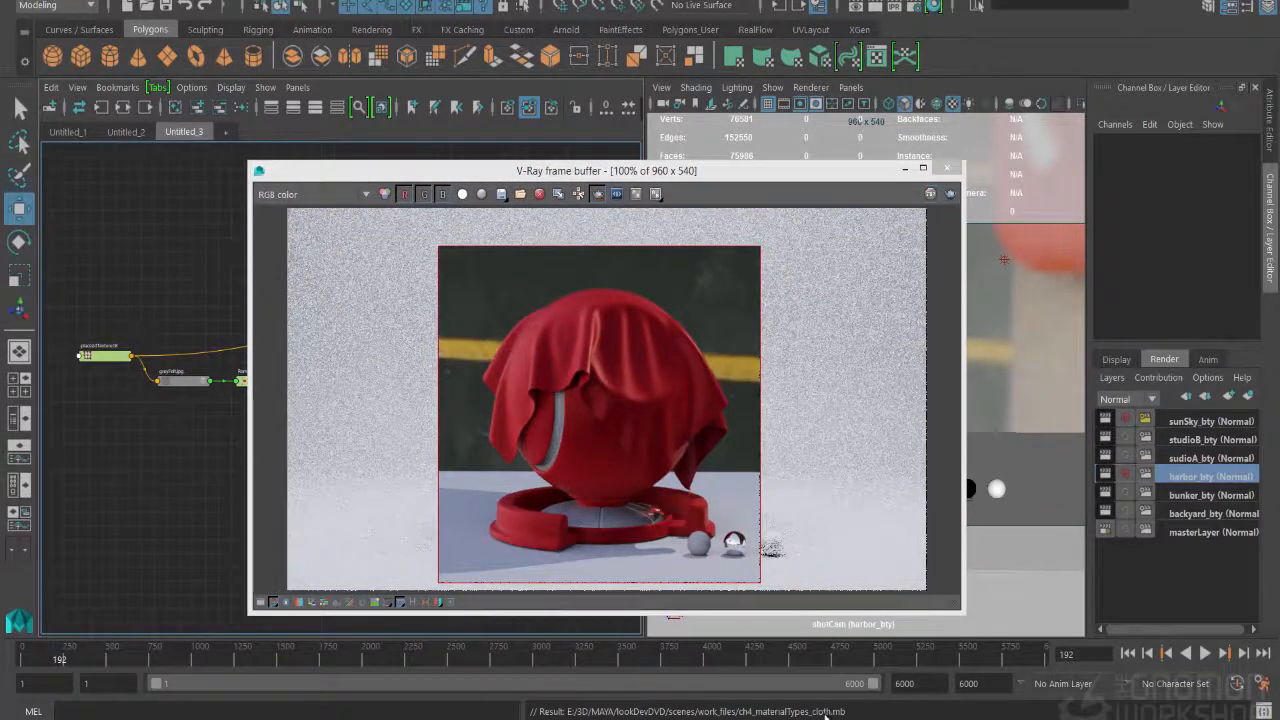